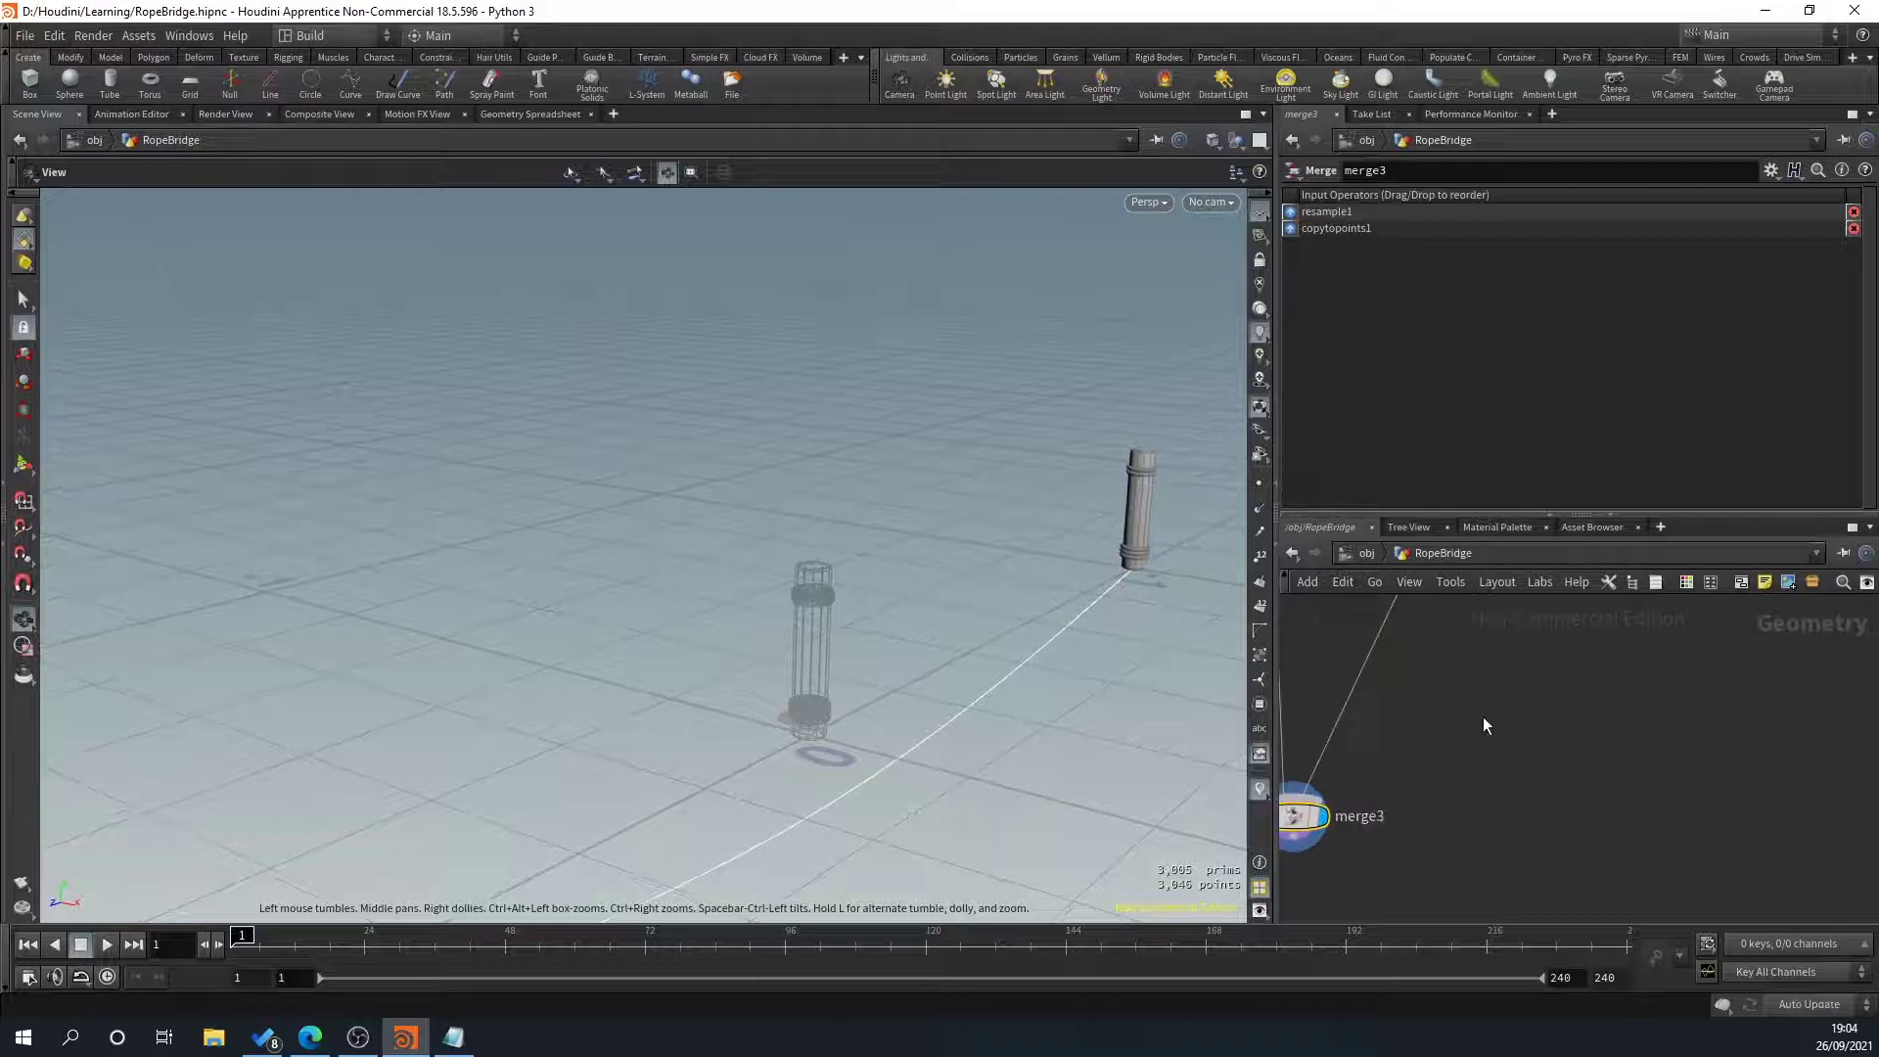
Examine the node network feeding merge3 and the two bridge posts joined by the curve in the viewport
{"action": "scroll", "coordinate": [1483, 717], "scroll_direction": "down", "scroll_amount": 5}
{"action": "middle_click_drag", "start_coordinate": [1472, 645], "coordinate": [1502, 819]}
{"action": "scroll", "coordinate": [1649, 732], "scroll_direction": "up", "scroll_amount": 5}
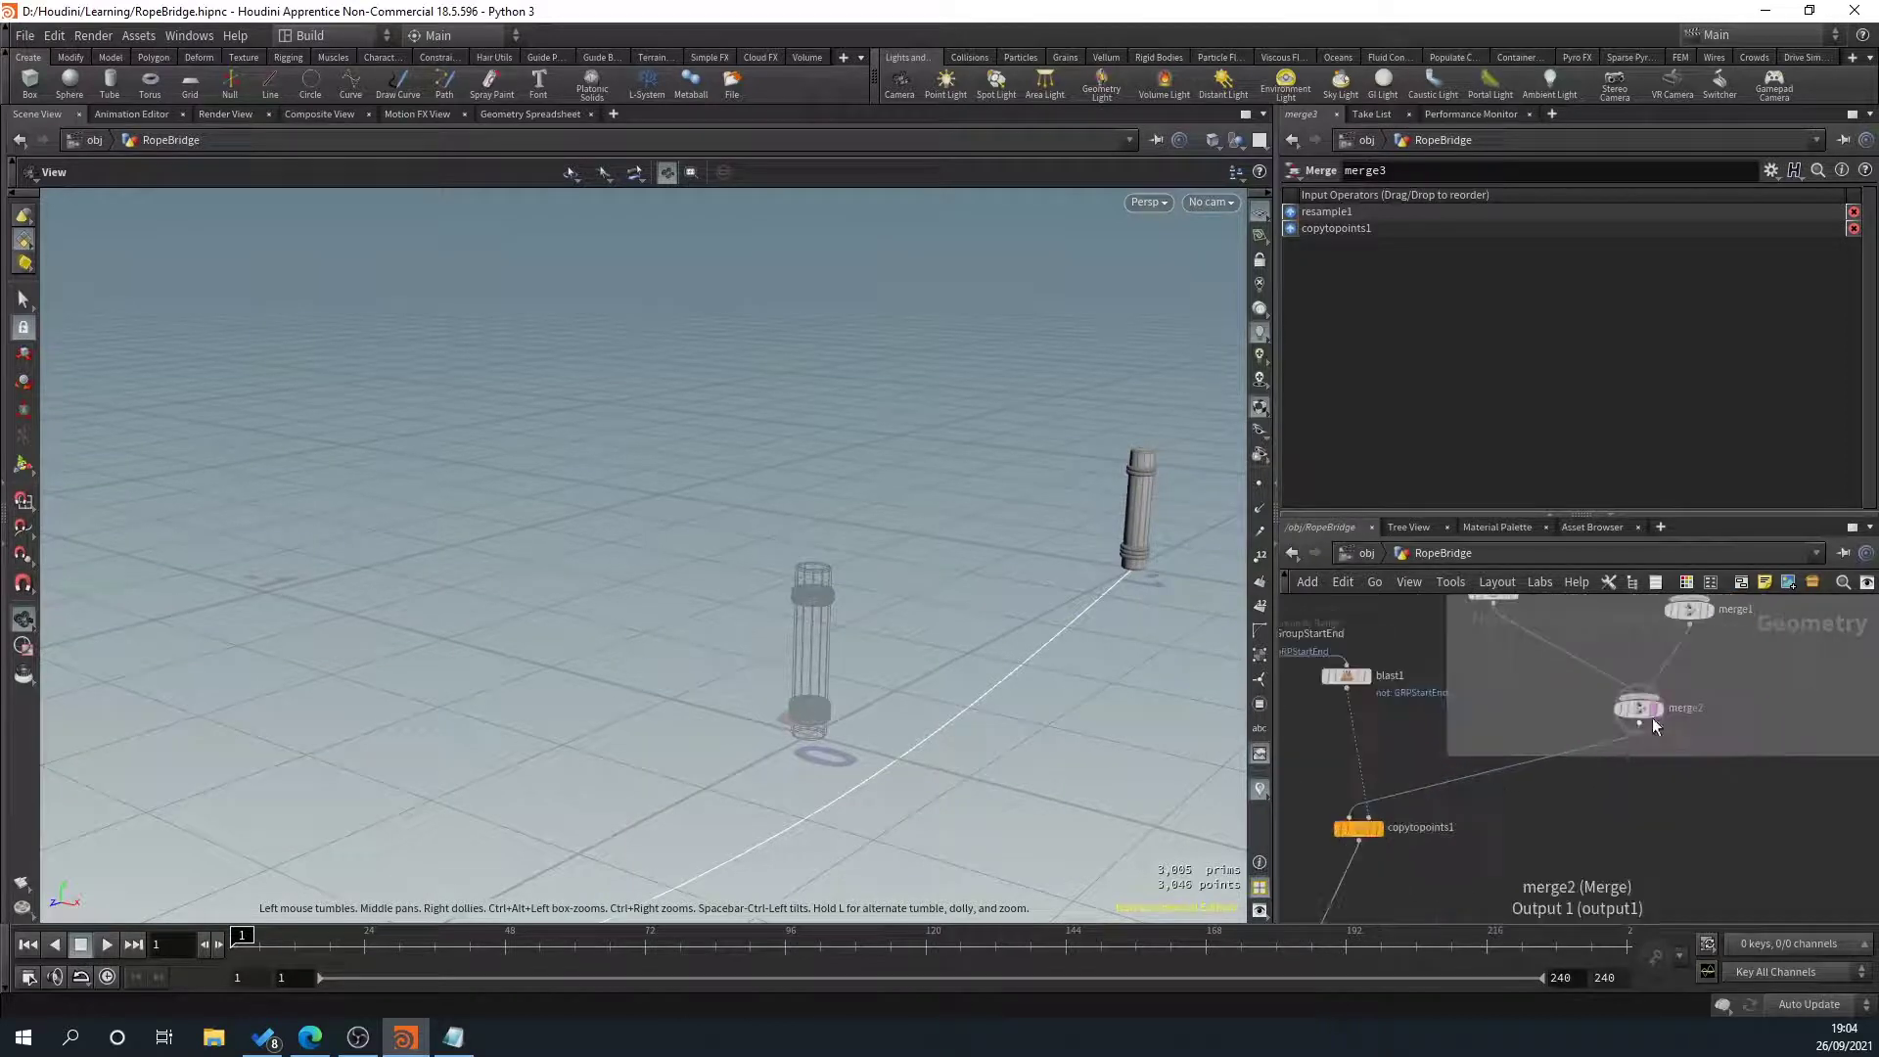
{"action": "left_click", "coordinate": [1652, 711]}
{"action": "right_click_drag", "start_coordinate": [939, 742], "coordinate": [884, 715]}
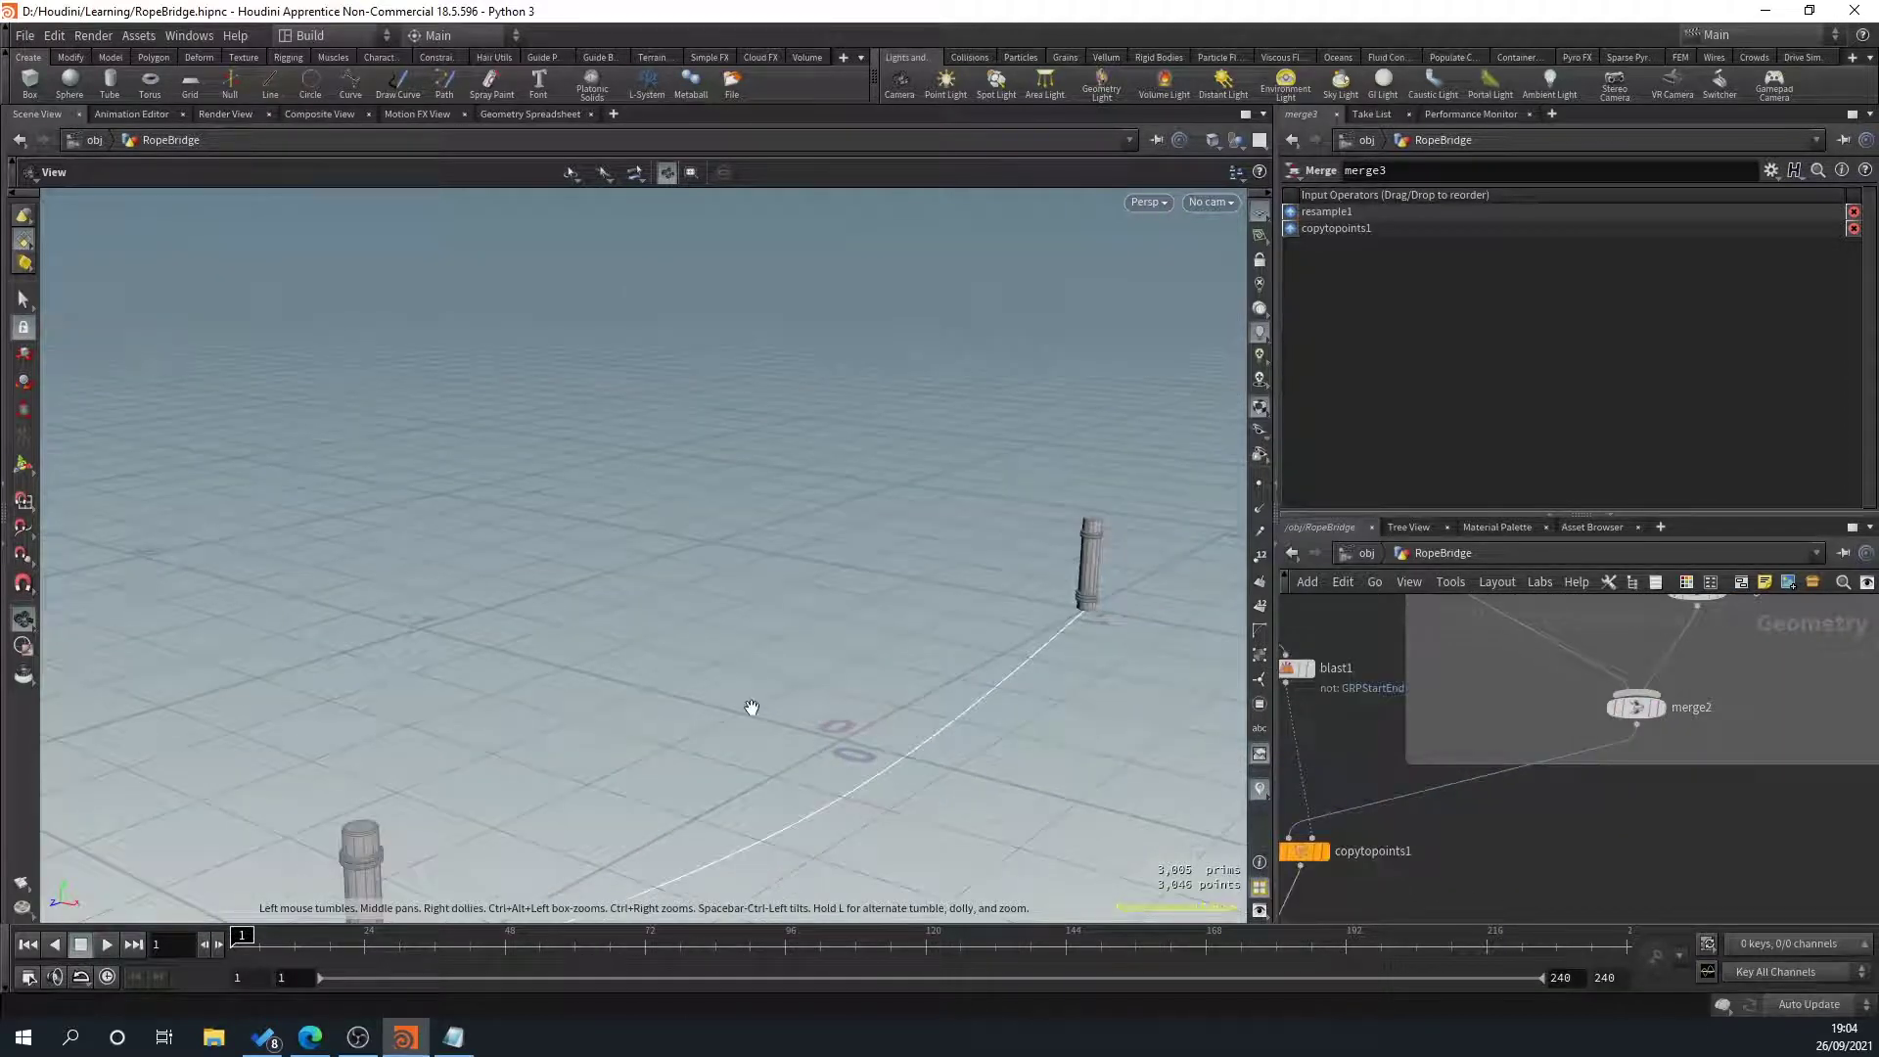
{"action": "left_click_drag", "start_coordinate": [752, 706], "coordinate": [675, 575]}
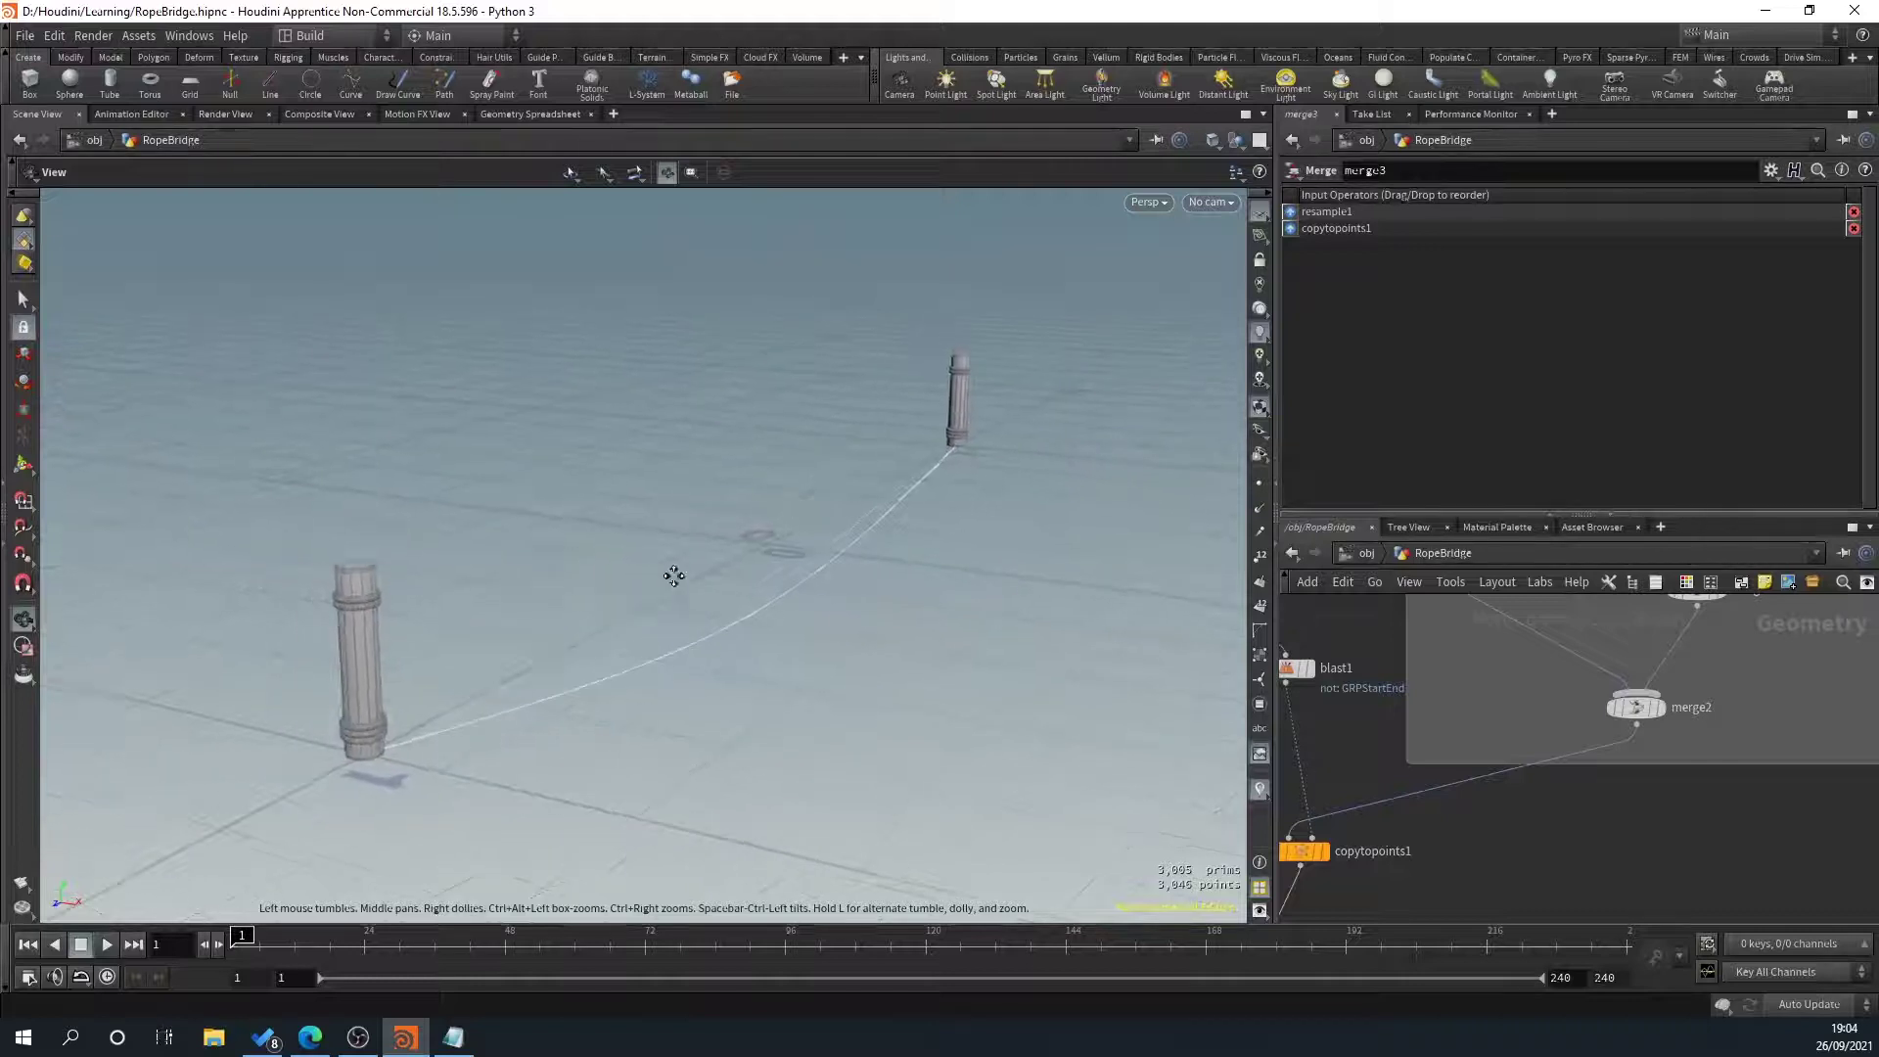
{"action": "scroll", "coordinate": [379, 667], "scroll_direction": "up", "scroll_amount": 4}
{"action": "left_click_drag", "start_coordinate": [552, 756], "coordinate": [450, 712]}
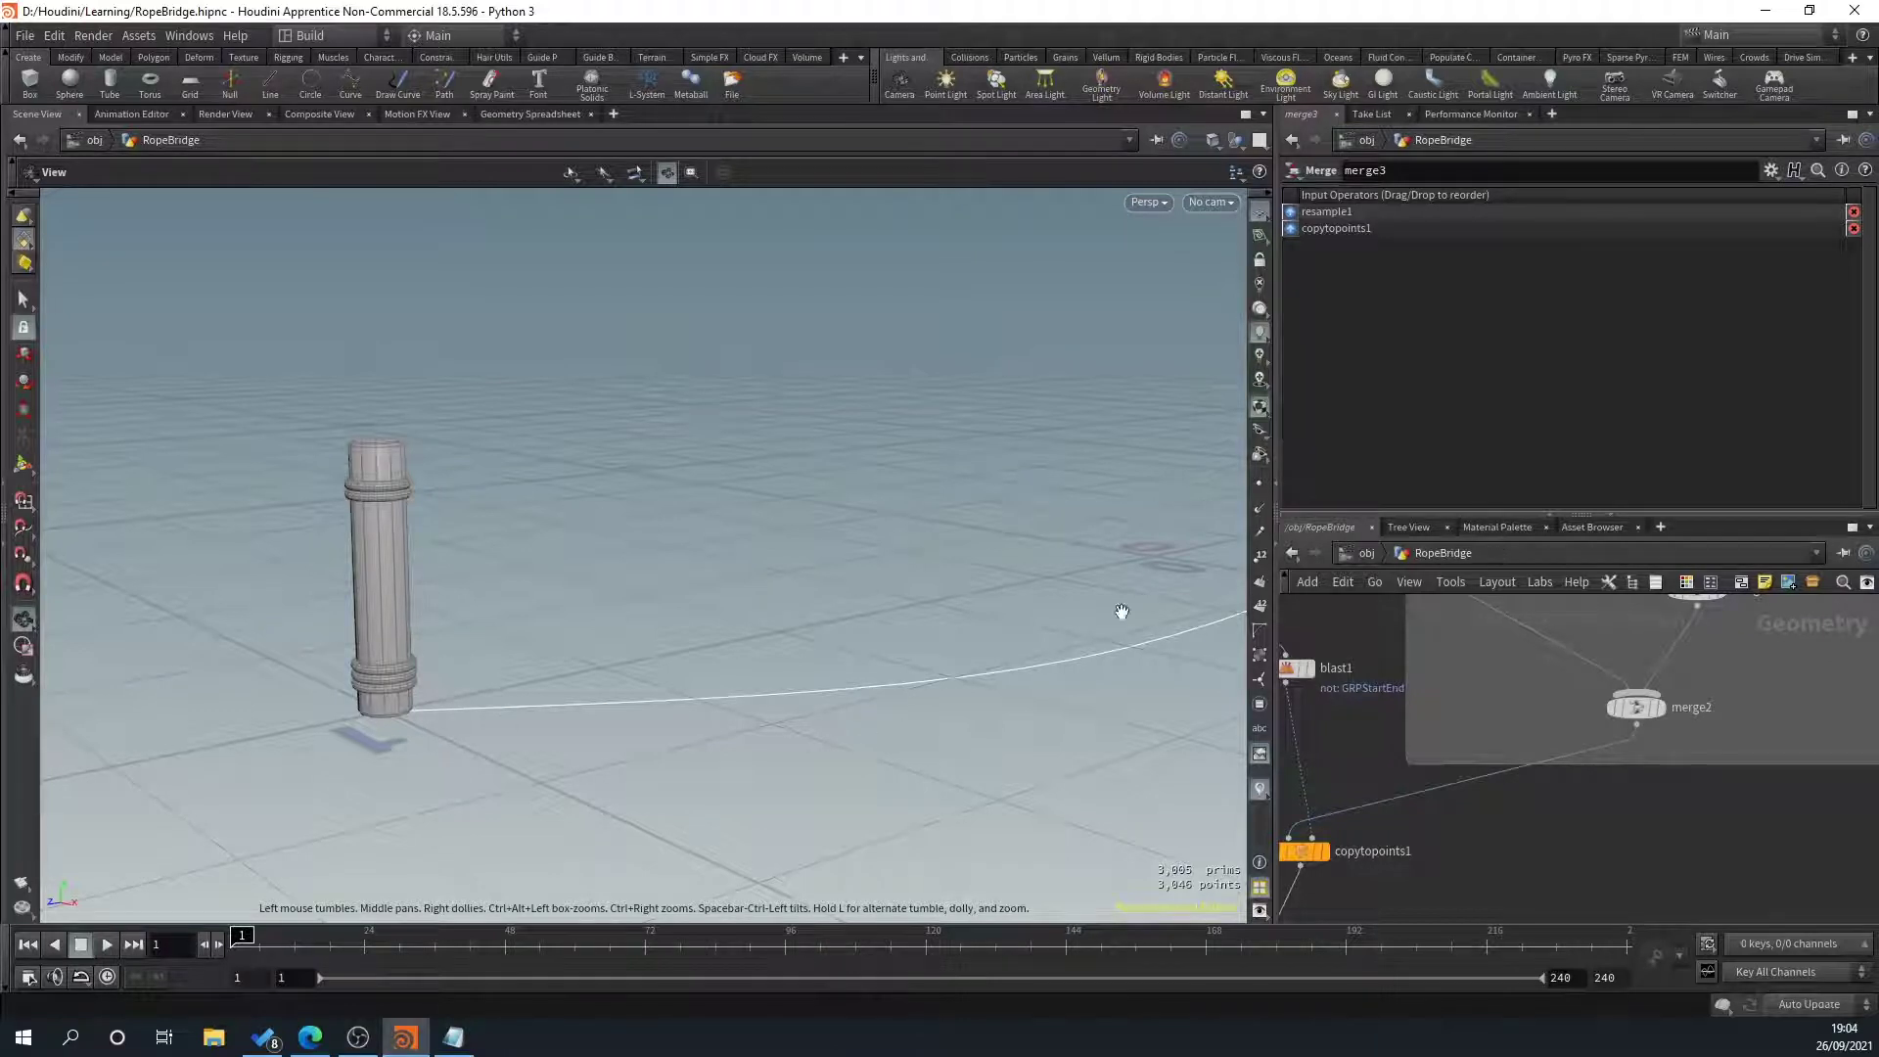
{"action": "scroll", "coordinate": [1400, 708], "scroll_direction": "down", "scroll_amount": 7}
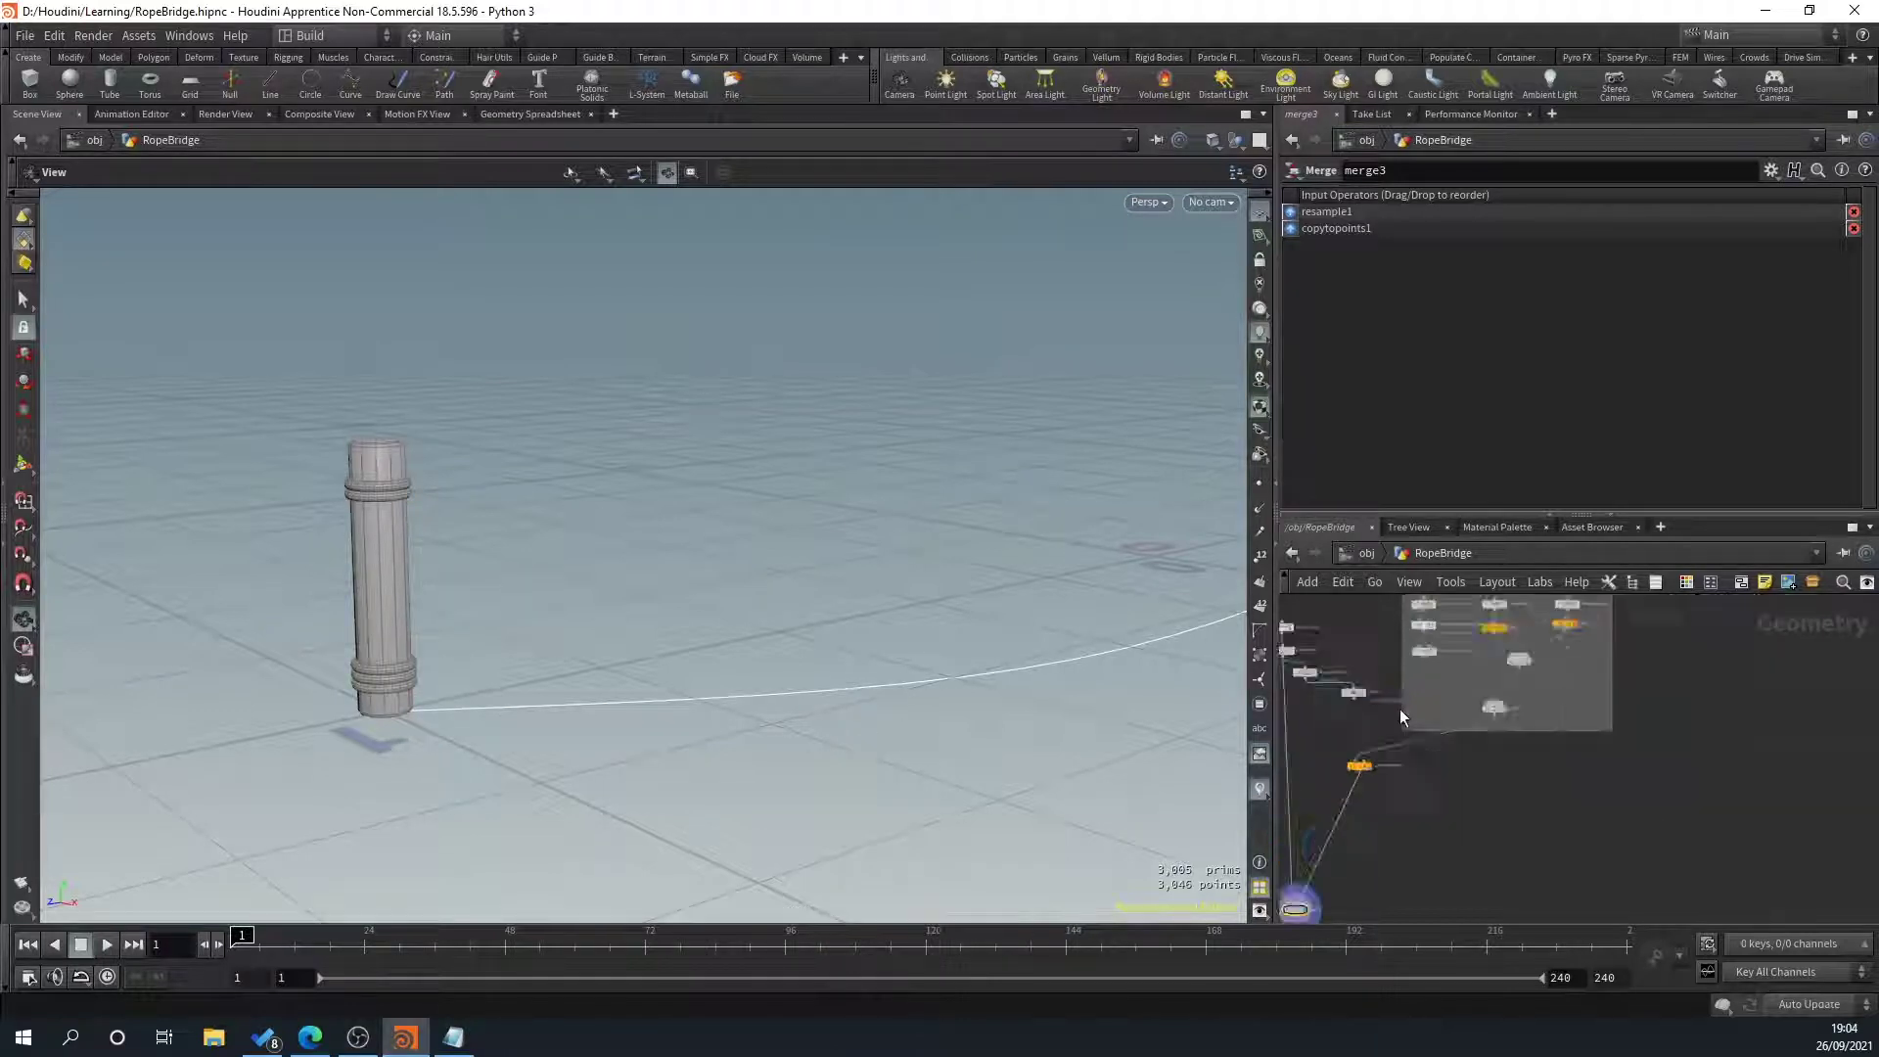
{"action": "middle_click_drag", "start_coordinate": [1378, 699], "coordinate": [1533, 706]}
{"action": "scroll", "coordinate": [1460, 698], "scroll_direction": "up", "scroll_amount": 6}
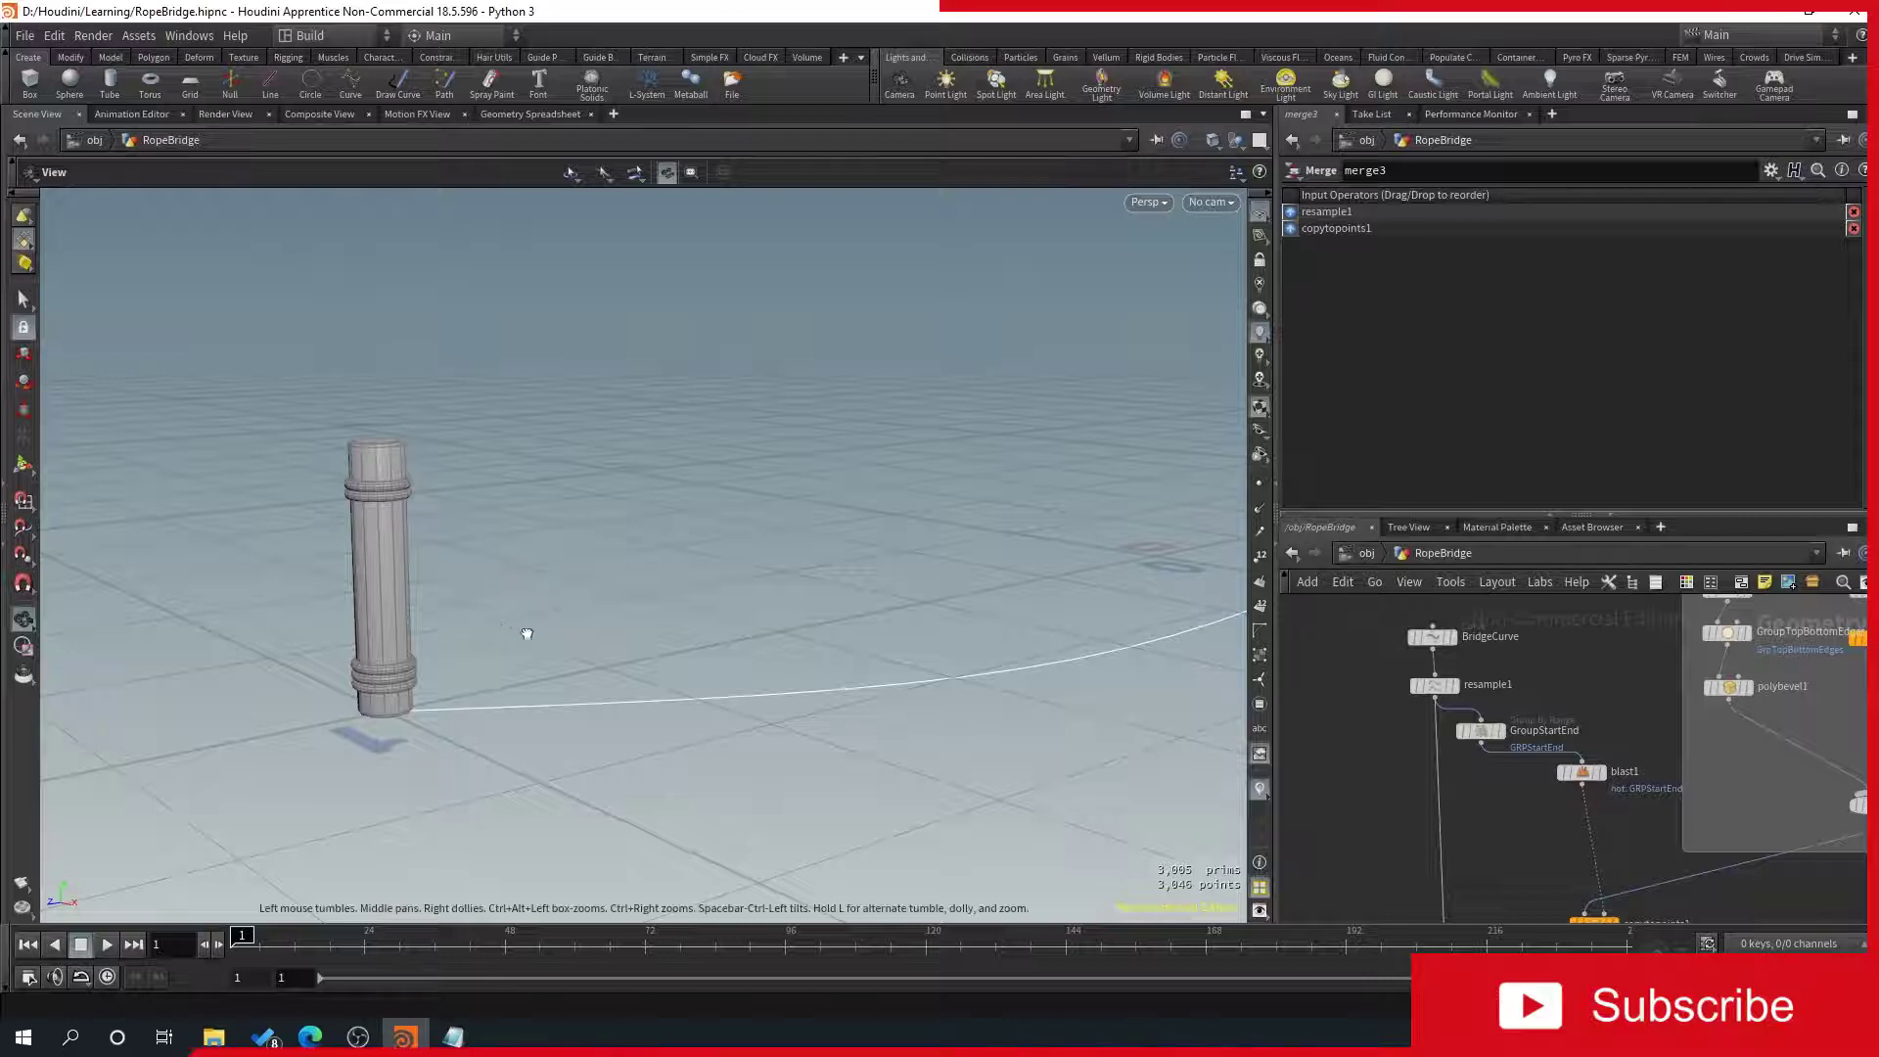
{"action": "left_click_drag", "start_coordinate": [524, 637], "coordinate": [1231, 726]}
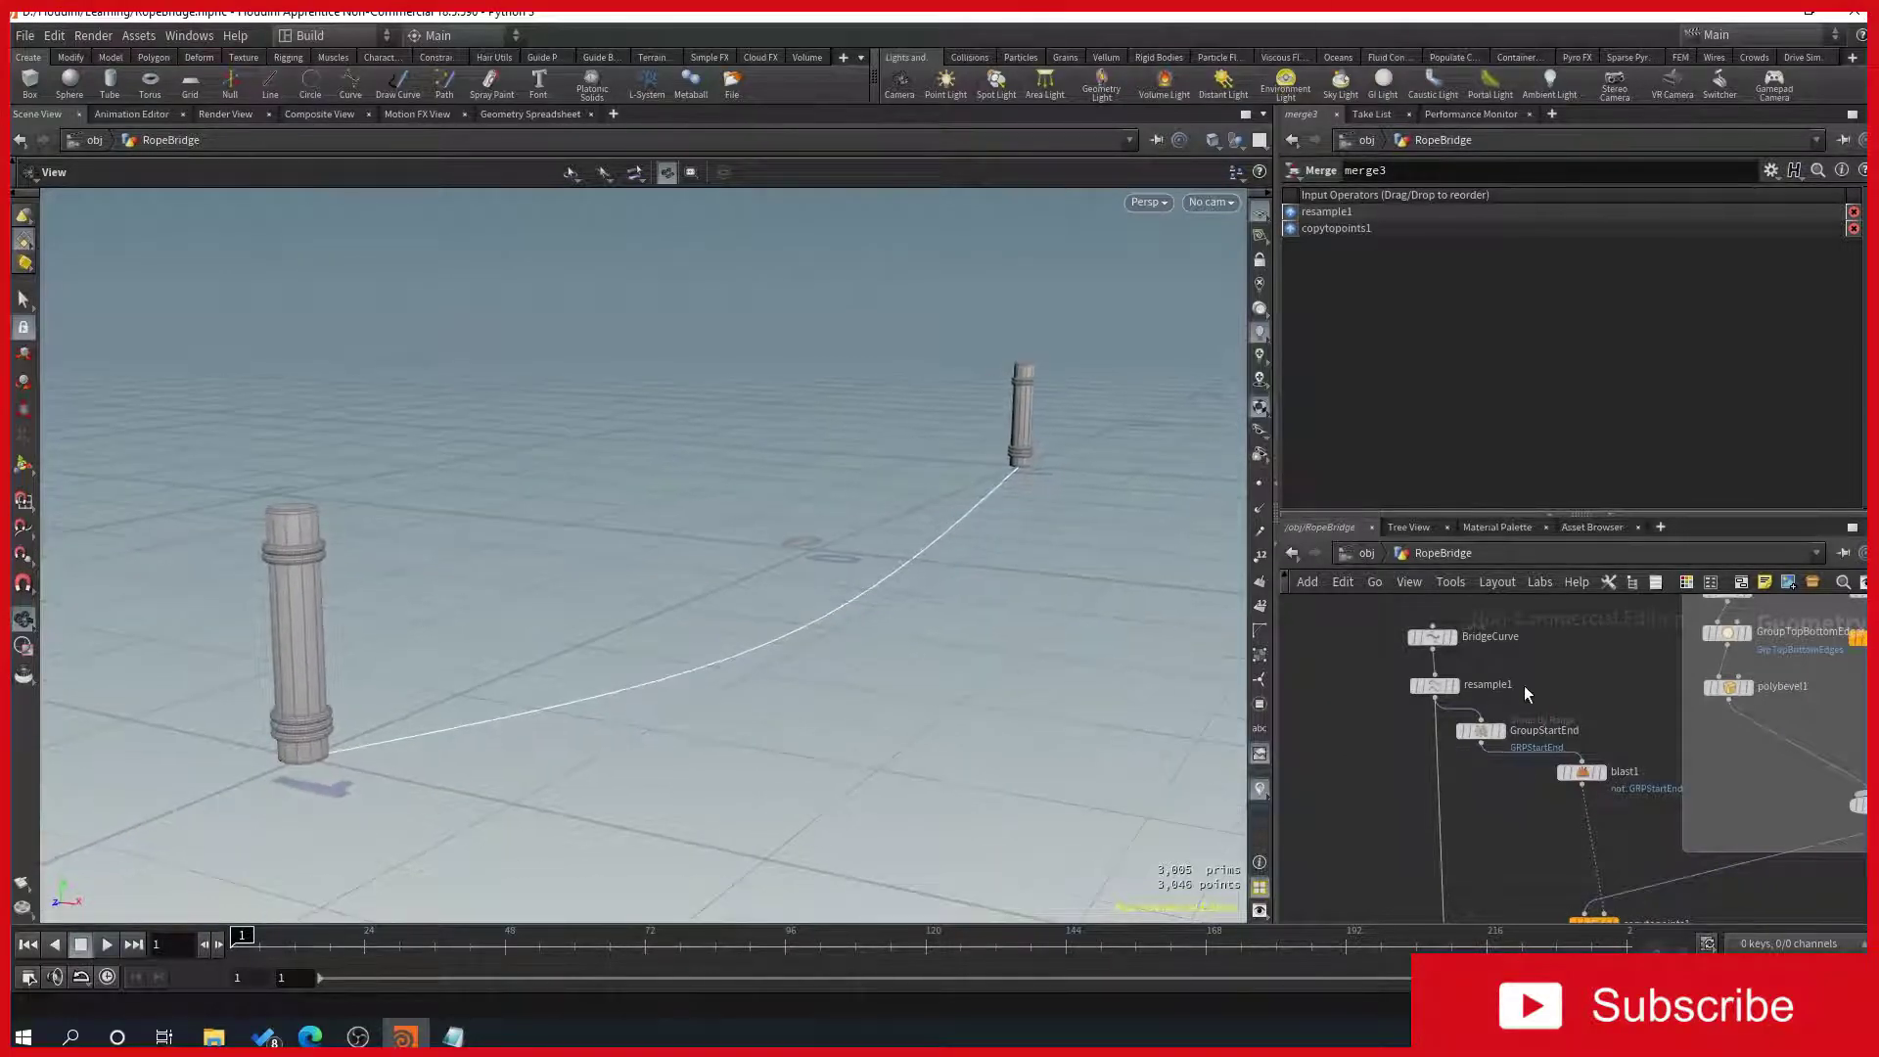
Add a Sweep node fed by the resample1 output and place it in the empty space beside the curve nodes
{"action": "middle_click_drag", "start_coordinate": [1435, 700], "coordinate": [1563, 667]}
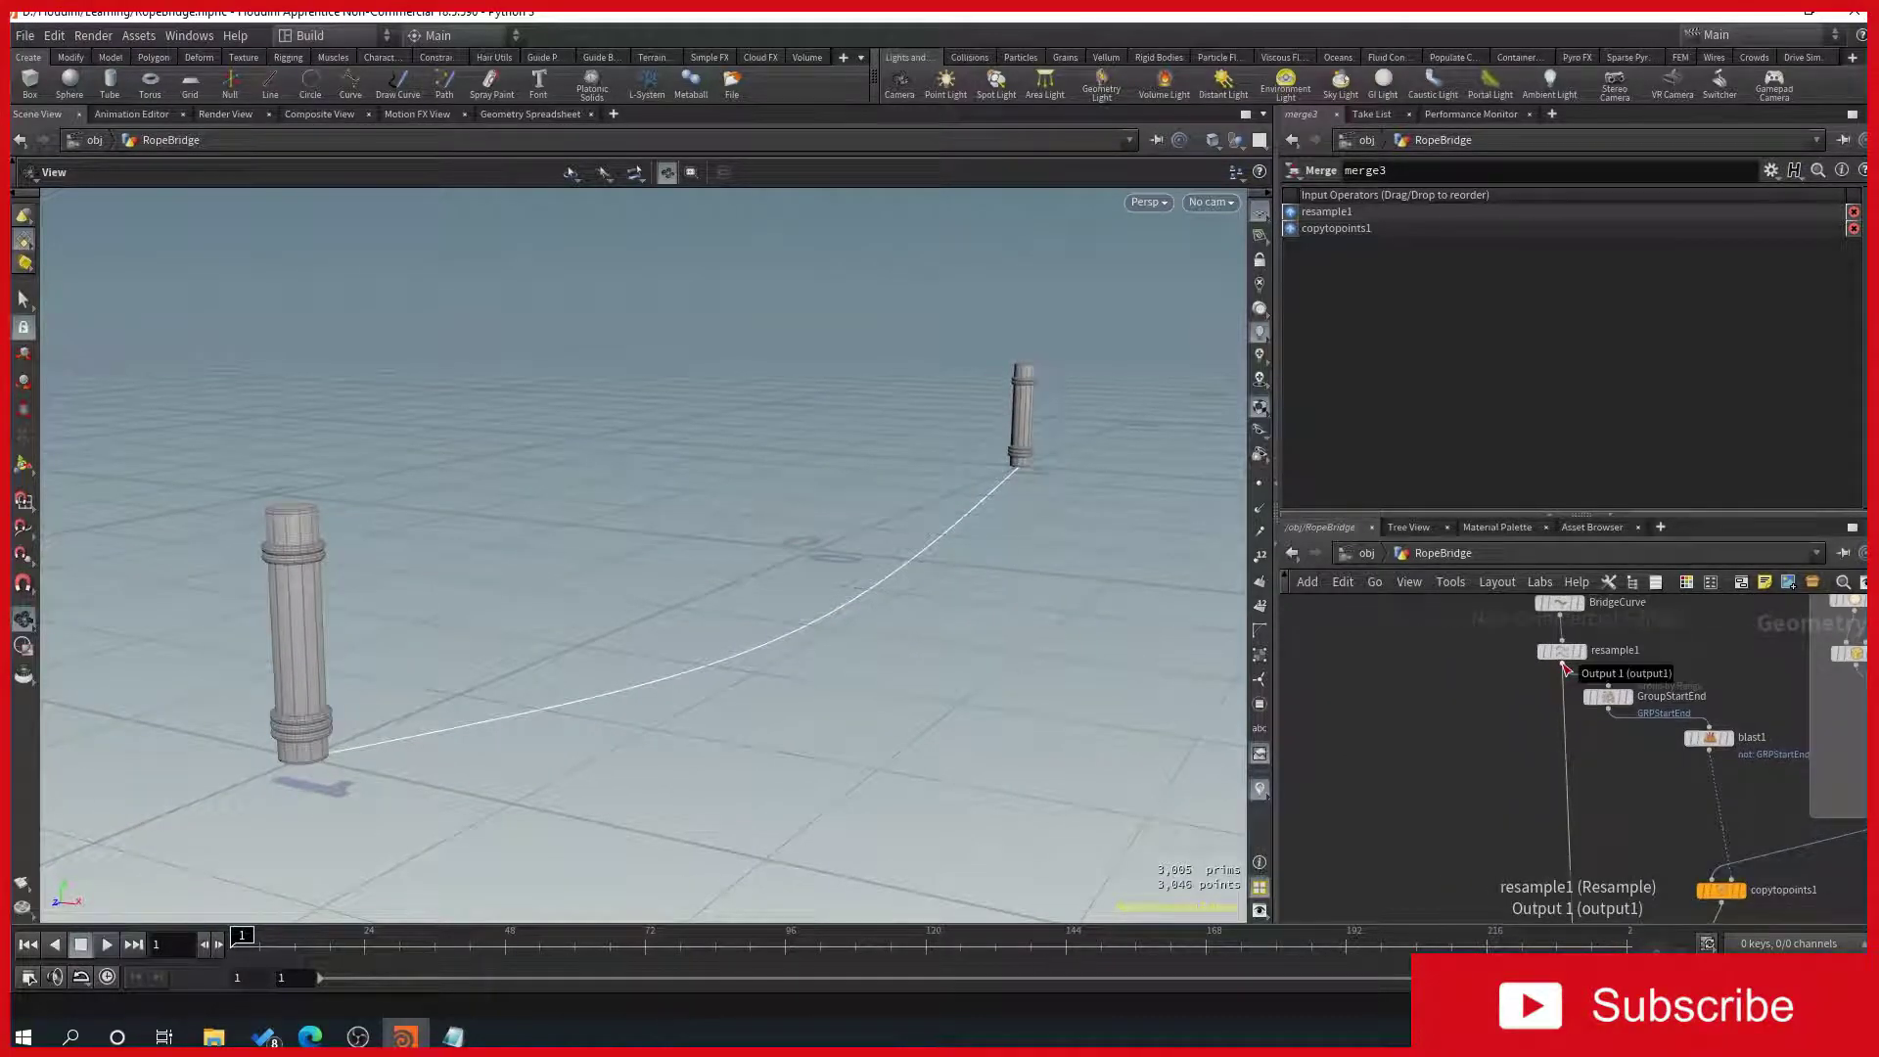
{"action": "left_click", "coordinate": [1565, 668]}
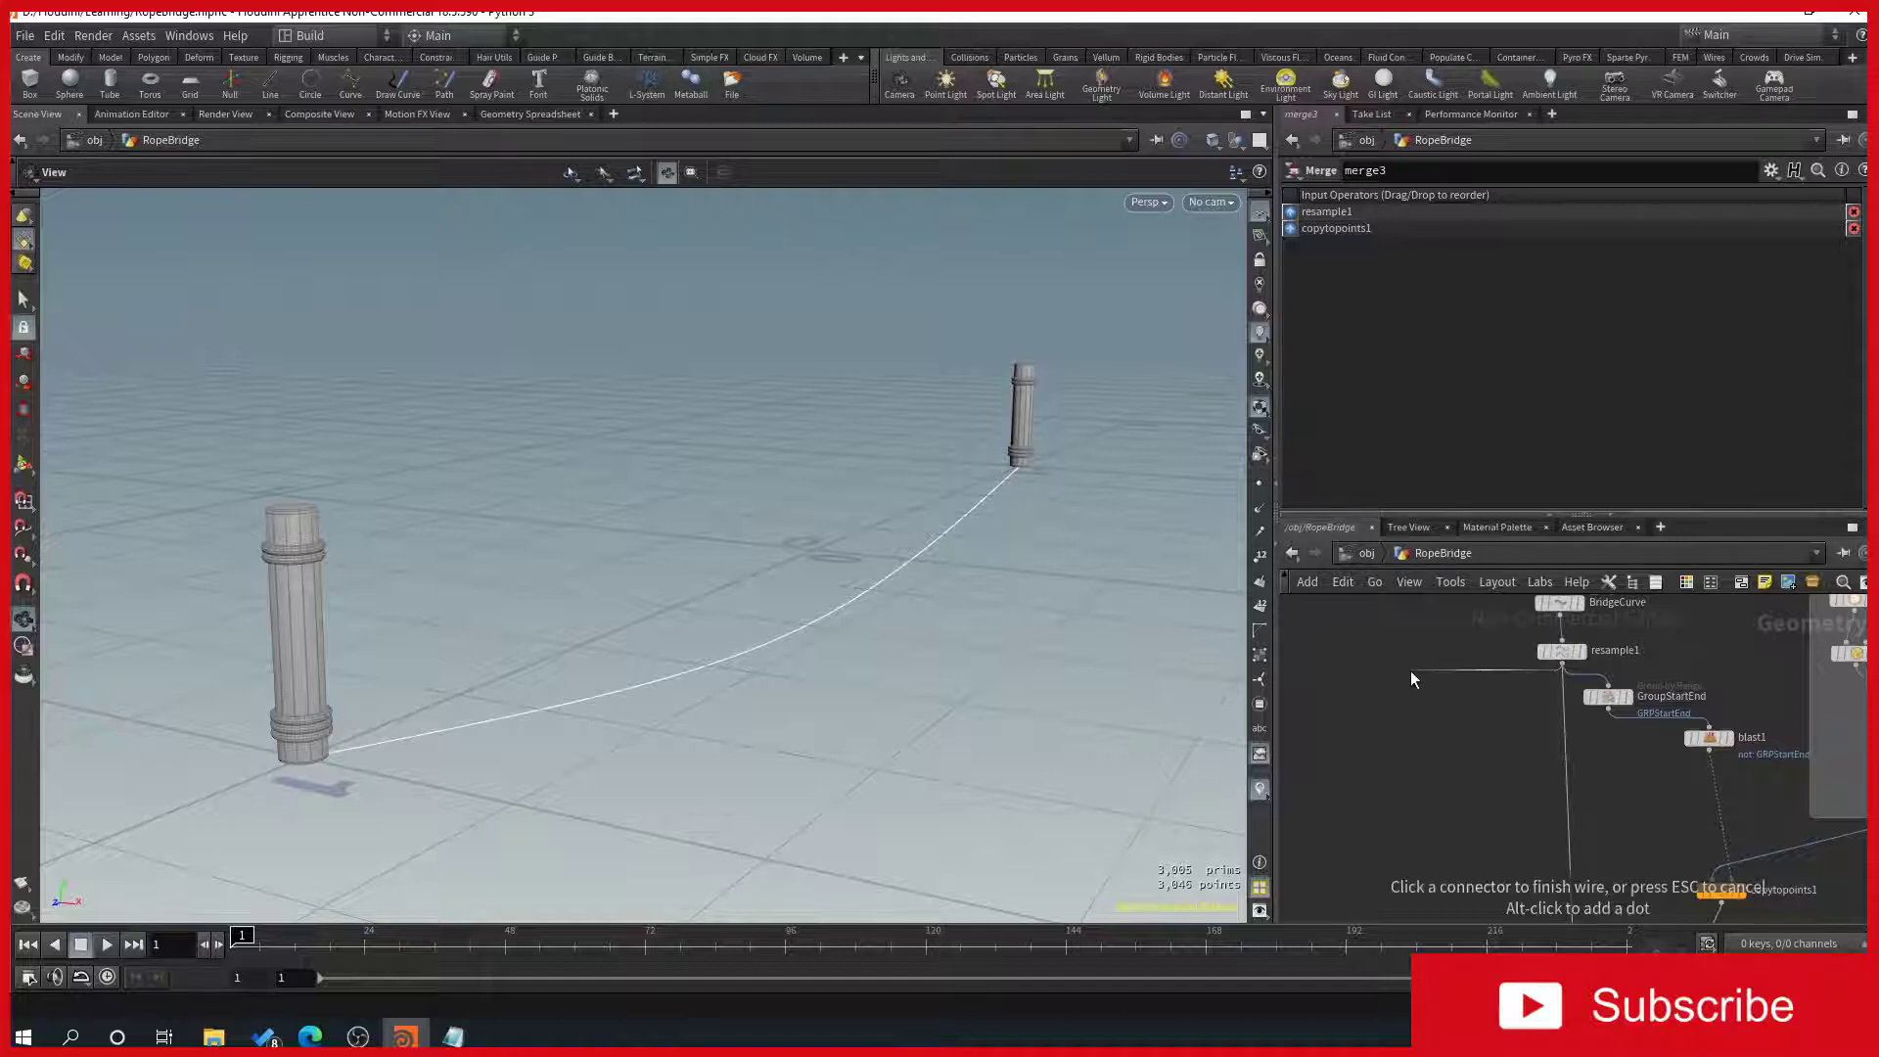
{"action": "left_click", "coordinate": [1411, 671]}
{"action": "type", "text": "sweep"}
{"action": "key", "text": "Return"}
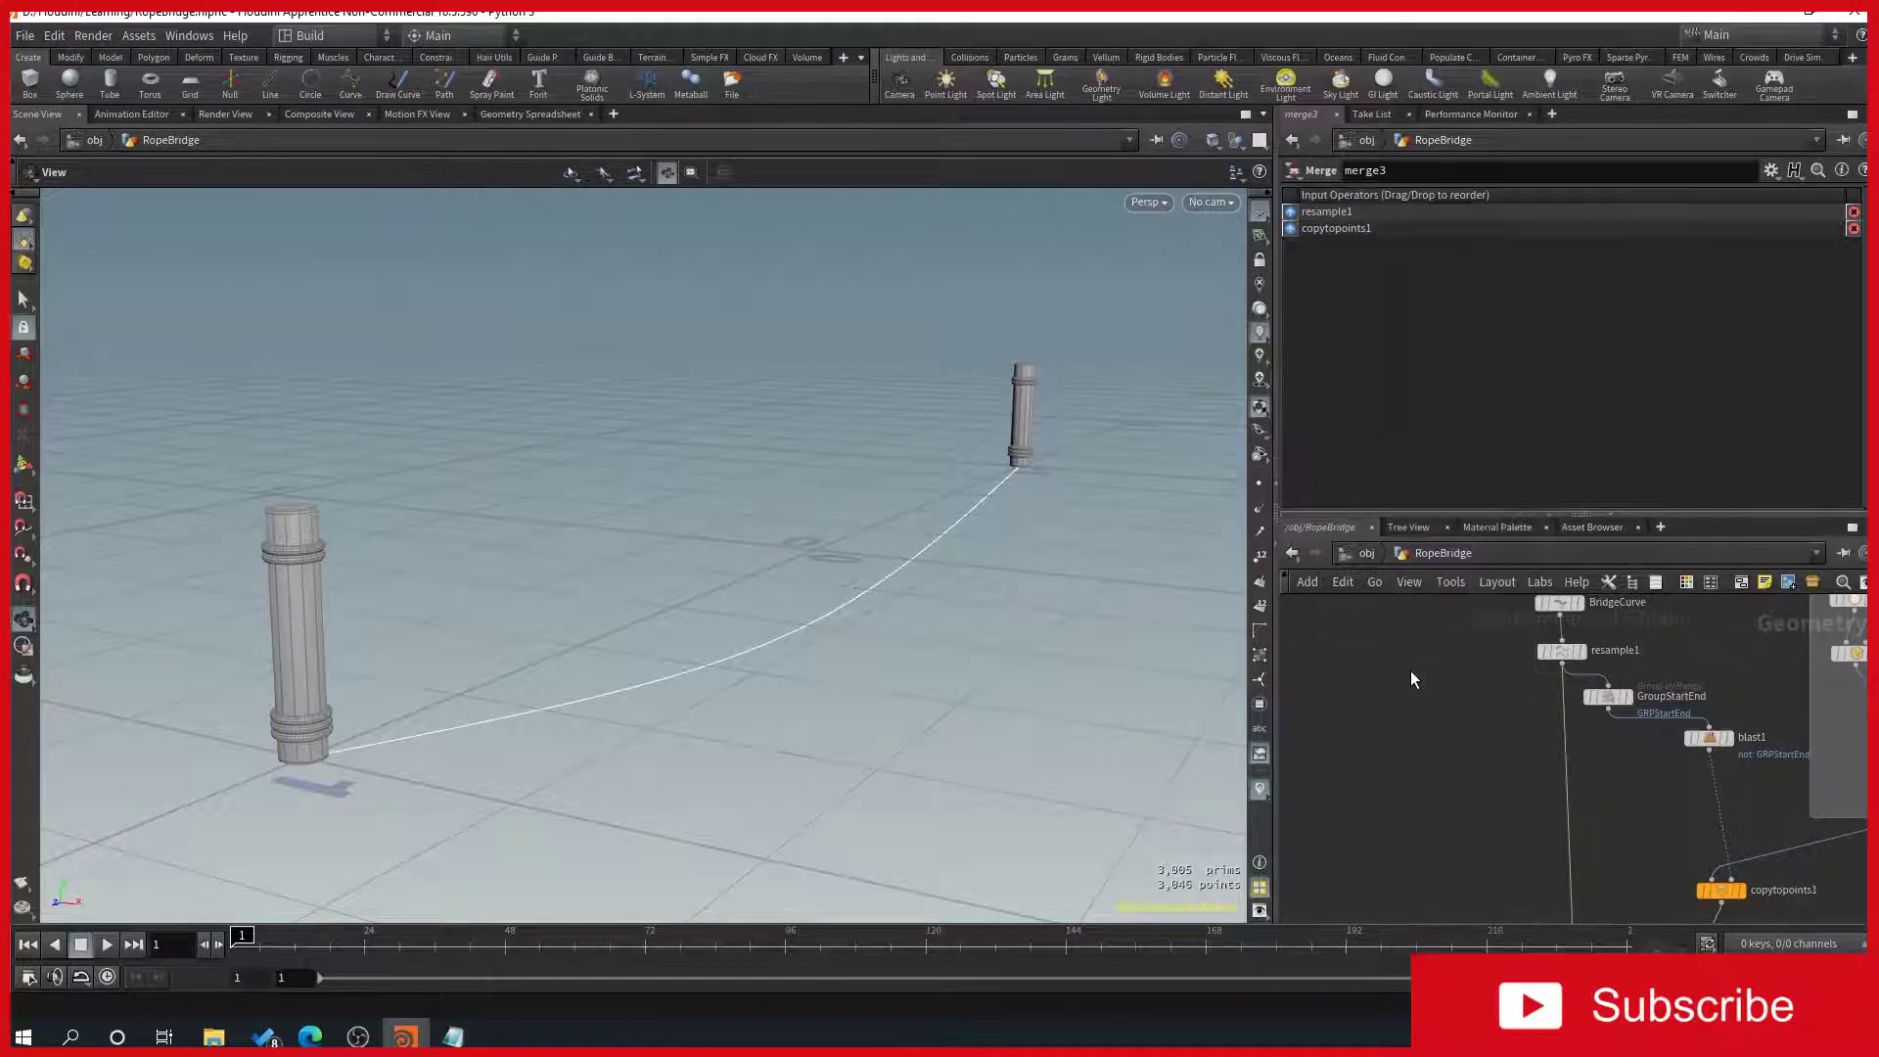
{"action": "left_click", "coordinate": [1411, 672]}
{"action": "left_click_drag", "start_coordinate": [1411, 672], "coordinate": [1387, 717]}
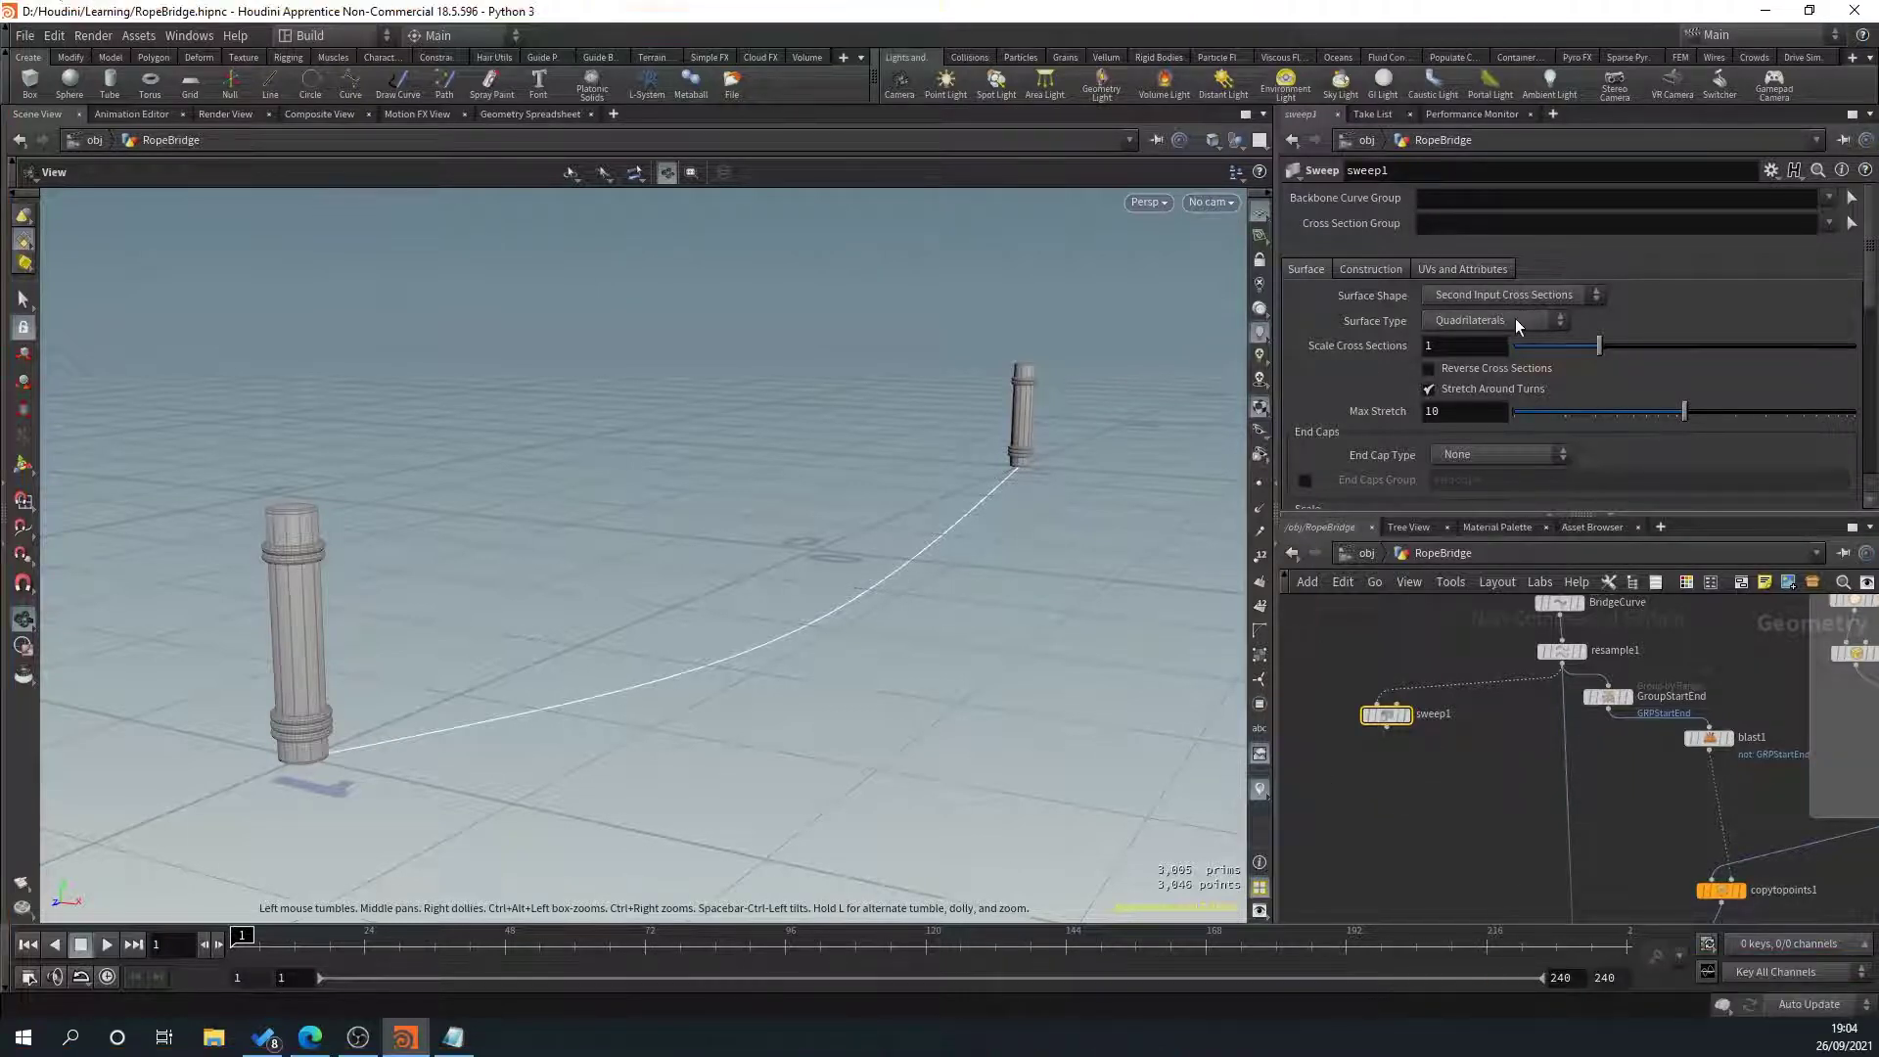
Set sweep1's surface shape to Round Tube and display its result
{"action": "left_click", "coordinate": [1485, 295]}
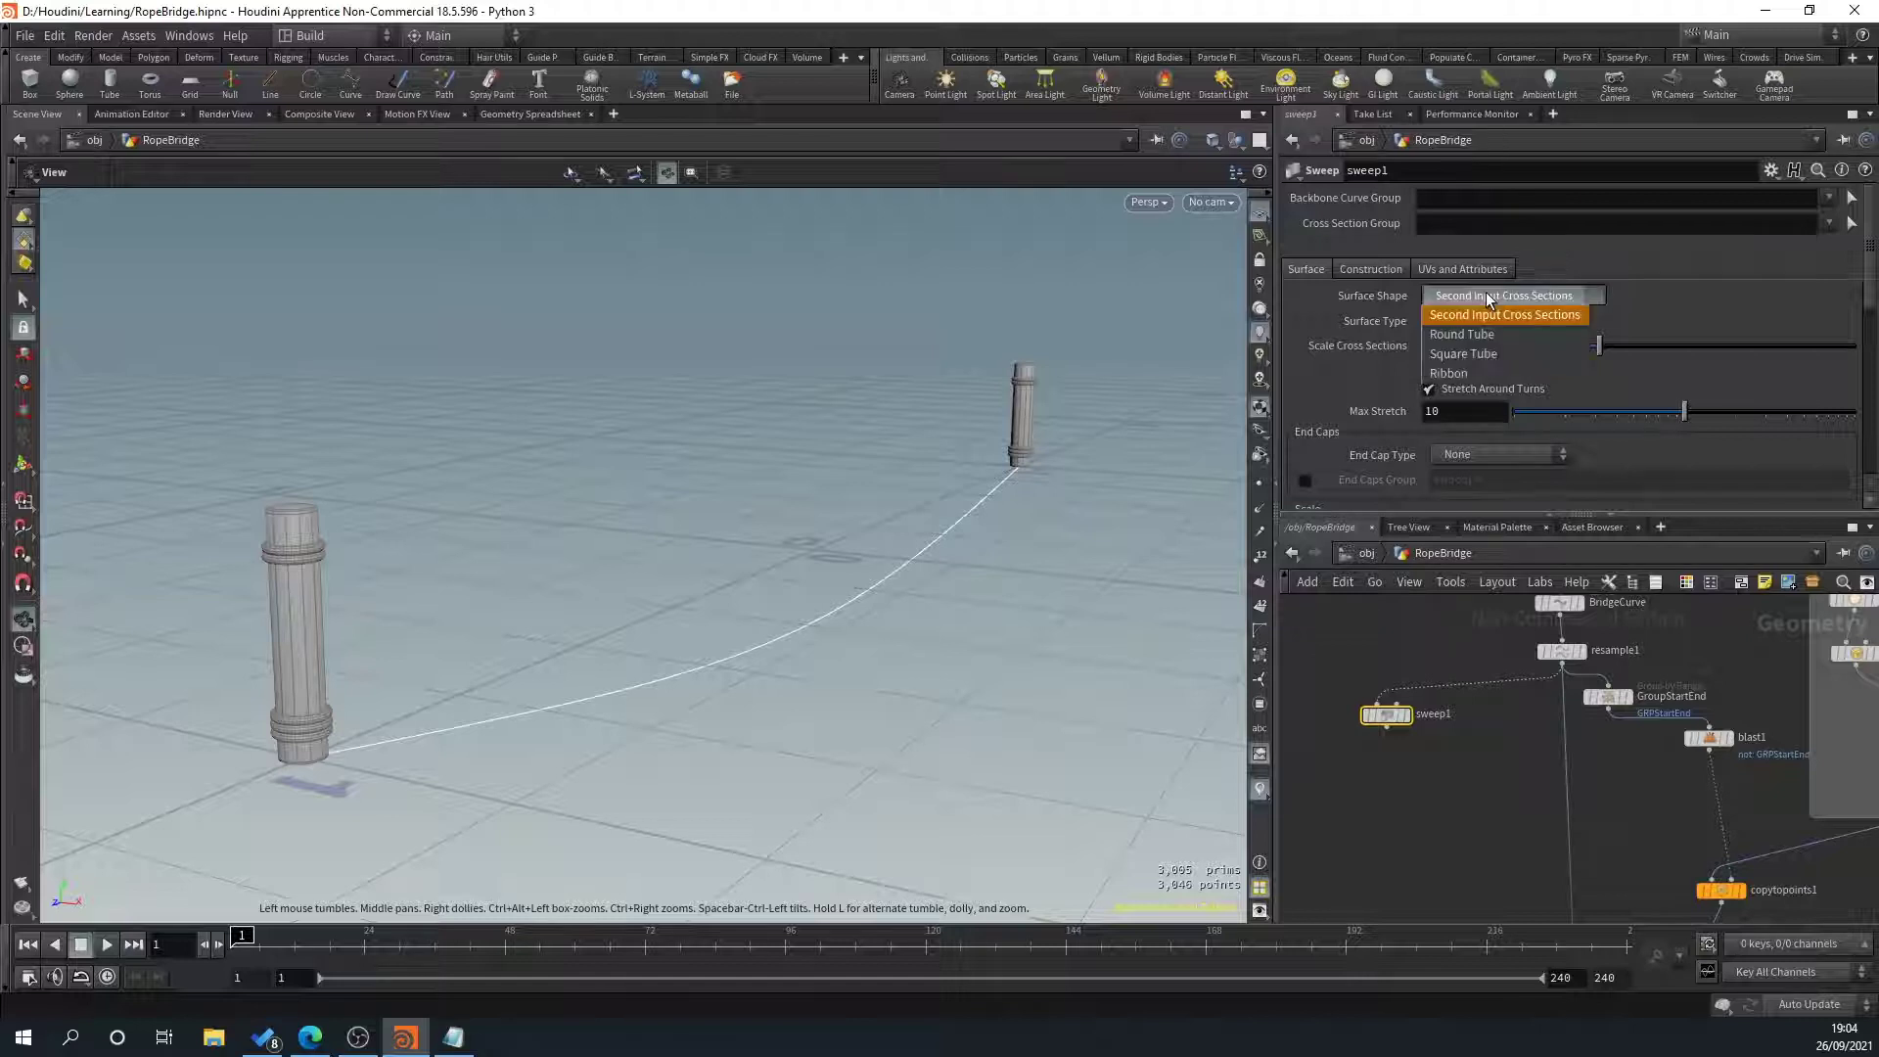
{"action": "left_click", "coordinate": [1462, 333]}
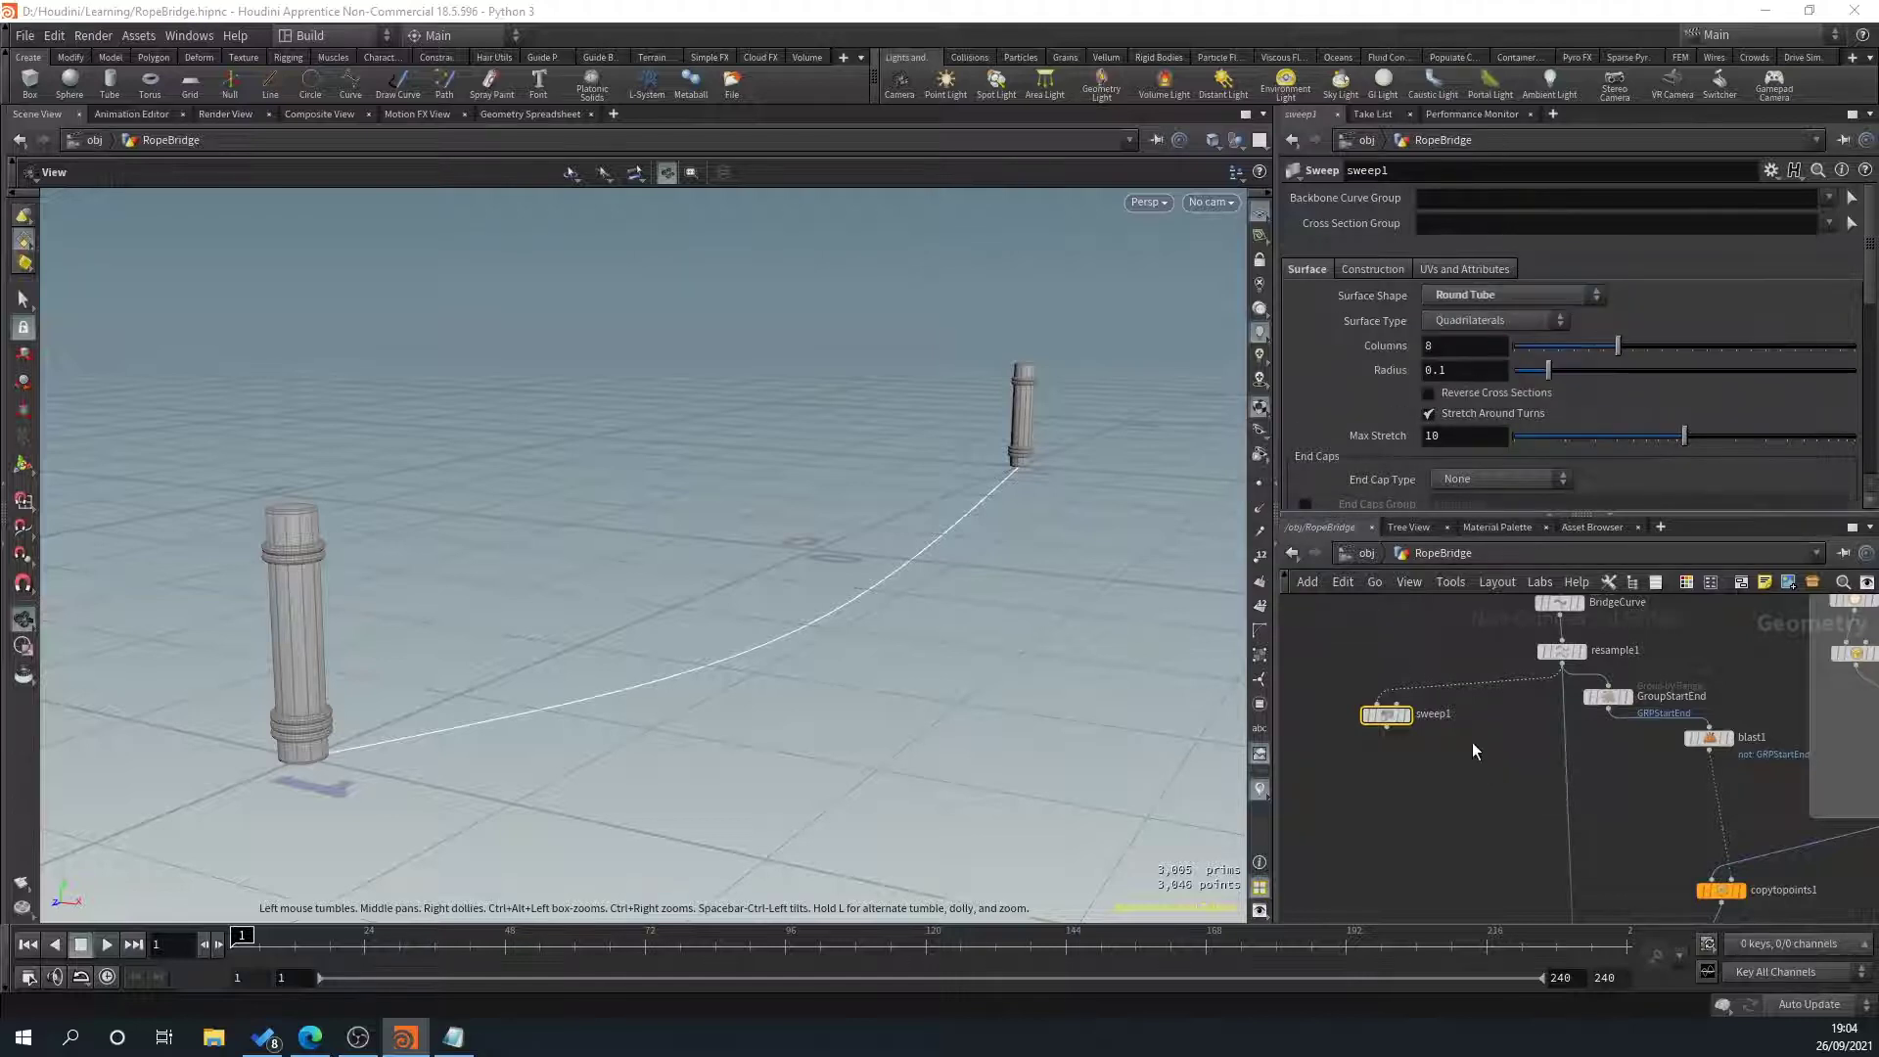
{"action": "left_click", "coordinate": [1395, 723]}
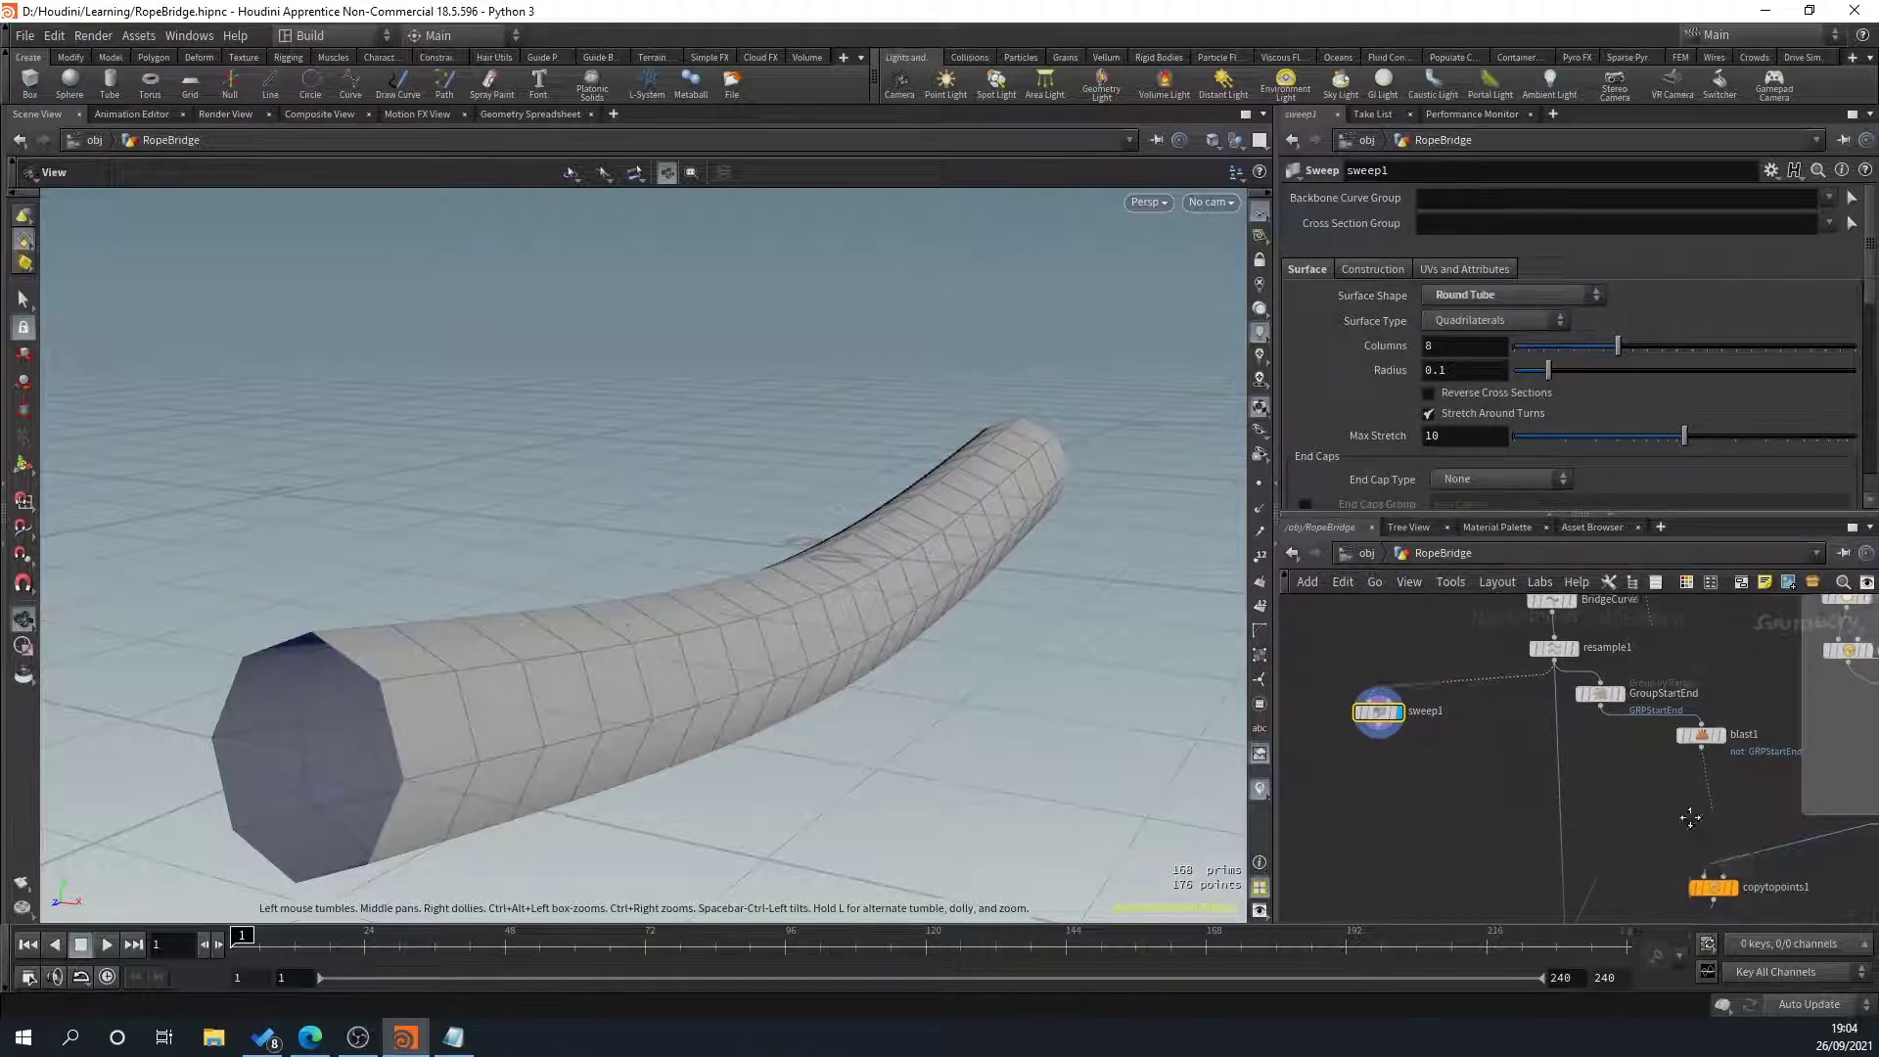
Connect the sweep1 output to the merge3 node and display the merged result
{"action": "scroll", "coordinate": [1530, 841], "scroll_direction": "down", "scroll_amount": 3}
{"action": "middle_click_drag", "start_coordinate": [1526, 841], "coordinate": [1543, 704]}
{"action": "scroll", "coordinate": [1493, 828], "scroll_direction": "up", "scroll_amount": 1}
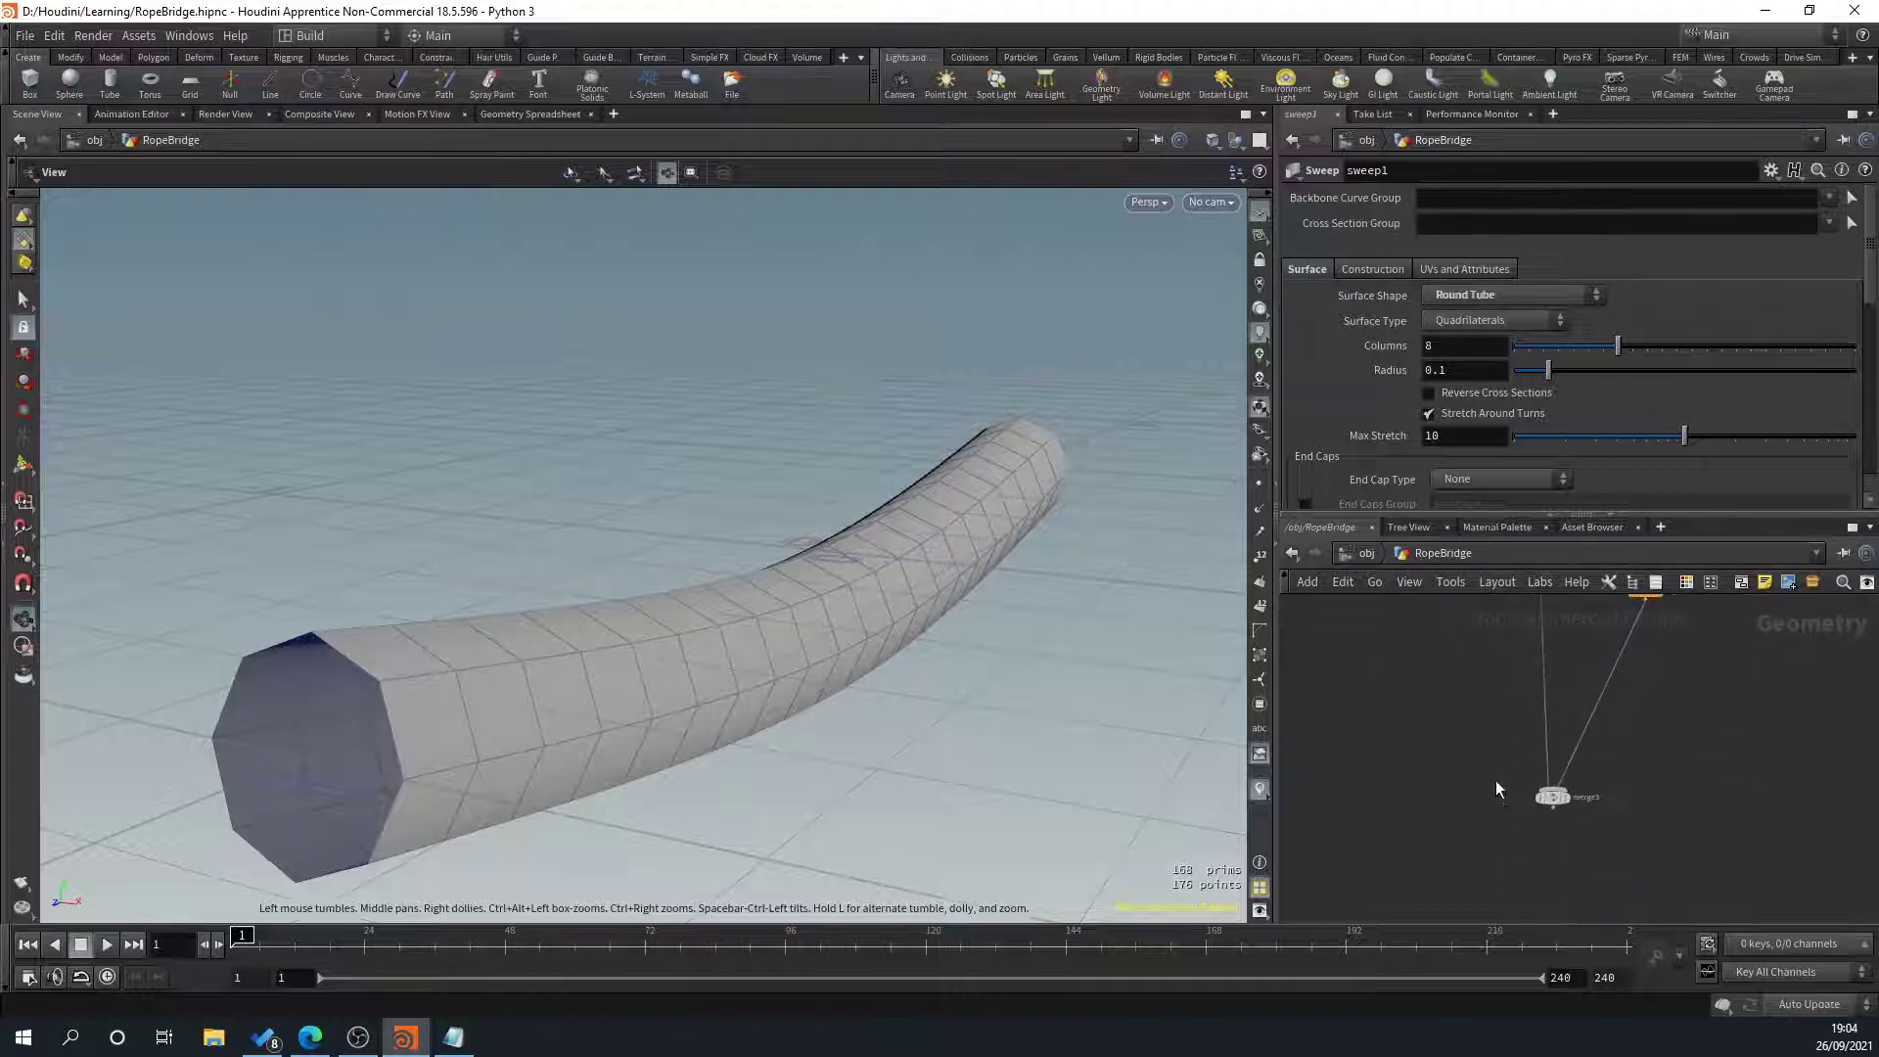
{"action": "middle_click_drag", "start_coordinate": [1516, 780], "coordinate": [1522, 870]}
{"action": "scroll", "coordinate": [1493, 724], "scroll_direction": "down", "scroll_amount": 2}
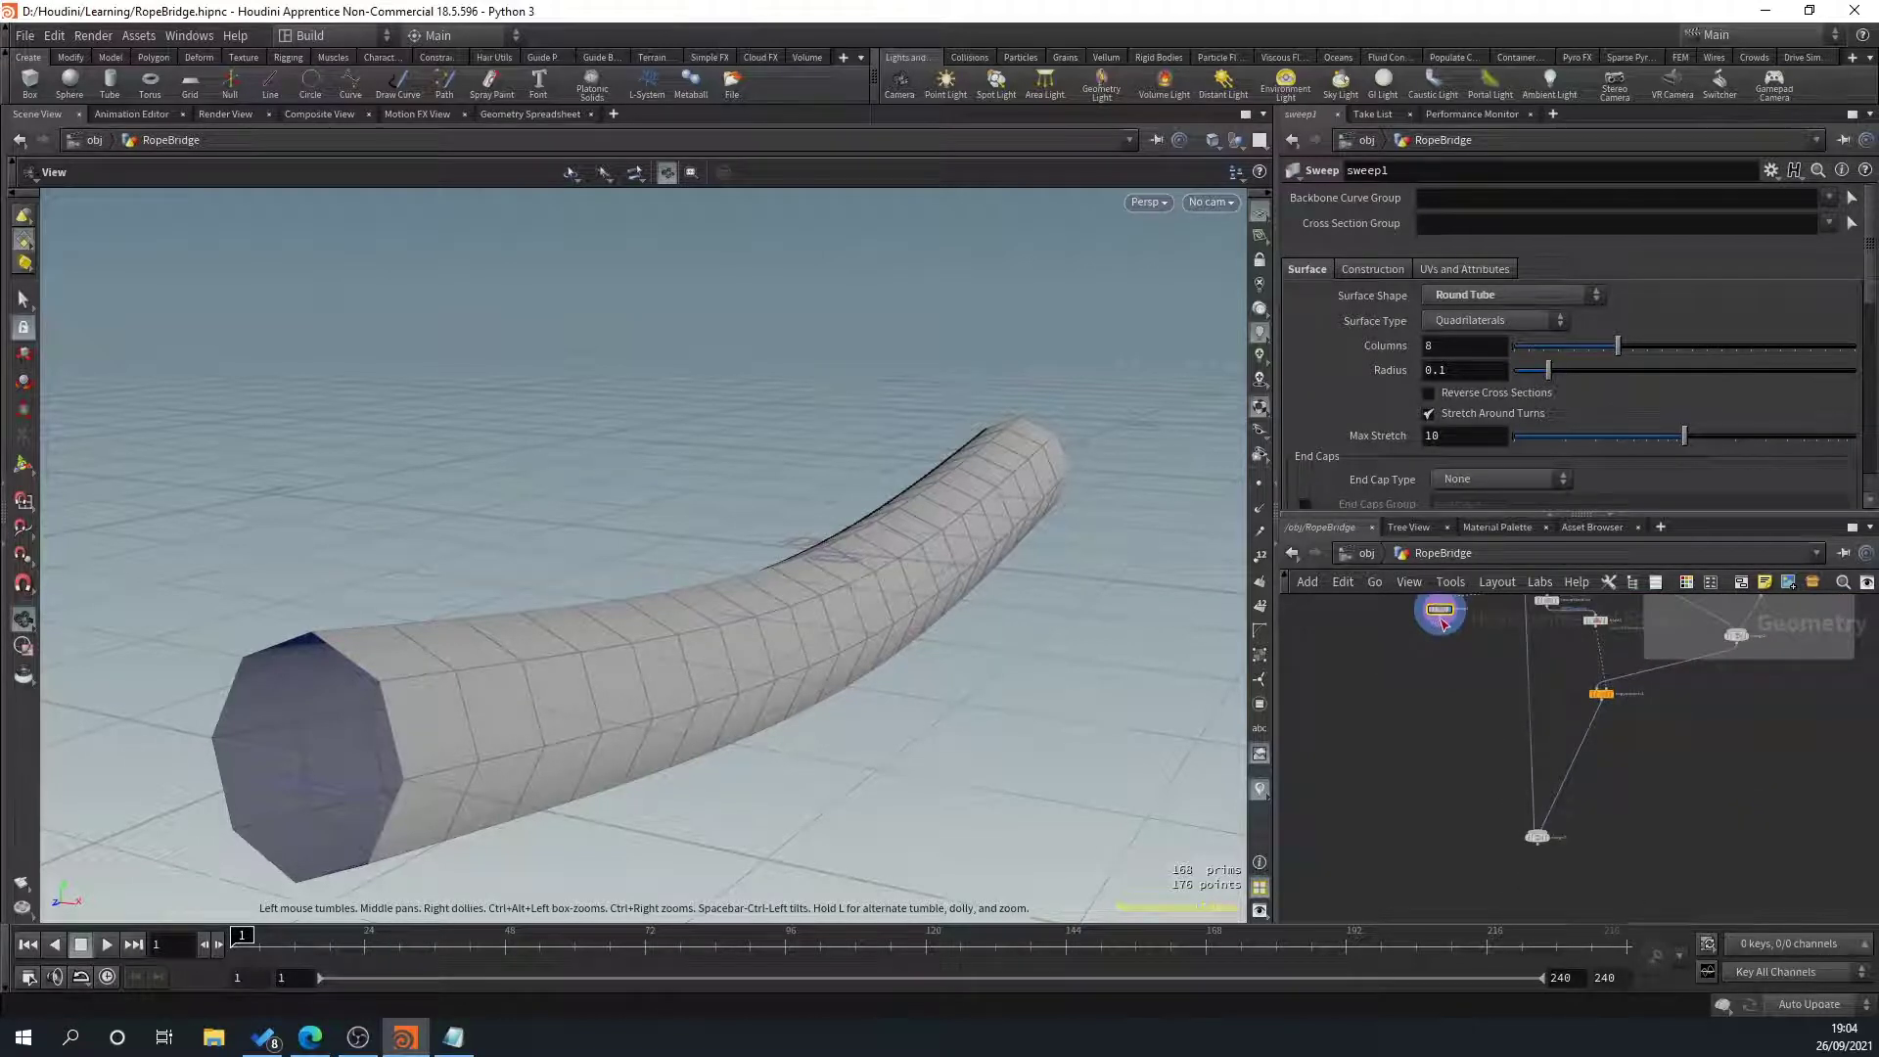
{"action": "left_click_drag", "start_coordinate": [1442, 622], "coordinate": [1551, 851]}
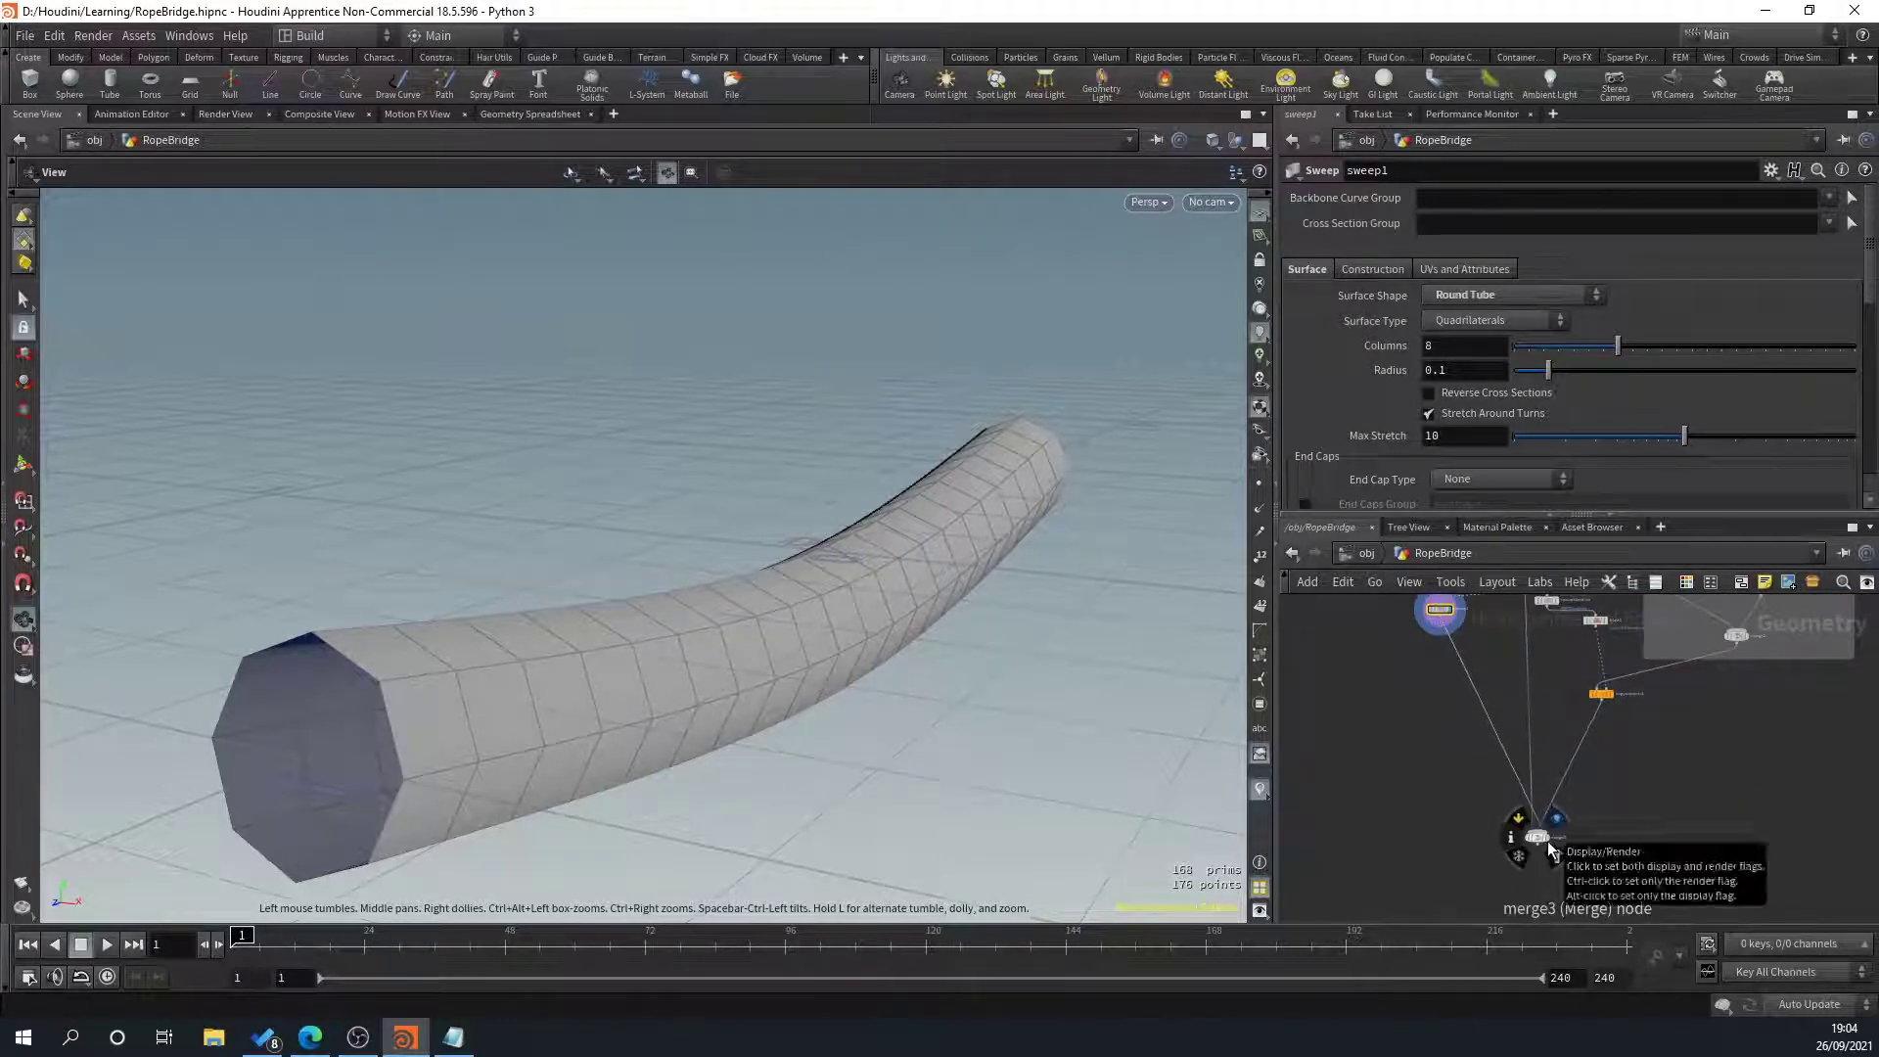
{"action": "left_click", "coordinate": [1548, 844]}
Thin the sweep1 tube by trying radius values of 0.01 and 0.004
{"action": "scroll", "coordinate": [1548, 844], "scroll_direction": "up", "scroll_amount": 1}
{"action": "scroll", "coordinate": [699, 708], "scroll_direction": "up", "scroll_amount": 3}
{"action": "middle_click_drag", "start_coordinate": [1424, 599], "coordinate": [1489, 736]}
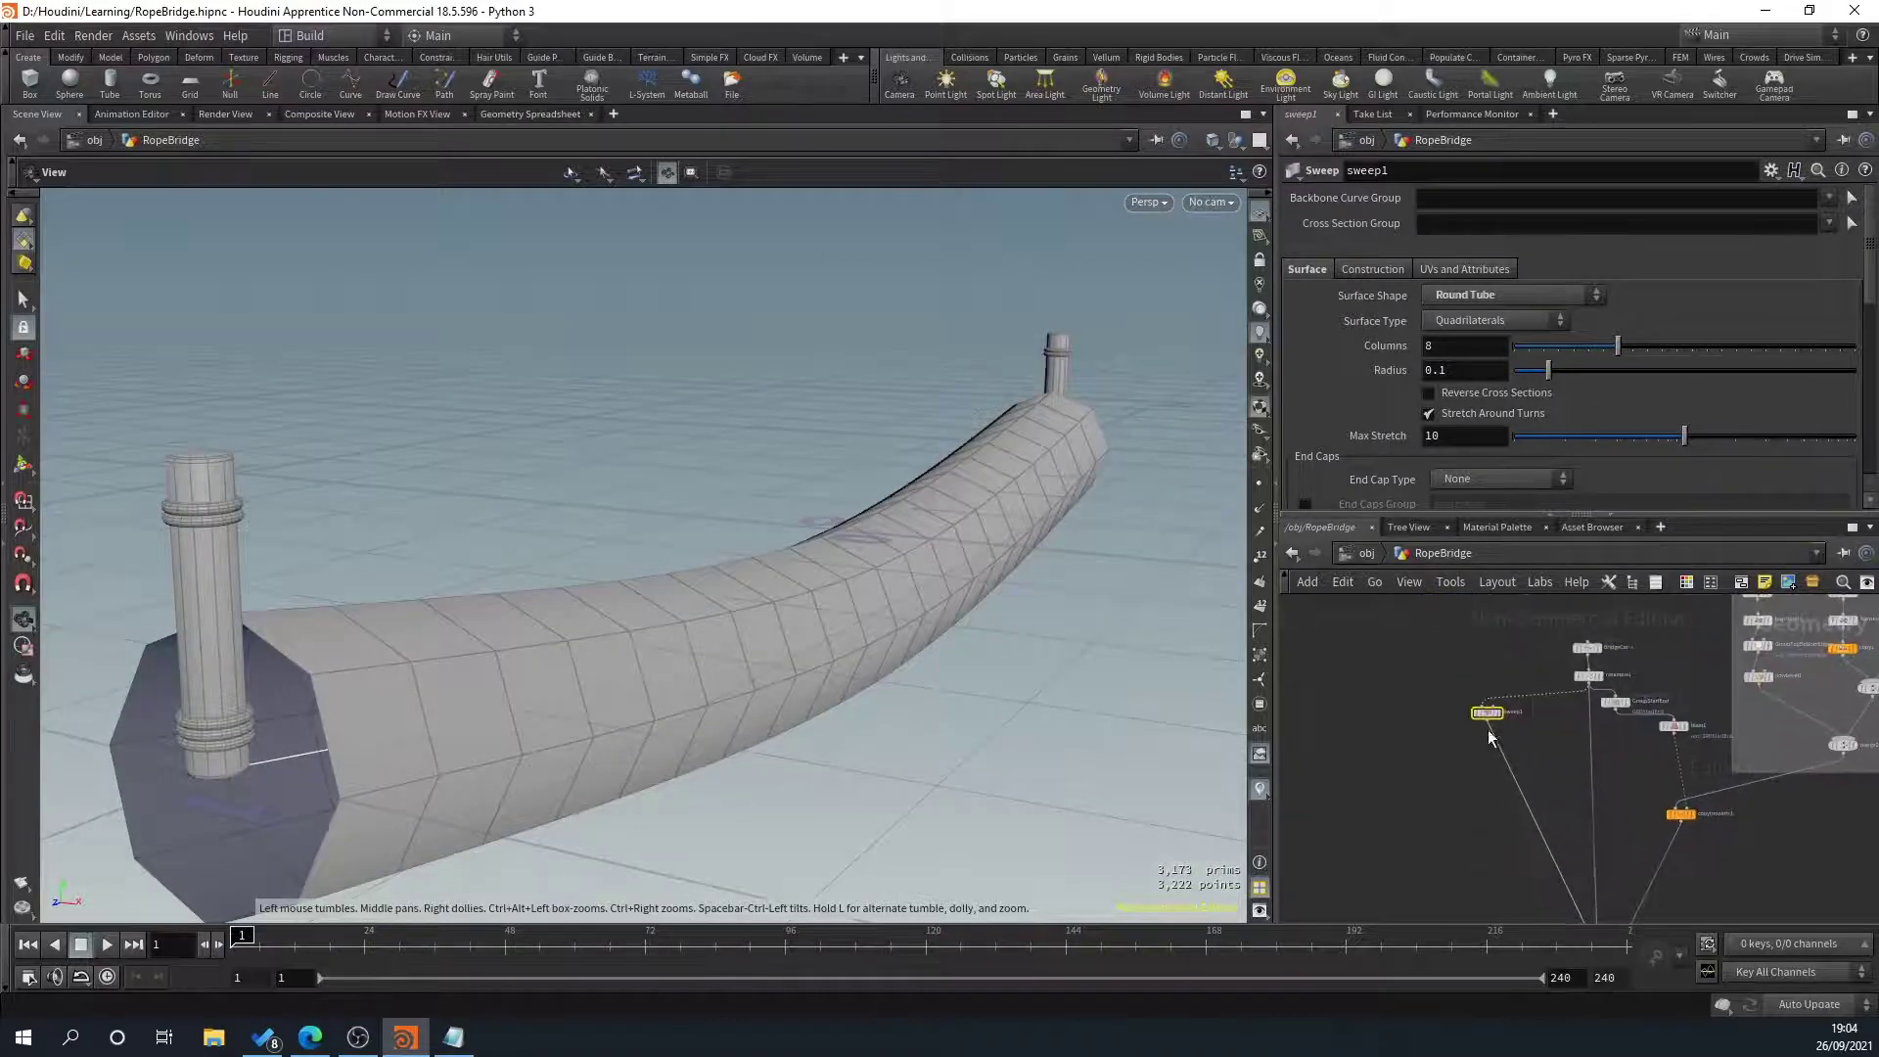
{"action": "scroll", "coordinate": [1488, 737], "scroll_direction": "up", "scroll_amount": 3}
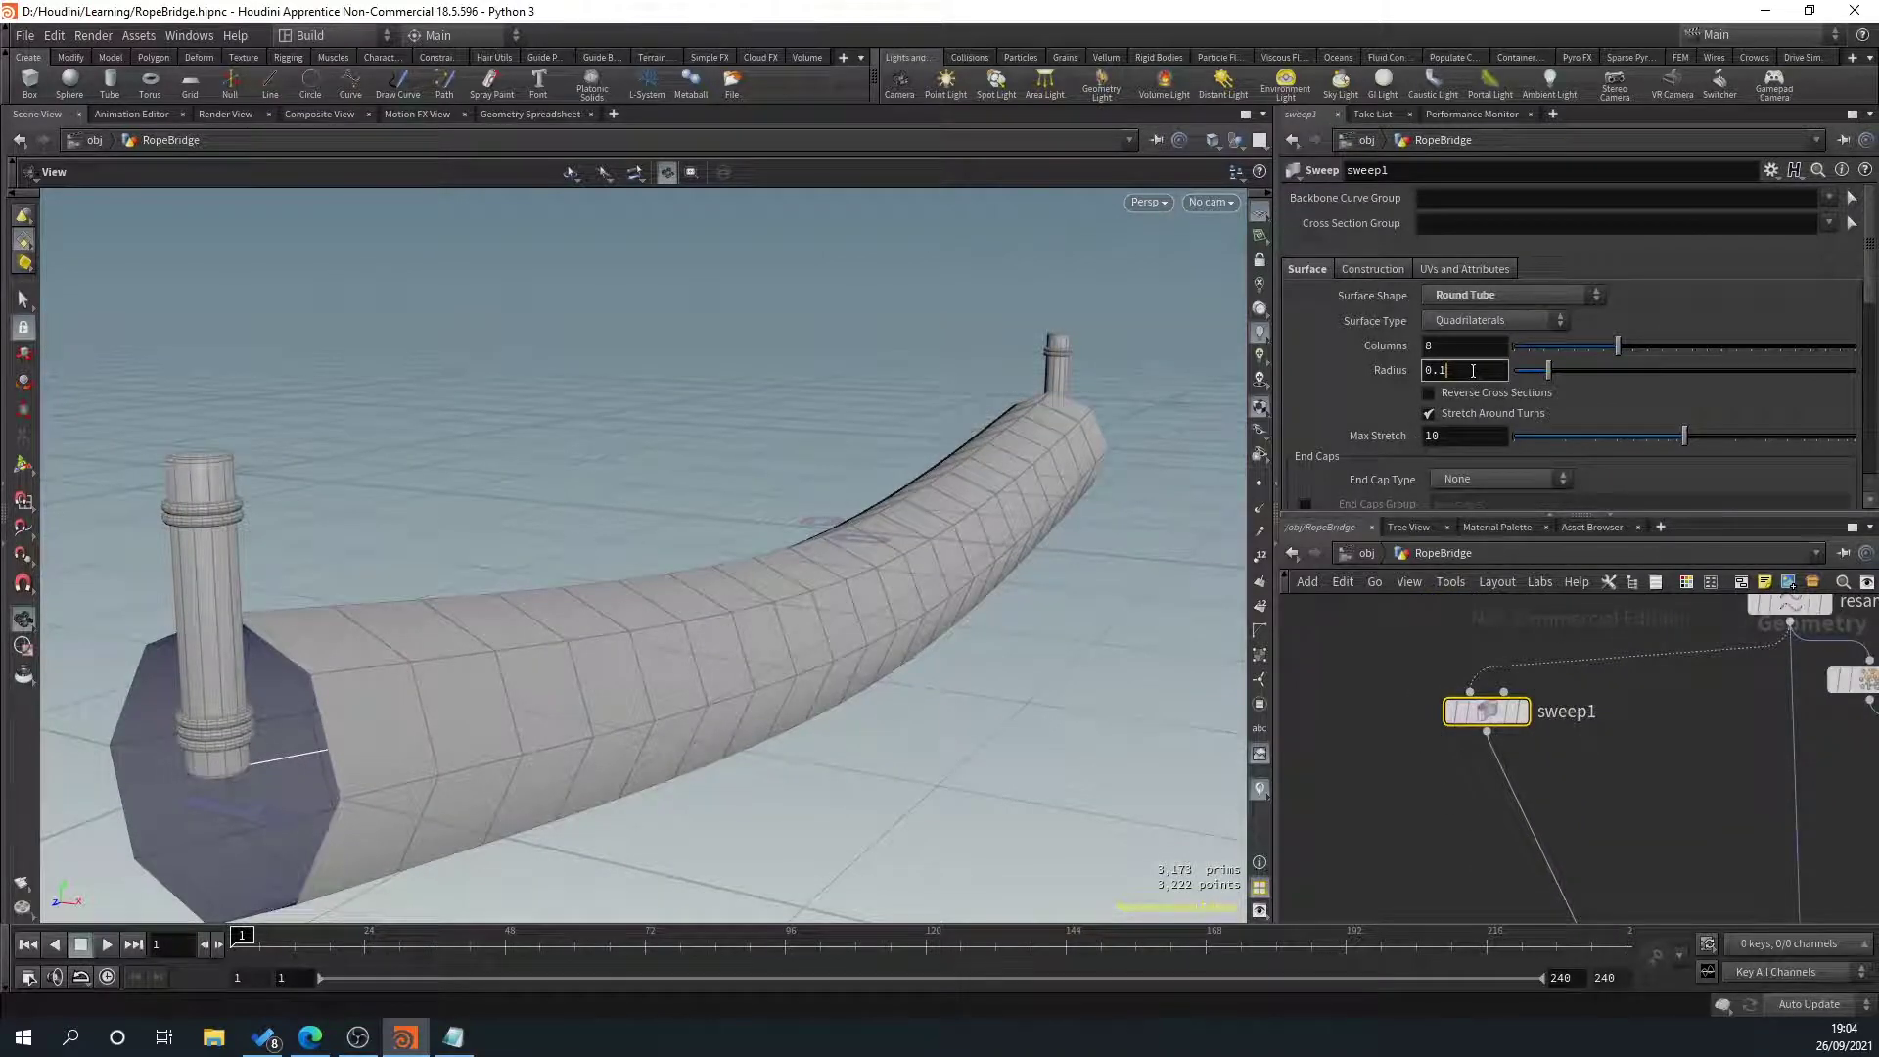
{"action": "key", "text": "BackSpace"}
{"action": "type", "text": "01"}
{"action": "key", "text": "Return"}
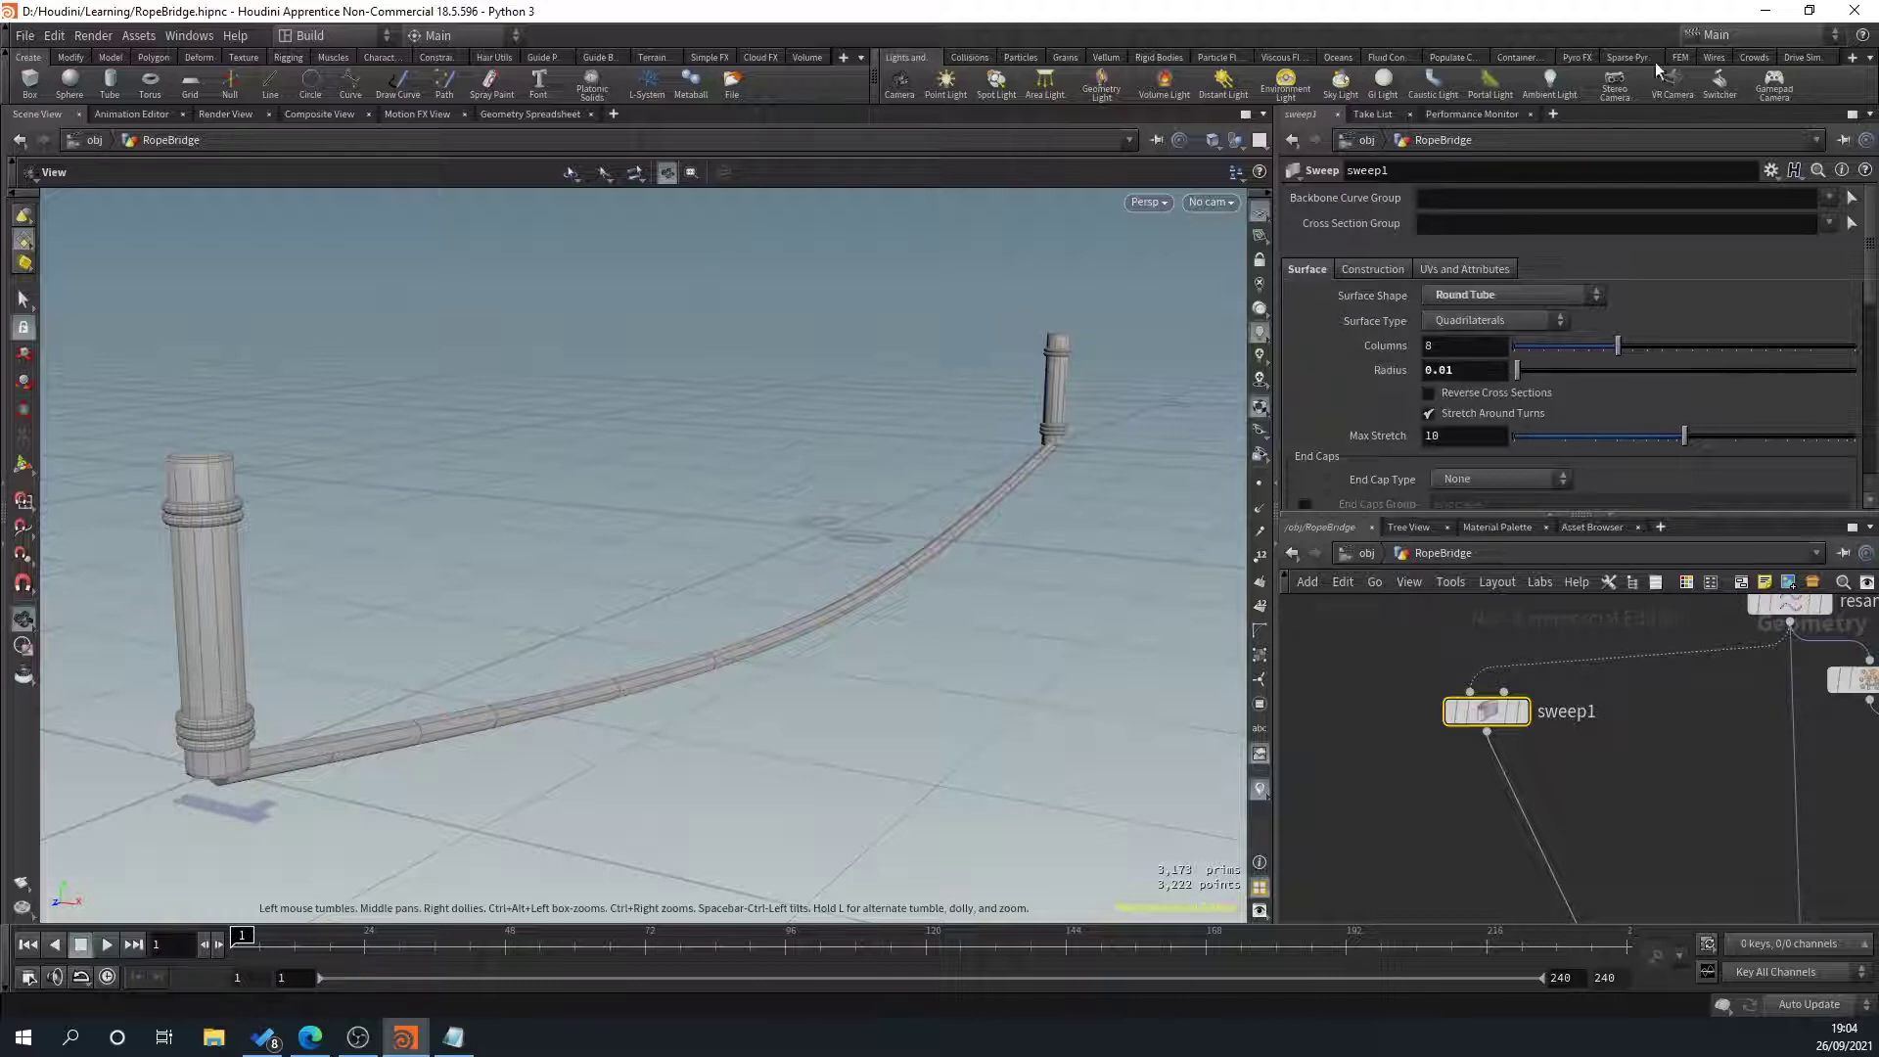
{"action": "type", "text": "4"}
{"action": "key", "text": "Return"}
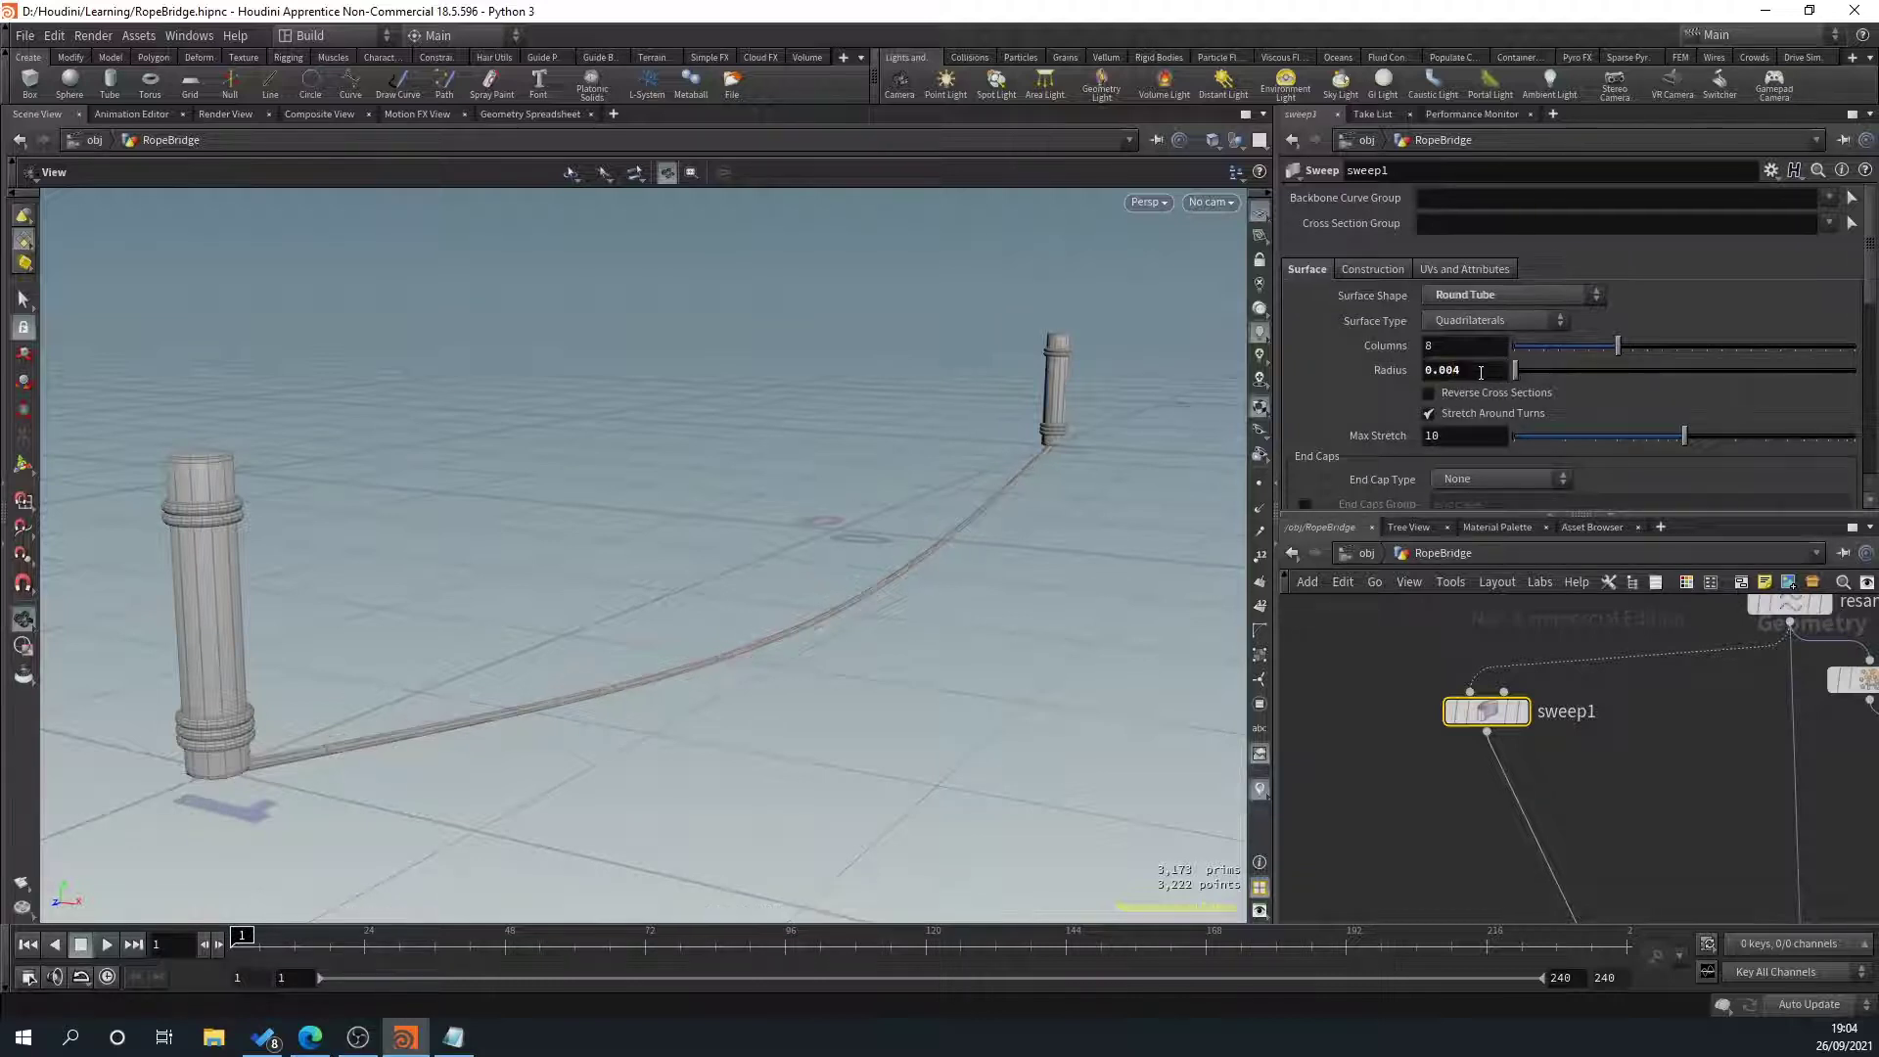
Set the sweep1 tube radius to 0.0035 after checking its thickness against the post
{"action": "left_click_drag", "start_coordinate": [837, 411], "coordinate": [566, 704]}
{"action": "middle_click_drag", "start_coordinate": [567, 704], "coordinate": [314, 578]}
{"action": "right_click_drag", "start_coordinate": [314, 579], "coordinate": [620, 663]}
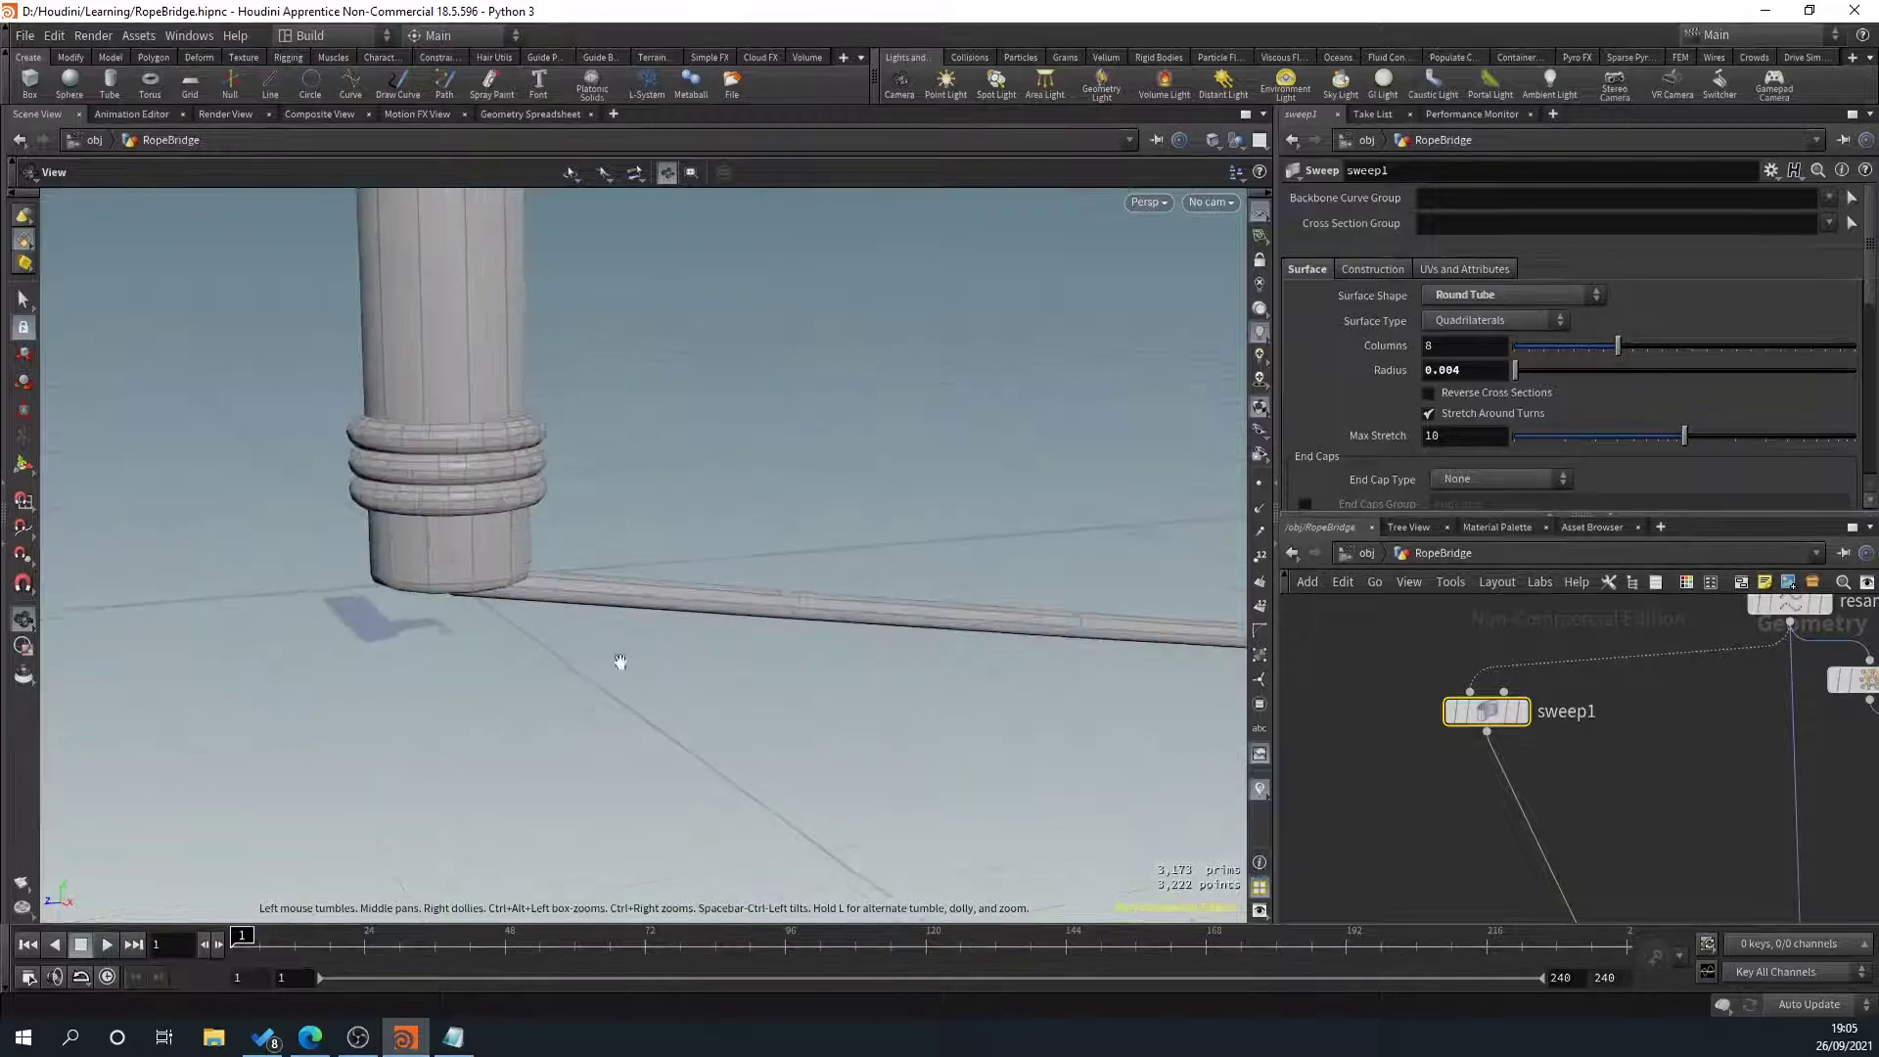
{"action": "mouse_move", "coordinate": [620, 662]}
{"action": "left_mouse_down"}
{"action": "mouse_move", "coordinate": [633, 650]}
{"action": "mouse_move", "coordinate": [587, 654]}
{"action": "left_mouse_up"}
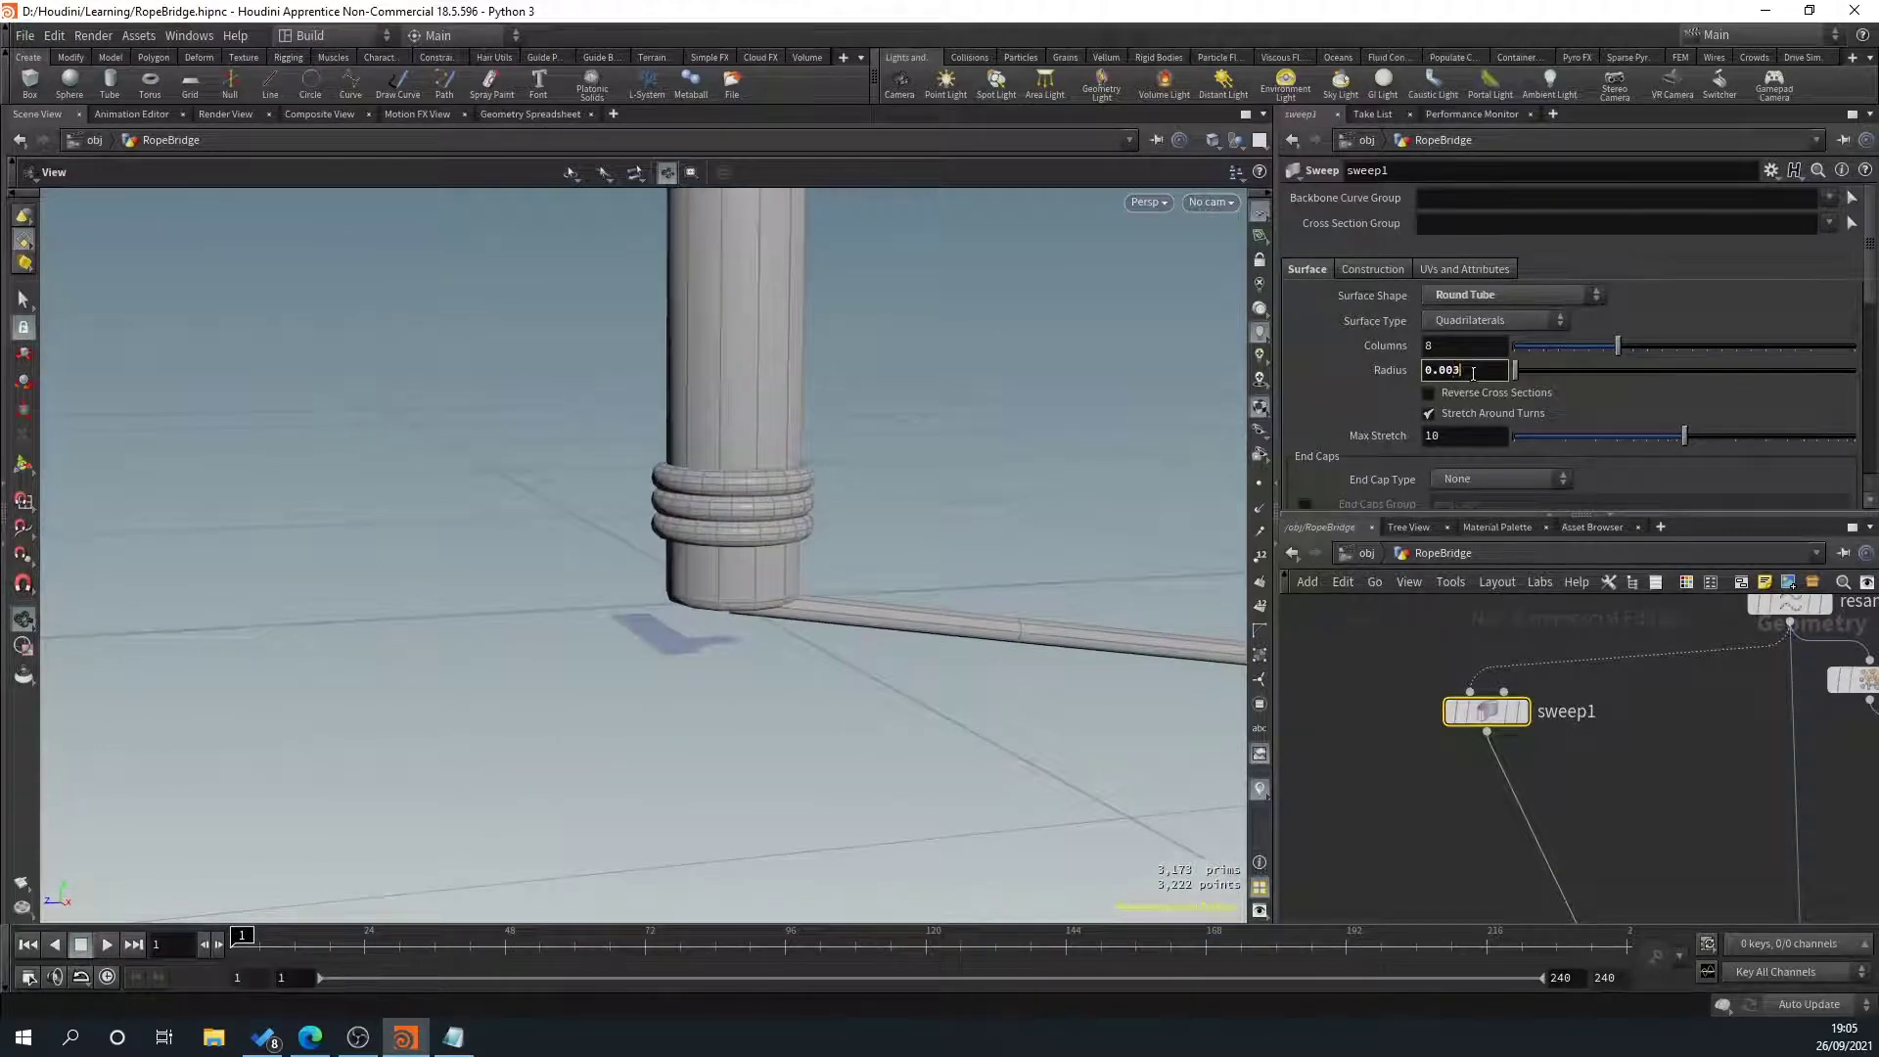
{"action": "type", "text": "5"}
{"action": "key", "text": "Return"}
{"action": "right_click_drag", "start_coordinate": [896, 505], "coordinate": [800, 685]}
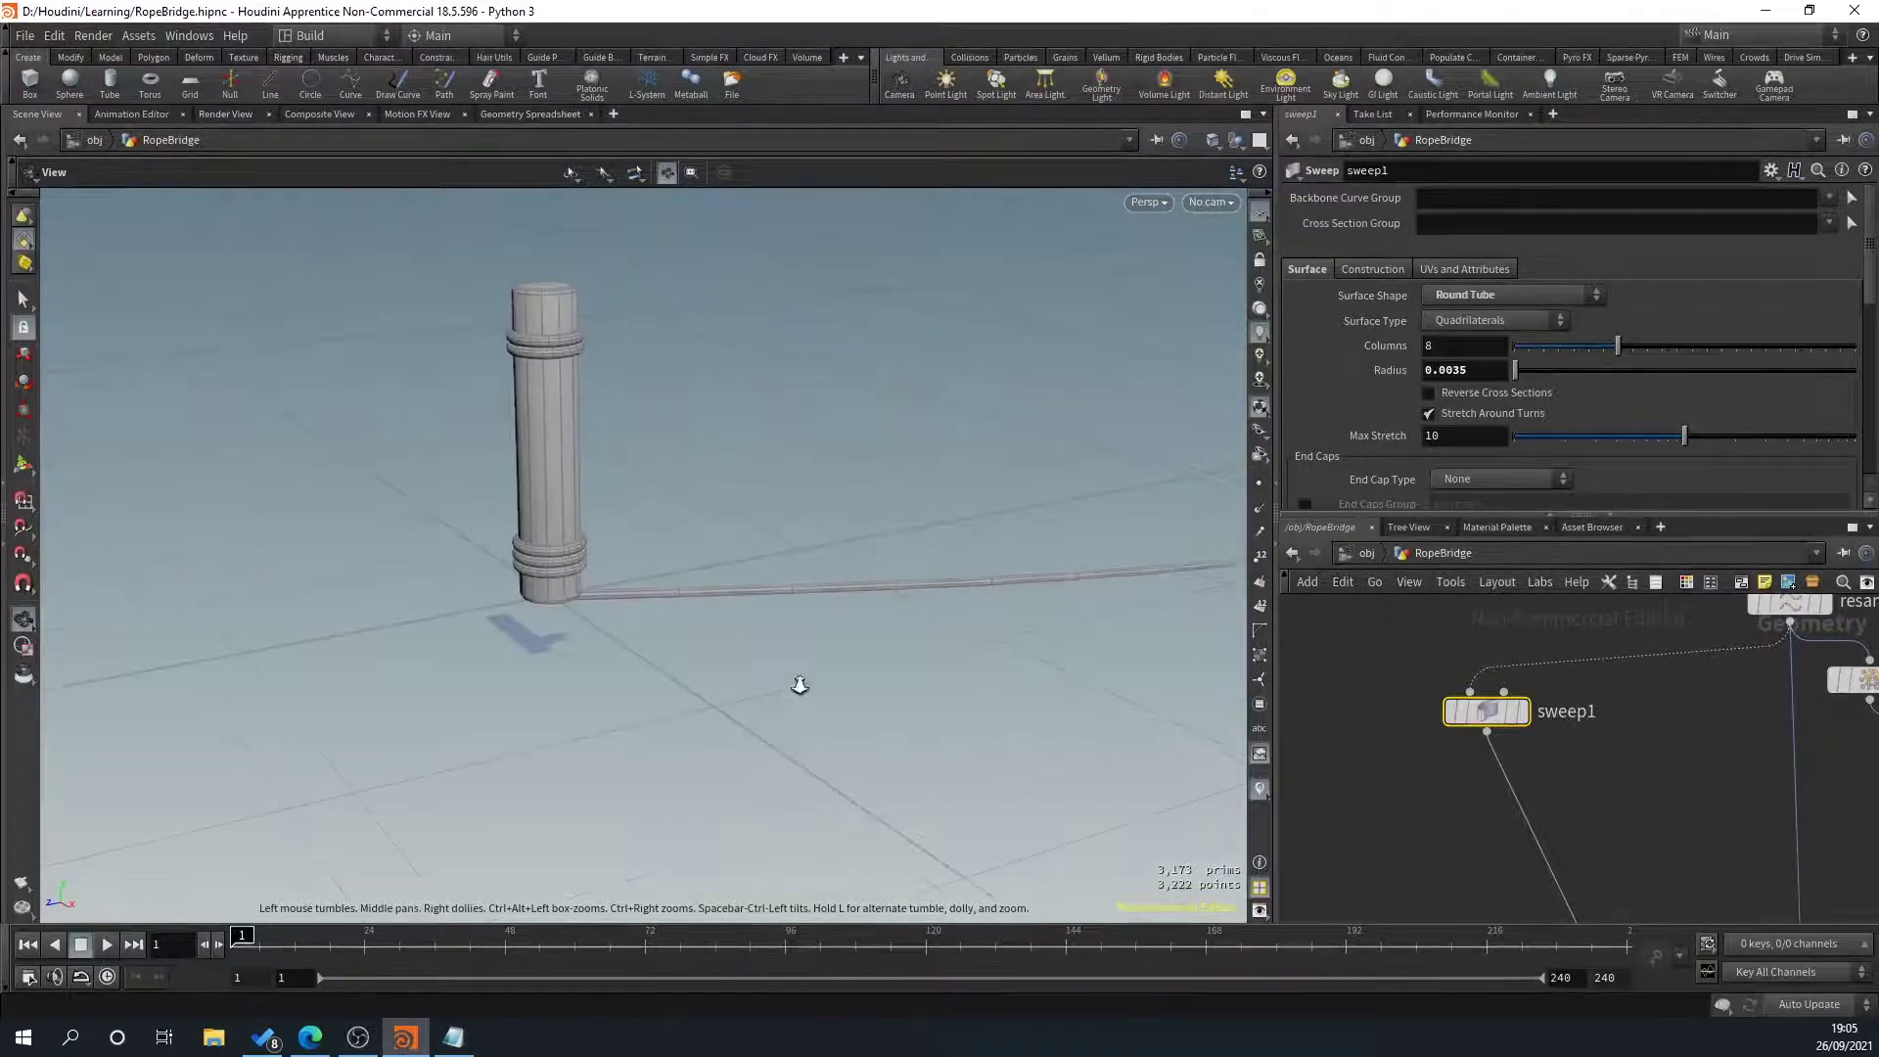
{"action": "left_click_drag", "start_coordinate": [714, 671], "coordinate": [778, 575]}
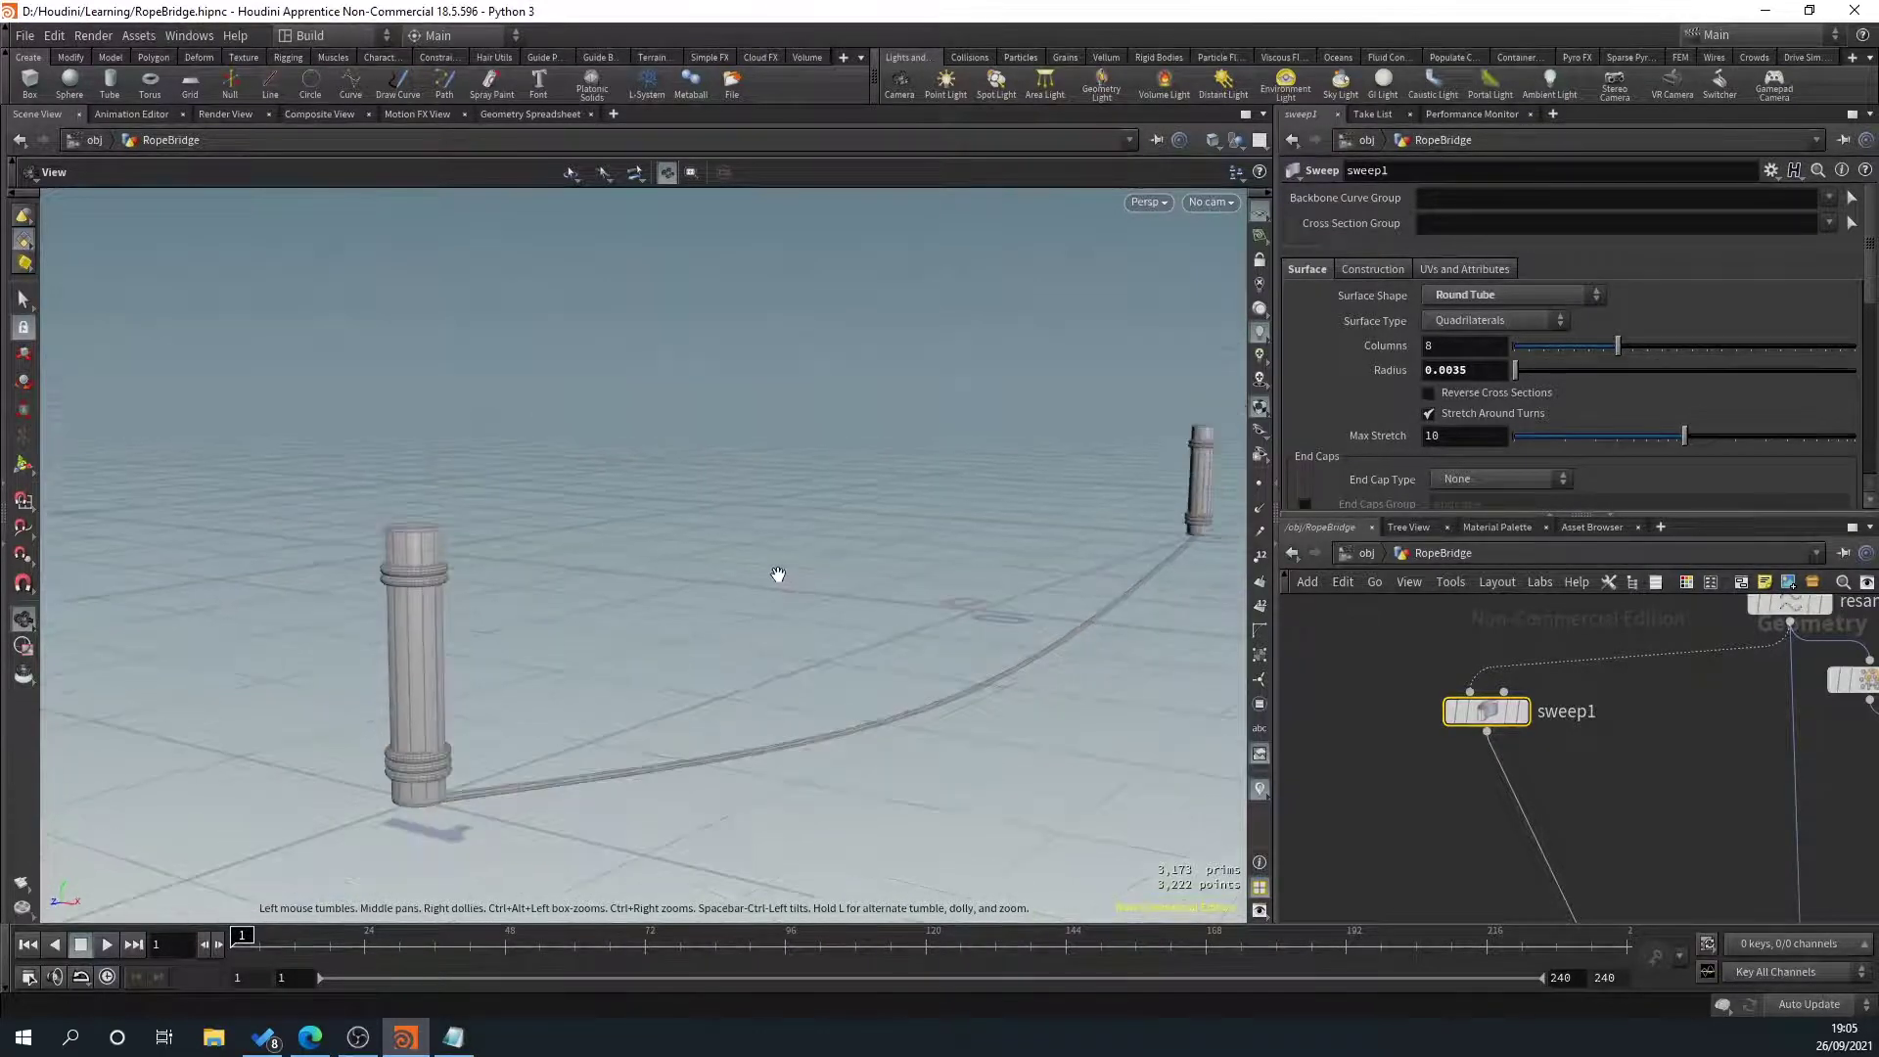
Insert a Transform node between sweep1 and merge3, aligned directly beneath sweep1
{"action": "key", "text": "Tab"}
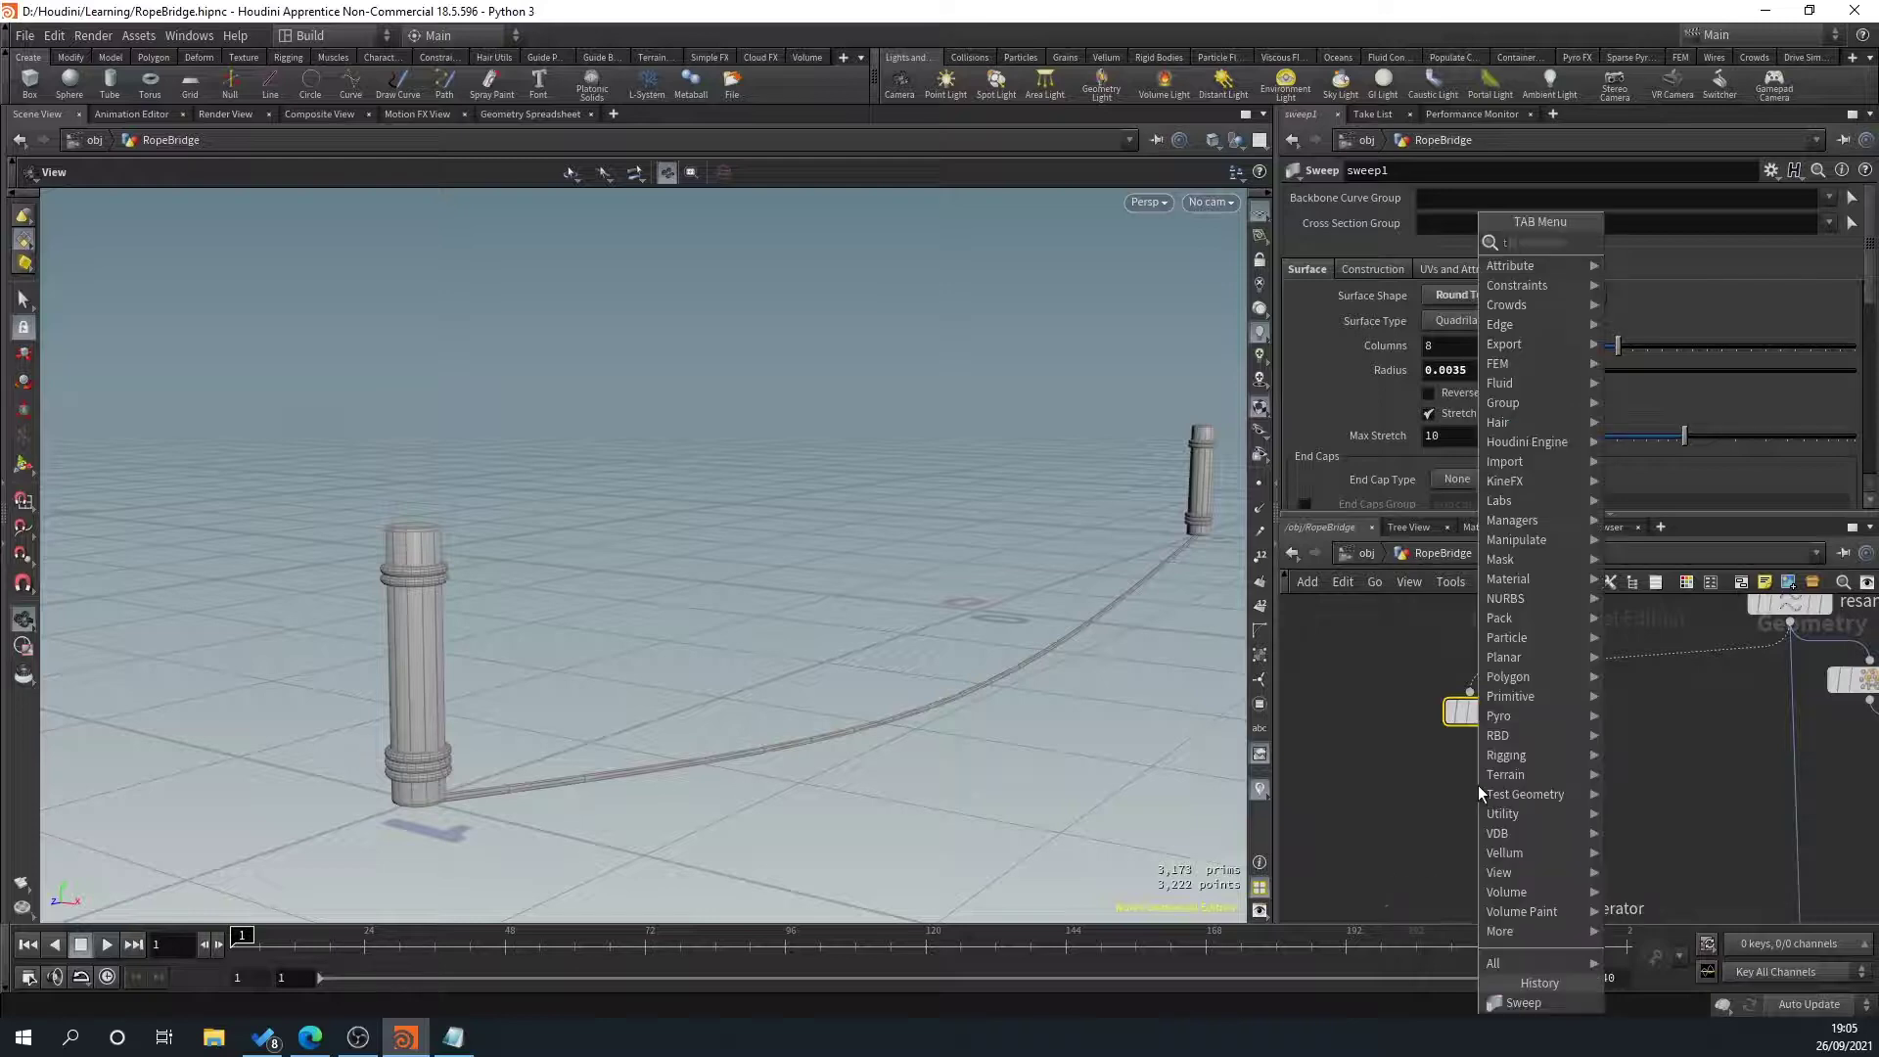
{"action": "type", "text": "transform"}
{"action": "key", "text": "Return"}
{"action": "left_click", "coordinate": [1478, 792]}
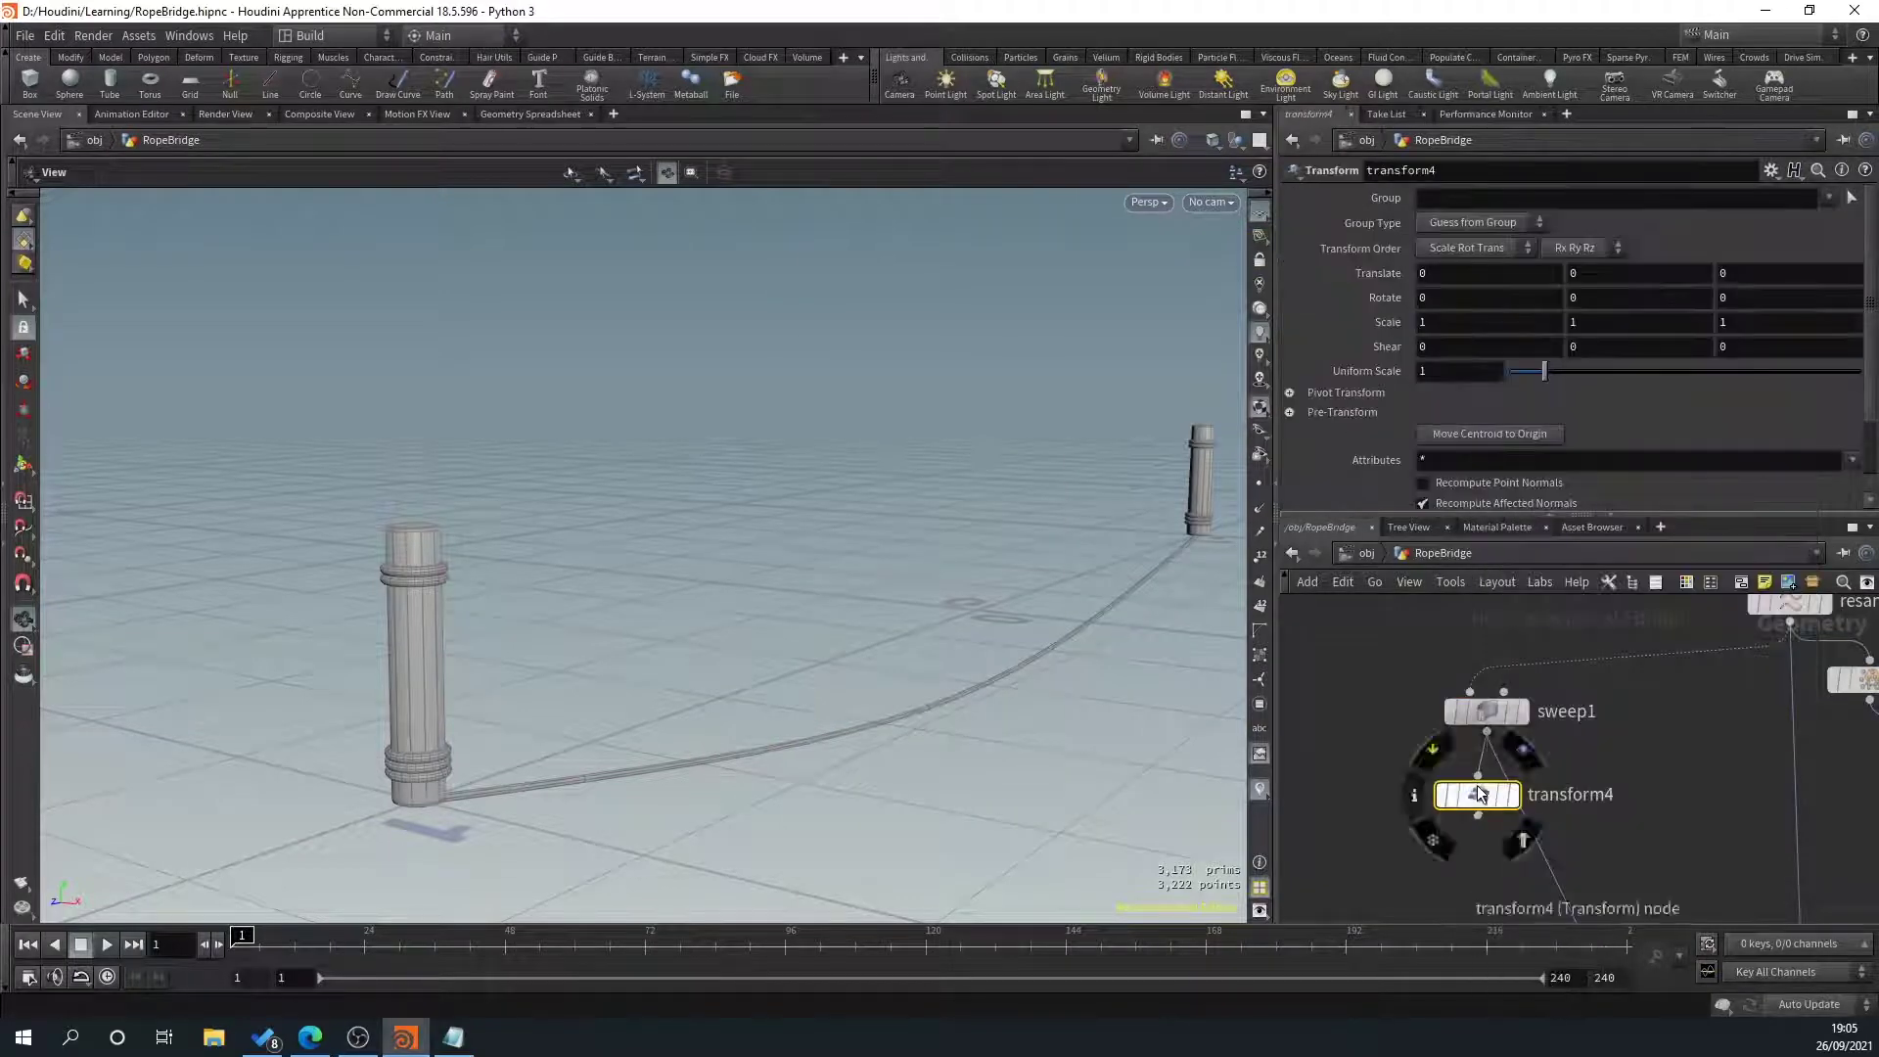
{"action": "mouse_move", "coordinate": [1477, 787]}
{"action": "left_mouse_down"}
{"action": "mouse_move", "coordinate": [1504, 788]}
{"action": "mouse_move", "coordinate": [1489, 789]}
{"action": "left_mouse_up"}
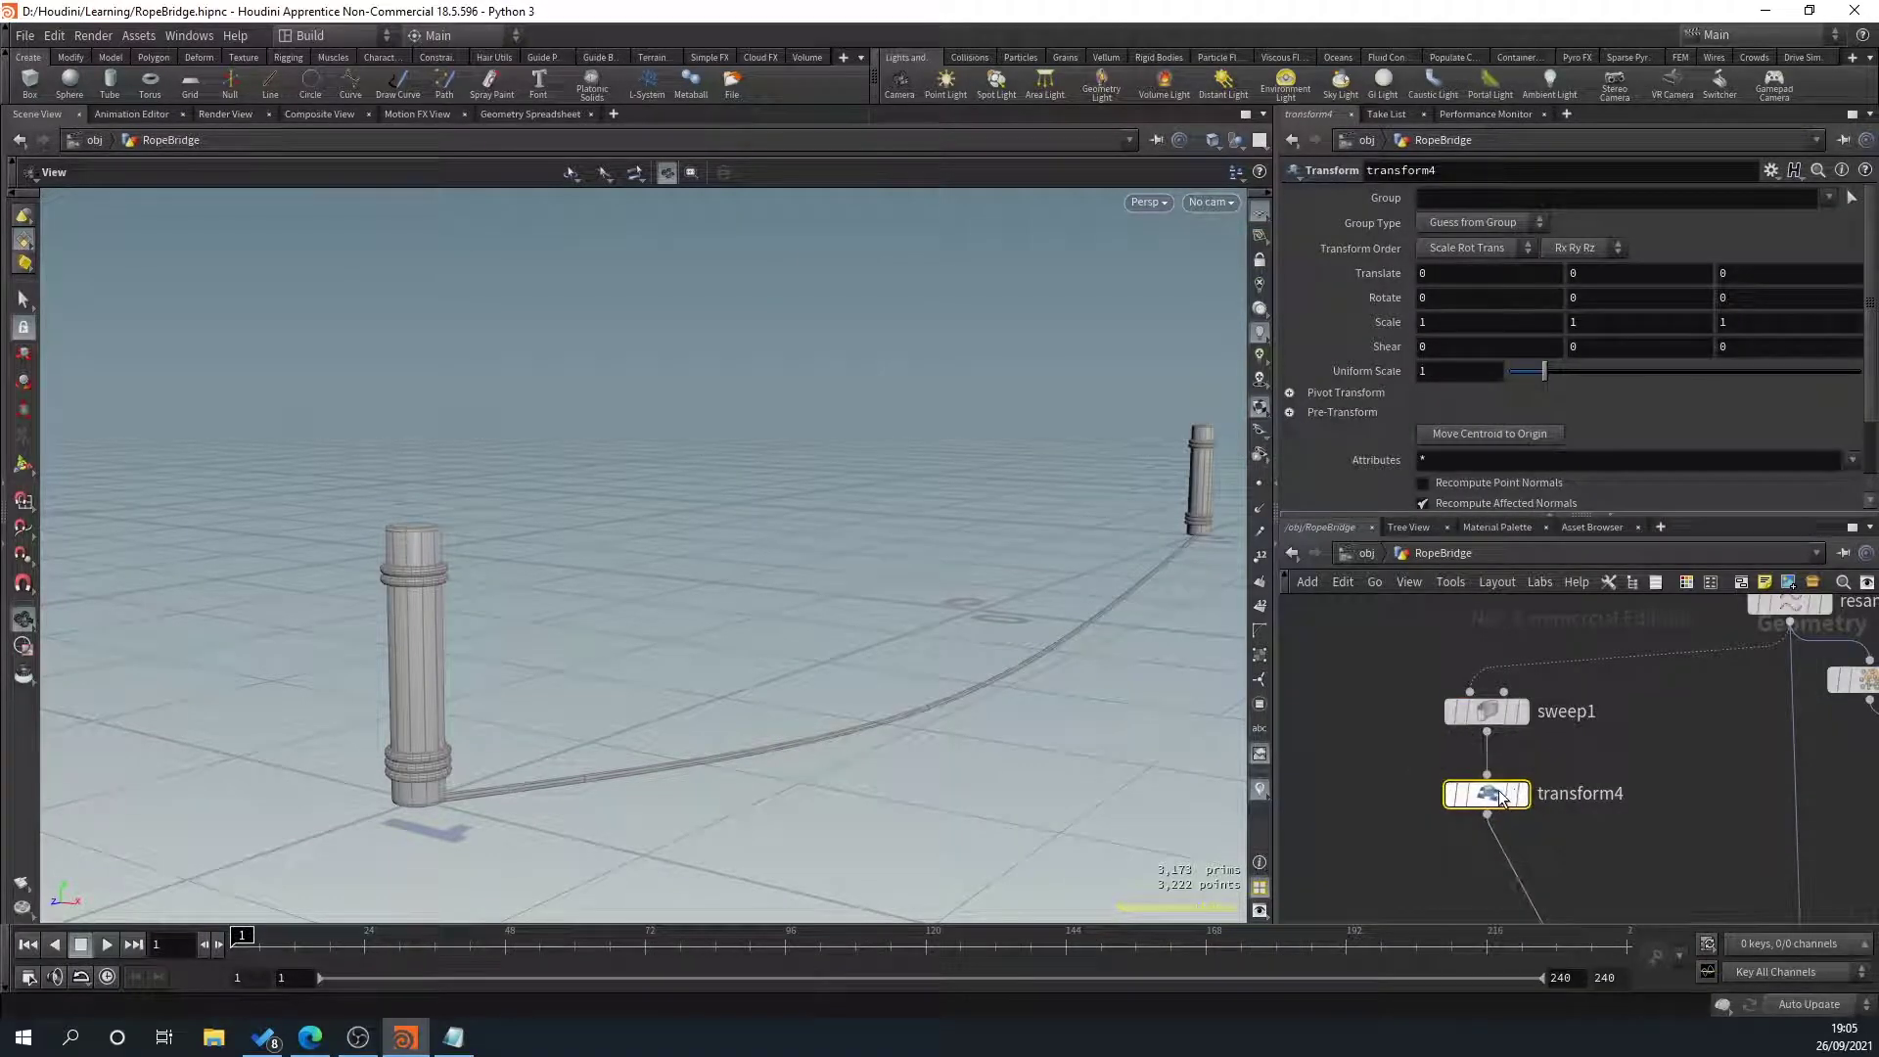
Raise the swept rope to a Y translation of 0.03 in transform4, near the post's lower rings
{"action": "right_click_drag", "start_coordinate": [306, 633], "coordinate": [624, 784]}
{"action": "middle_click_drag", "start_coordinate": [701, 712], "coordinate": [628, 713]}
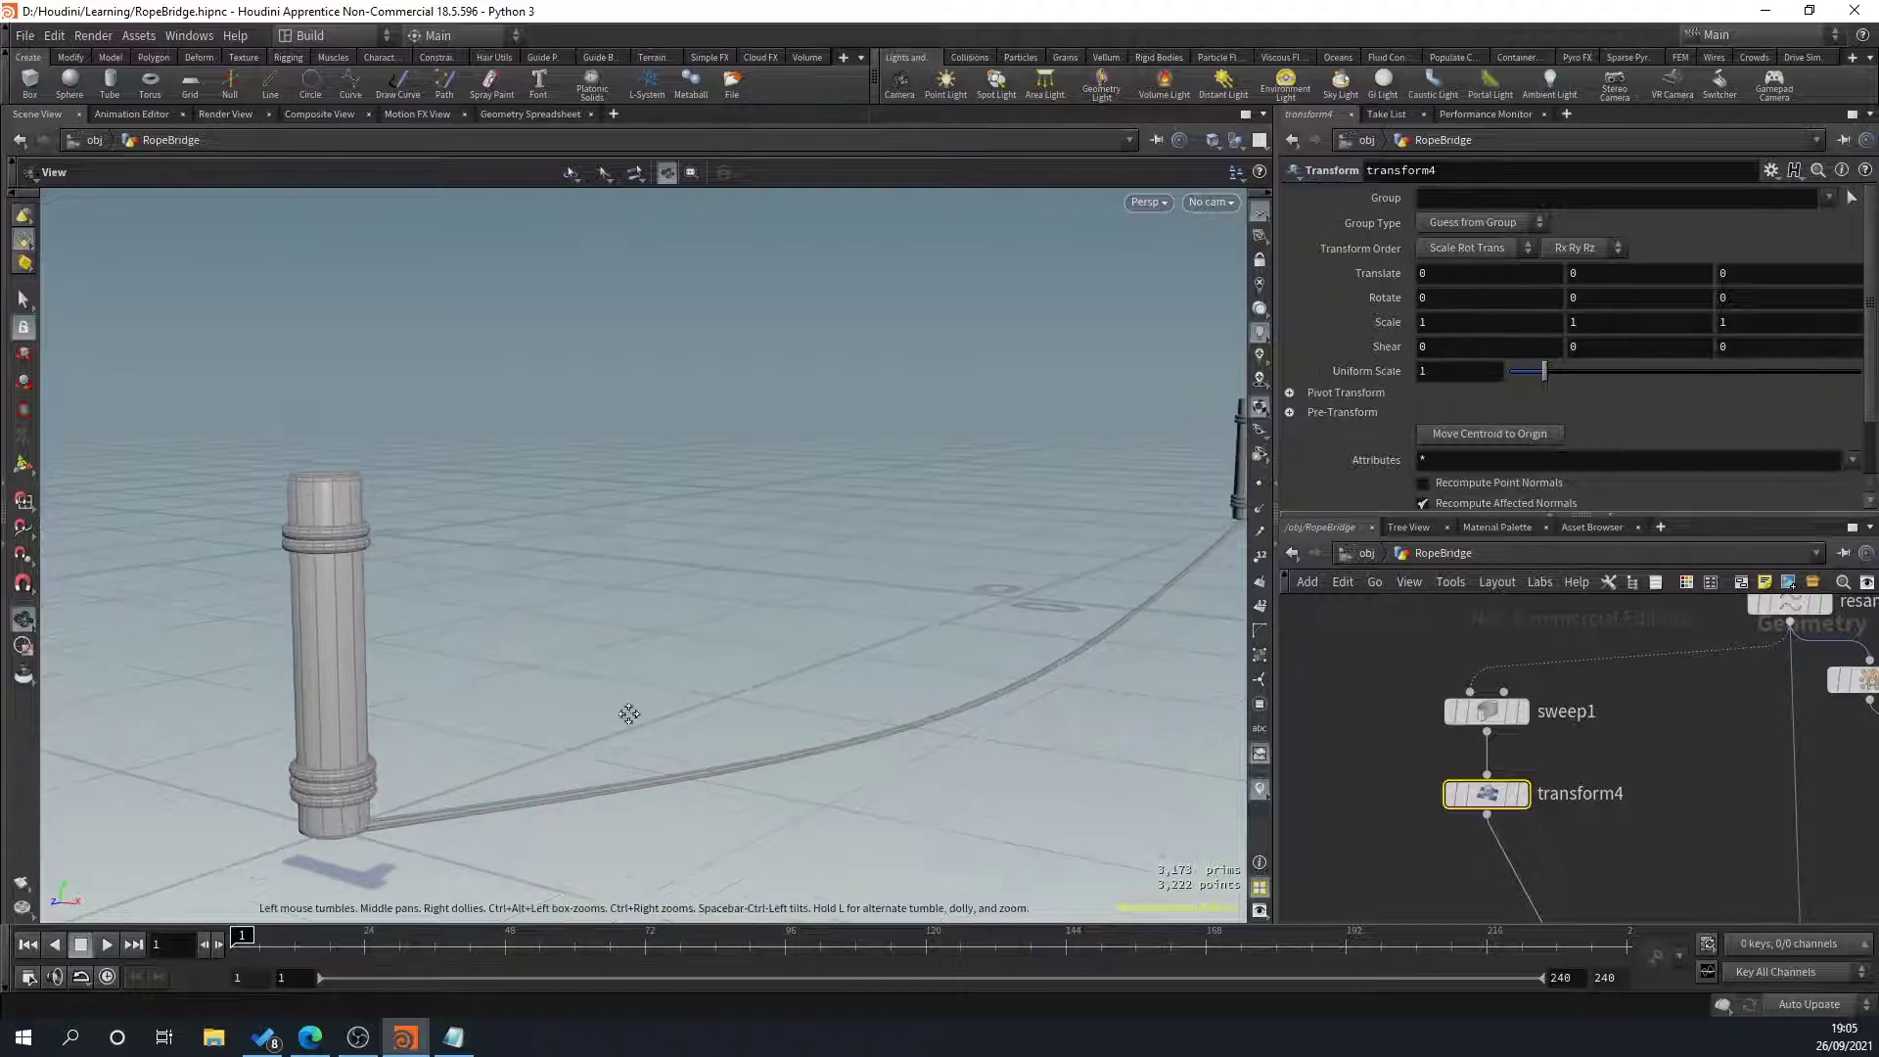
{"action": "left_click_drag", "start_coordinate": [628, 714], "coordinate": [245, 628]}
{"action": "scroll", "coordinate": [301, 587], "scroll_direction": "up", "scroll_amount": 5}
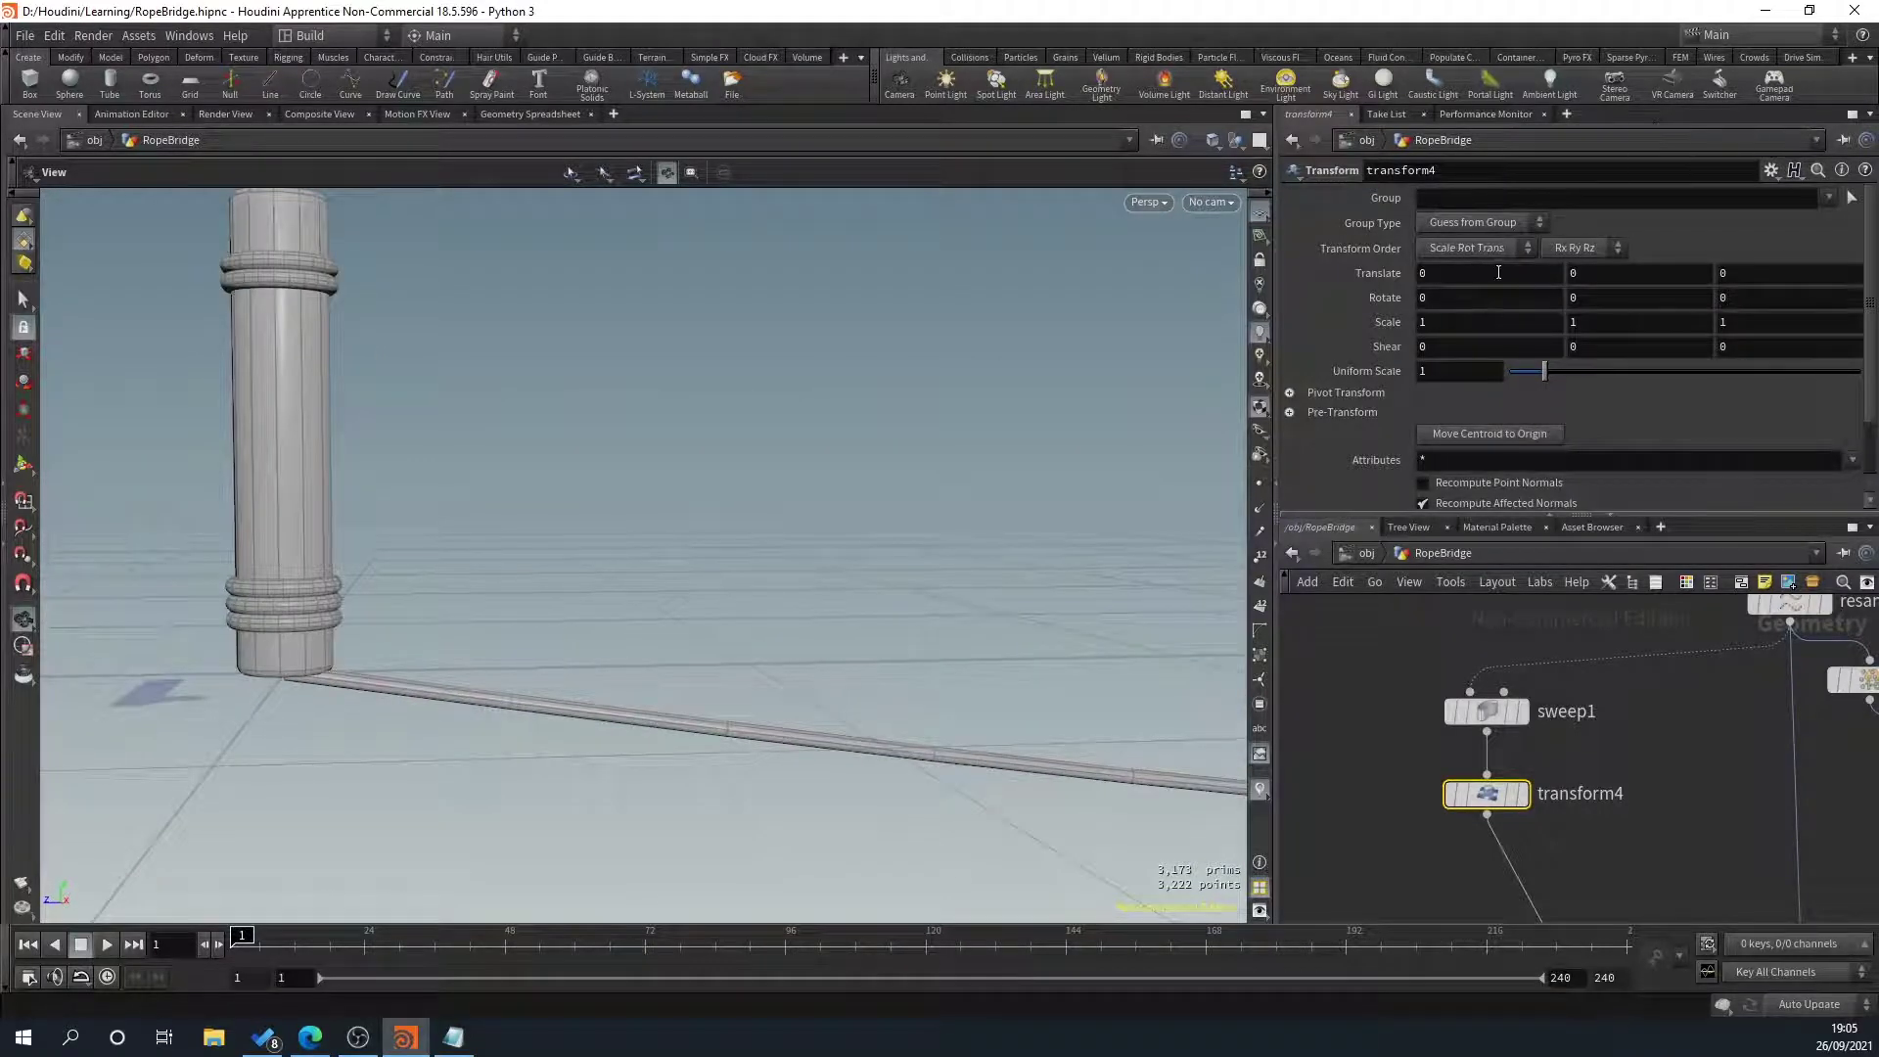
{"action": "middle_click_drag", "start_coordinate": [1610, 272], "coordinate": [1872, 367]}
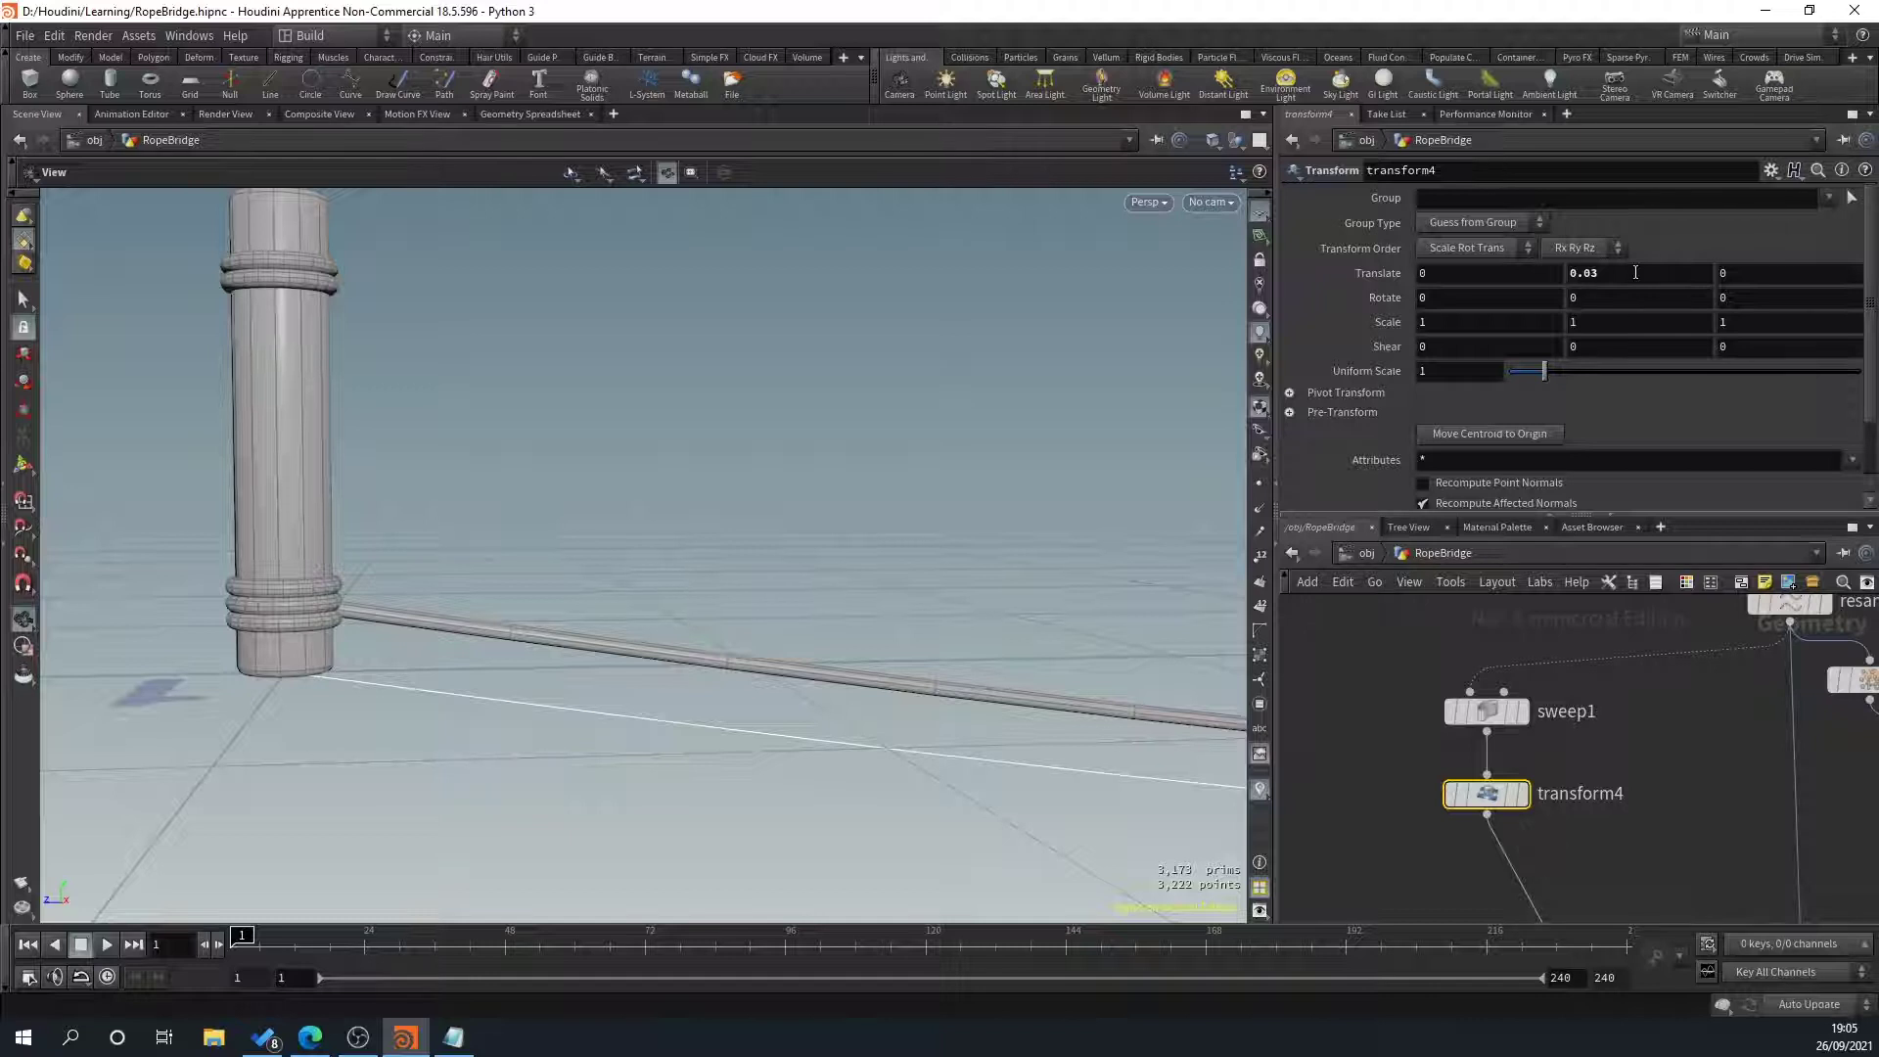
{"action": "type", "text": "#"}
{"action": "key", "text": "Return"}
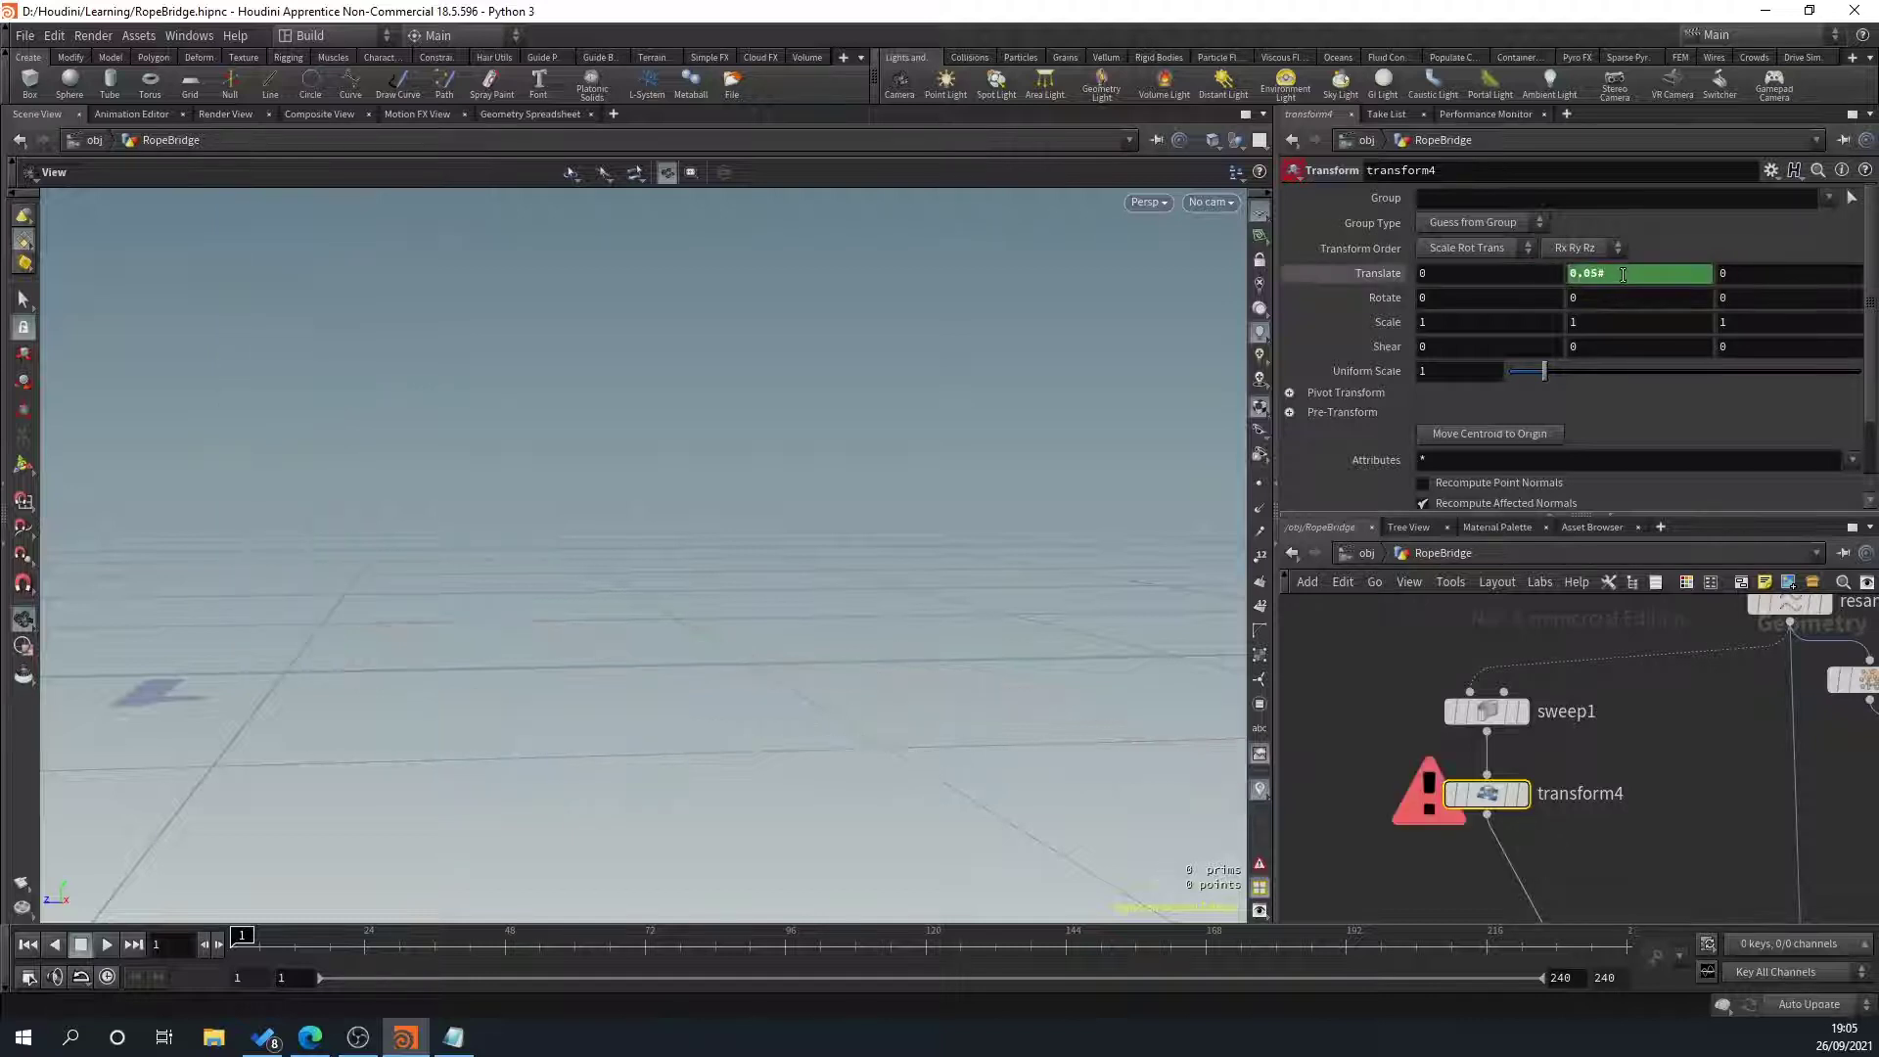
{"action": "key", "text": "ctrl+z"}
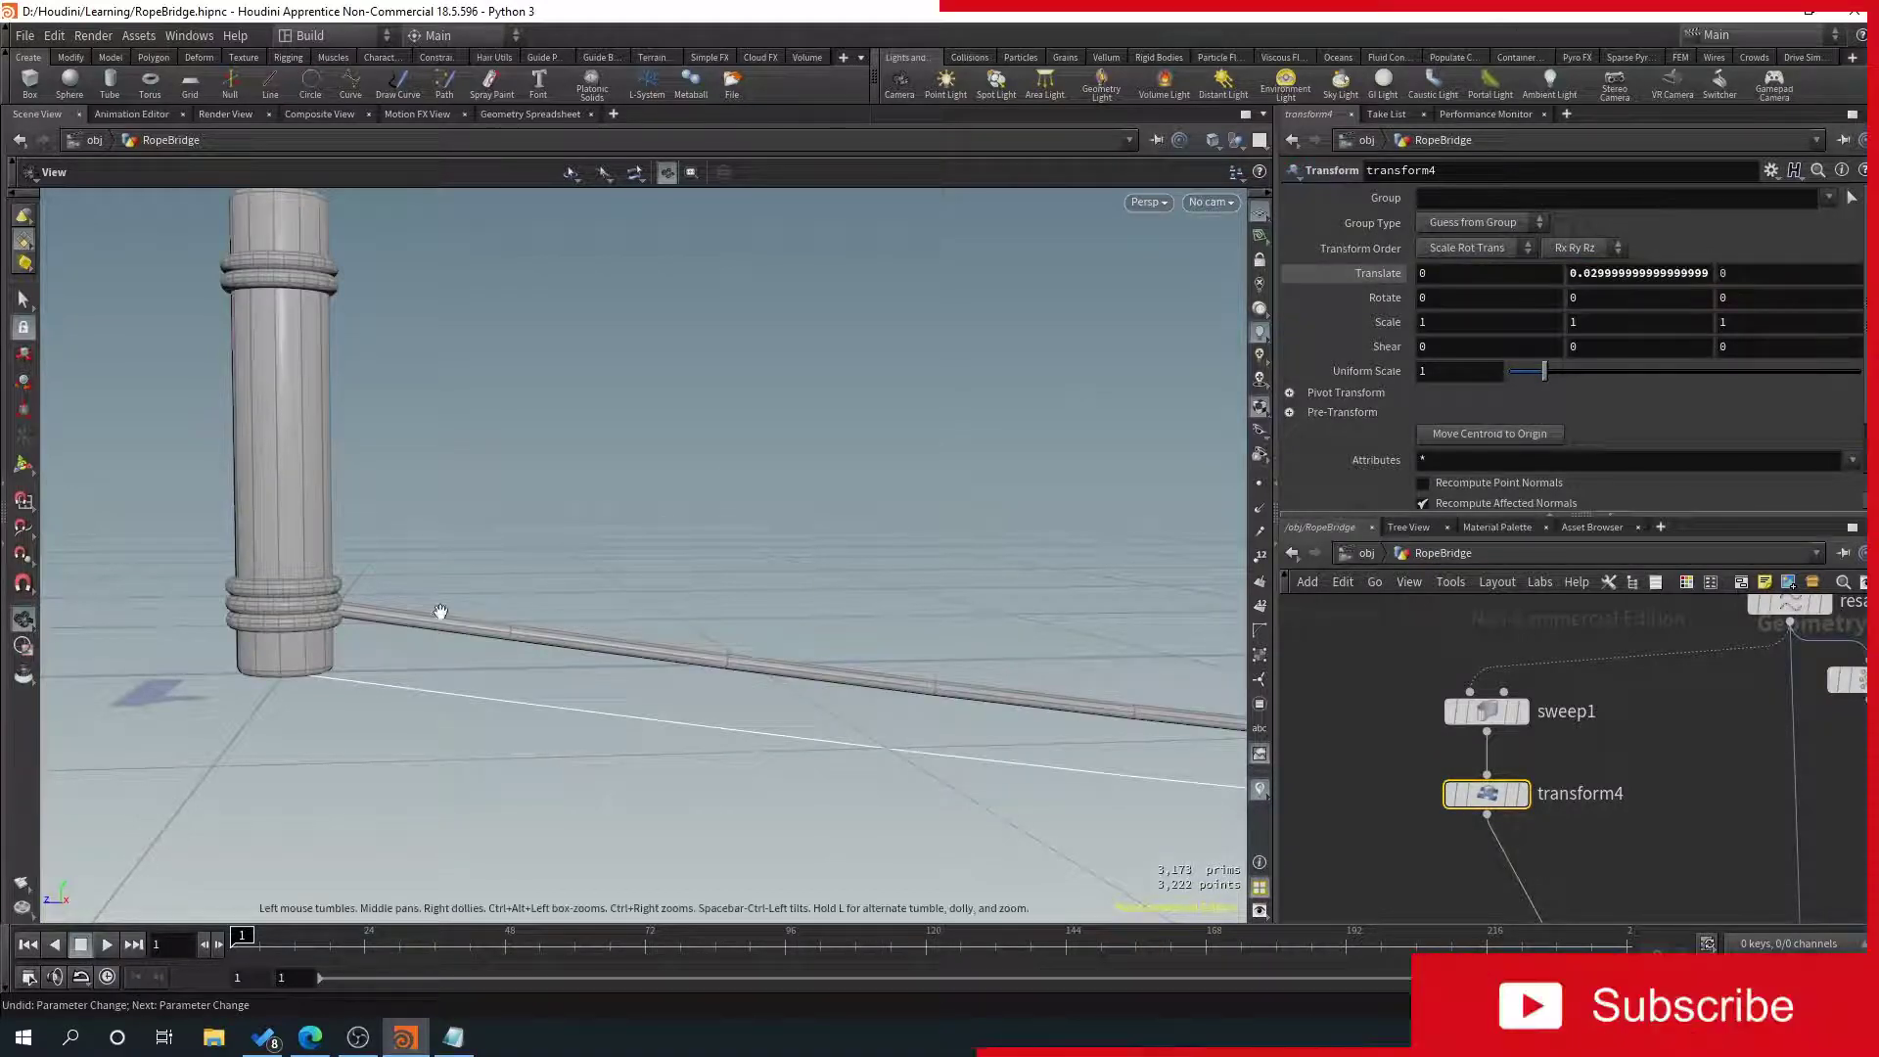
Adjust the Y translation of transform4 to about 0.04
{"action": "key", "text": "BackSpace"}
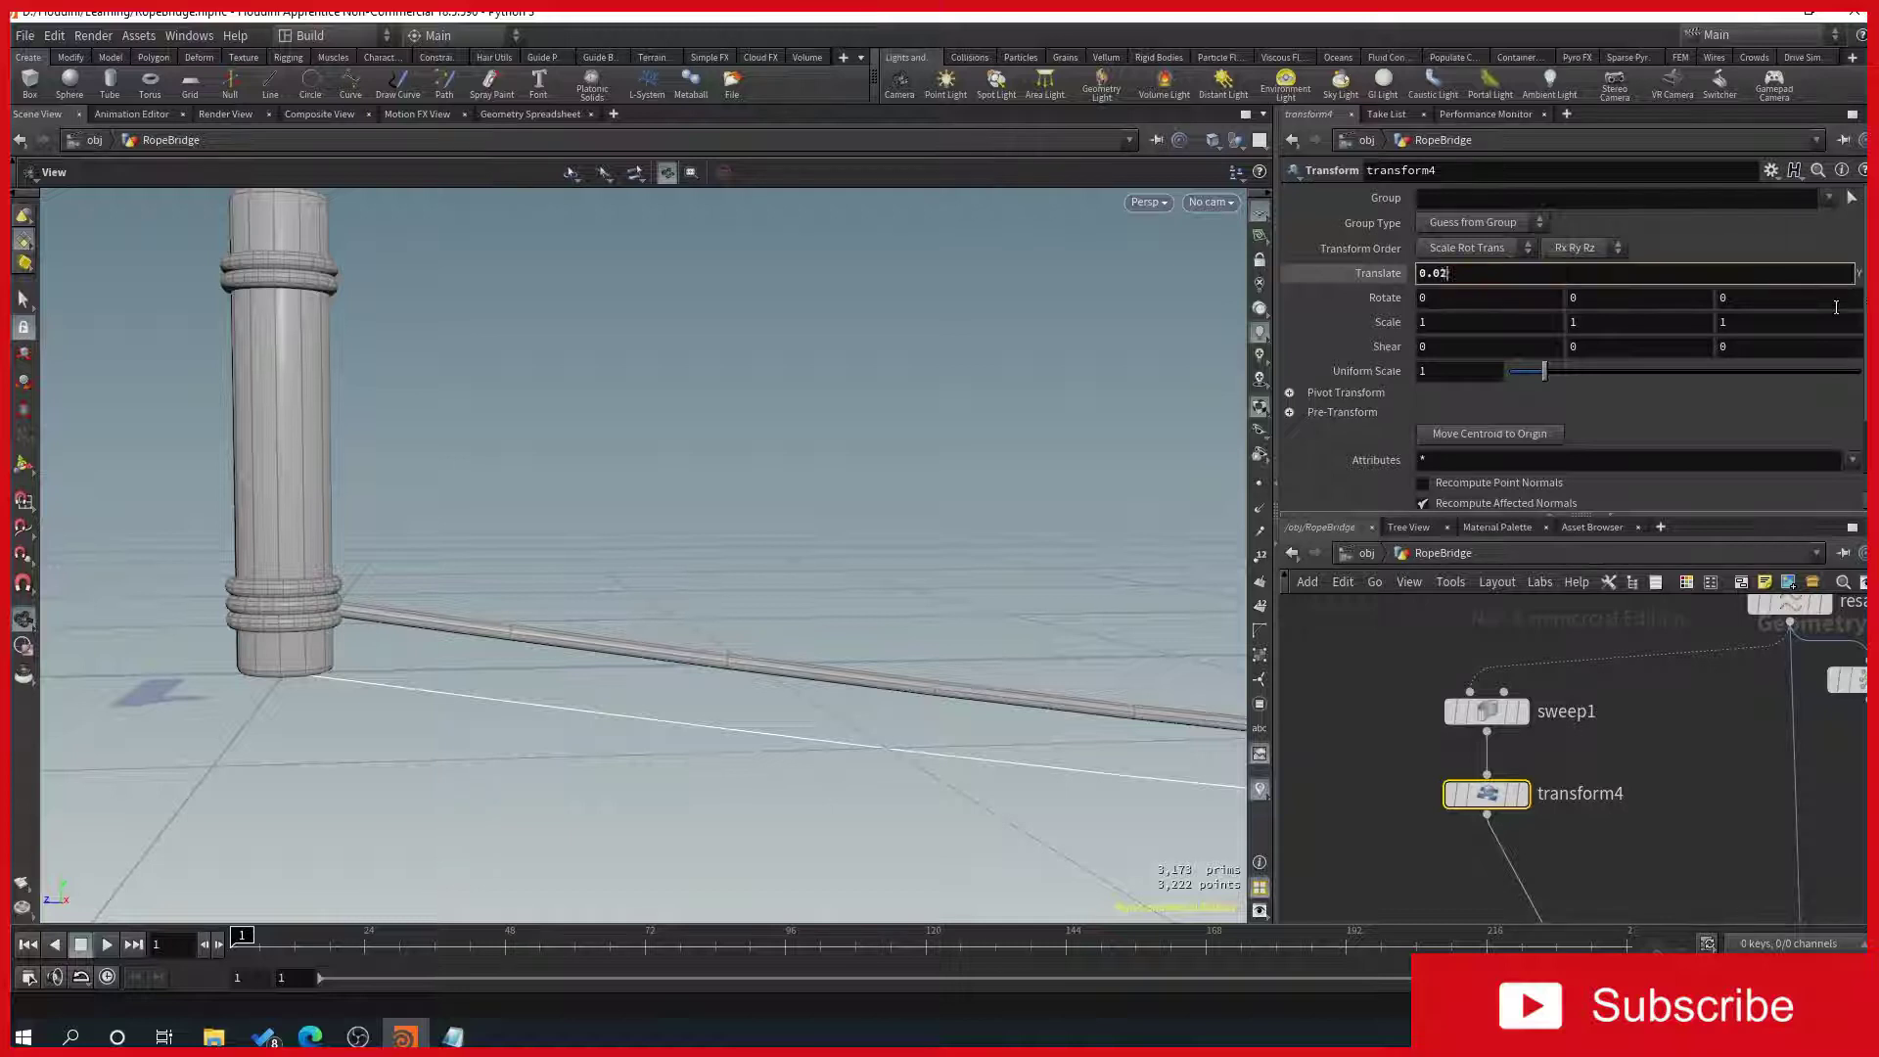
{"action": "key", "text": "Return"}
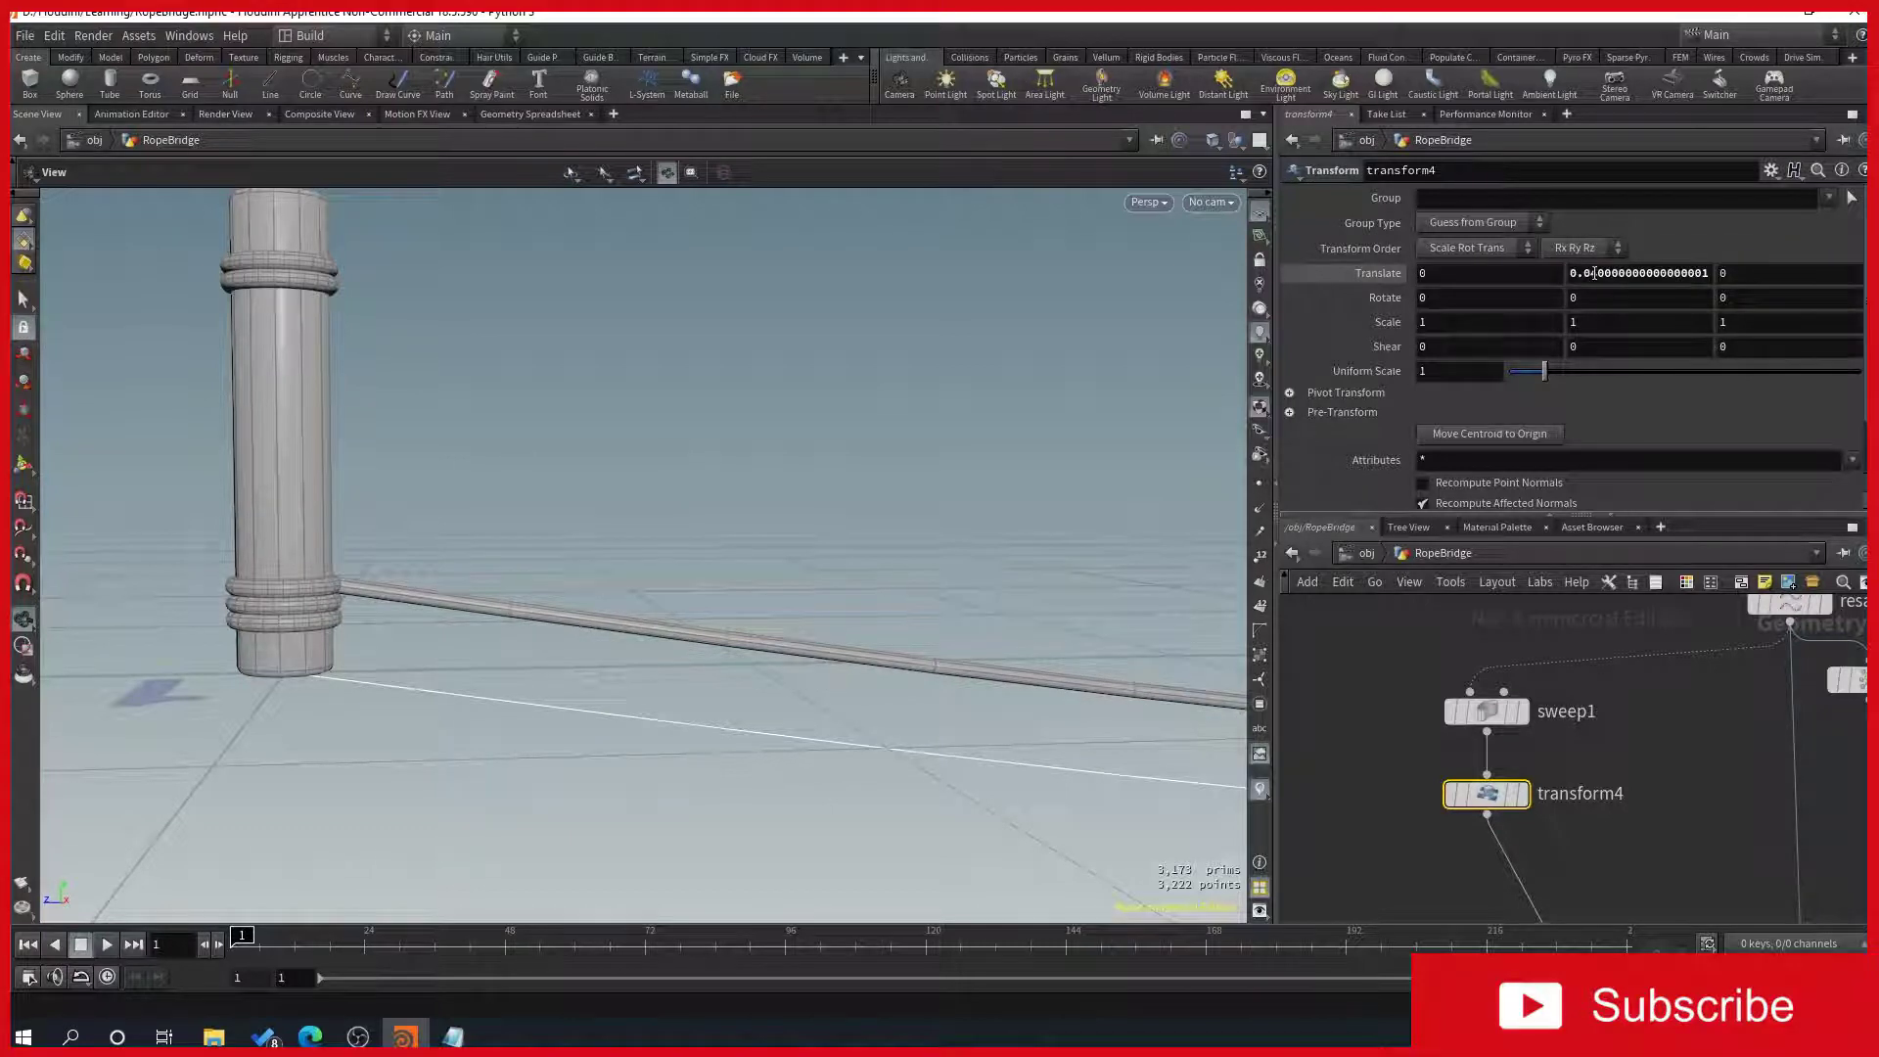
Lower the swept rope to a Y translation of about 0.03 in transform4 and check it against both posts
{"action": "left_click_drag", "start_coordinate": [1594, 273], "coordinate": [1783, 278]}
{"action": "key", "text": "Return"}
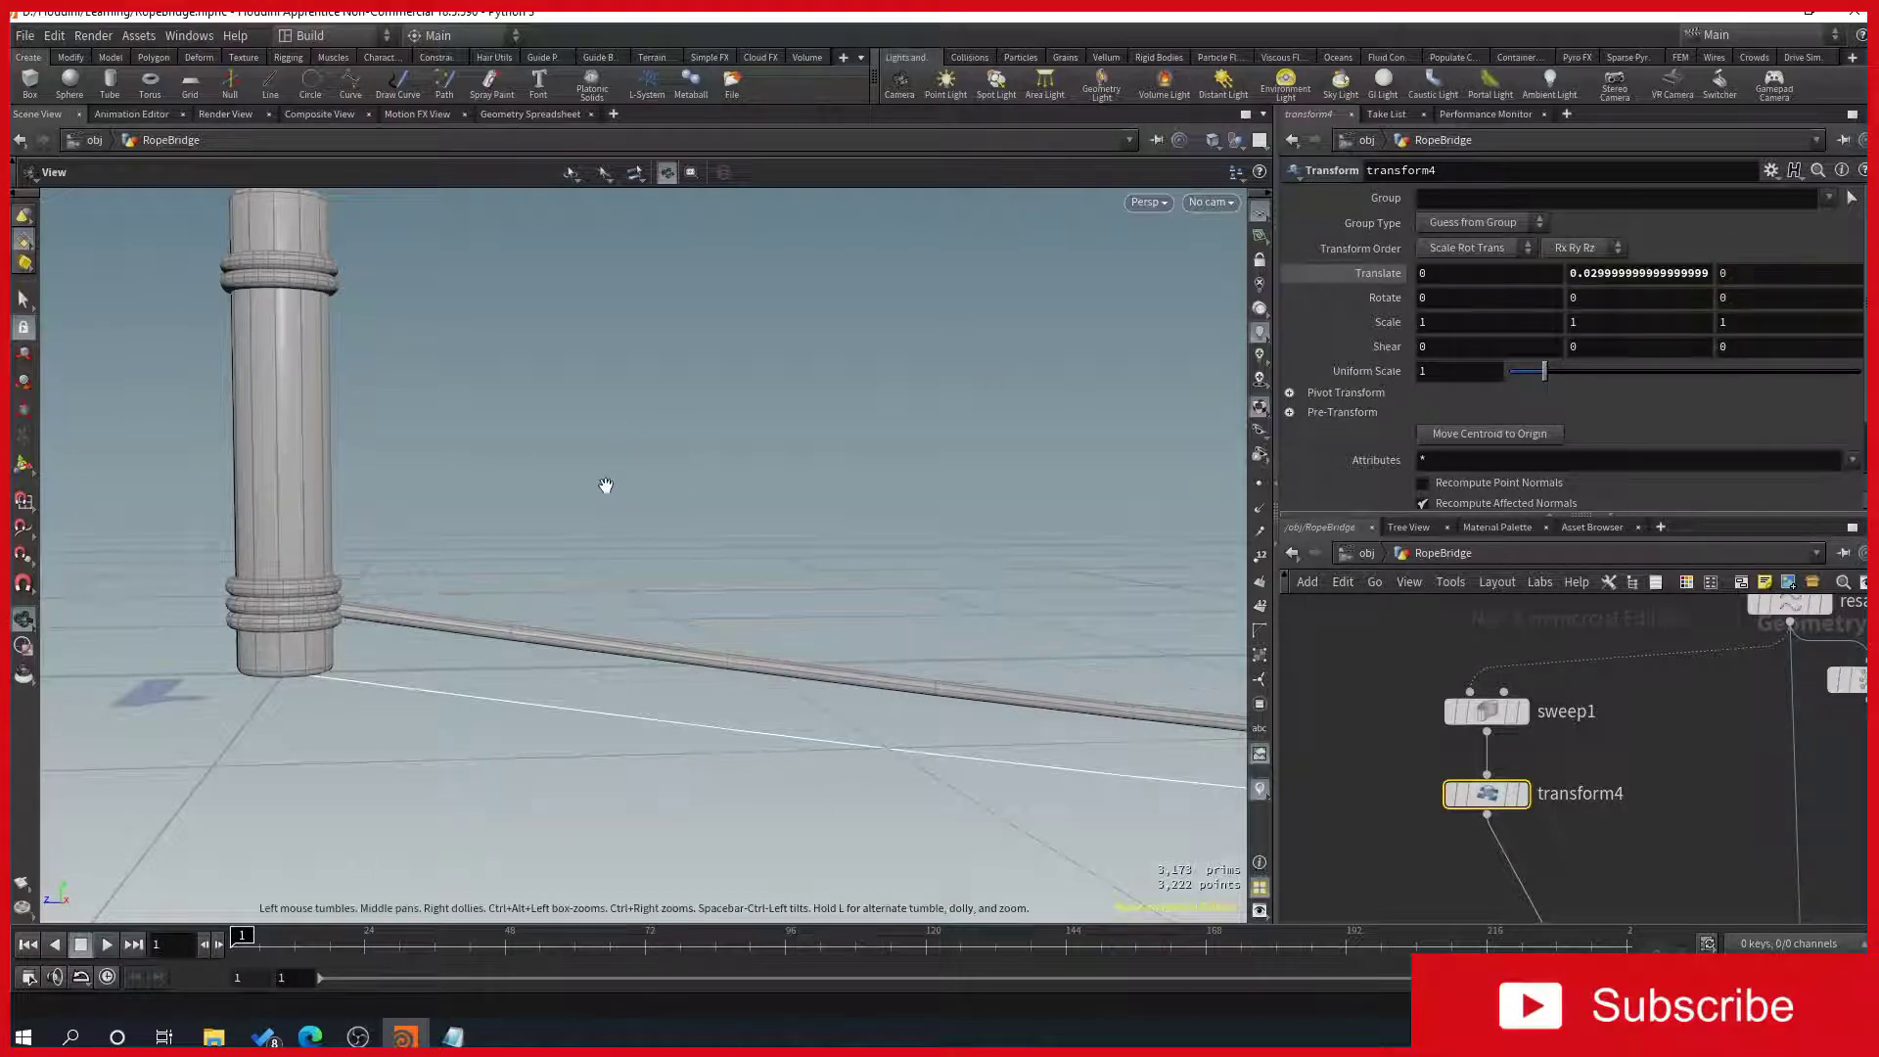
{"action": "right_click_drag", "start_coordinate": [499, 508], "coordinate": [642, 466]}
{"action": "mouse_move", "coordinate": [642, 466]}
{"action": "left_mouse_down"}
{"action": "mouse_move", "coordinate": [604, 529]}
{"action": "mouse_move", "coordinate": [672, 471]}
{"action": "left_mouse_up"}
{"action": "middle_click_drag", "start_coordinate": [471, 436], "coordinate": [361, 529]}
Insert a Copy and Transform node between transform4 and merge3, placed just beneath transform4
{"action": "middle_click_drag", "start_coordinate": [1632, 843], "coordinate": [1582, 707]}
{"action": "scroll", "coordinate": [1581, 707], "scroll_direction": "down", "scroll_amount": 2}
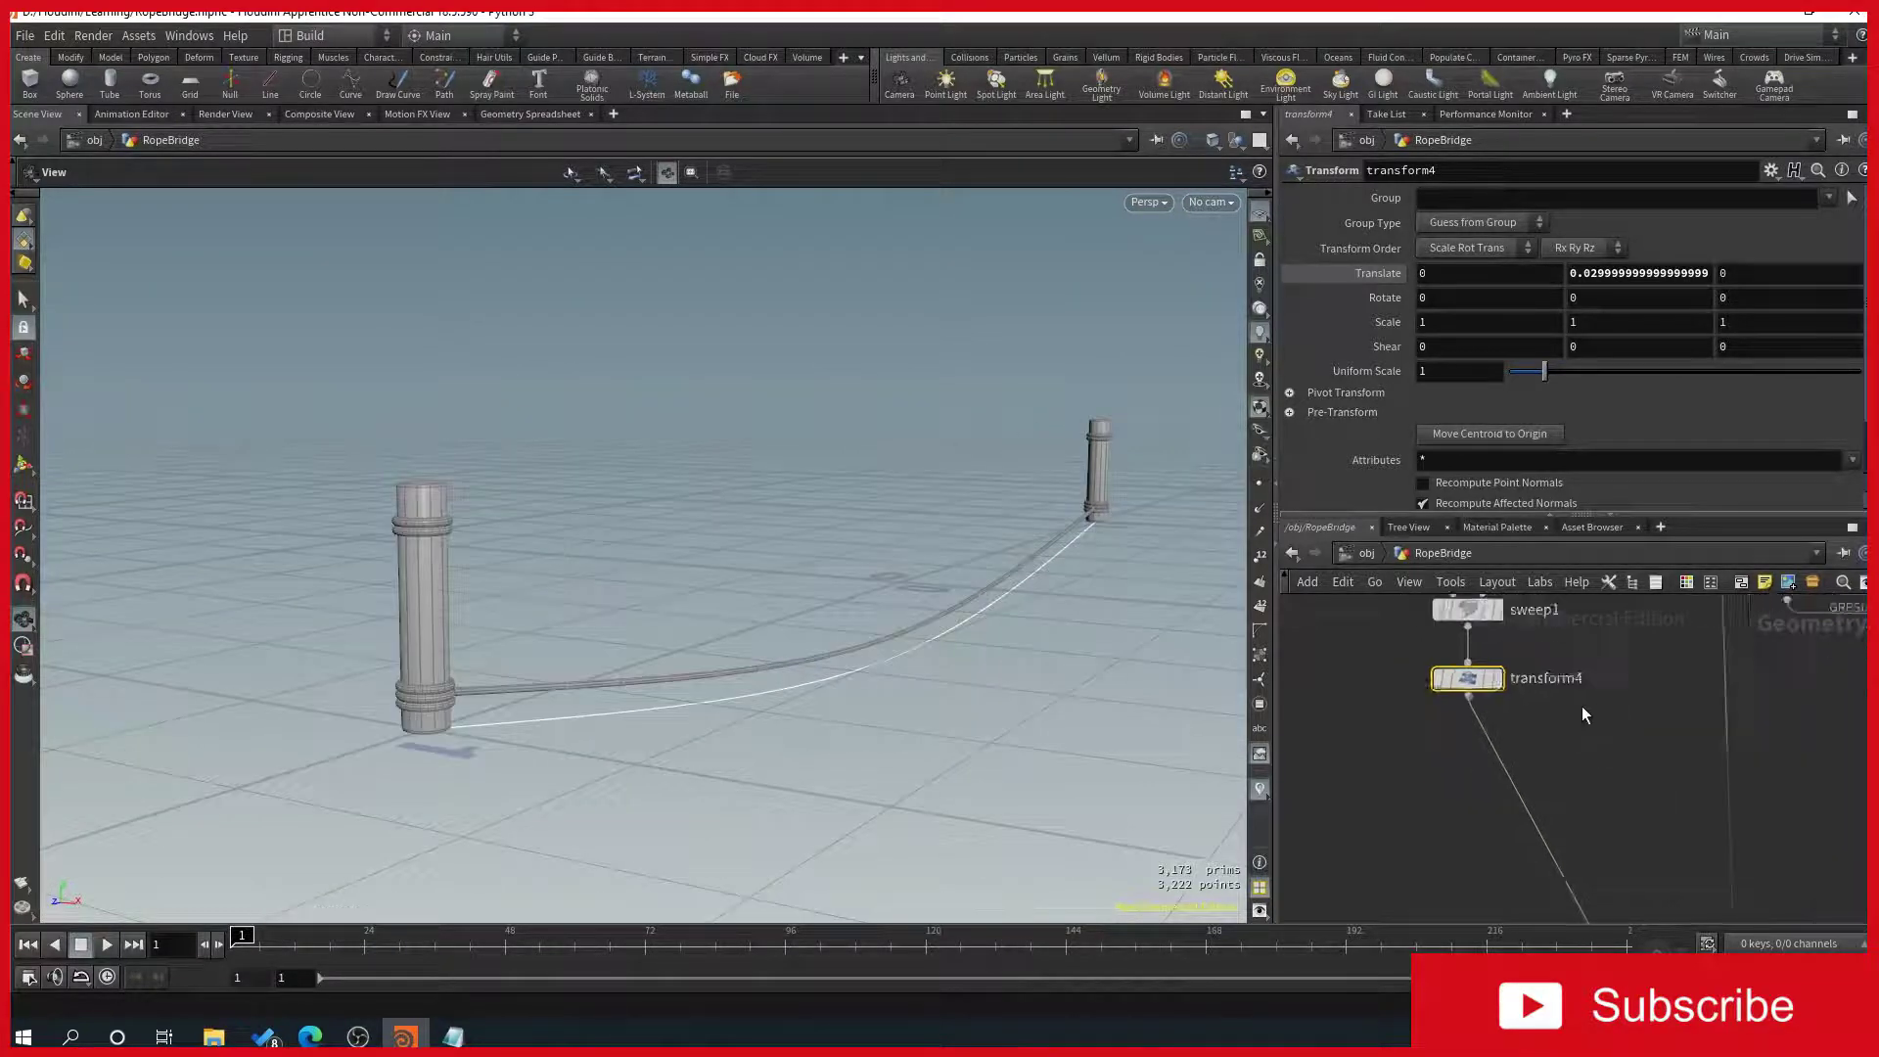
{"action": "left_click", "coordinate": [1488, 697]}
{"action": "key", "text": "Tab"}
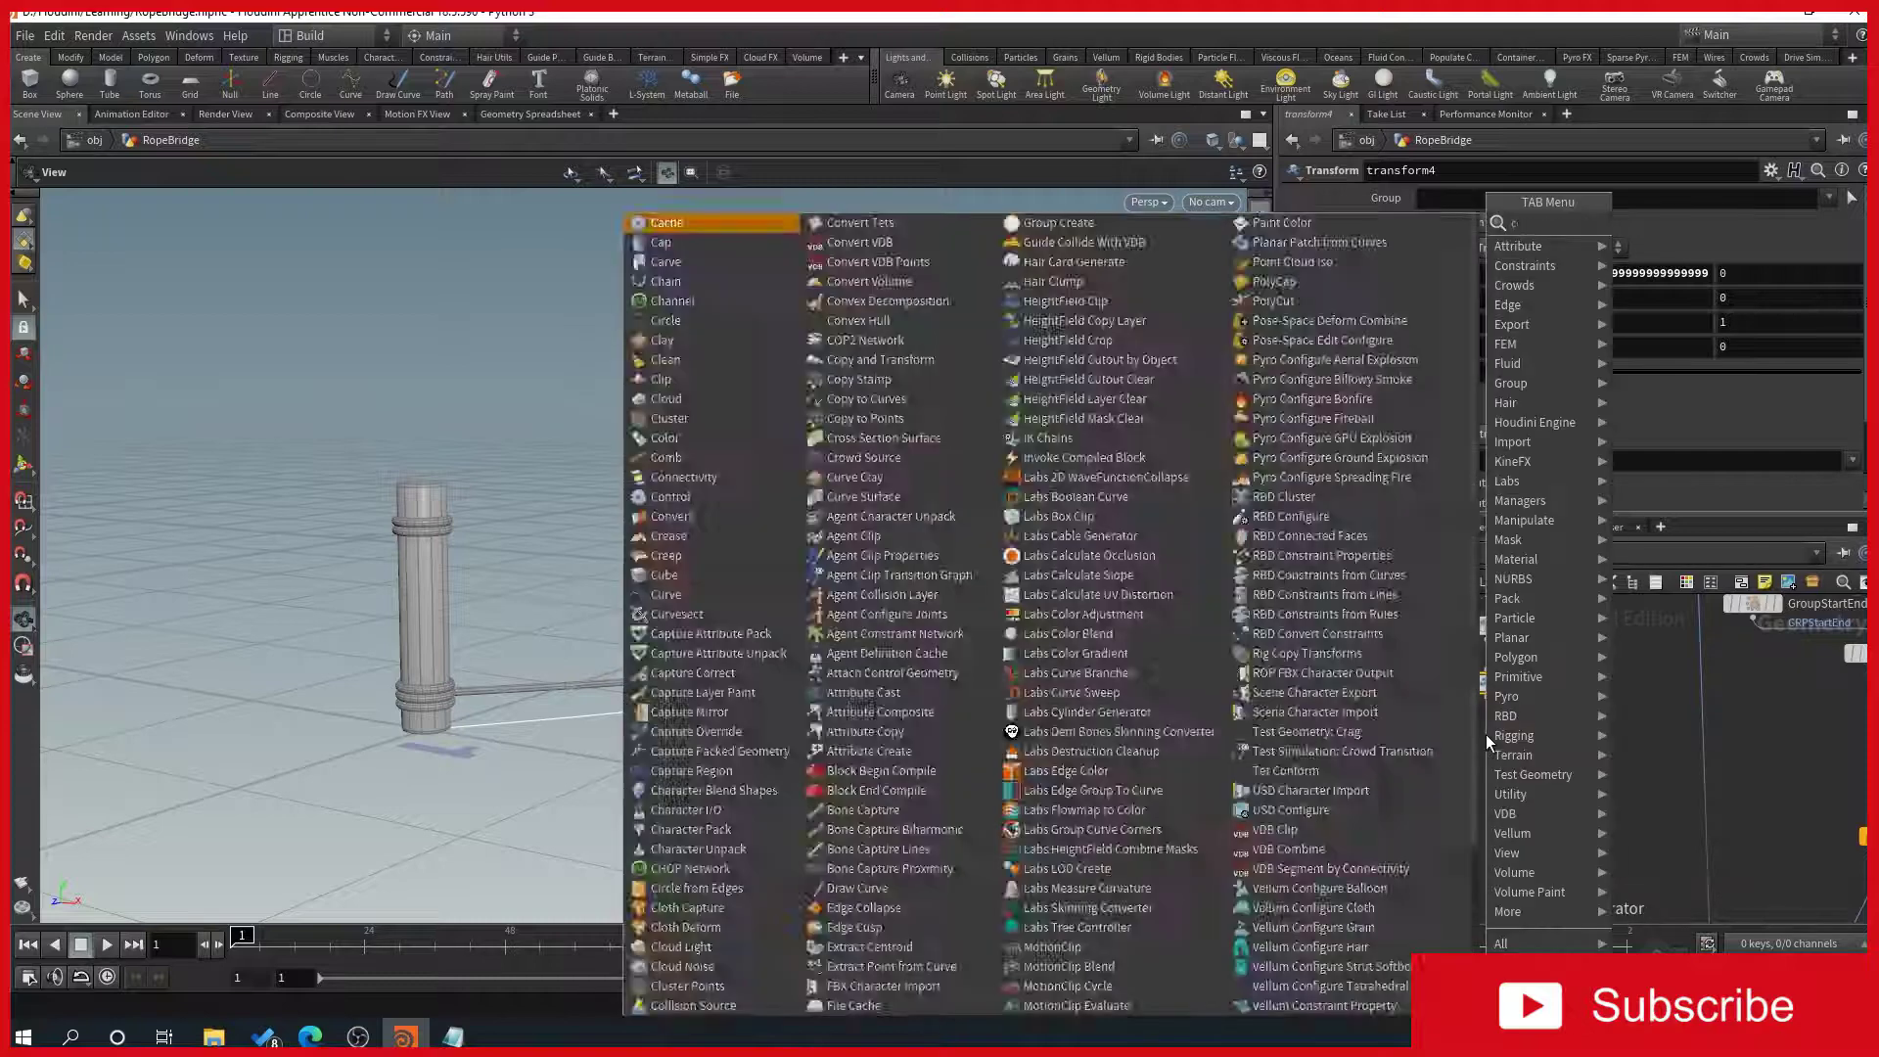
{"action": "type", "text": "copy"}
{"action": "key", "text": "Return"}
{"action": "left_click", "coordinate": [1486, 736]}
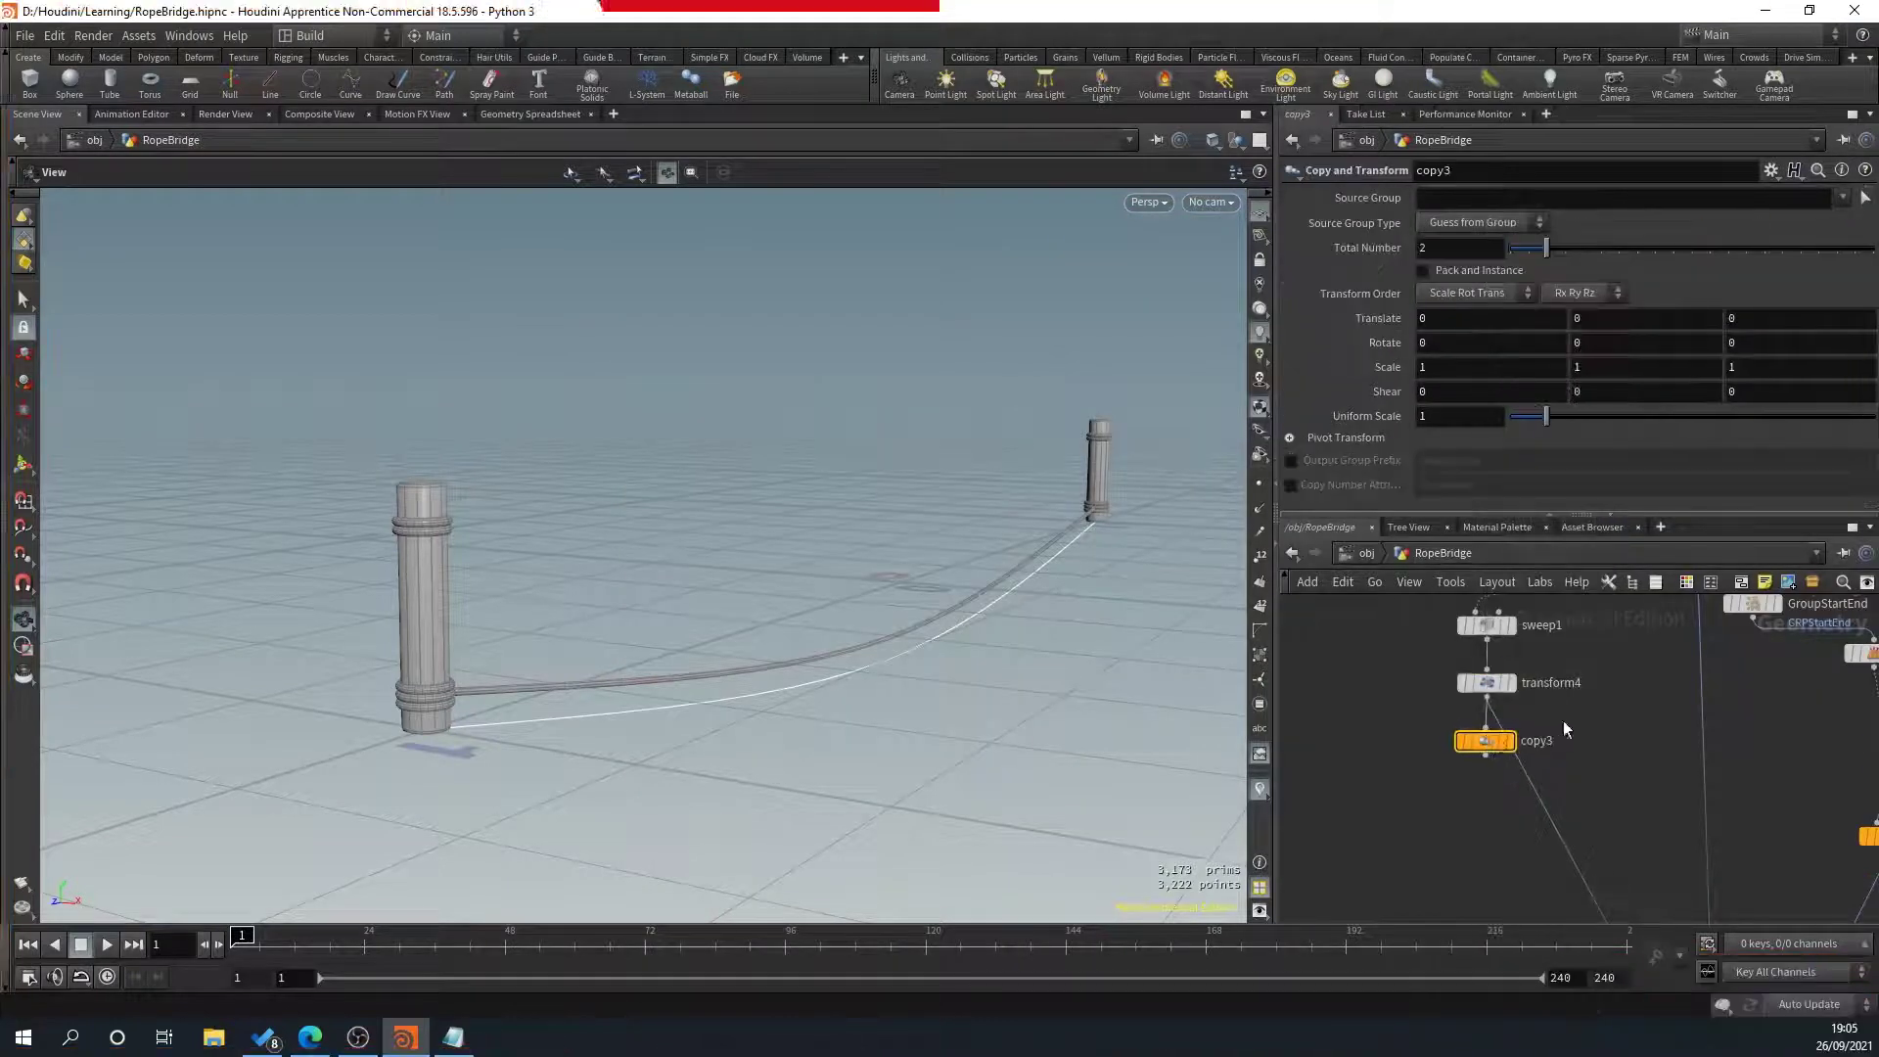
{"action": "left_click_drag", "start_coordinate": [1488, 748], "coordinate": [1495, 751]}
Set the Y translation of copy3 to 0.14 so the second rope meets the posts' upper rings
{"action": "right_click_drag", "start_coordinate": [422, 771], "coordinate": [607, 681]}
{"action": "left_click_drag", "start_coordinate": [607, 682], "coordinate": [231, 524]}
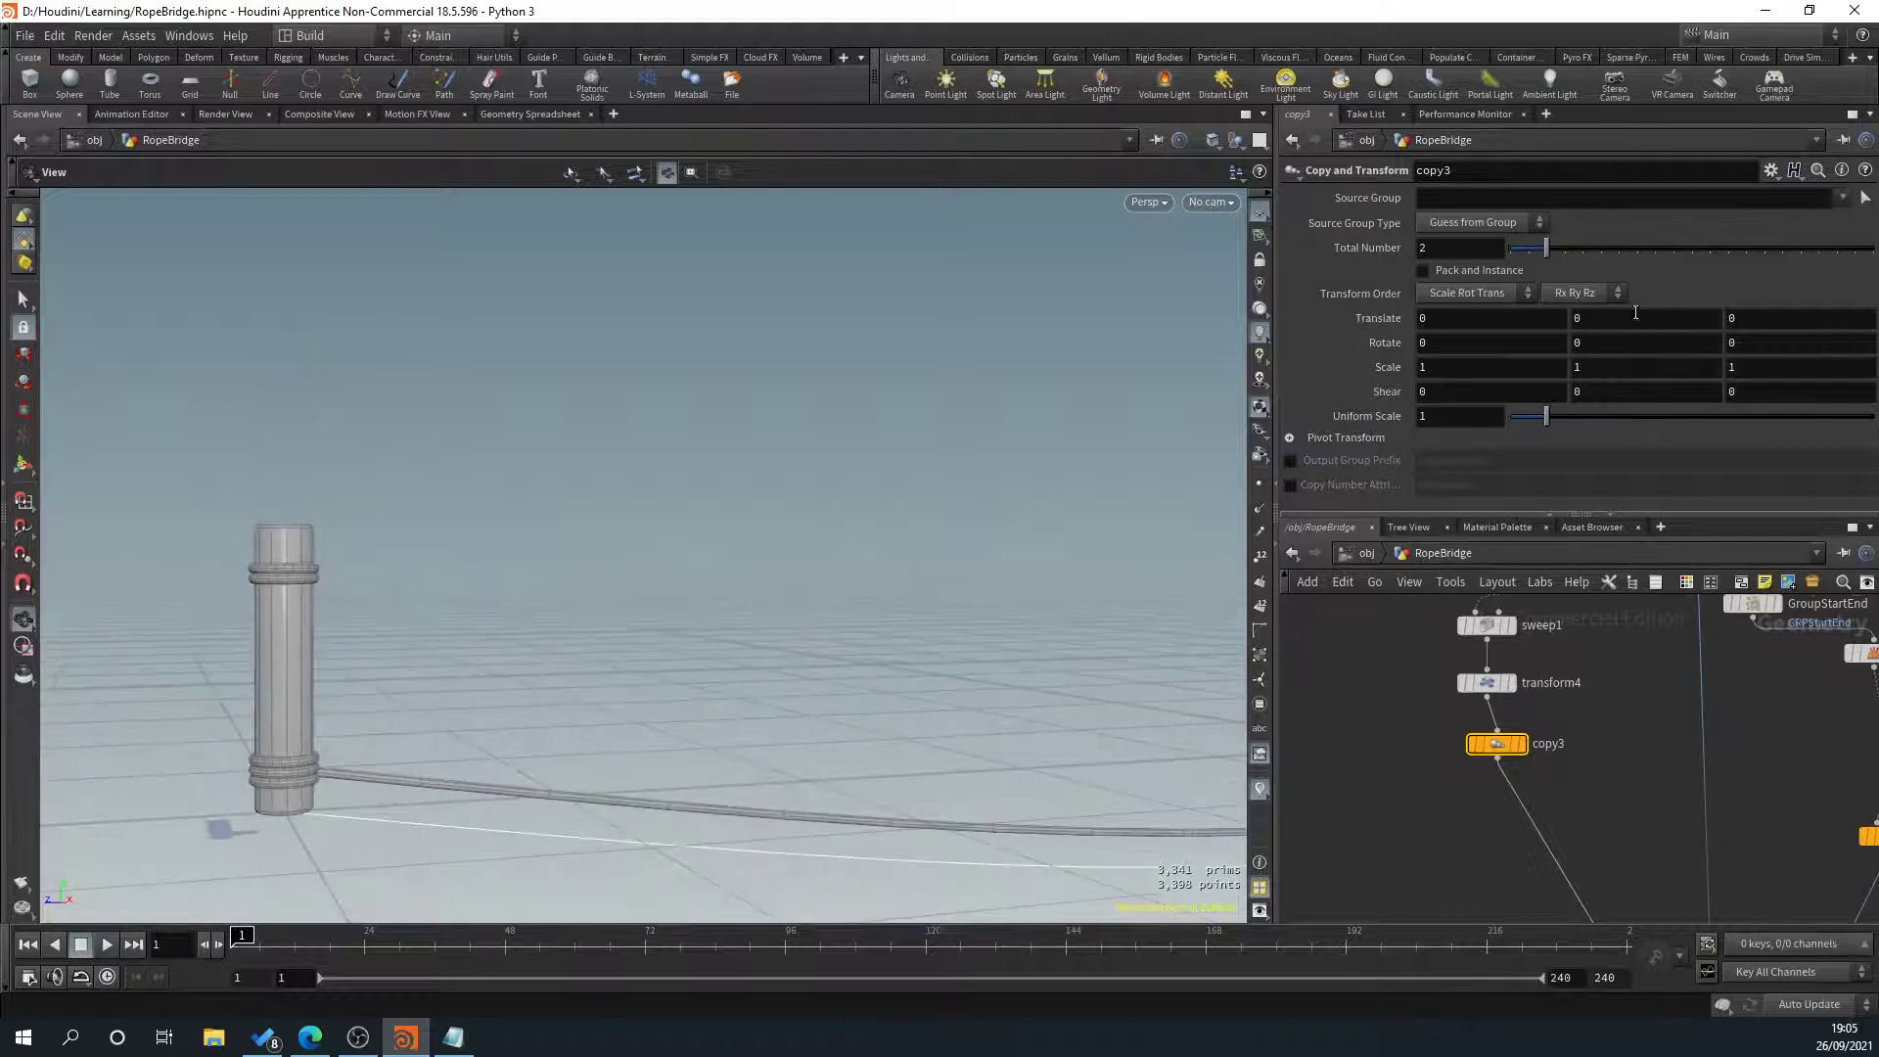
{"action": "middle_click_drag", "start_coordinate": [1629, 323], "coordinate": [1767, 334]}
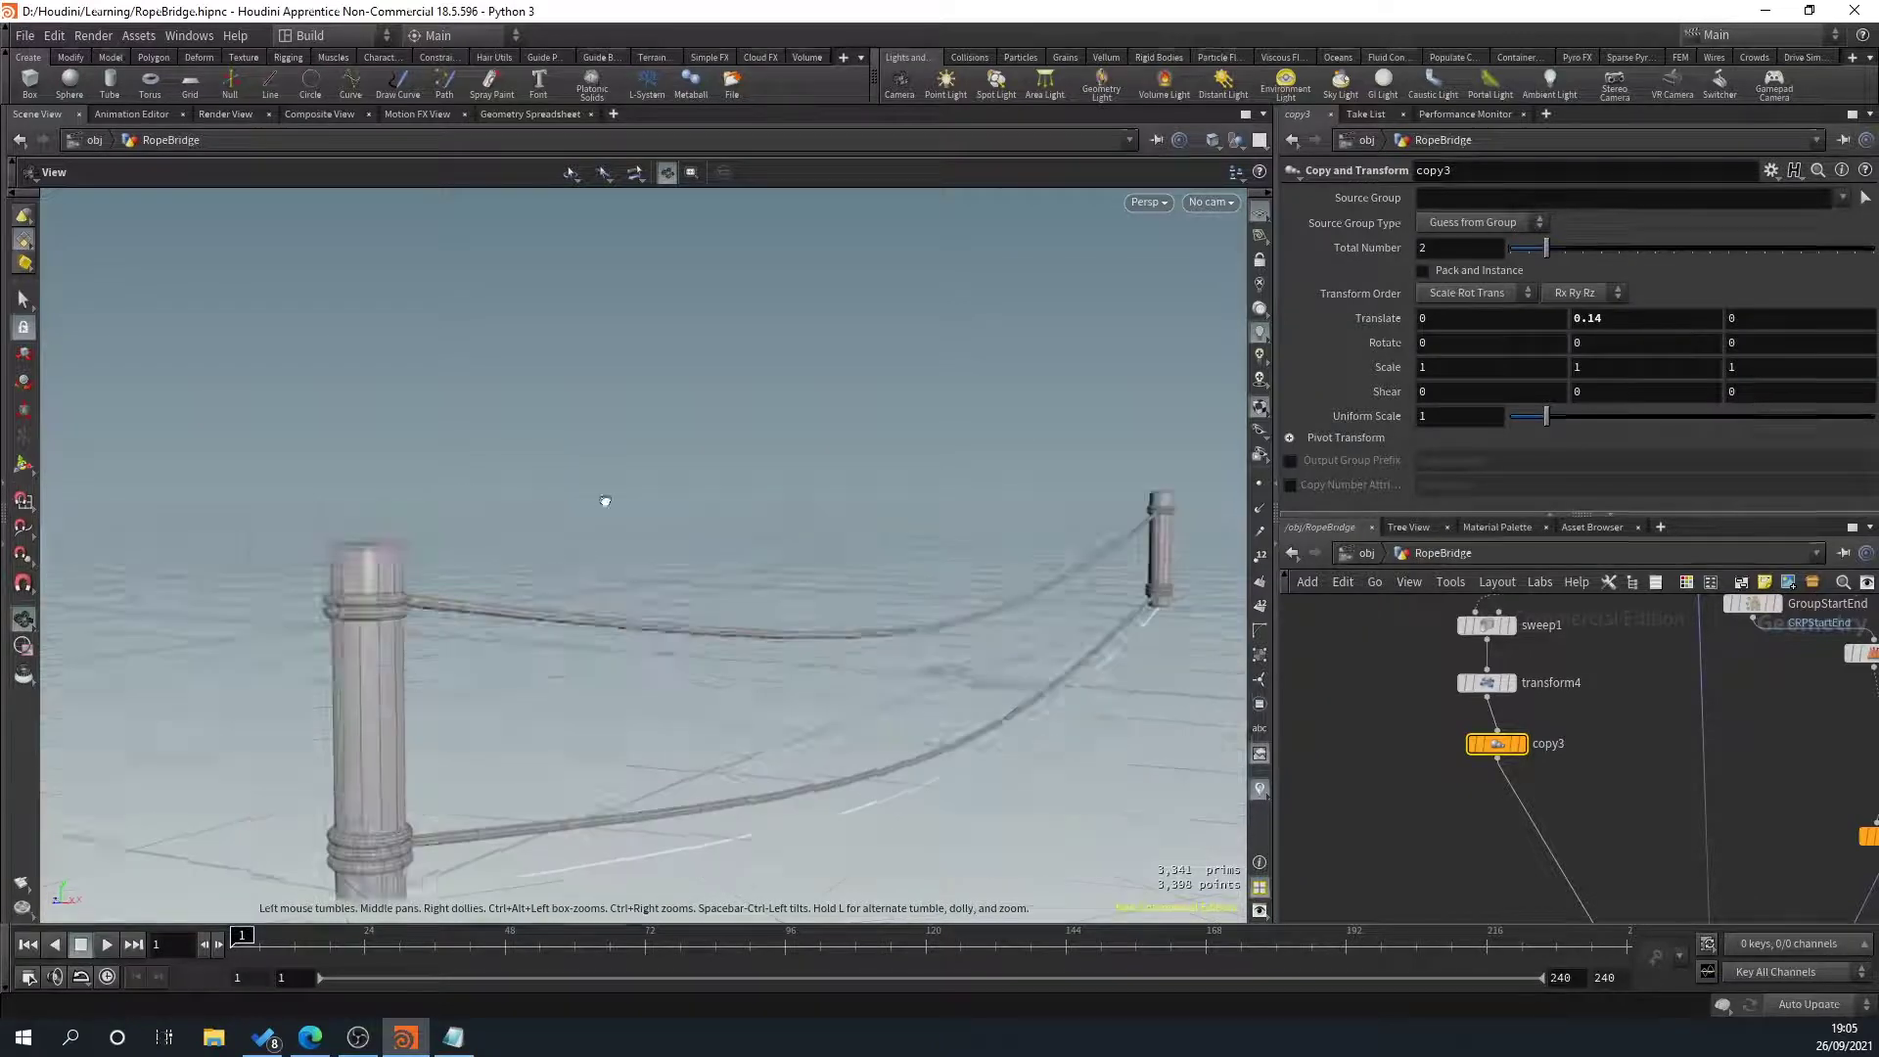
{"action": "left_click_drag", "start_coordinate": [604, 503], "coordinate": [475, 723]}
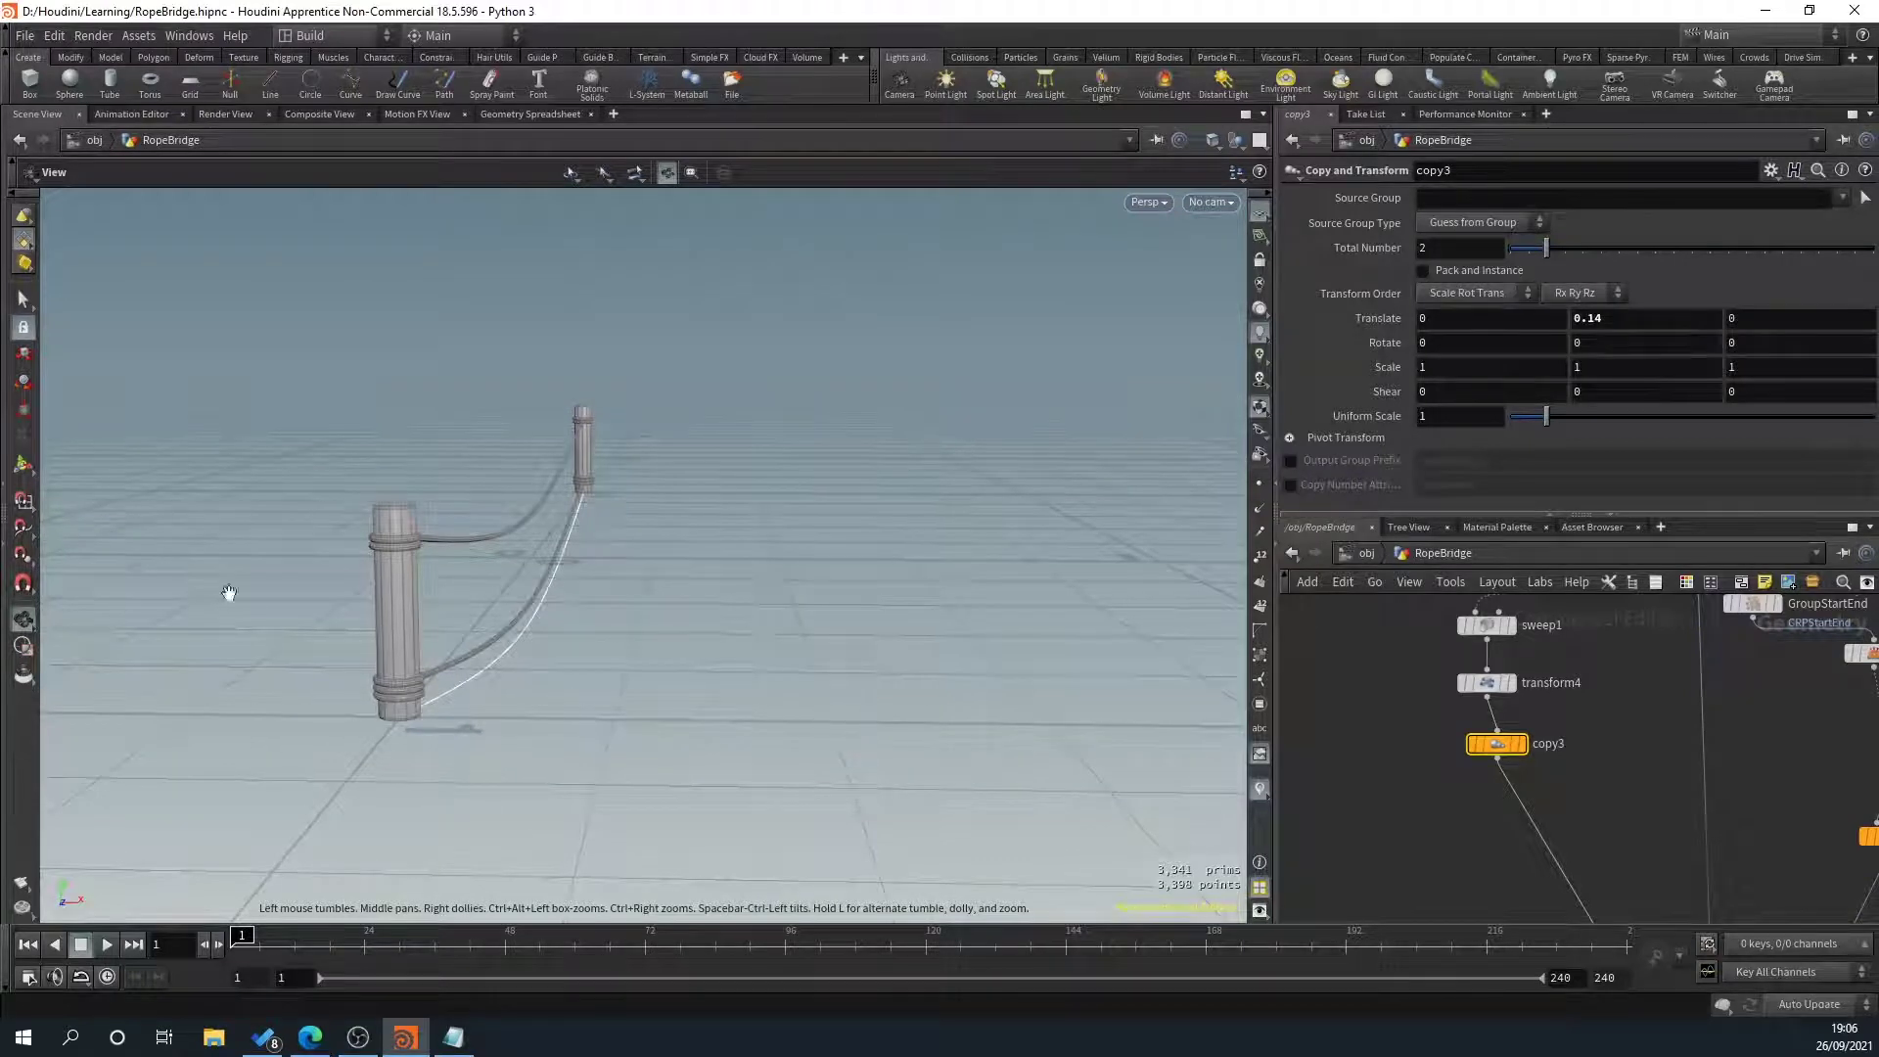
Add a Line node in the empty area beside sweep1 and rename it Width
{"action": "scroll", "coordinate": [1680, 712], "scroll_direction": "down", "scroll_amount": 5}
{"action": "middle_click_drag", "start_coordinate": [1576, 776], "coordinate": [1534, 772]}
{"action": "scroll", "coordinate": [1513, 749], "scroll_direction": "up", "scroll_amount": 3}
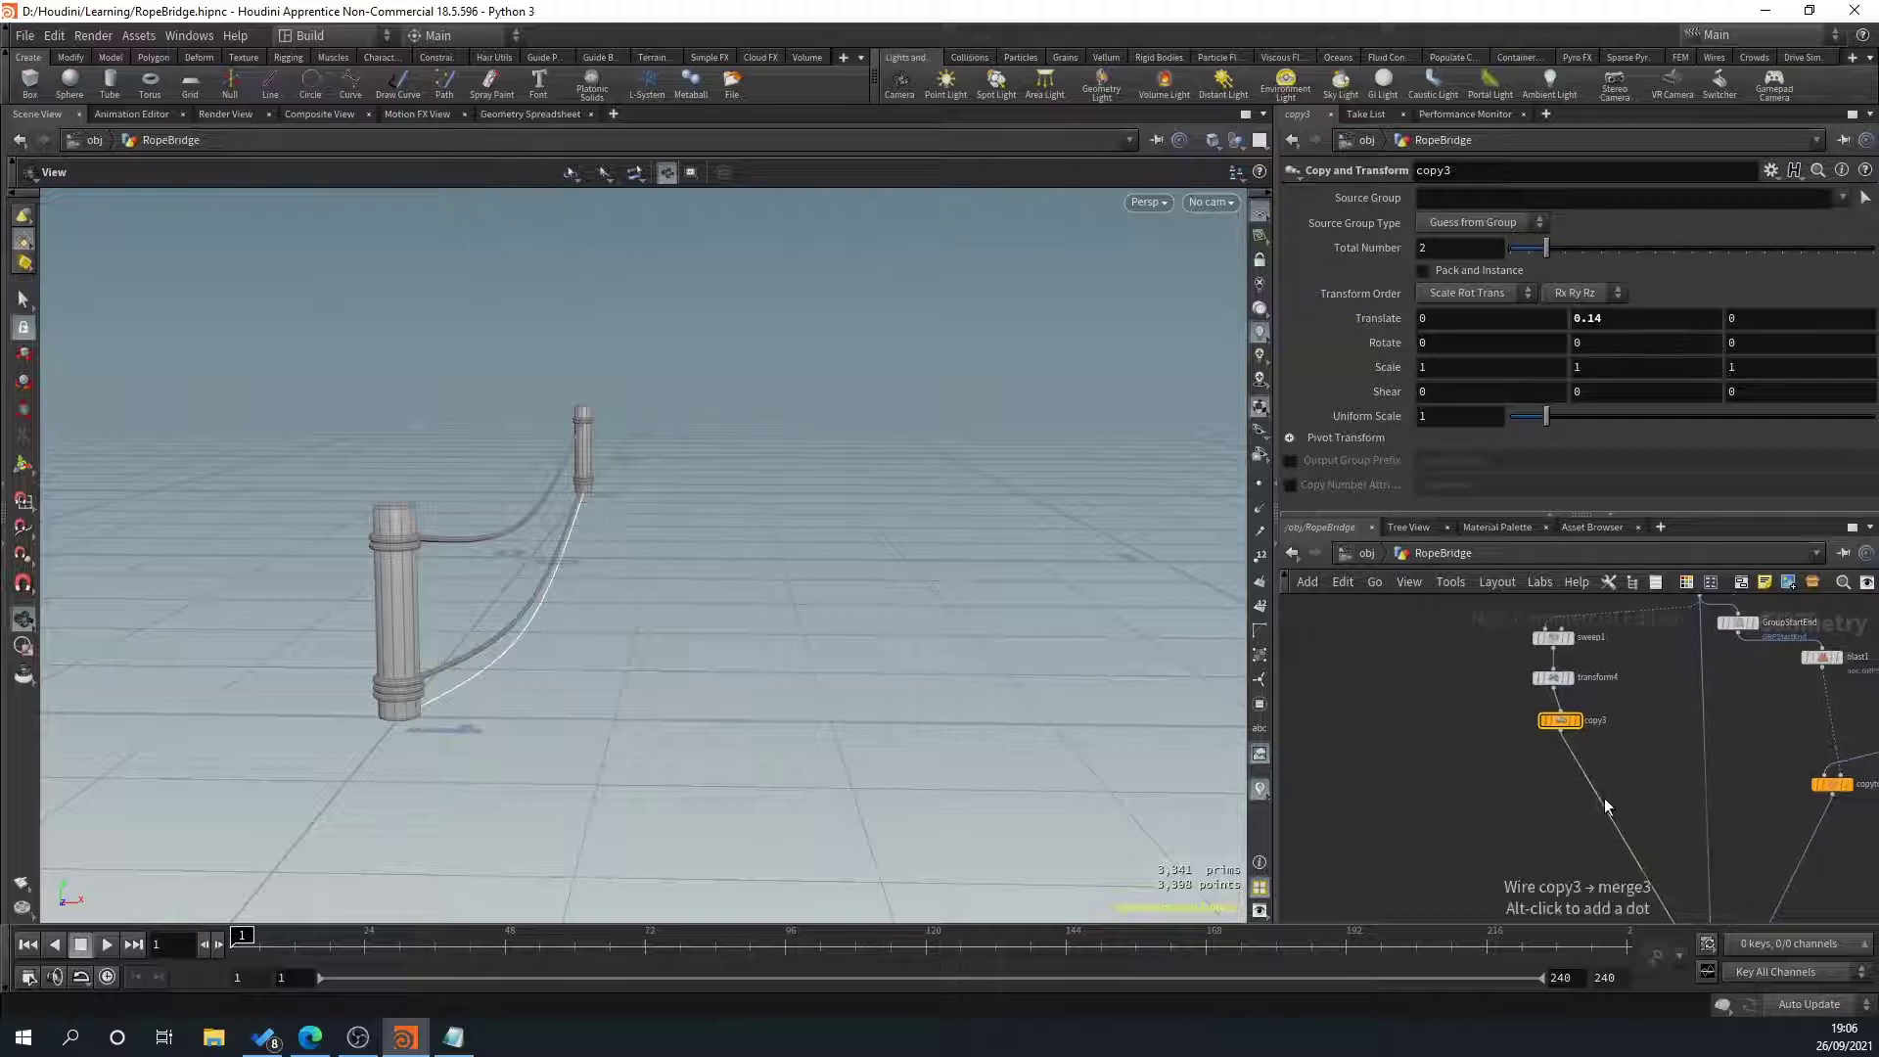
{"action": "middle_click_drag", "start_coordinate": [1406, 725], "coordinate": [1430, 764]}
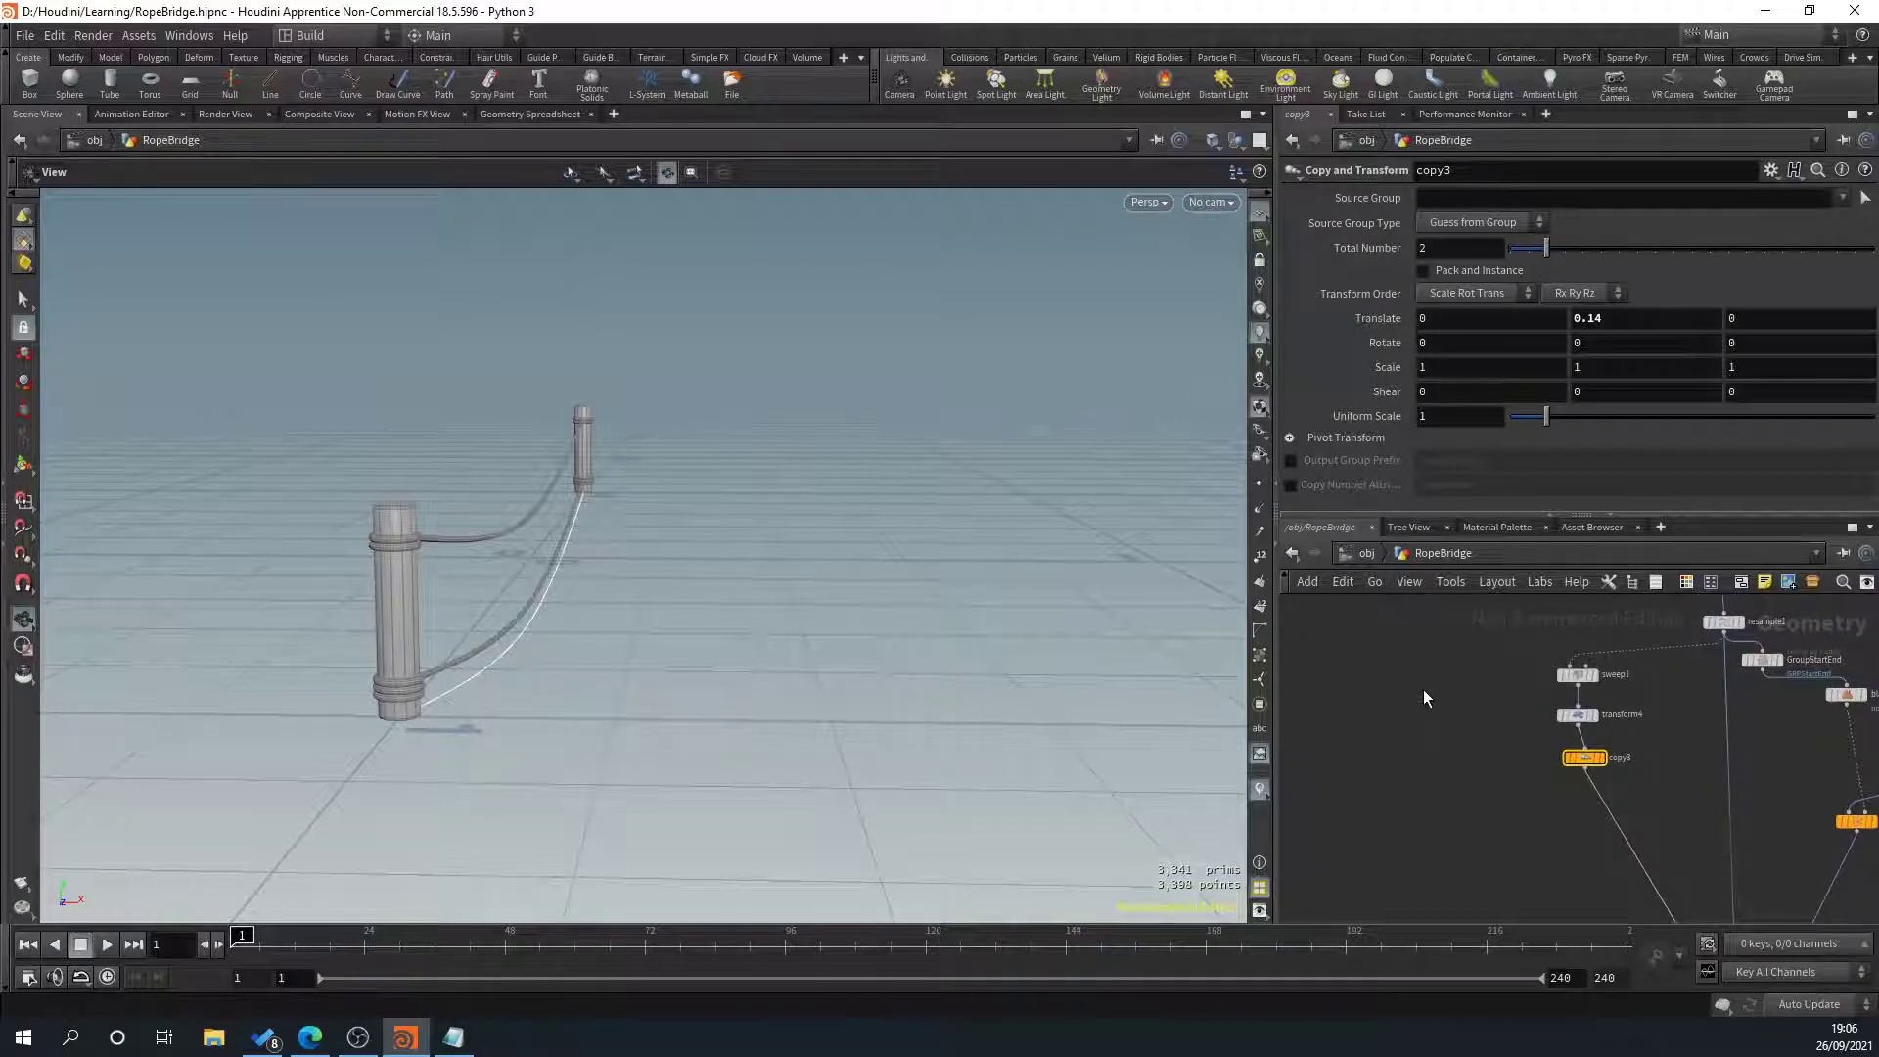
{"action": "key", "text": "Tab"}
{"action": "type", "text": "line"}
{"action": "key", "text": "Return"}
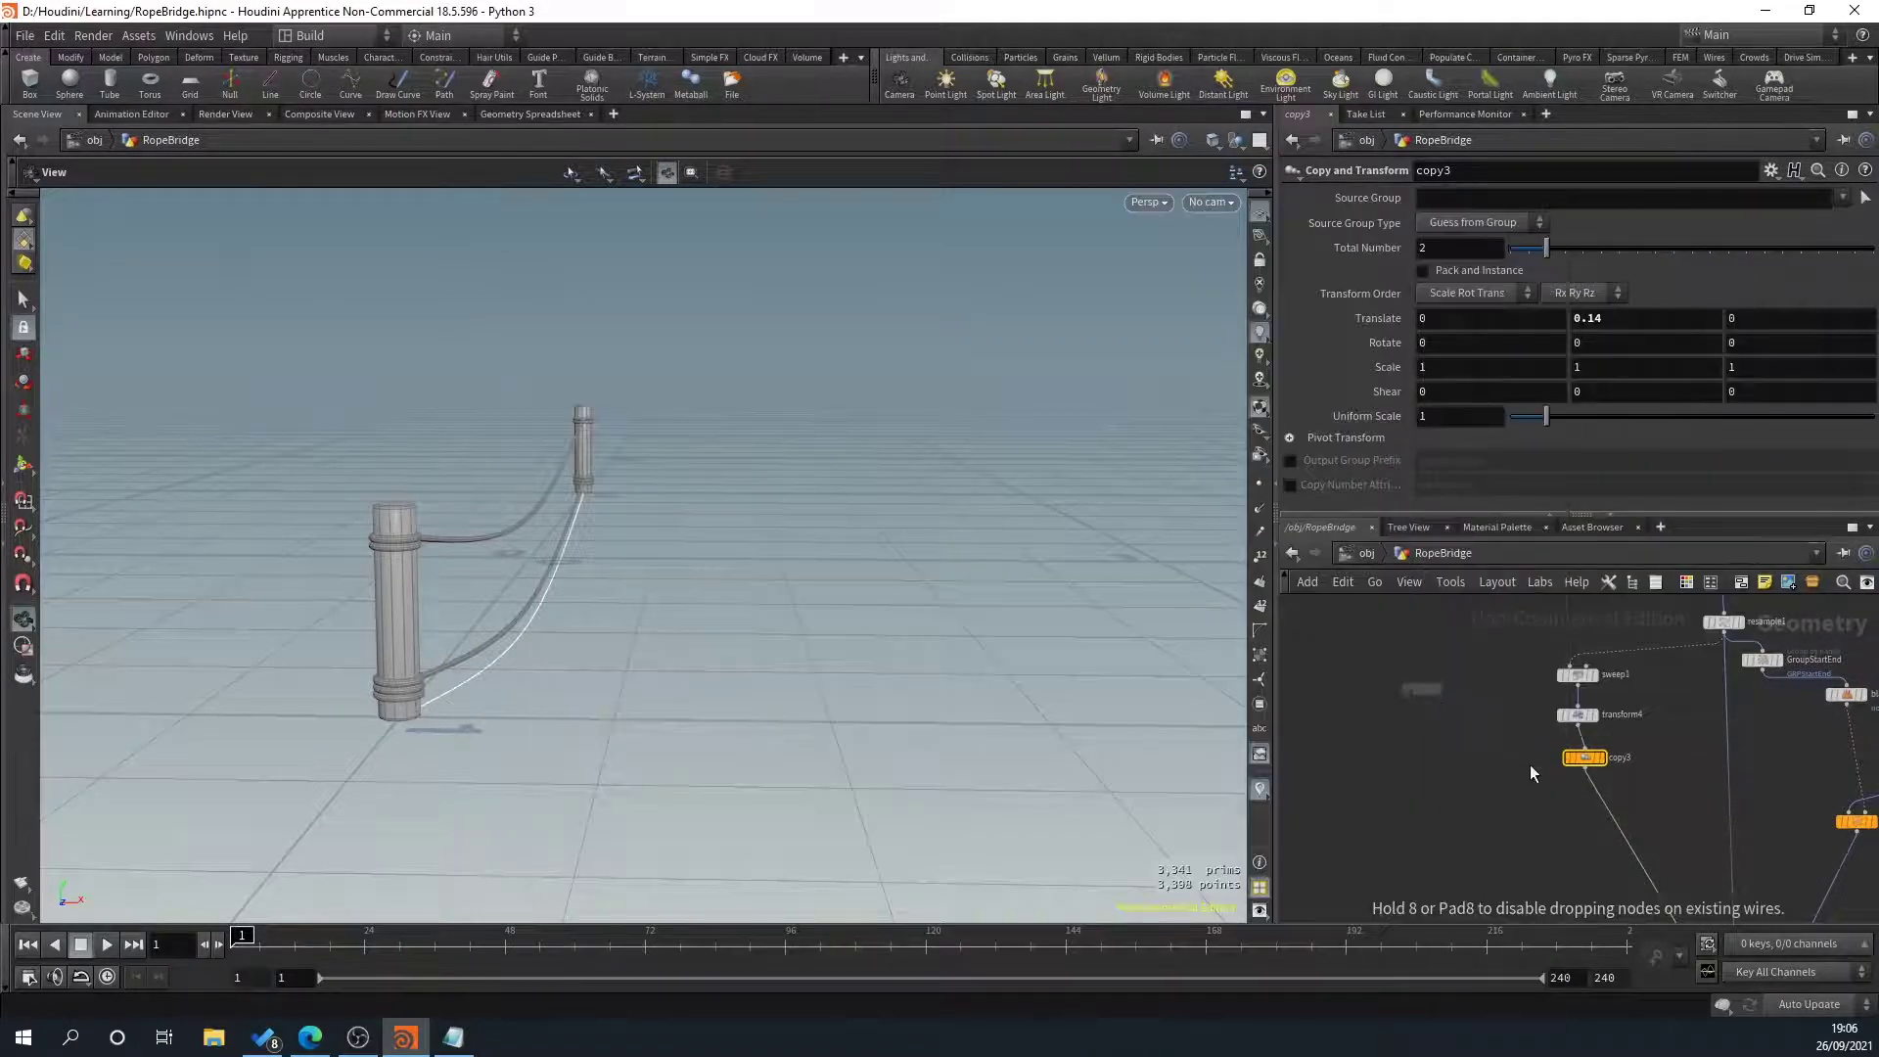
{"action": "left_click", "coordinate": [1370, 660]}
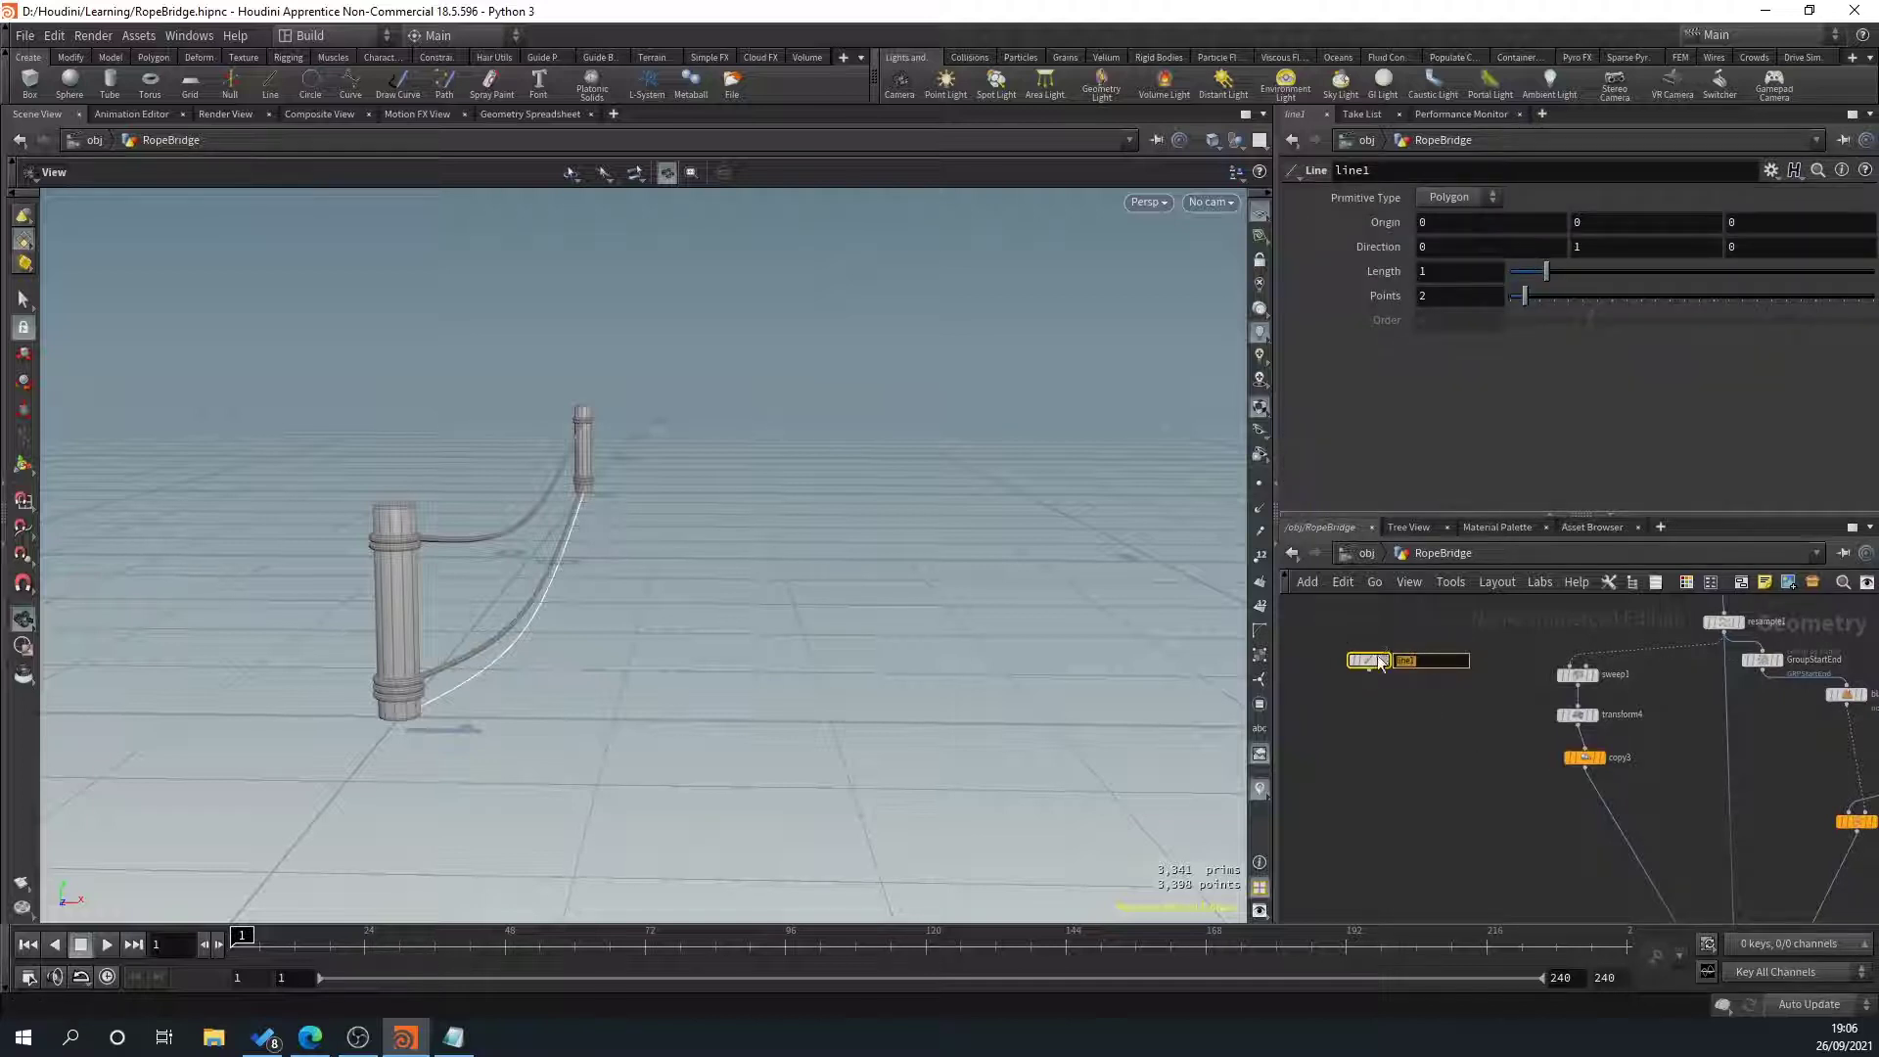
{"action": "type", "text": "Width"}
{"action": "key", "text": "Return"}
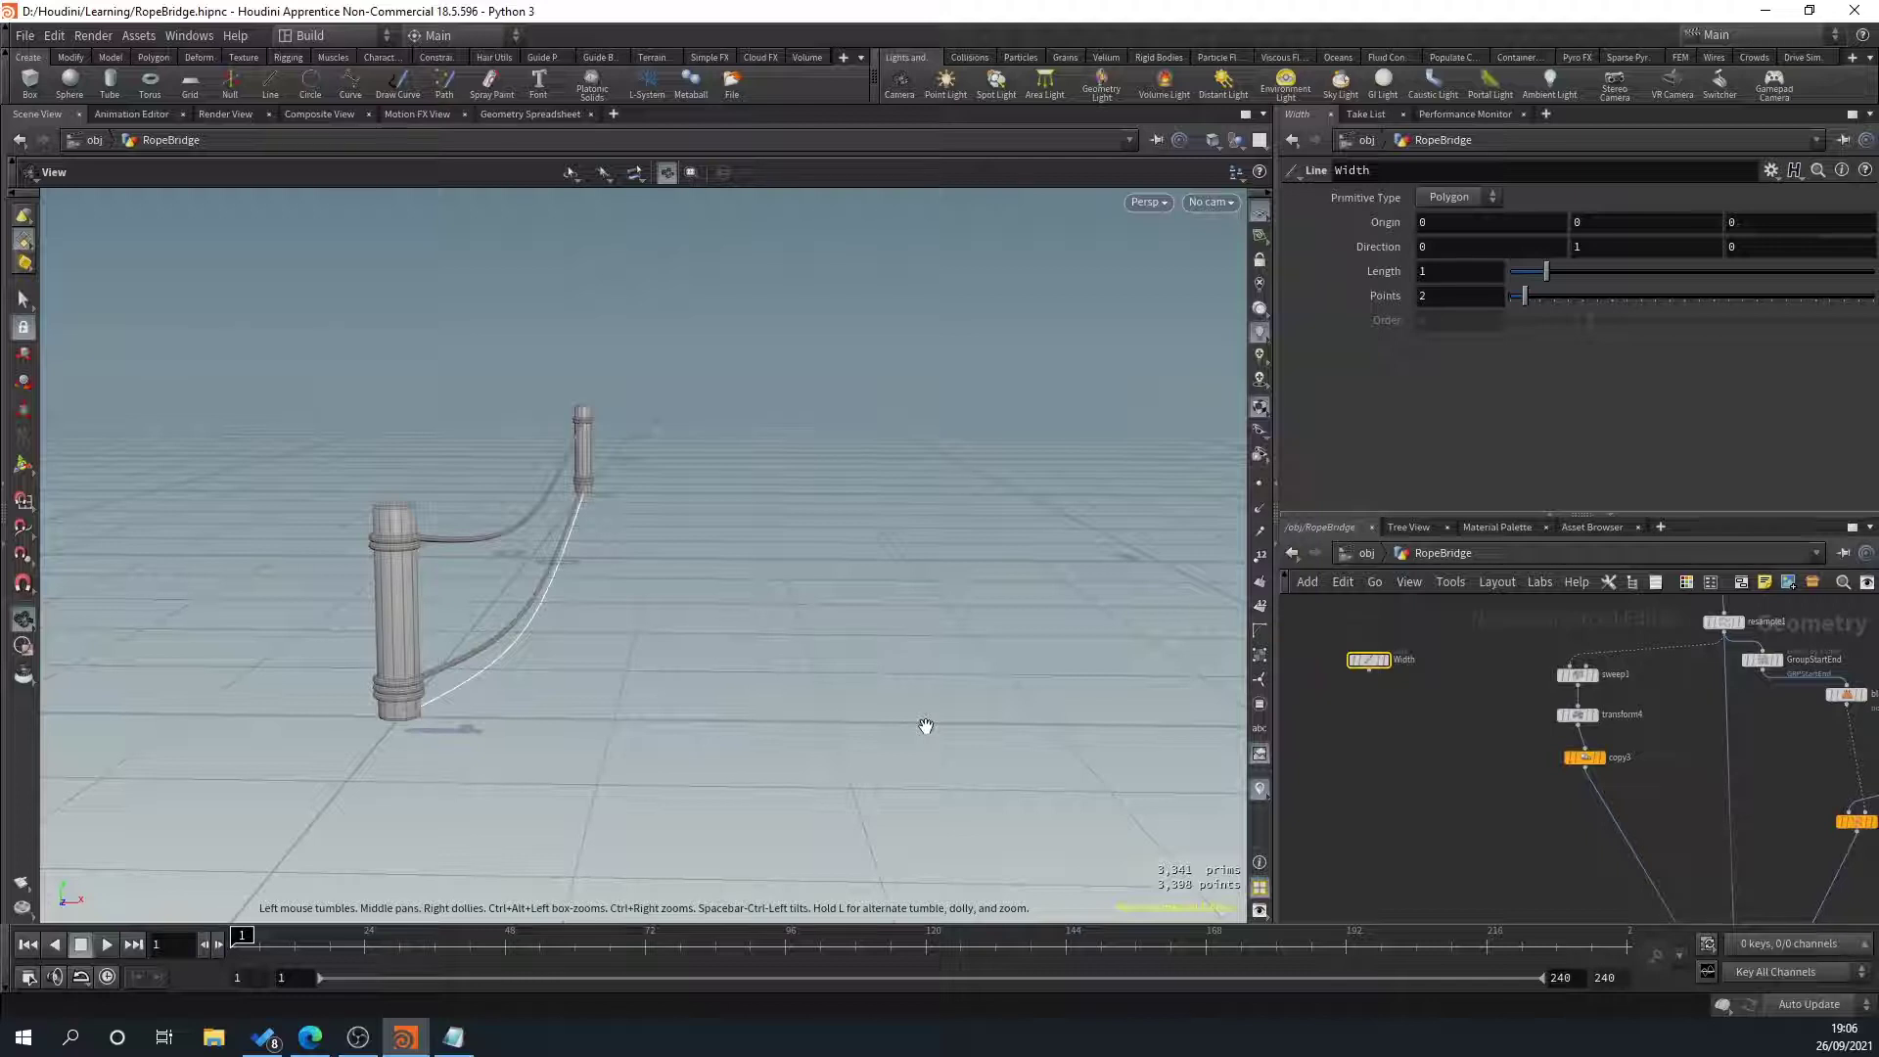
Set the Width line's direction to 1, 0, 0 and display the line in the viewport
{"action": "scroll", "coordinate": [1387, 728], "scroll_direction": "up", "scroll_amount": 2}
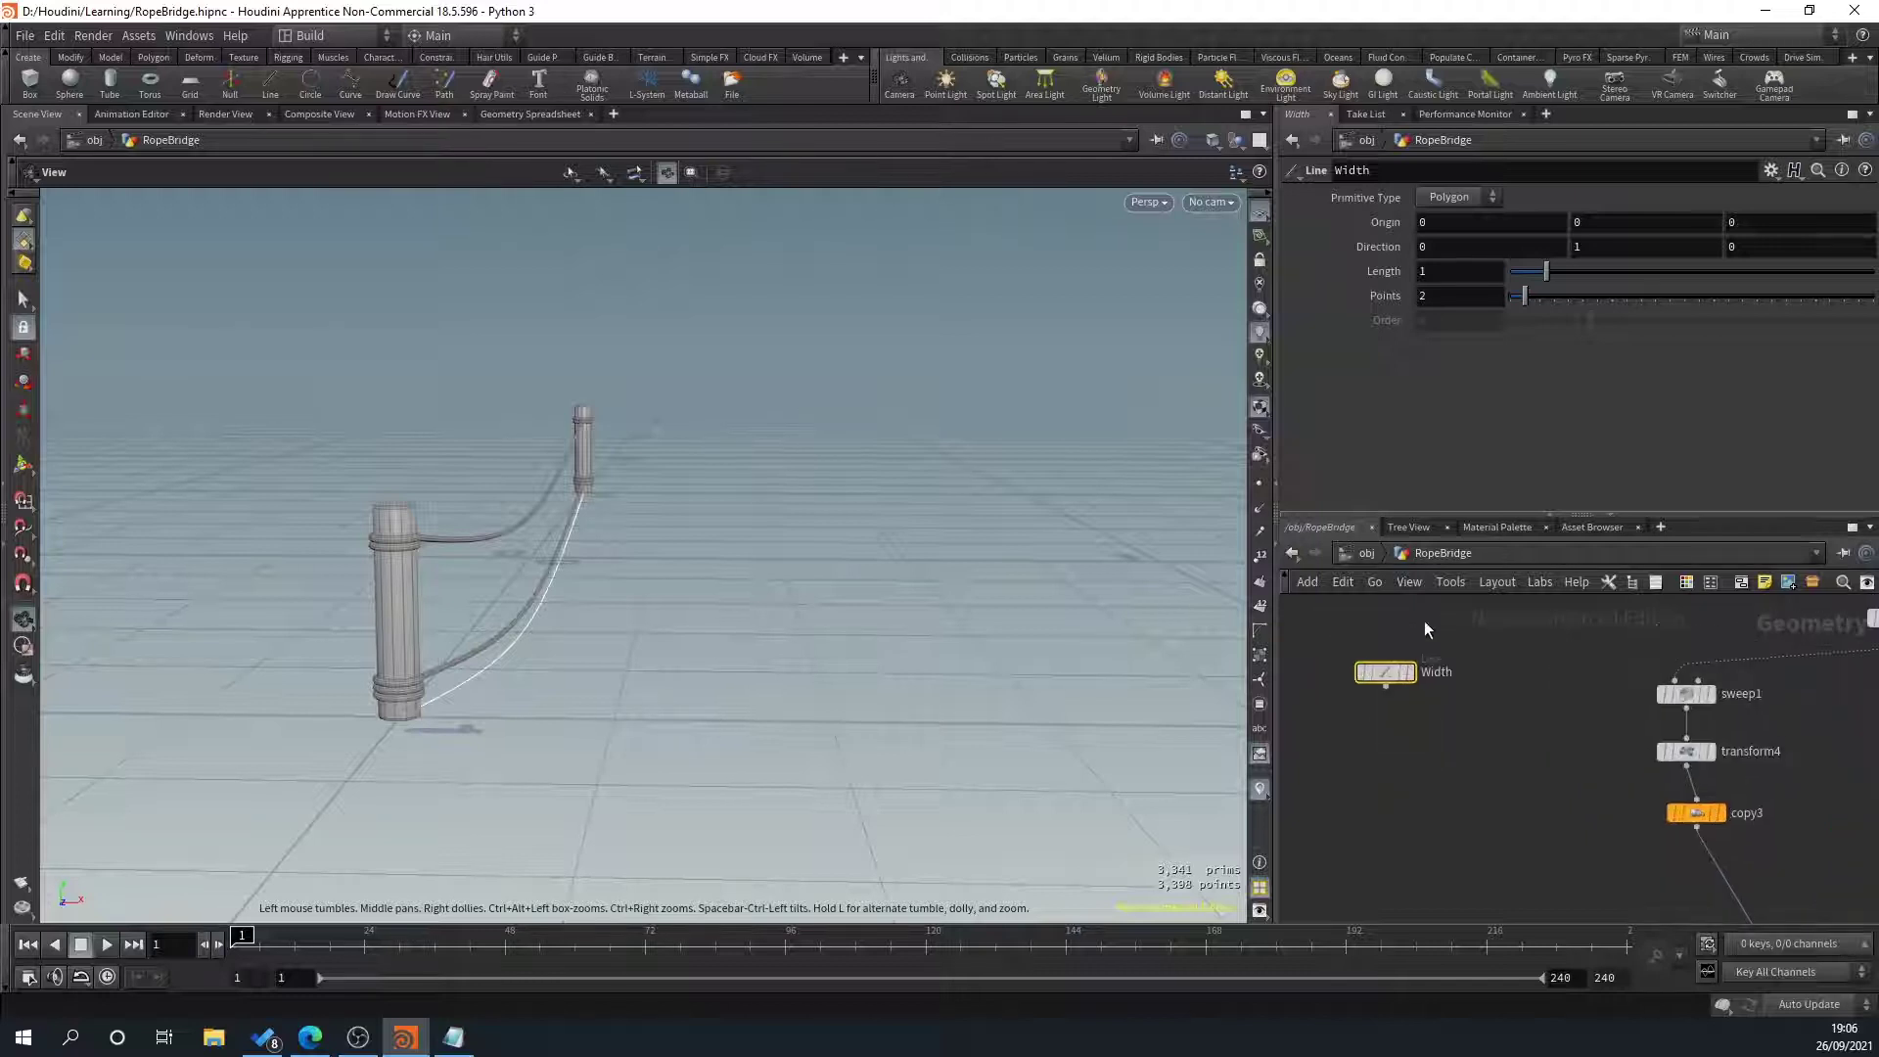
{"action": "middle_click_drag", "start_coordinate": [1441, 717], "coordinate": [1501, 718]}
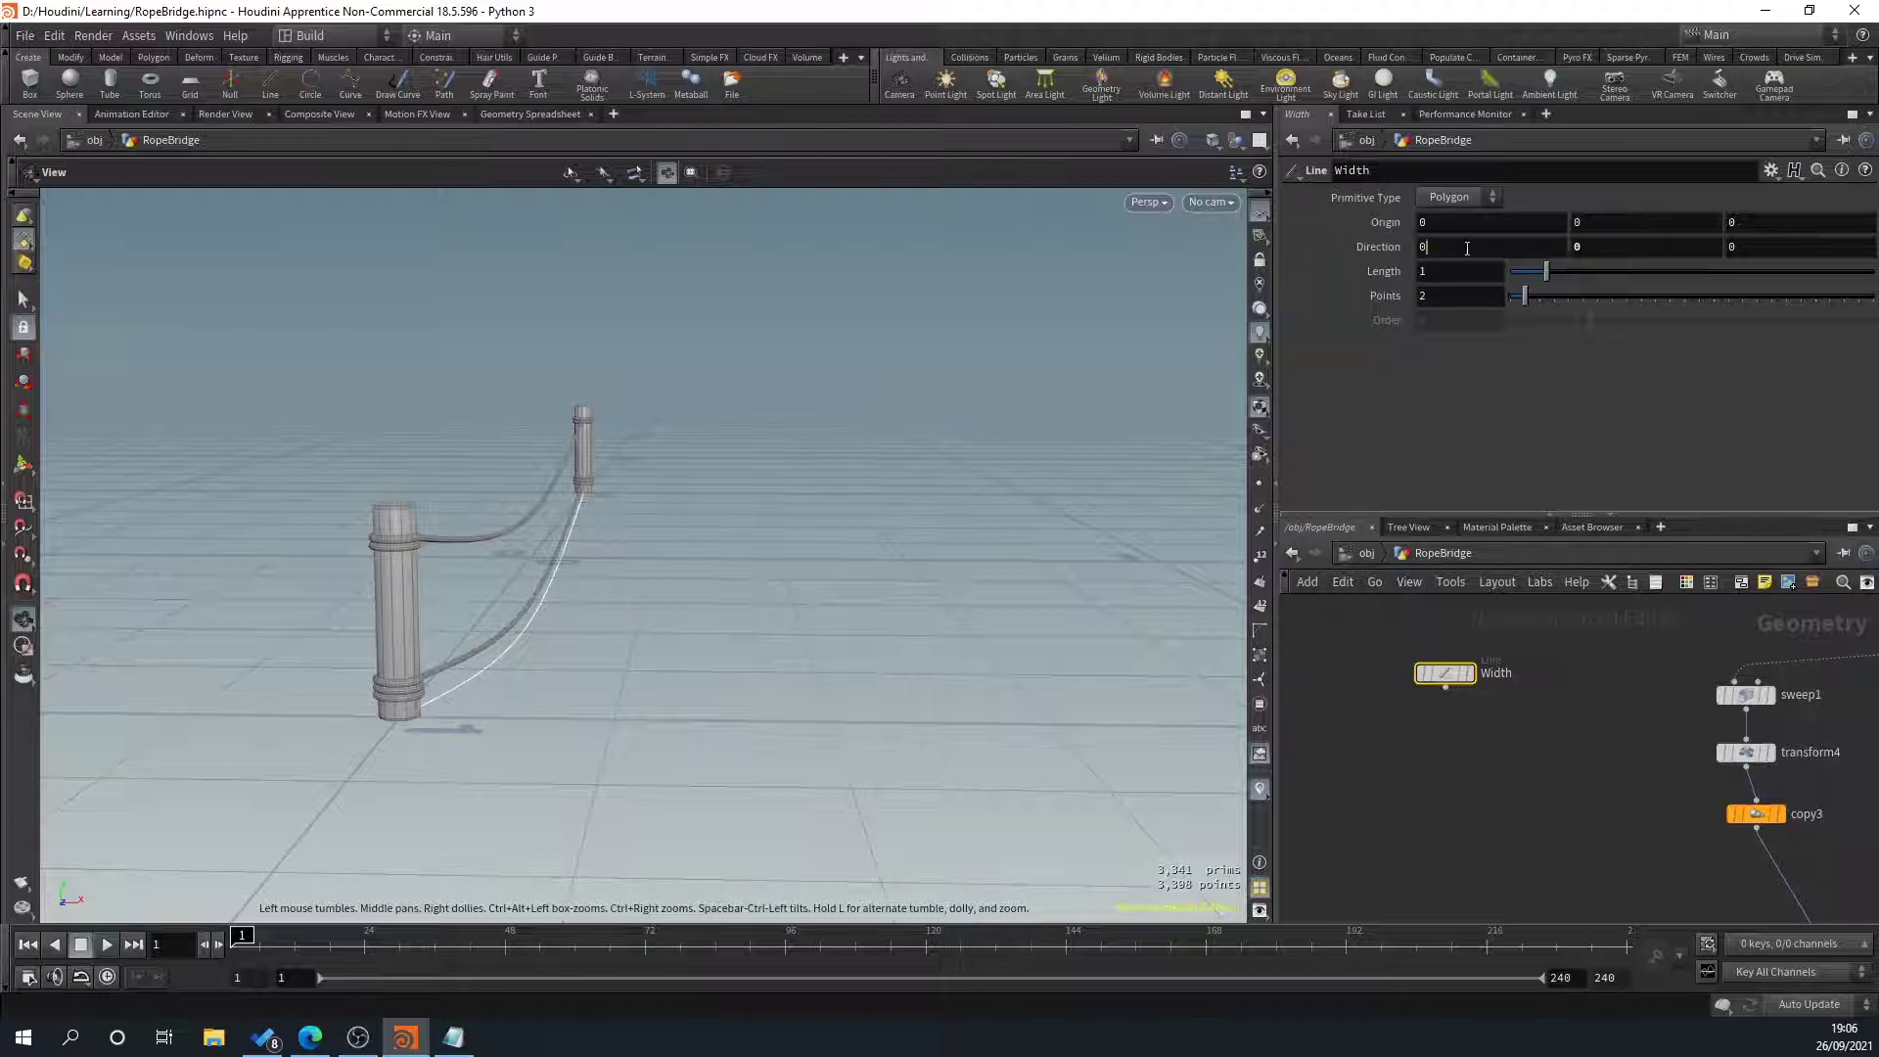
{"action": "key", "text": "BackSpace"}
{"action": "type", "text": "1"}
{"action": "left_click", "coordinate": [1468, 674]}
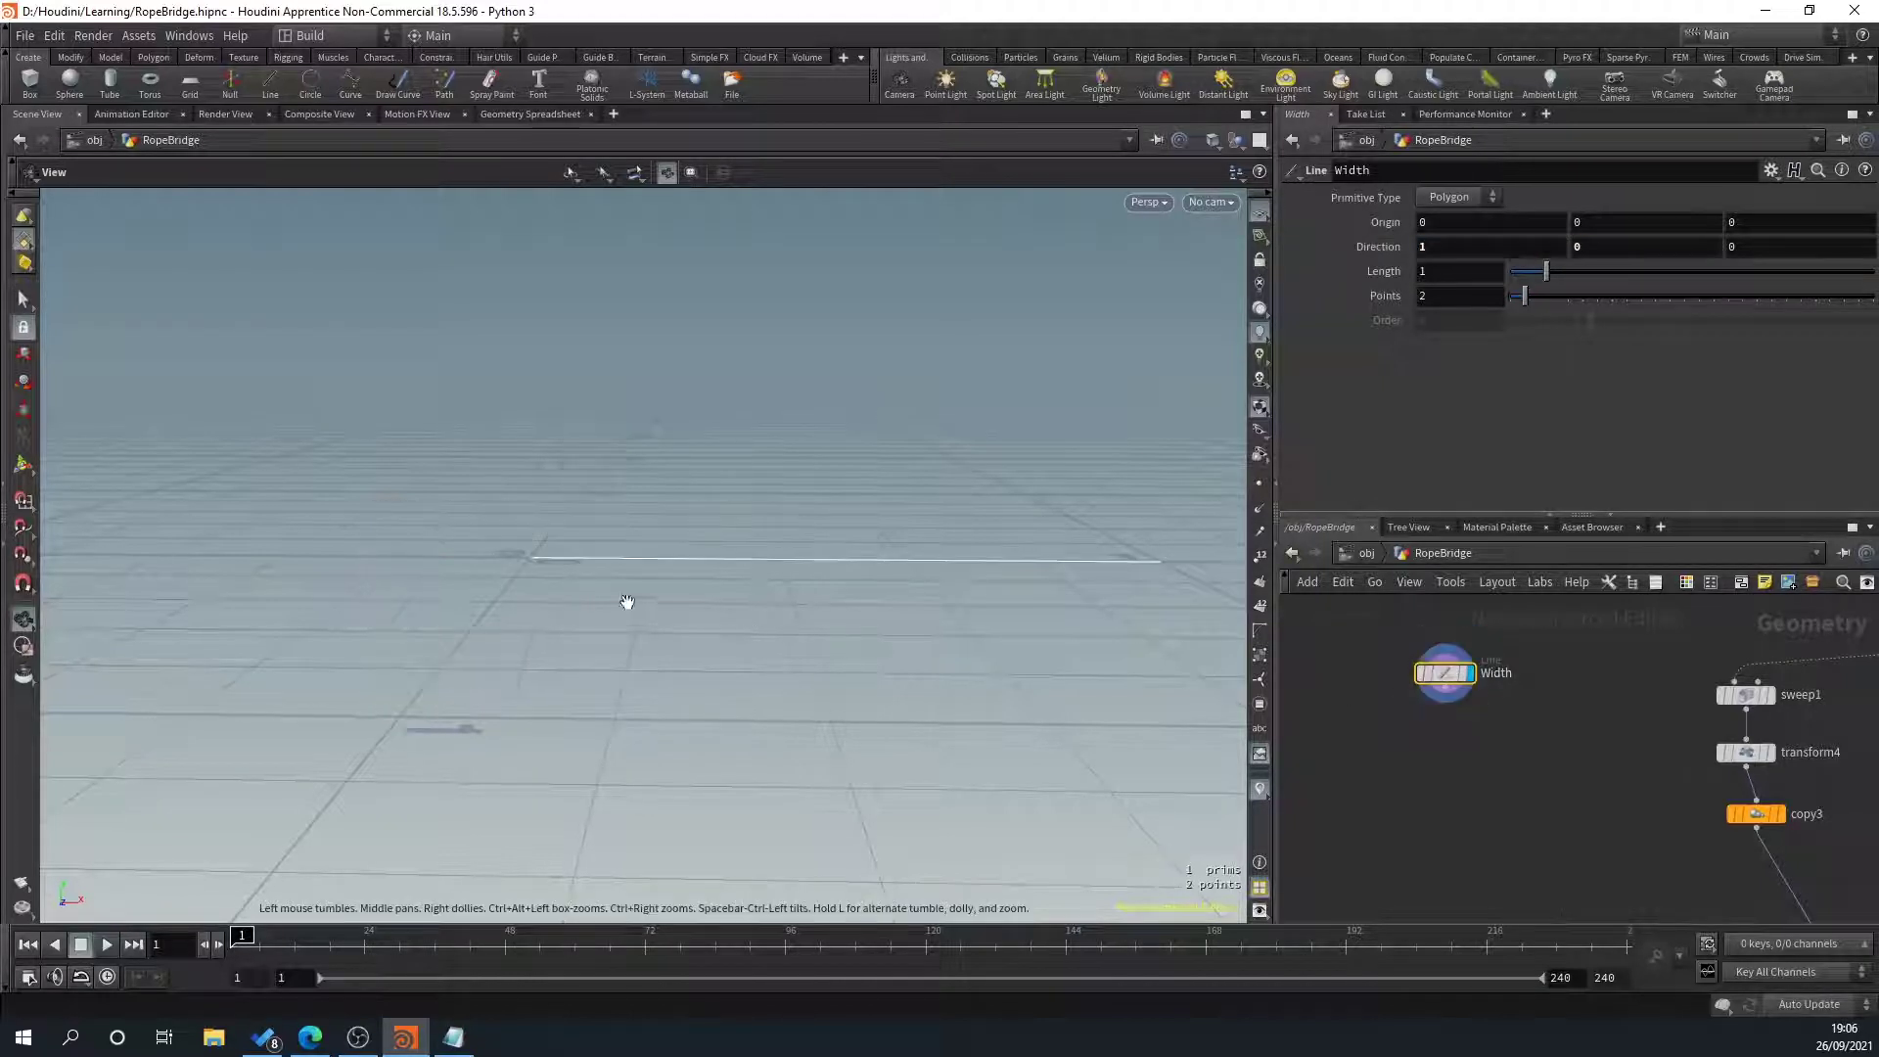
{"action": "left_click_drag", "start_coordinate": [925, 586], "coordinate": [725, 637]}
Color the Width and BridgeCurve nodes the same green using the network color palette
{"action": "scroll", "coordinate": [1394, 771], "scroll_direction": "down", "scroll_amount": 4}
{"action": "mouse_move", "coordinate": [1474, 773]}
{"action": "middle_mouse_down"}
{"action": "mouse_move", "coordinate": [1480, 660]}
{"action": "mouse_move", "coordinate": [1507, 777]}
{"action": "middle_mouse_up"}
{"action": "scroll", "coordinate": [1507, 777], "scroll_direction": "up", "scroll_amount": 1}
{"action": "middle_click_drag", "start_coordinate": [1425, 676], "coordinate": [1490, 718]}
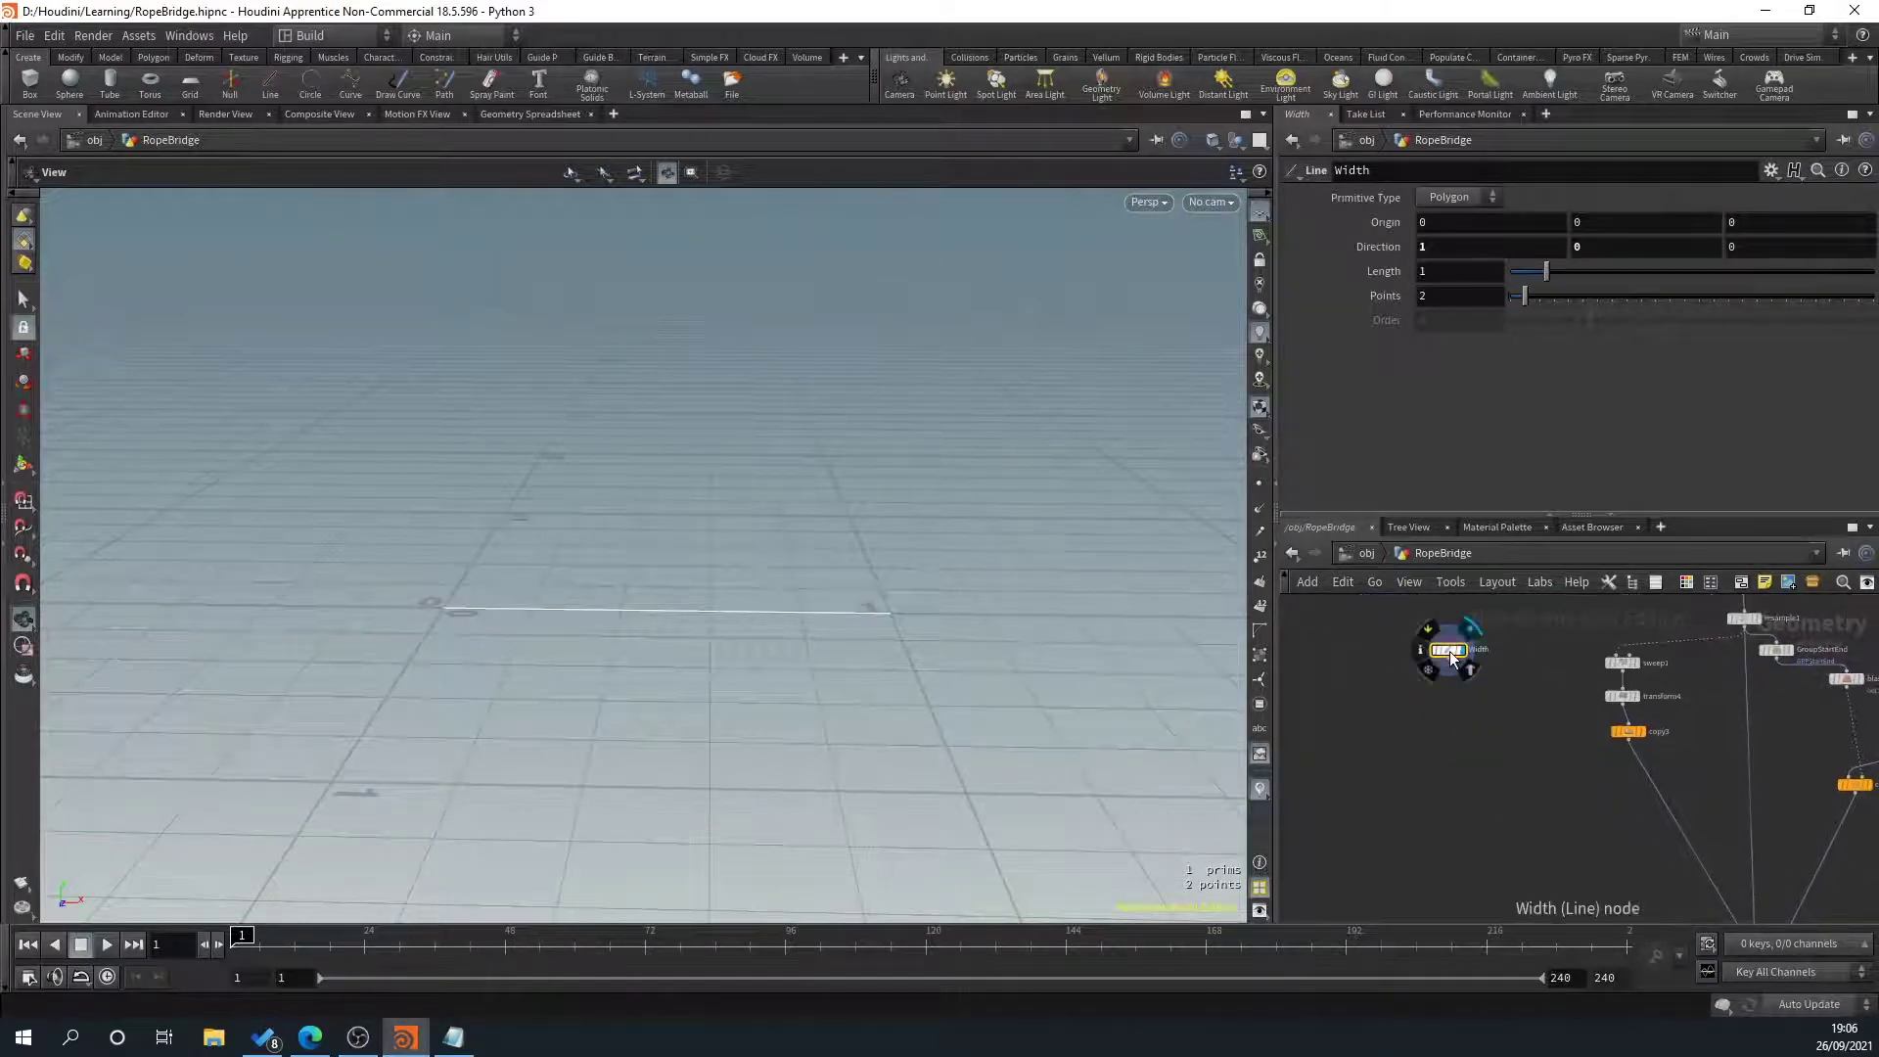
{"action": "key", "text": "c"}
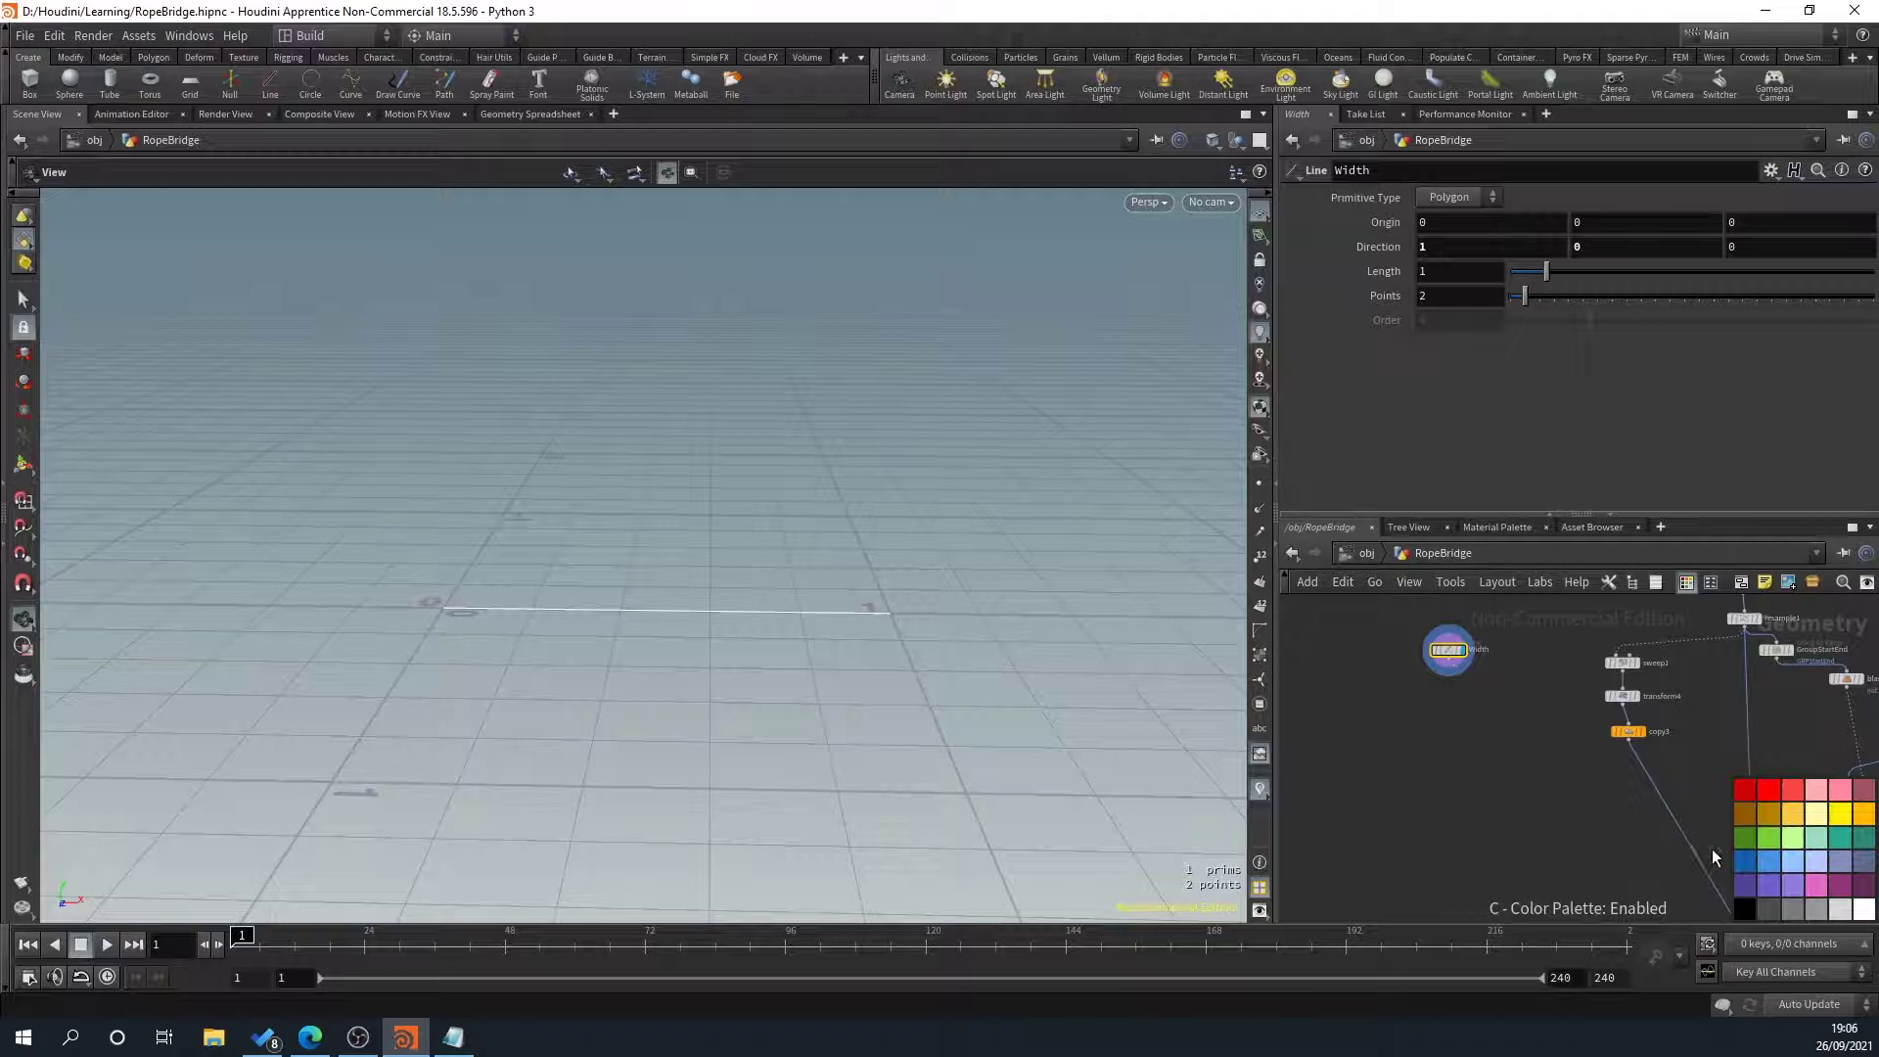
{"action": "left_click", "coordinate": [1486, 825]}
{"action": "middle_click_drag", "start_coordinate": [1481, 764], "coordinate": [1370, 853]}
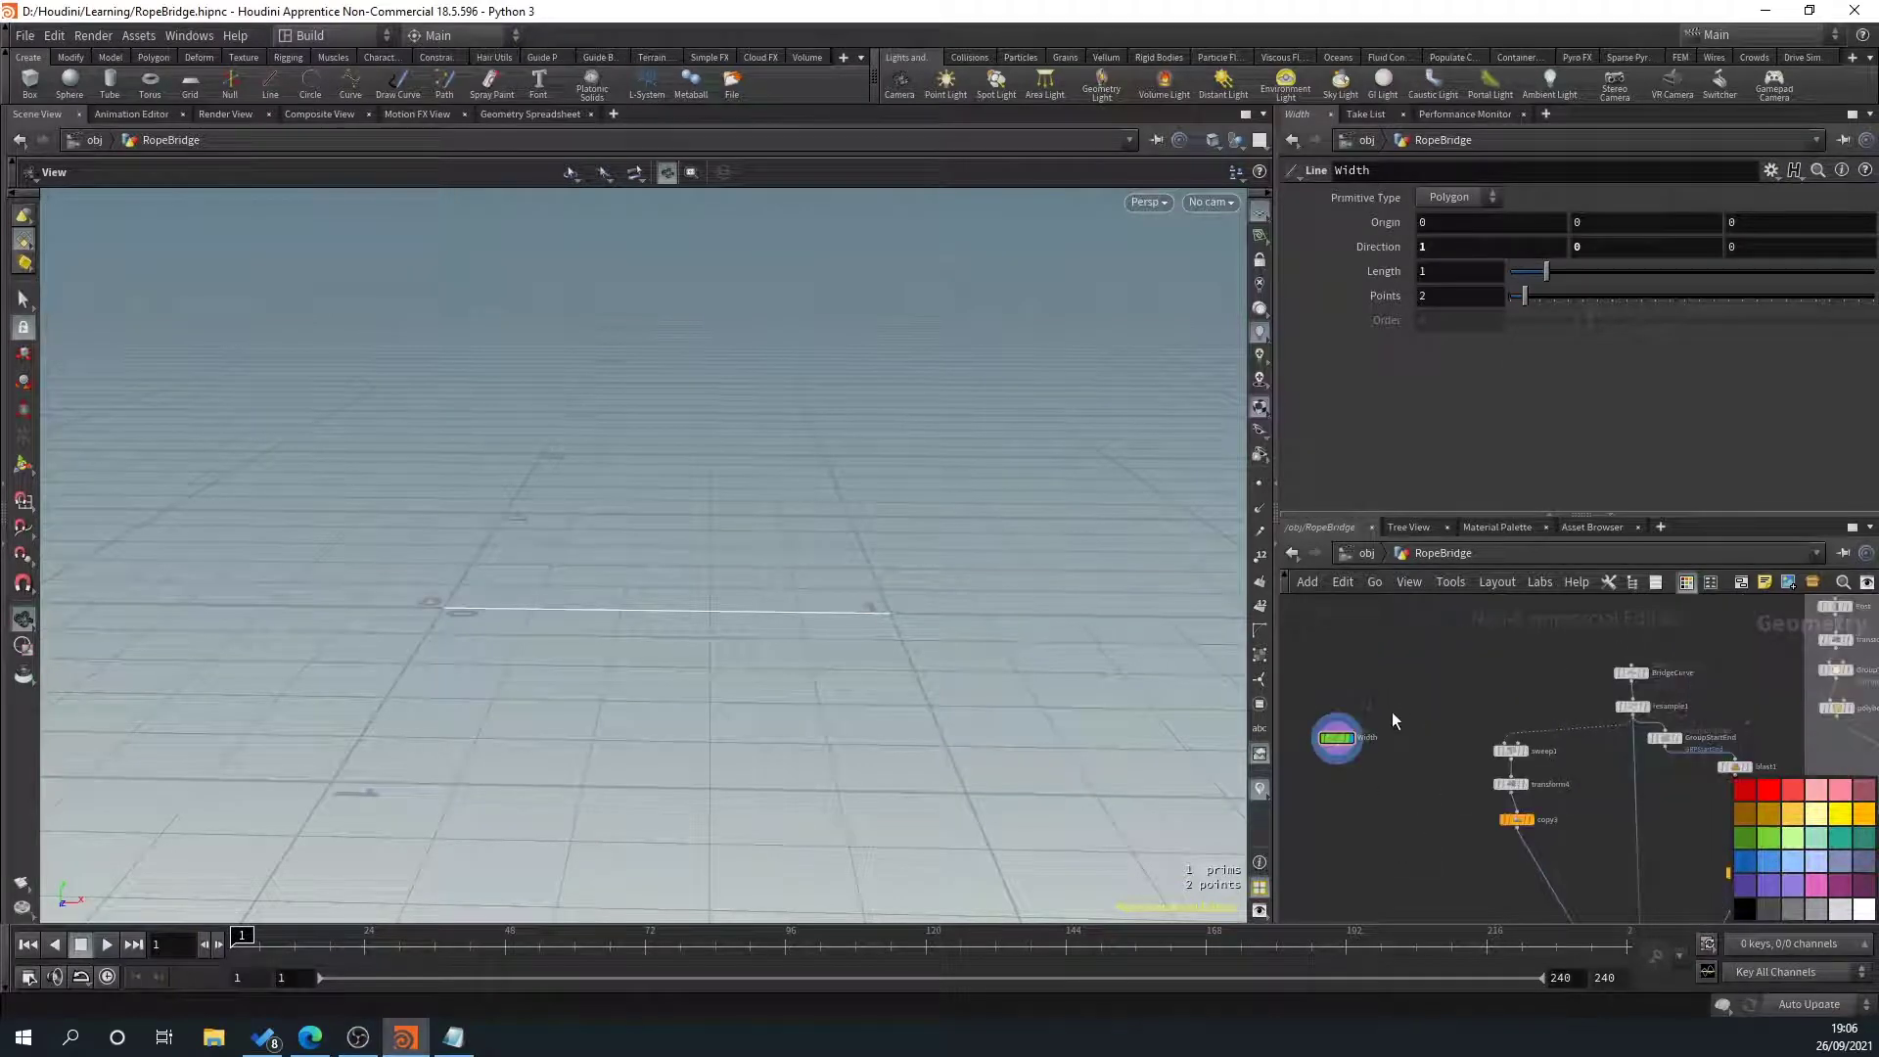
{"action": "left_click", "coordinate": [1632, 672]}
{"action": "left_click", "coordinate": [1767, 841]}
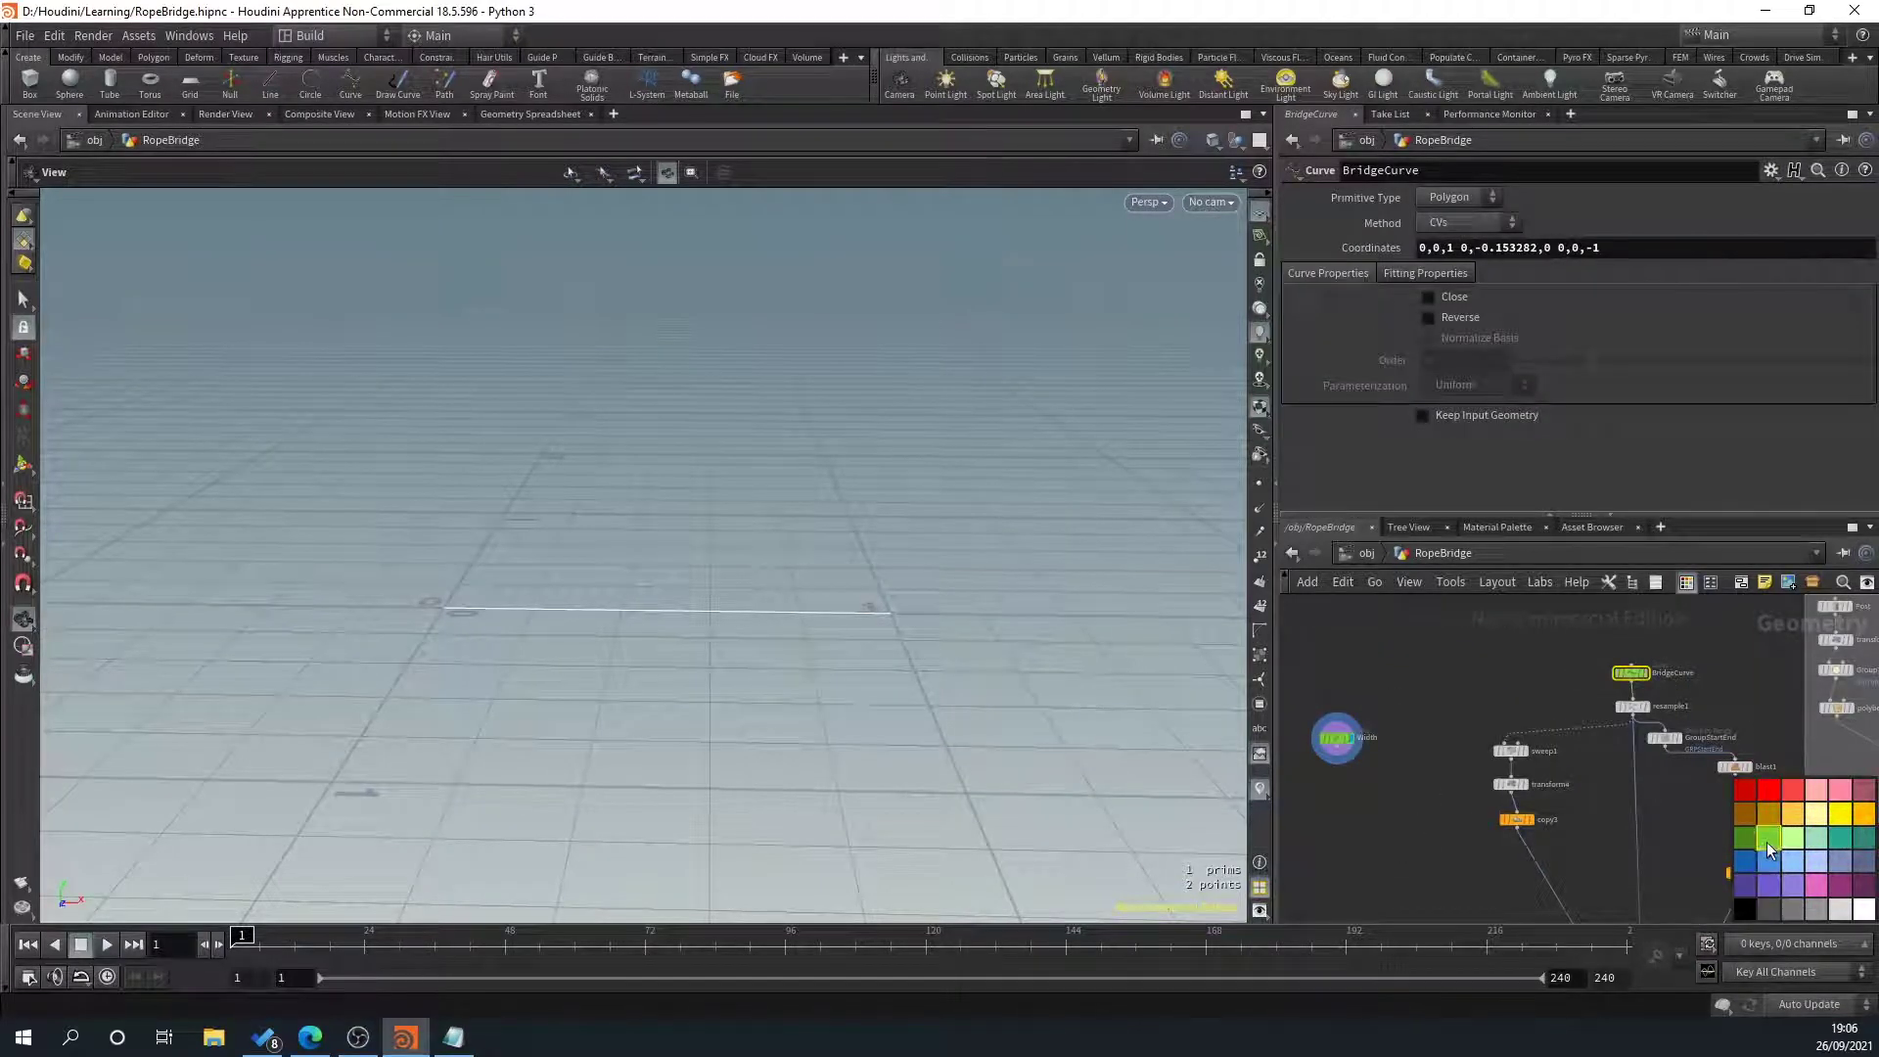
Move the Width node up level with BridgeCurve and show the line's points in the viewport
{"action": "middle_click_drag", "start_coordinate": [1417, 667], "coordinate": [1498, 649]}
{"action": "scroll", "coordinate": [1453, 697], "scroll_direction": "up", "scroll_amount": 1}
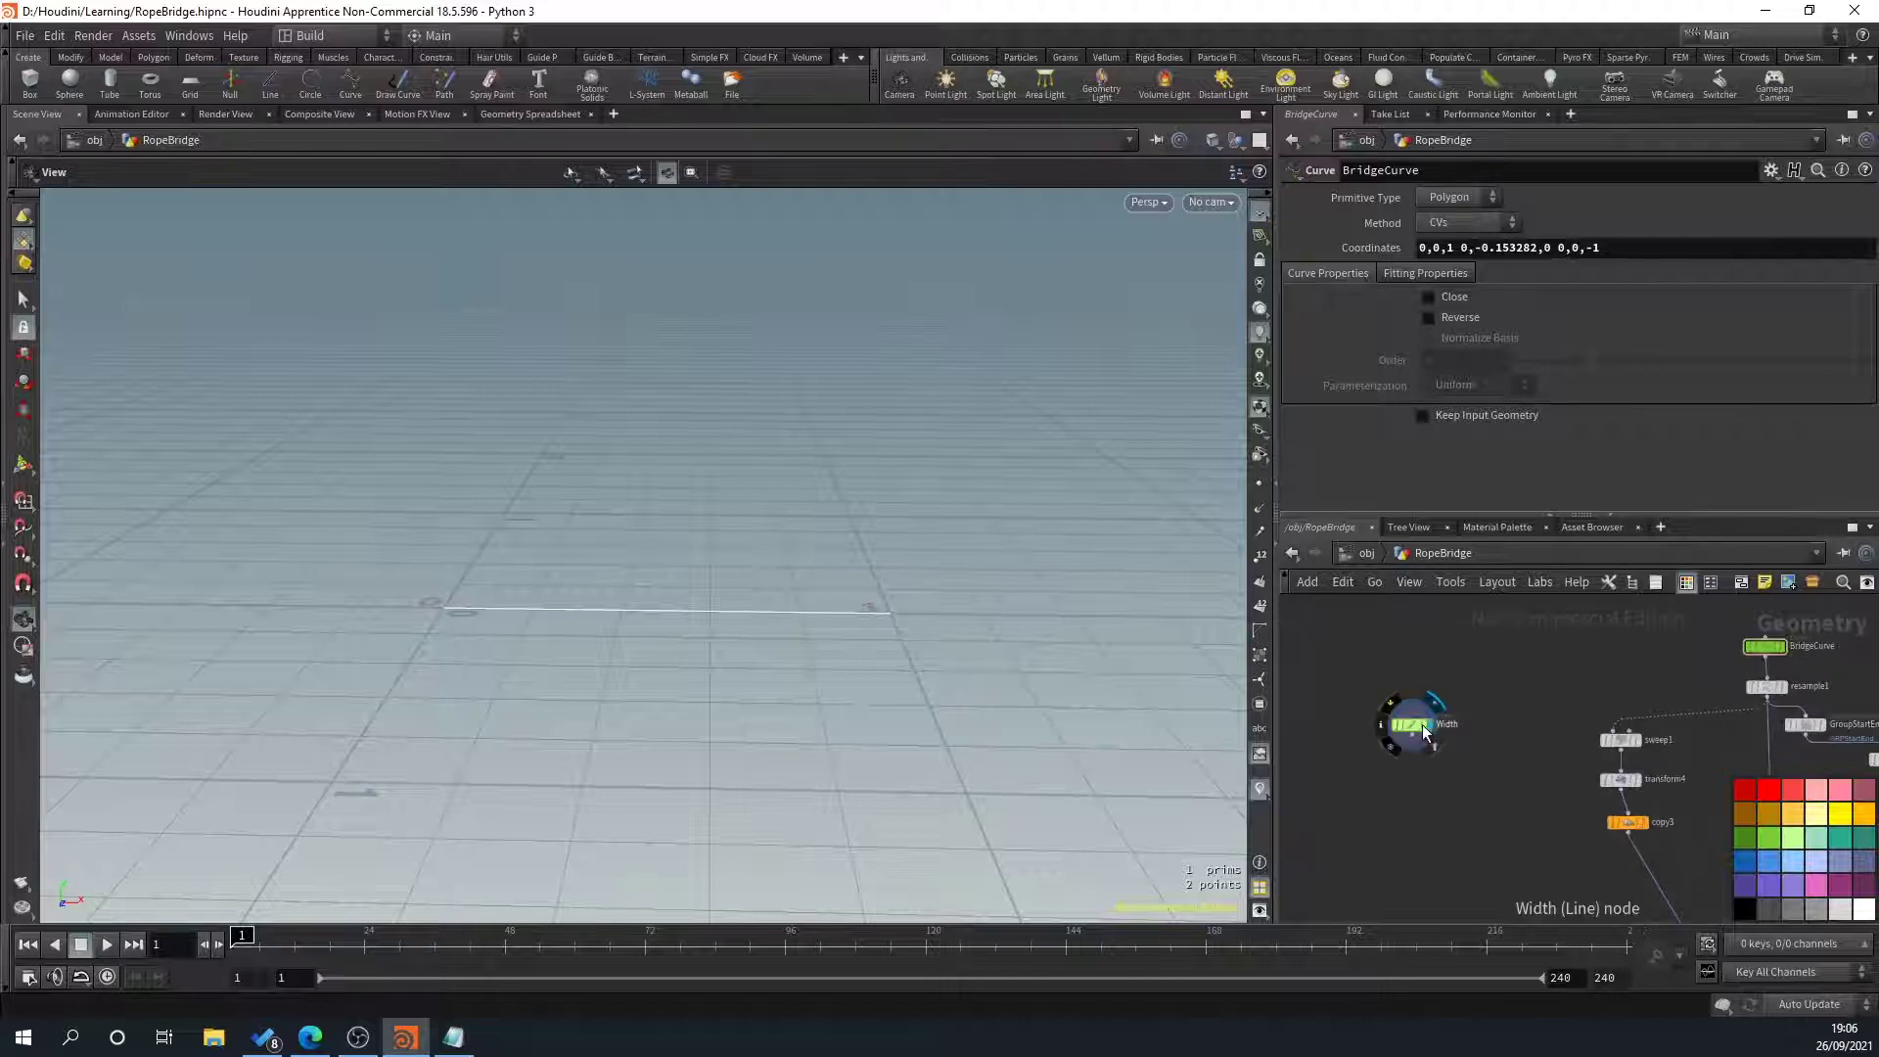
{"action": "left_click_drag", "start_coordinate": [1415, 731], "coordinate": [1423, 661]}
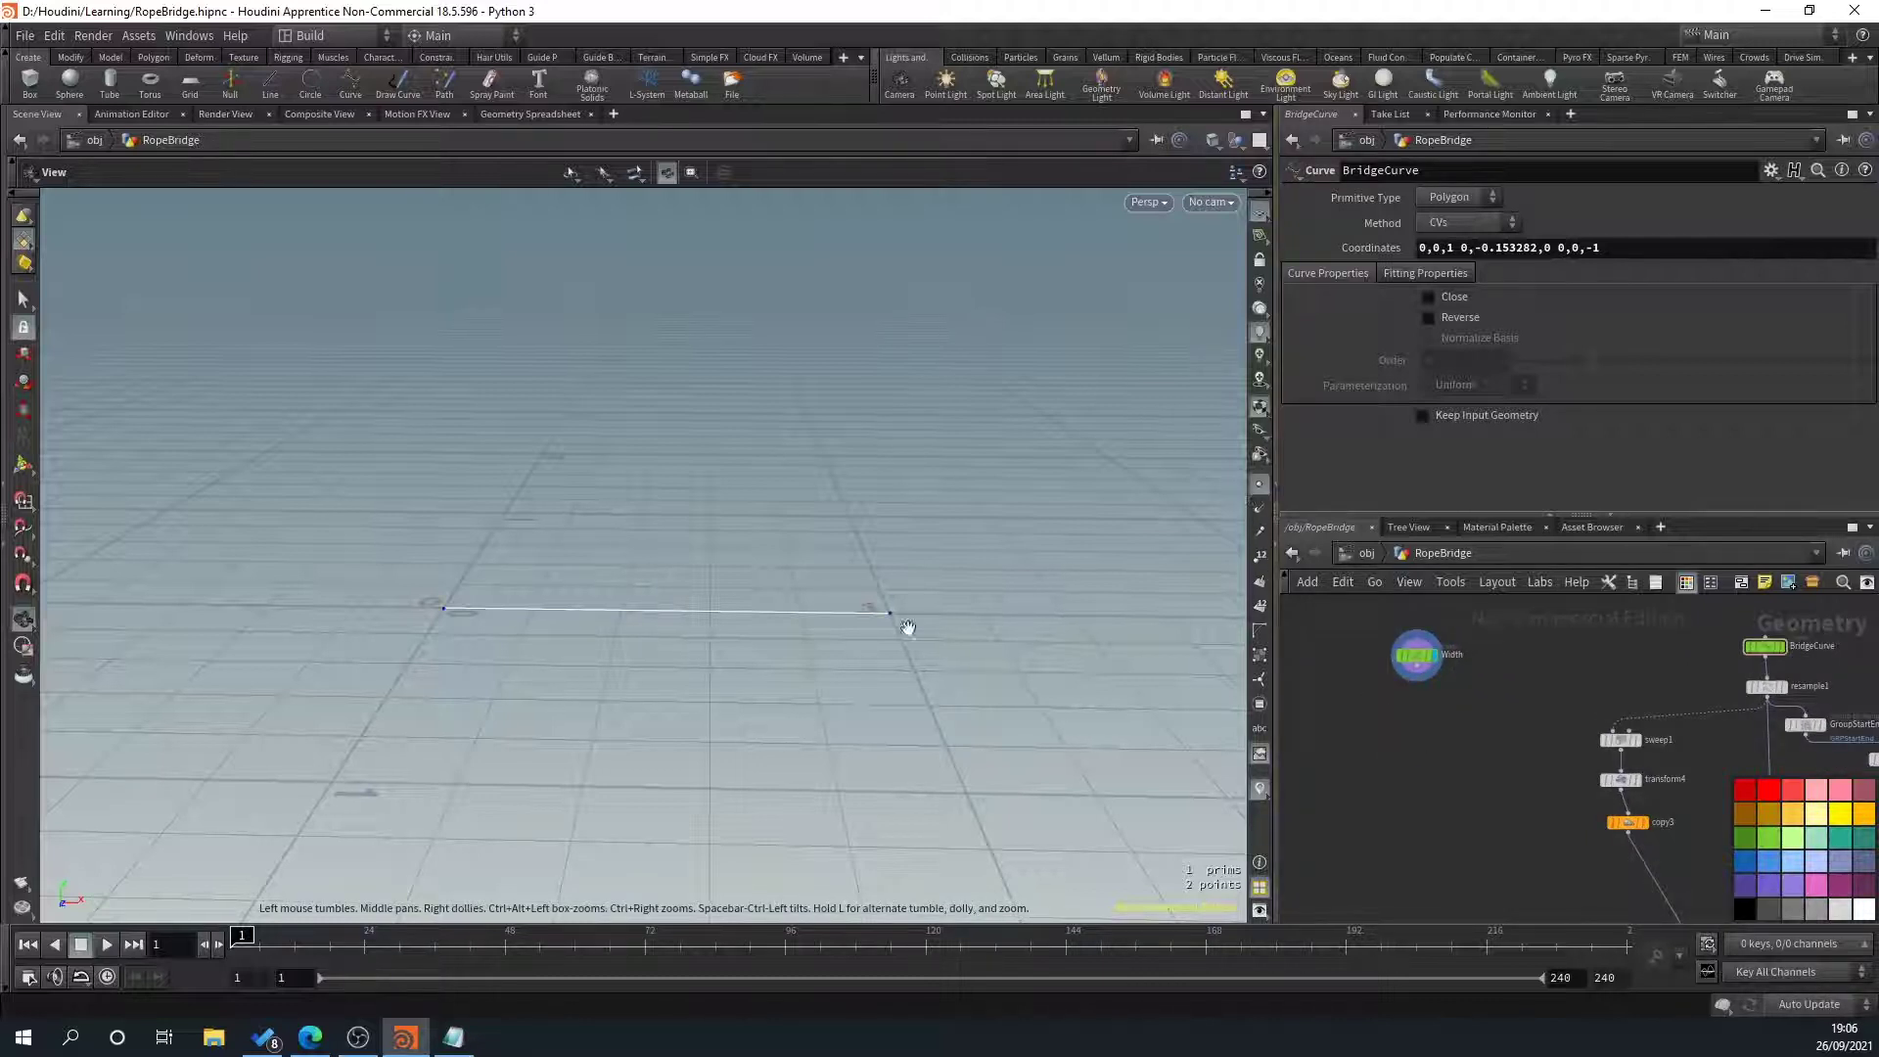
Add a Copy to Points node in the free area below the Width node
{"action": "scroll", "coordinate": [1472, 679], "scroll_direction": "down", "scroll_amount": 3}
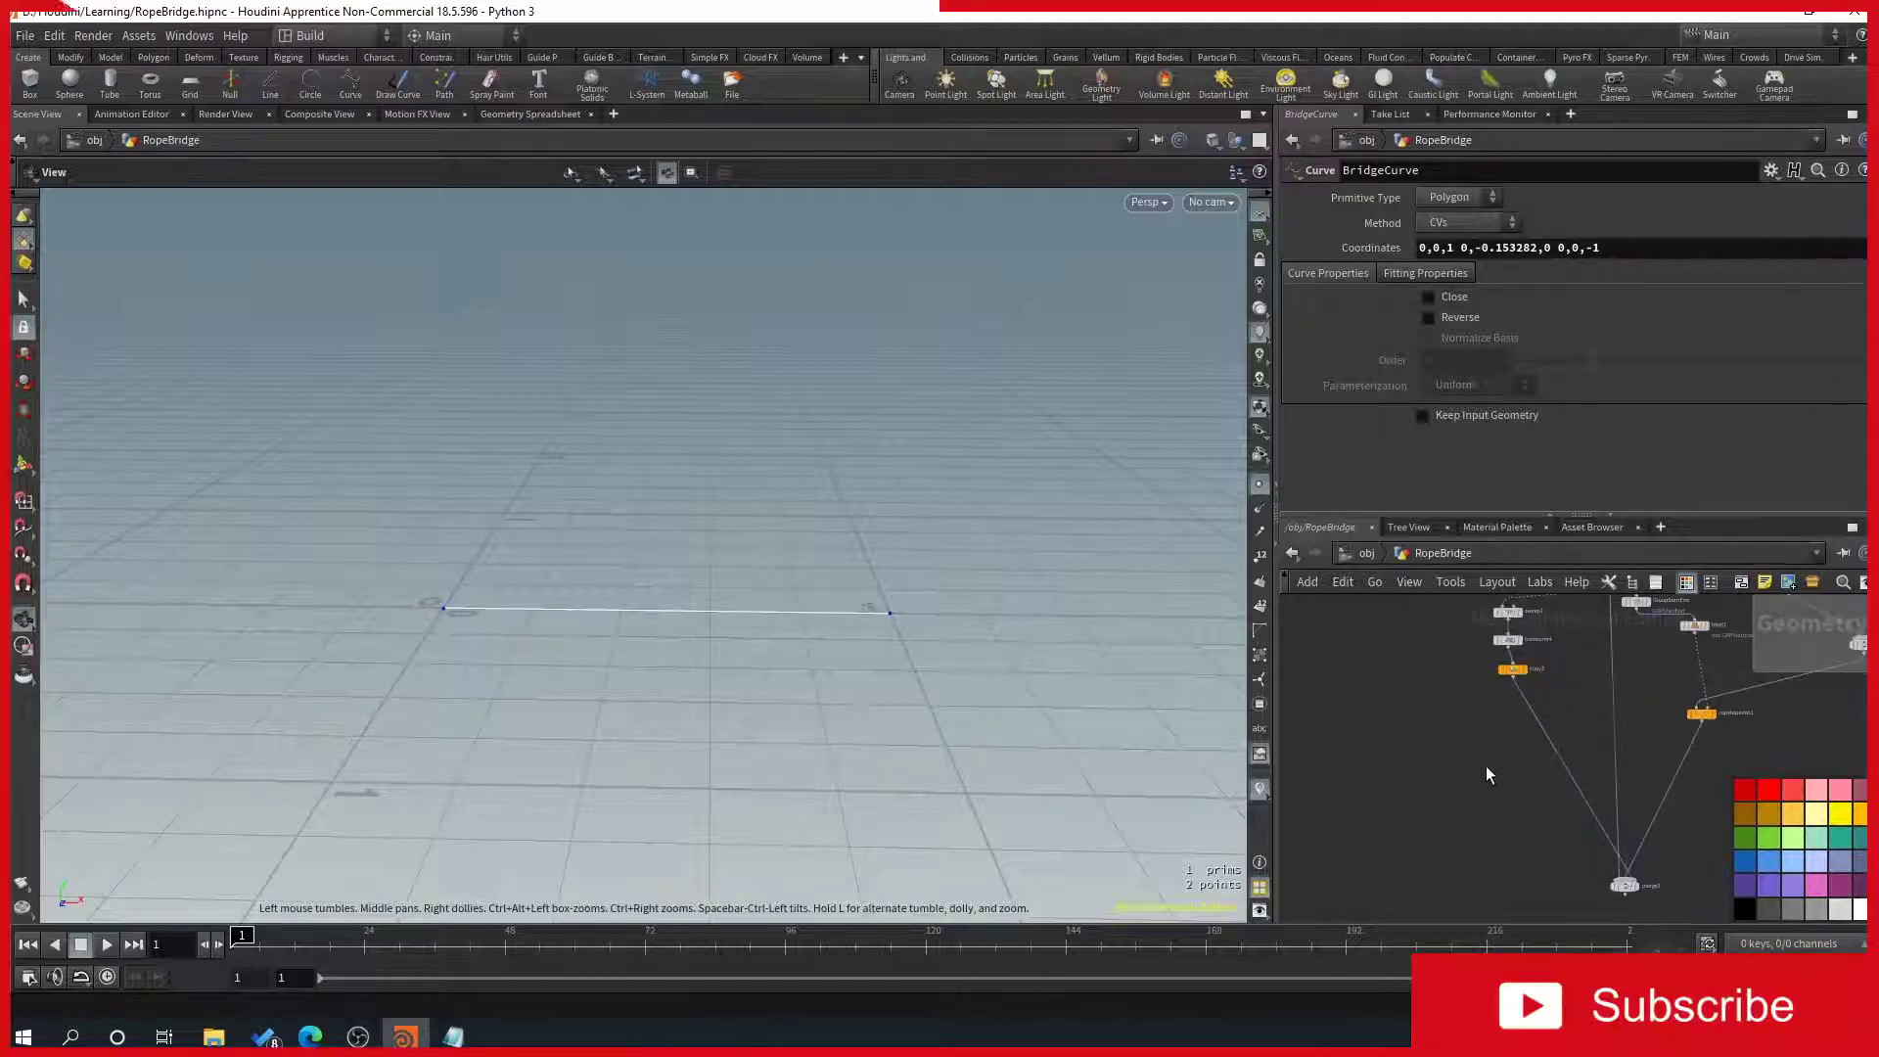
{"action": "key", "text": "Tab"}
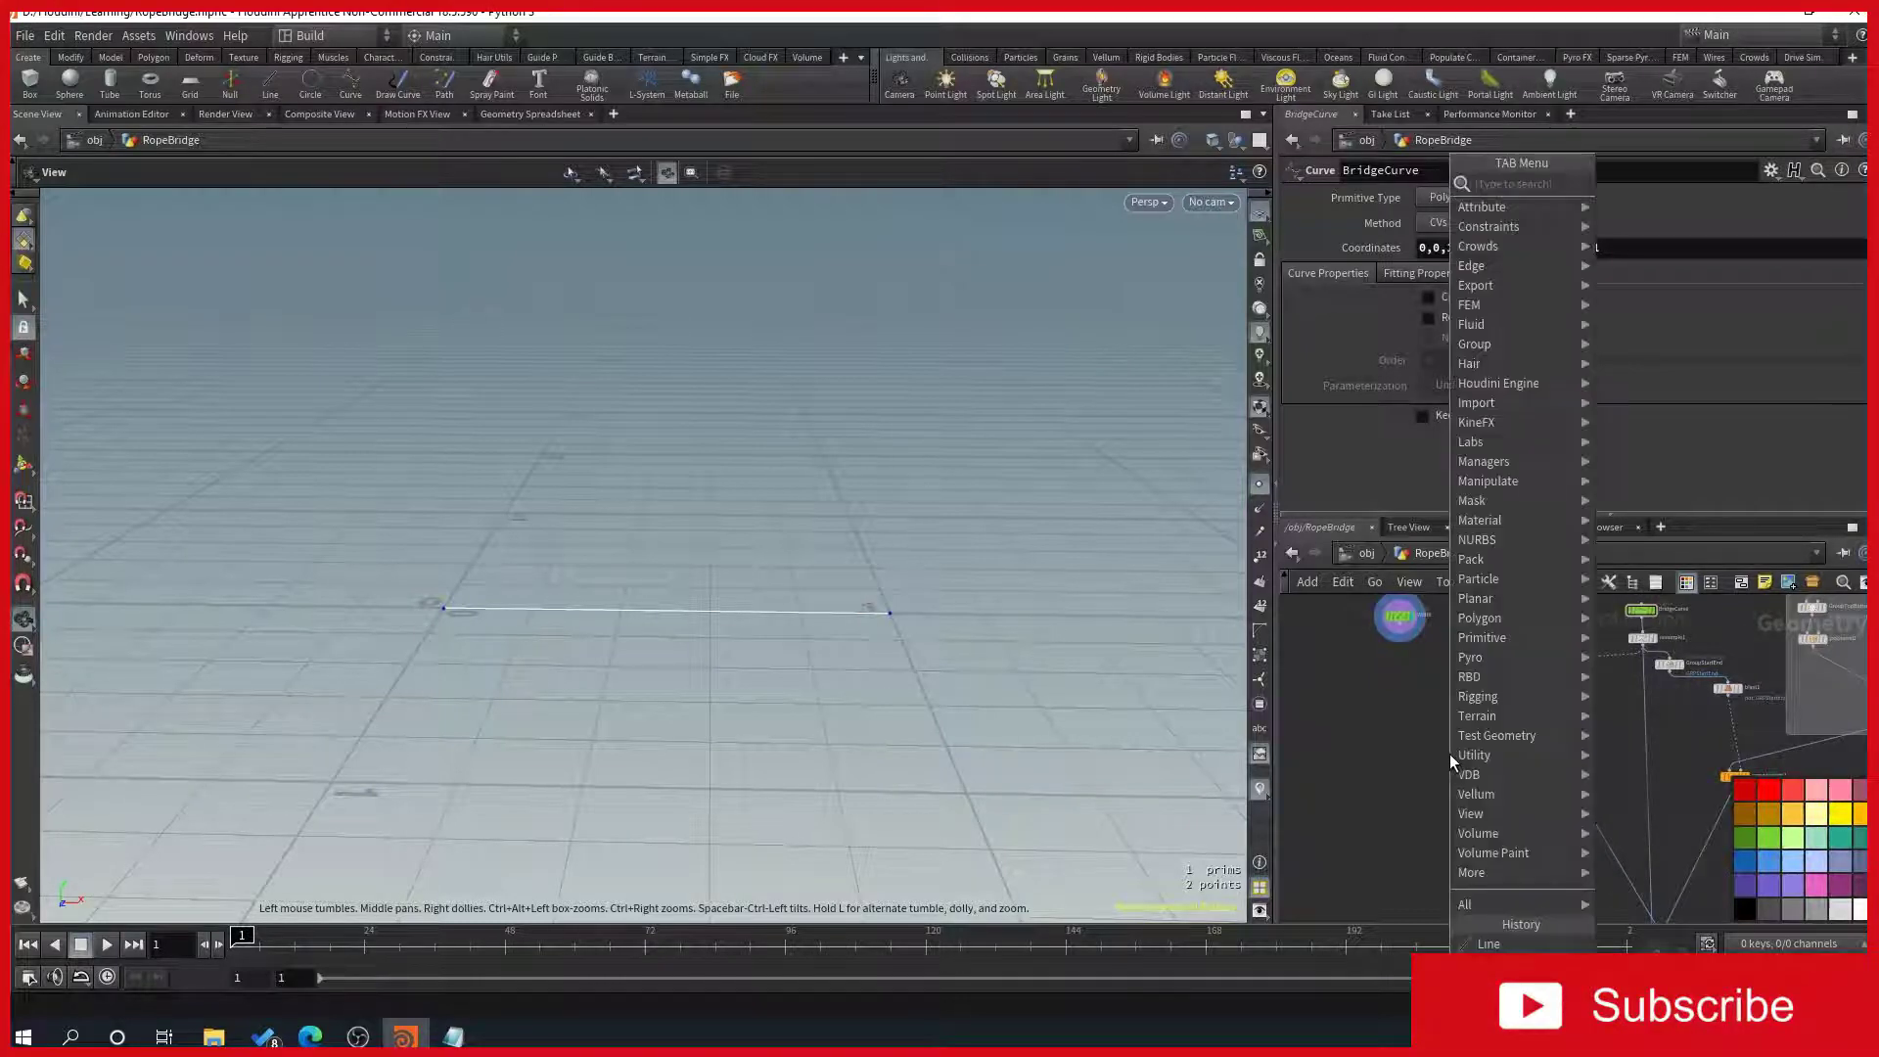
{"action": "type", "text": "copy to po"}
{"action": "key", "text": "Return"}
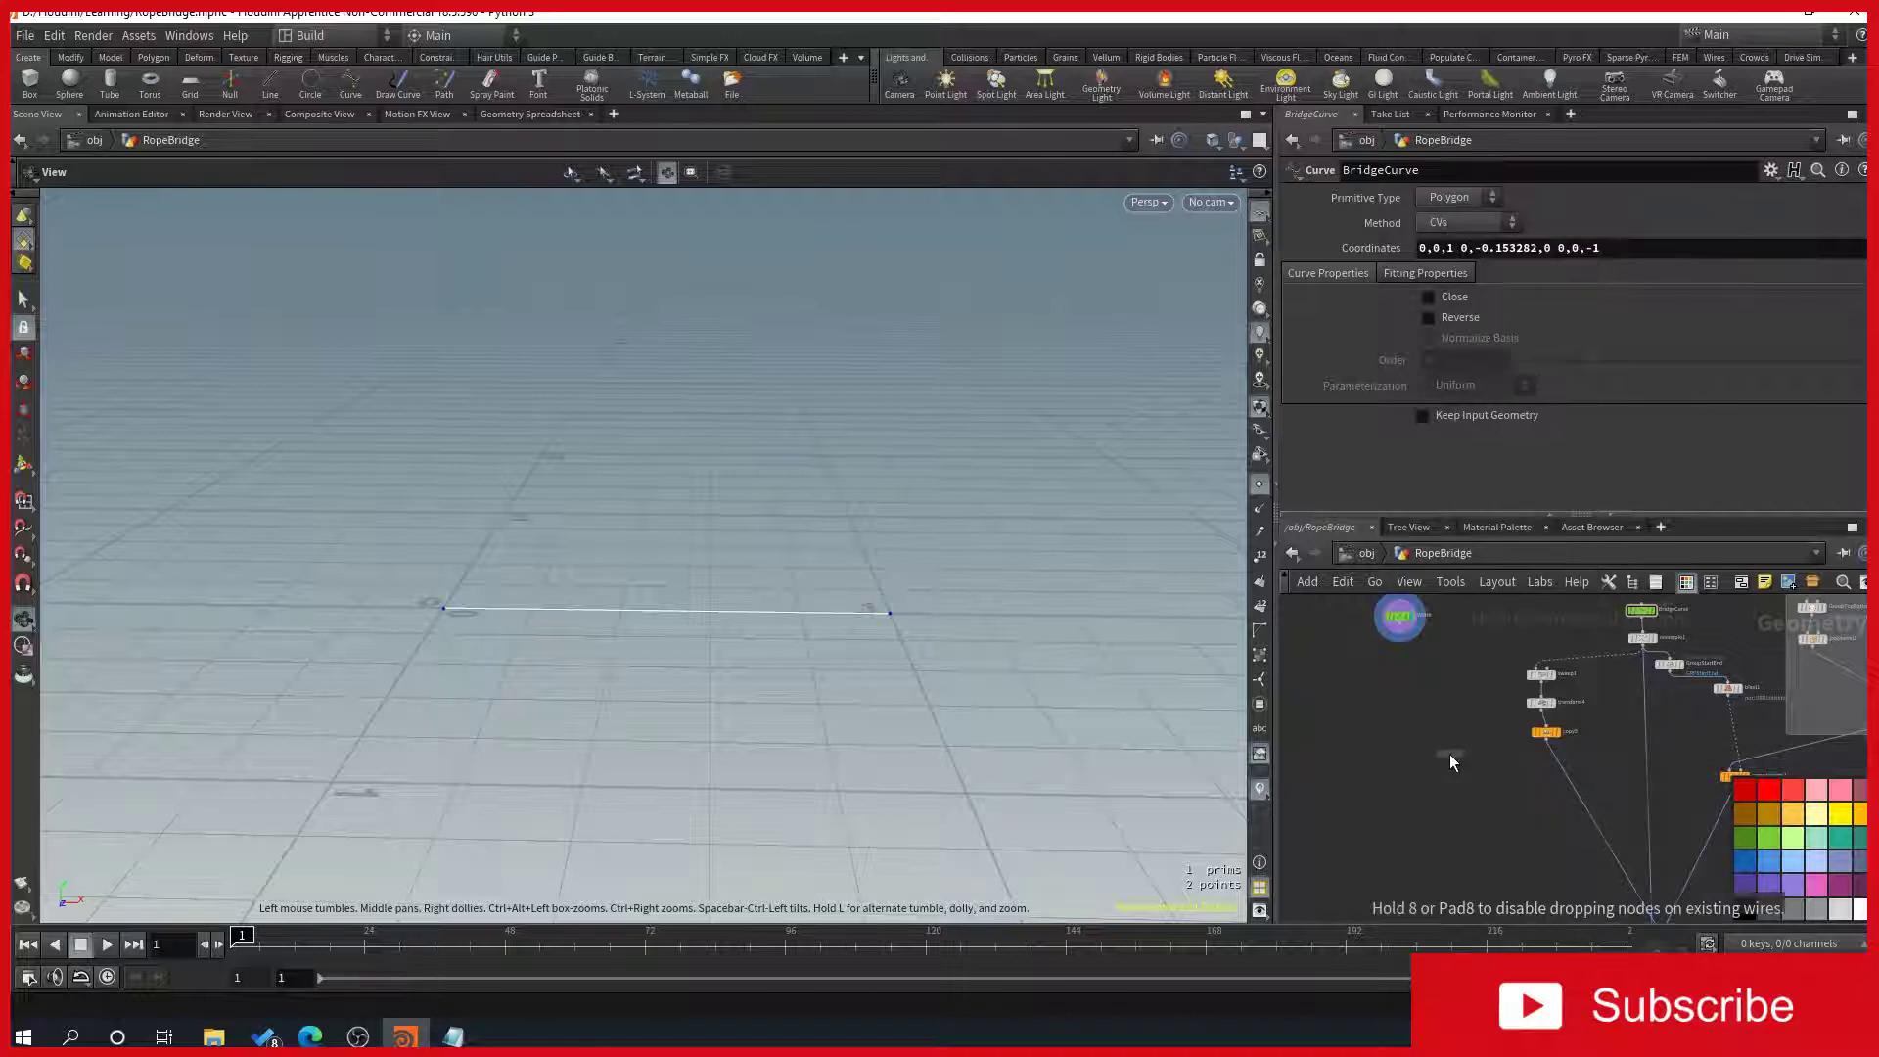
{"action": "left_click", "coordinate": [1477, 783]}
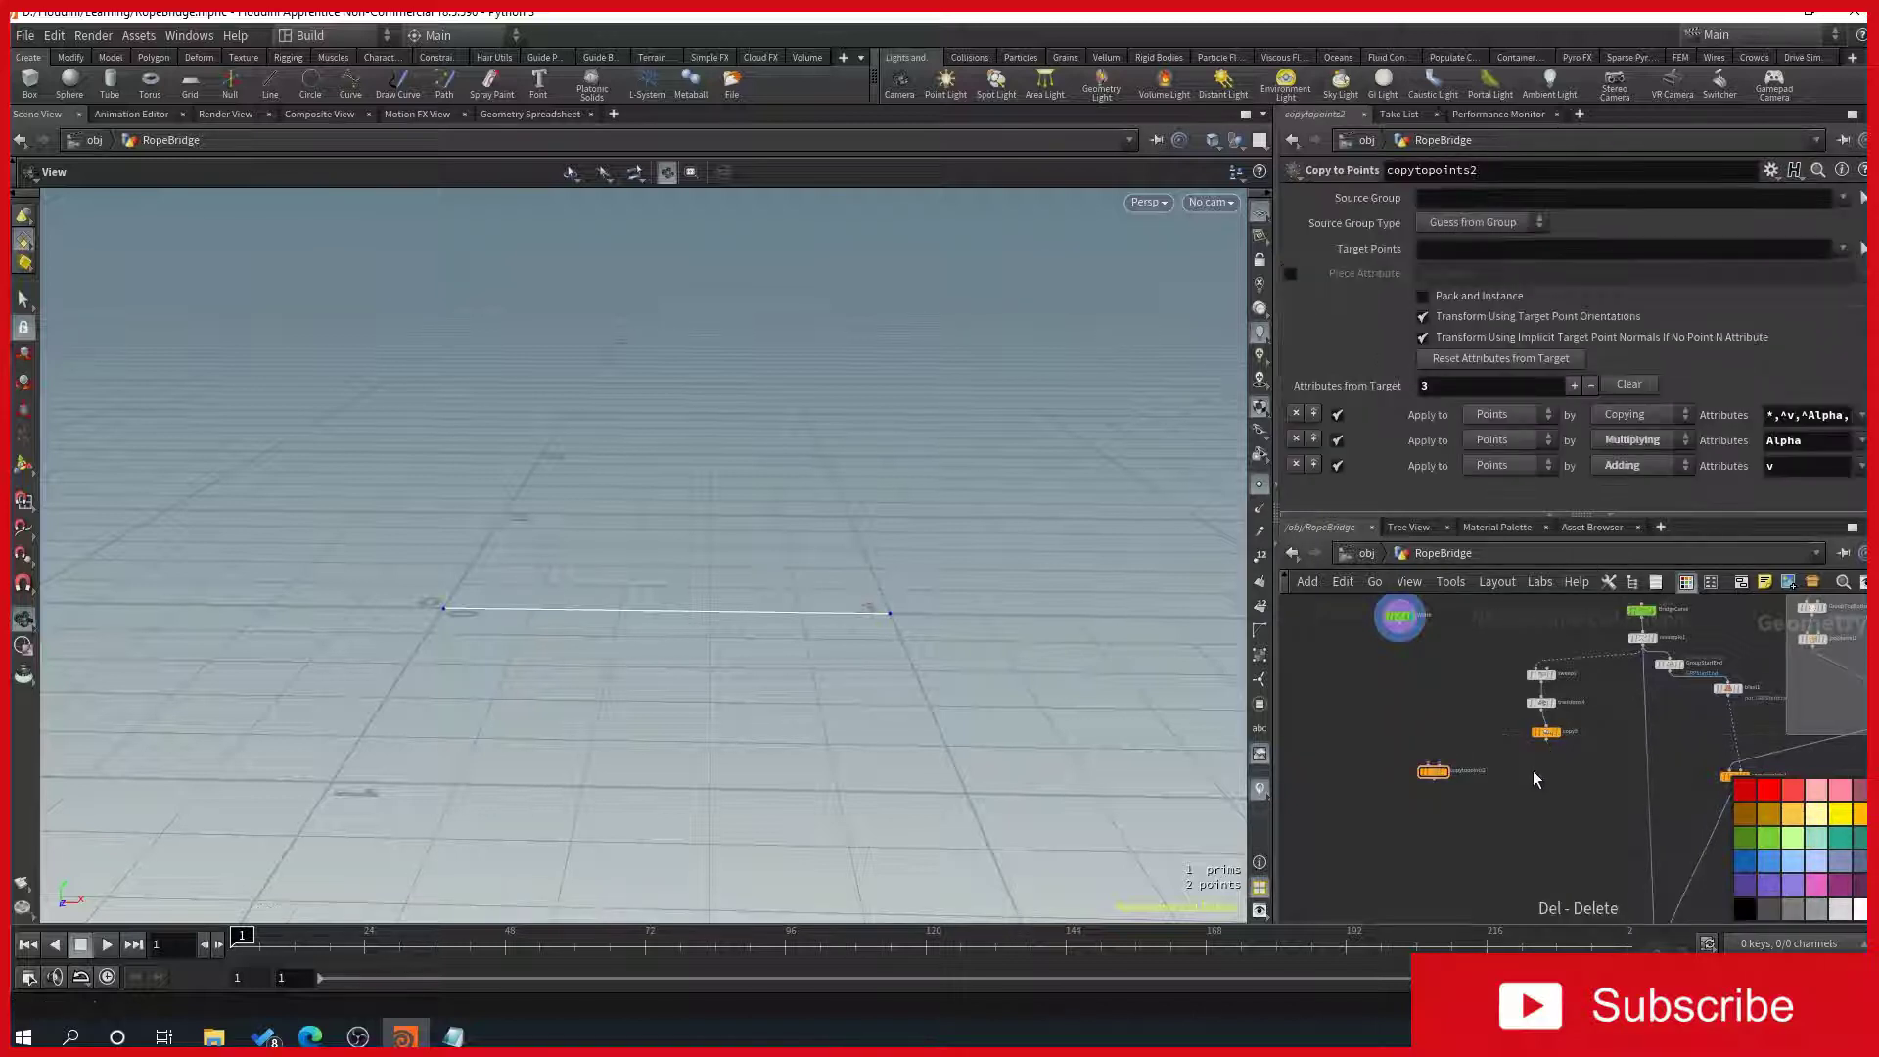
Wire copy3 as the geometry and Width as the target points of copytopoints2, and display the result
{"action": "scroll", "coordinate": [1547, 747], "scroll_direction": "up", "scroll_amount": 3}
{"action": "scroll", "coordinate": [1547, 747], "scroll_direction": "down", "scroll_amount": 1}
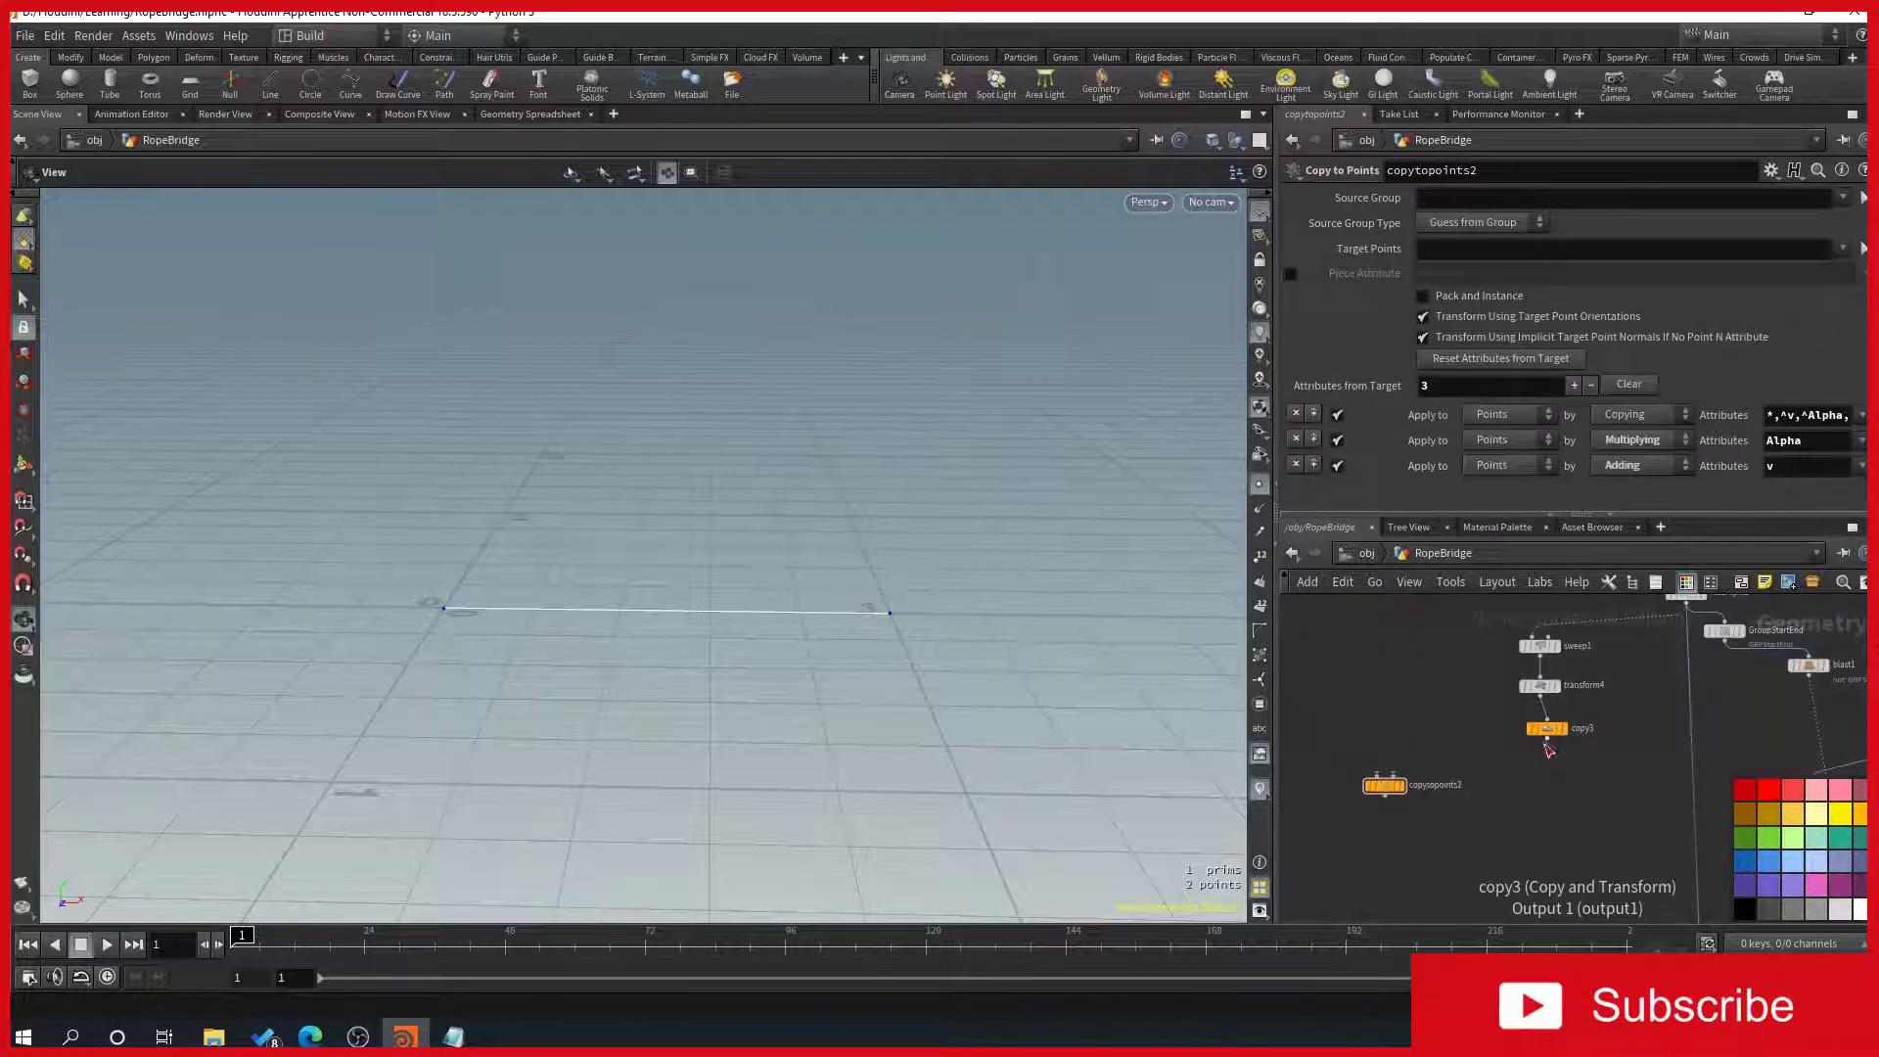
{"action": "middle_click_drag", "start_coordinate": [1457, 707], "coordinate": [1487, 755]}
{"action": "left_click_drag", "start_coordinate": [1370, 627], "coordinate": [1425, 820]}
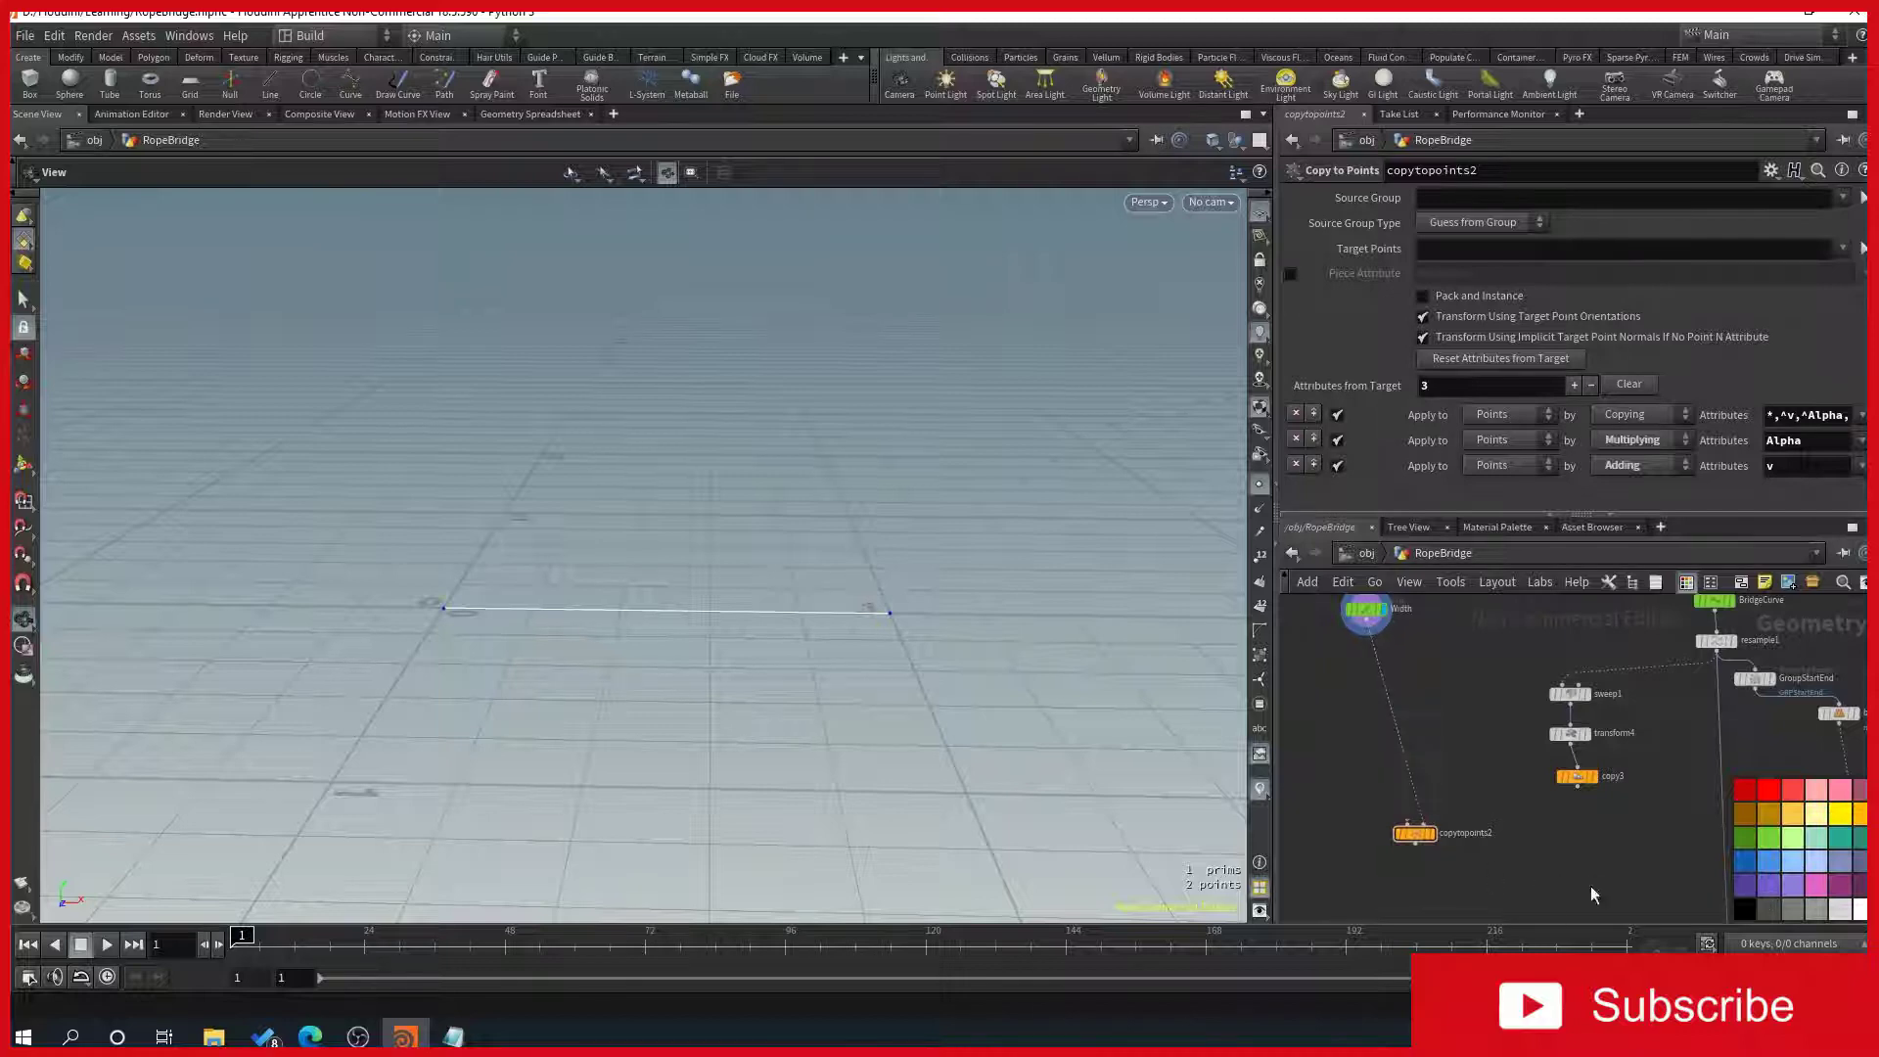
{"action": "left_click_drag", "start_coordinate": [1578, 789], "coordinate": [1417, 825]}
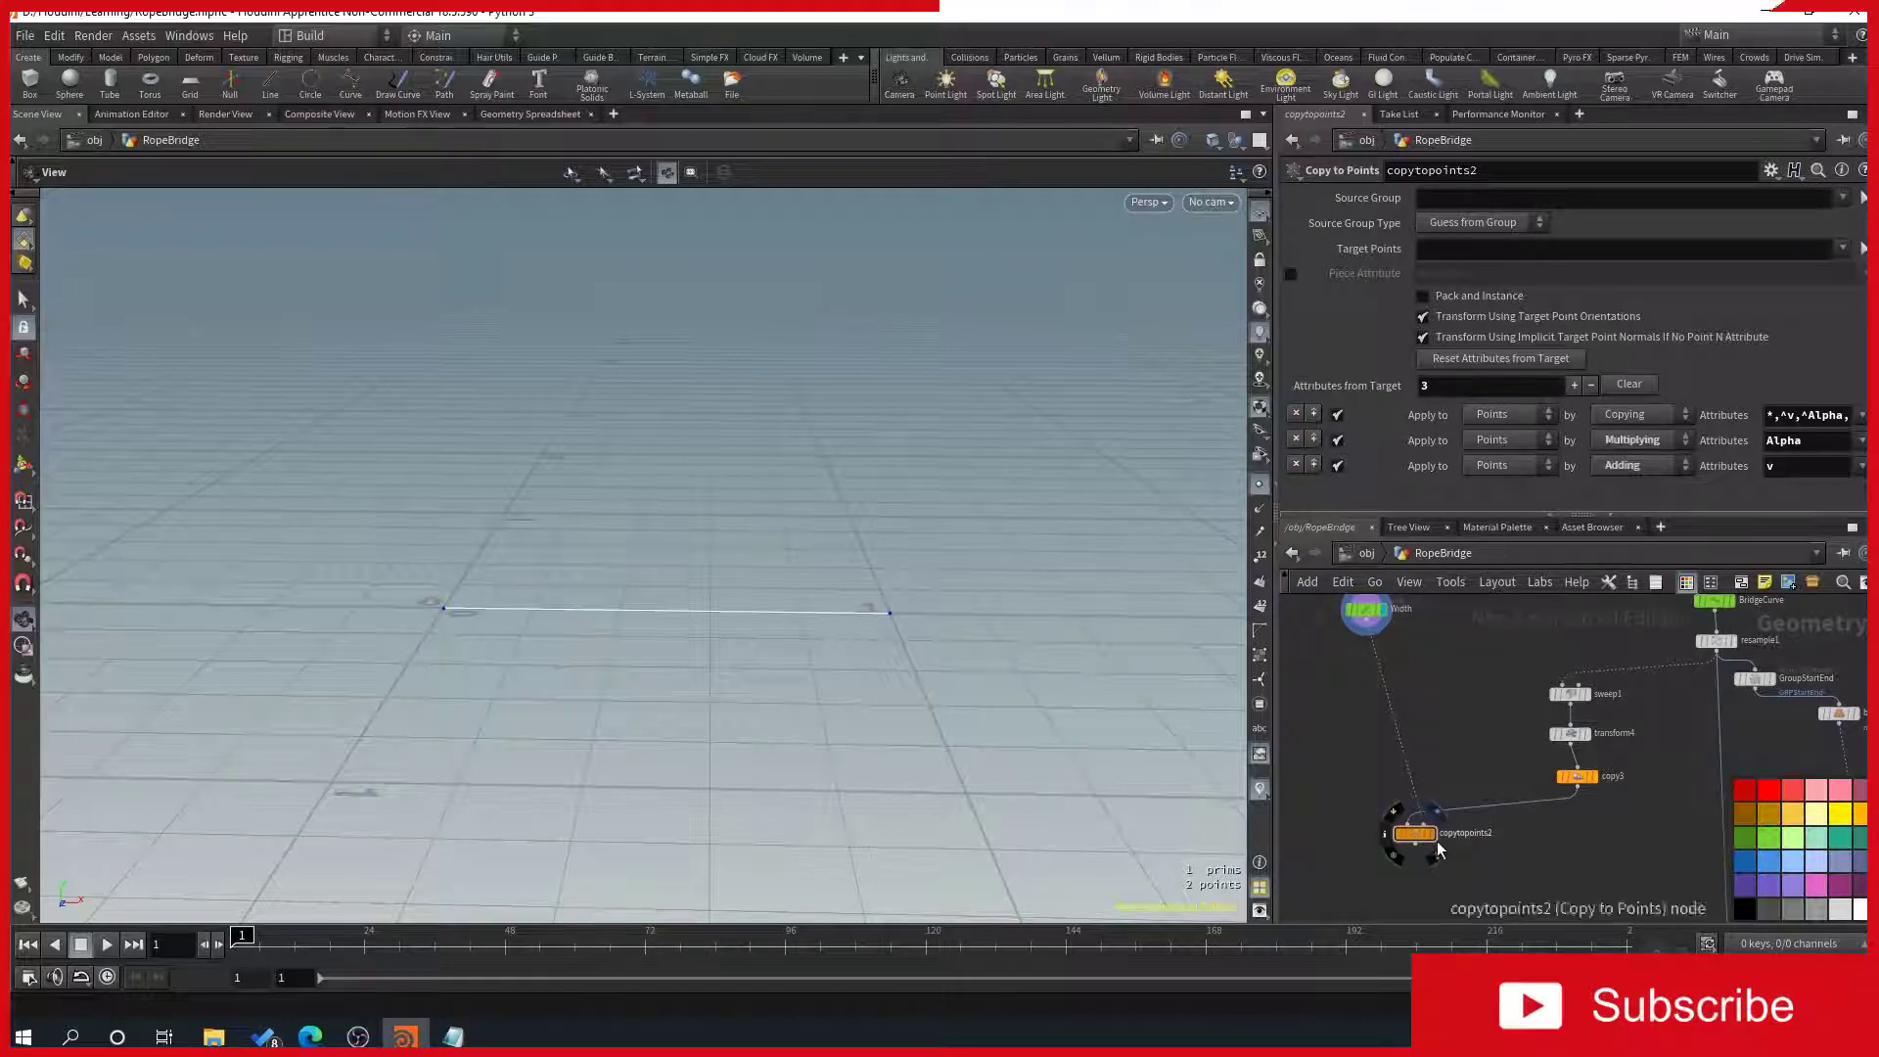
{"action": "left_click_drag", "start_coordinate": [836, 662], "coordinate": [781, 629]}
Connect copytopoints2 to merge3, then select merge3 and display its result
{"action": "scroll", "coordinate": [1578, 807], "scroll_direction": "down", "scroll_amount": 2}
{"action": "middle_click_drag", "start_coordinate": [1578, 807], "coordinate": [1522, 763]}
{"action": "middle_click_drag", "start_coordinate": [1489, 836], "coordinate": [1421, 761]}
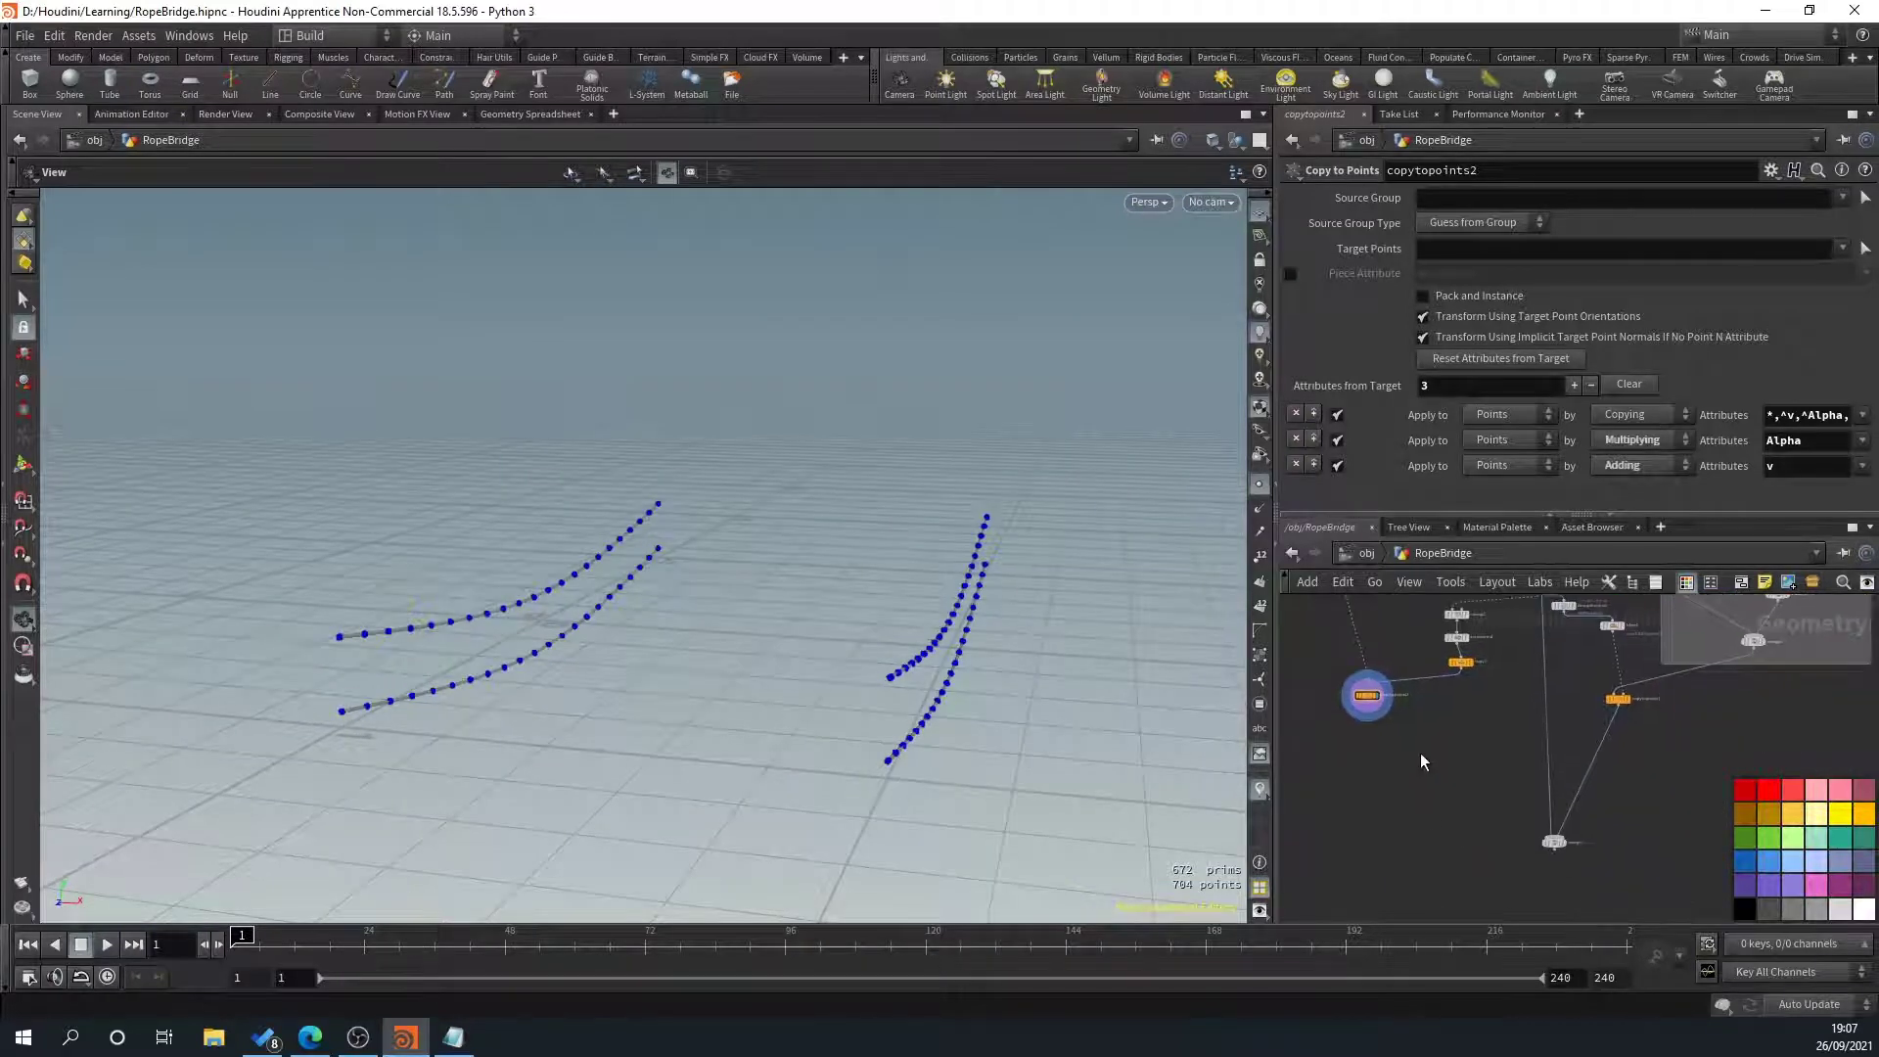
{"action": "scroll", "coordinate": [1372, 749], "scroll_direction": "up", "scroll_amount": 2}
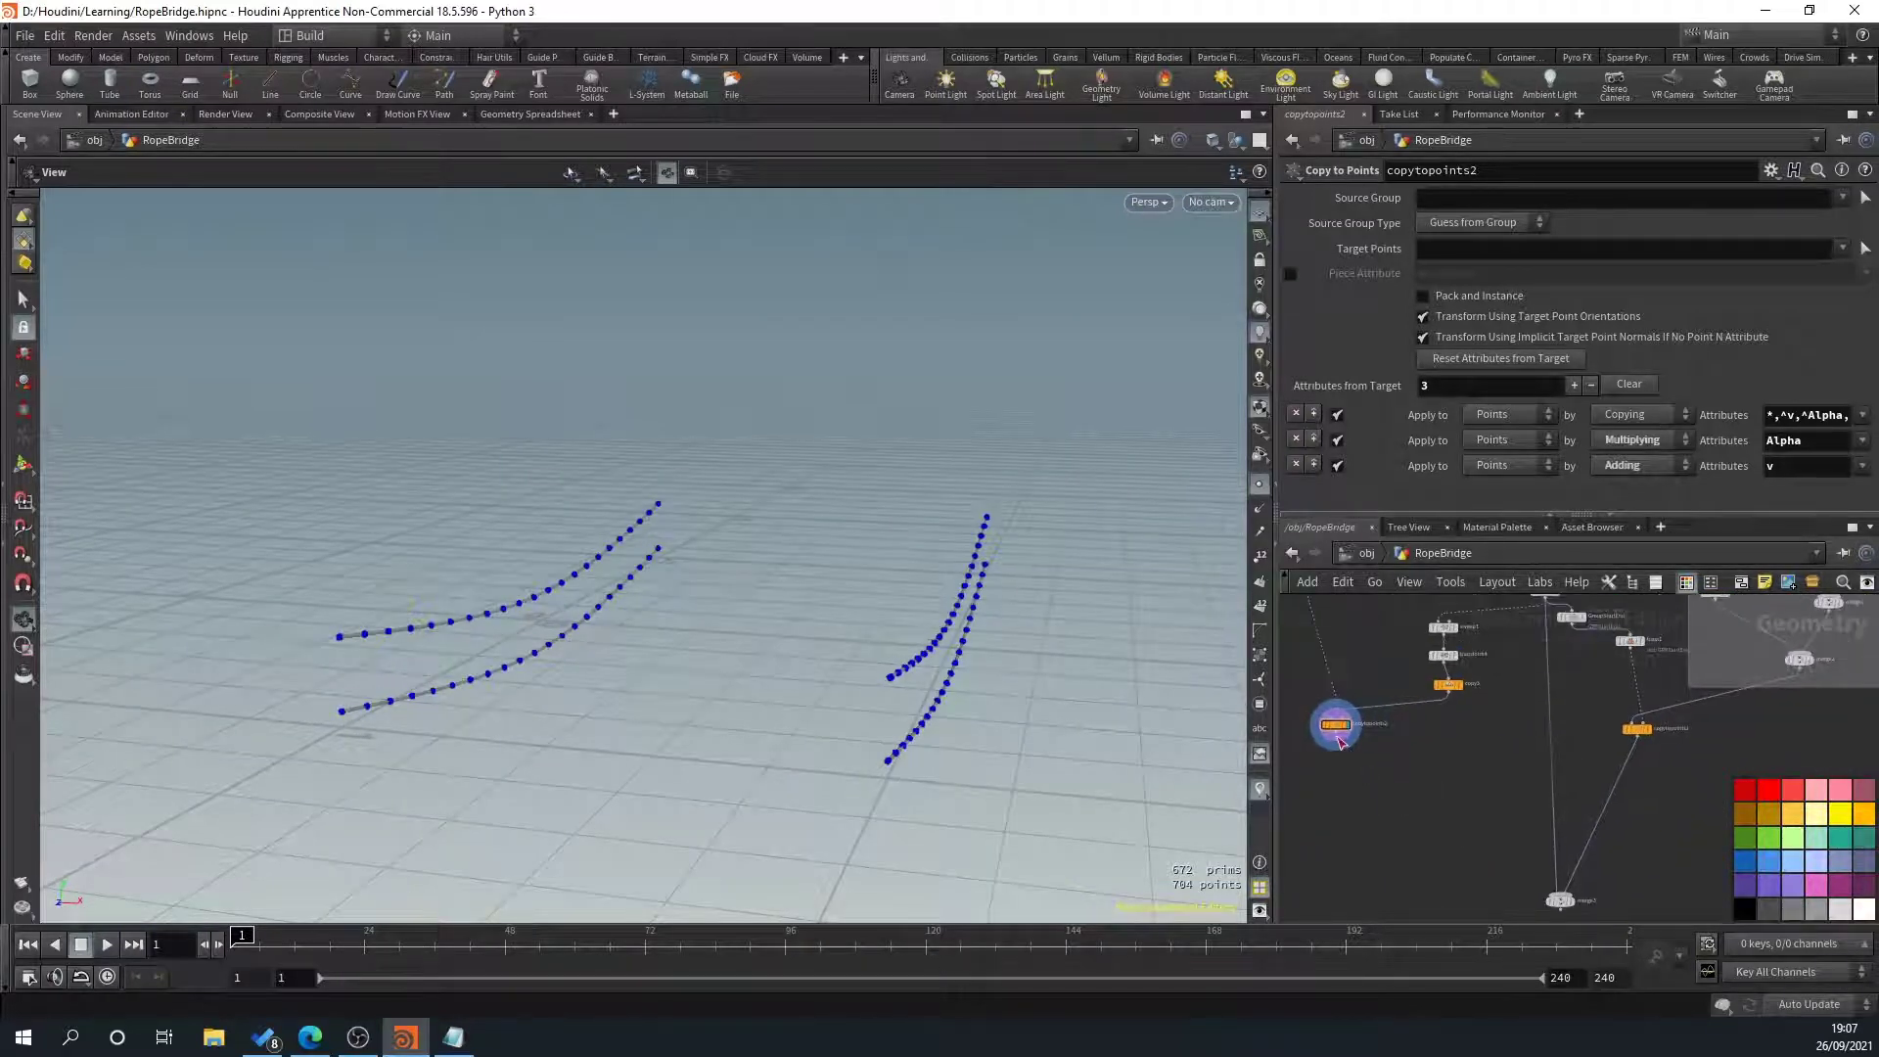
{"action": "left_click_drag", "start_coordinate": [1341, 741], "coordinate": [1562, 897]}
{"action": "scroll", "coordinate": [1564, 881], "scroll_direction": "up", "scroll_amount": 3}
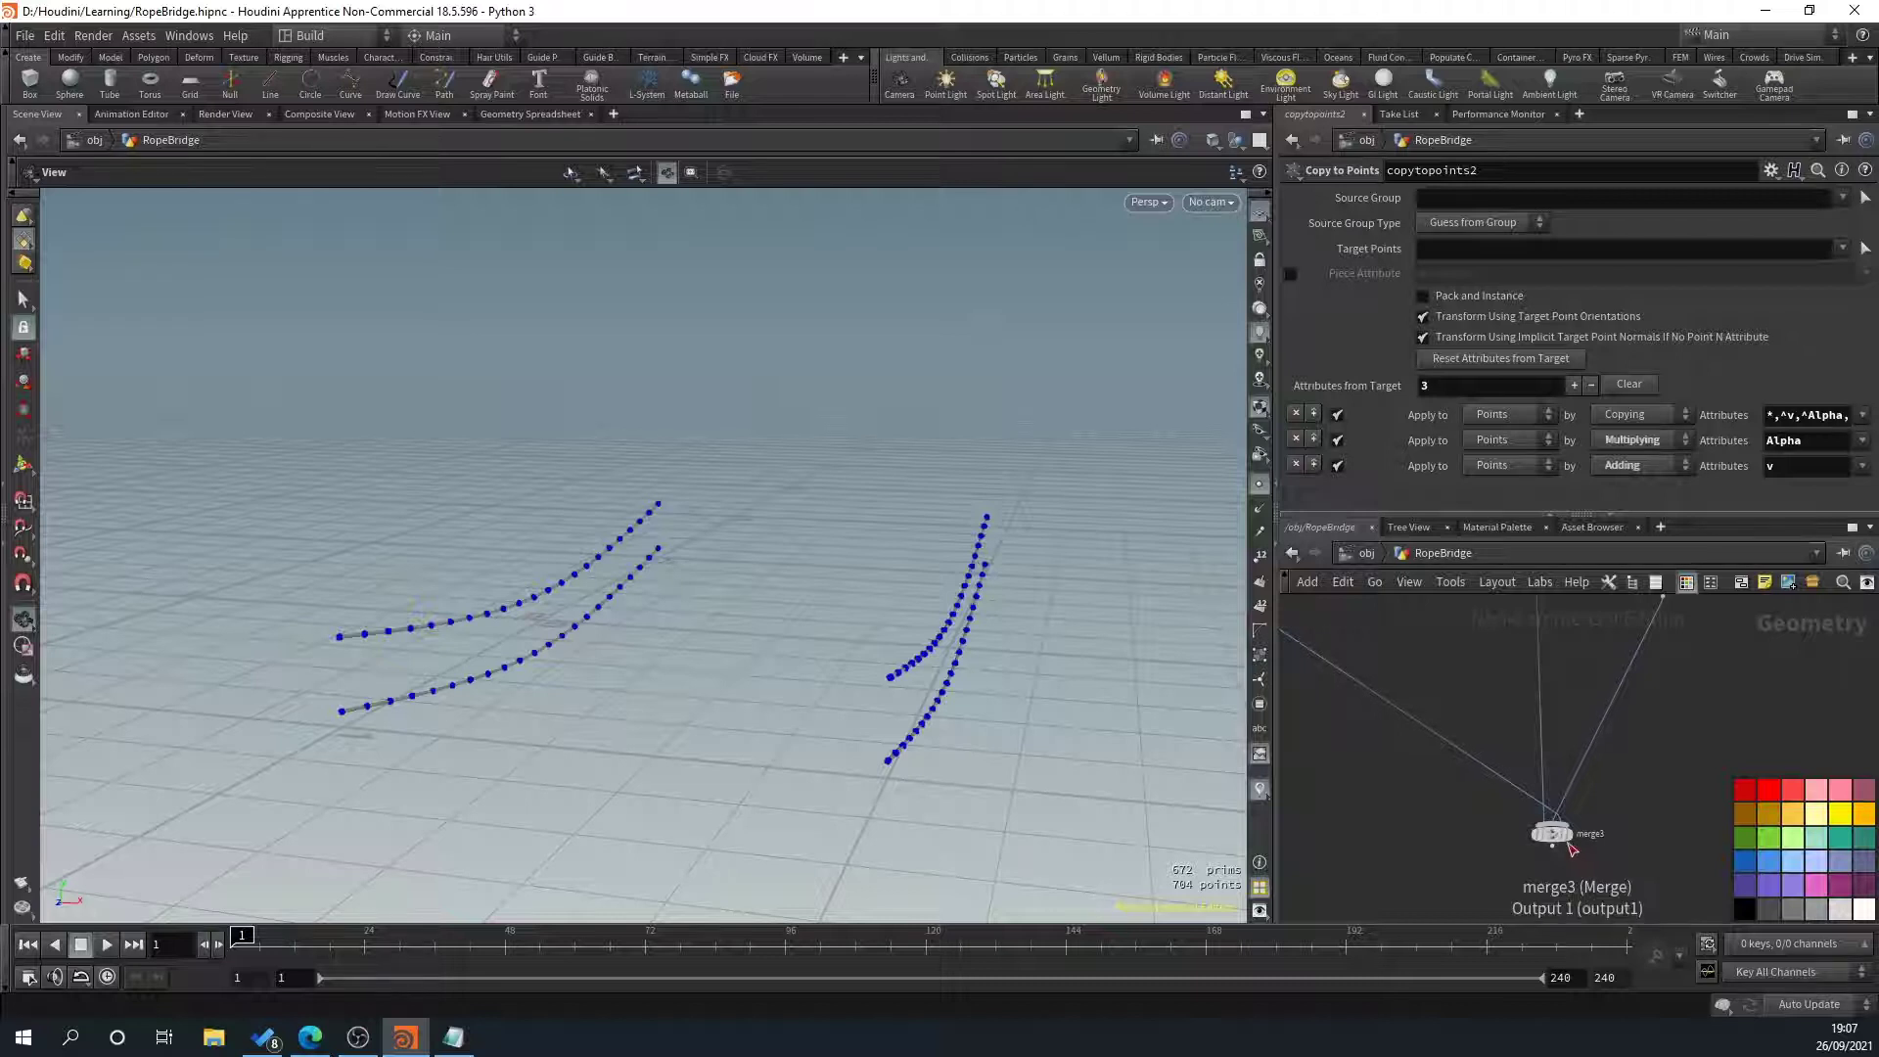
{"action": "left_click", "coordinate": [1571, 824]}
{"action": "left_click", "coordinate": [1553, 834]}
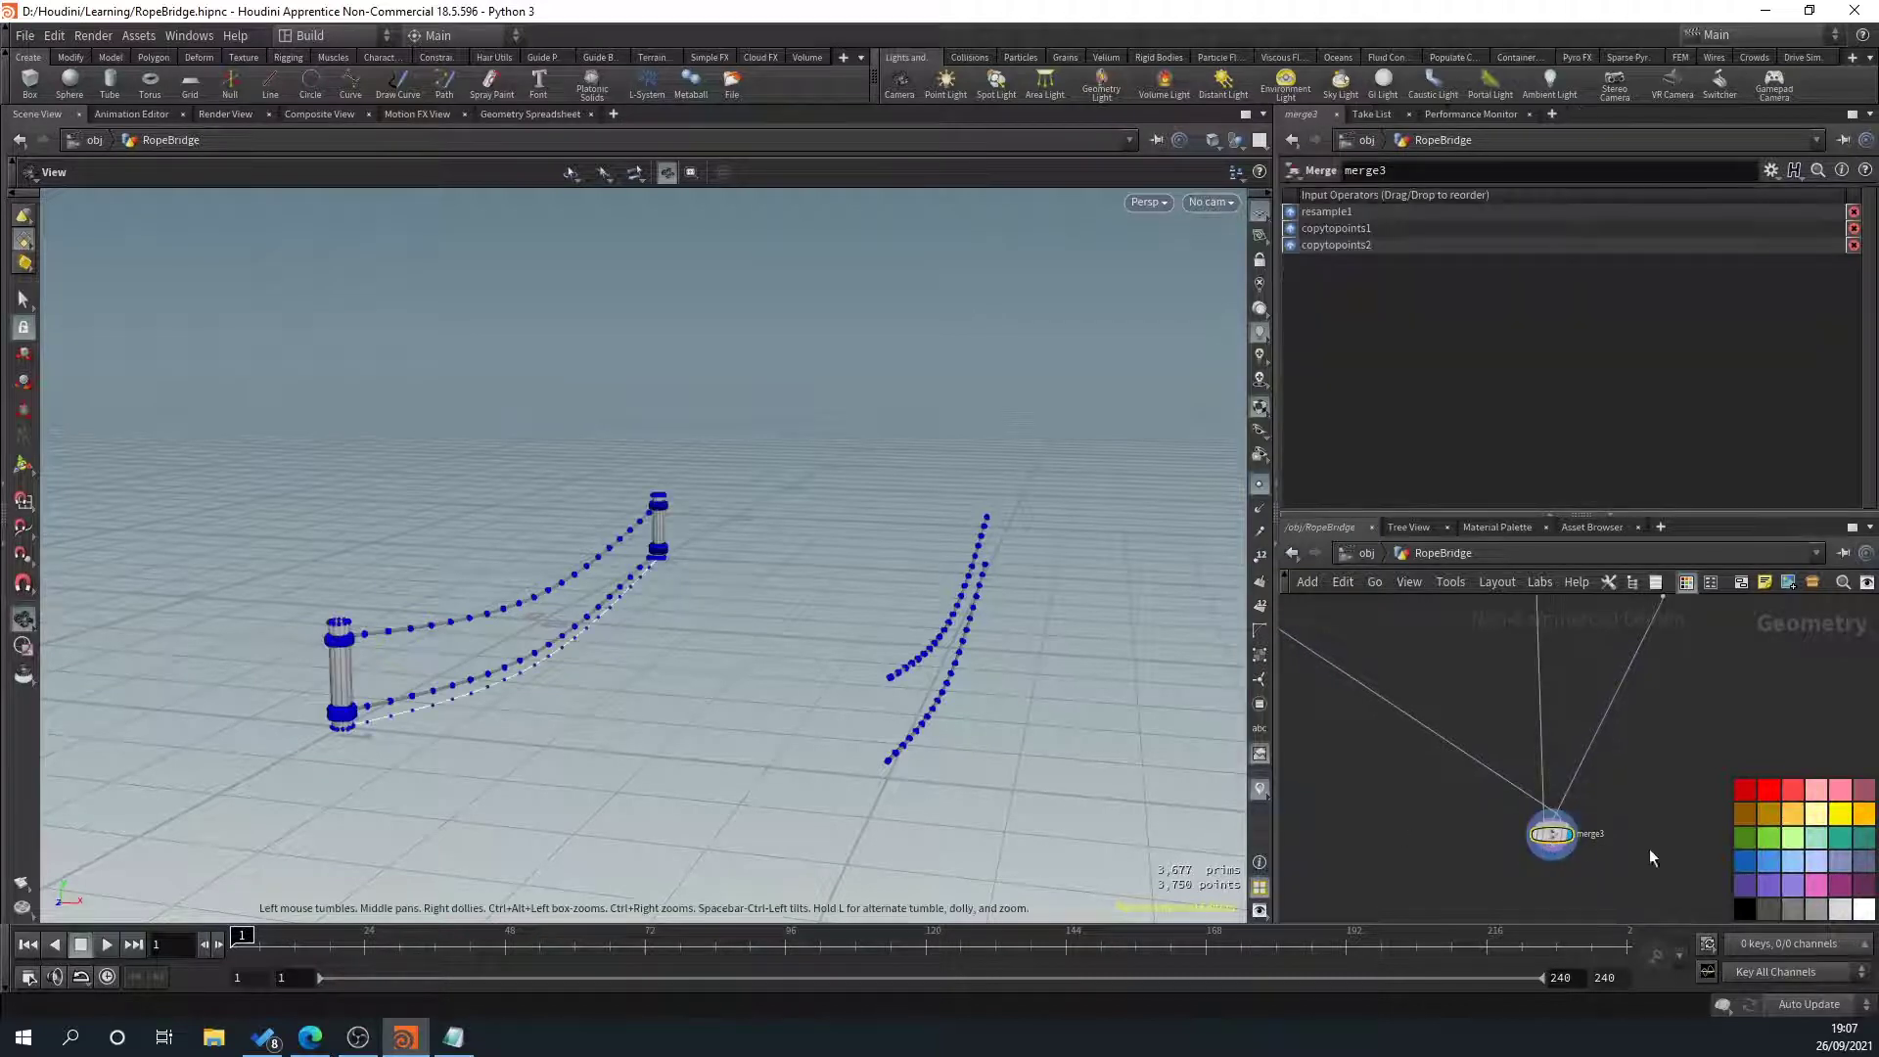
Delete the wire from copytopoints2 to merge3 and move copytopoints2 lower in the network
{"action": "middle_click_drag", "start_coordinate": [1558, 737], "coordinate": [1610, 857]}
{"action": "scroll", "coordinate": [1609, 854], "scroll_direction": "down", "scroll_amount": 2}
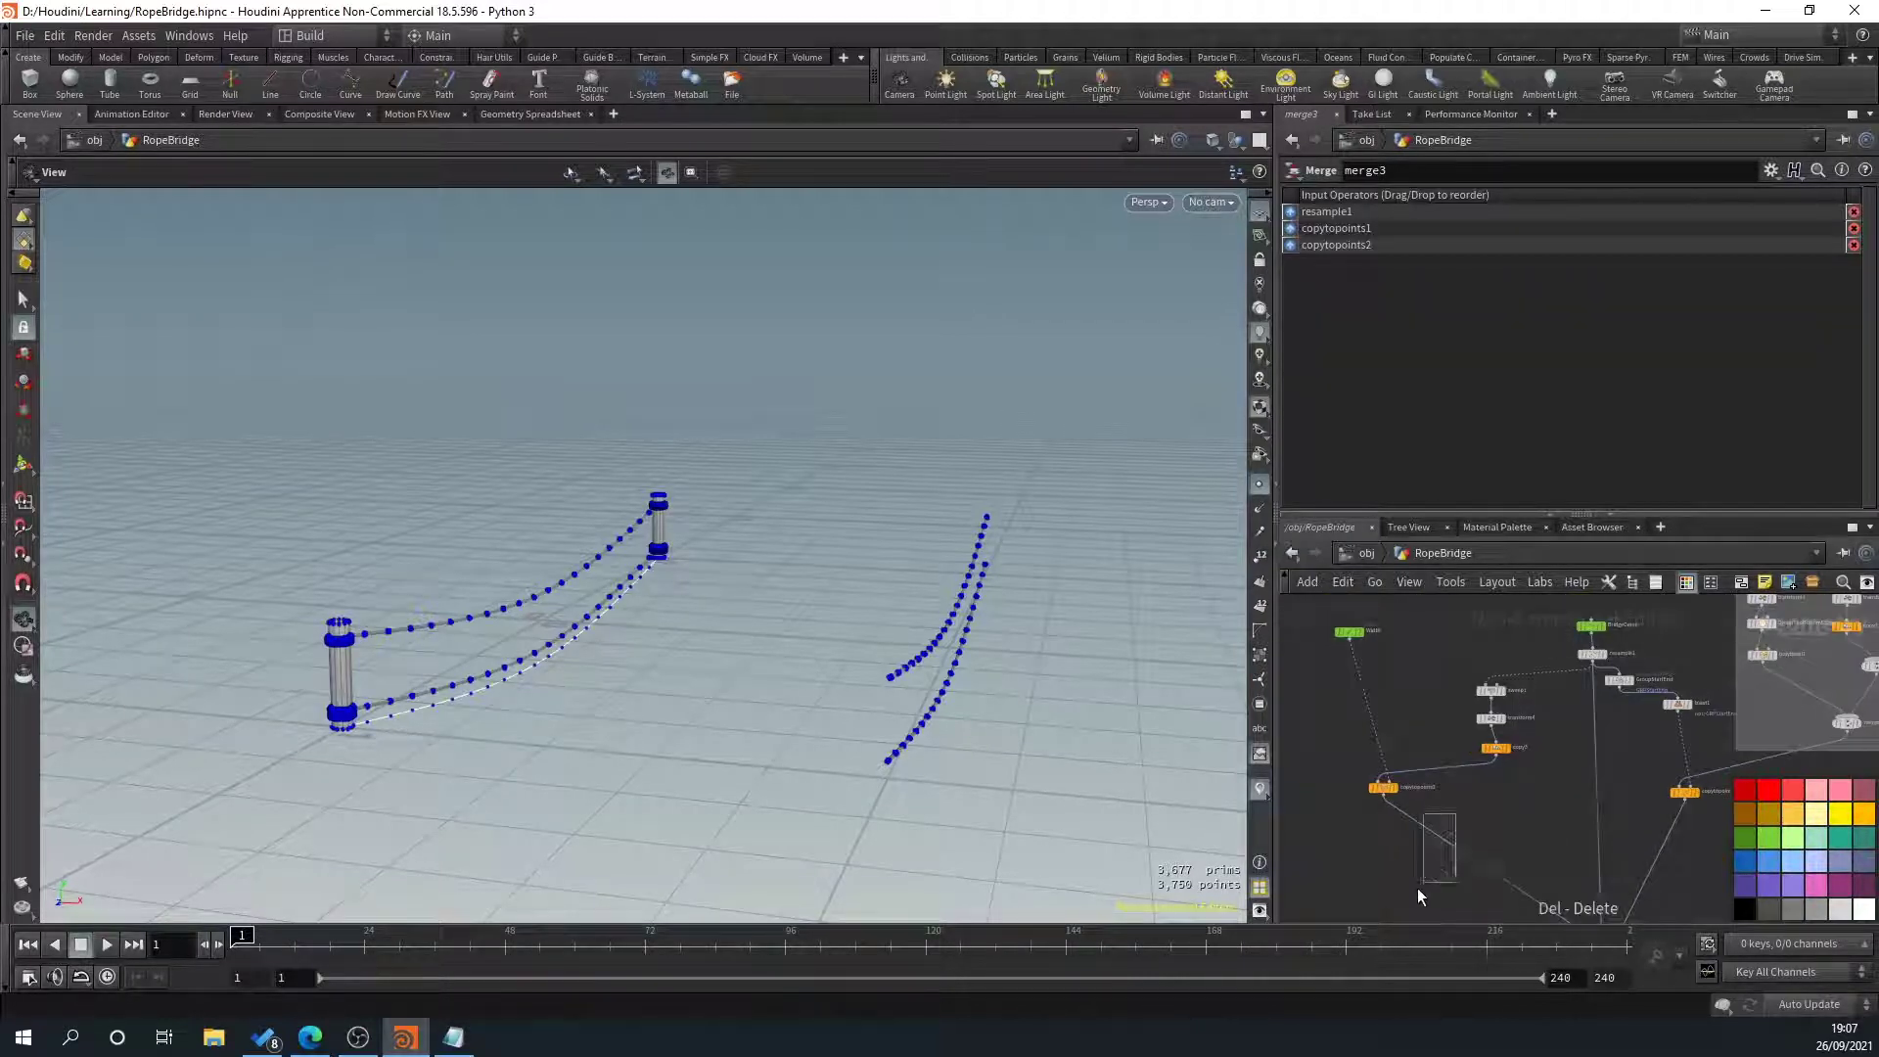
{"action": "key", "text": "Delete"}
{"action": "middle_click_drag", "start_coordinate": [1530, 845], "coordinate": [1499, 837]}
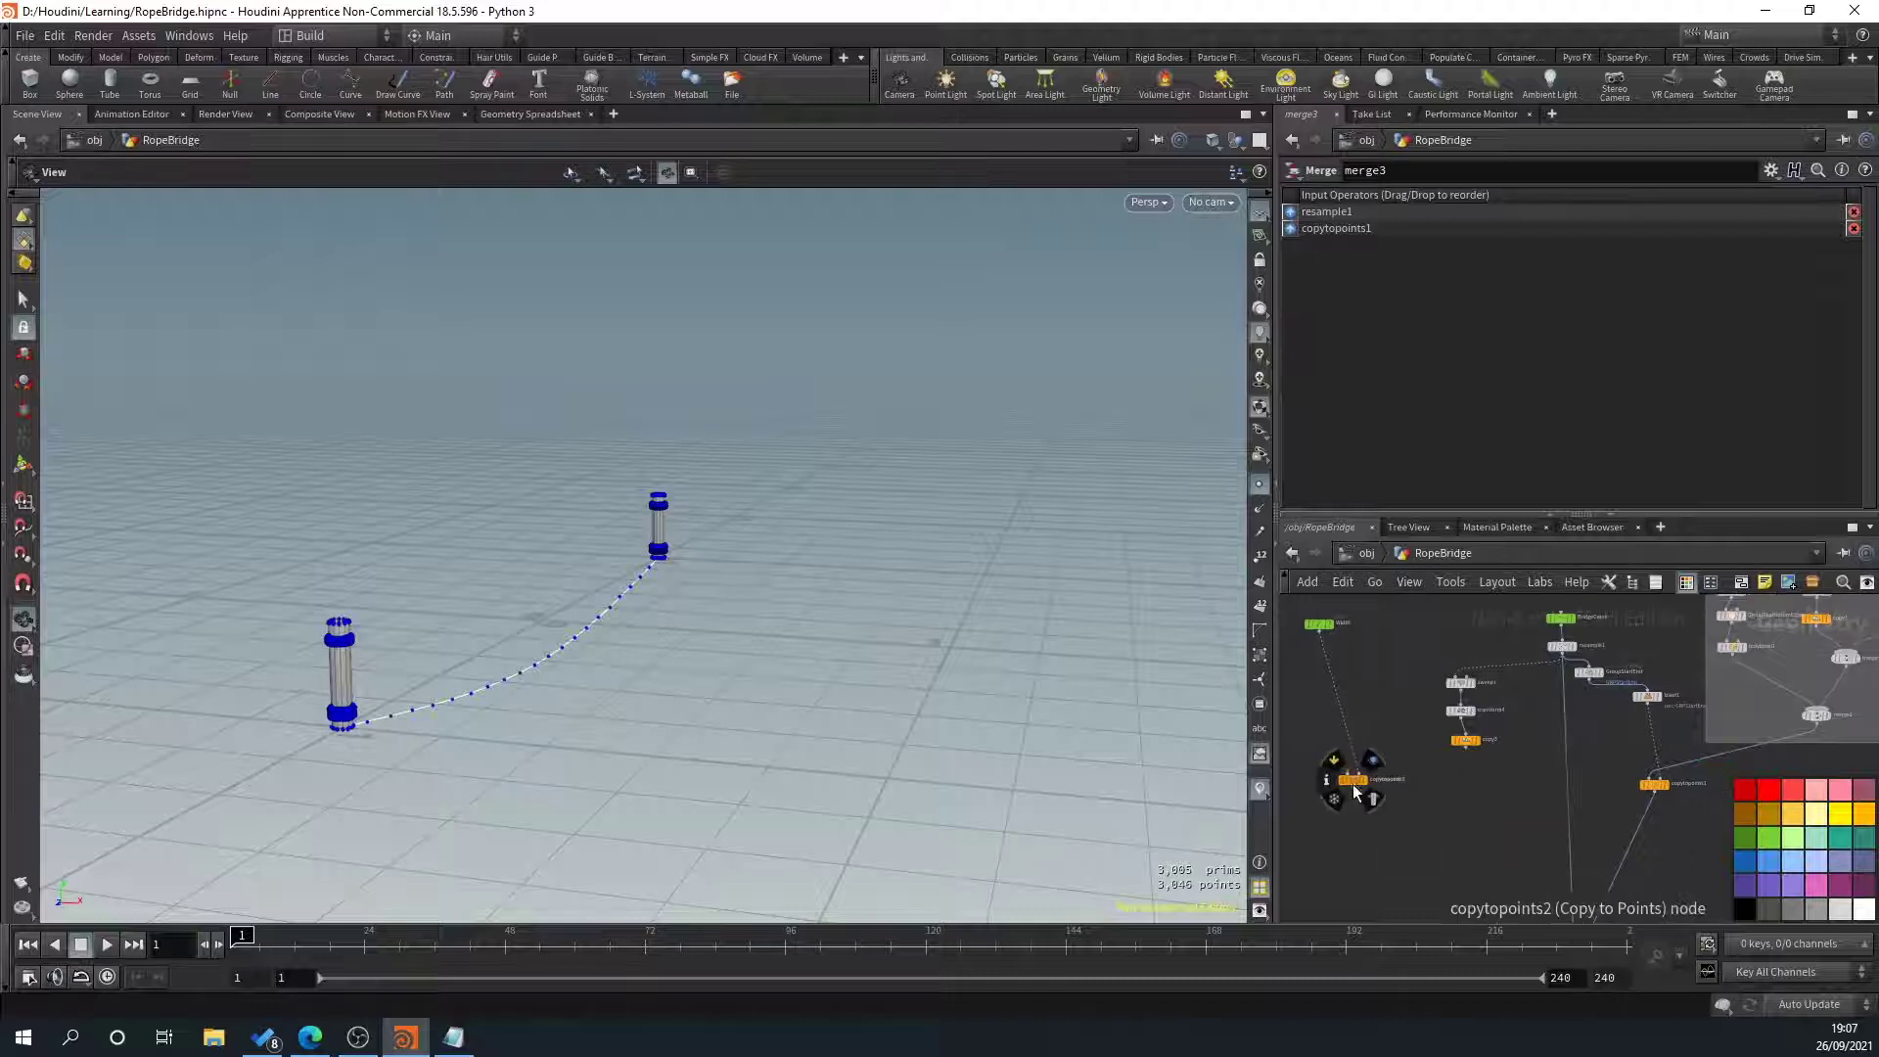
{"action": "left_click_drag", "start_coordinate": [1355, 784], "coordinate": [1462, 889]}
{"action": "middle_click_drag", "start_coordinate": [1525, 850], "coordinate": [1502, 868]}
{"action": "scroll", "coordinate": [1518, 794], "scroll_direction": "up", "scroll_amount": 3}
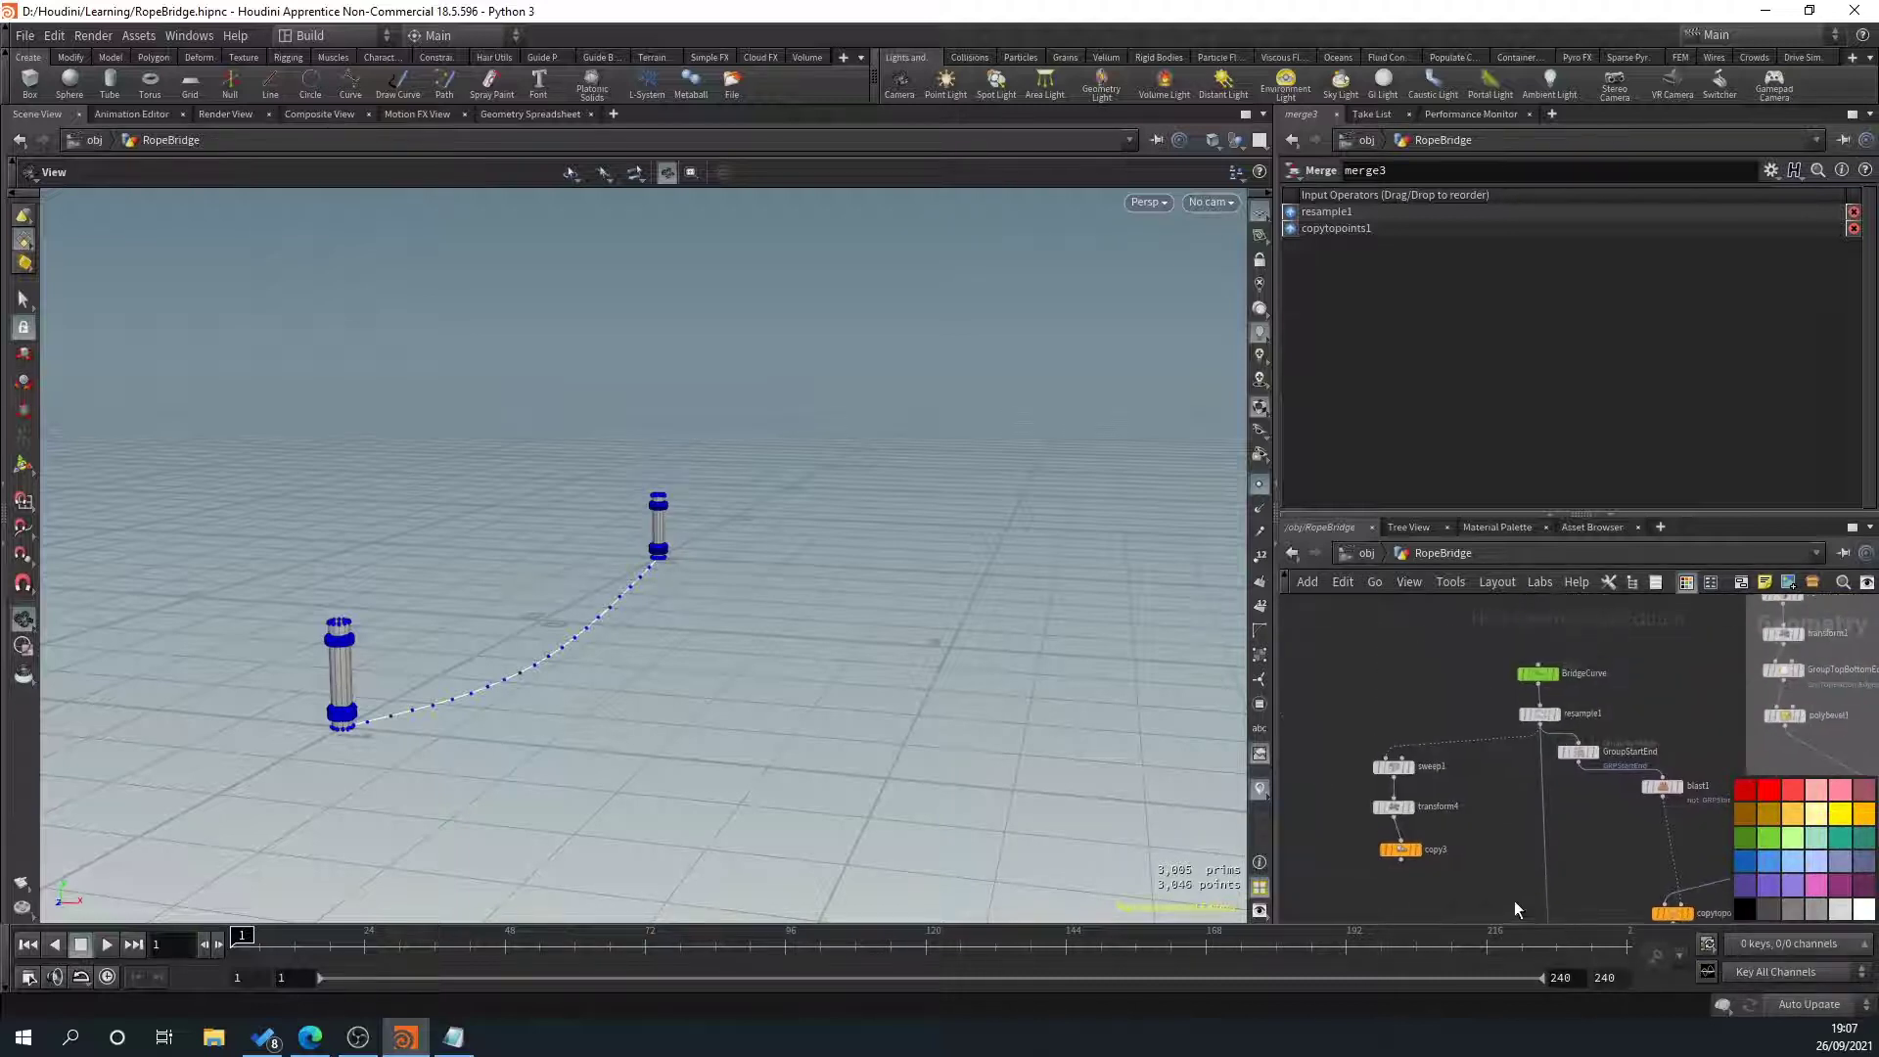
Move merge3 up in the network, wire it into copytopoints2 as the geometry, and display copytopoints2
{"action": "scroll", "coordinate": [1519, 862], "scroll_direction": "down", "scroll_amount": 4}
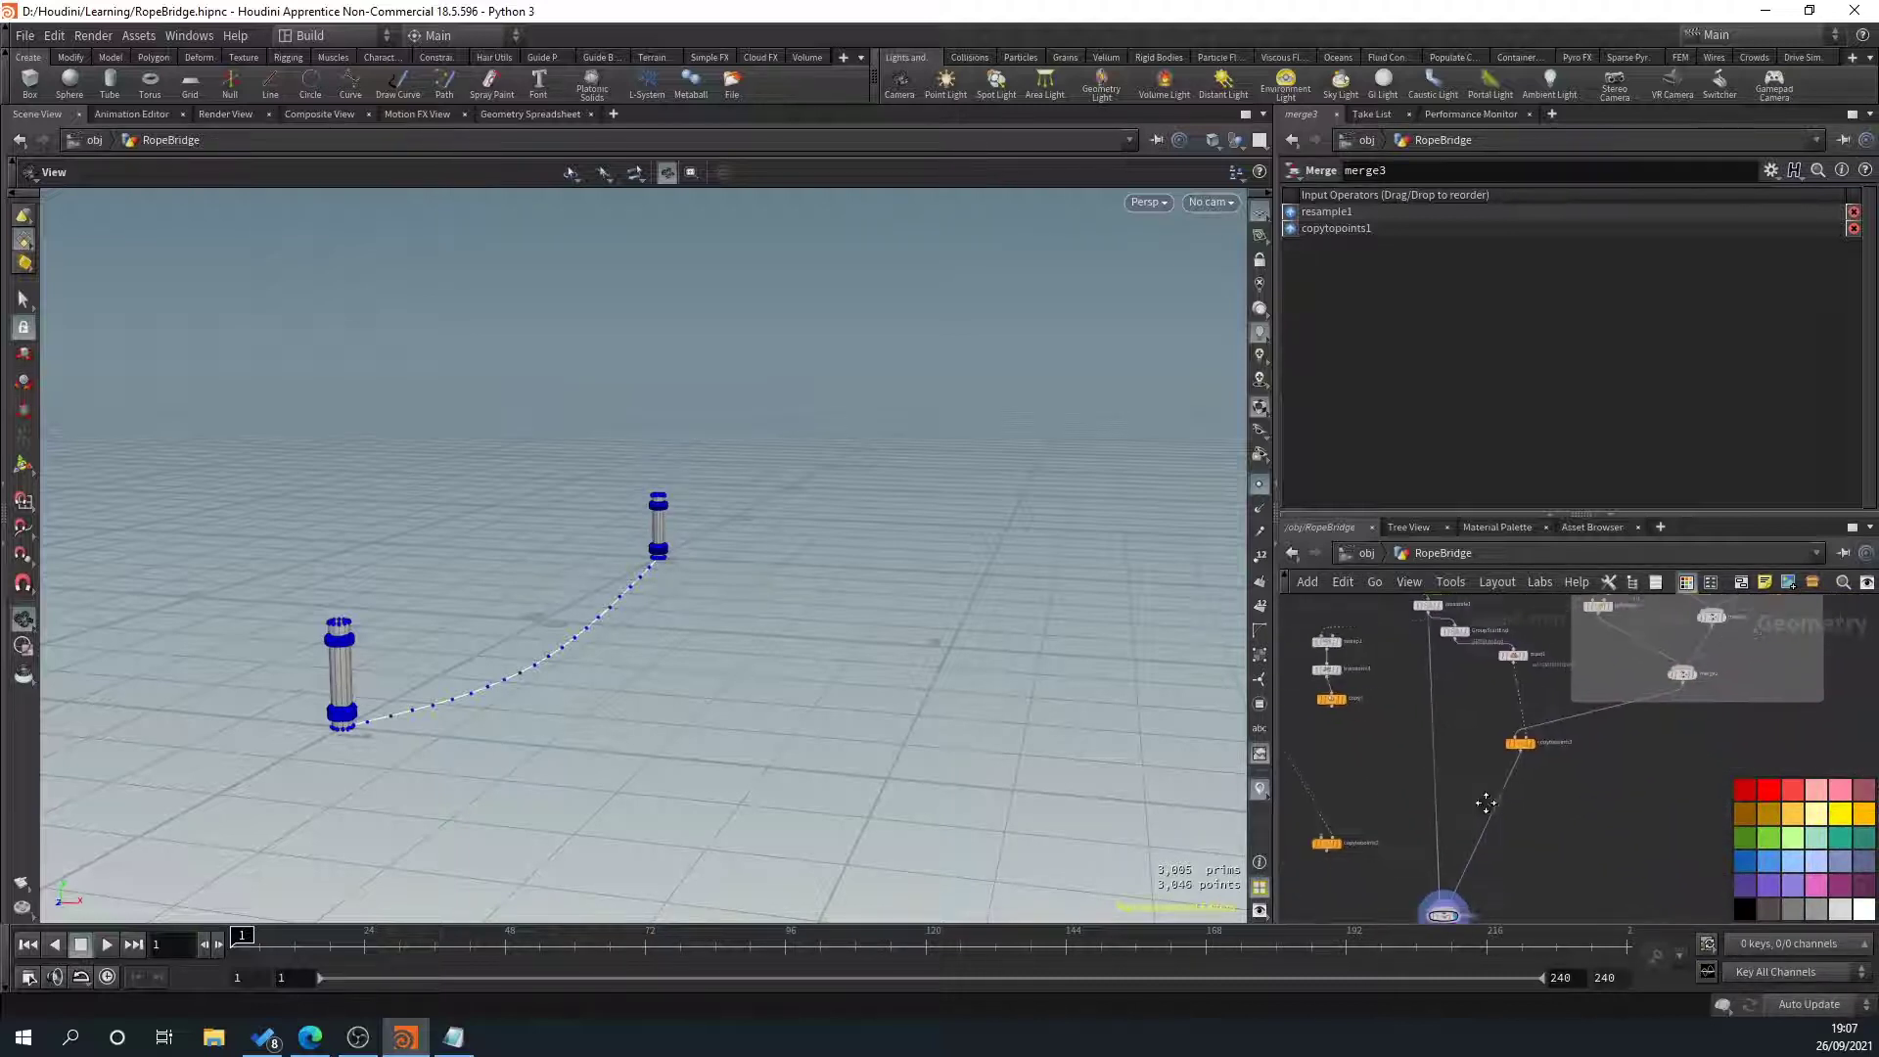
{"action": "left_click_drag", "start_coordinate": [1456, 852], "coordinate": [1453, 709]}
{"action": "middle_click_drag", "start_coordinate": [1376, 788], "coordinate": [1452, 852]}
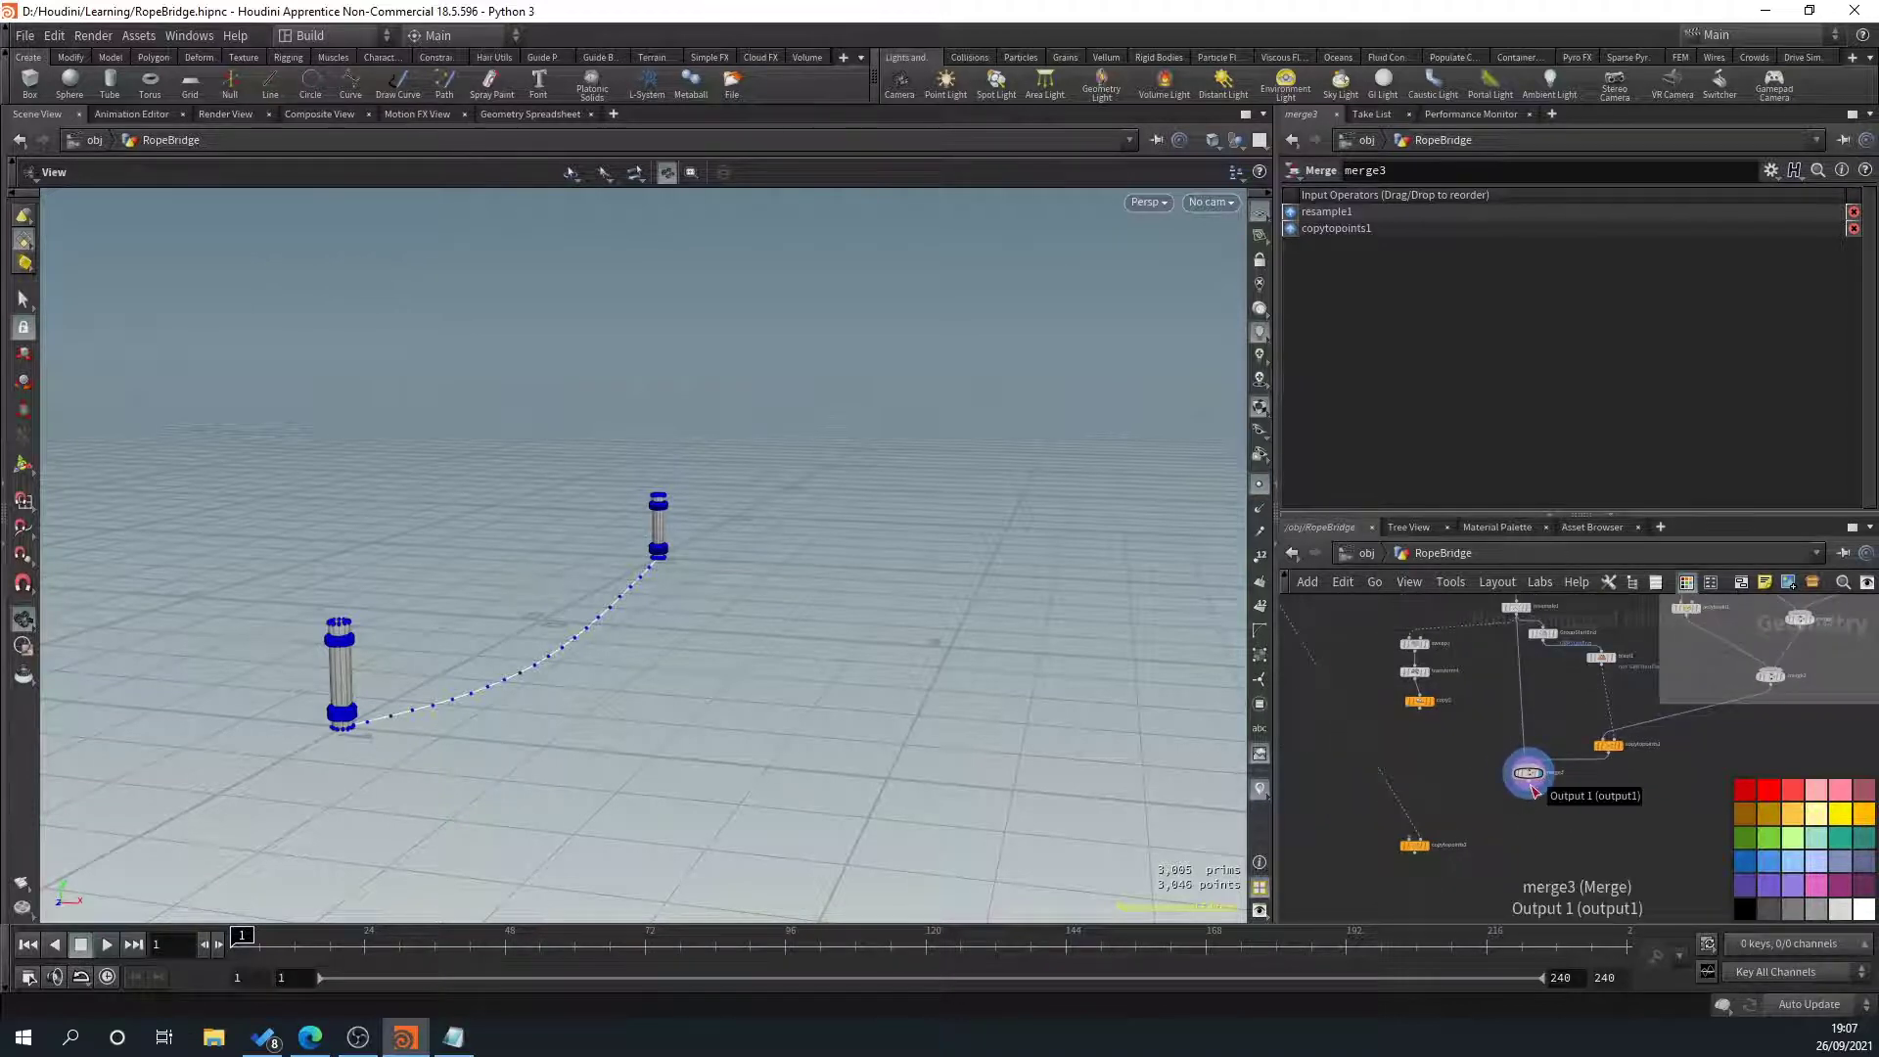
{"action": "left_click_drag", "start_coordinate": [1533, 791], "coordinate": [1434, 828]}
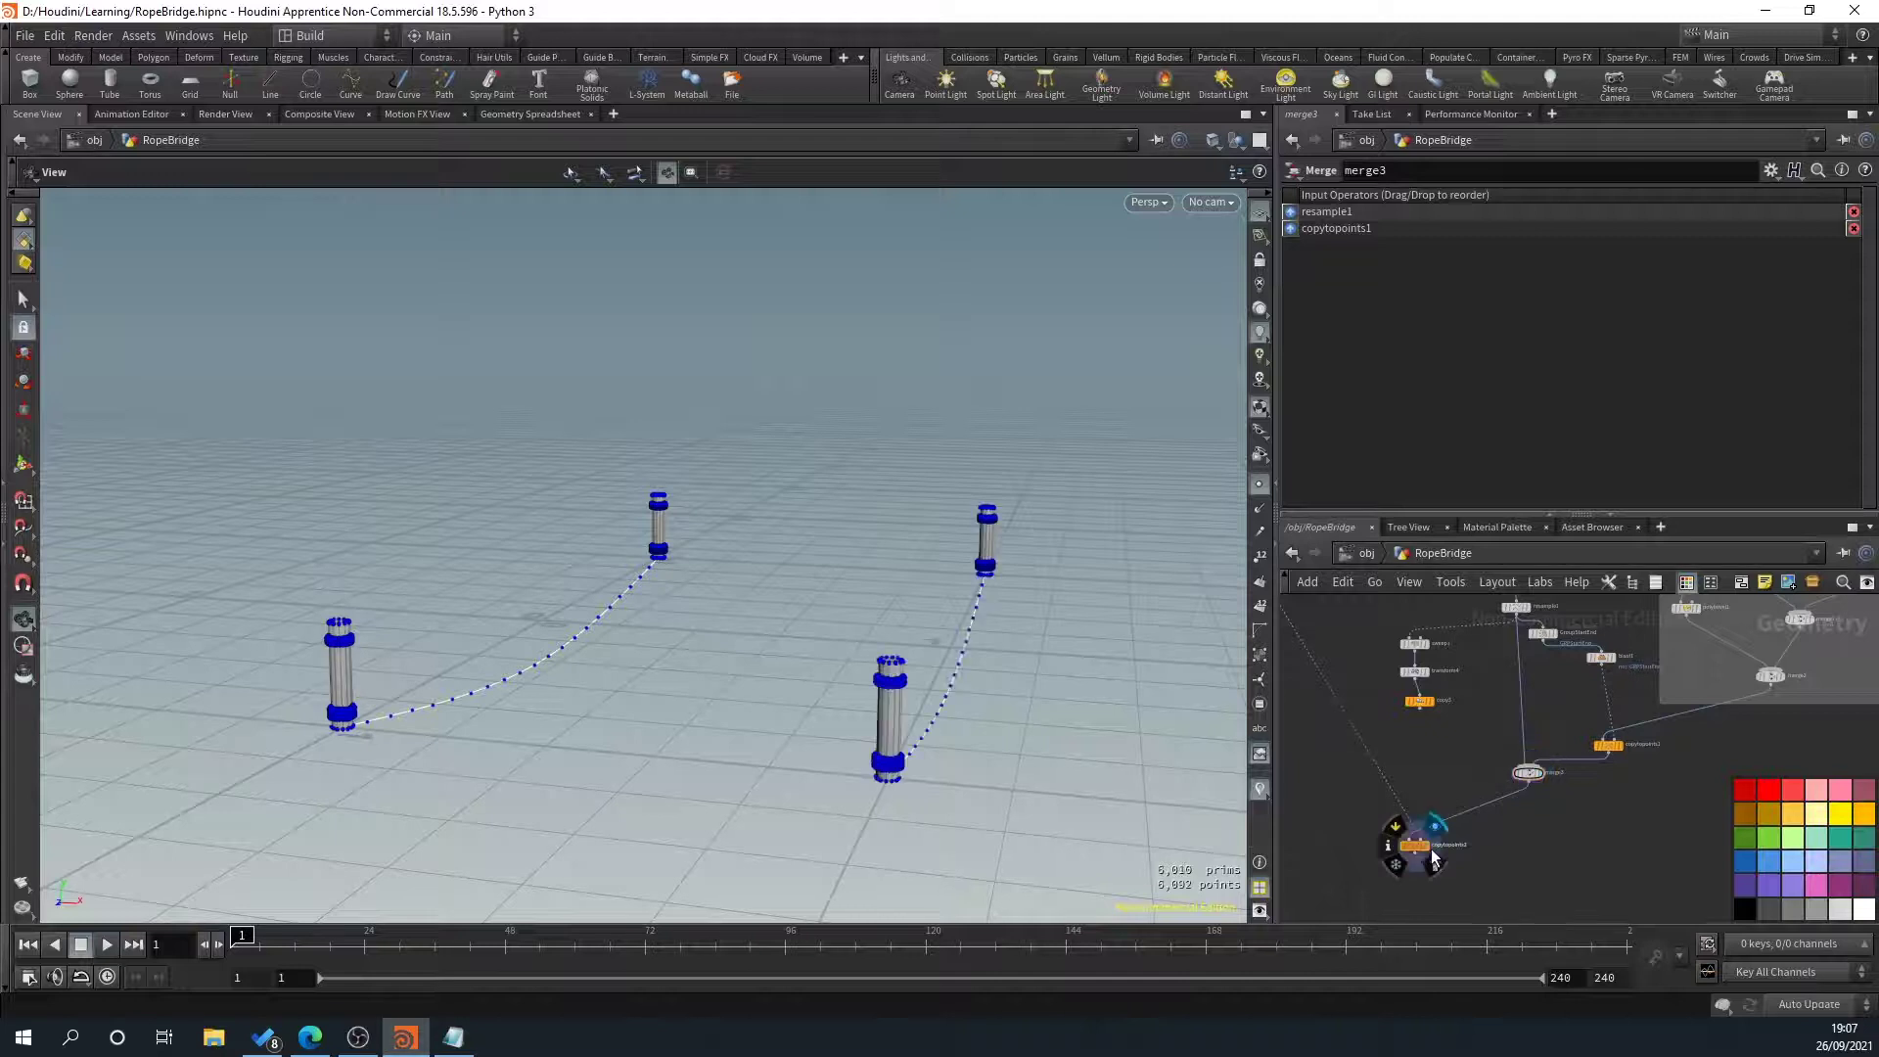
{"action": "left_click", "coordinate": [1422, 849]}
{"action": "left_click_drag", "start_coordinate": [1014, 759], "coordinate": [898, 633]}
{"action": "scroll", "coordinate": [1387, 820], "scroll_direction": "up", "scroll_amount": 2}
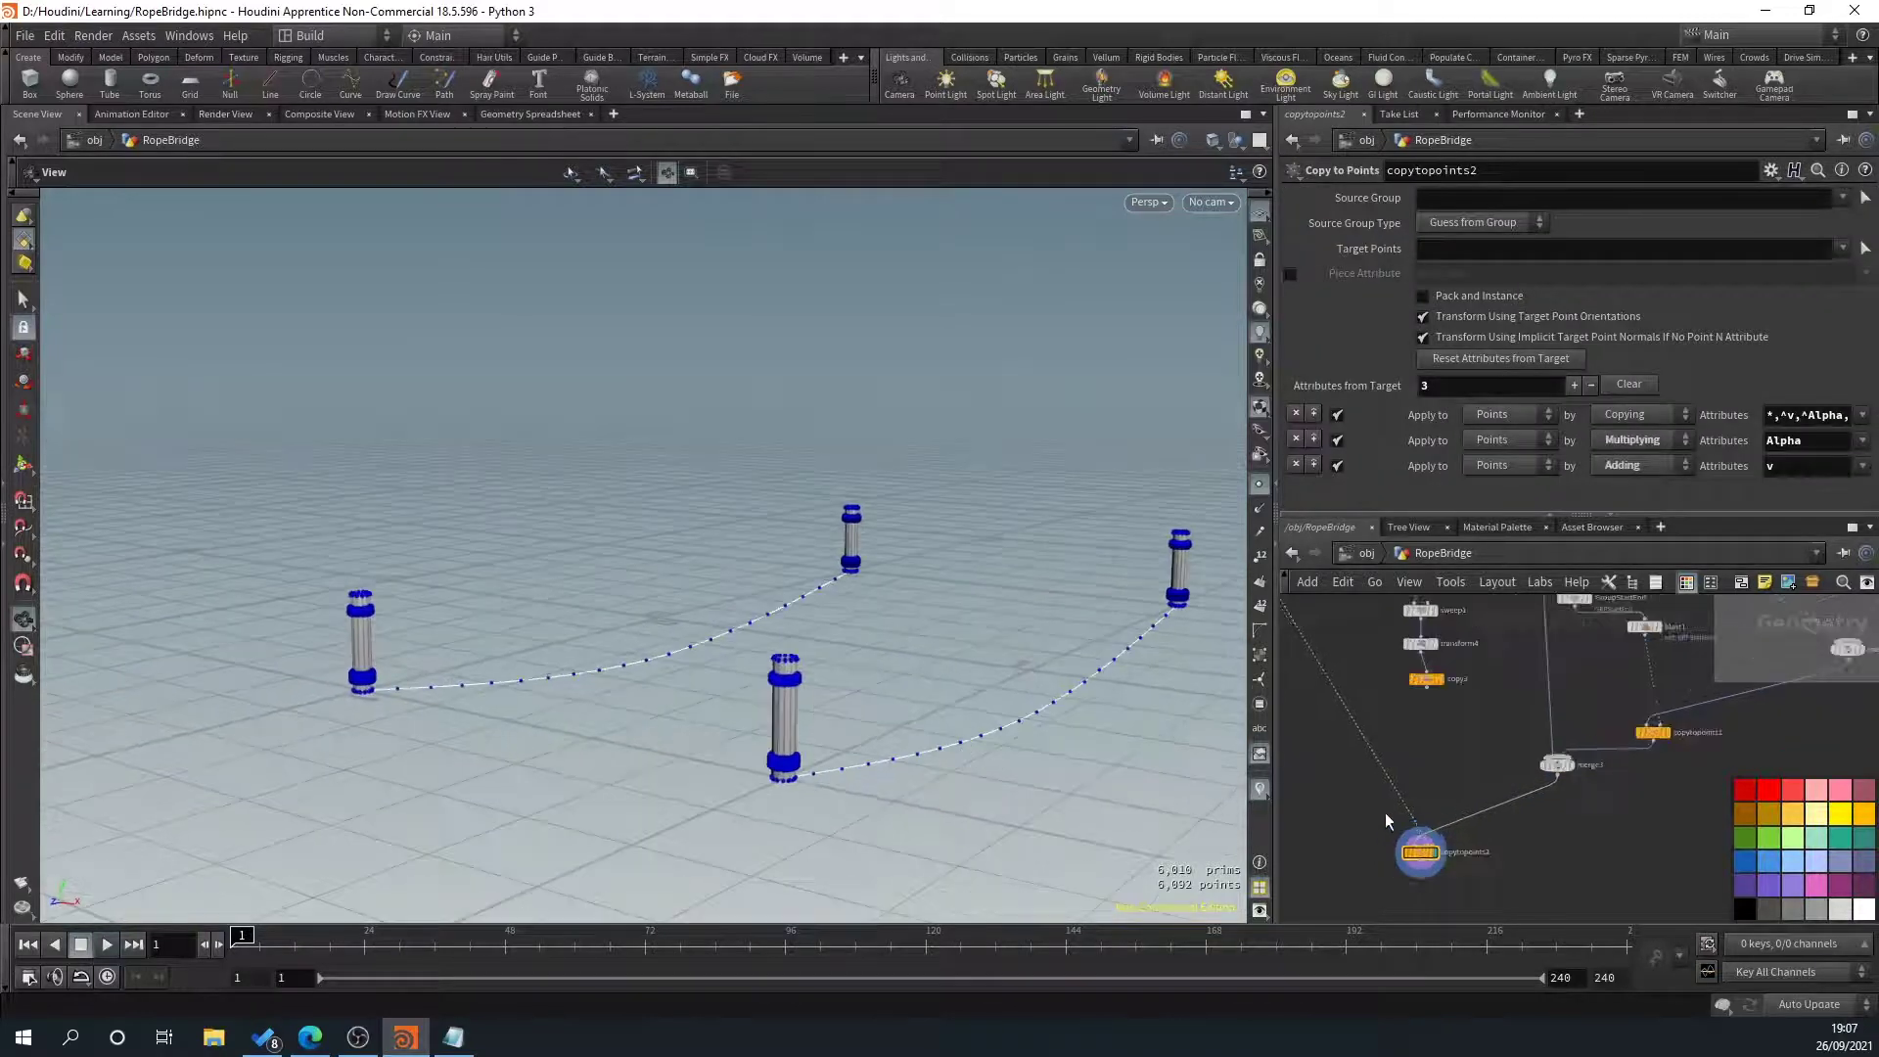
Connect copy3 to merge3 so the ropes are duplicated too, and turn off point display in the viewport
{"action": "middle_click_drag", "start_coordinate": [1414, 772], "coordinate": [1472, 773]}
{"action": "scroll", "coordinate": [1470, 881], "scroll_direction": "down", "scroll_amount": 1}
{"action": "scroll", "coordinate": [1470, 744], "scroll_direction": "up", "scroll_amount": 1}
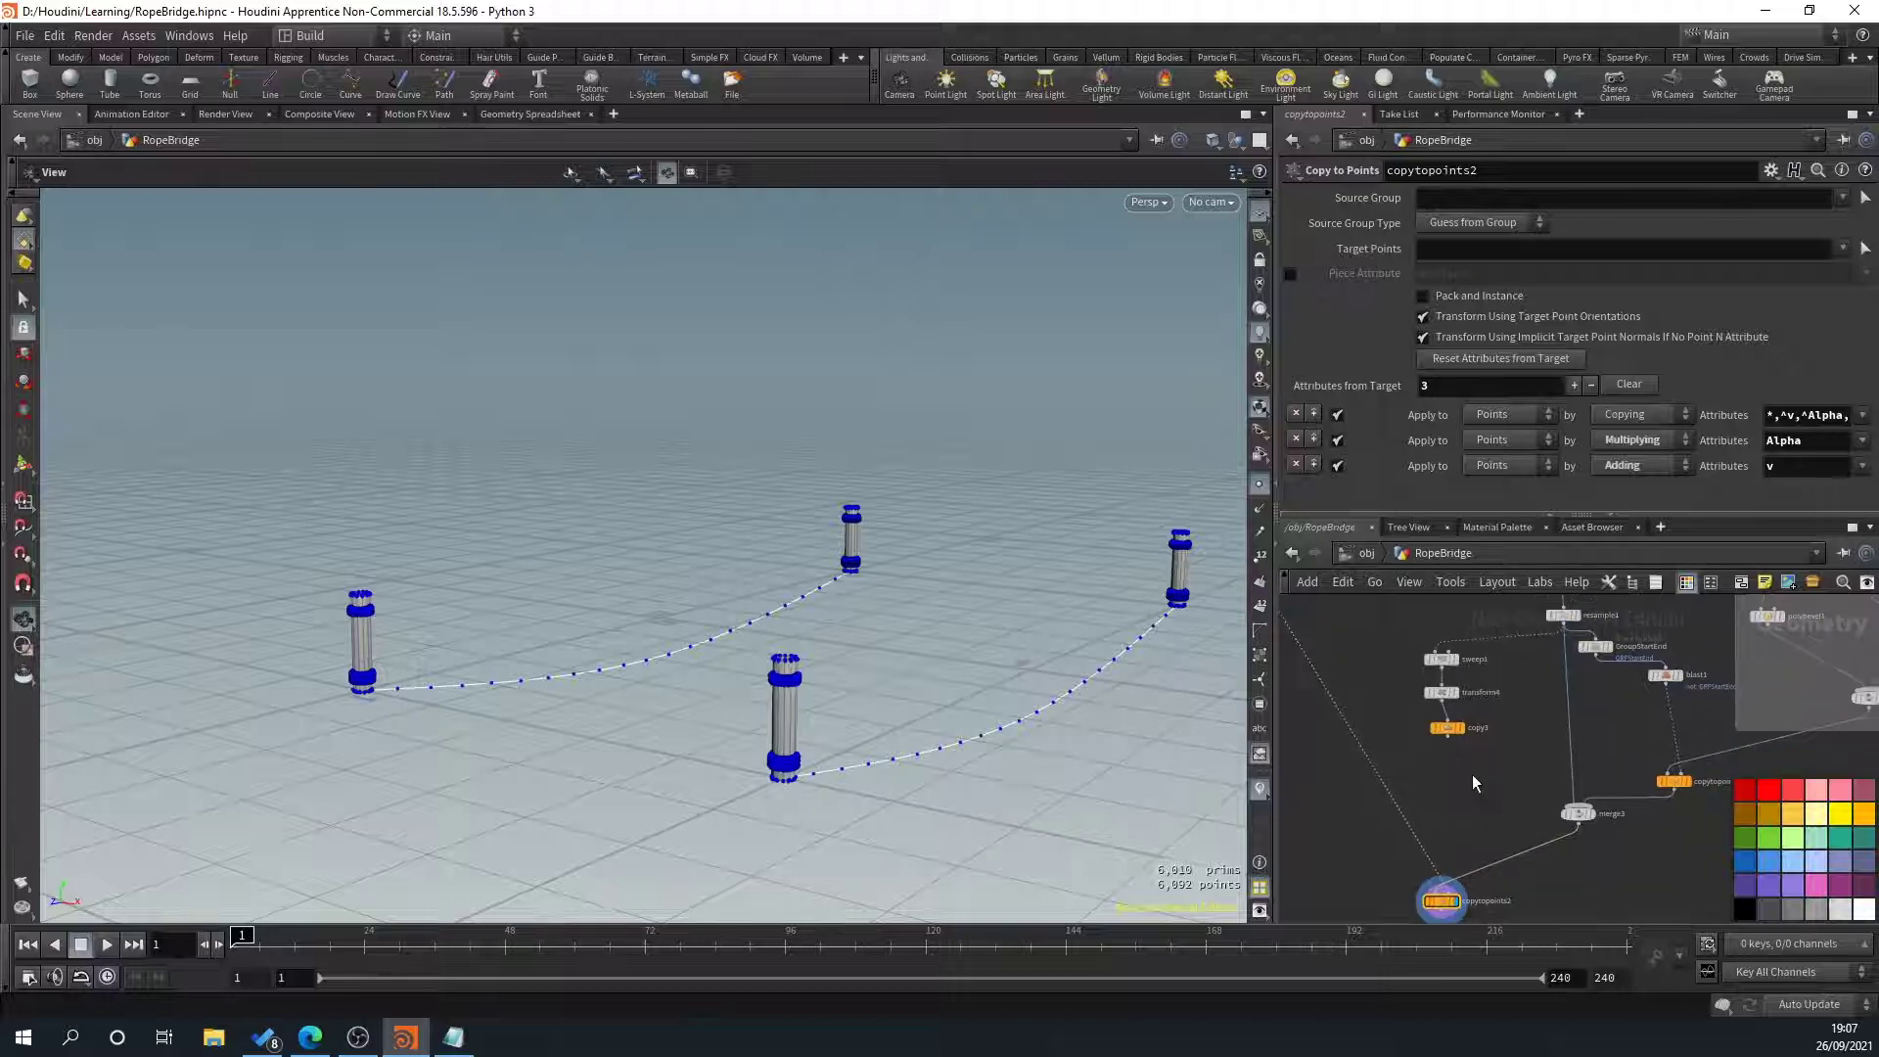
{"action": "left_click_drag", "start_coordinate": [1448, 745], "coordinate": [1576, 818]}
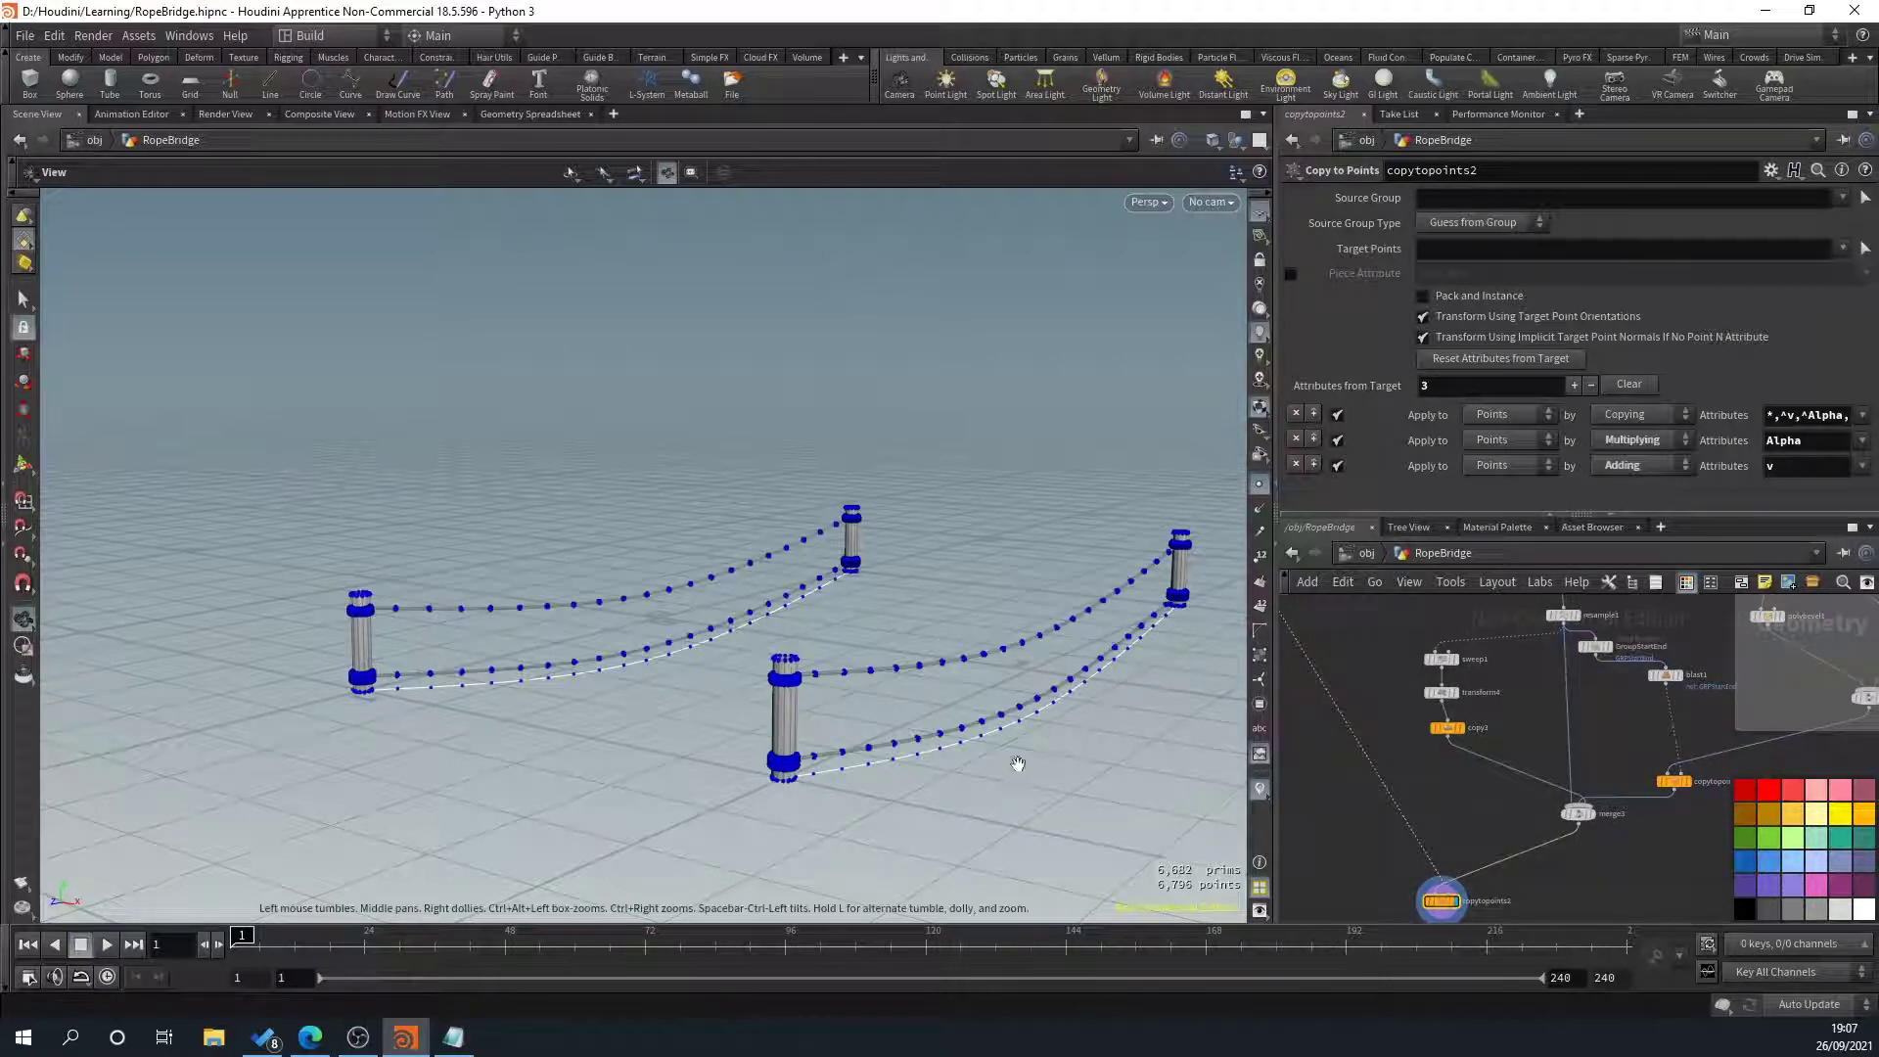
{"action": "left_click", "coordinate": [1266, 485]}
{"action": "scroll", "coordinate": [880, 554], "scroll_direction": "up", "scroll_amount": 3}
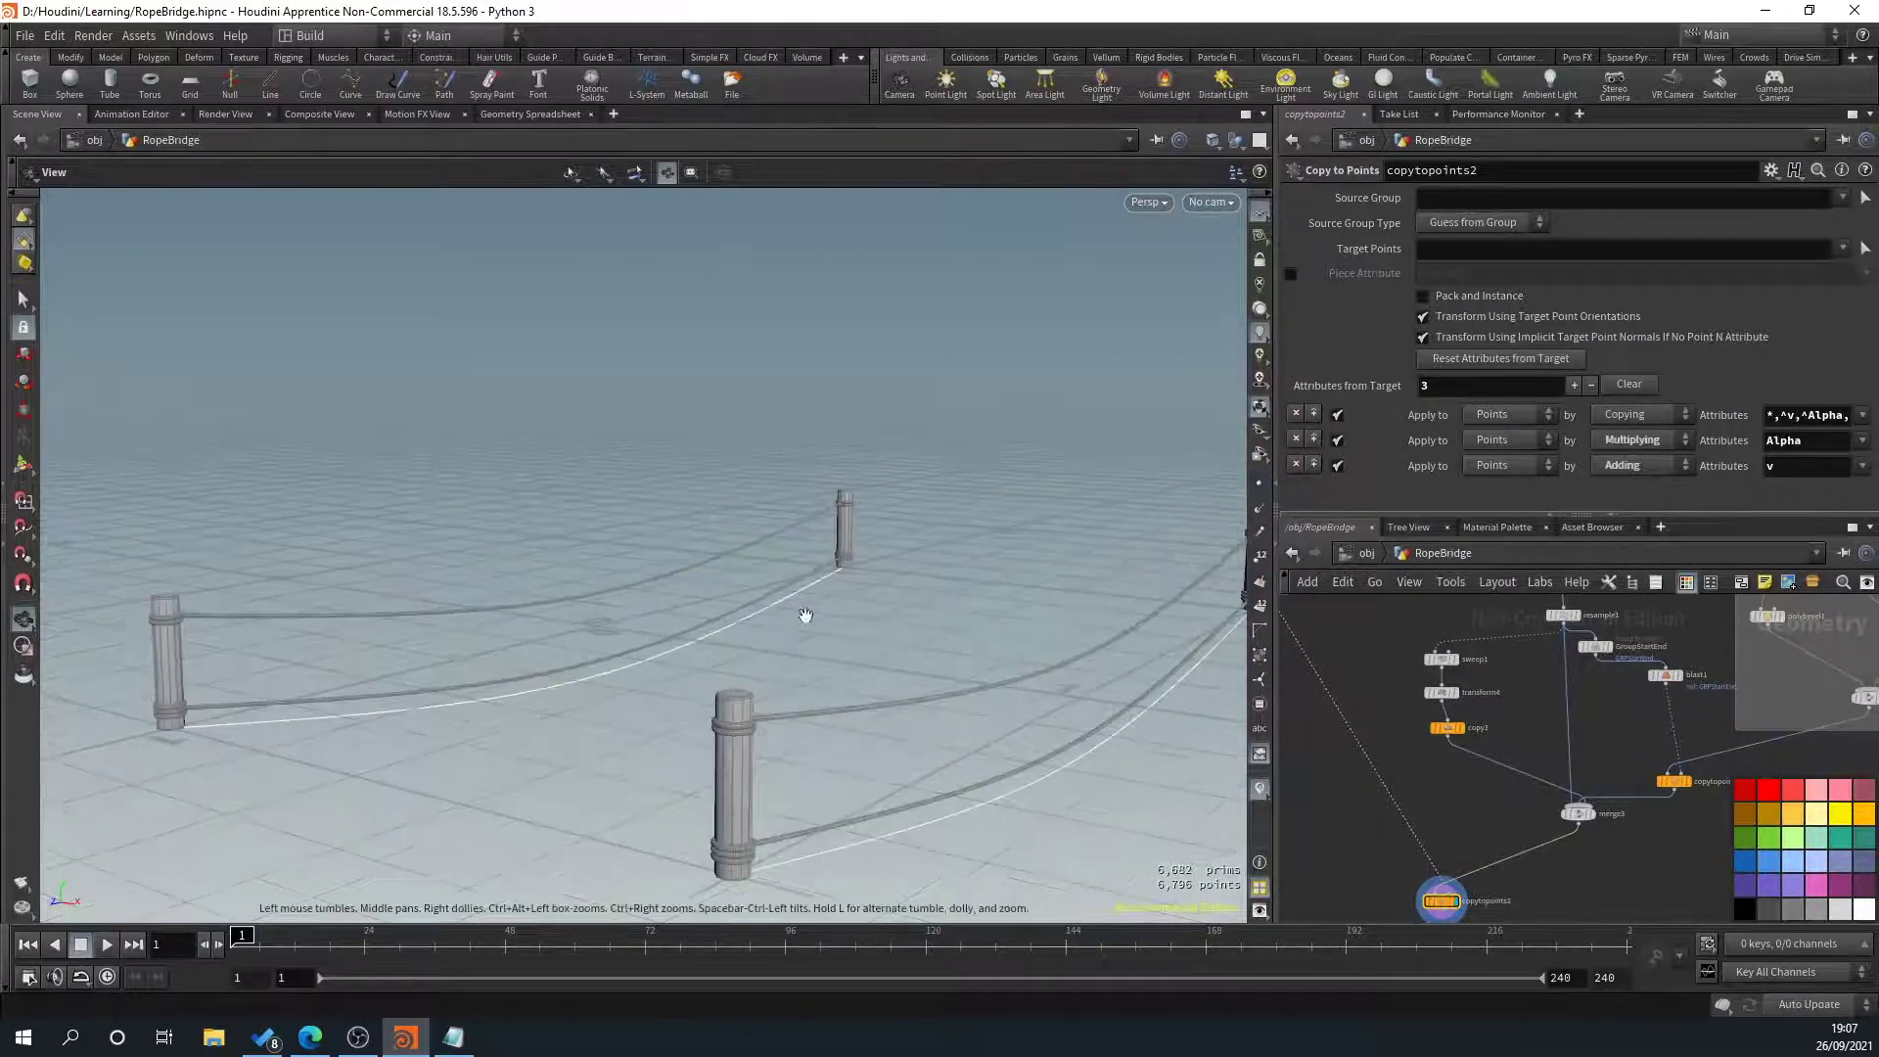
{"action": "mouse_move", "coordinate": [805, 616]}
{"action": "left_mouse_down"}
{"action": "mouse_move", "coordinate": [957, 610]}
{"action": "mouse_move", "coordinate": [824, 638]}
{"action": "left_mouse_up"}
Move copytopoints2 slightly up in the network, closer to merge3
{"action": "middle_click_drag", "start_coordinate": [1482, 836], "coordinate": [1464, 782]}
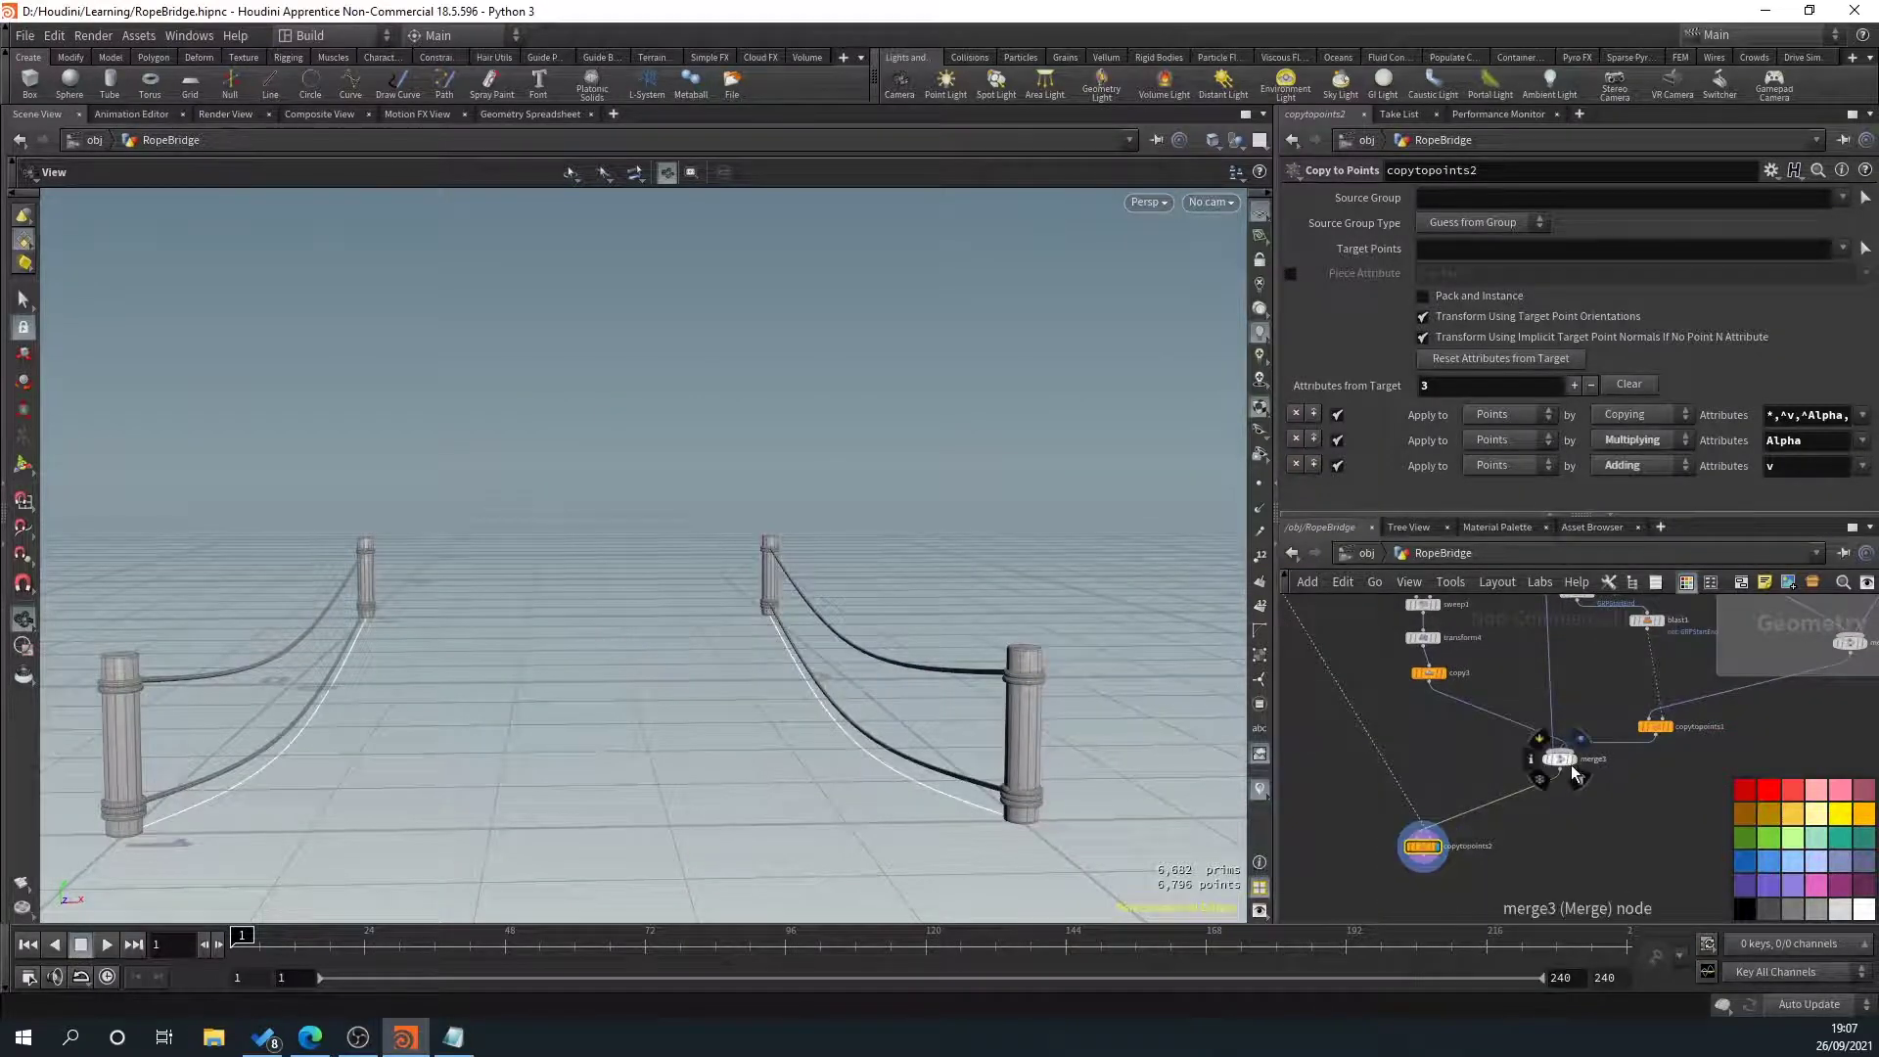
{"action": "left_click_drag", "start_coordinate": [1429, 856], "coordinate": [1435, 824]}
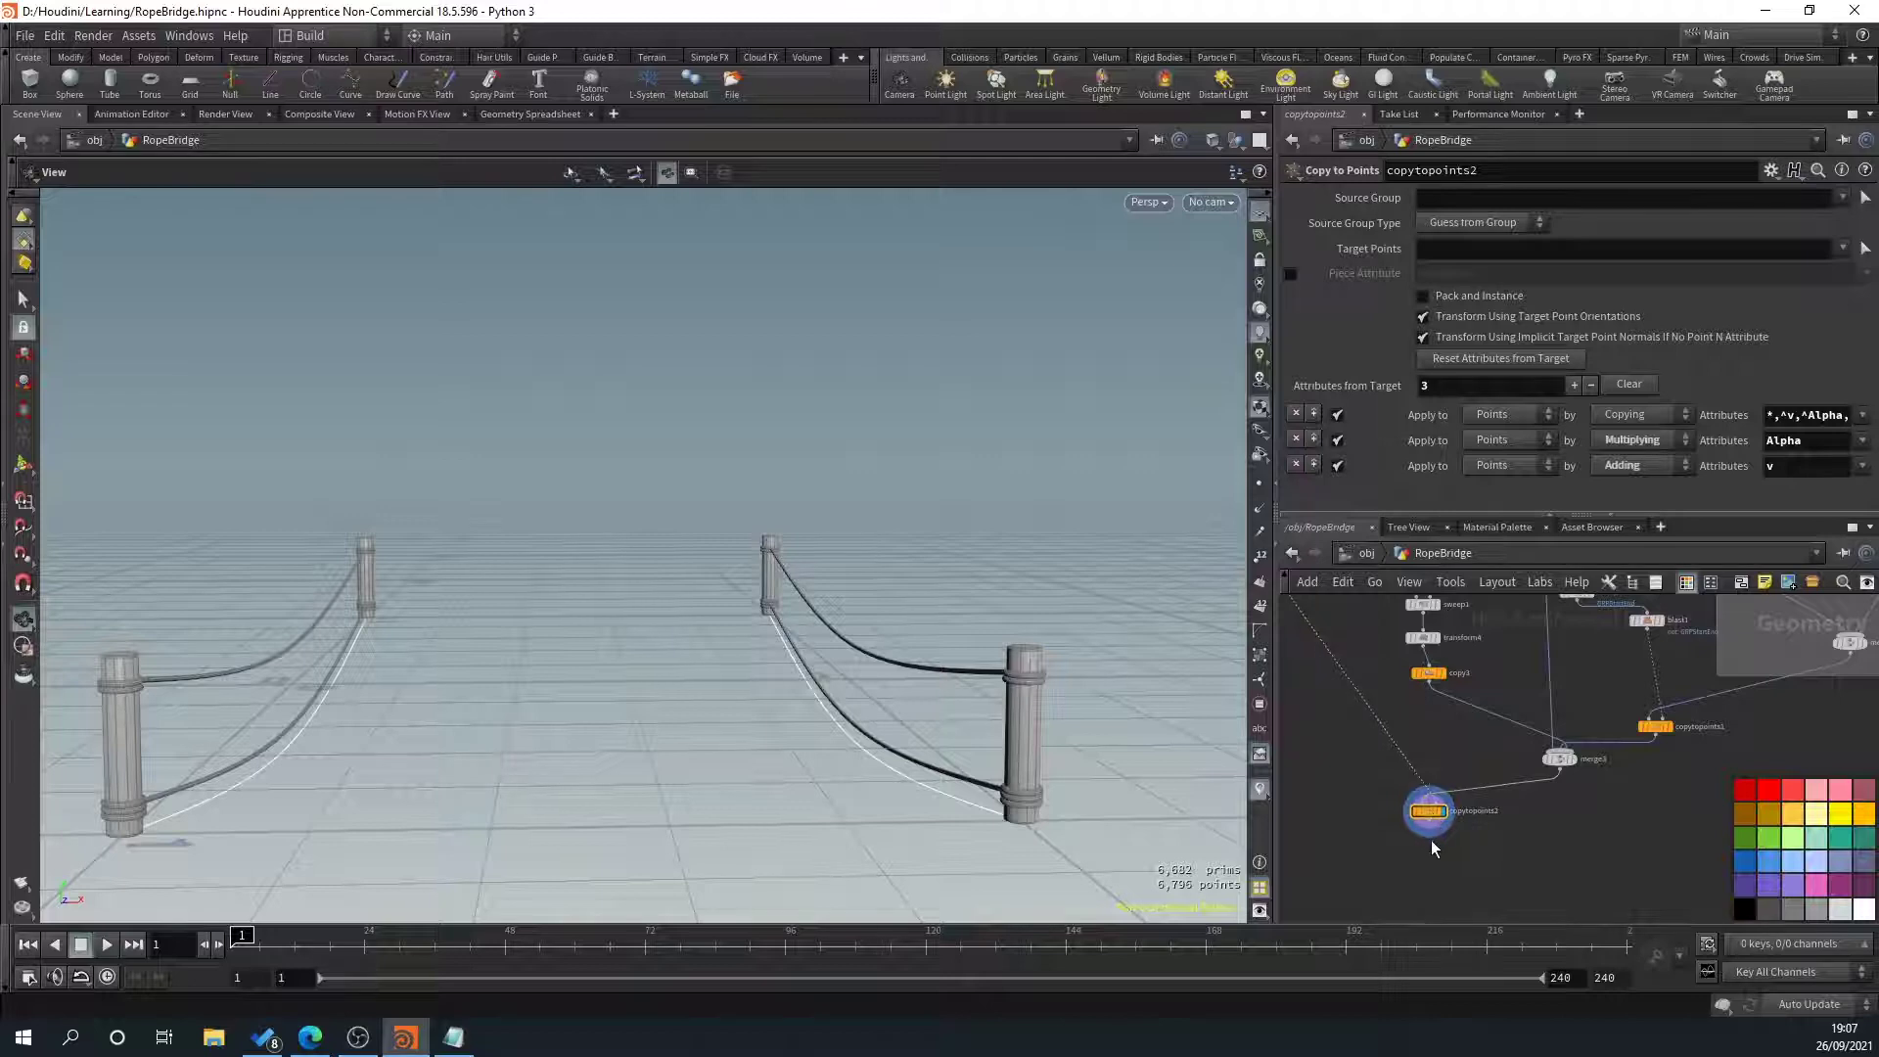
{"action": "left_click_drag", "start_coordinate": [914, 796], "coordinate": [744, 862]}
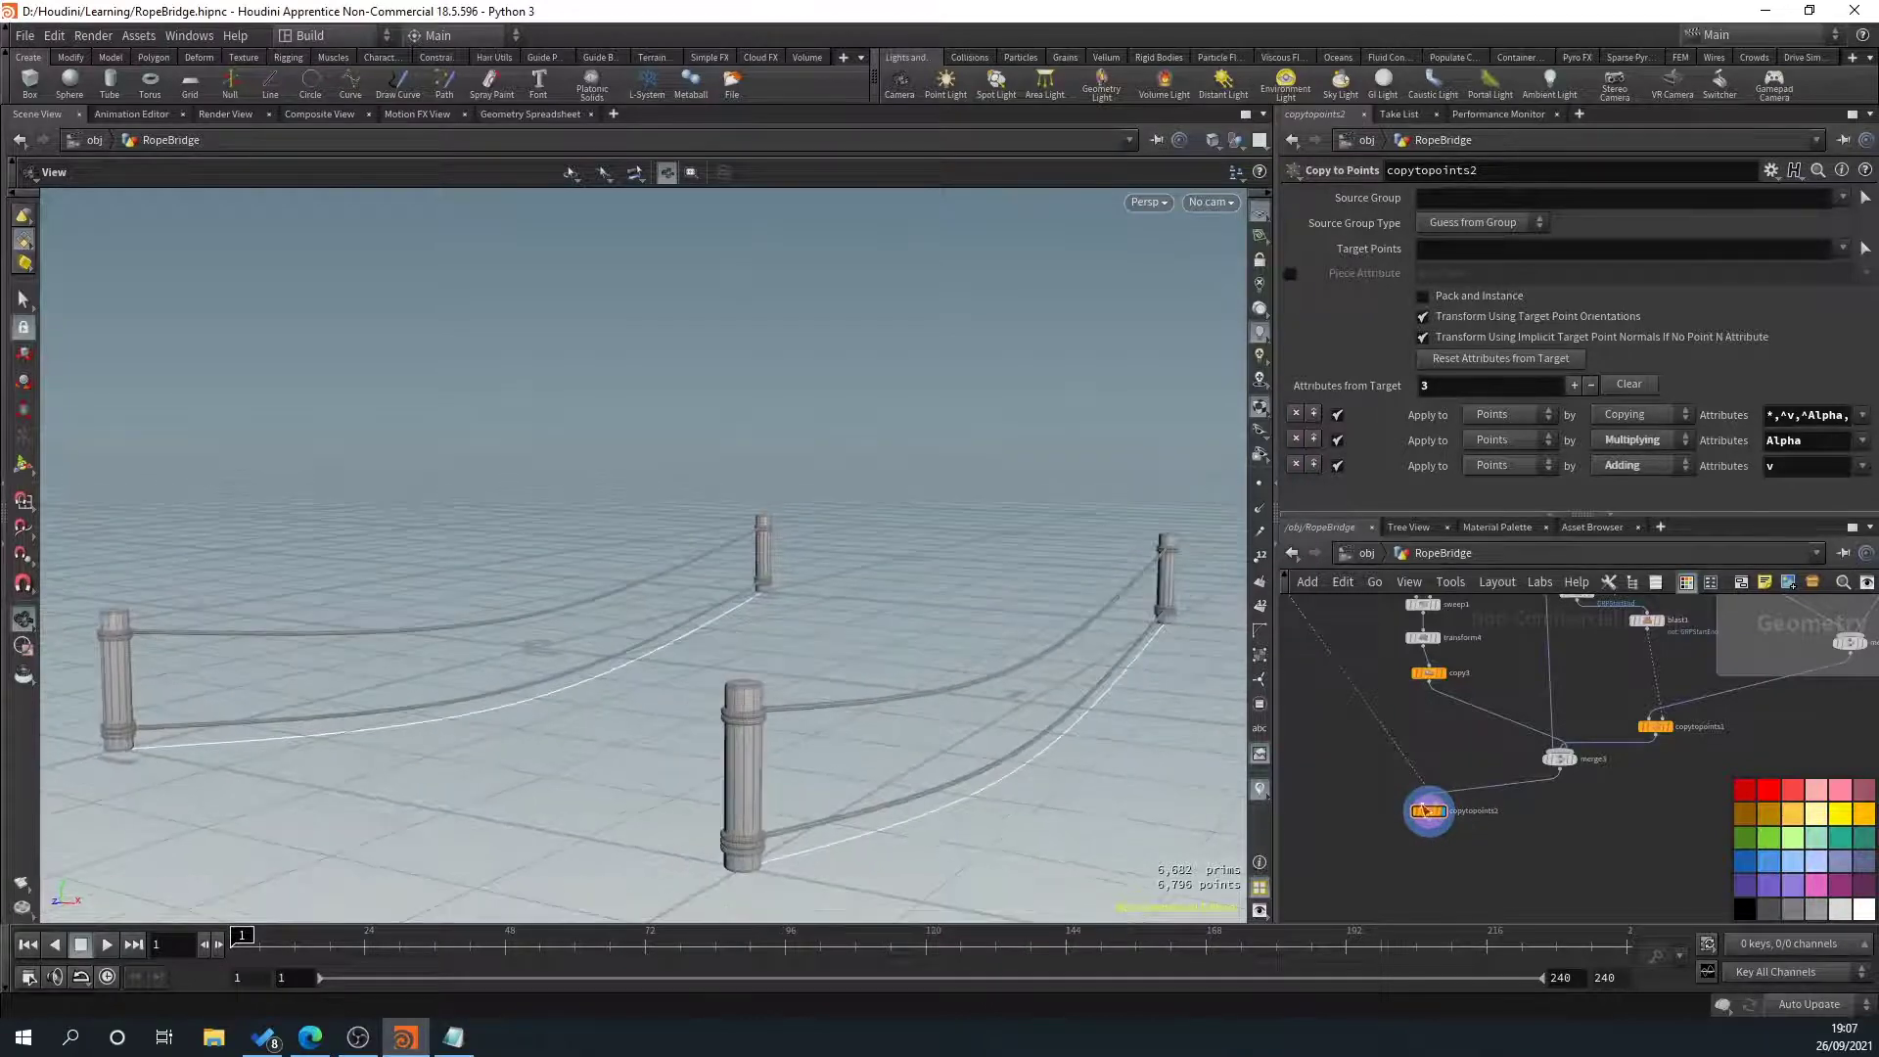
Test a slightly larger Length on the Width line, and set it back to 1
{"action": "middle_click_drag", "start_coordinate": [1455, 762], "coordinate": [1481, 919]}
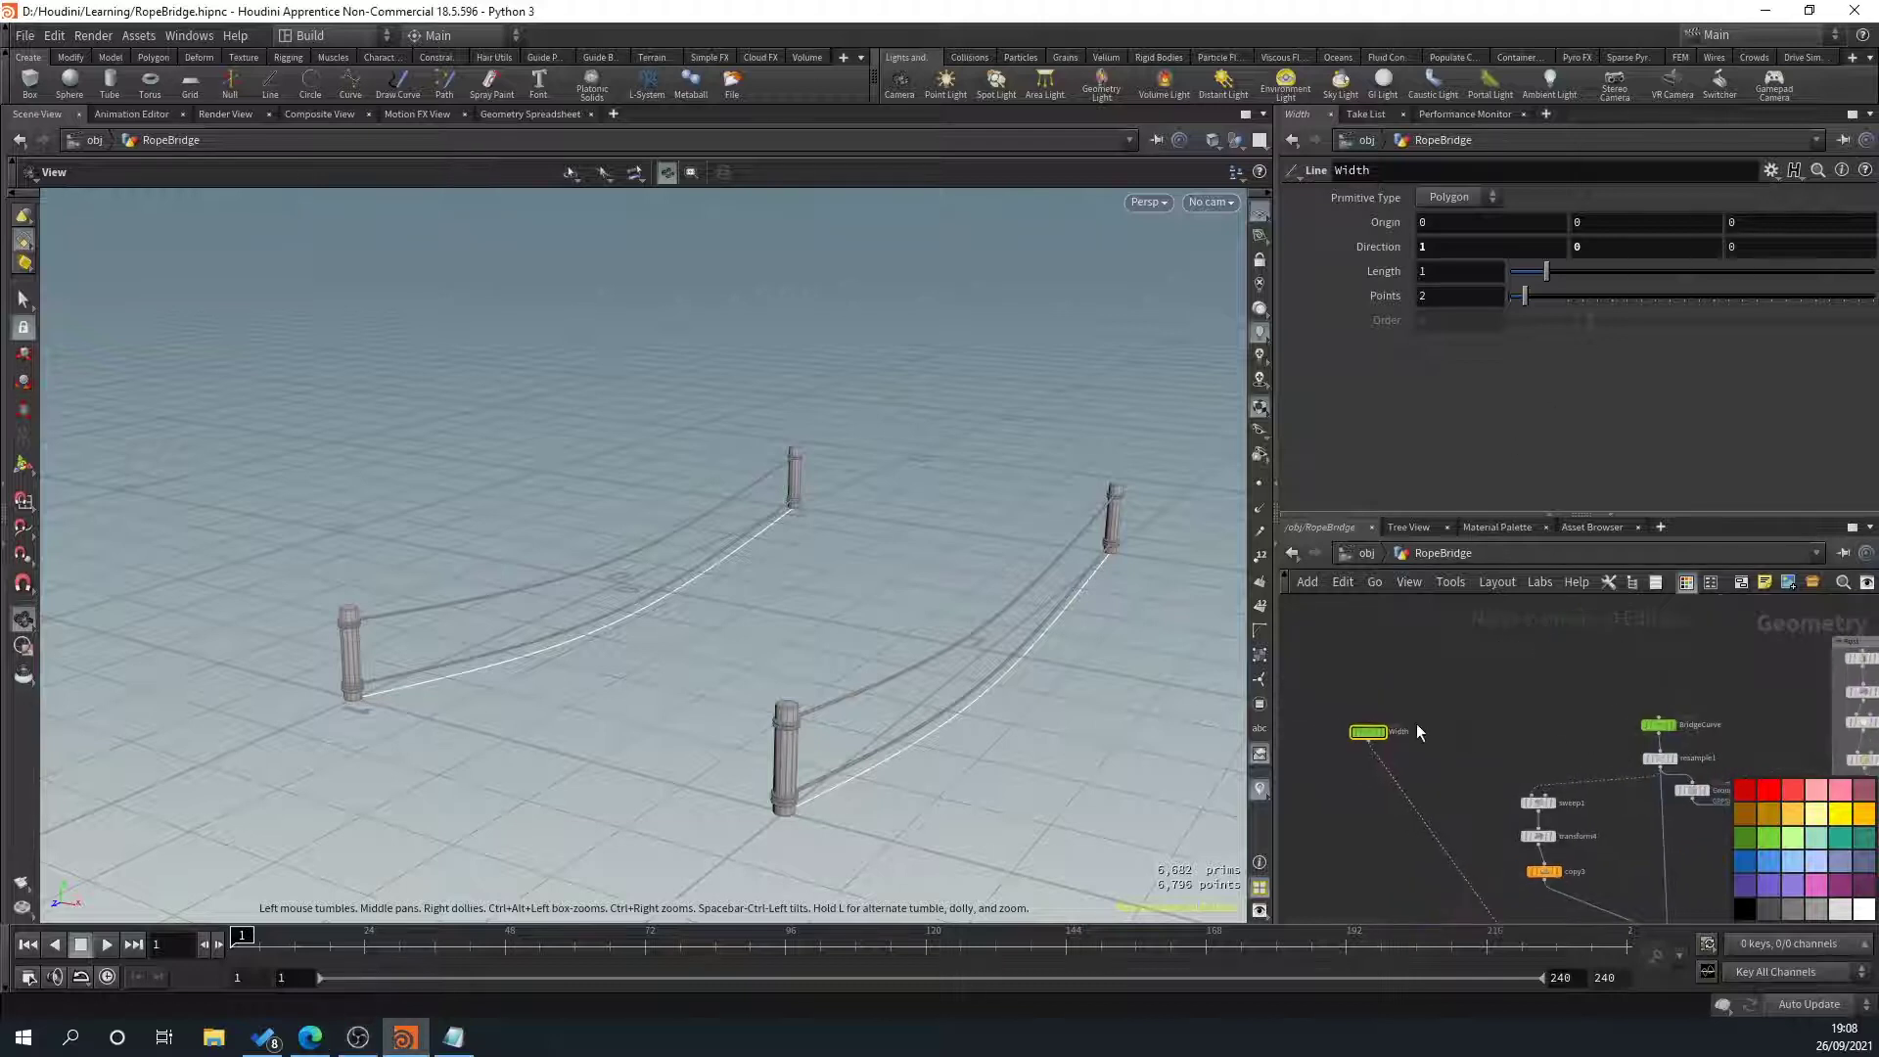
{"action": "left_click_drag", "start_coordinate": [878, 593], "coordinate": [931, 592]}
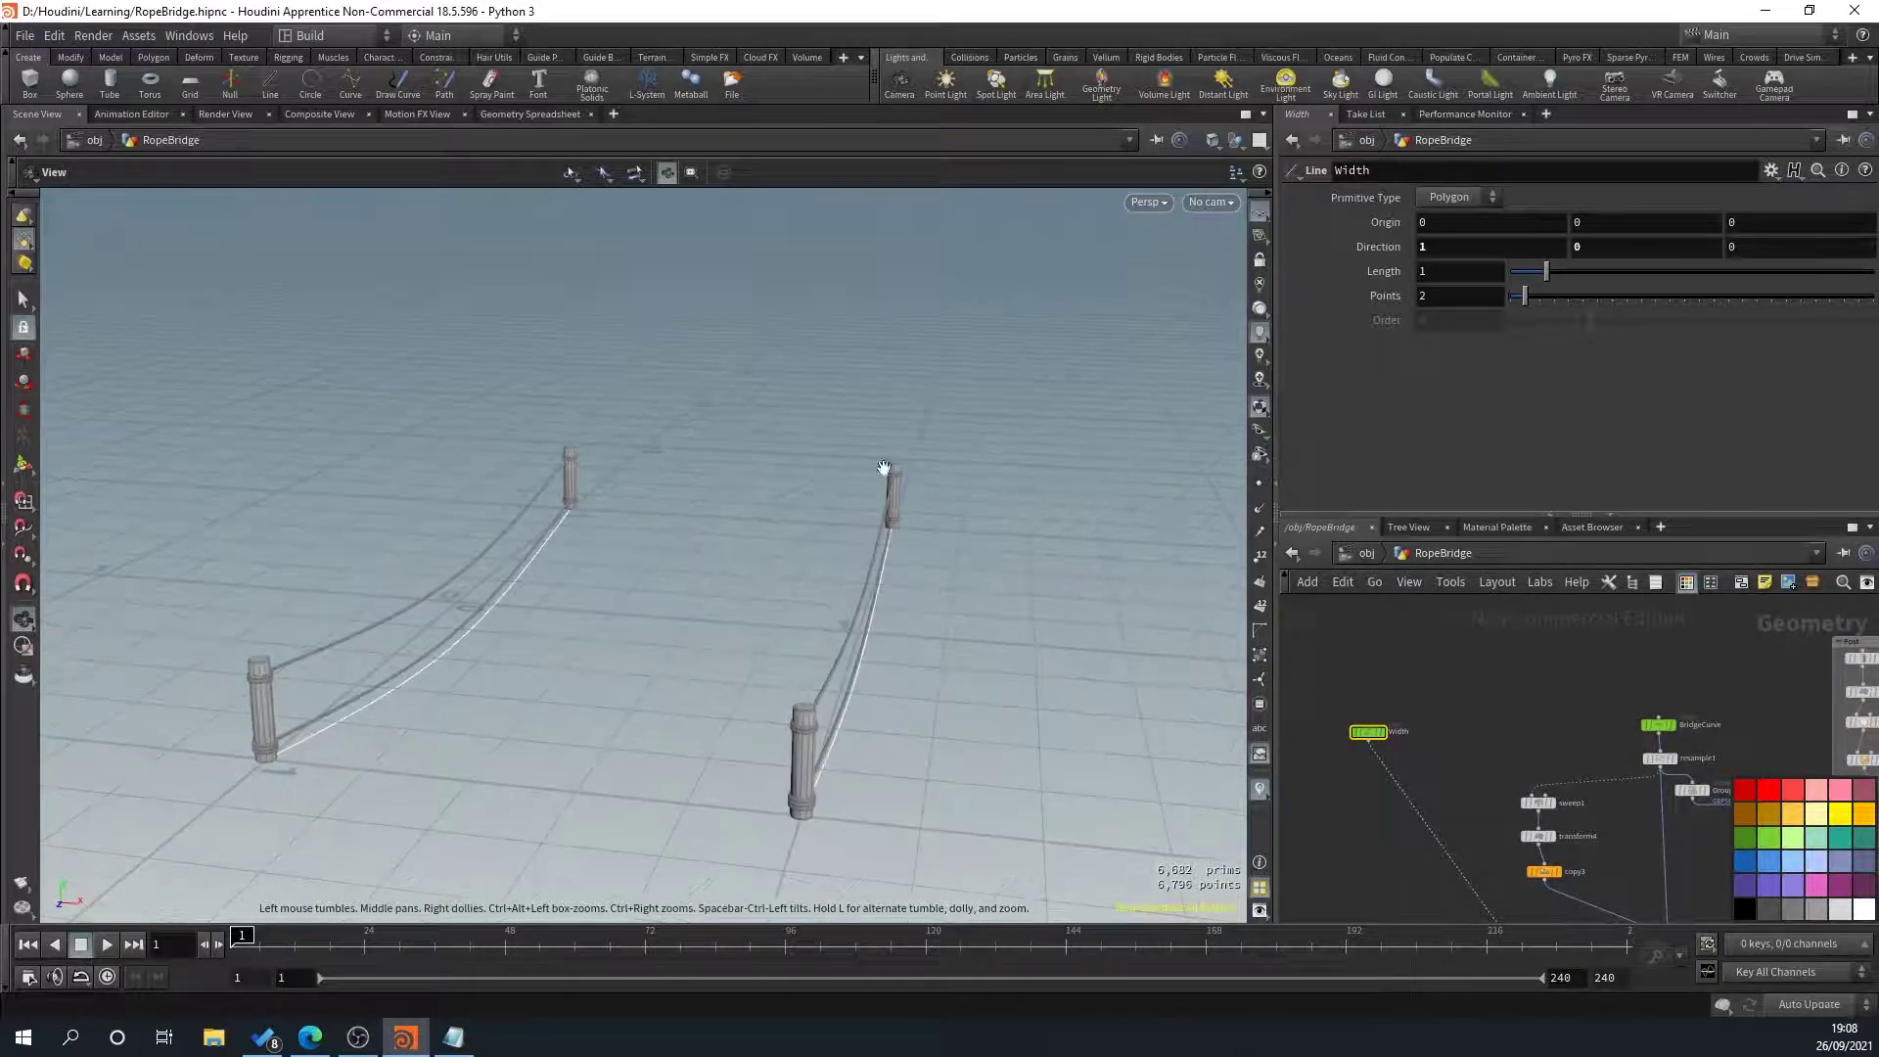
{"action": "middle_click_drag", "start_coordinate": [883, 464], "coordinate": [1018, 455]}
{"action": "mouse_move", "coordinate": [1545, 275]}
{"action": "left_mouse_down"}
{"action": "mouse_move", "coordinate": [1519, 268]}
{"action": "mouse_move", "coordinate": [1547, 269]}
{"action": "left_mouse_up"}
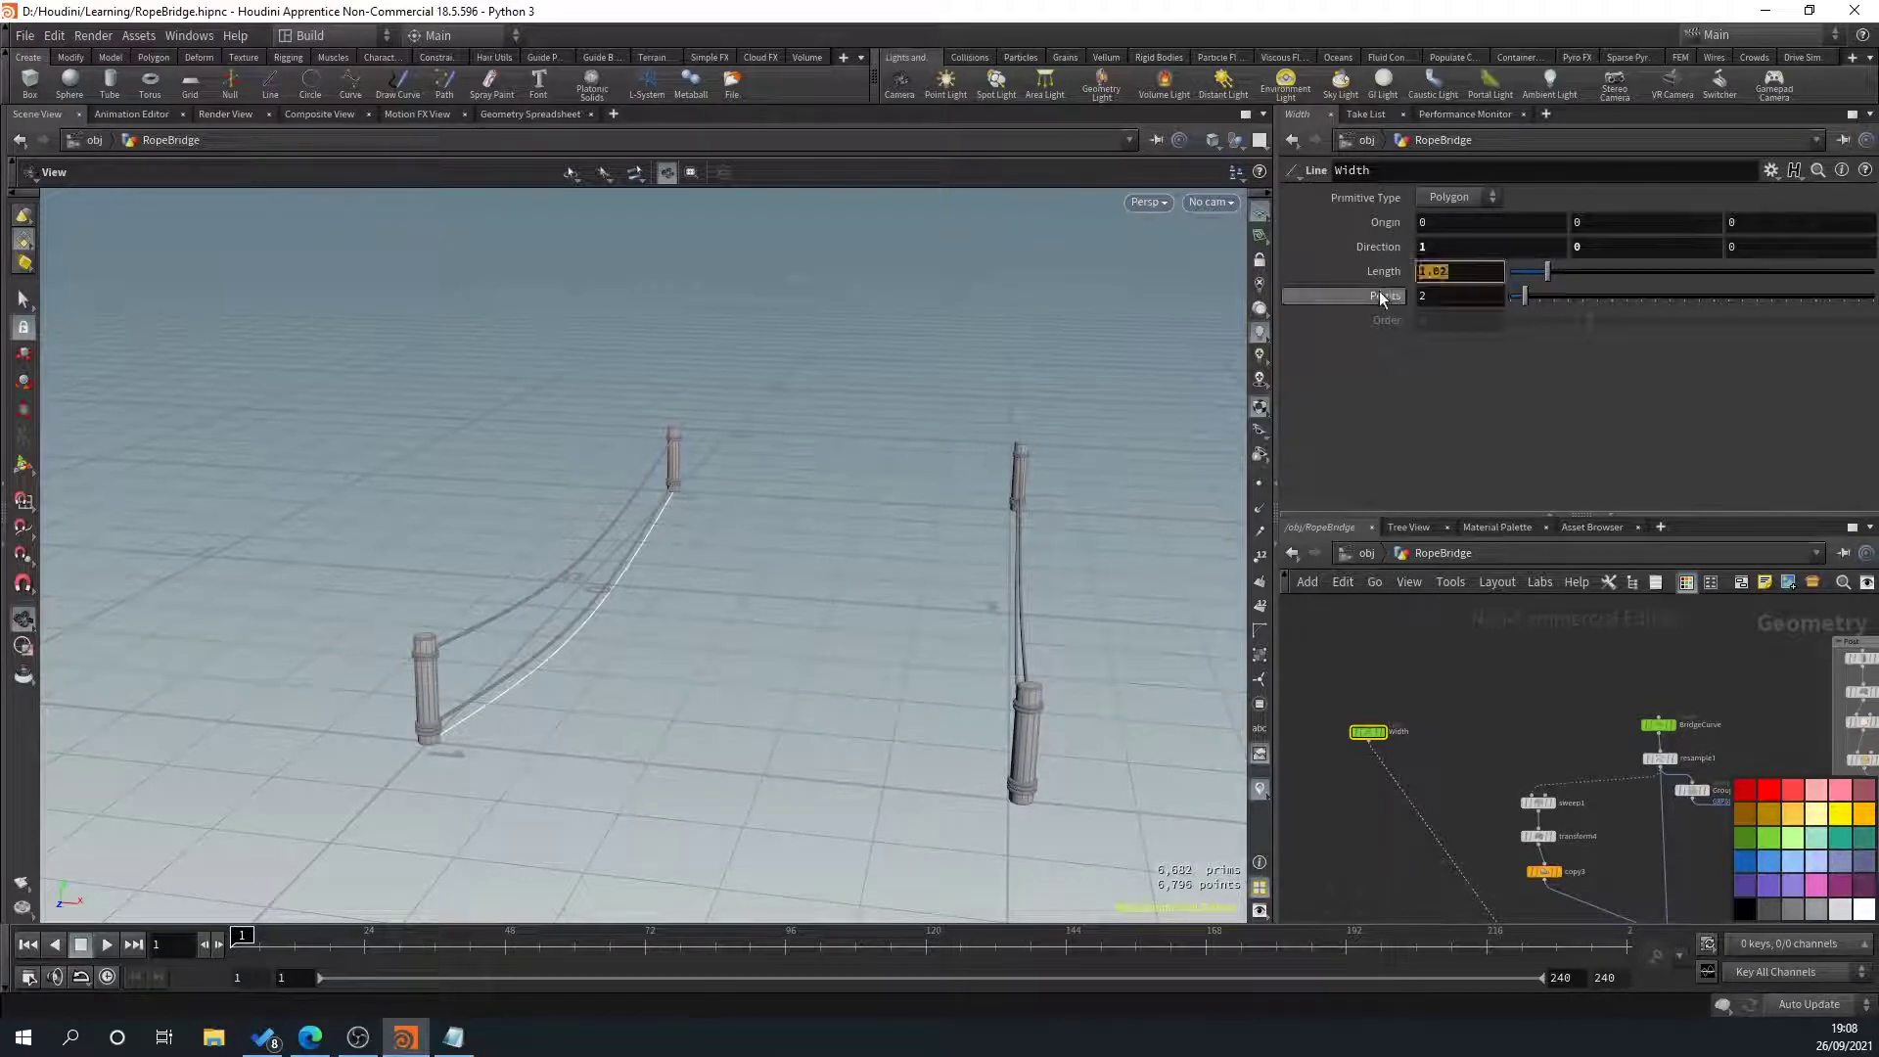
{"action": "type", "text": "1"}
{"action": "key", "text": "Return"}
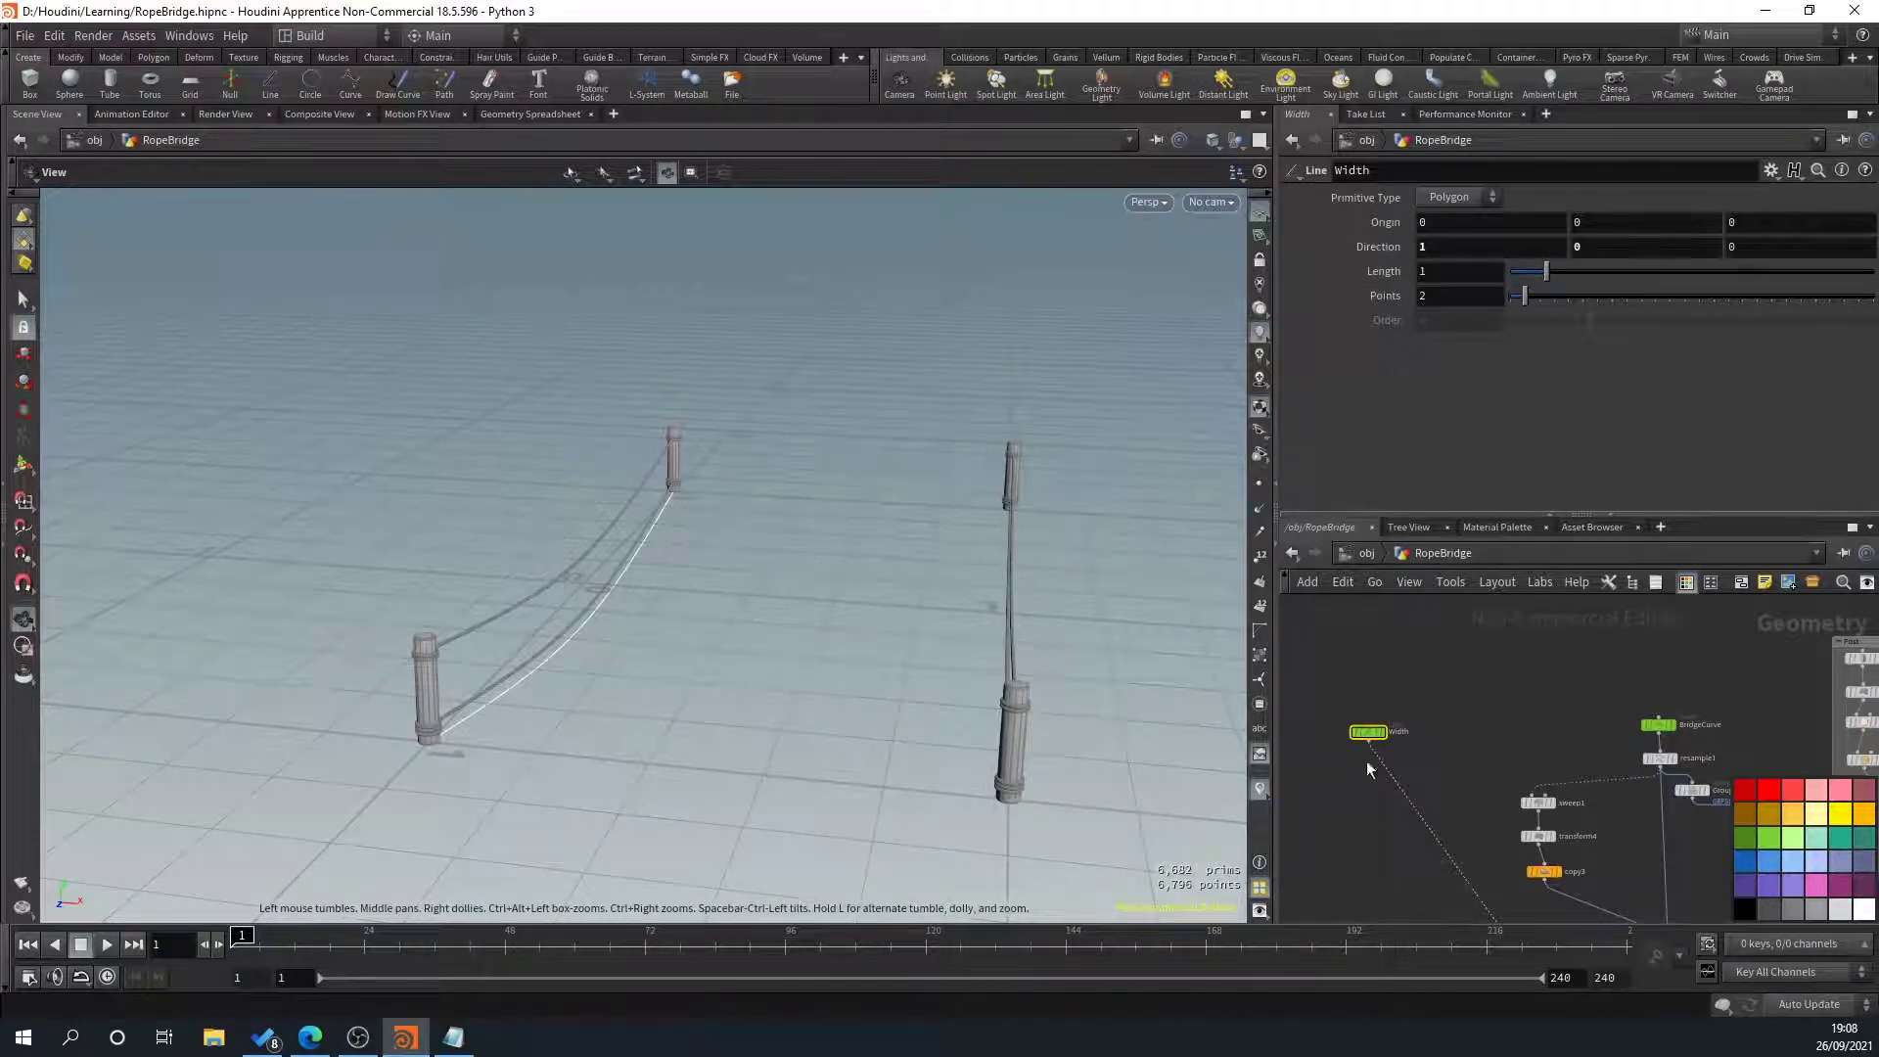
Add a Cube node in the free area below and beside the Width node
{"action": "middle_click_drag", "start_coordinate": [1519, 783], "coordinate": [1531, 725]}
{"action": "middle_click_drag", "start_coordinate": [1417, 812], "coordinate": [1480, 825]}
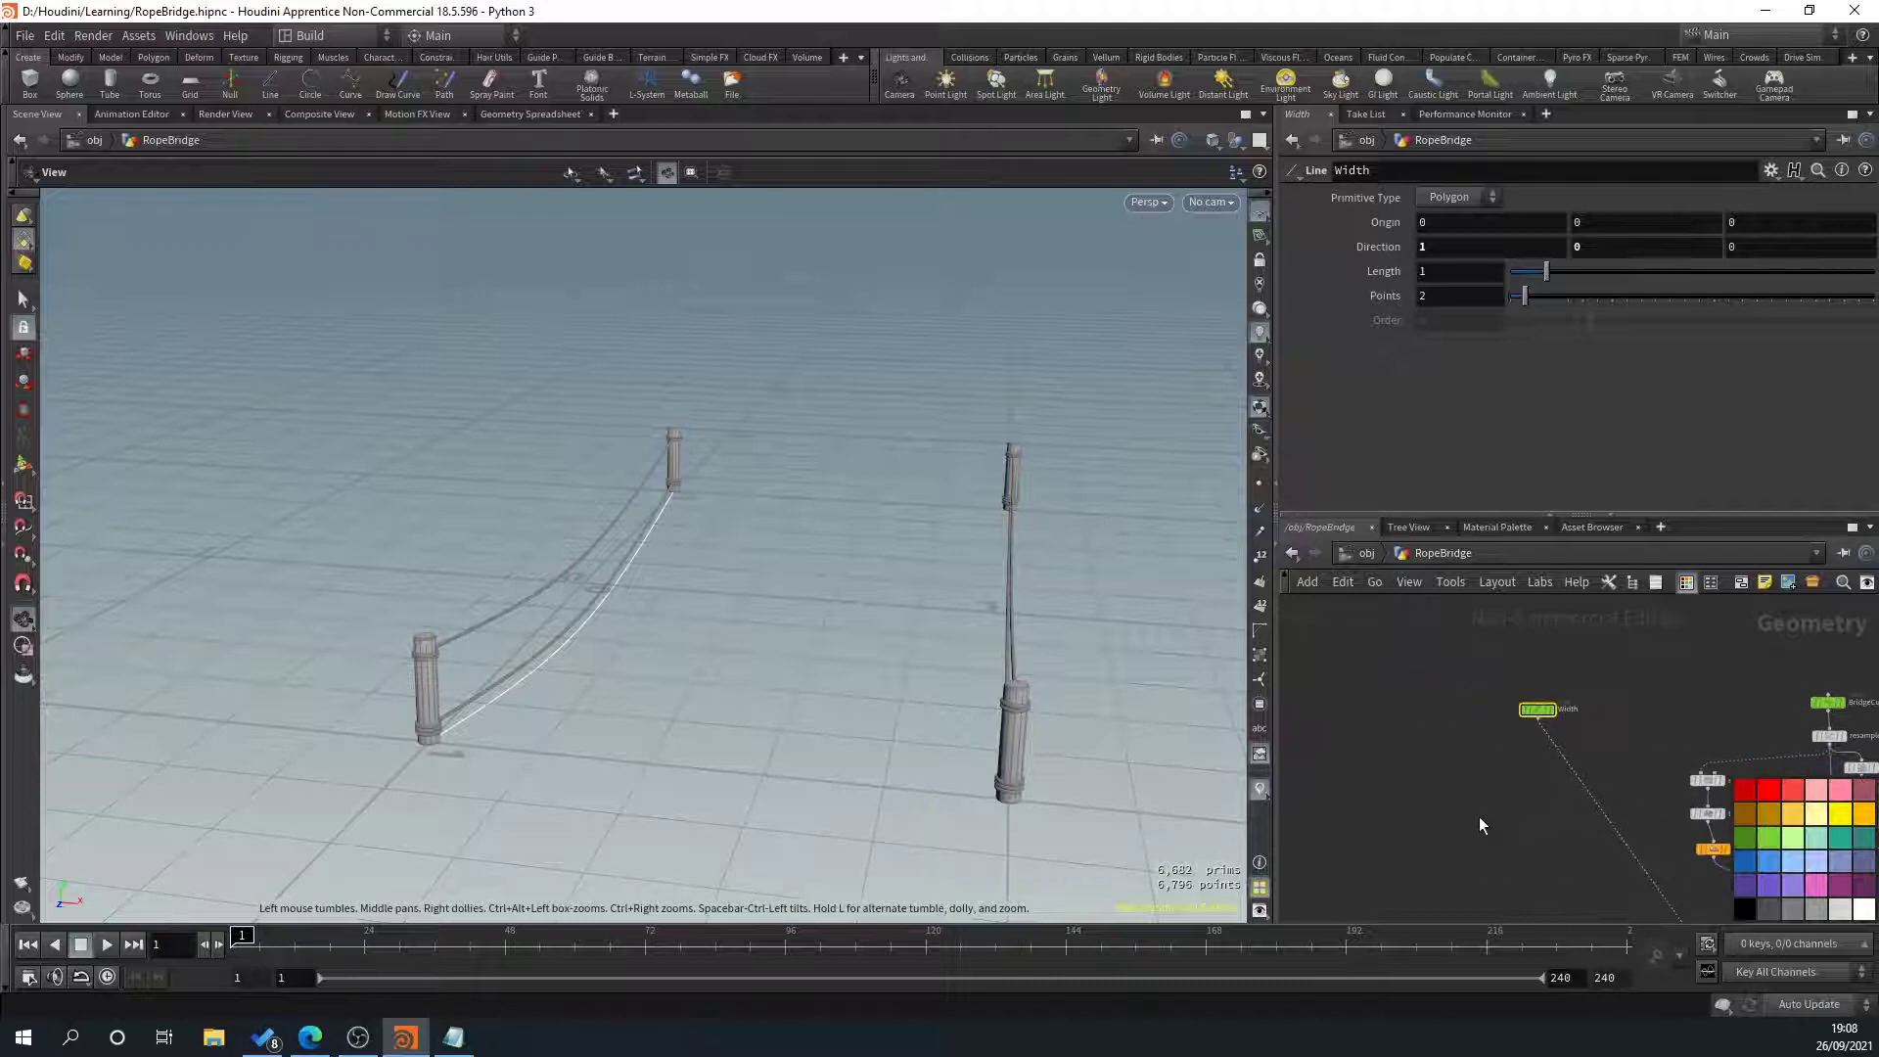
{"action": "key", "text": "Tab"}
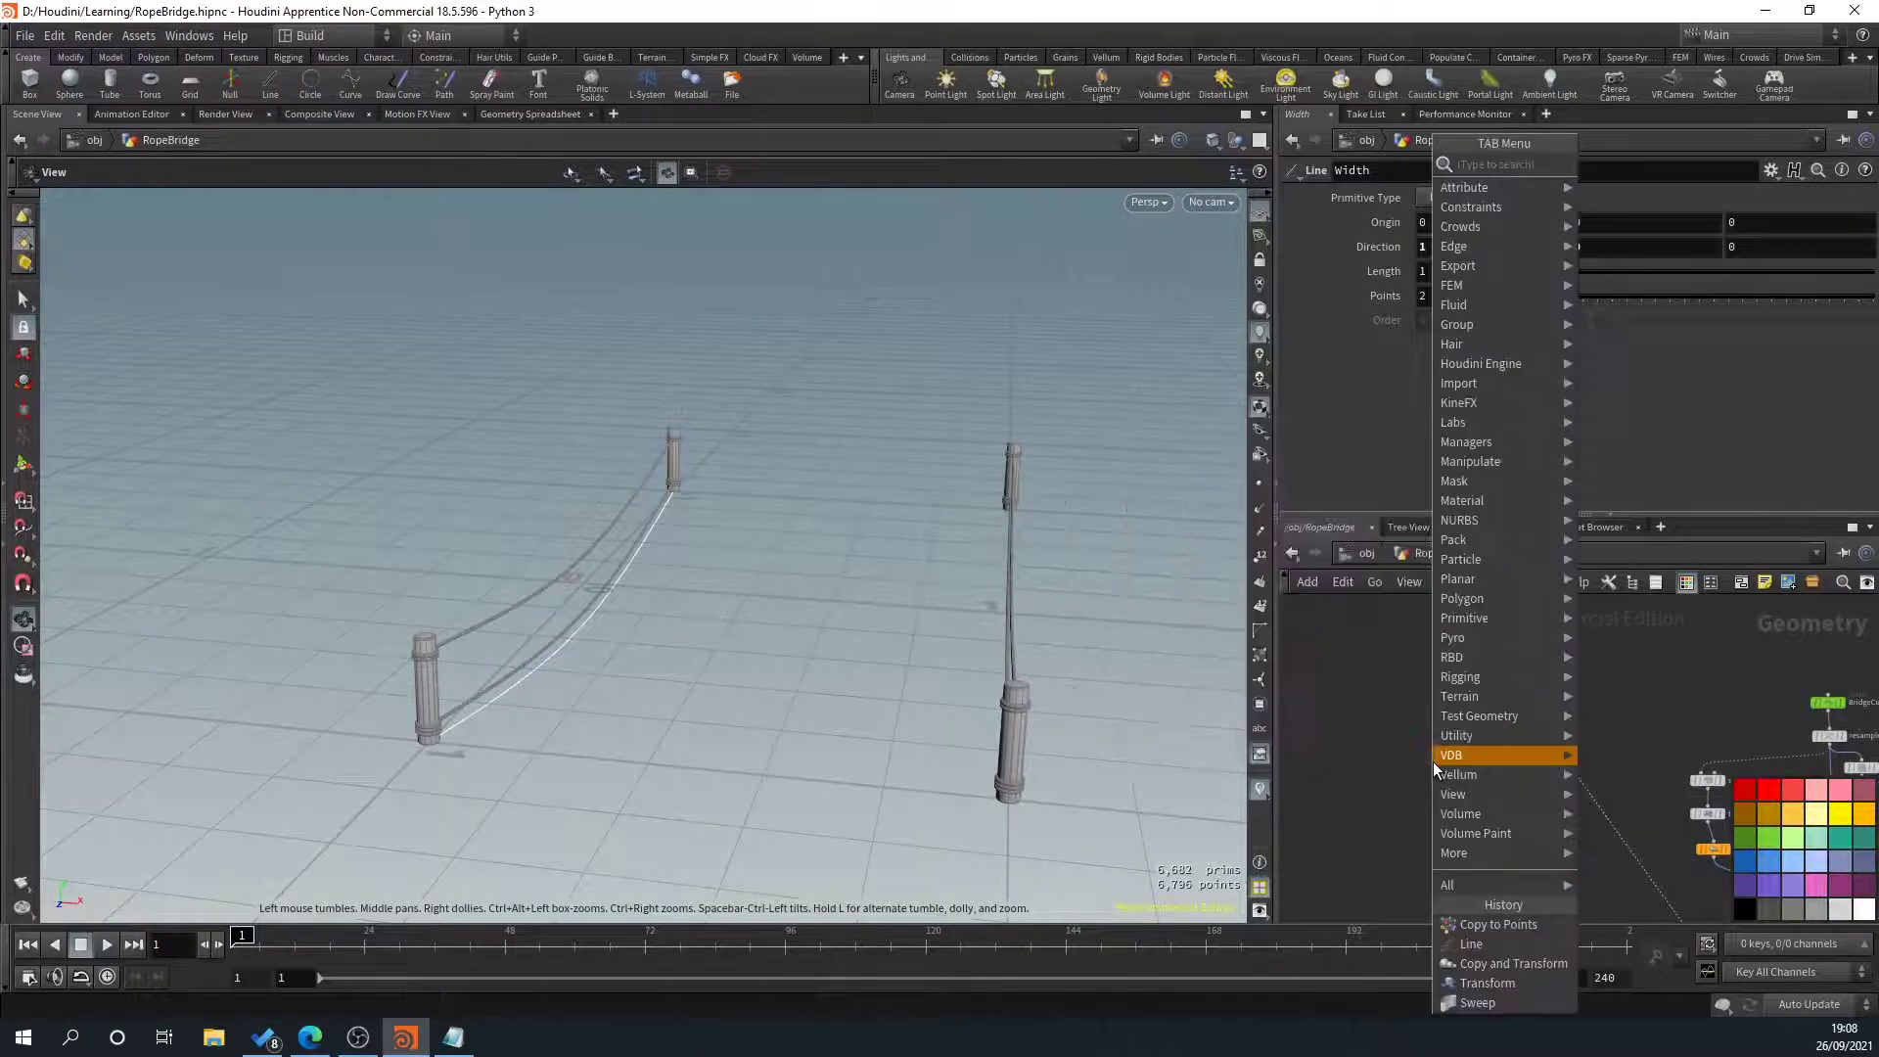
{"action": "type", "text": "cube"}
{"action": "key", "text": "Return"}
{"action": "left_click", "coordinate": [1433, 762]}
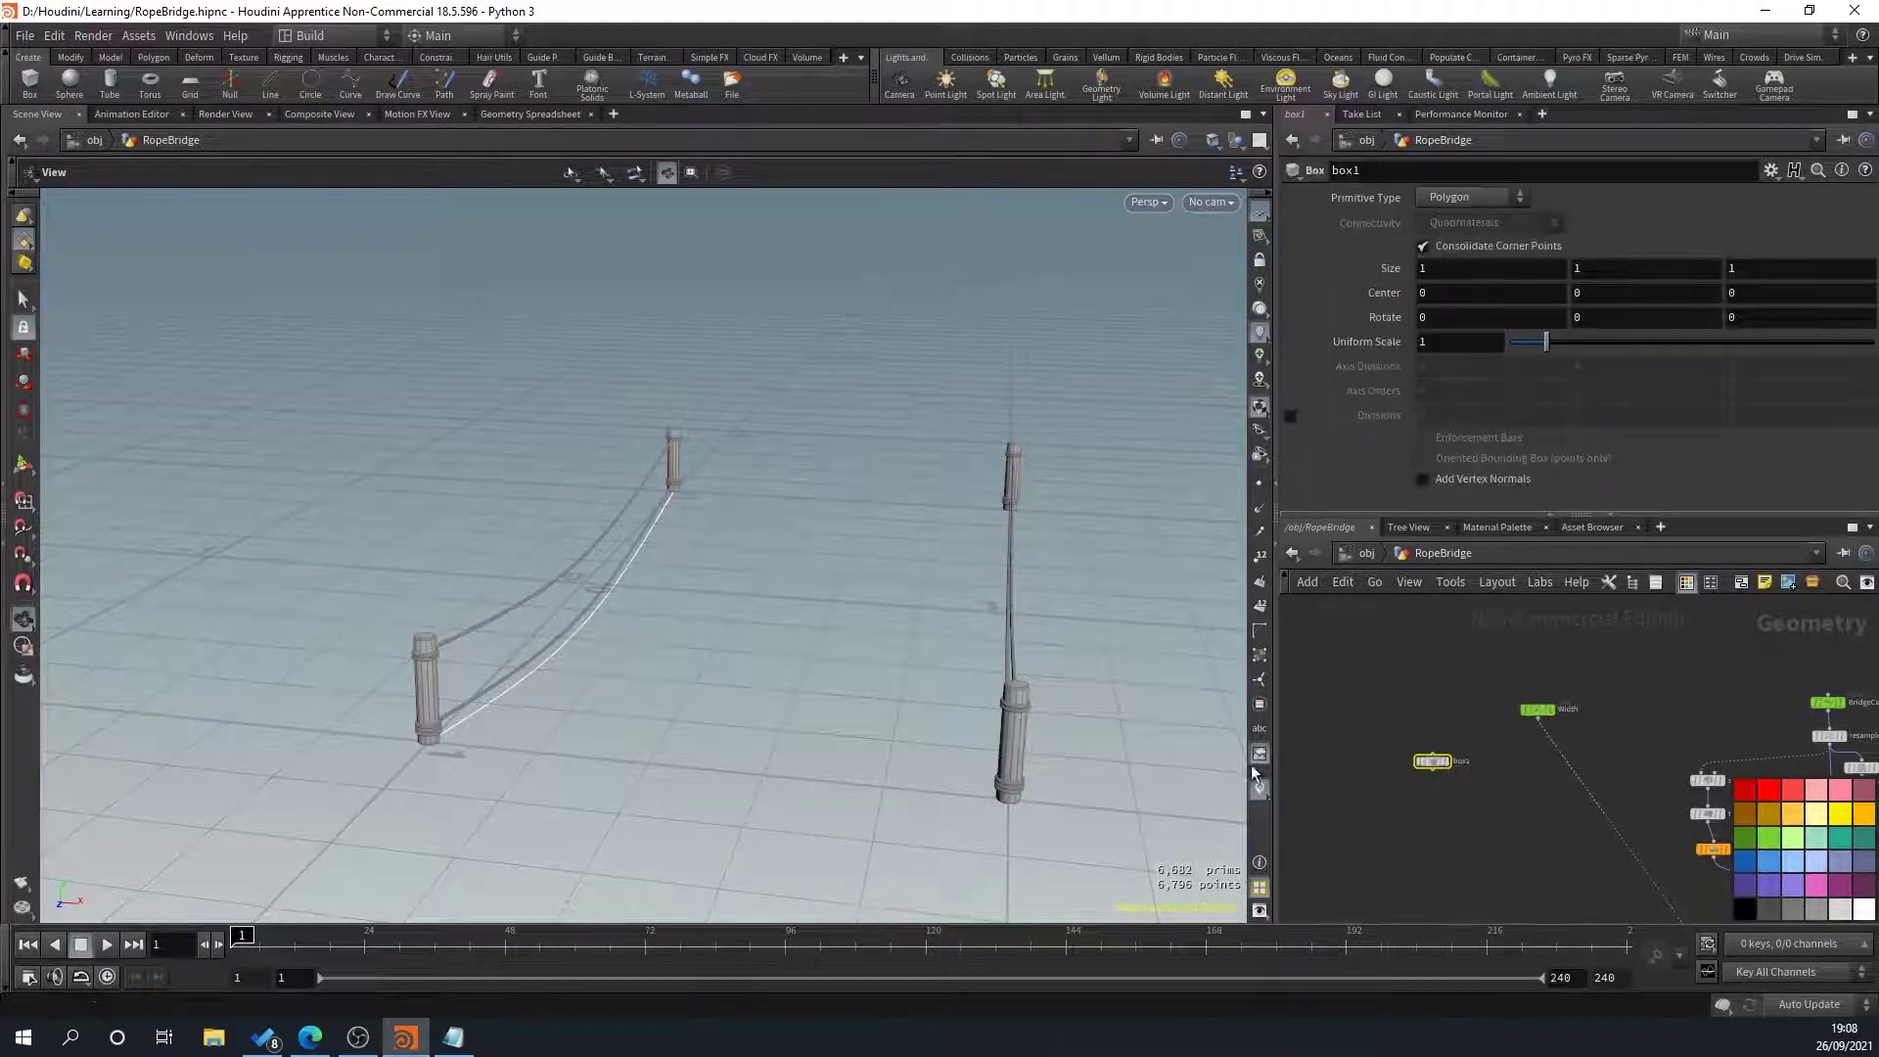
{"action": "scroll", "coordinate": [1403, 778], "scroll_direction": "up", "scroll_amount": 3}
{"action": "scroll", "coordinate": [1542, 832], "scroll_direction": "down", "scroll_amount": 3}
{"action": "middle_click_drag", "start_coordinate": [1571, 886], "coordinate": [1535, 835]}
{"action": "scroll", "coordinate": [1536, 836], "scroll_direction": "down", "scroll_amount": 2}
{"action": "left_click_drag", "start_coordinate": [1410, 700], "coordinate": [1408, 695]}
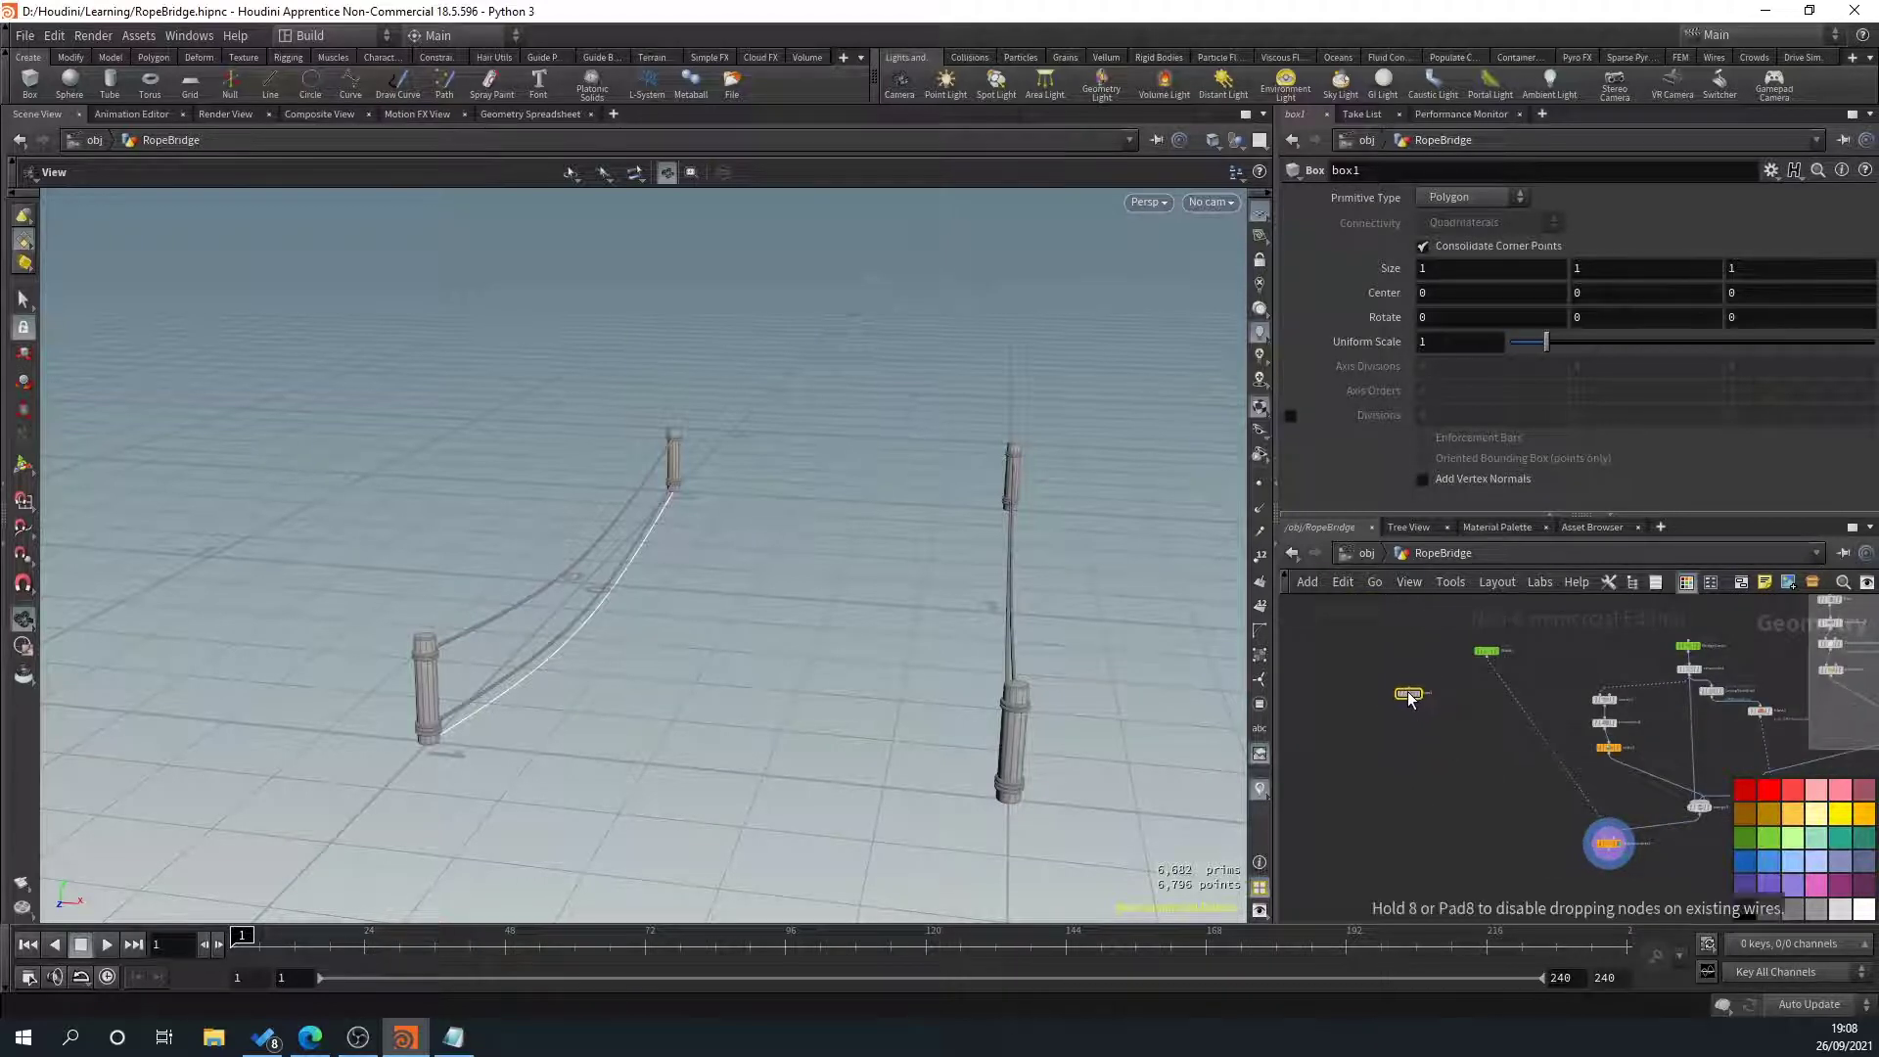
Examine the bridge network around BridgeCurve and the resample1 node's settings
{"action": "middle_click_drag", "start_coordinate": [1541, 843], "coordinate": [1422, 889]}
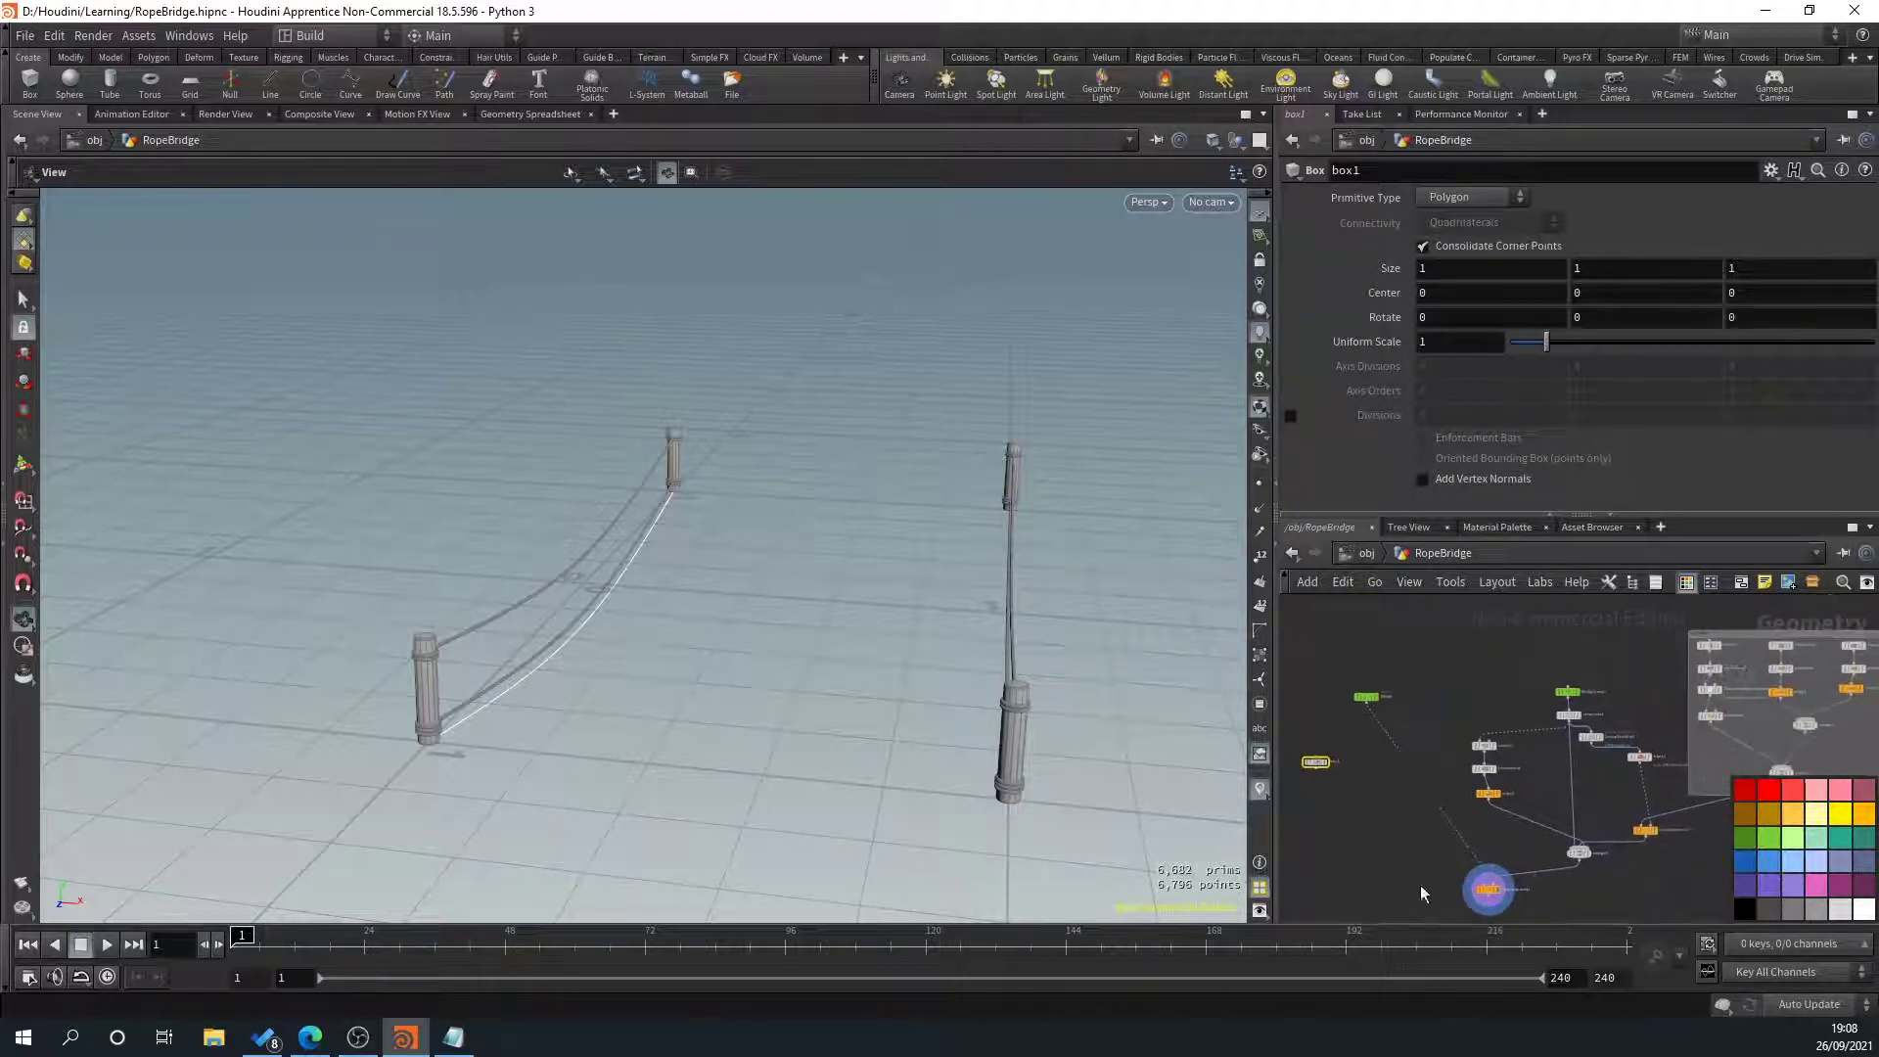
{"action": "scroll", "coordinate": [1515, 764], "scroll_direction": "up", "scroll_amount": 3}
{"action": "middle_click_drag", "start_coordinate": [1551, 695], "coordinate": [1569, 826]}
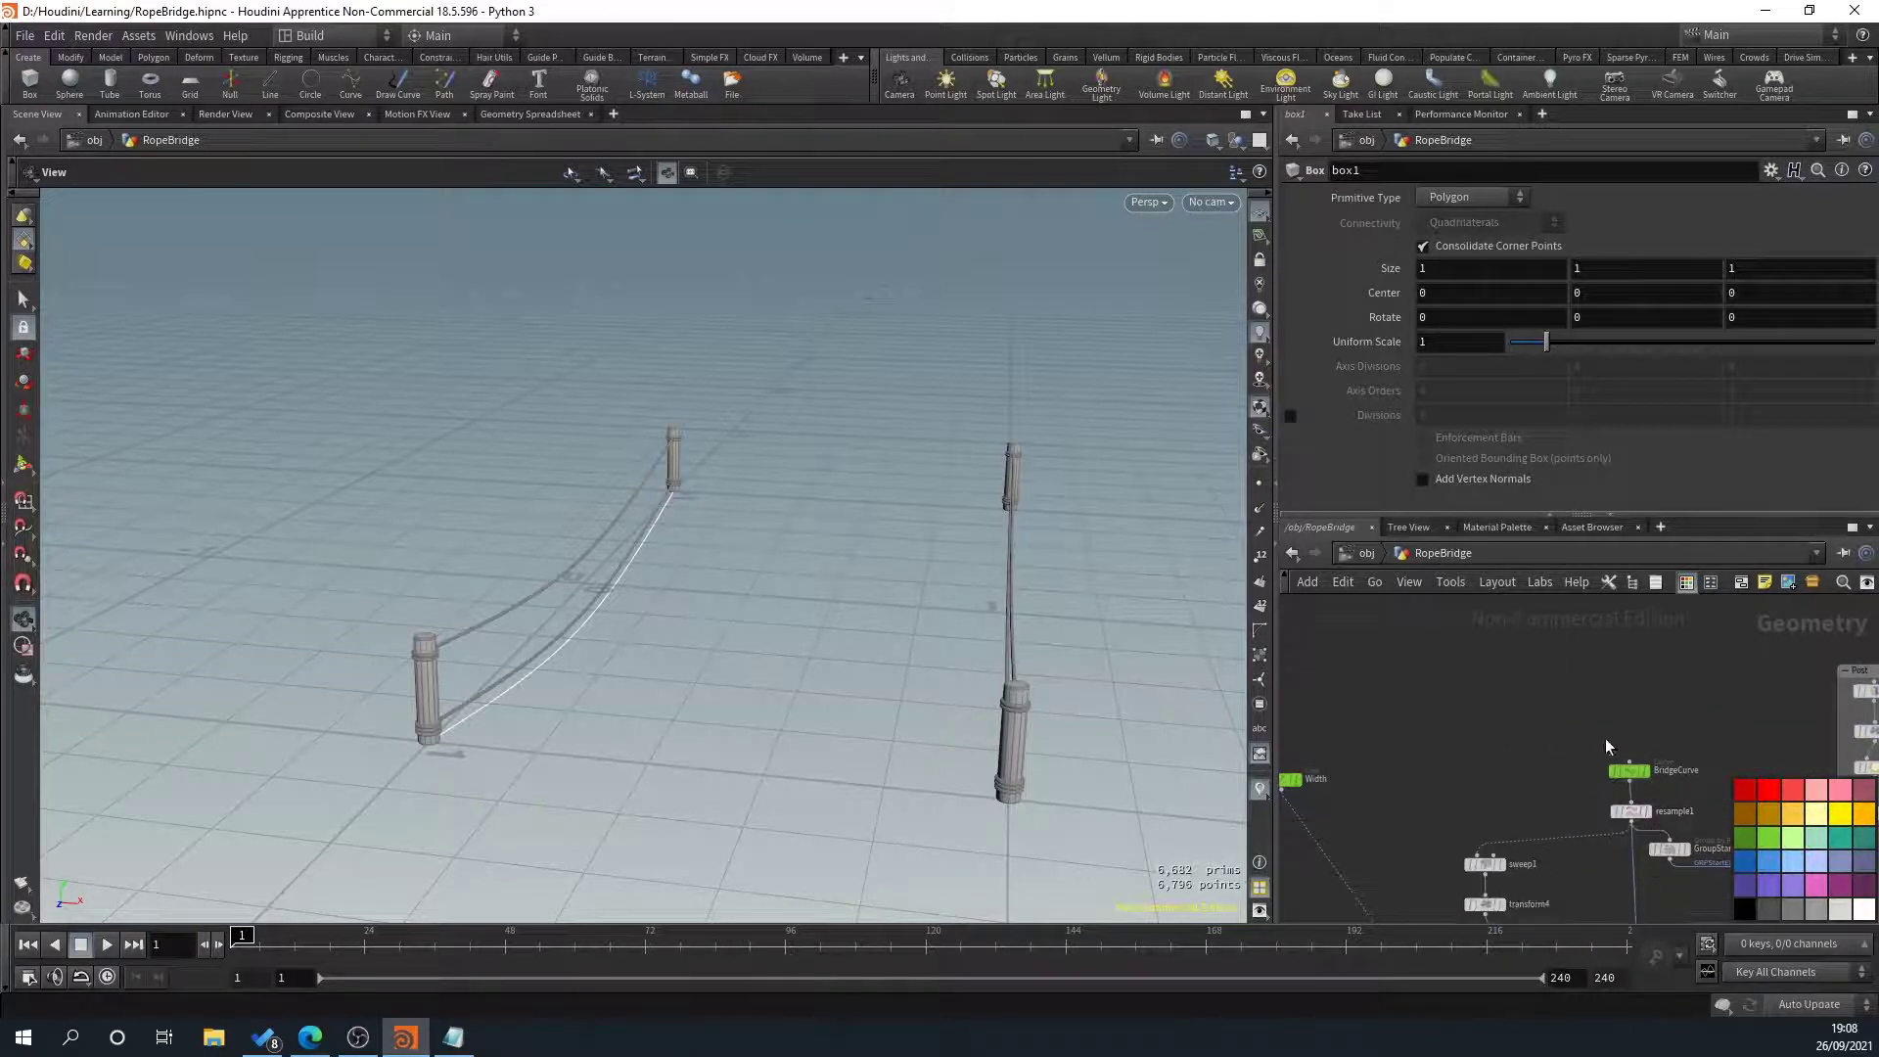
{"action": "mouse_move", "coordinate": [1603, 740]}
{"action": "left_mouse_down"}
{"action": "mouse_move", "coordinate": [1637, 819]}
{"action": "mouse_move", "coordinate": [1632, 736]}
{"action": "left_mouse_up"}
{"action": "left_click", "coordinate": [1452, 800]}
{"action": "middle_click_drag", "start_coordinate": [1436, 841], "coordinate": [1533, 737]}
{"action": "mouse_move", "coordinate": [1394, 790]}
{"action": "middle_mouse_down"}
{"action": "mouse_move", "coordinate": [1485, 789]}
{"action": "mouse_move", "coordinate": [1454, 744]}
{"action": "middle_mouse_up"}
{"action": "scroll", "coordinate": [1448, 740], "scroll_direction": "down", "scroll_amount": 3}
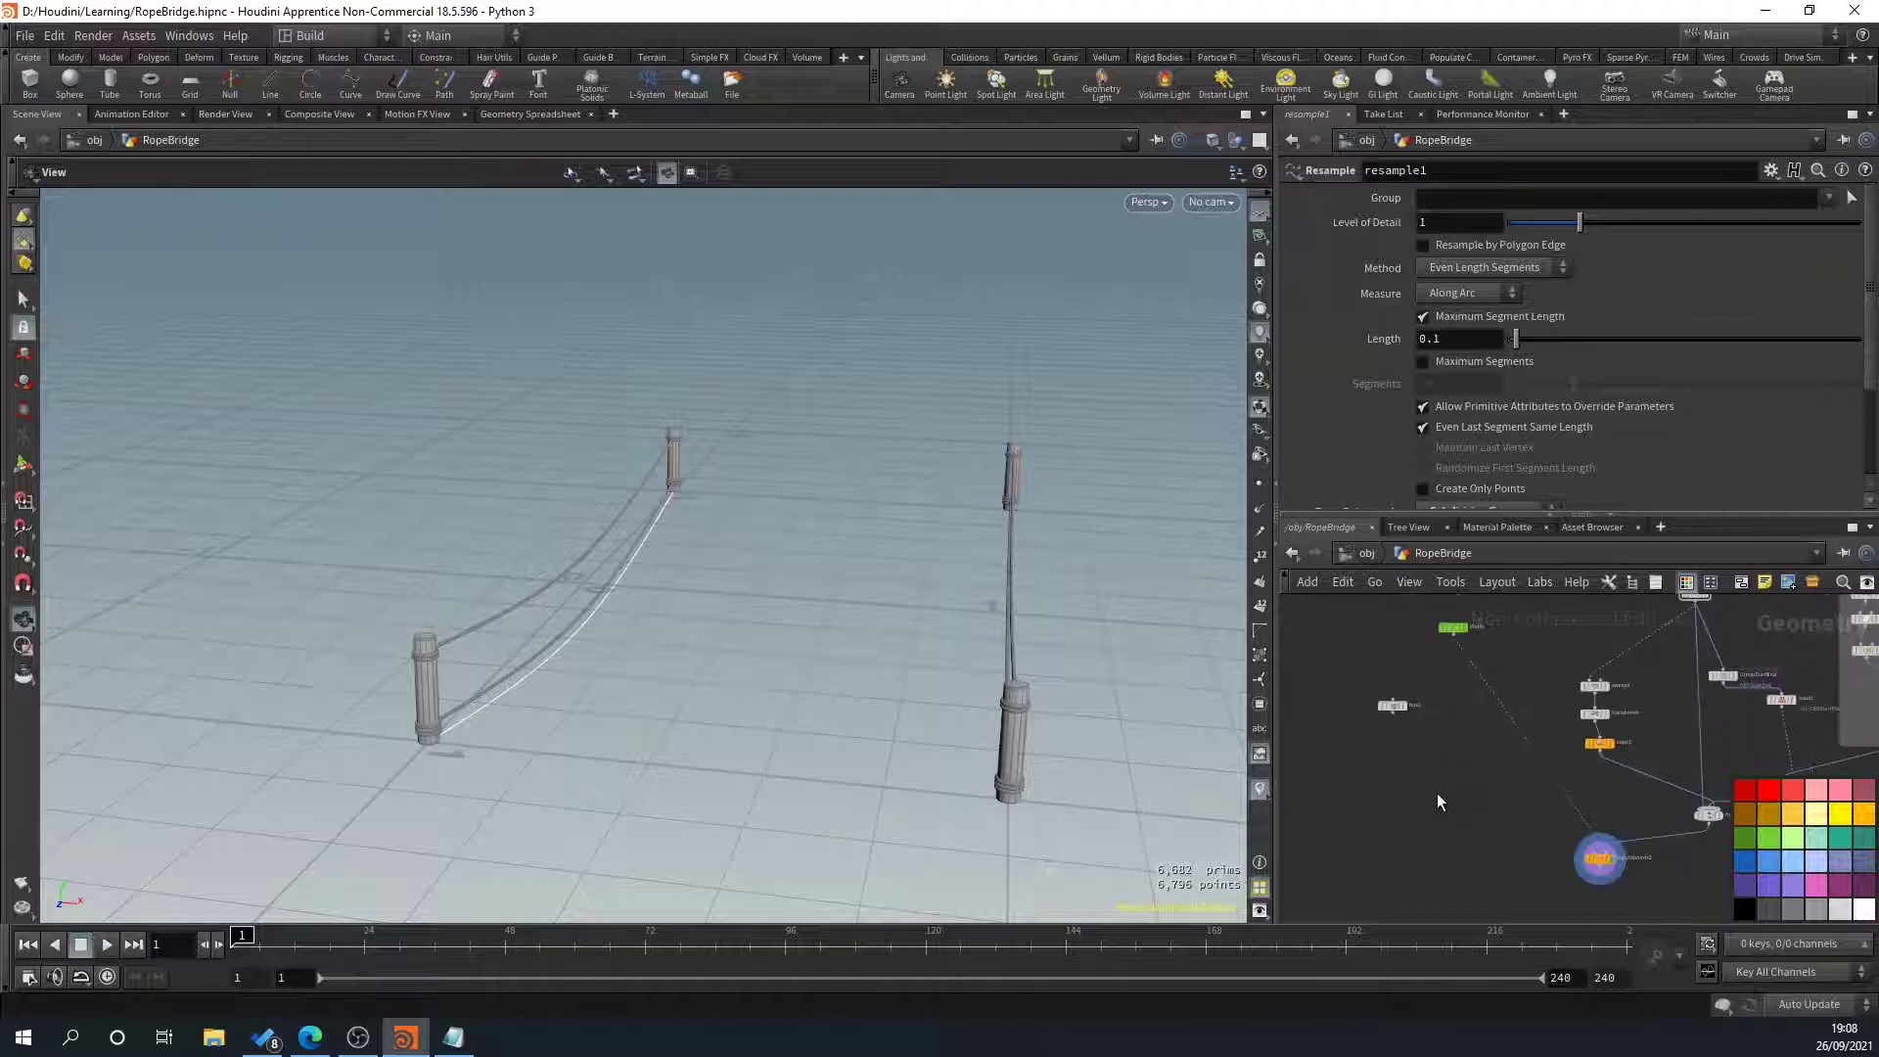
{"action": "scroll", "coordinate": [1415, 740], "scroll_direction": "up", "scroll_amount": 5}
{"action": "scroll", "coordinate": [1397, 720], "scroll_direction": "down", "scroll_amount": 7}
{"action": "scroll", "coordinate": [1419, 778], "scroll_direction": "up", "scroll_amount": 1}
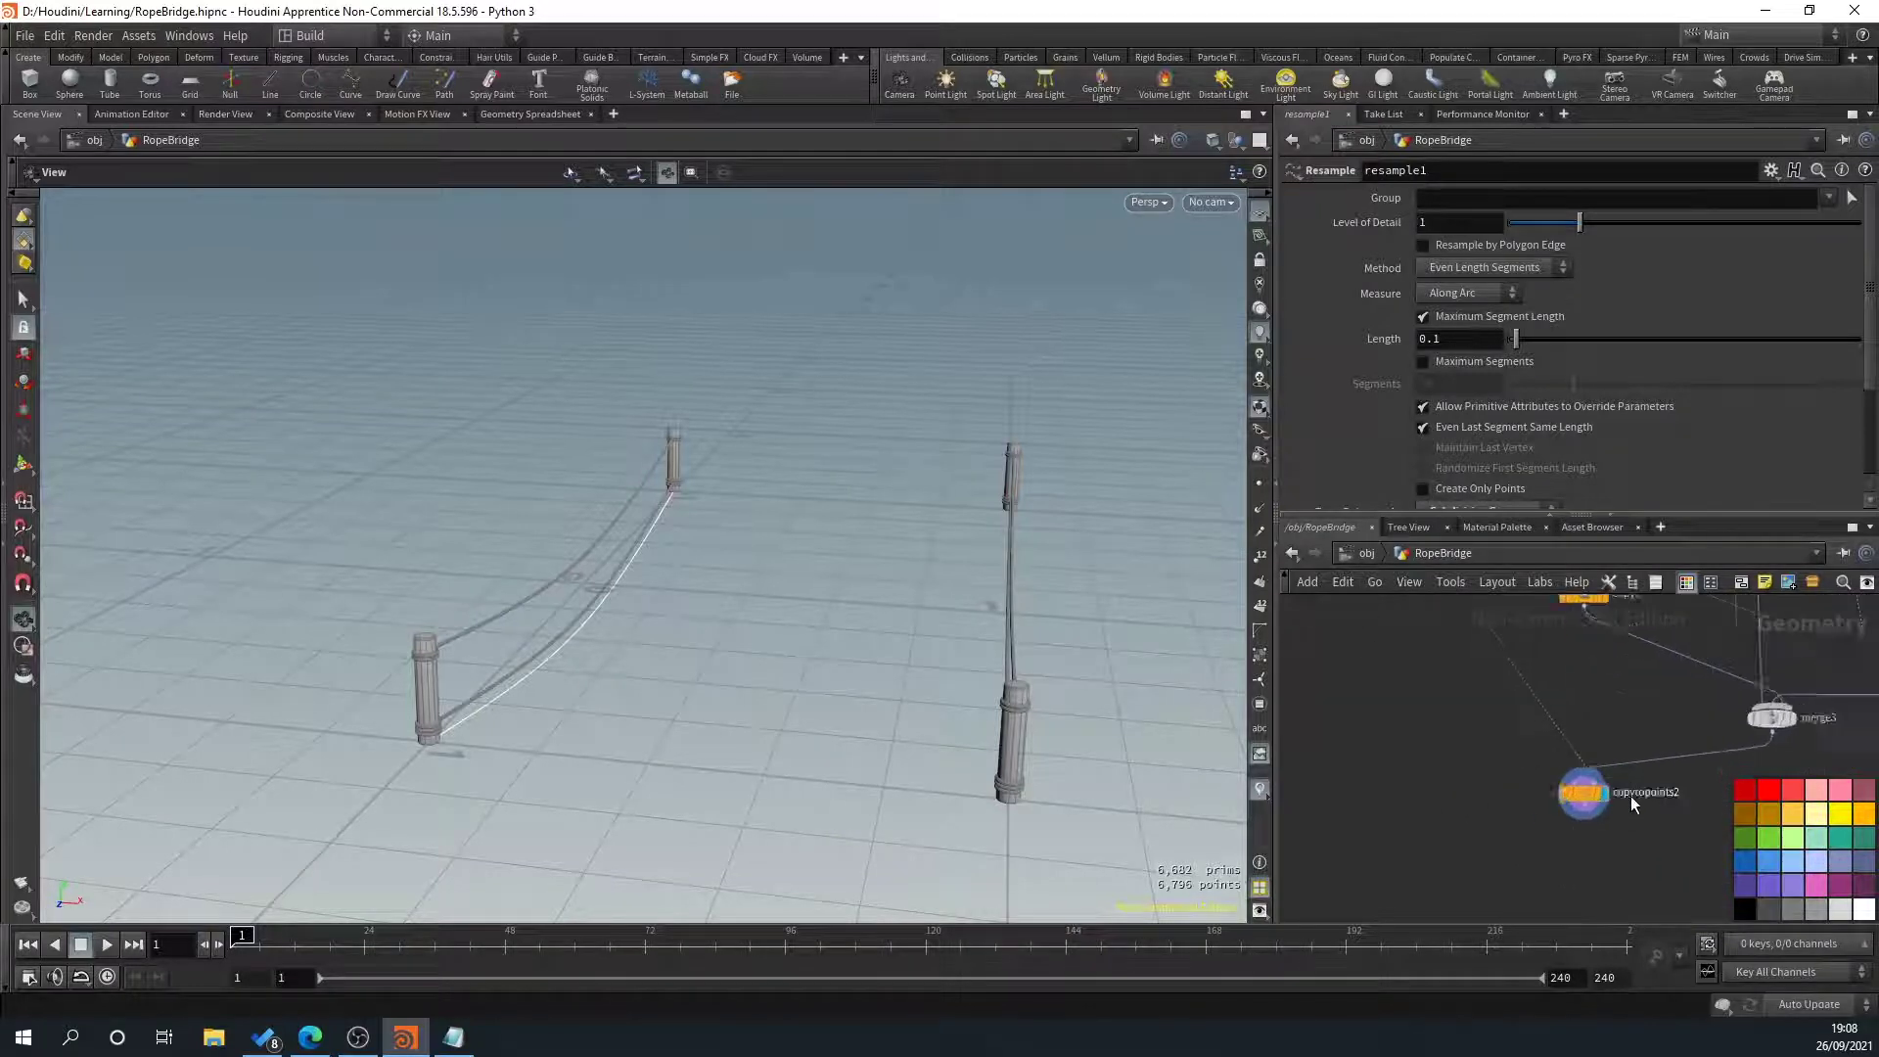
{"action": "scroll", "coordinate": [1482, 800], "scroll_direction": "up", "scroll_amount": 3}
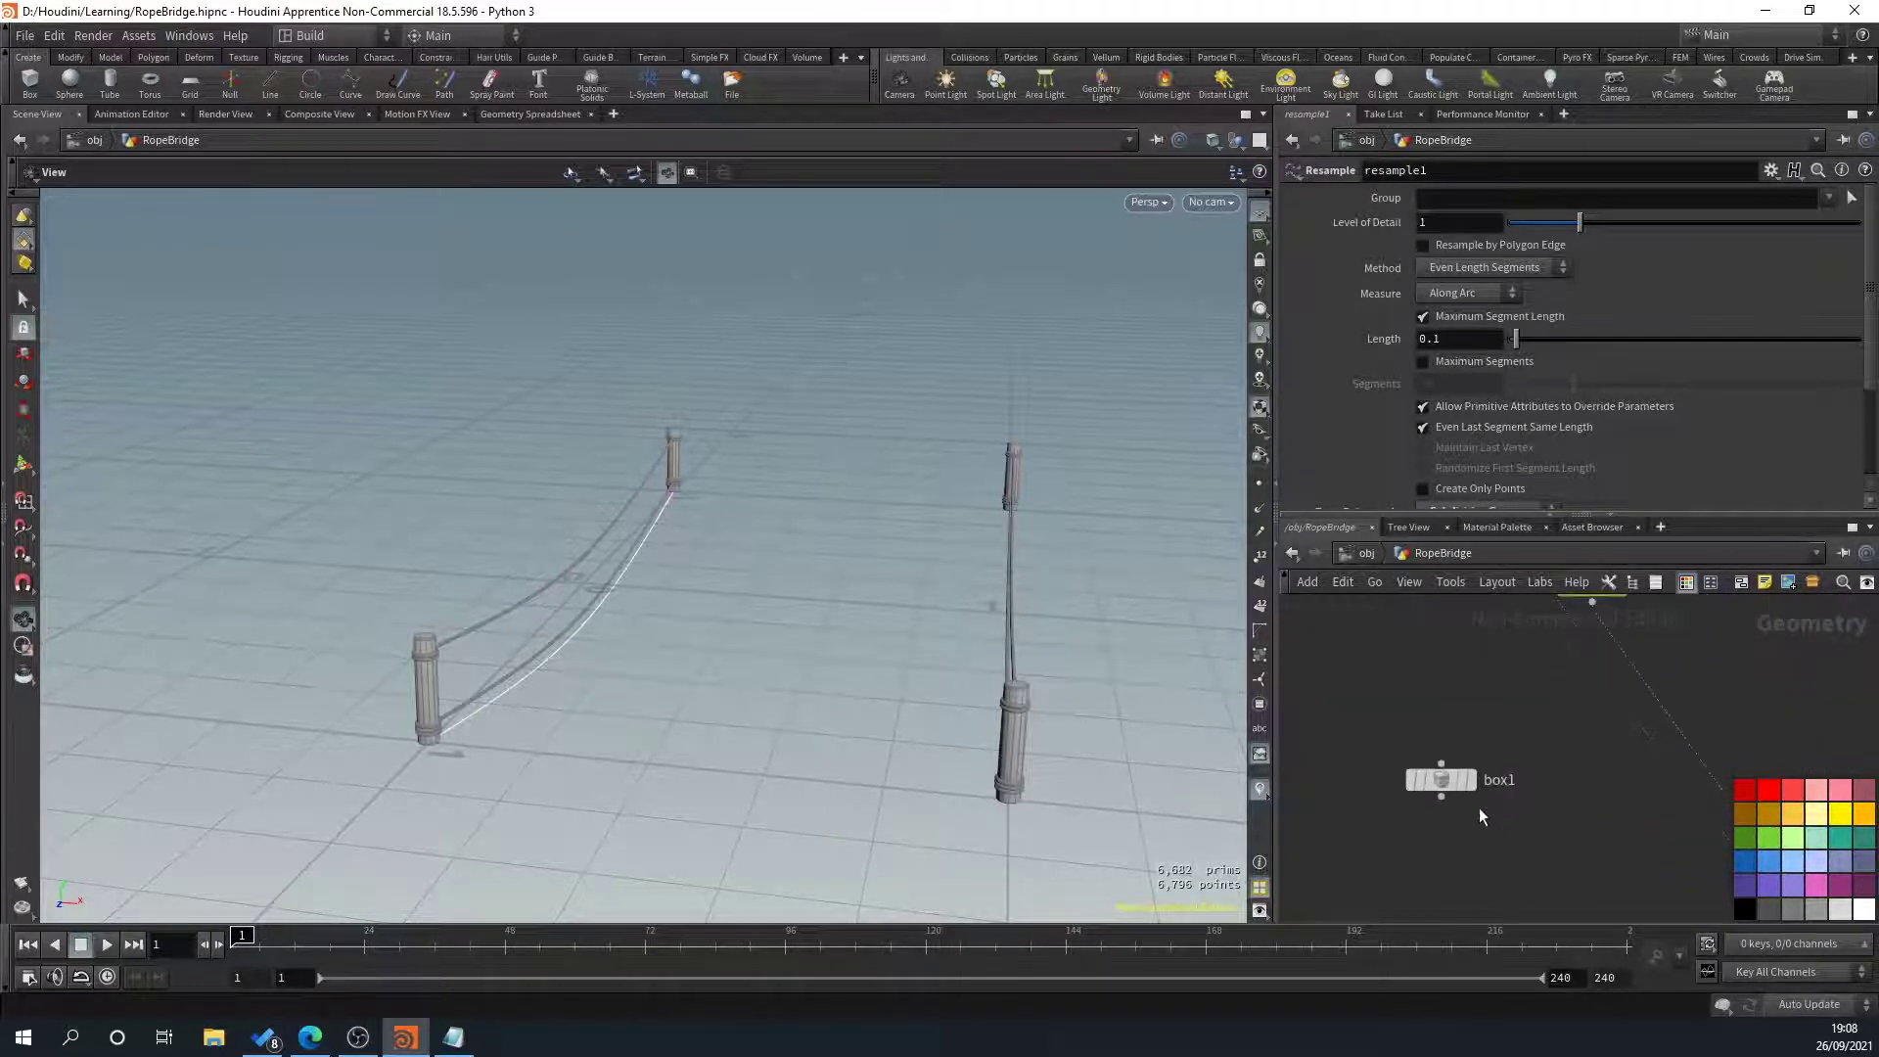
Display box1, append a Transform node below it, and display the transform's result
{"action": "left_click", "coordinate": [1470, 780]}
{"action": "left_click_drag", "start_coordinate": [781, 665], "coordinate": [940, 616]}
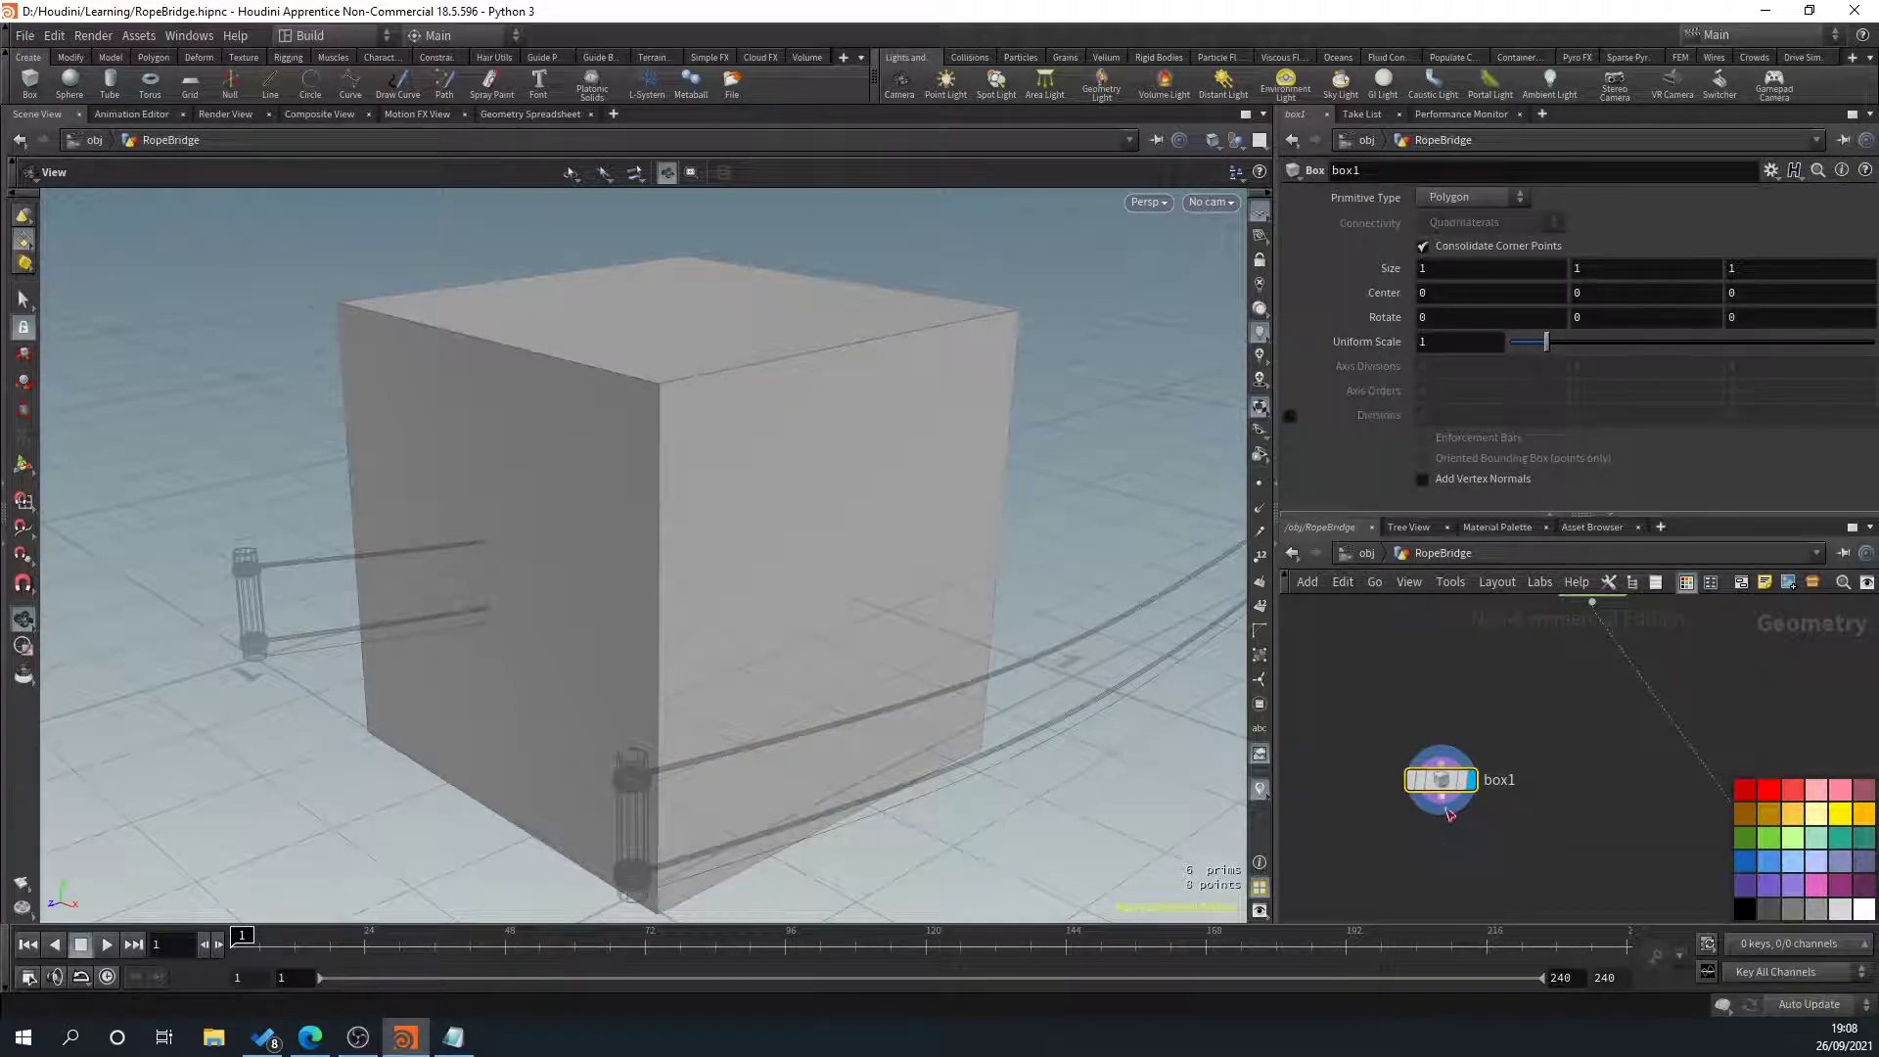
{"action": "left_click_drag", "start_coordinate": [1449, 814], "coordinate": [1448, 849]}
{"action": "type", "text": "tr"}
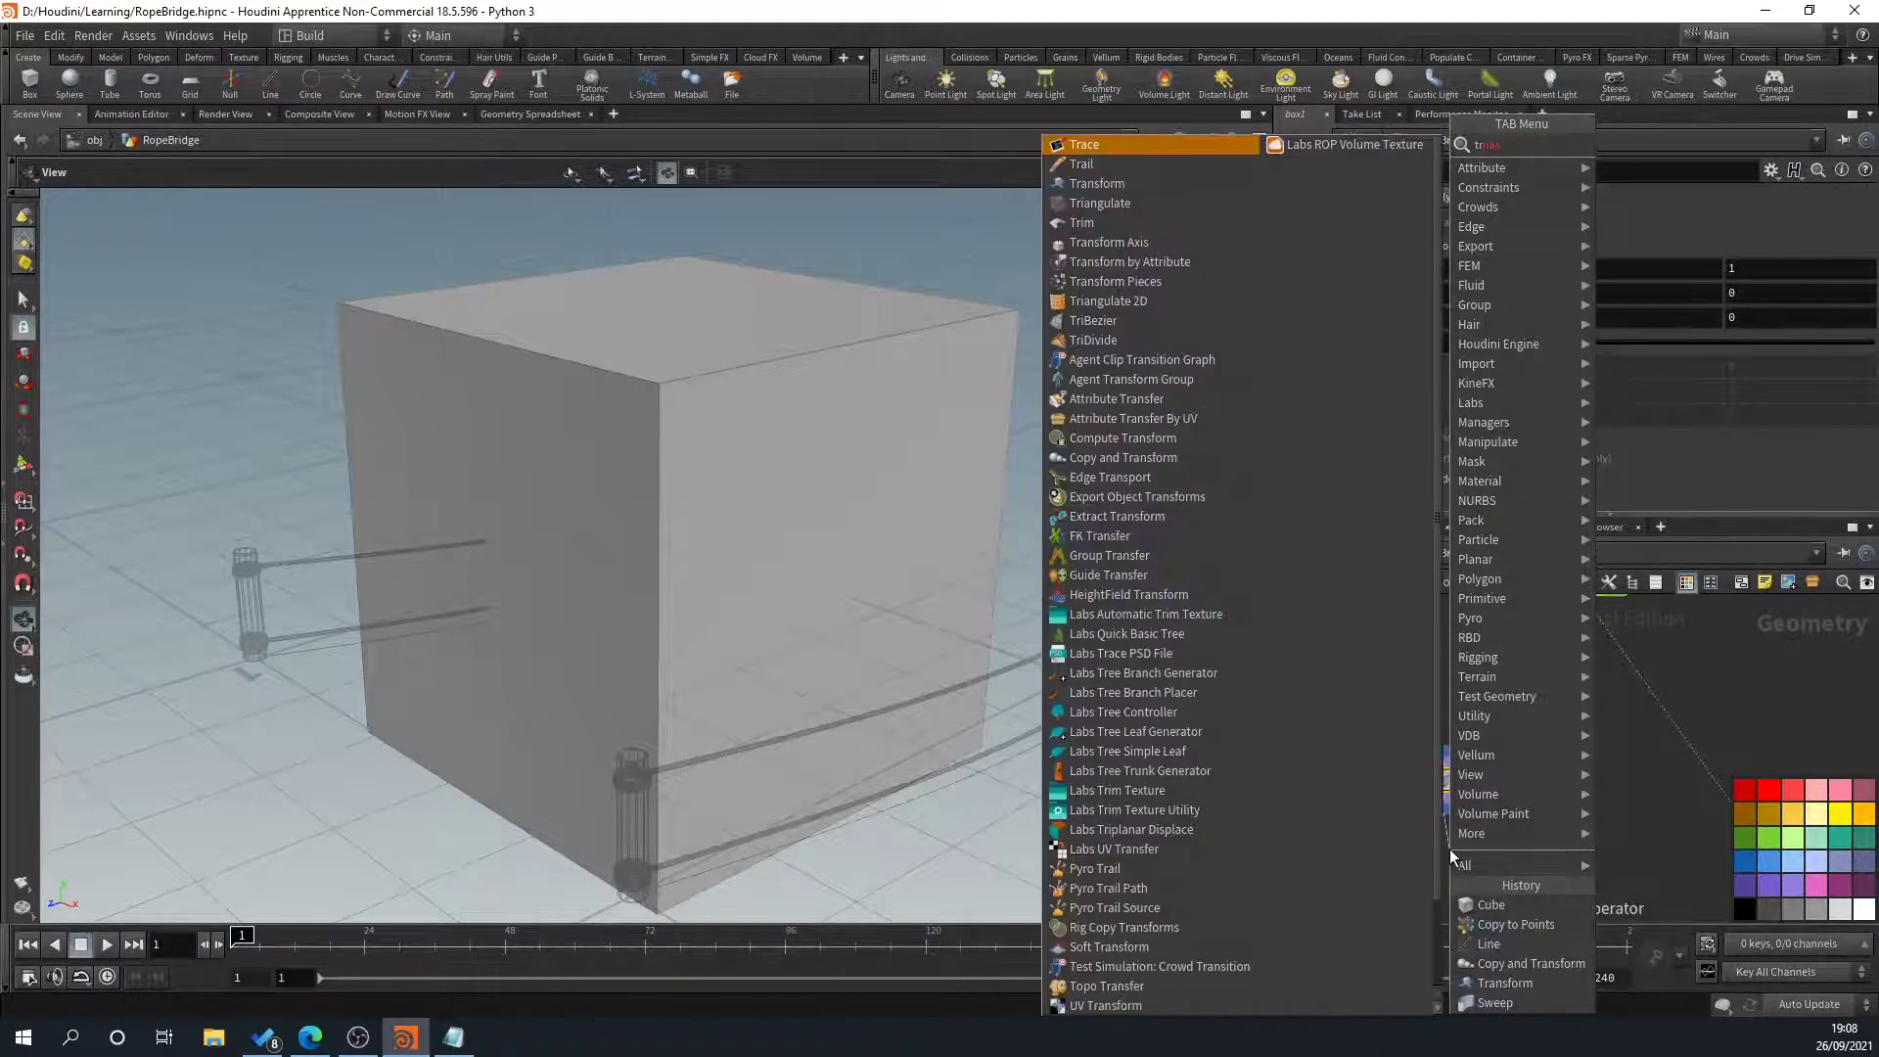
{"action": "type", "text": "nas"}
{"action": "key", "text": "BackSpace"}
{"action": "key", "text": "BackSpace"}
{"action": "key", "text": "BackSpace"}
{"action": "type", "text": "ans"}
{"action": "key", "text": "Return"}
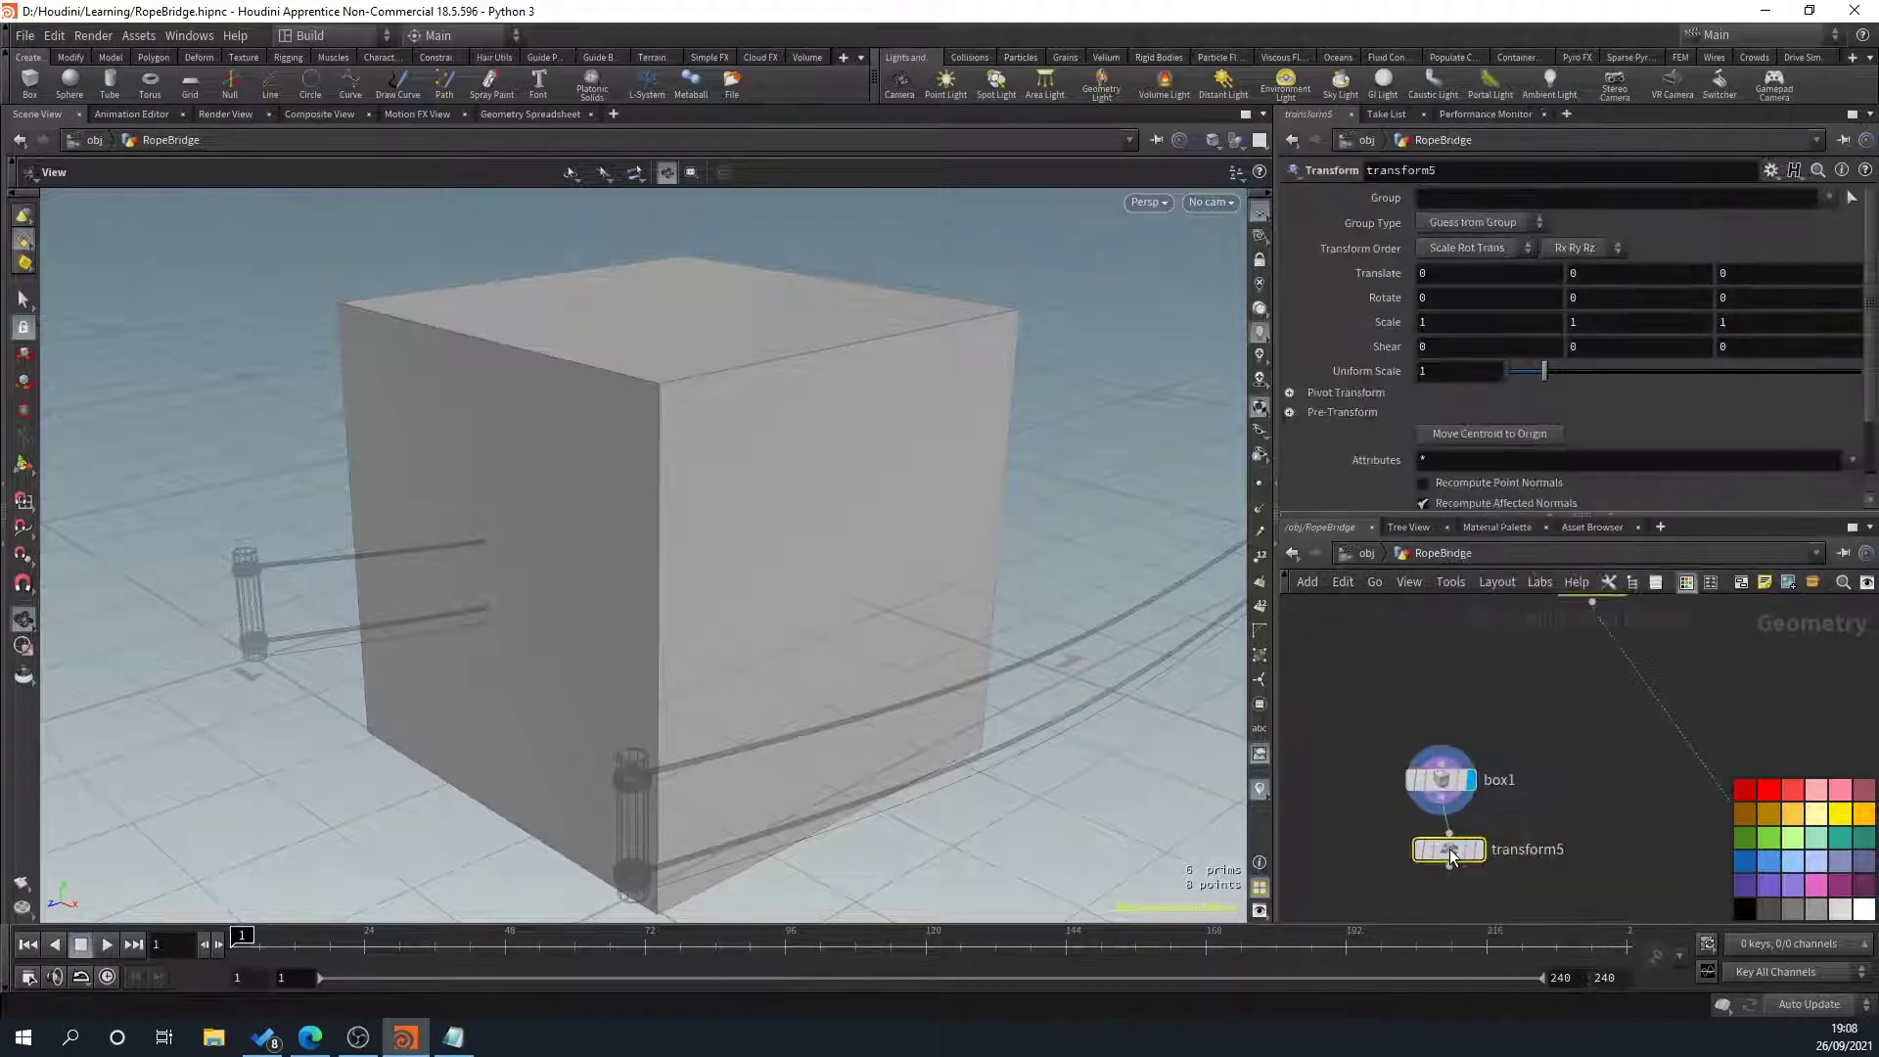
{"action": "left_click", "coordinate": [1479, 850]}
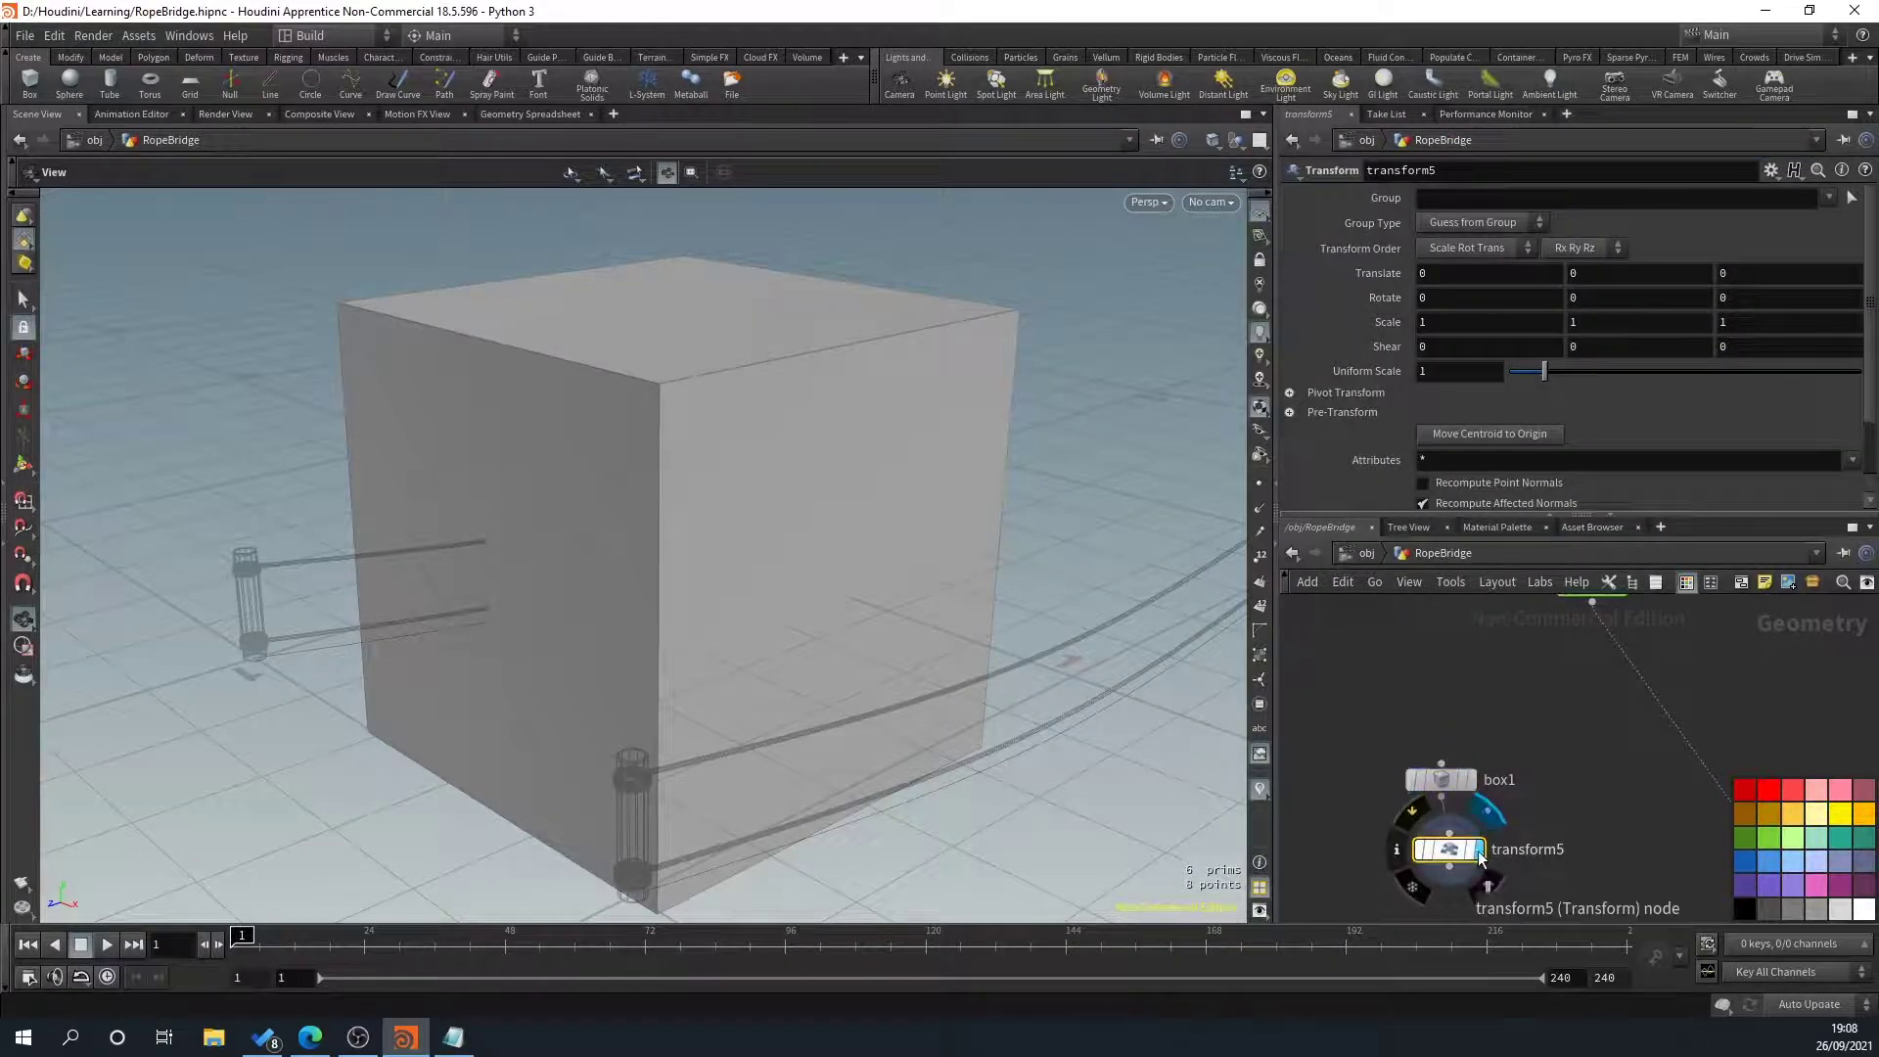
Change box1's Primitive Type to Polygon Mesh and set its Axis Divisions to 2, 2, 2
{"action": "left_click", "coordinate": [1448, 782]}
{"action": "left_click", "coordinate": [1455, 199]}
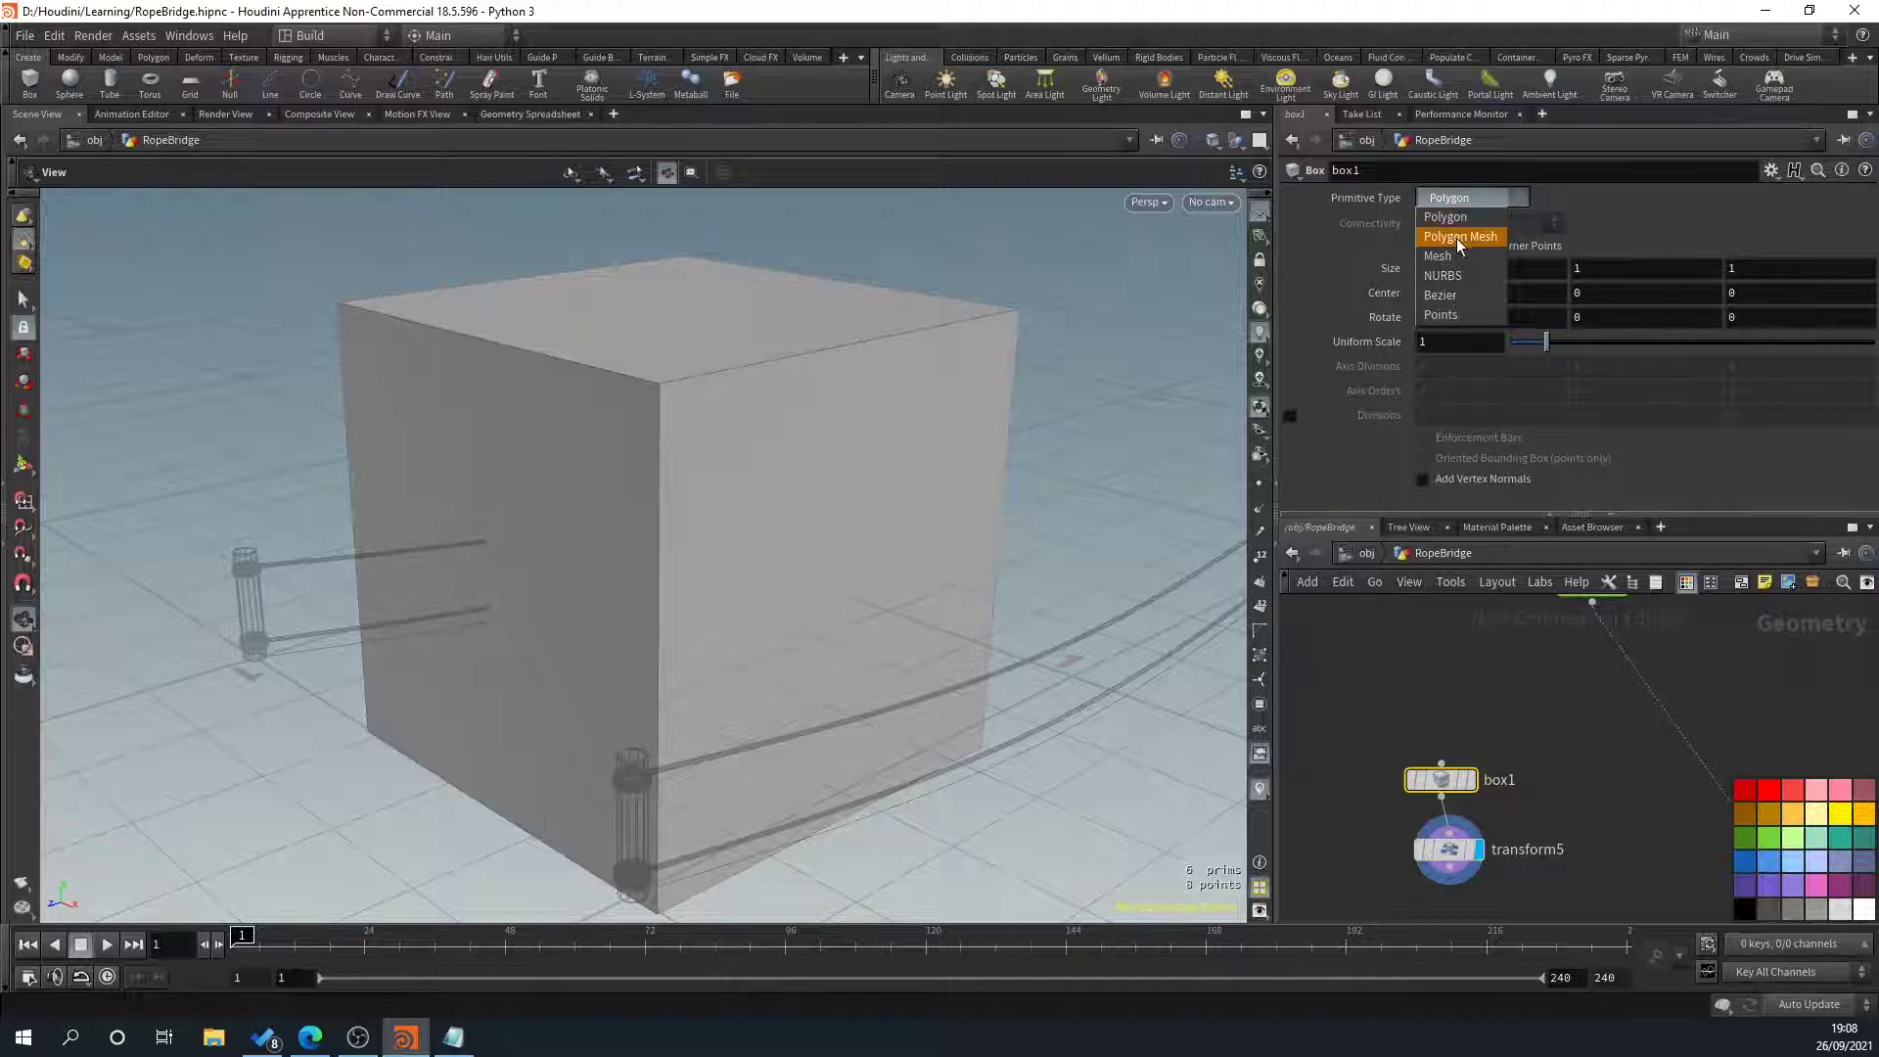
{"action": "left_click", "coordinate": [1457, 241]}
{"action": "left_click_drag", "start_coordinate": [1469, 369], "coordinate": [1349, 362]}
{"action": "type", "text": "2#"}
{"action": "key", "text": "Return"}
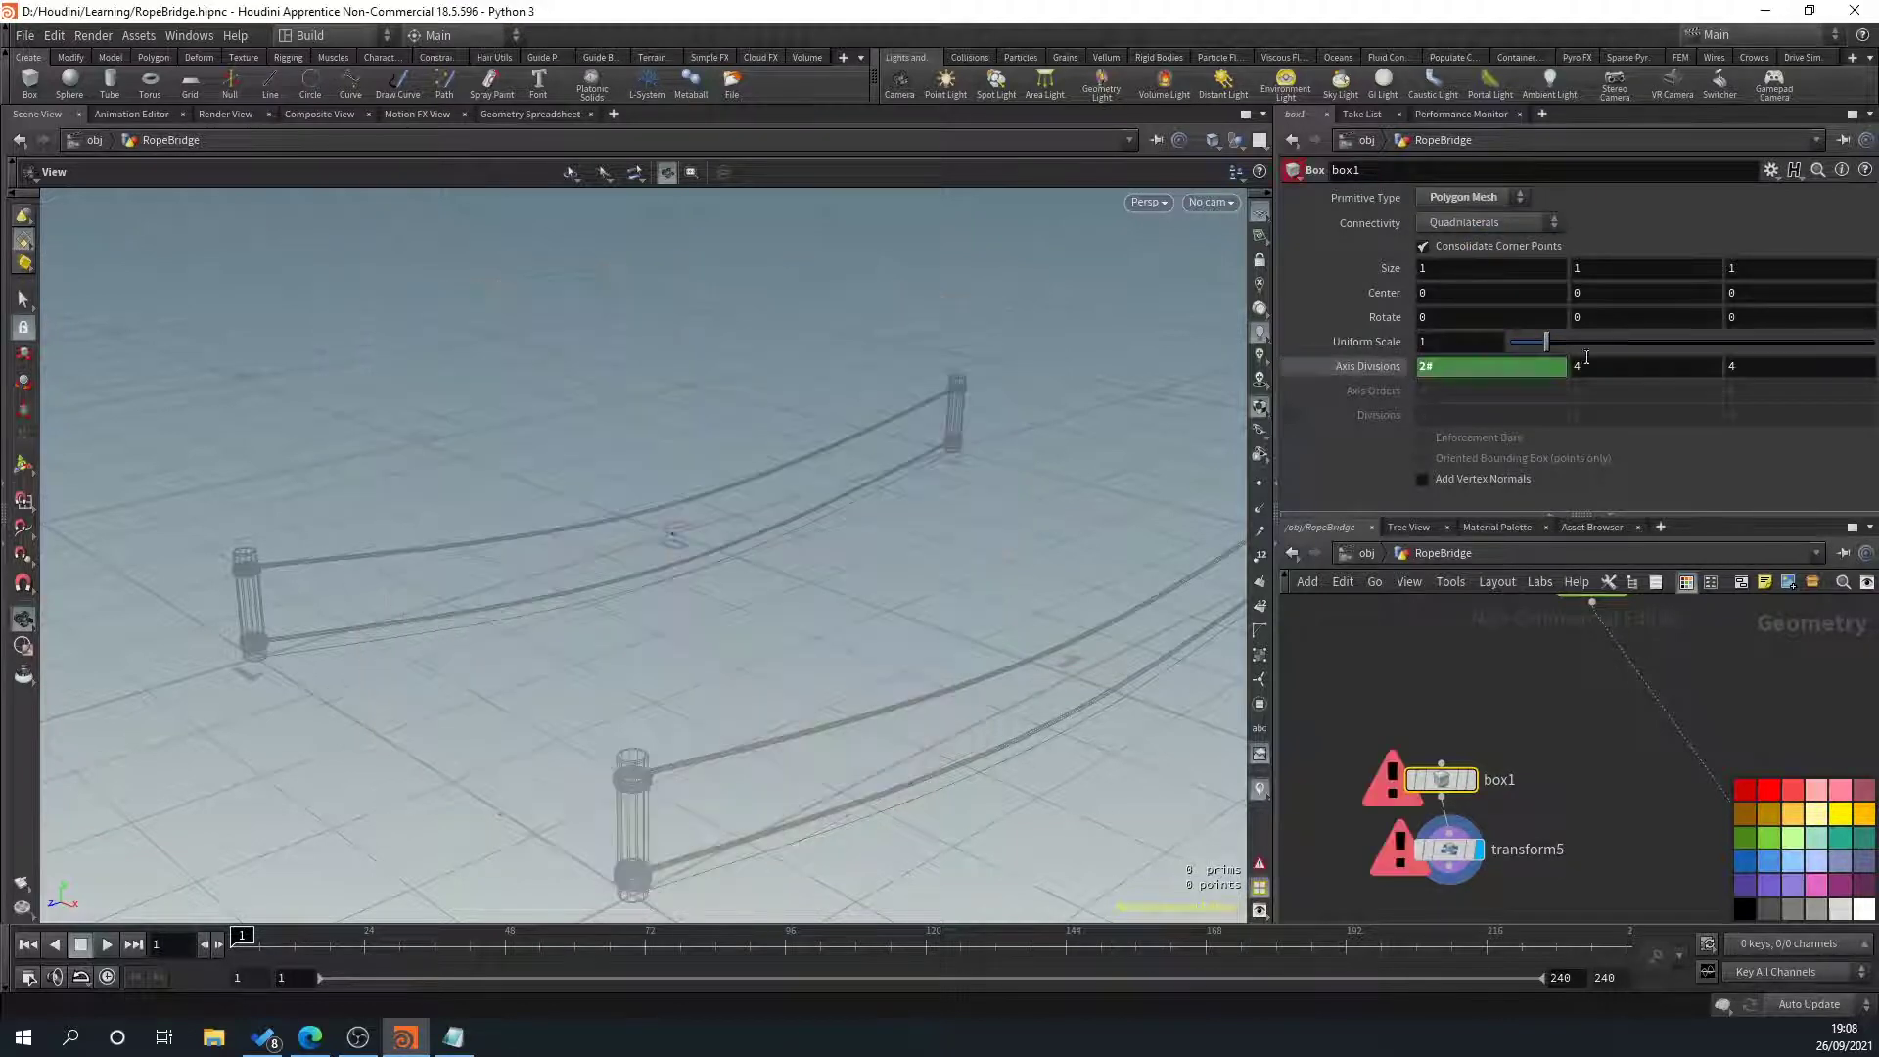
{"action": "key", "text": "ctrl+z"}
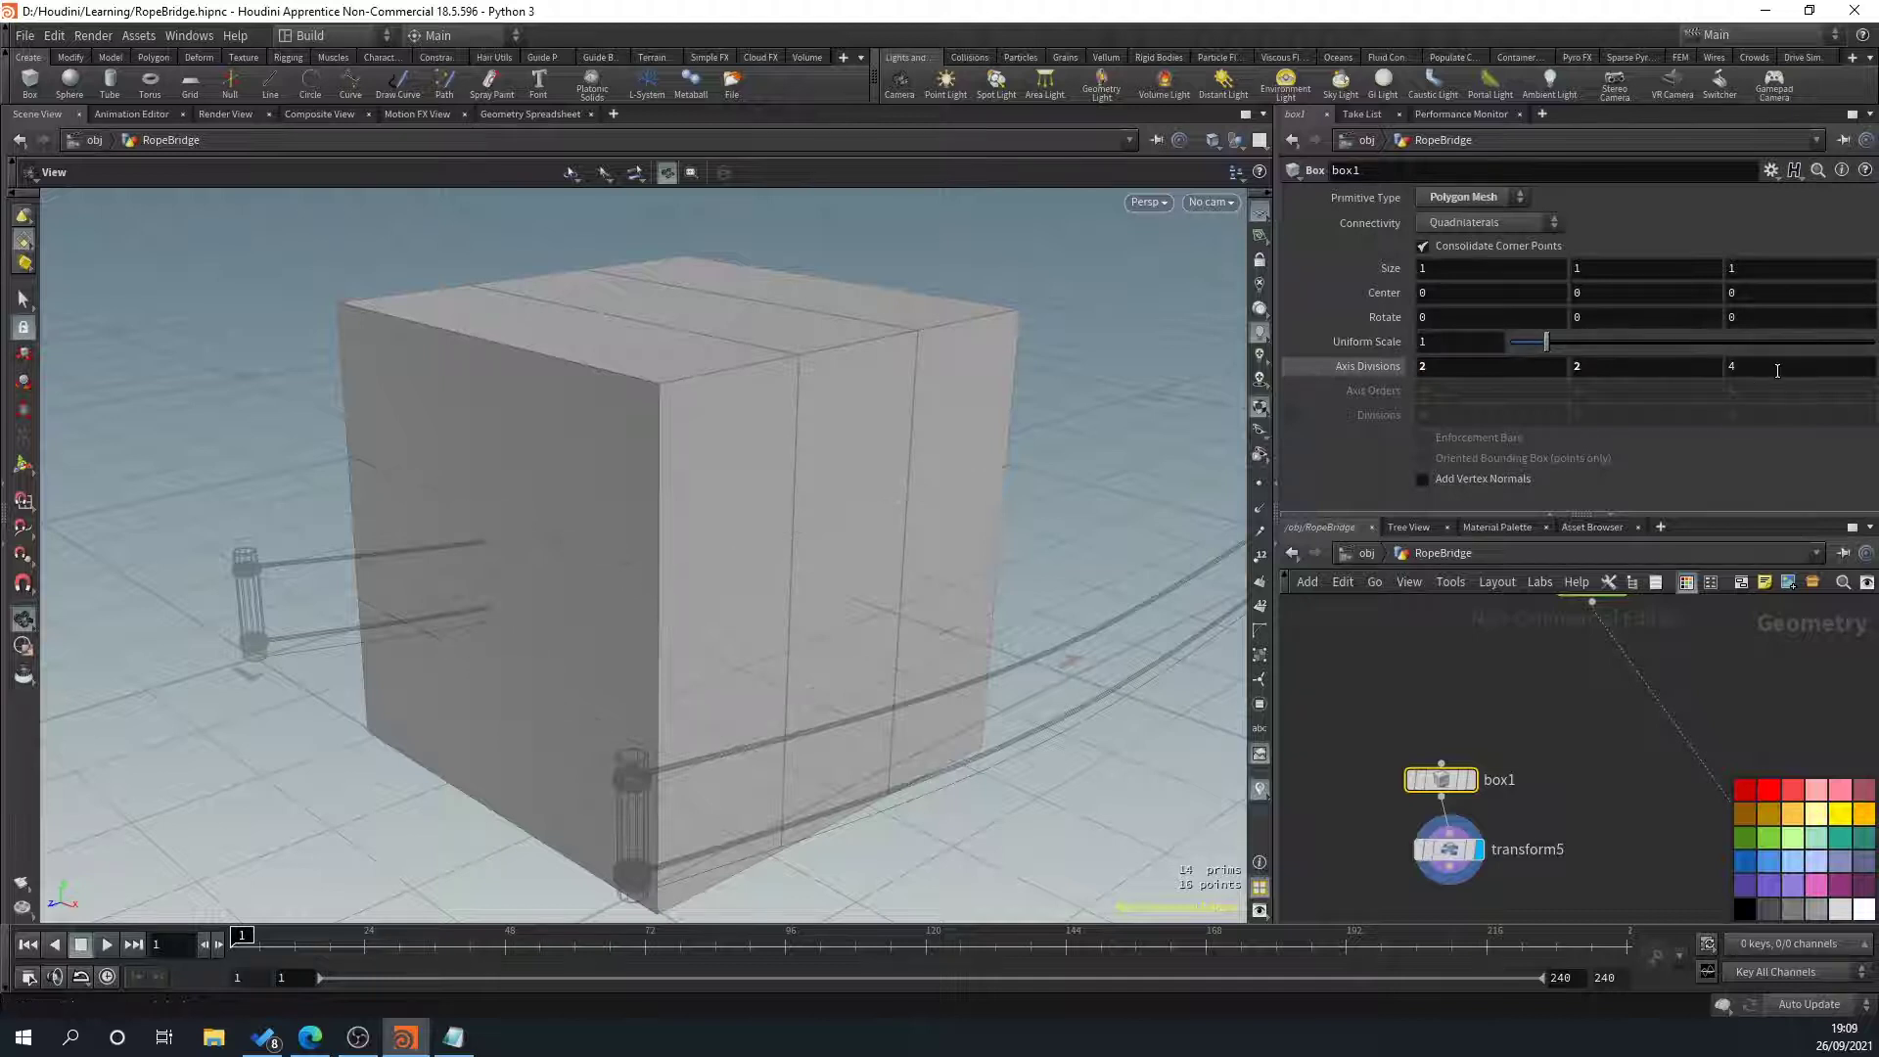
{"action": "left_click_drag", "start_coordinate": [1778, 370], "coordinate": [1697, 368]}
{"action": "type", "text": "2"}
{"action": "key", "text": "Return"}
{"action": "left_click_drag", "start_coordinate": [947, 554], "coordinate": [1208, 538]}
{"action": "left_click_drag", "start_coordinate": [802, 629], "coordinate": [809, 587]}
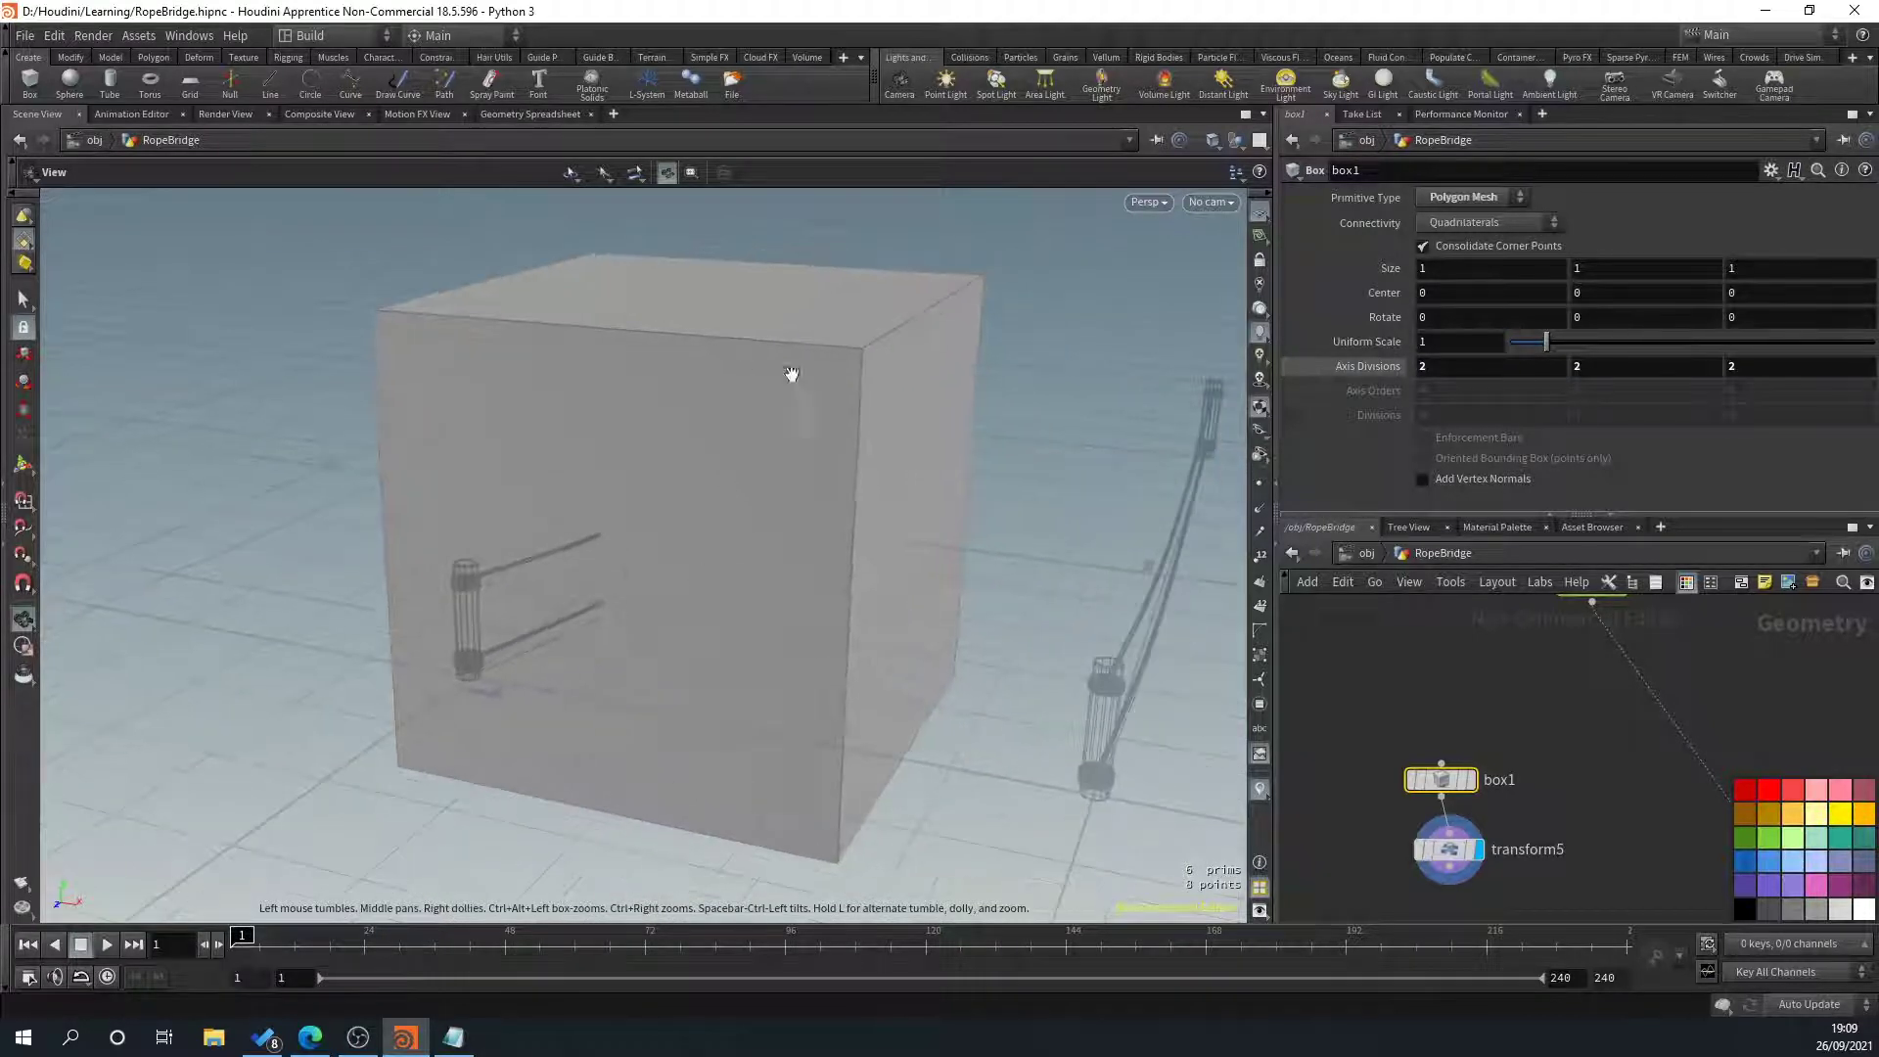
Flatten the box into a thin plank by setting transform5's Y scale to .01
{"action": "left_click", "coordinate": [1448, 848]}
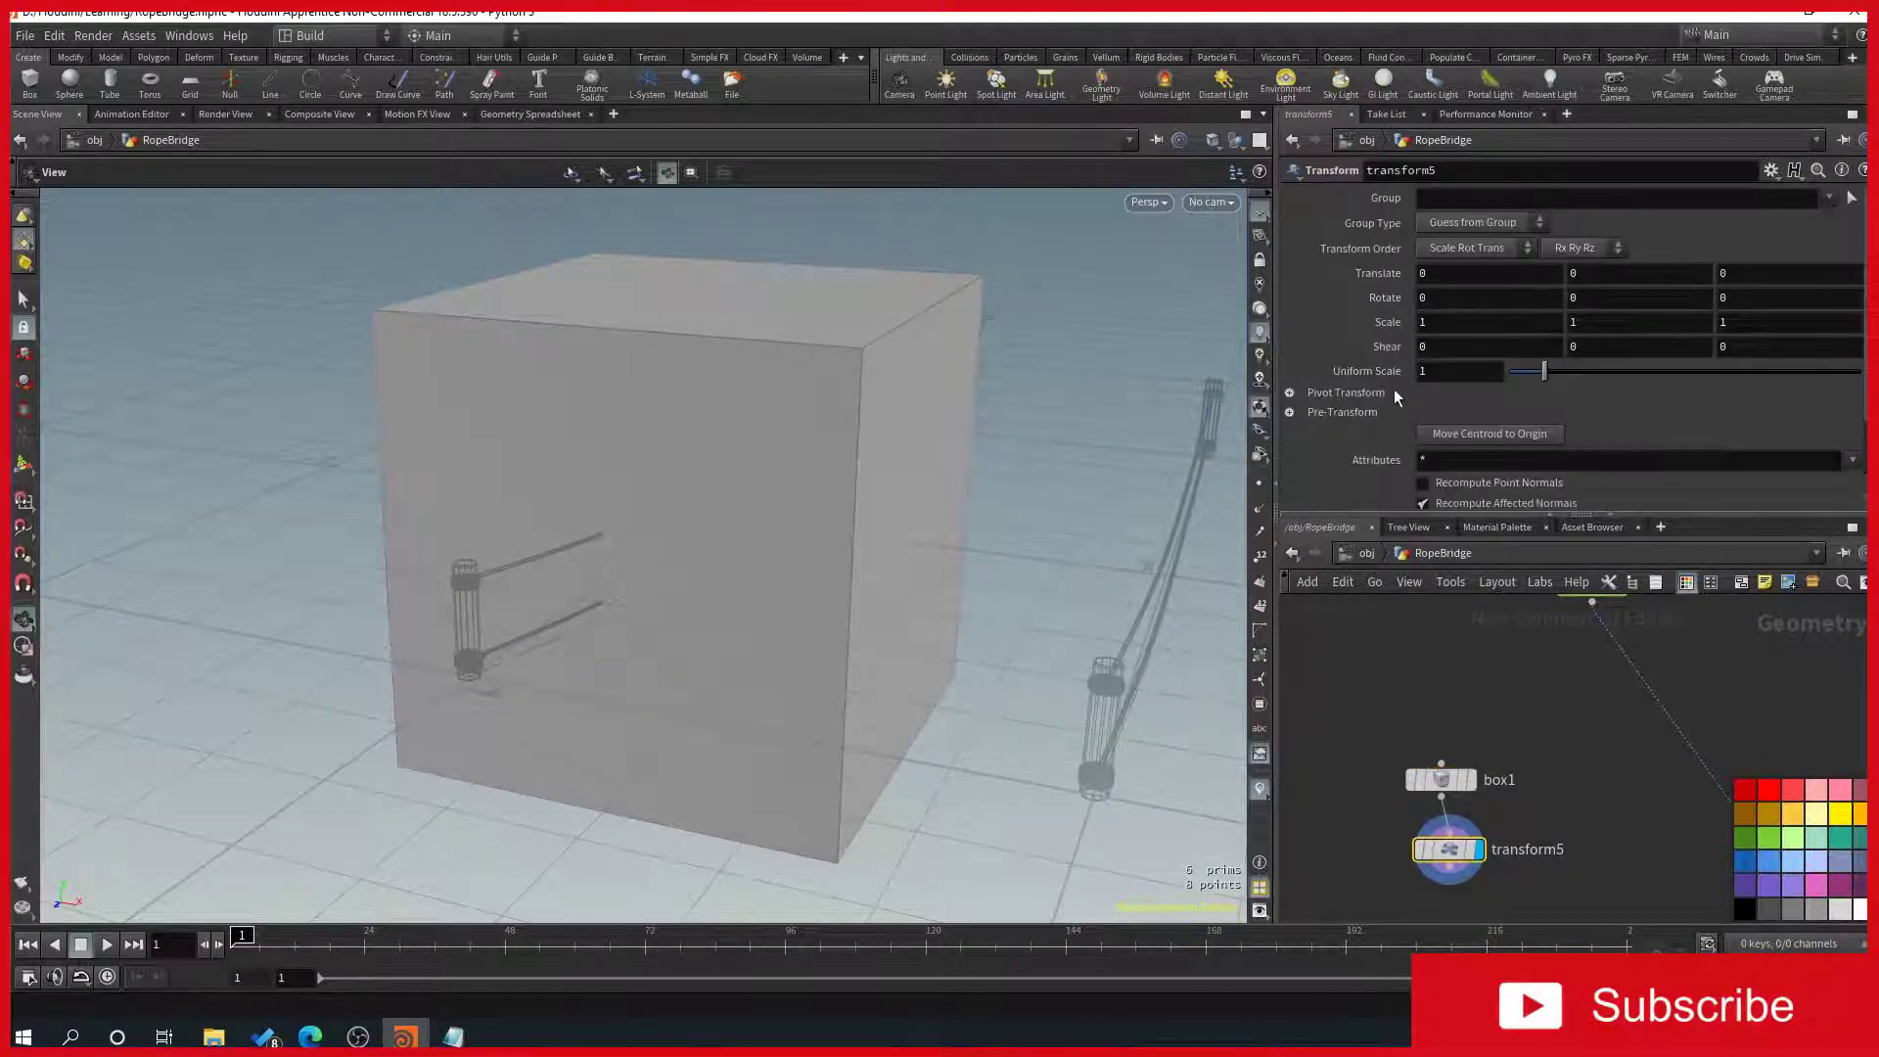
{"action": "double_click", "coordinate": [1430, 321]}
{"action": "type", "text": ".1"}
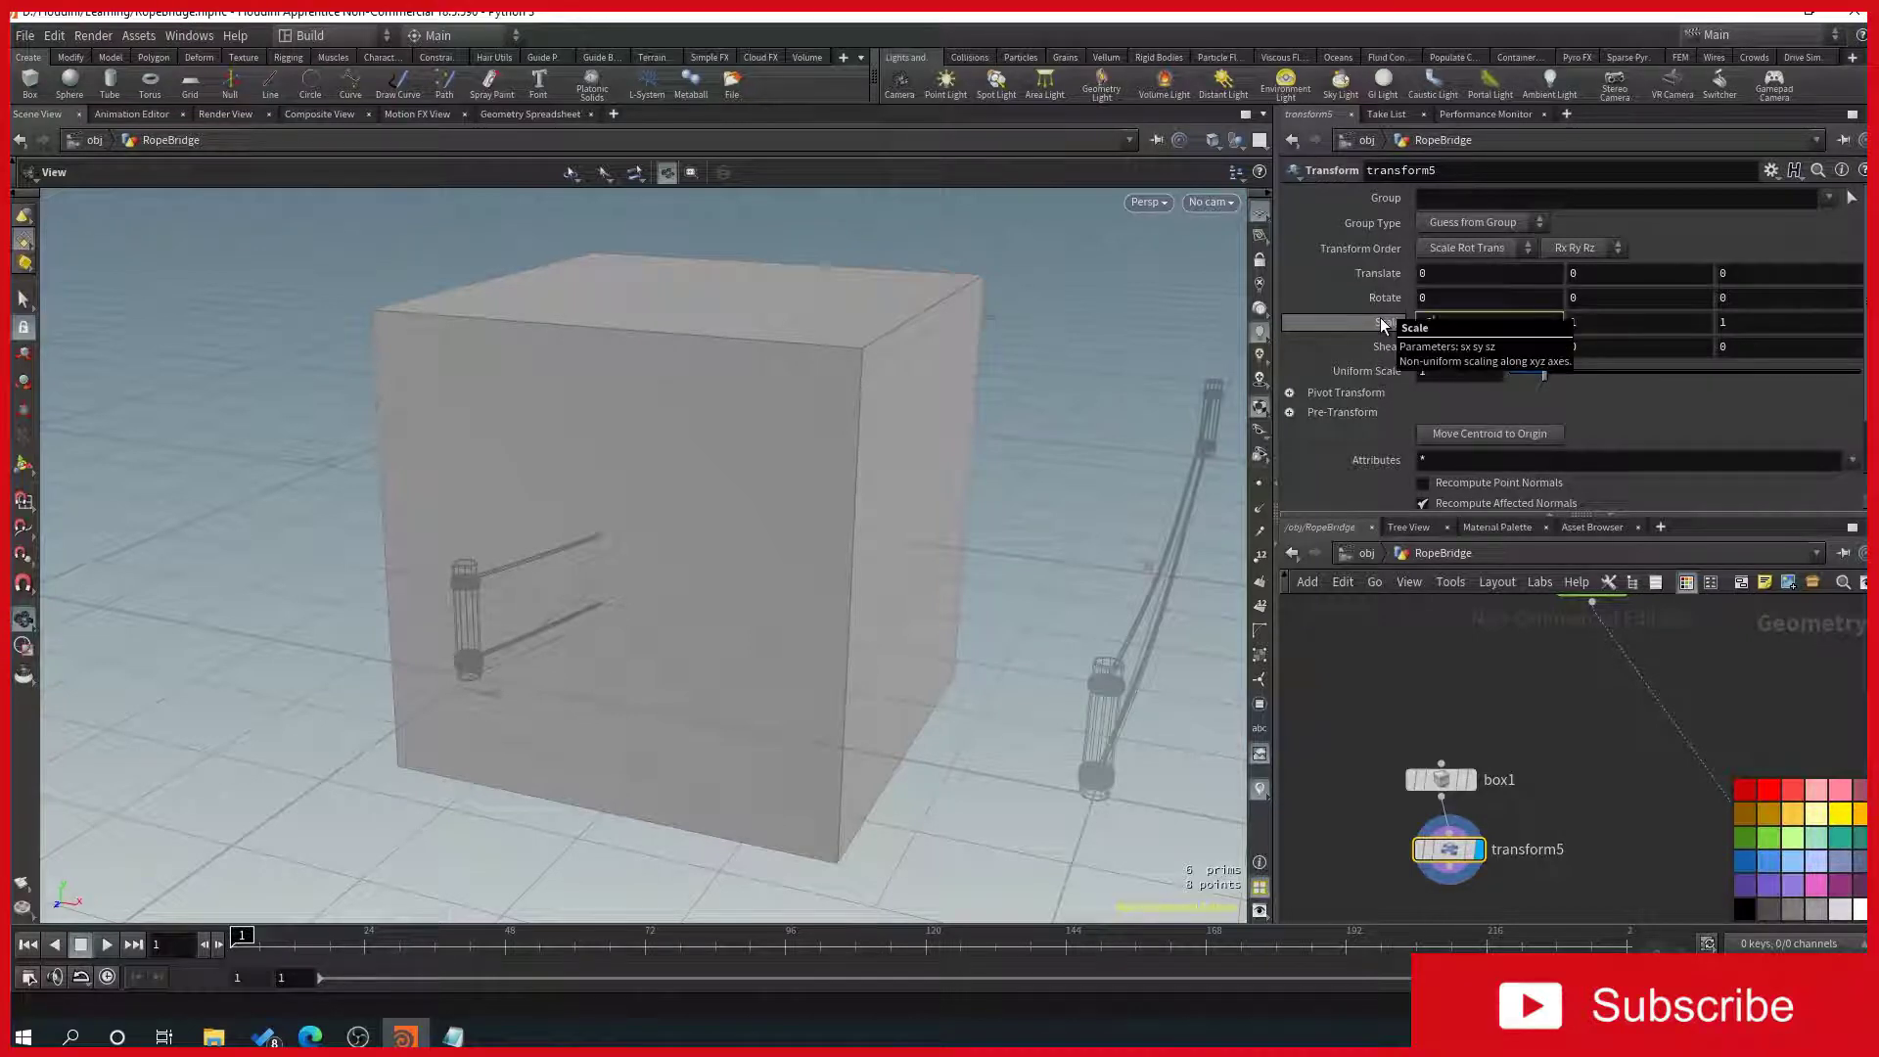
{"action": "key", "text": "Return"}
{"action": "key", "text": "ctrl+z"}
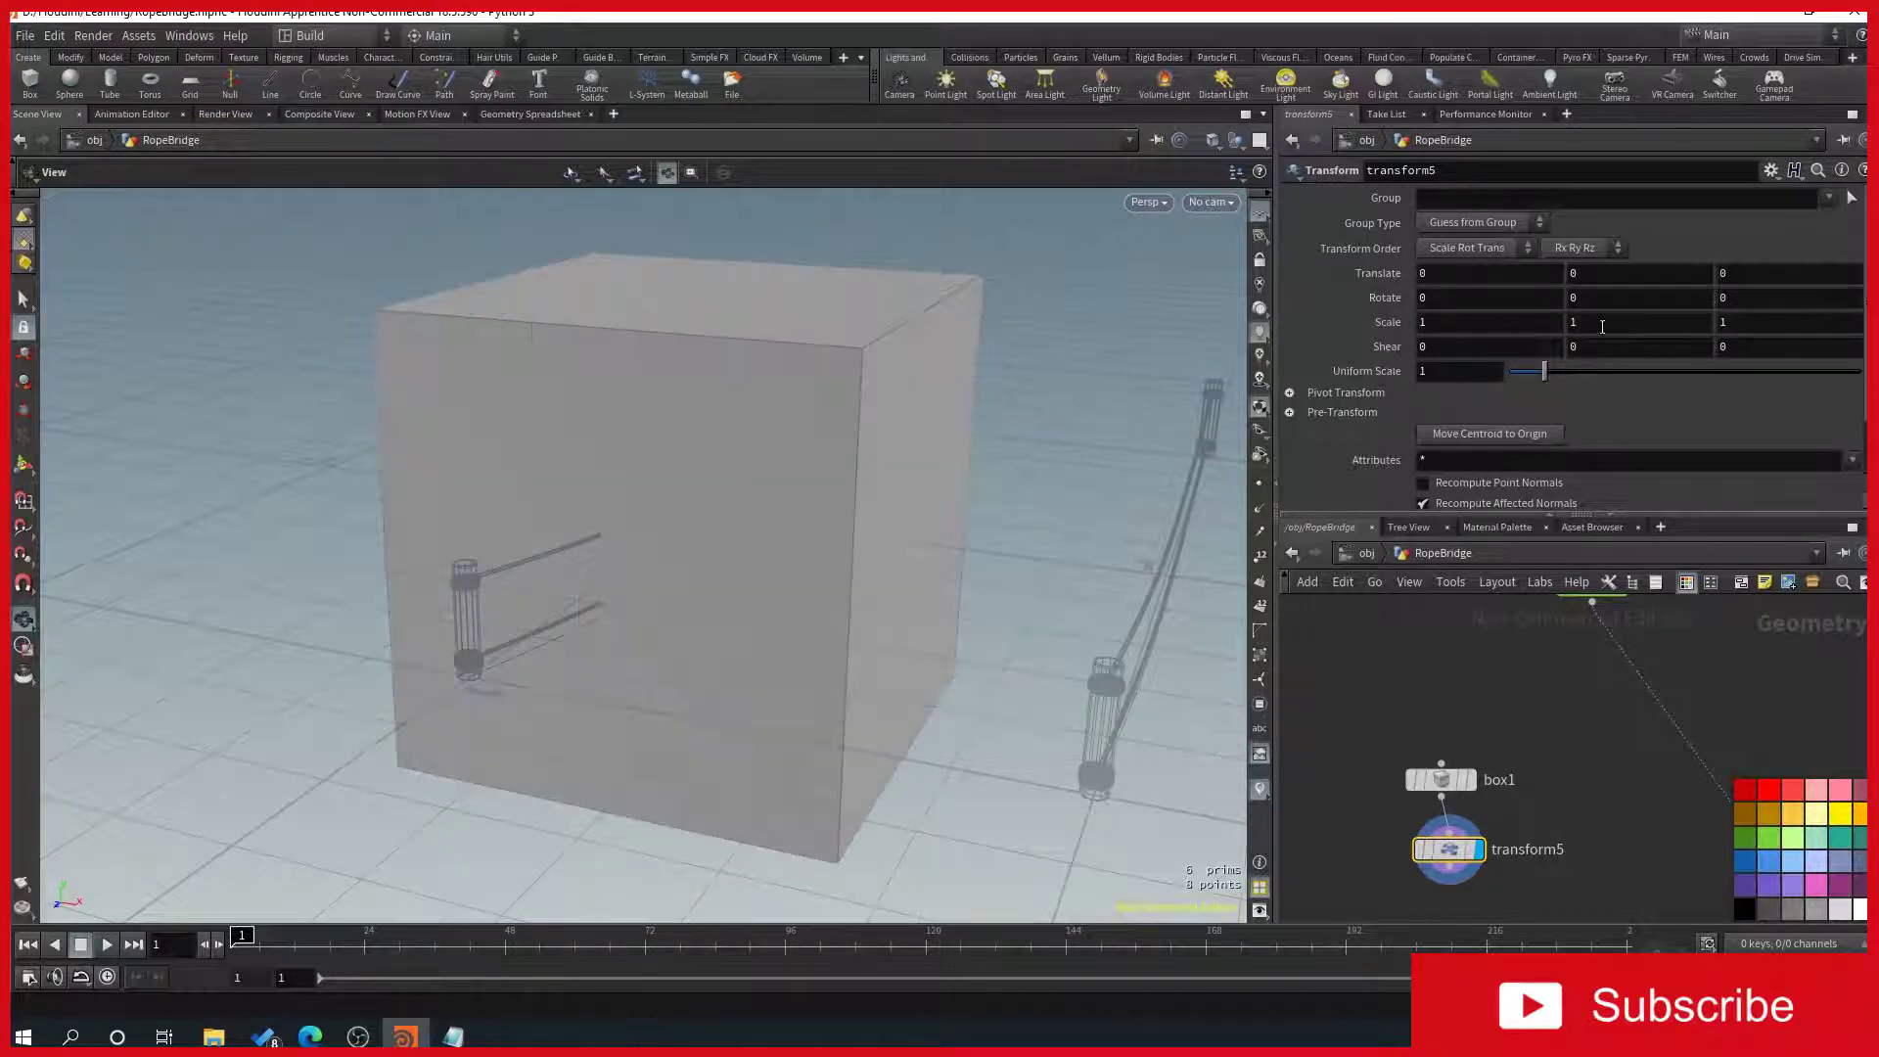
{"action": "type", "text": ".01"}
{"action": "key", "text": "Return"}
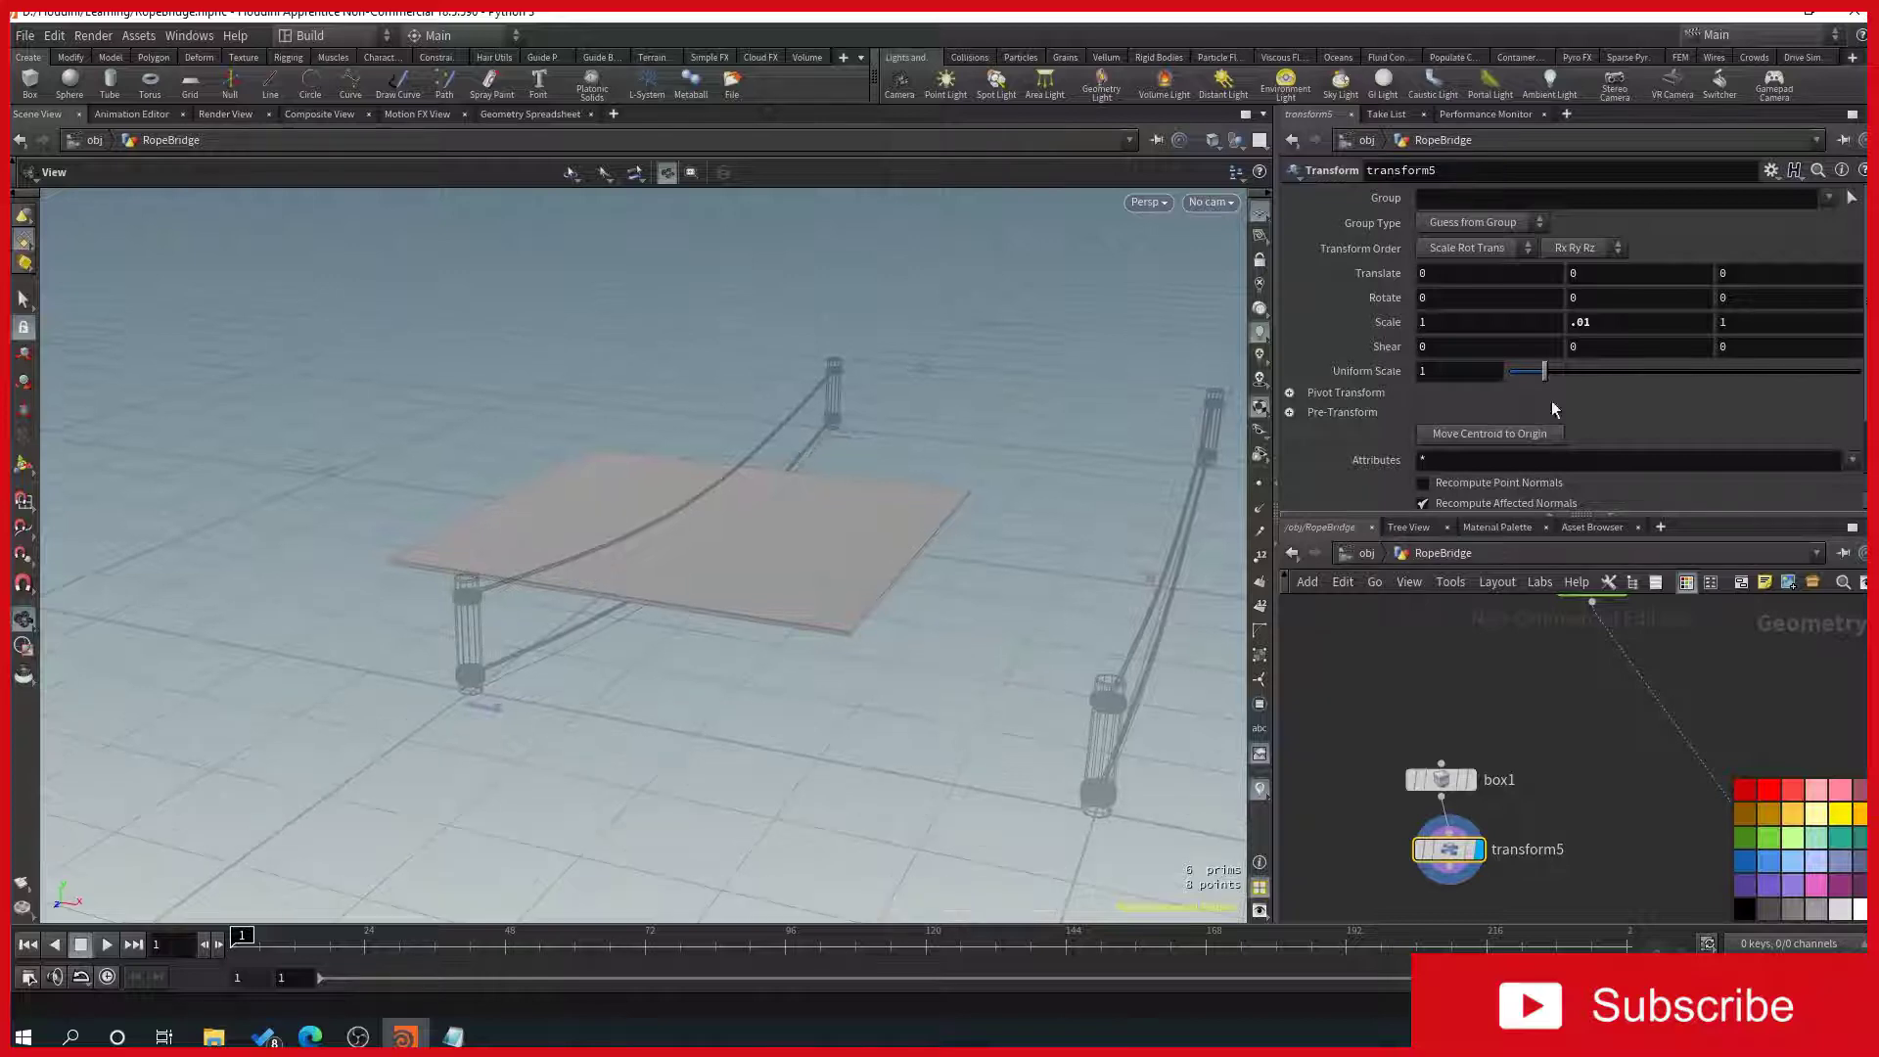
Adjust the flattened box's thickness by setting transform5's Y scale to .02
{"action": "type", "text": "3"}
{"action": "key", "text": "Return"}
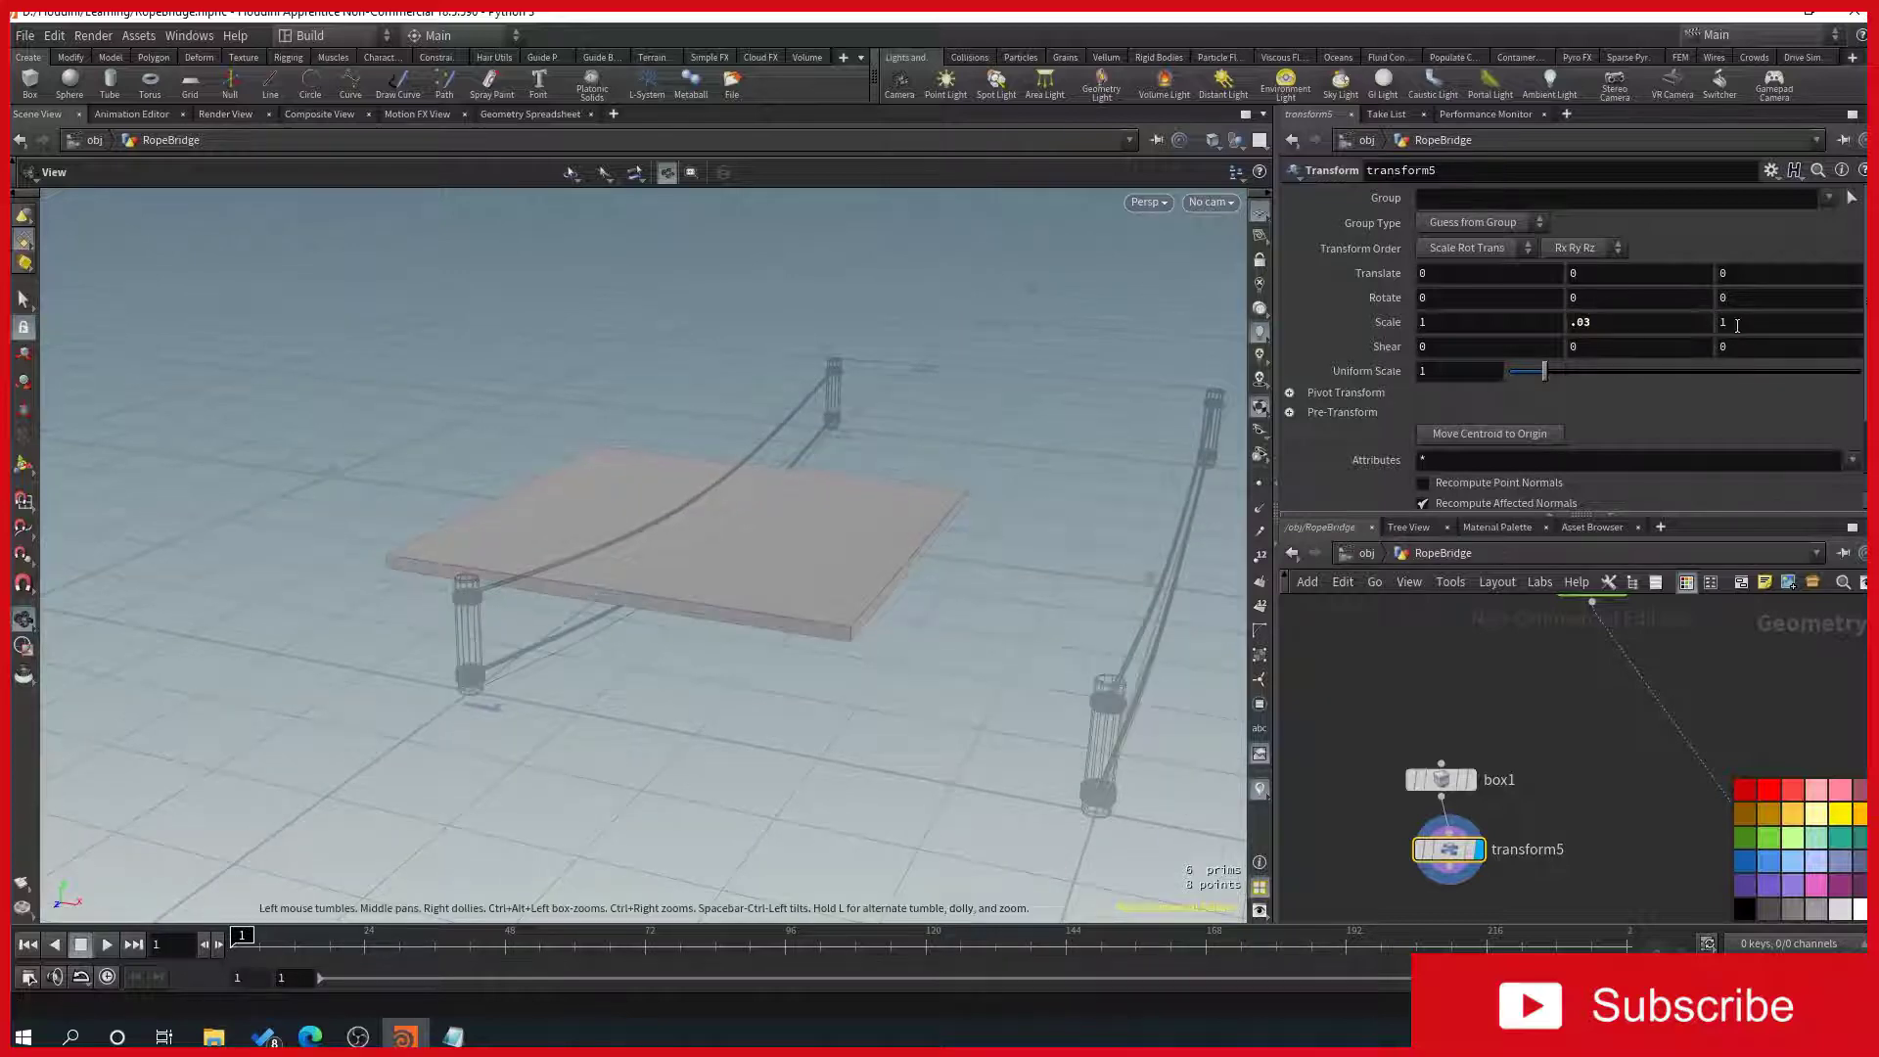
{"action": "left_click", "coordinate": [1653, 334]}
{"action": "type", "text": ".02"}
{"action": "key", "text": "Return"}
Shift the plank across the bridge's width by setting box1's Center X to .5
{"action": "left_click_drag", "start_coordinate": [1015, 415], "coordinate": [901, 558]}
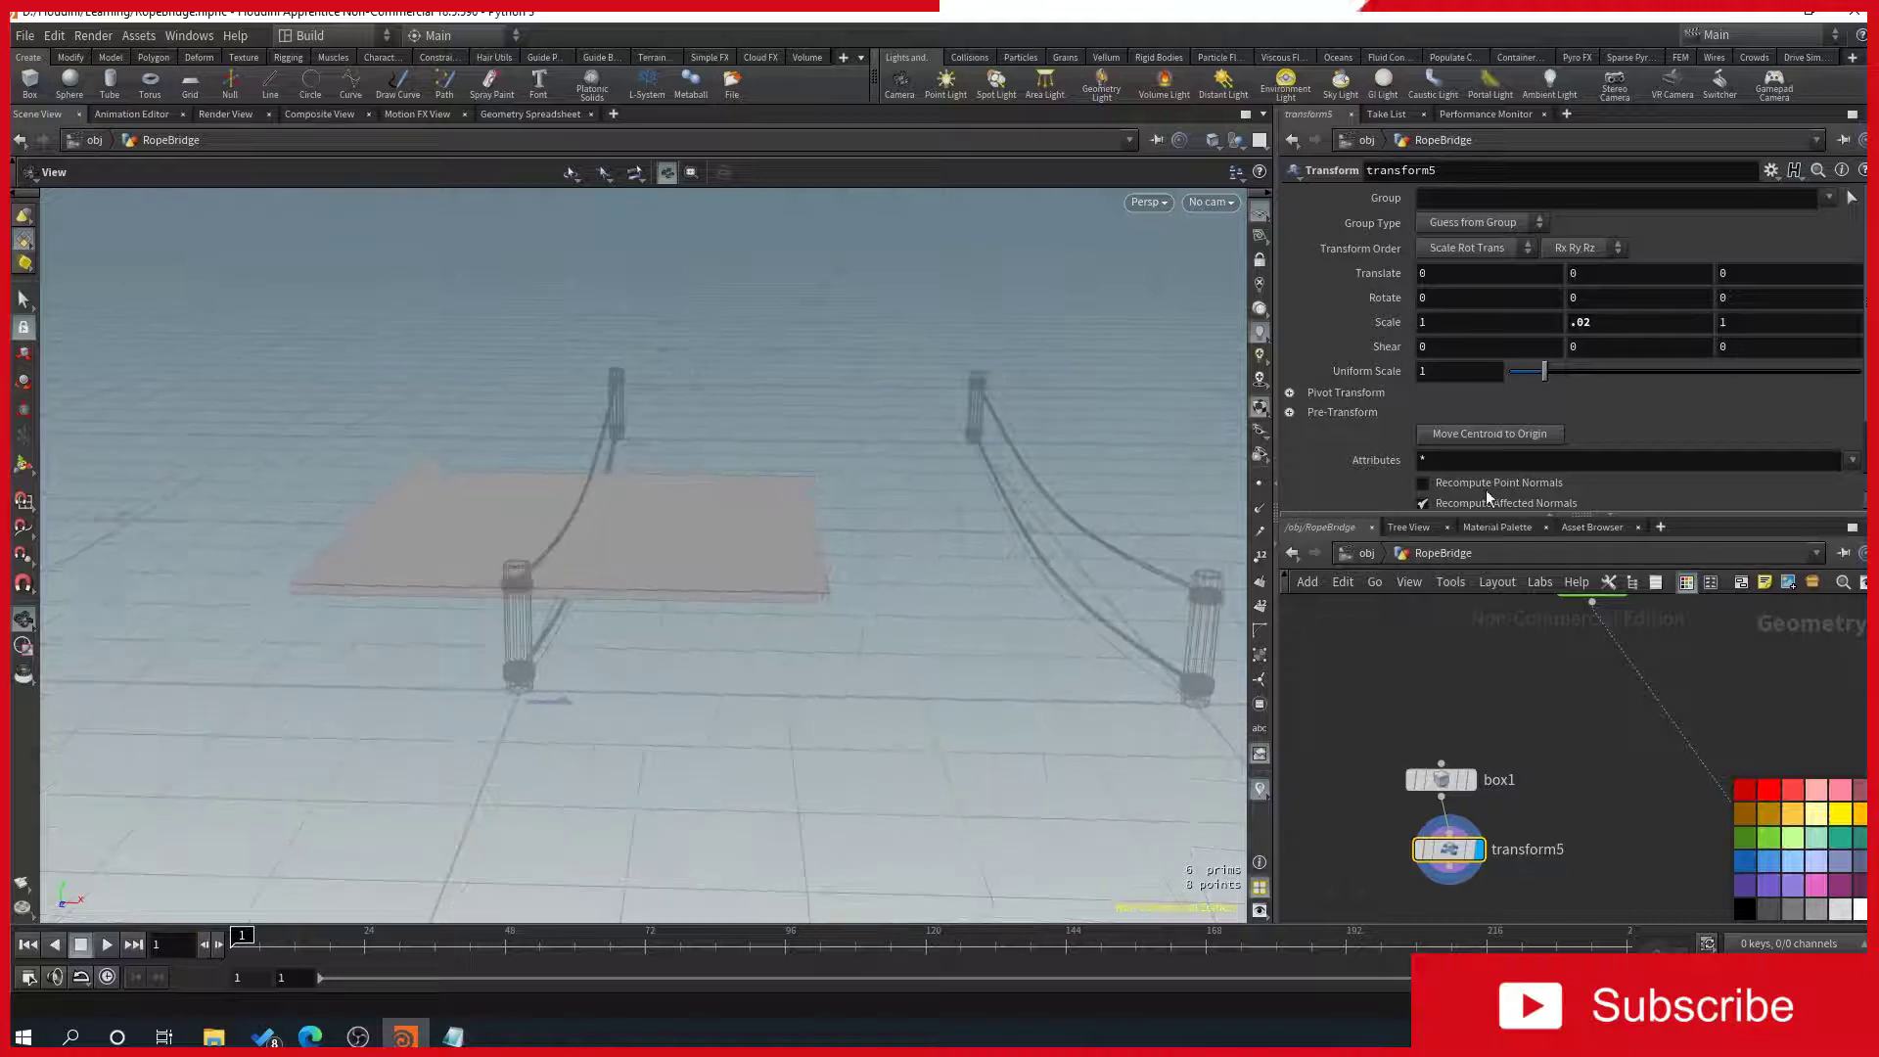
{"action": "left_click", "coordinate": [1440, 779]}
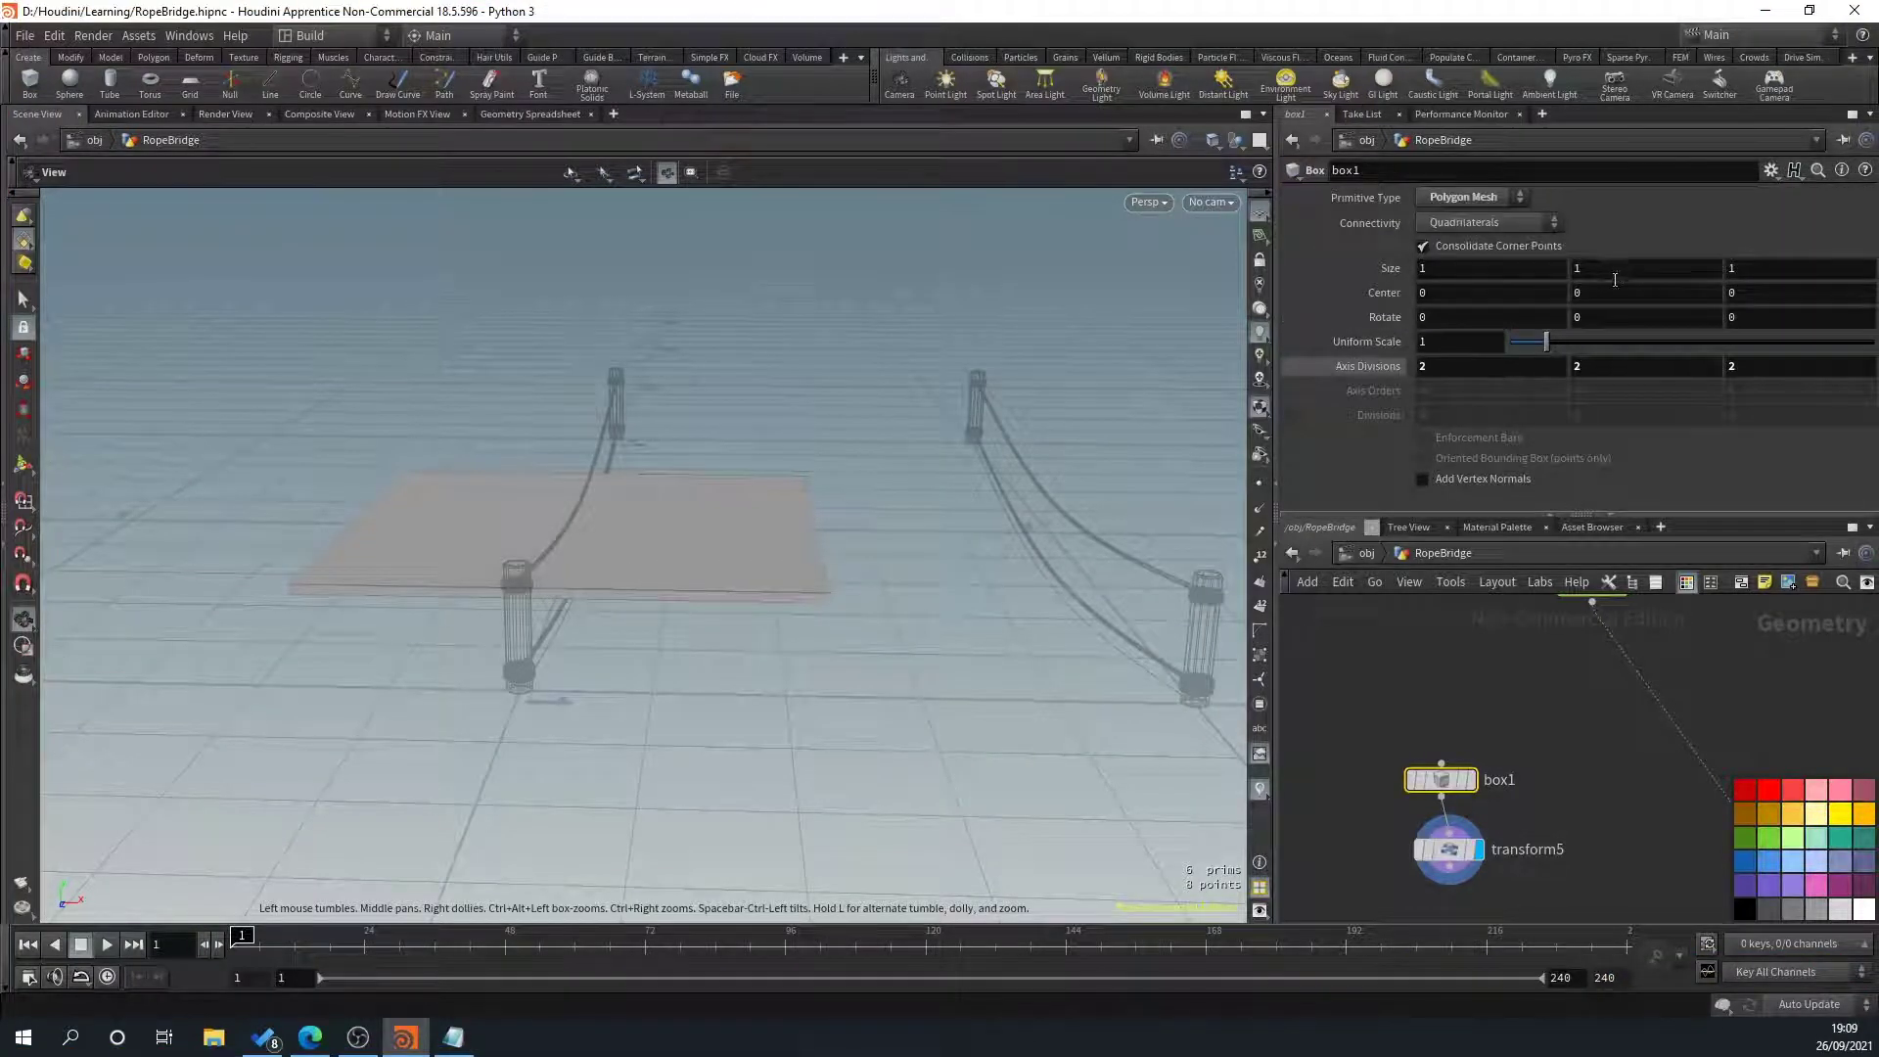
{"action": "type", "text": ".5"}
{"action": "key", "text": "Return"}
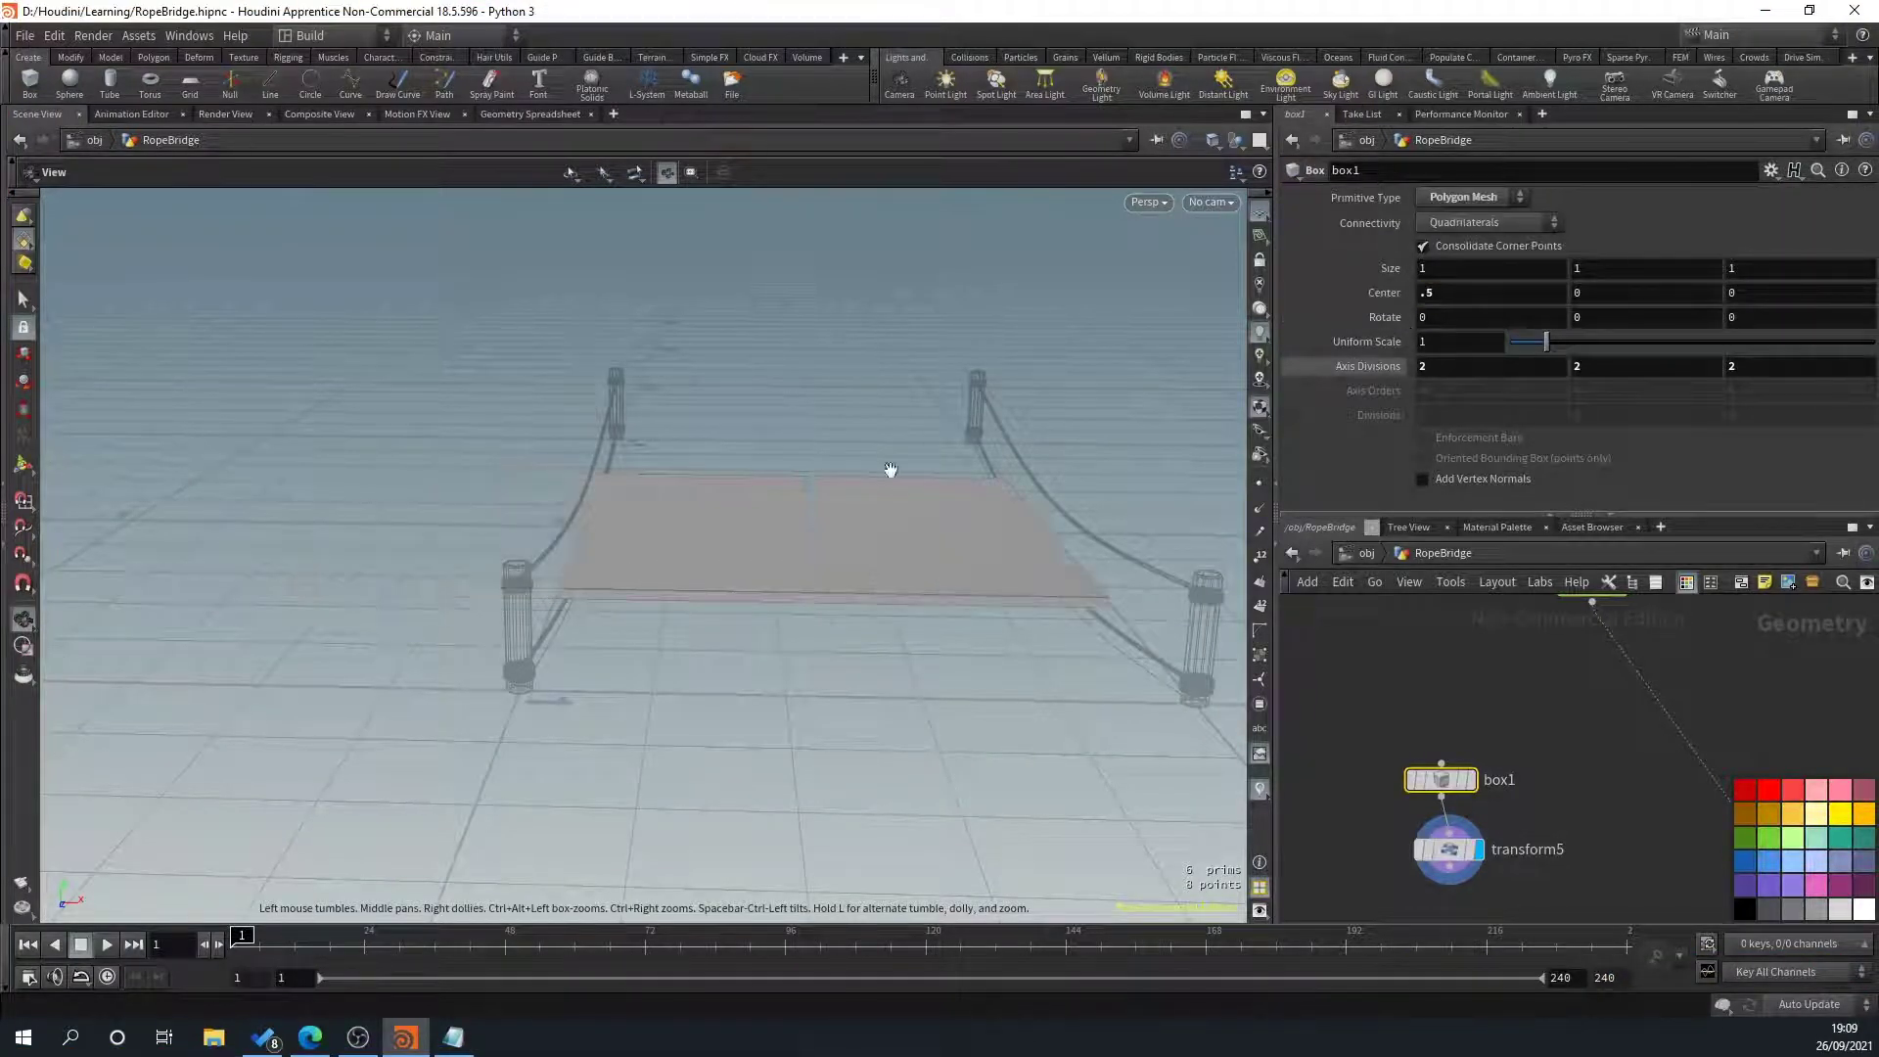
{"action": "left_click_drag", "start_coordinate": [890, 466], "coordinate": [692, 637]}
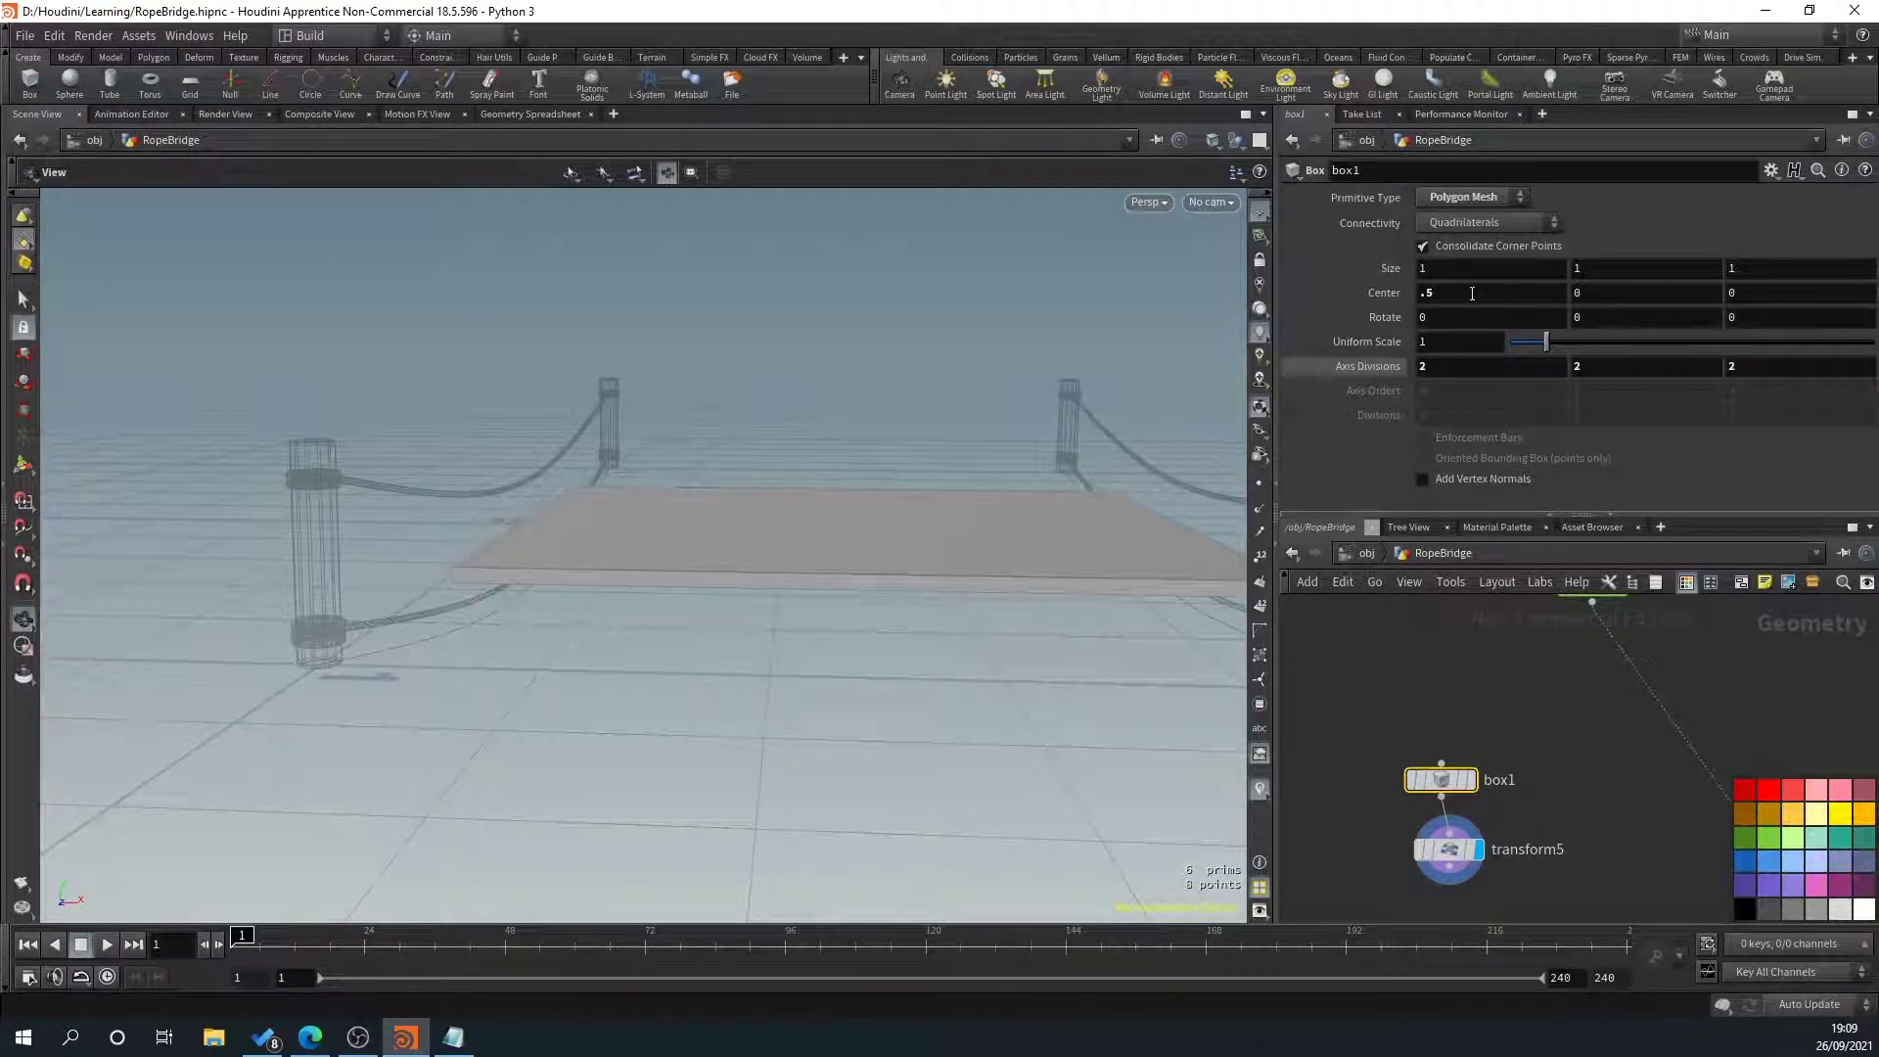
{"action": "left_click_drag", "start_coordinate": [659, 549], "coordinate": [1191, 654]}
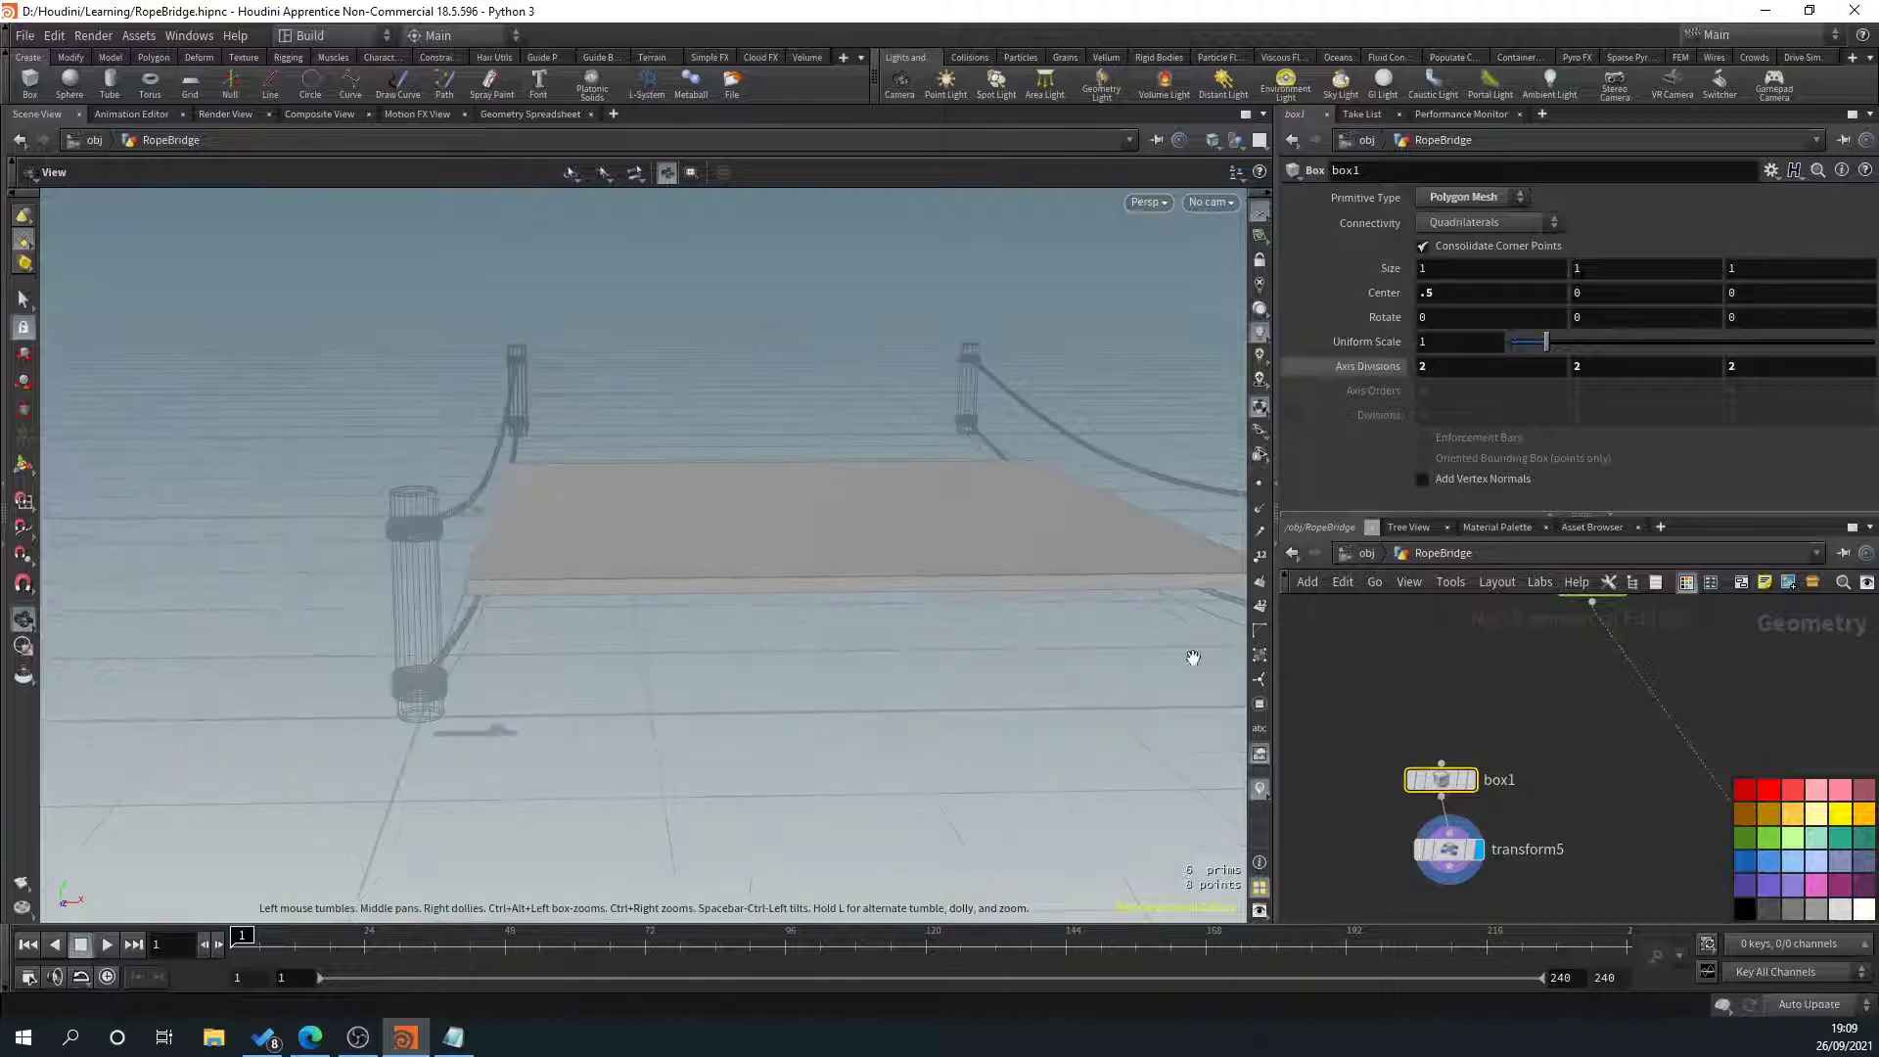
Narrow the plank with transform5's Z scale, trying .2 and .15 and settling on .12
{"action": "middle_click_drag", "start_coordinate": [1516, 696], "coordinate": [1480, 658]}
{"action": "left_click", "coordinate": [1403, 771]}
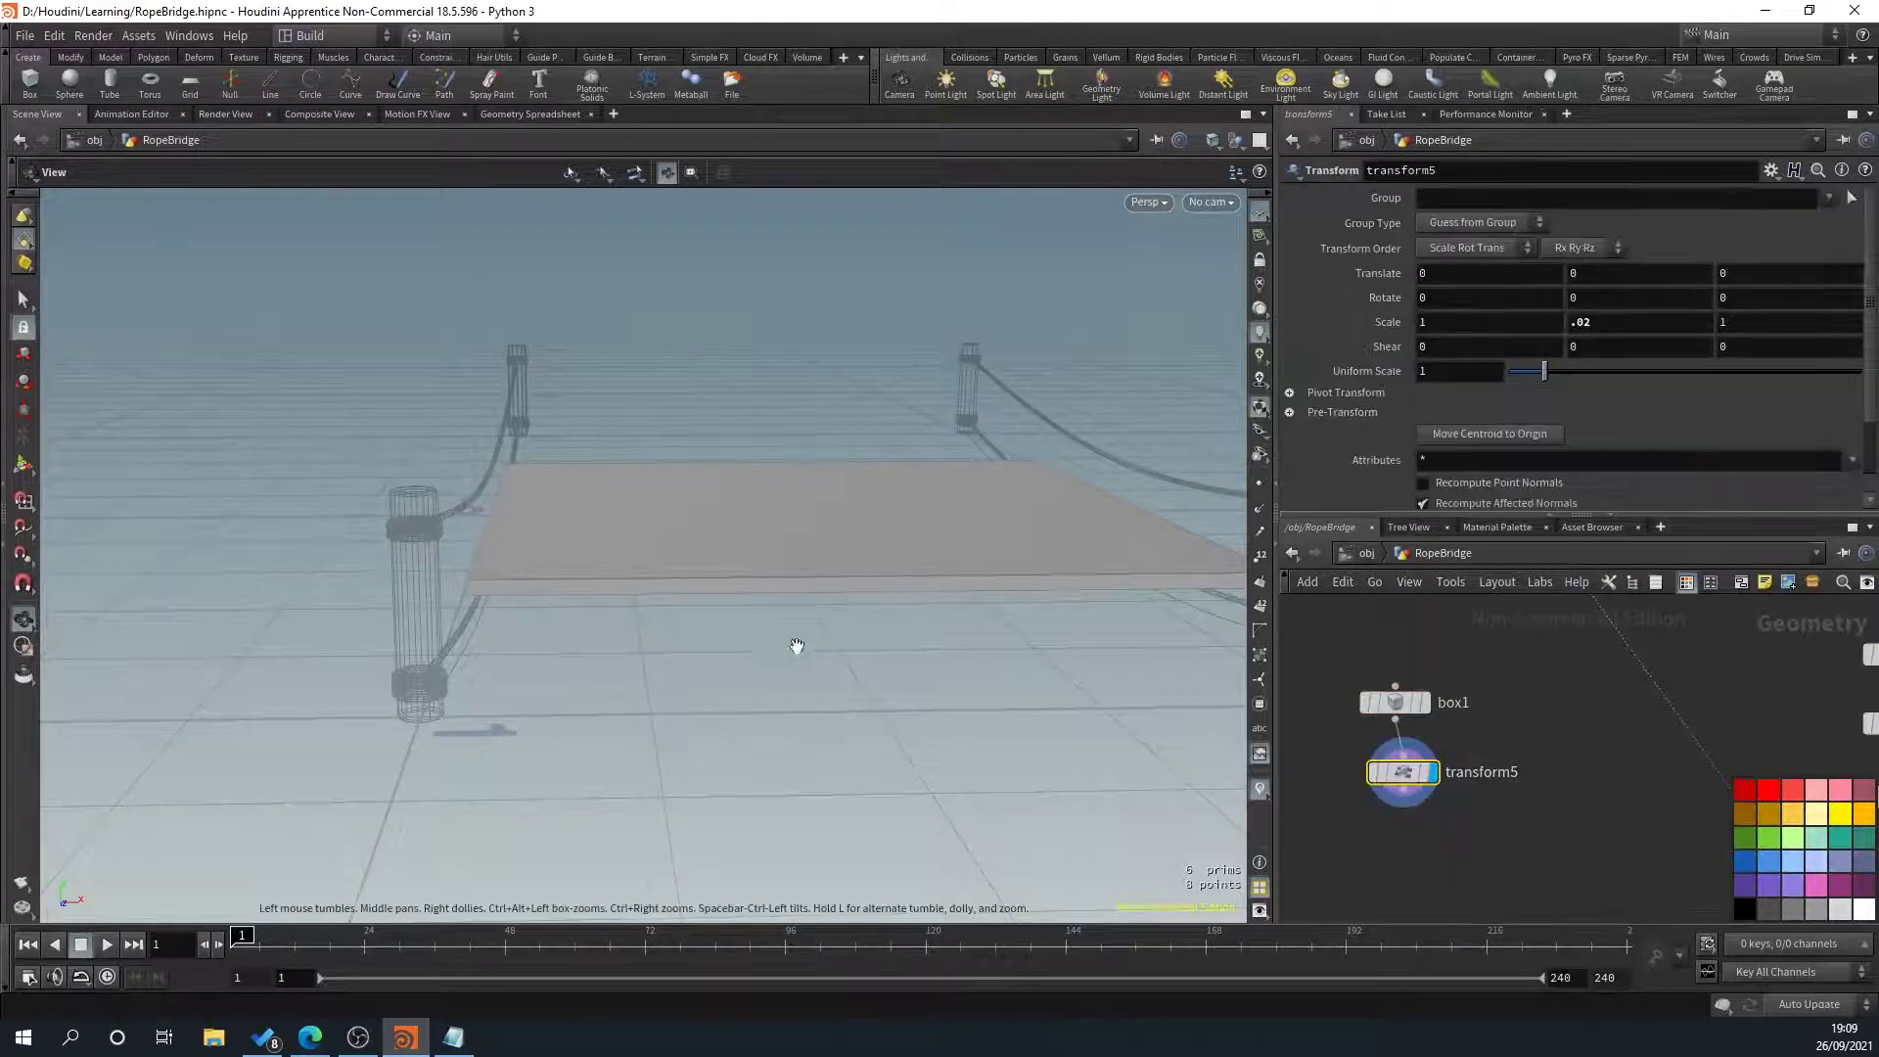
{"action": "left_click_drag", "start_coordinate": [797, 641], "coordinate": [747, 625]}
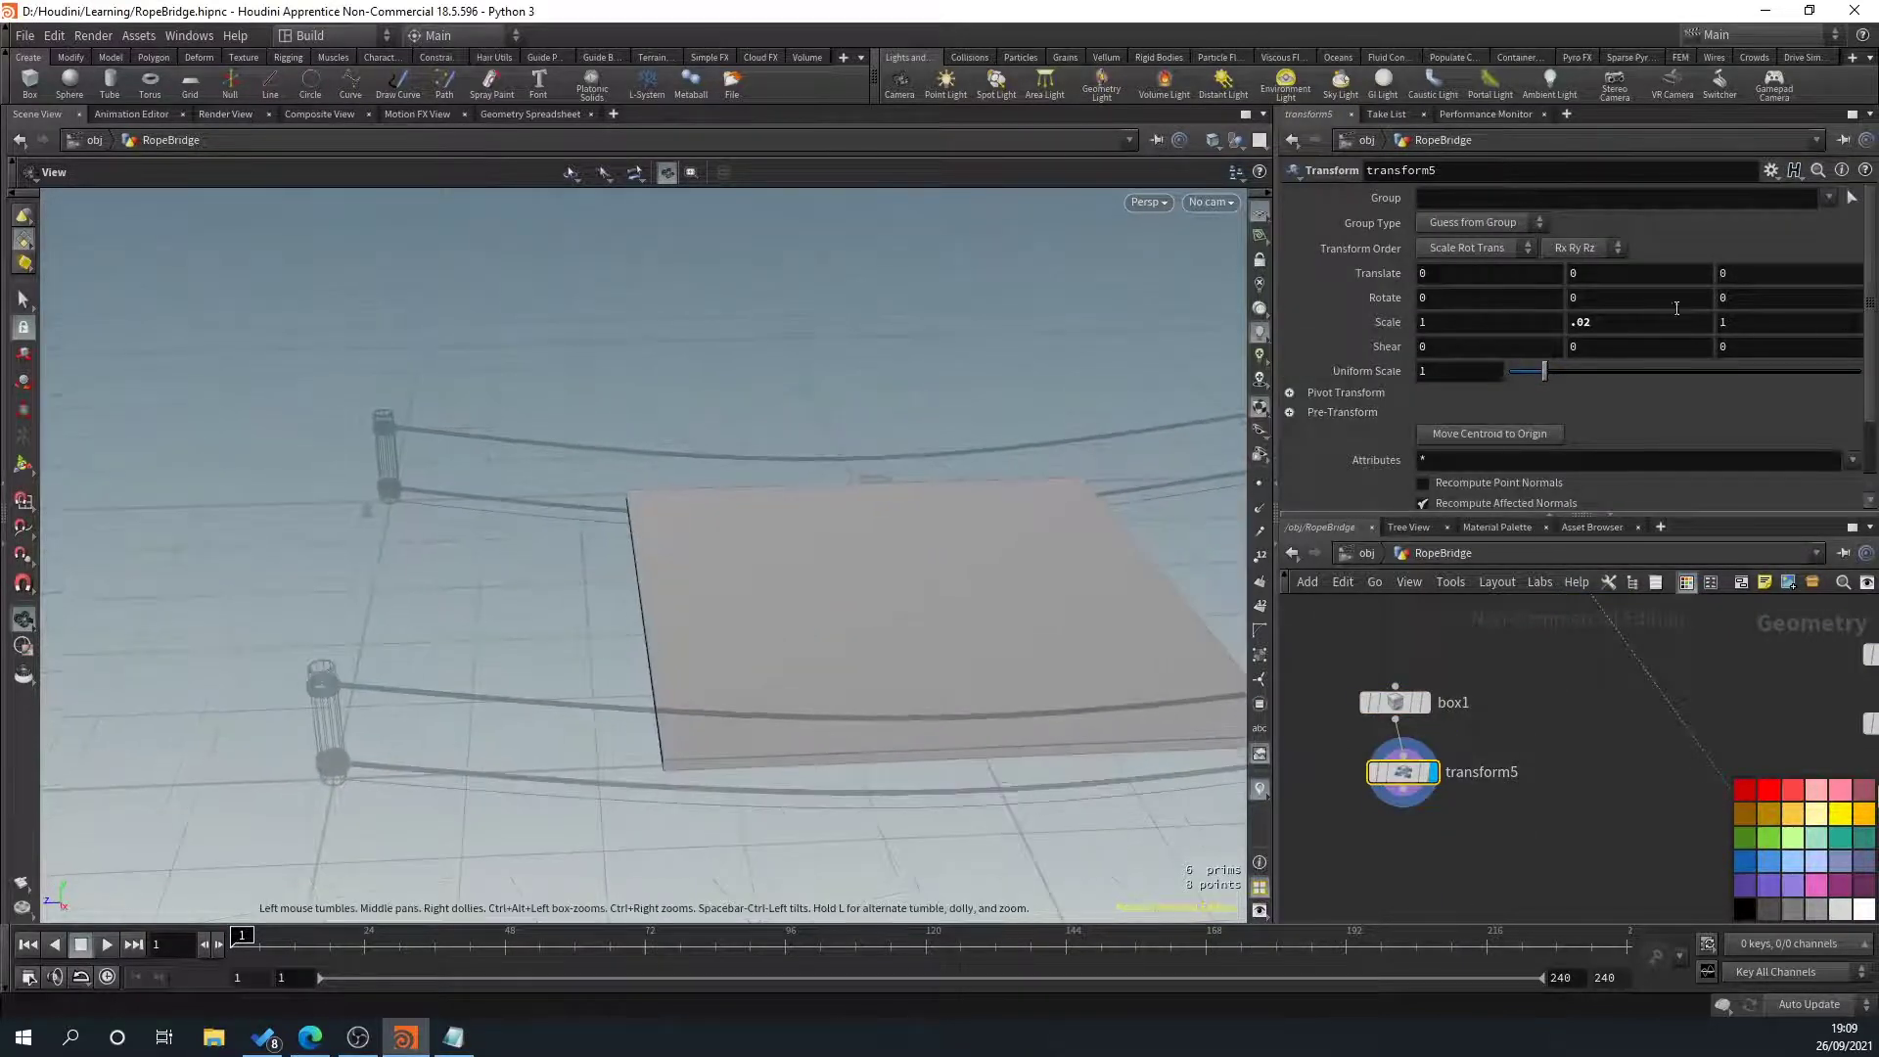
{"action": "type", "text": ".2"}
{"action": "key", "text": "Return"}
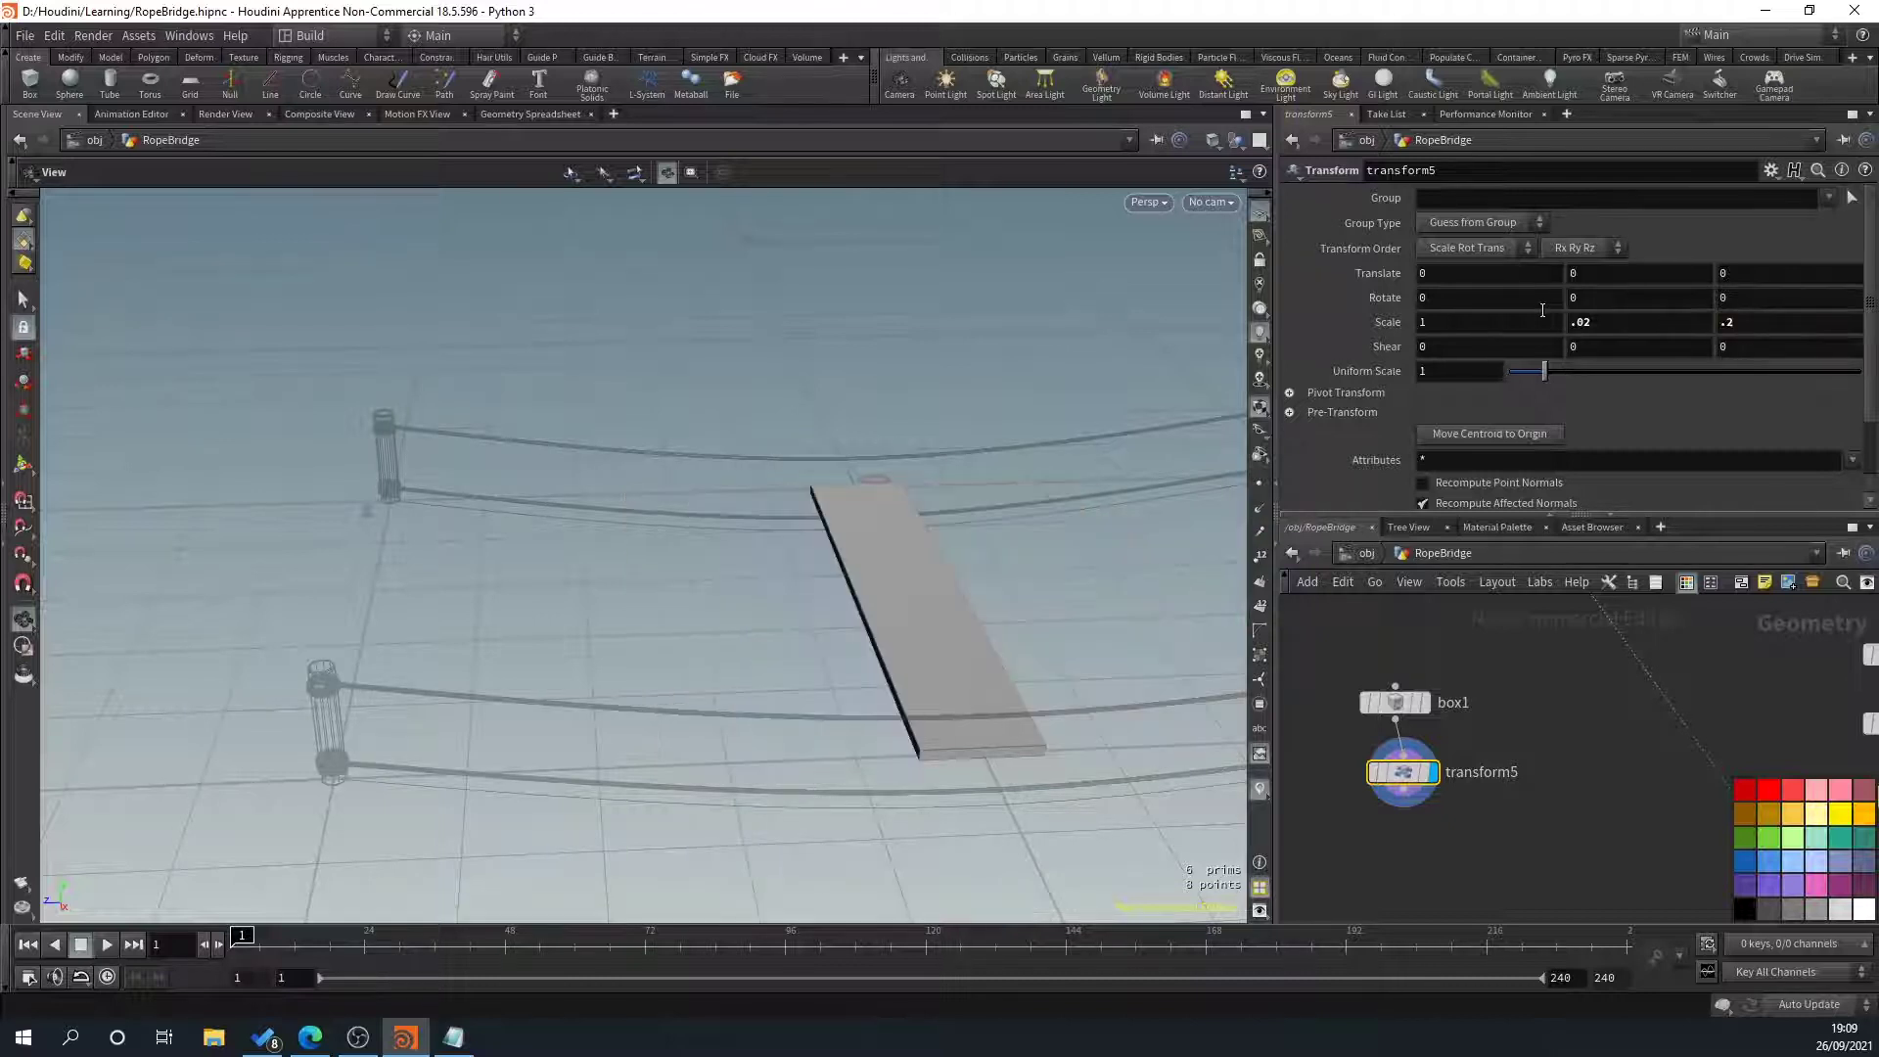
{"action": "type", "text": ".15"}
{"action": "key", "text": "Return"}
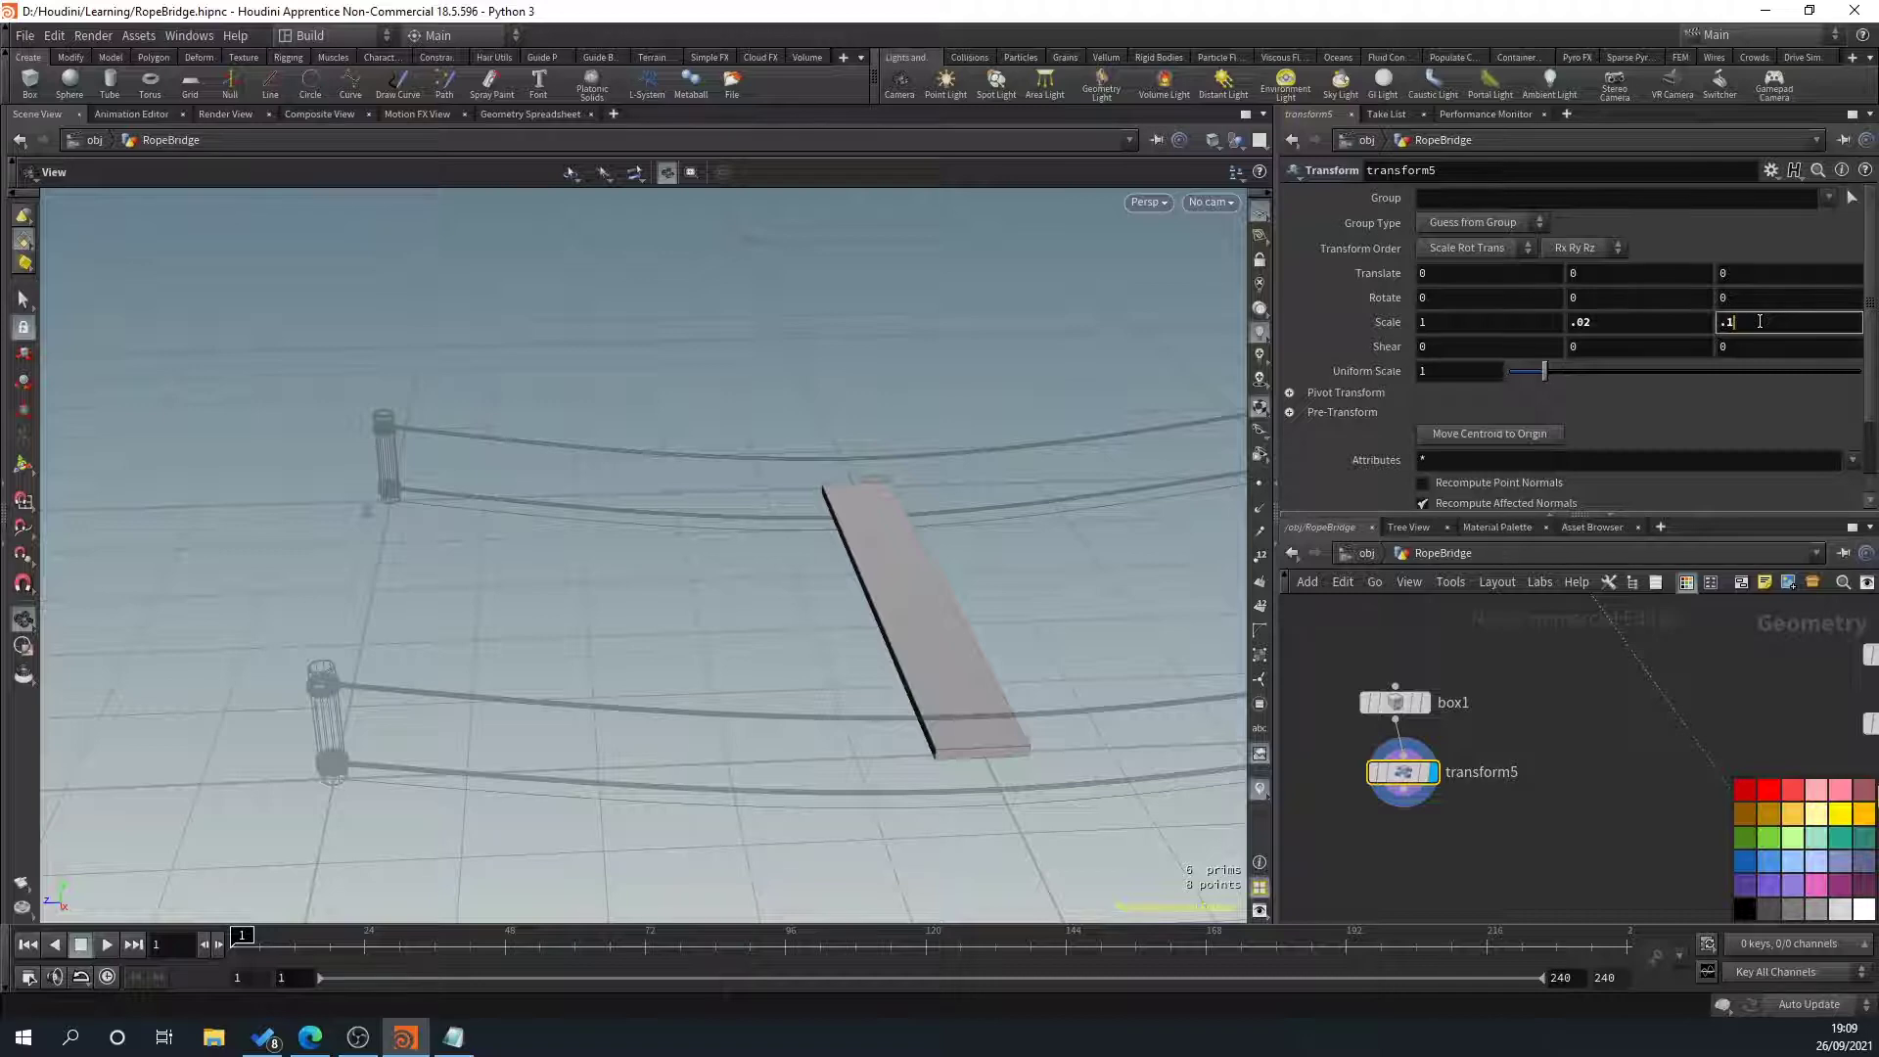
{"action": "key", "text": "Return"}
{"action": "left_click_drag", "start_coordinate": [952, 443], "coordinate": [1203, 460]}
Refine the plank's proportions by setting transform5's Y scale to .015 and Z scale to .1, and align the node under box1
{"action": "left_click", "coordinate": [1597, 328]}
{"action": "type", "text": ".0"}
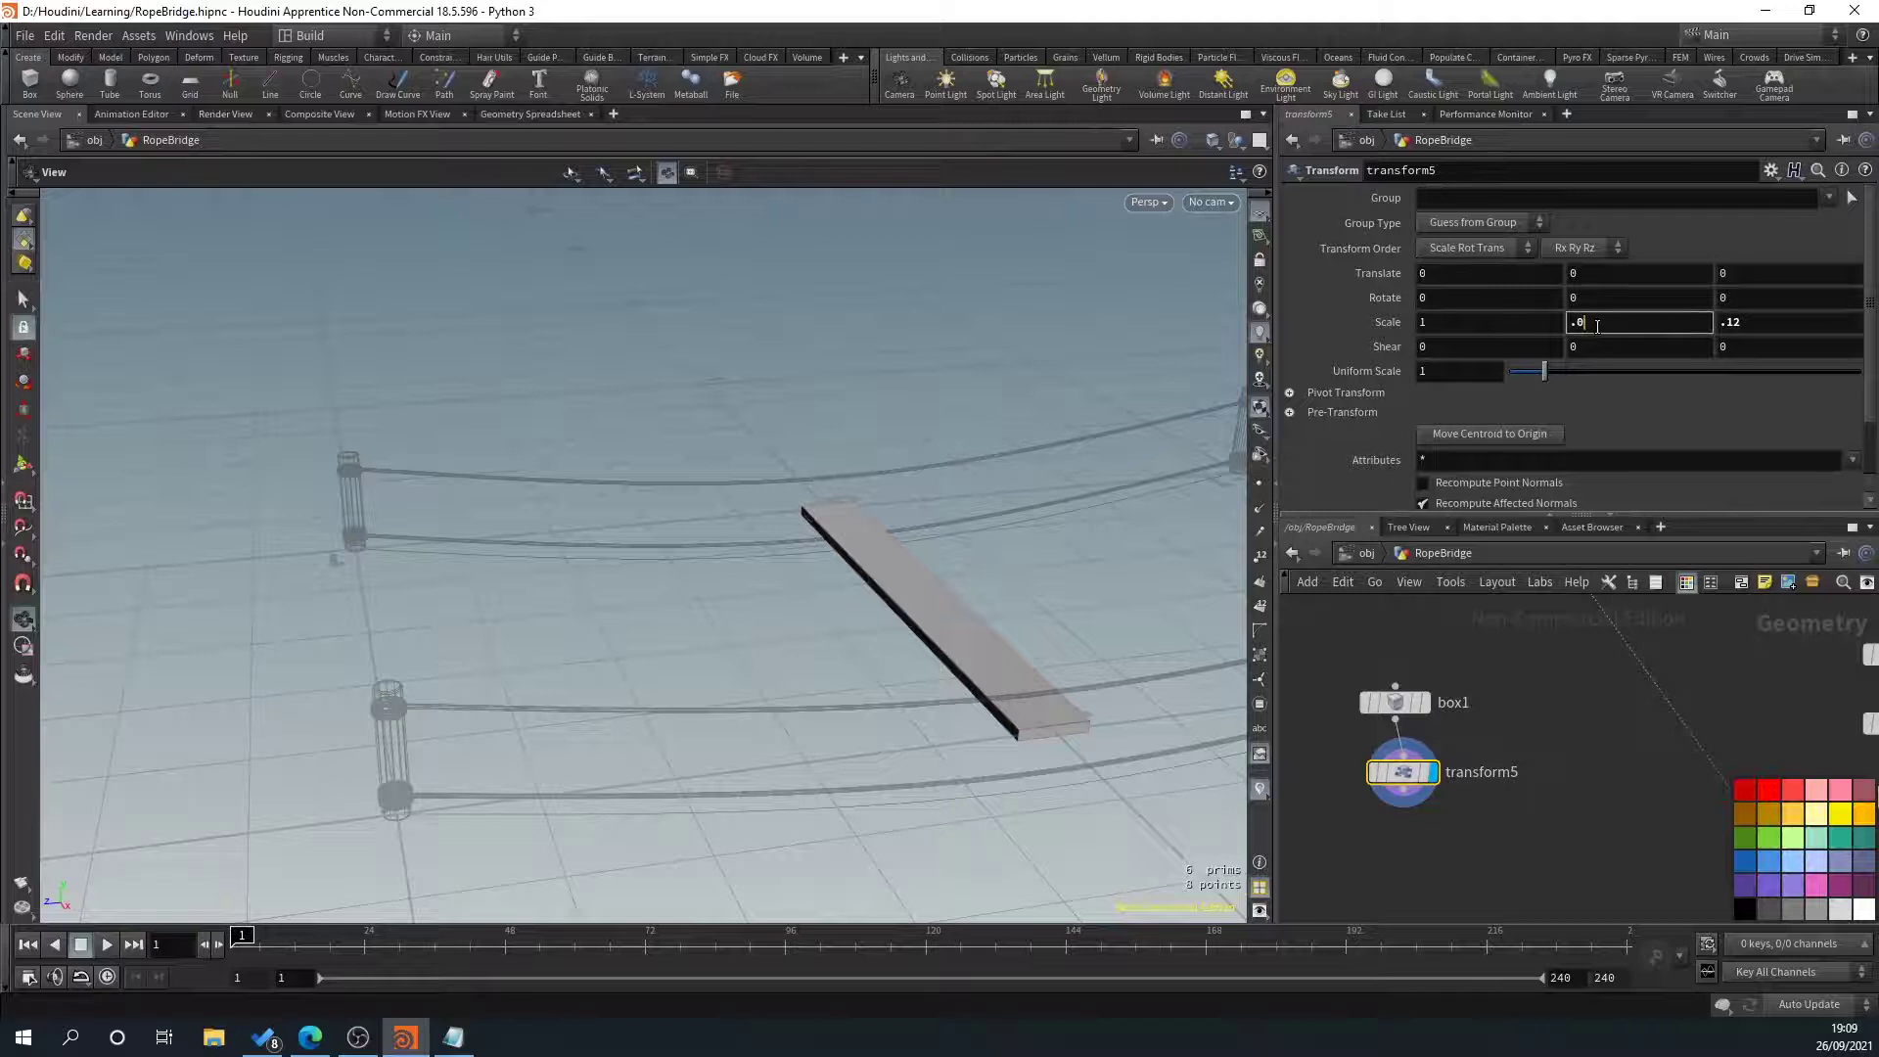
{"action": "type", "text": "15"}
{"action": "key", "text": "Return"}
{"action": "left_click_drag", "start_coordinate": [1049, 626], "coordinate": [1019, 621]}
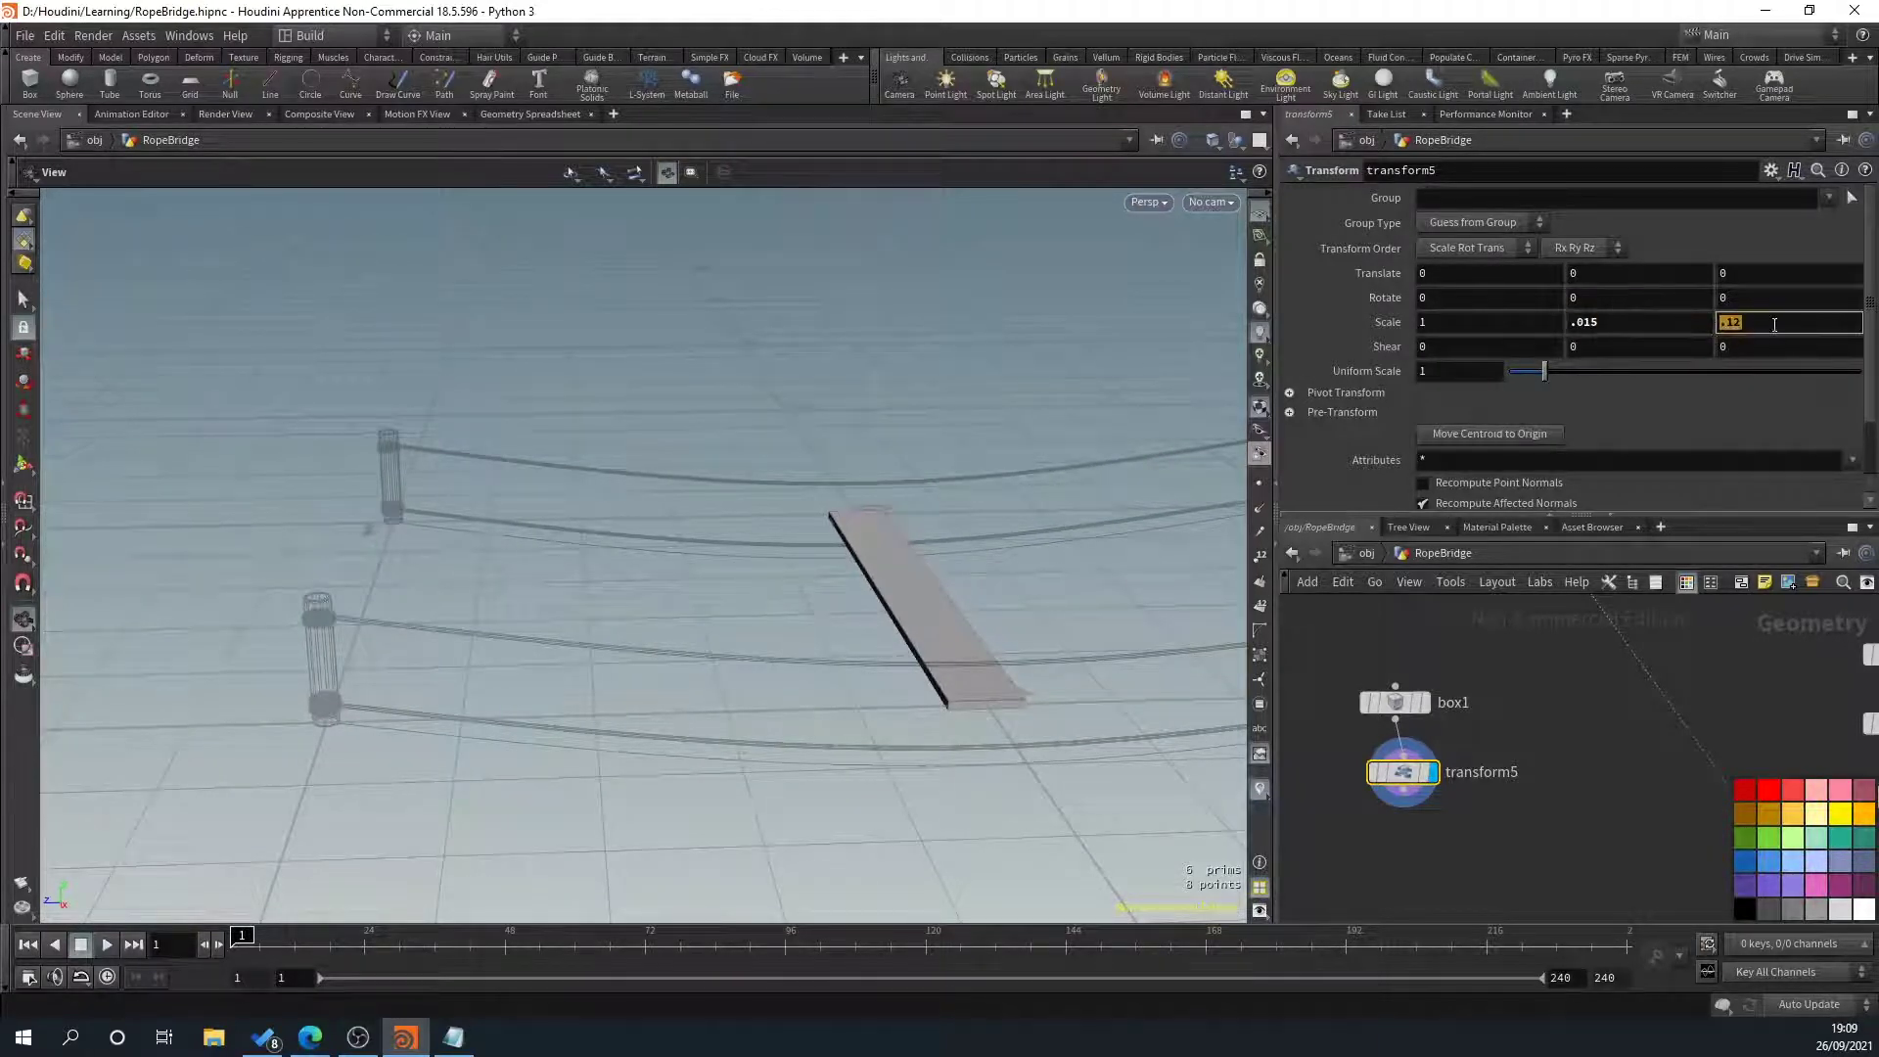
{"action": "key", "text": "Return"}
{"action": "left_click_drag", "start_coordinate": [1141, 449], "coordinate": [776, 419]}
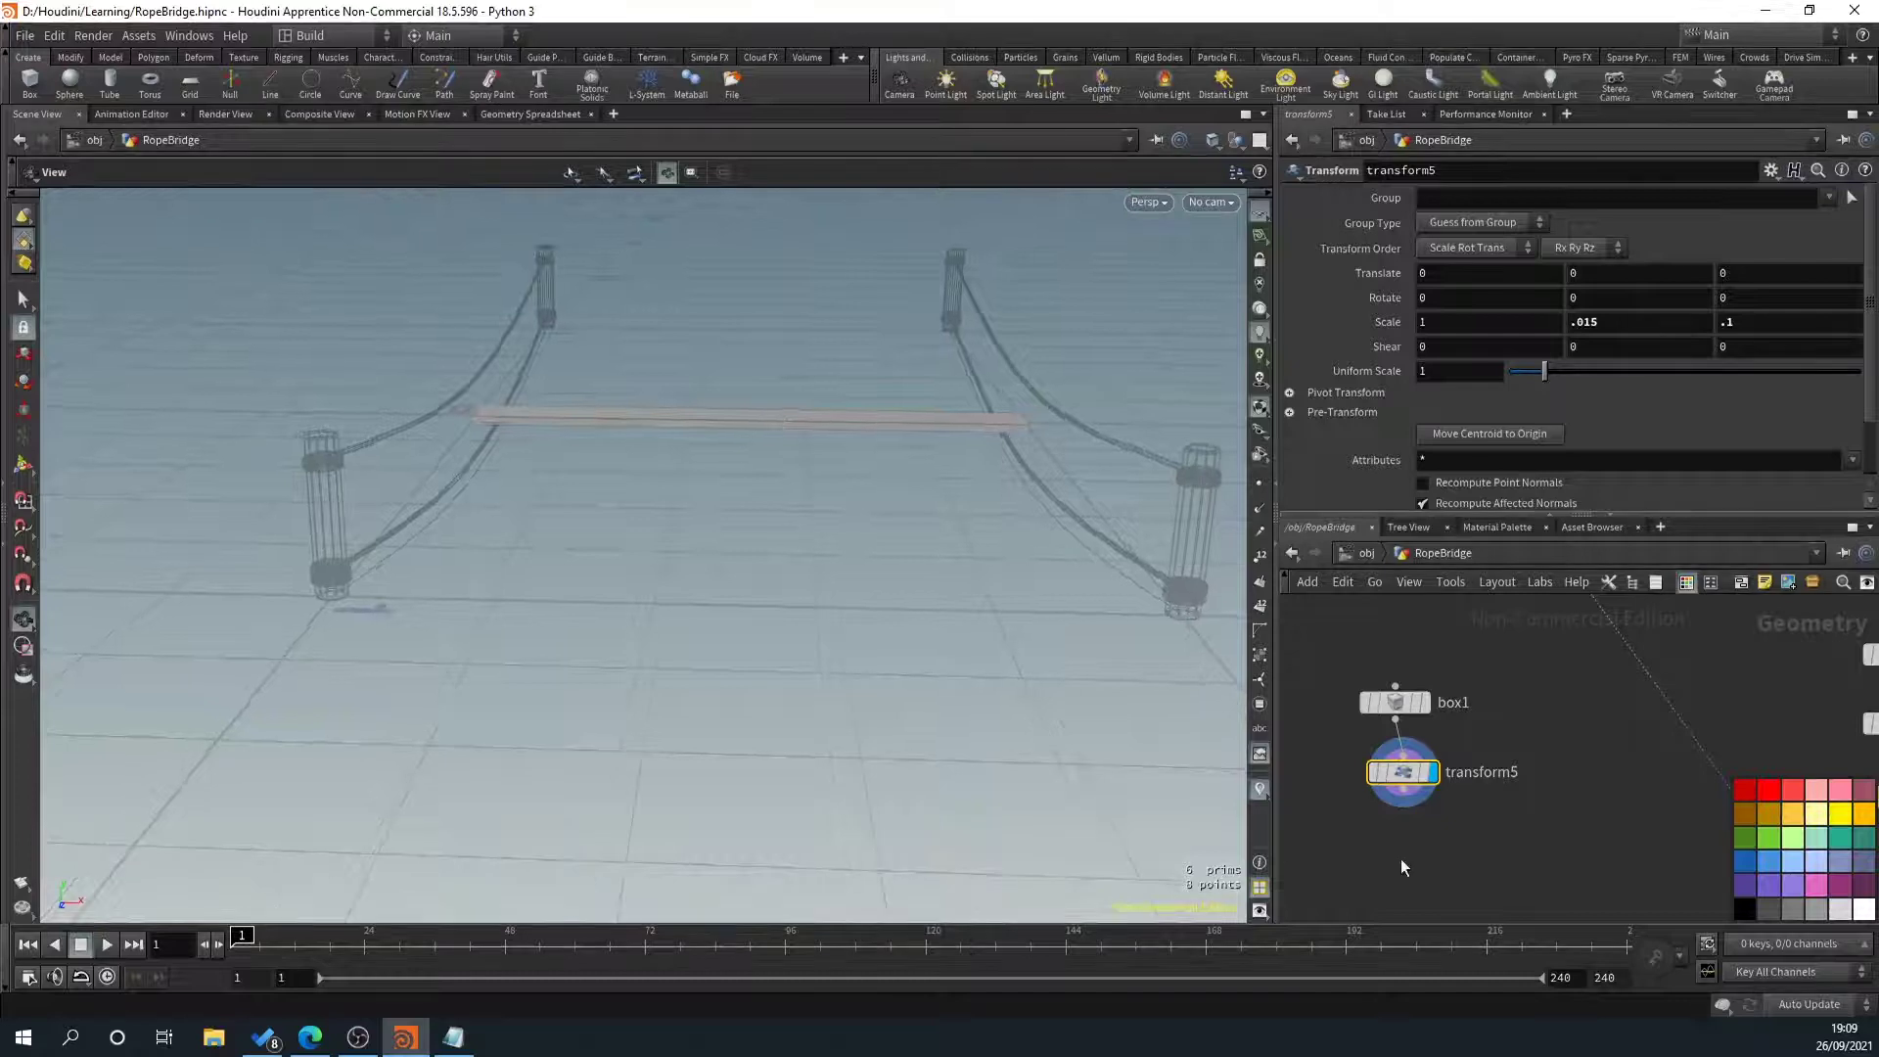
{"action": "left_click_drag", "start_coordinate": [1402, 772], "coordinate": [1395, 767]}
{"action": "left_click_drag", "start_coordinate": [813, 549], "coordinate": [734, 643]}
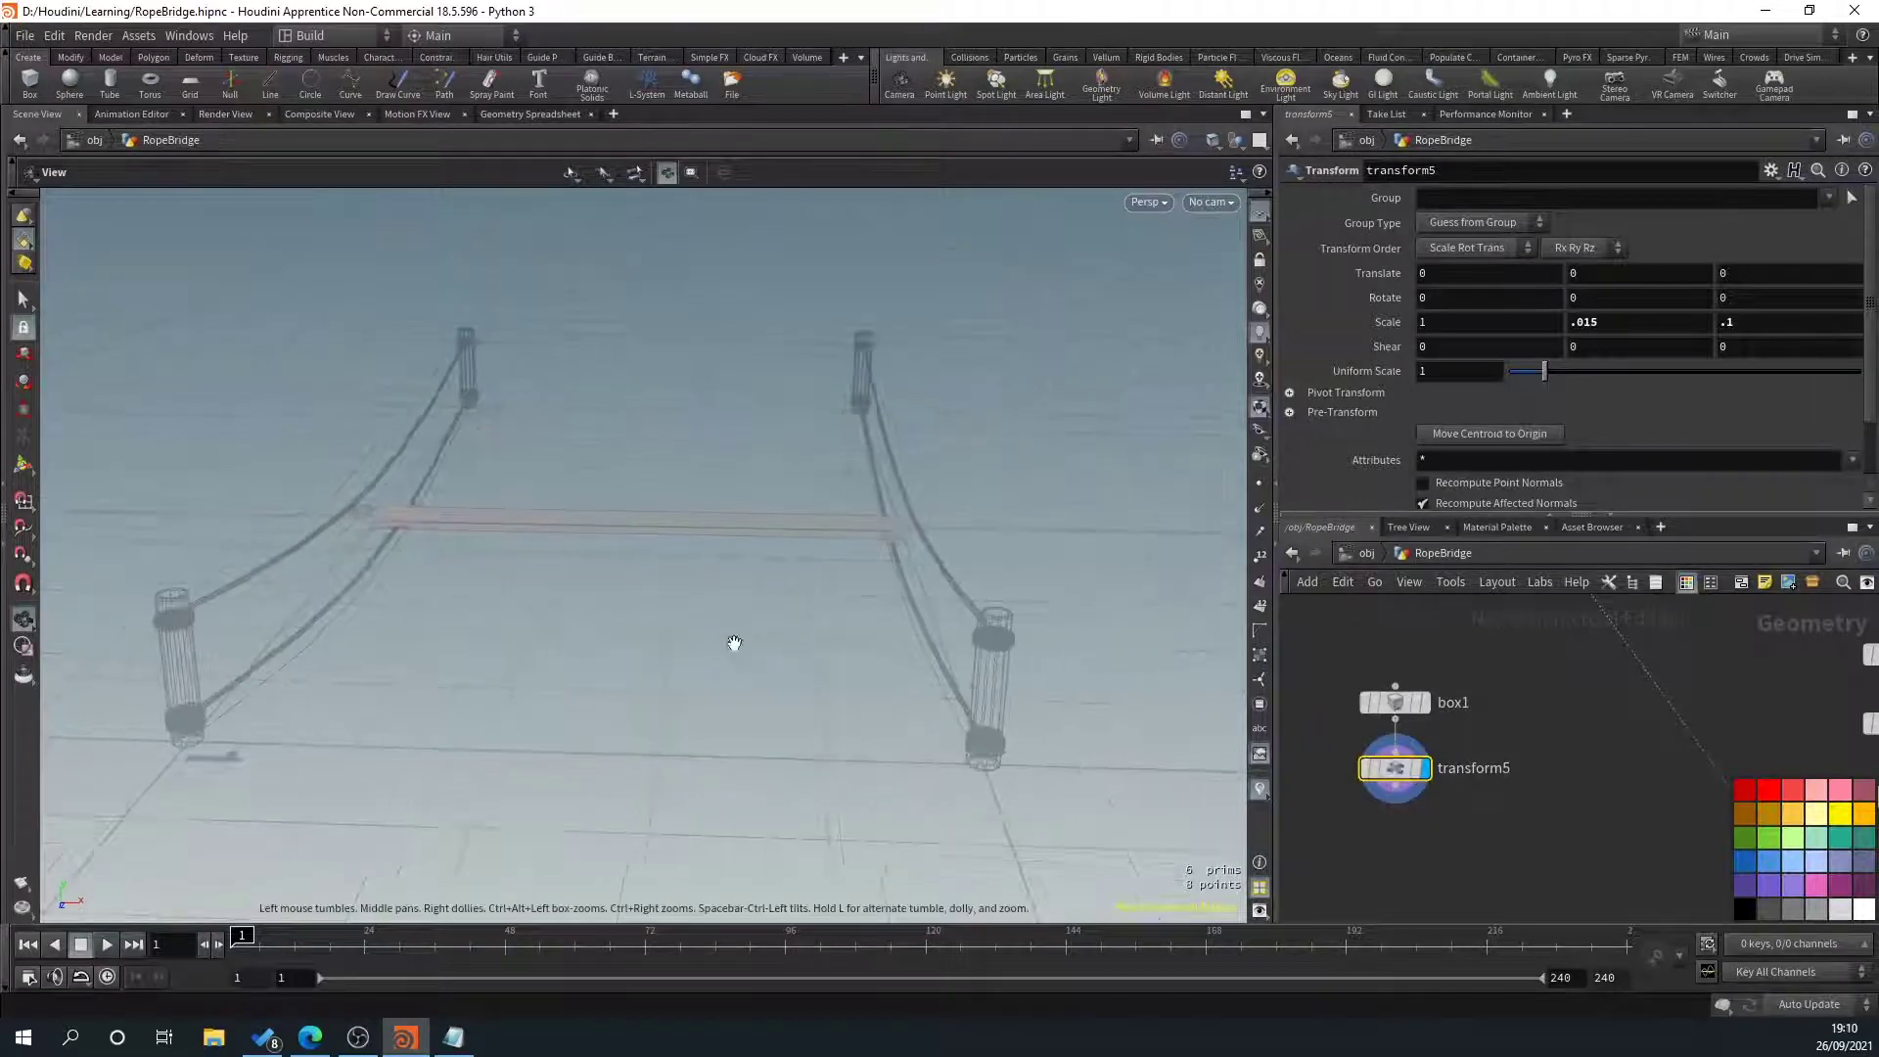
Drive transform5's X scale with a relative reference to the Width line's Length parameter
{"action": "scroll", "coordinate": [1446, 697], "scroll_direction": "down", "scroll_amount": 4}
{"action": "middle_click_drag", "start_coordinate": [1481, 716], "coordinate": [1497, 802]}
{"action": "scroll", "coordinate": [1516, 688], "scroll_direction": "up", "scroll_amount": 3}
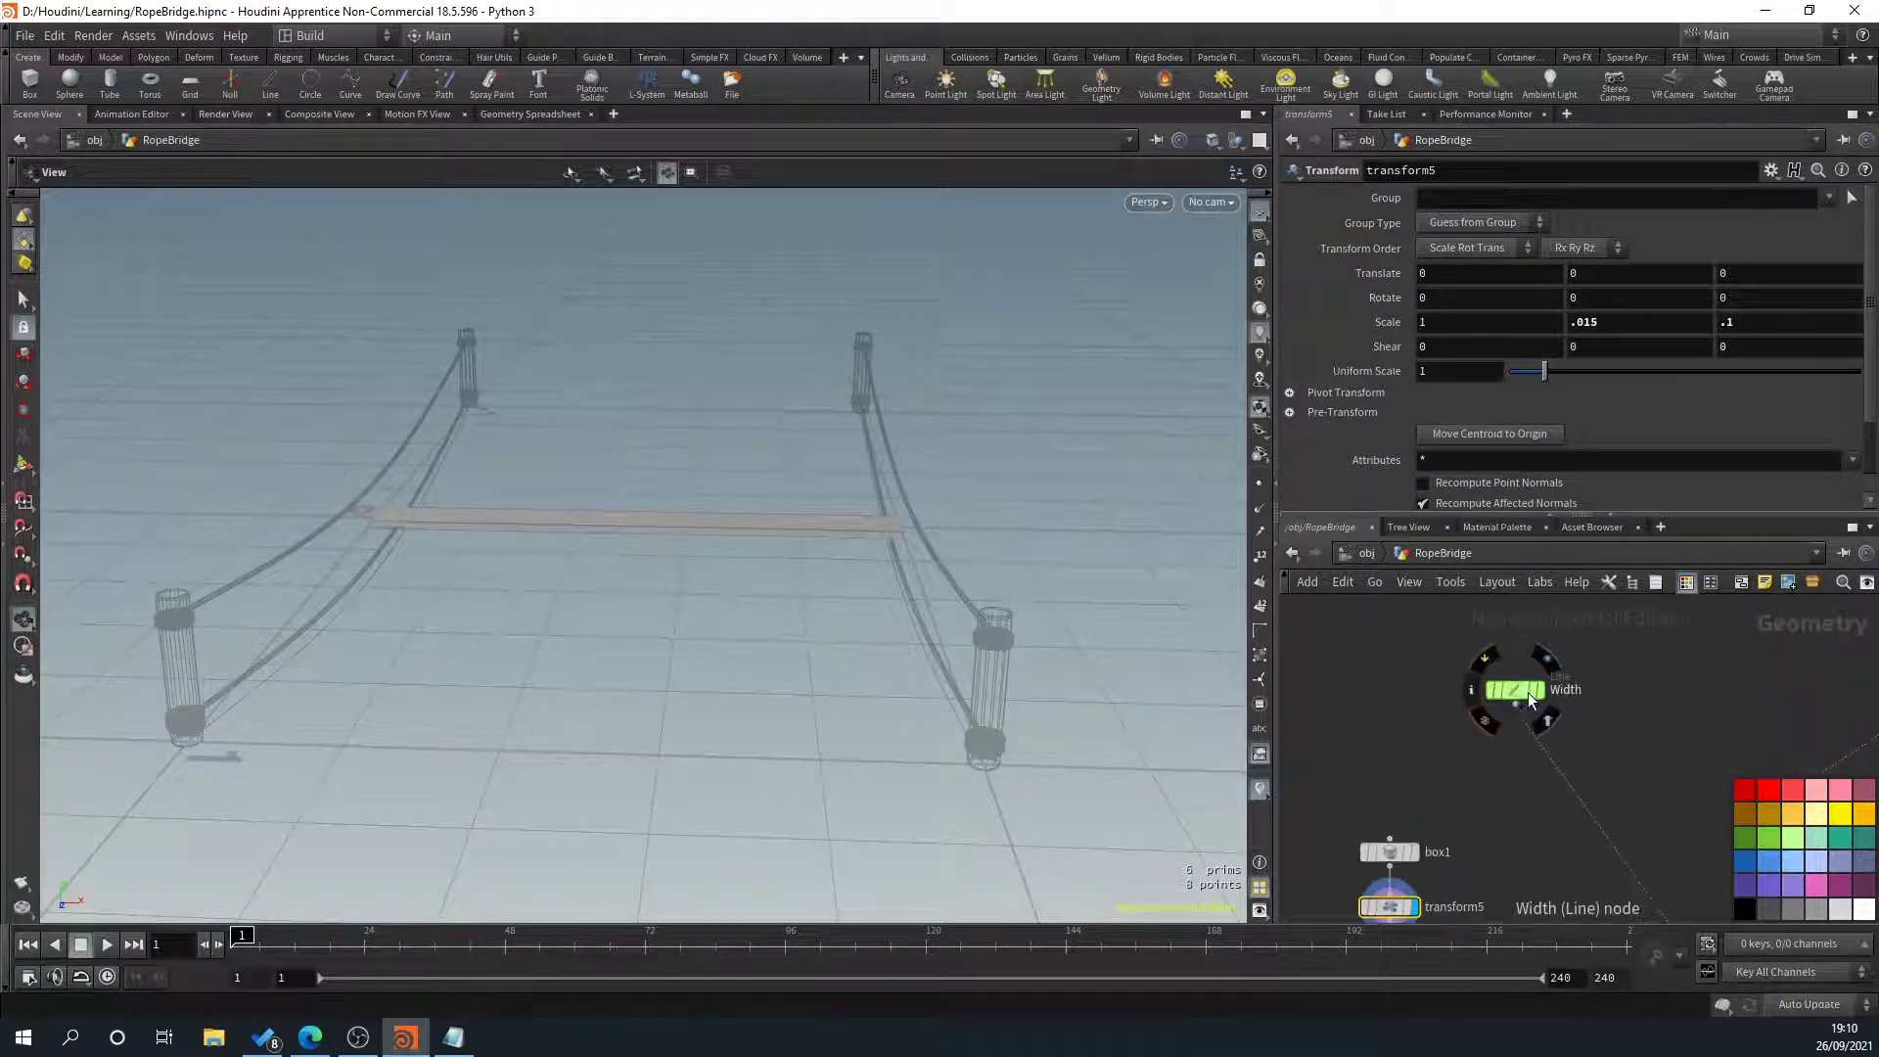
{"action": "left_click", "coordinate": [1517, 689]}
{"action": "right_click", "coordinate": [1372, 273]}
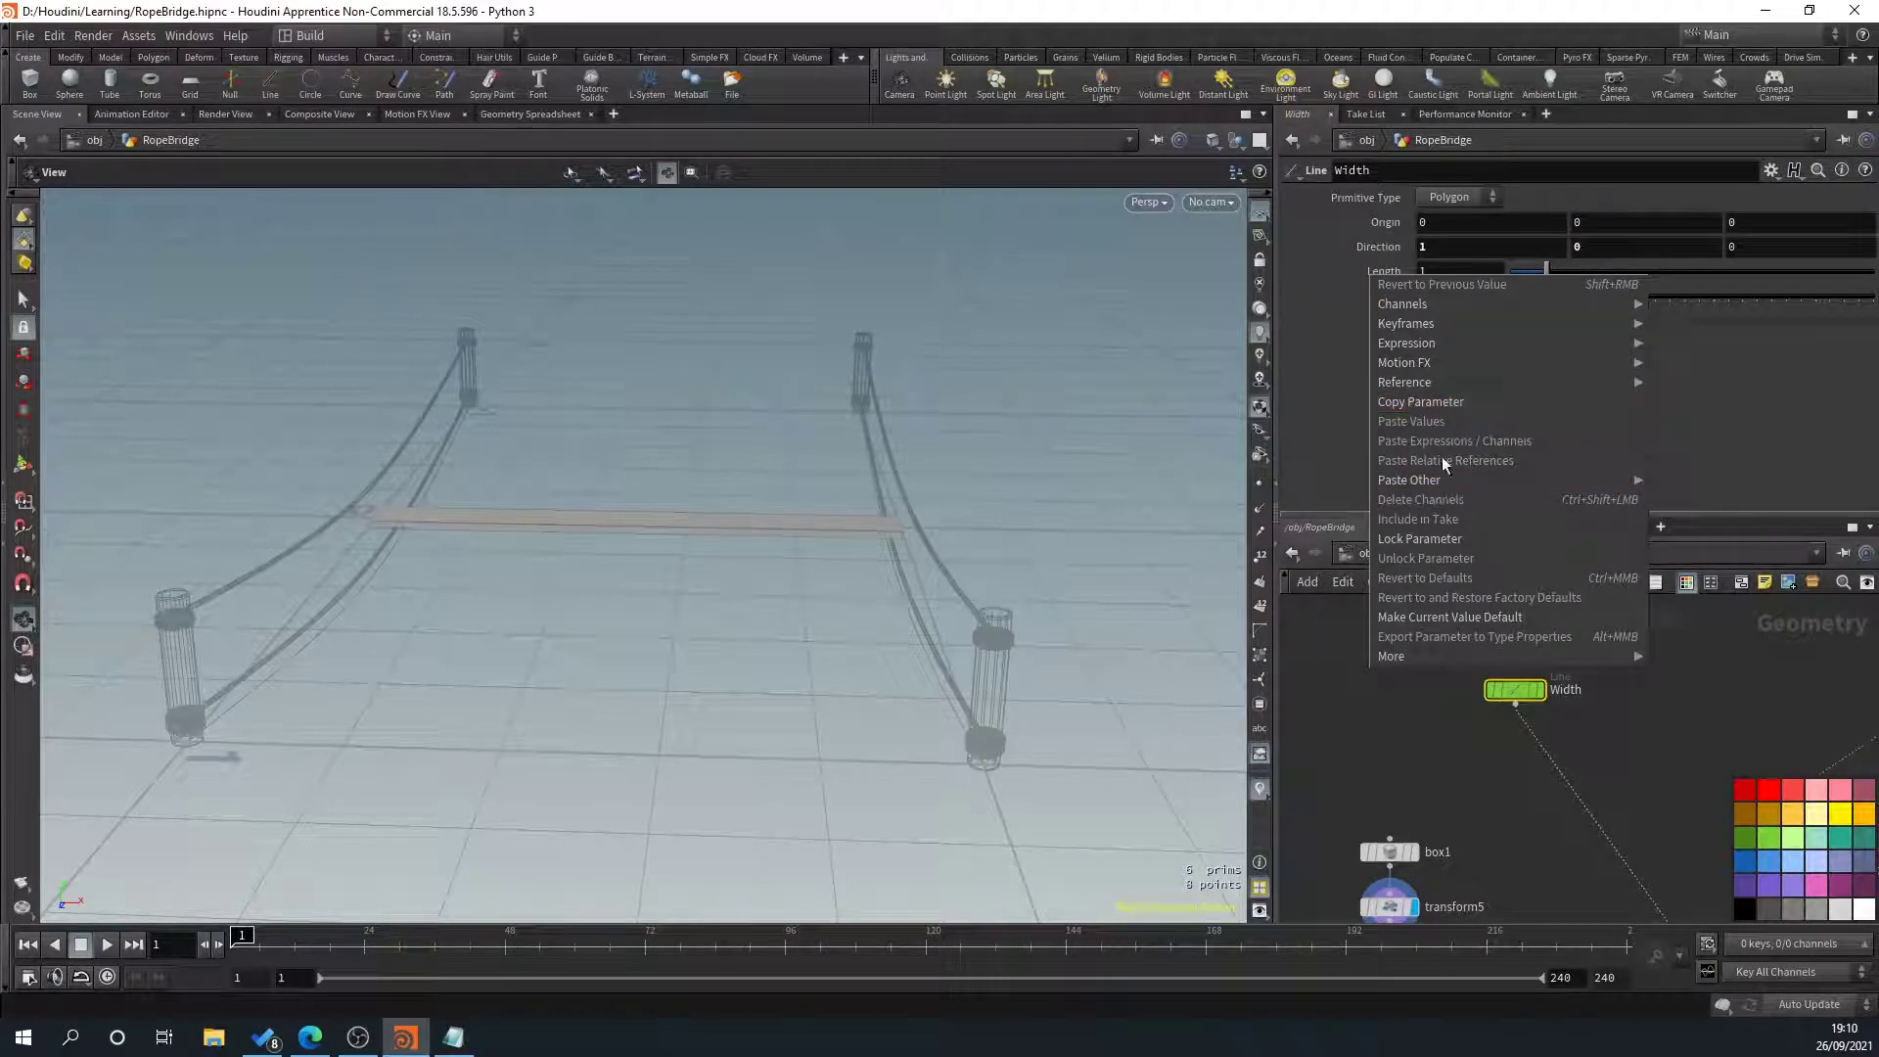
{"action": "left_click", "coordinate": [1448, 403]}
{"action": "middle_click_drag", "start_coordinate": [1465, 869], "coordinate": [1470, 778]}
{"action": "left_click", "coordinate": [1395, 815]}
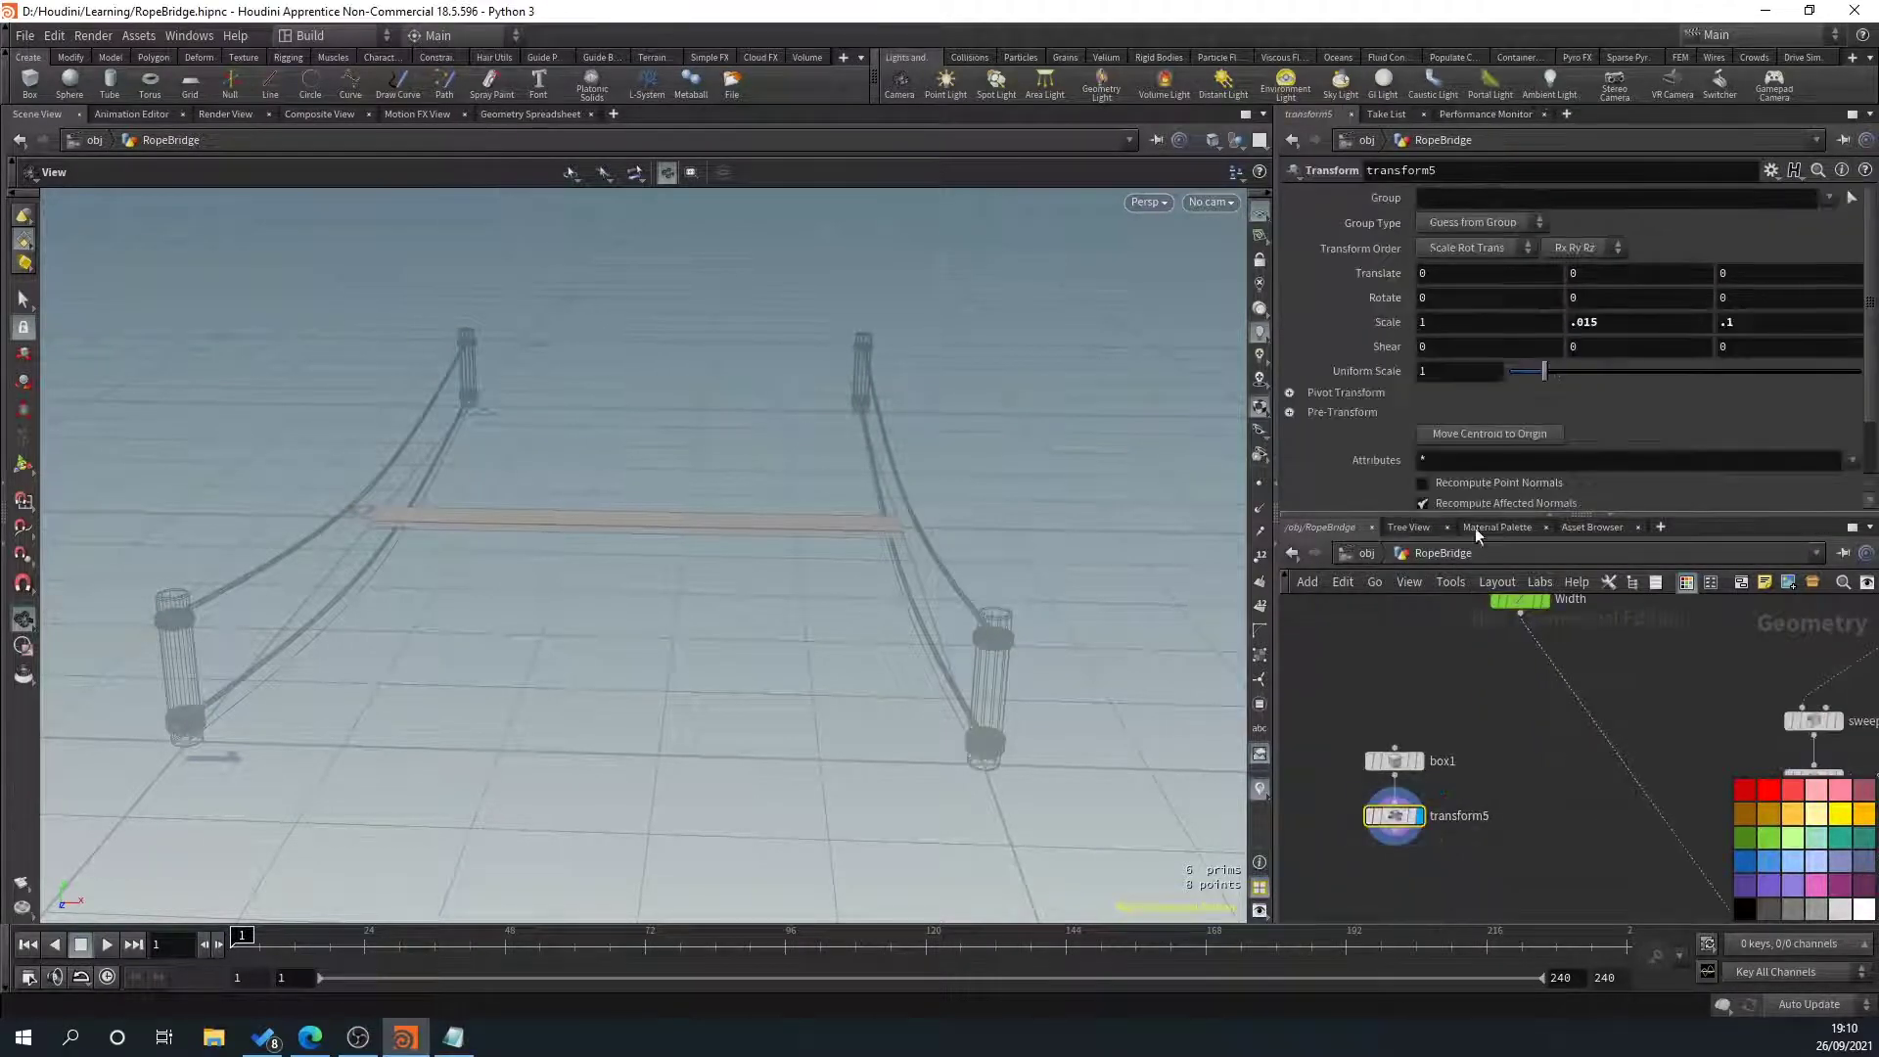
{"action": "left_click", "coordinate": [1450, 324]}
{"action": "right_click", "coordinate": [1442, 330]}
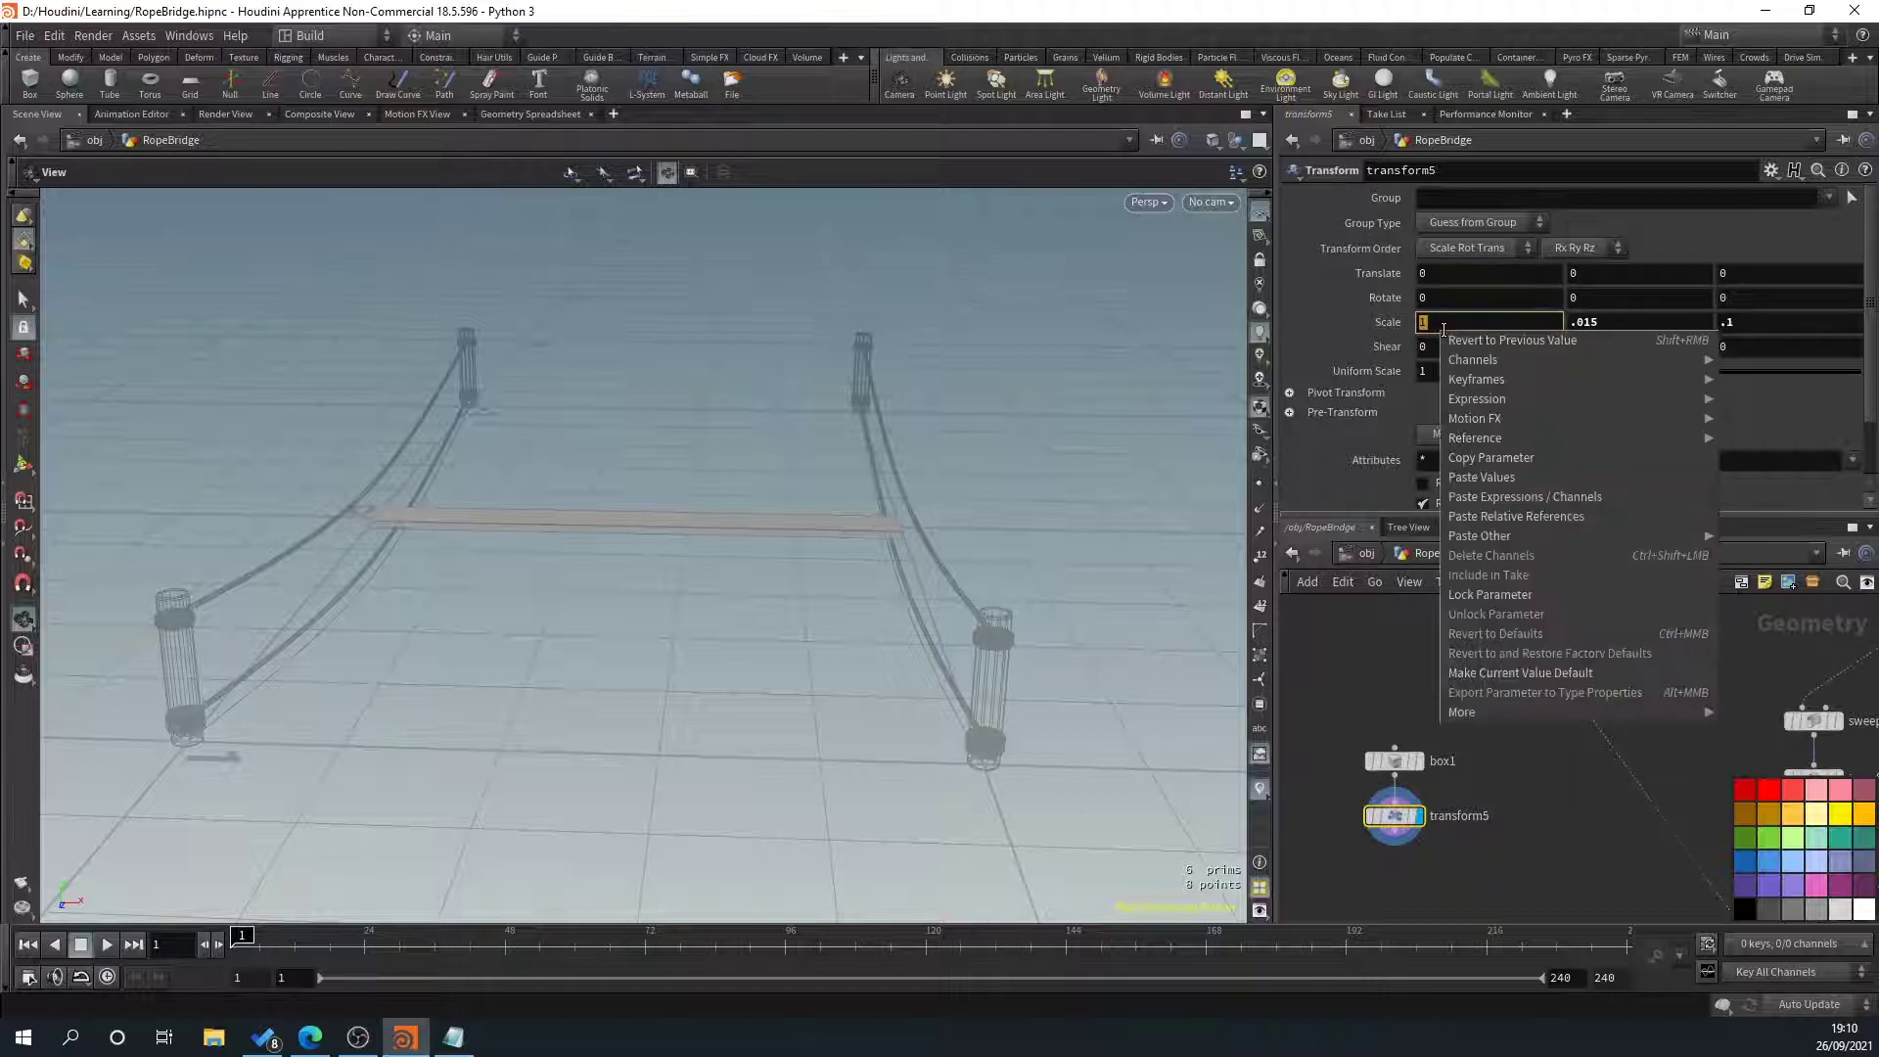
{"action": "left_click", "coordinate": [1480, 516]}
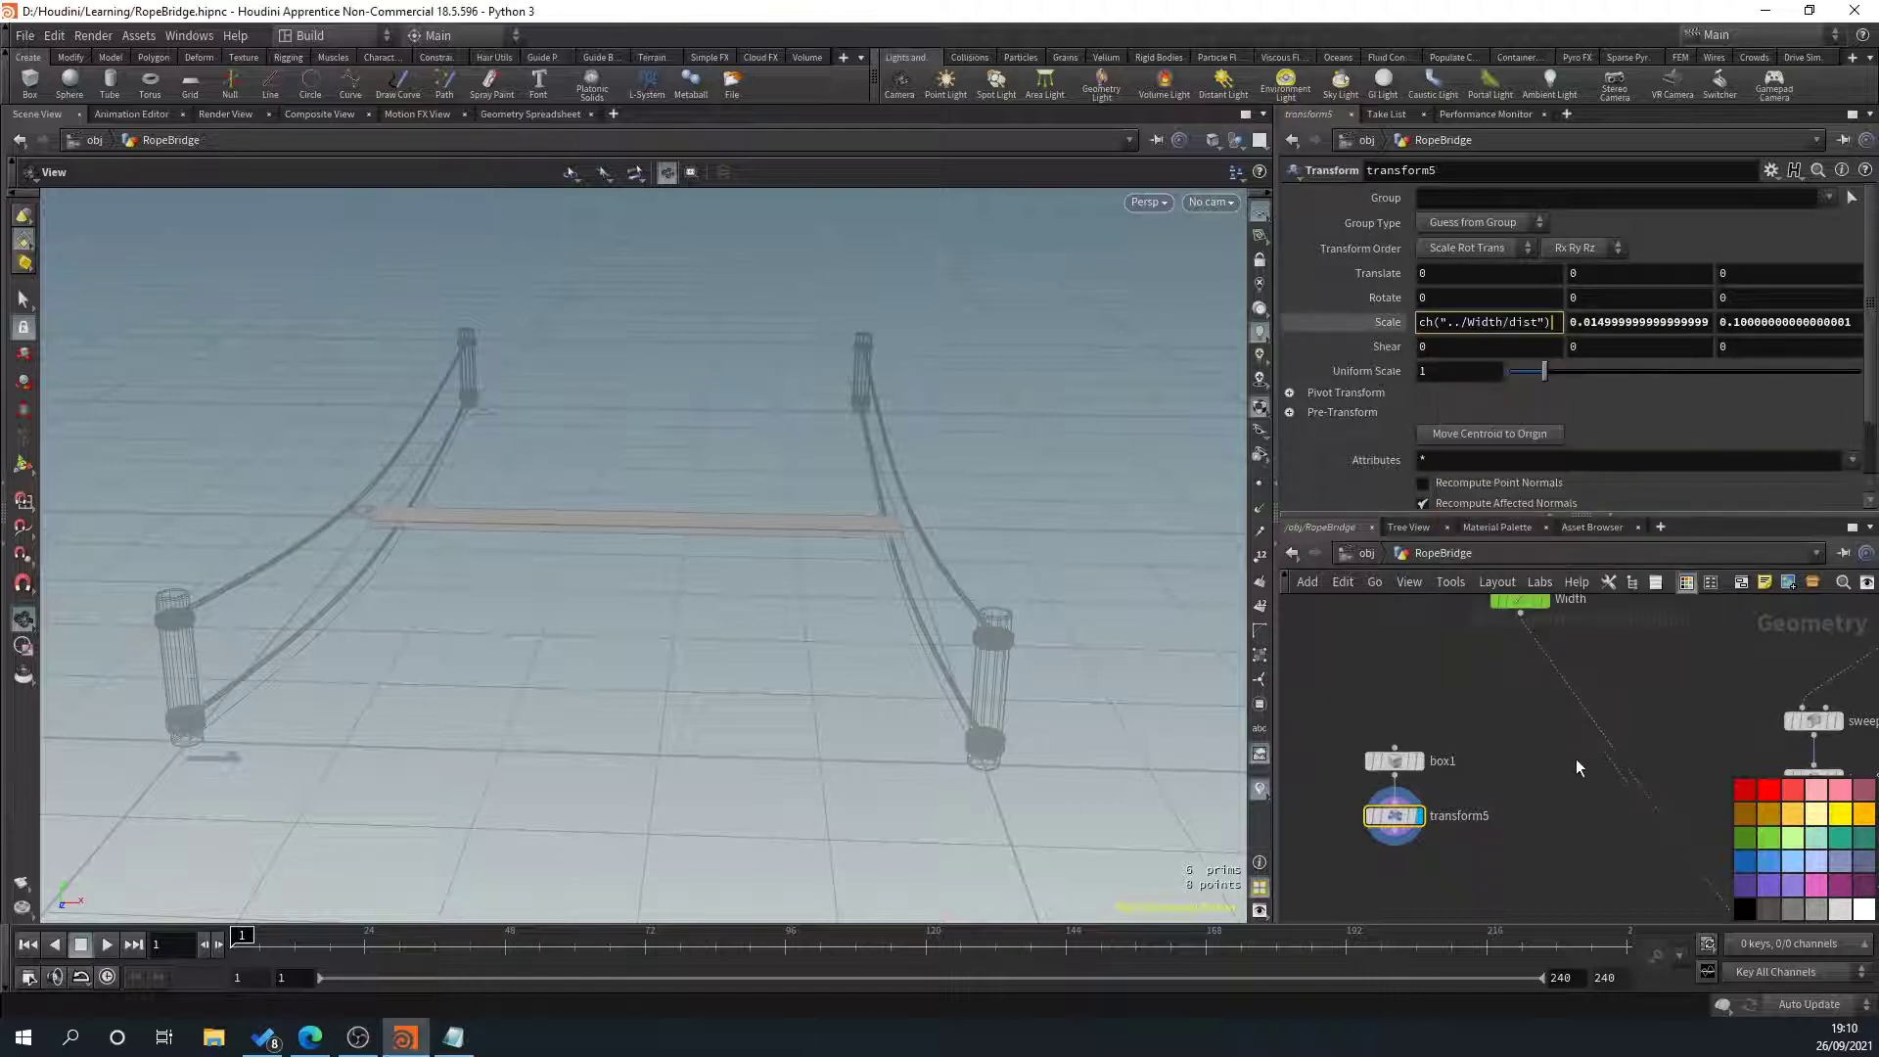
Test the plank's link by varying the Width line's Length, and undo the change
{"action": "middle_click_drag", "start_coordinate": [956, 591], "coordinate": [797, 603]}
{"action": "middle_click_drag", "start_coordinate": [1539, 669], "coordinate": [1537, 763]}
{"action": "left_click", "coordinate": [1523, 692]}
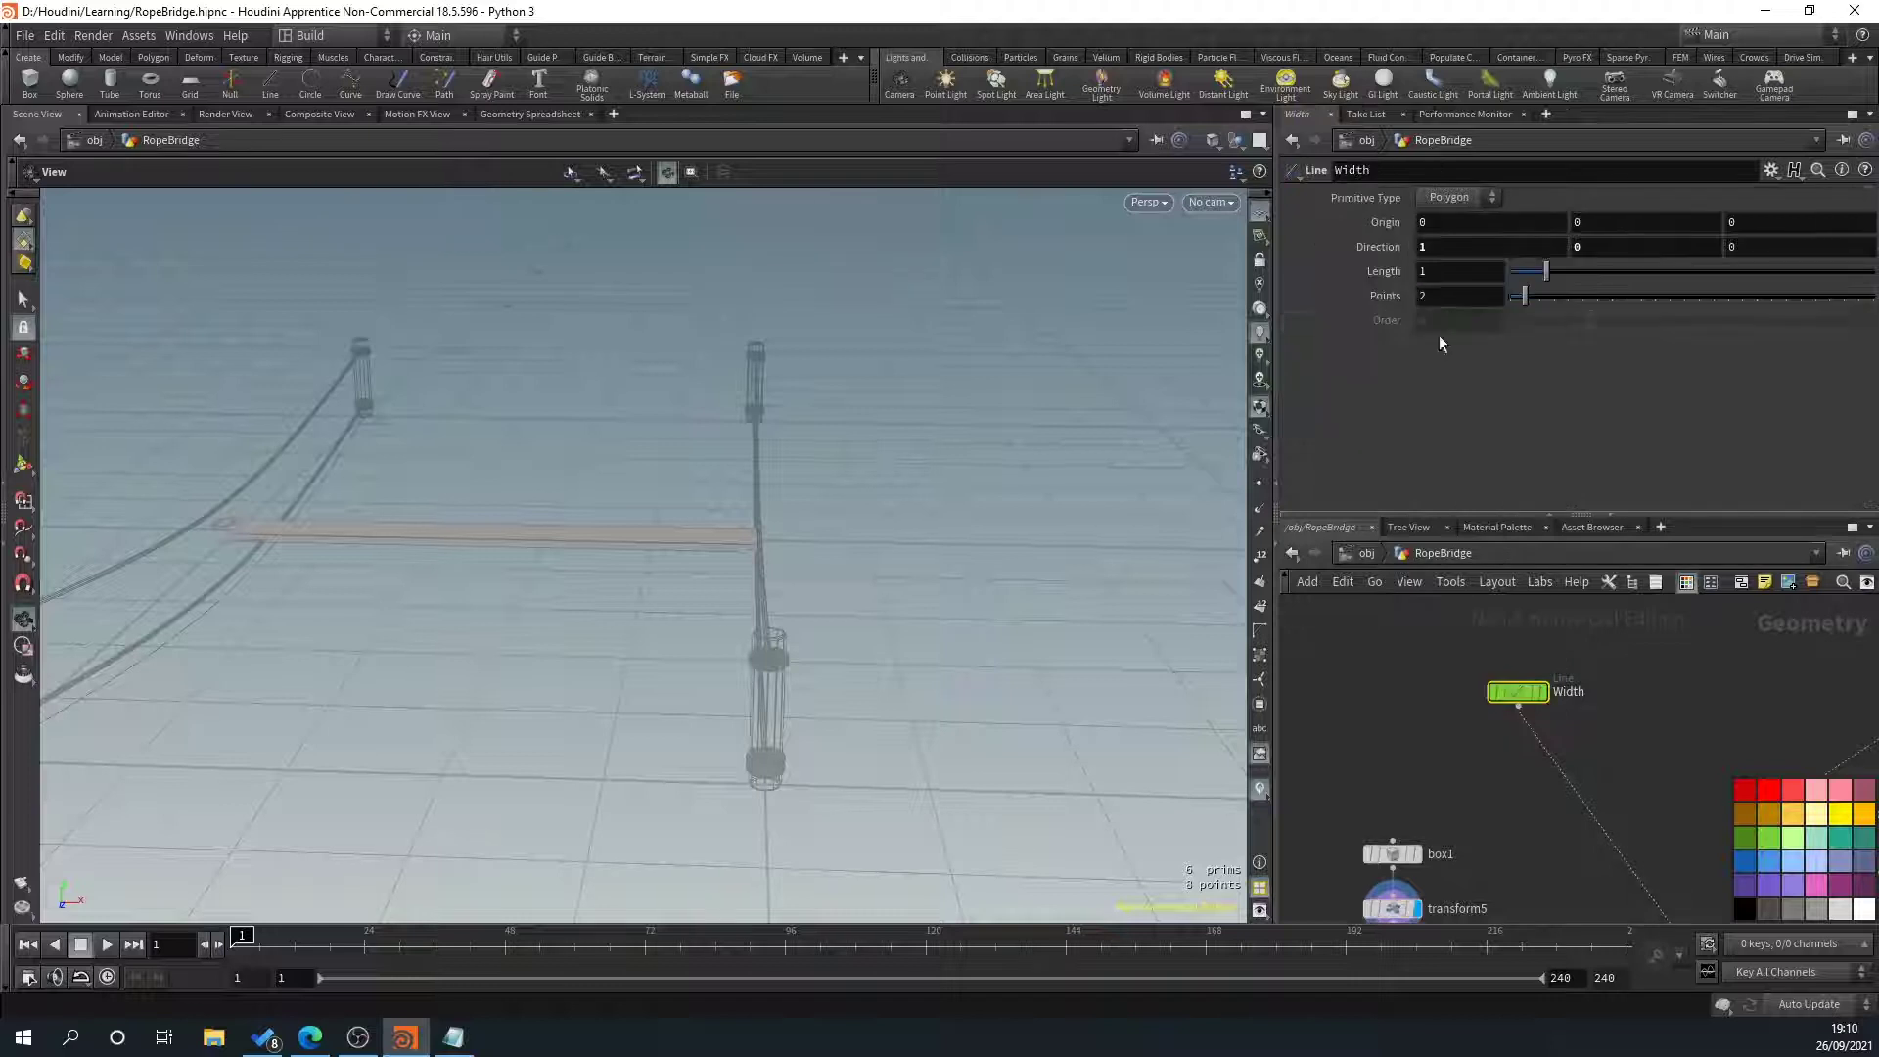
{"action": "left_click_drag", "start_coordinate": [1539, 274], "coordinate": [1539, 272]}
{"action": "key", "text": "ctrl+z"}
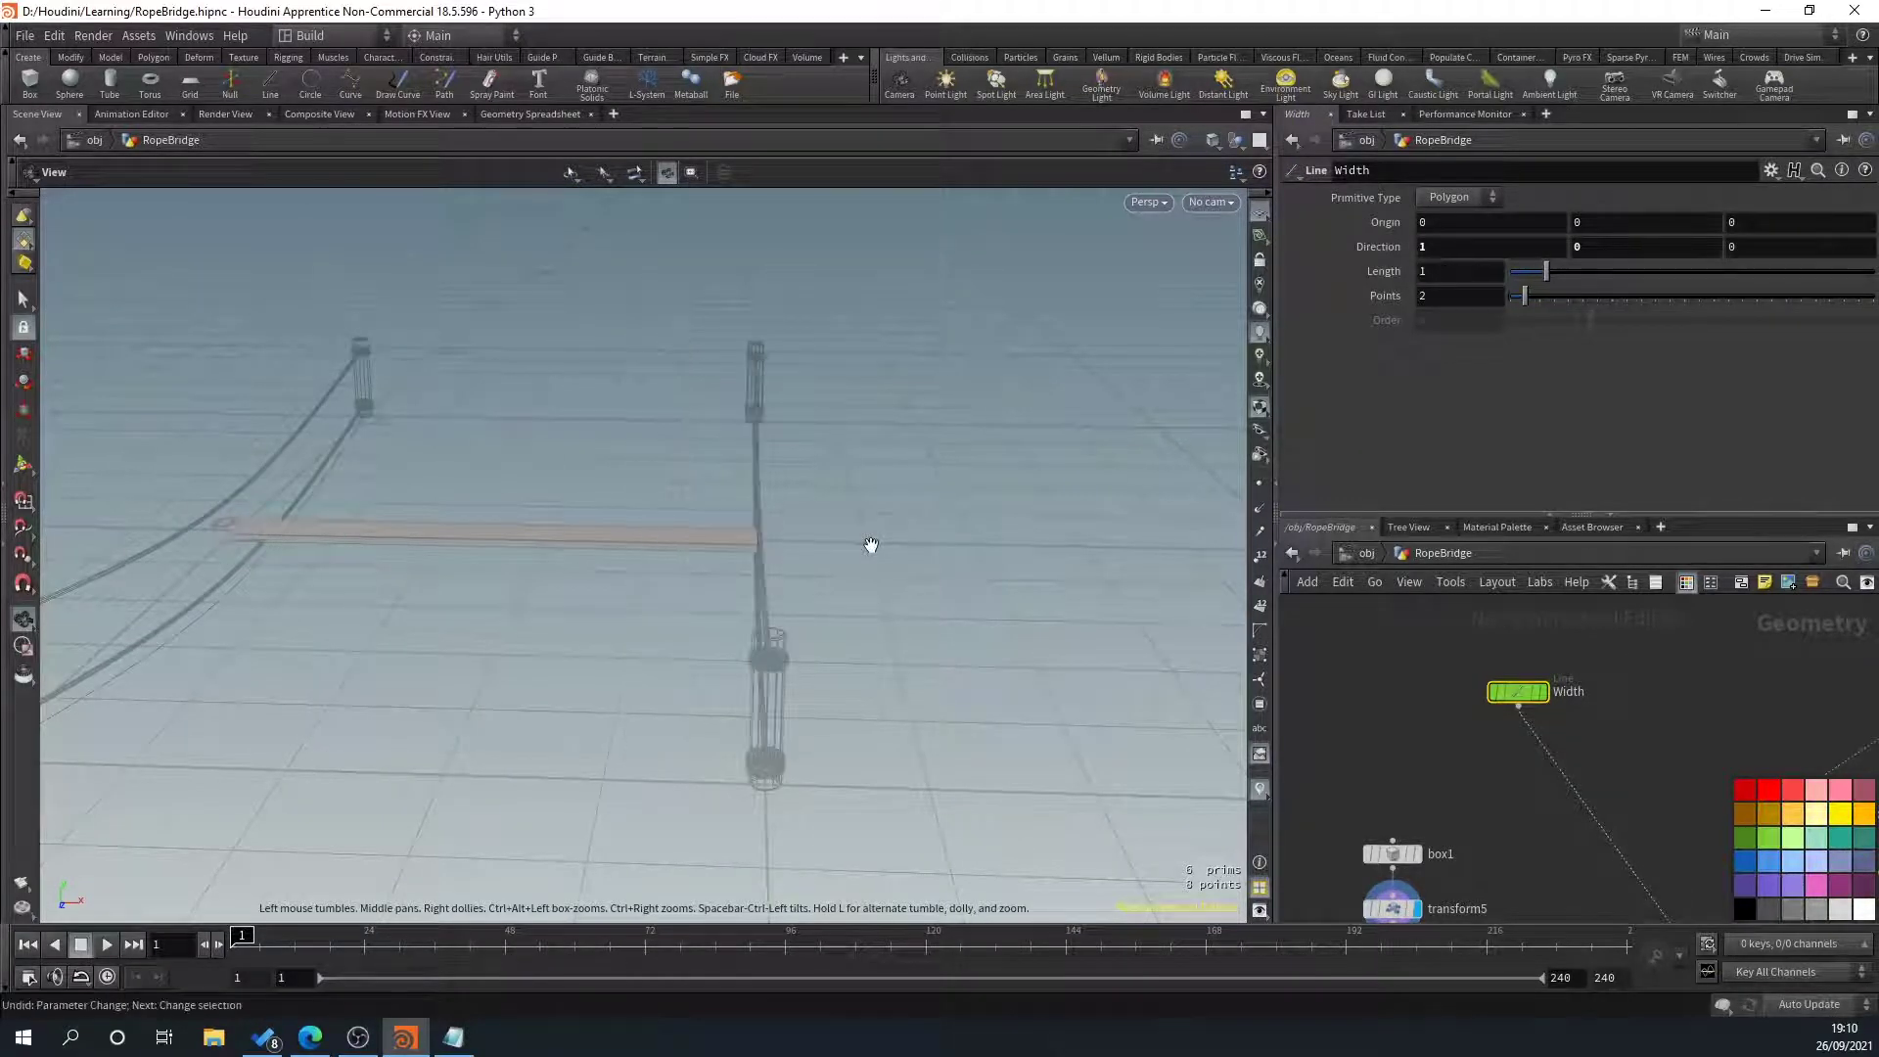
{"action": "left_click_drag", "start_coordinate": [840, 557], "coordinate": [399, 586]}
{"action": "middle_click_drag", "start_coordinate": [1401, 767], "coordinate": [1486, 676]}
{"action": "scroll", "coordinate": [1498, 644], "scroll_direction": "down", "scroll_amount": 1}
{"action": "left_click_drag", "start_coordinate": [577, 709], "coordinate": [770, 608]}
{"action": "left_click_drag", "start_coordinate": [540, 719], "coordinate": [783, 689]}
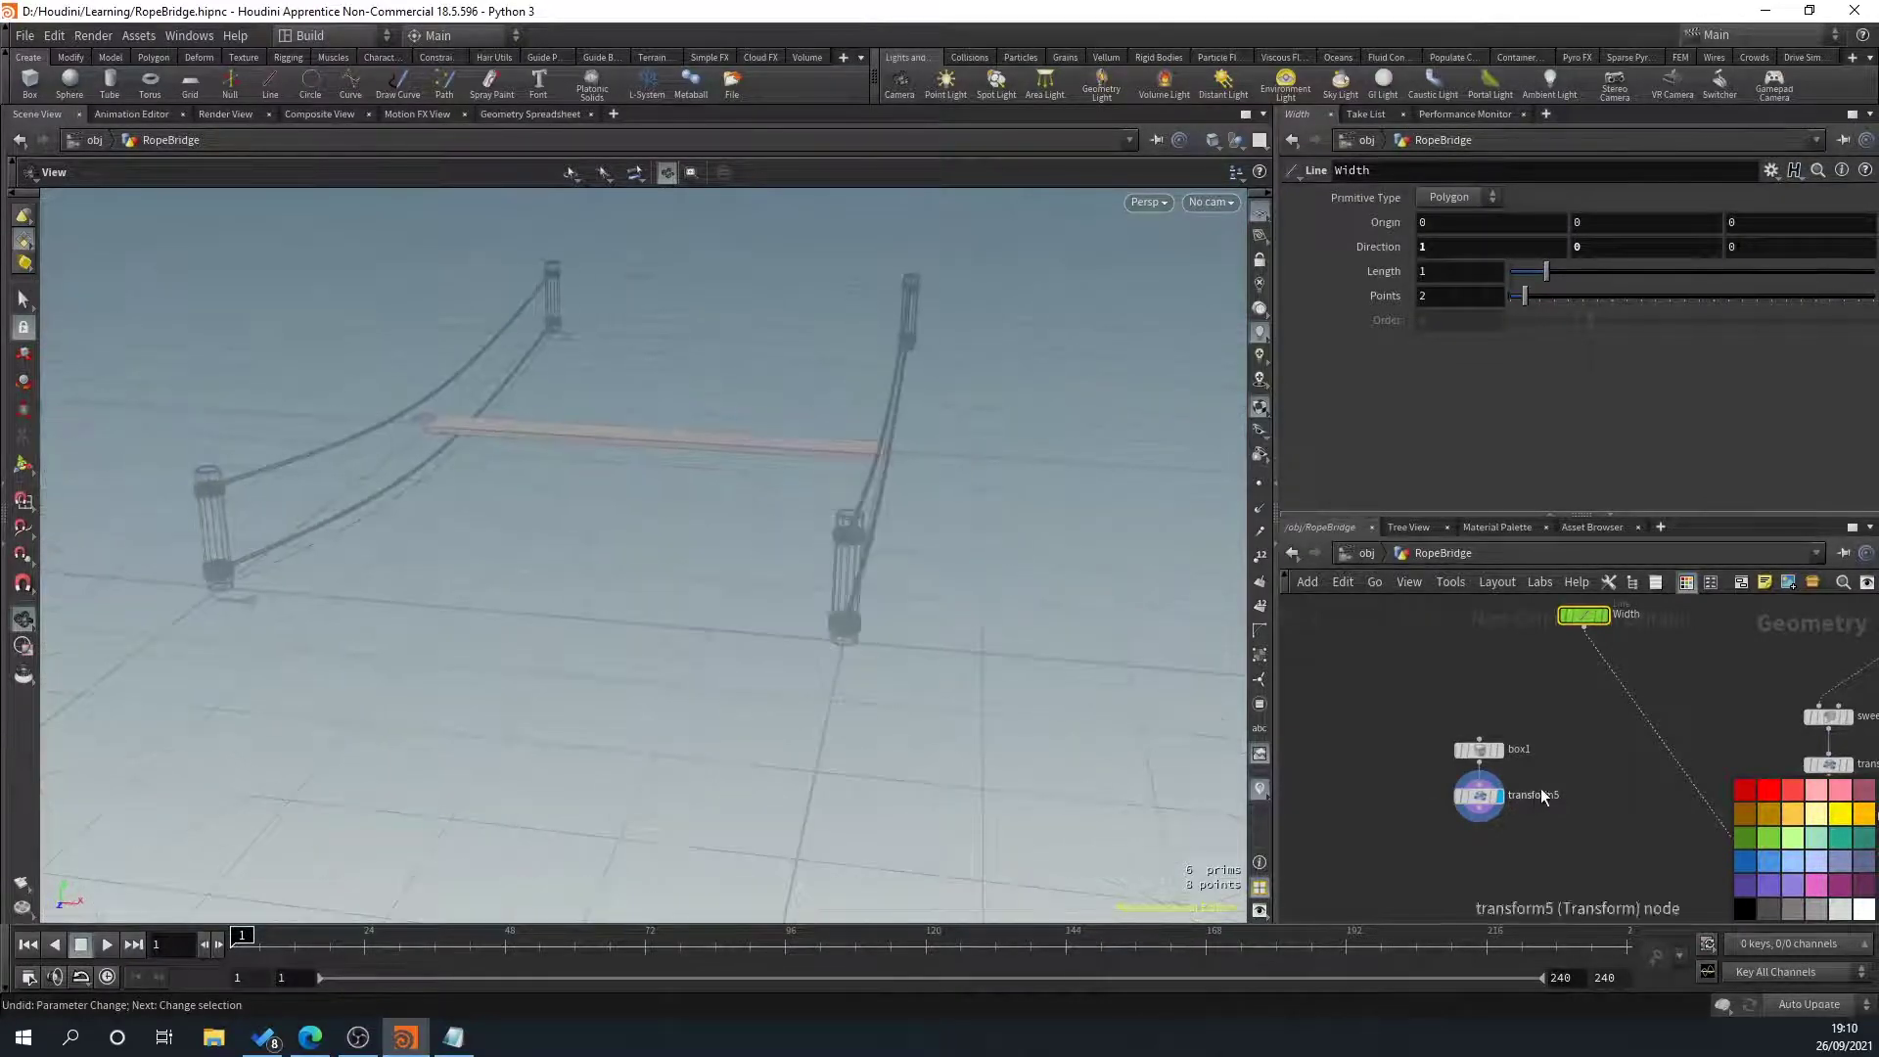
Tidy the network by moving GroupStartEnd up beside resample1 and placing blast1 directly below it
{"action": "middle_click_drag", "start_coordinate": [1560, 741], "coordinate": [1286, 794]}
{"action": "scroll", "coordinate": [1289, 806], "scroll_direction": "down", "scroll_amount": 1}
{"action": "middle_click_drag", "start_coordinate": [1502, 722], "coordinate": [1396, 738]}
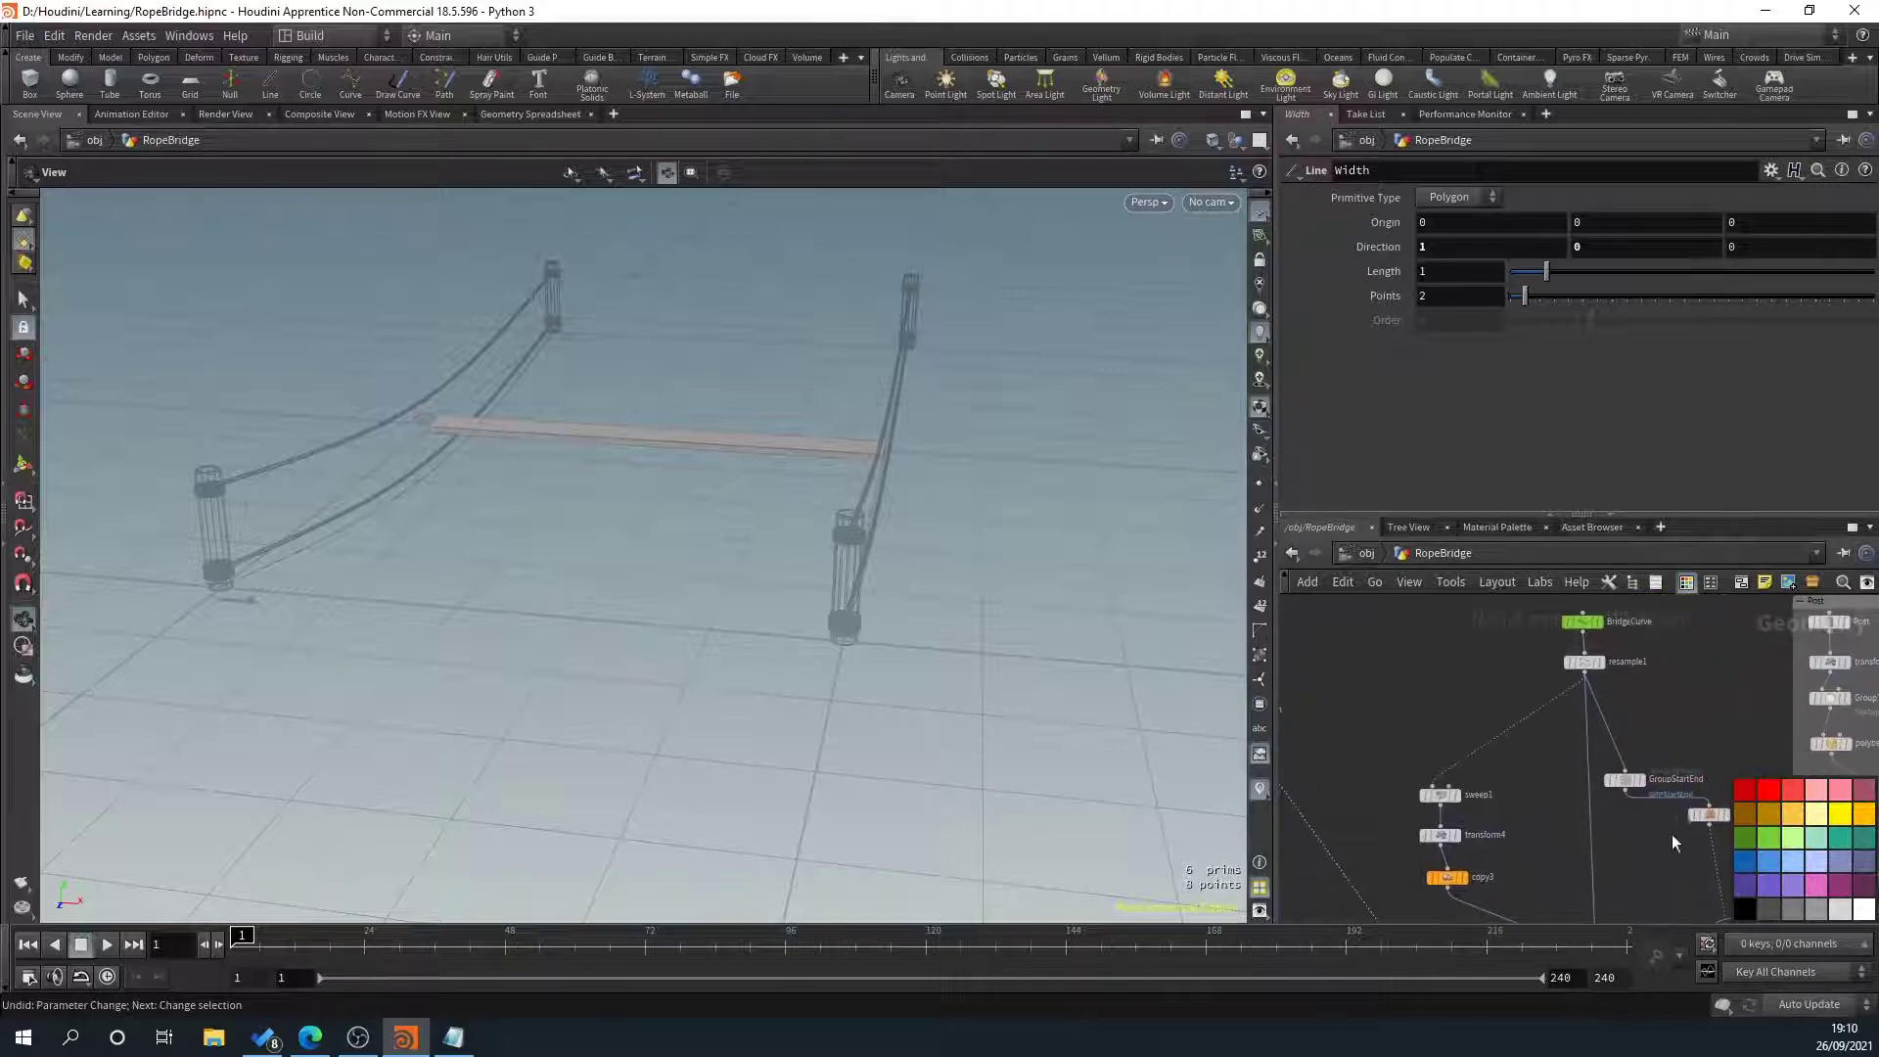
{"action": "left_click_drag", "start_coordinate": [1626, 787], "coordinate": [1642, 705]}
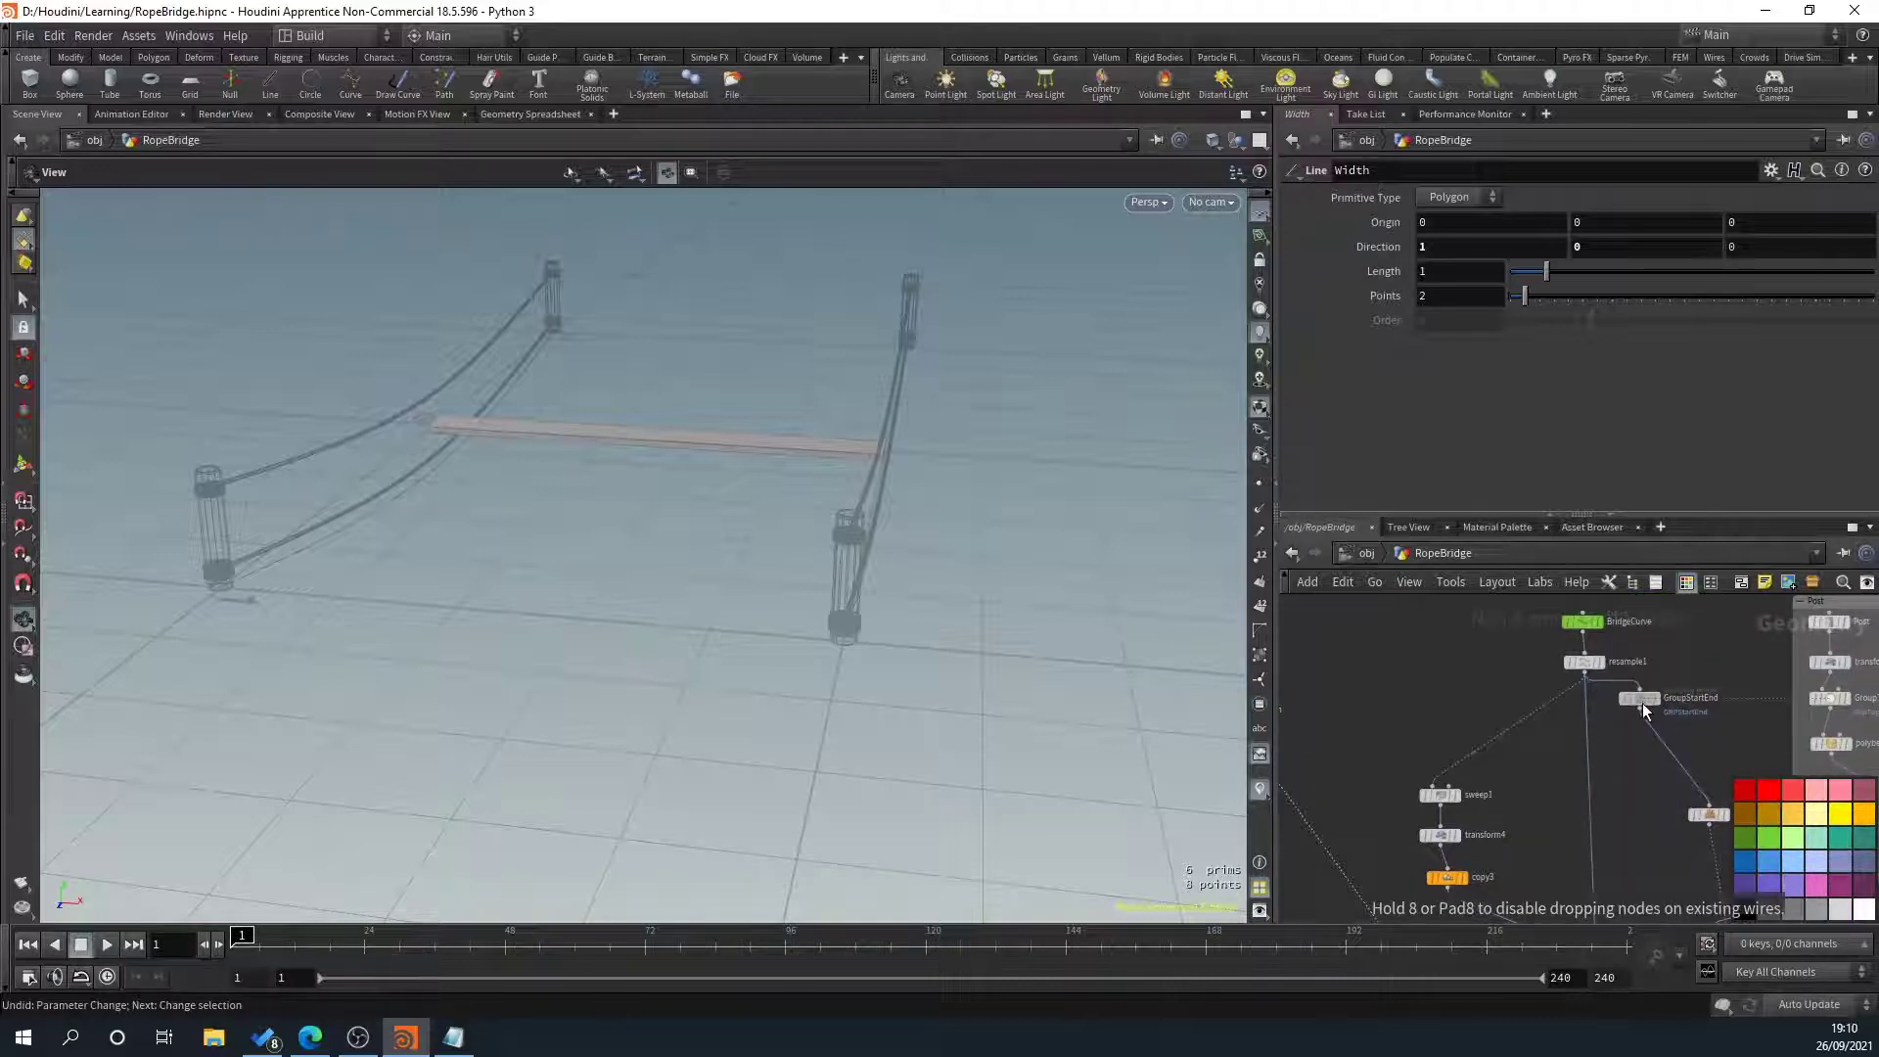
{"action": "middle_click_drag", "start_coordinate": [1662, 845], "coordinate": [1652, 806]}
{"action": "scroll", "coordinate": [1634, 765], "scroll_direction": "down", "scroll_amount": 1}
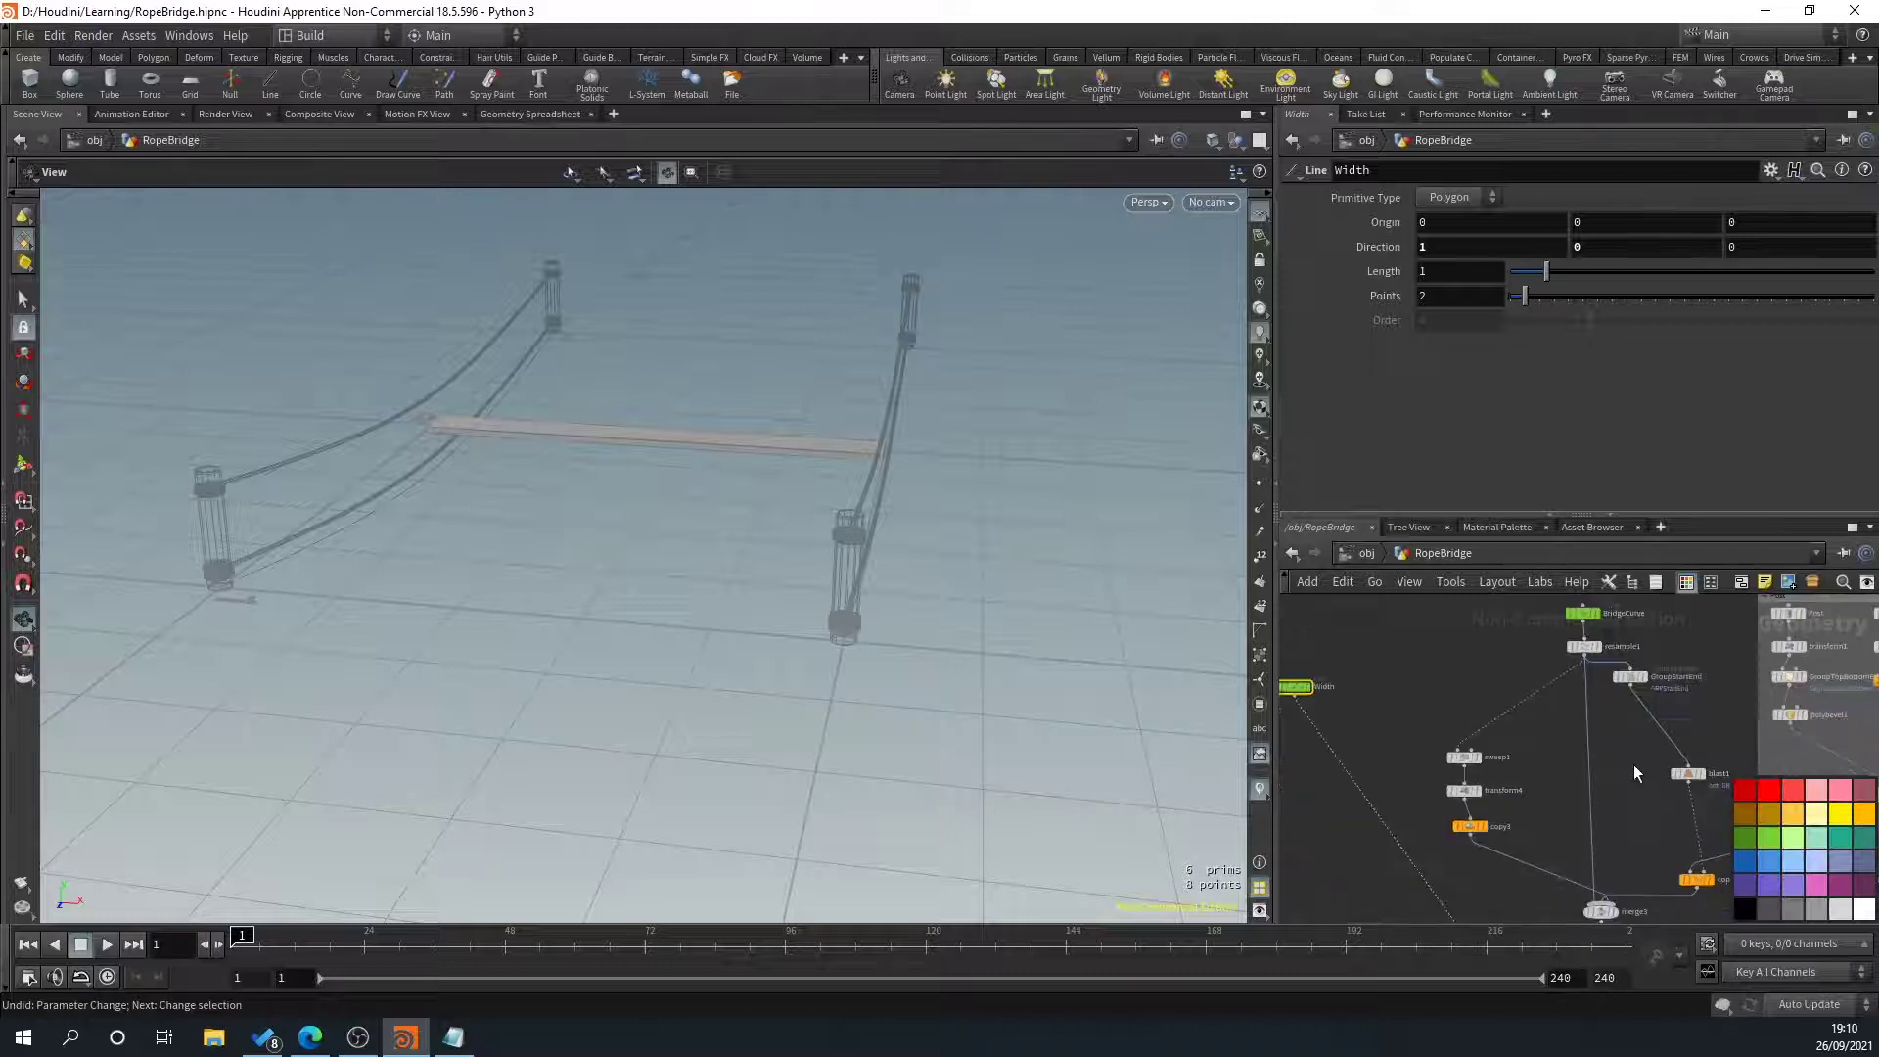
{"action": "middle_click_drag", "start_coordinate": [1607, 712], "coordinate": [1629, 756]}
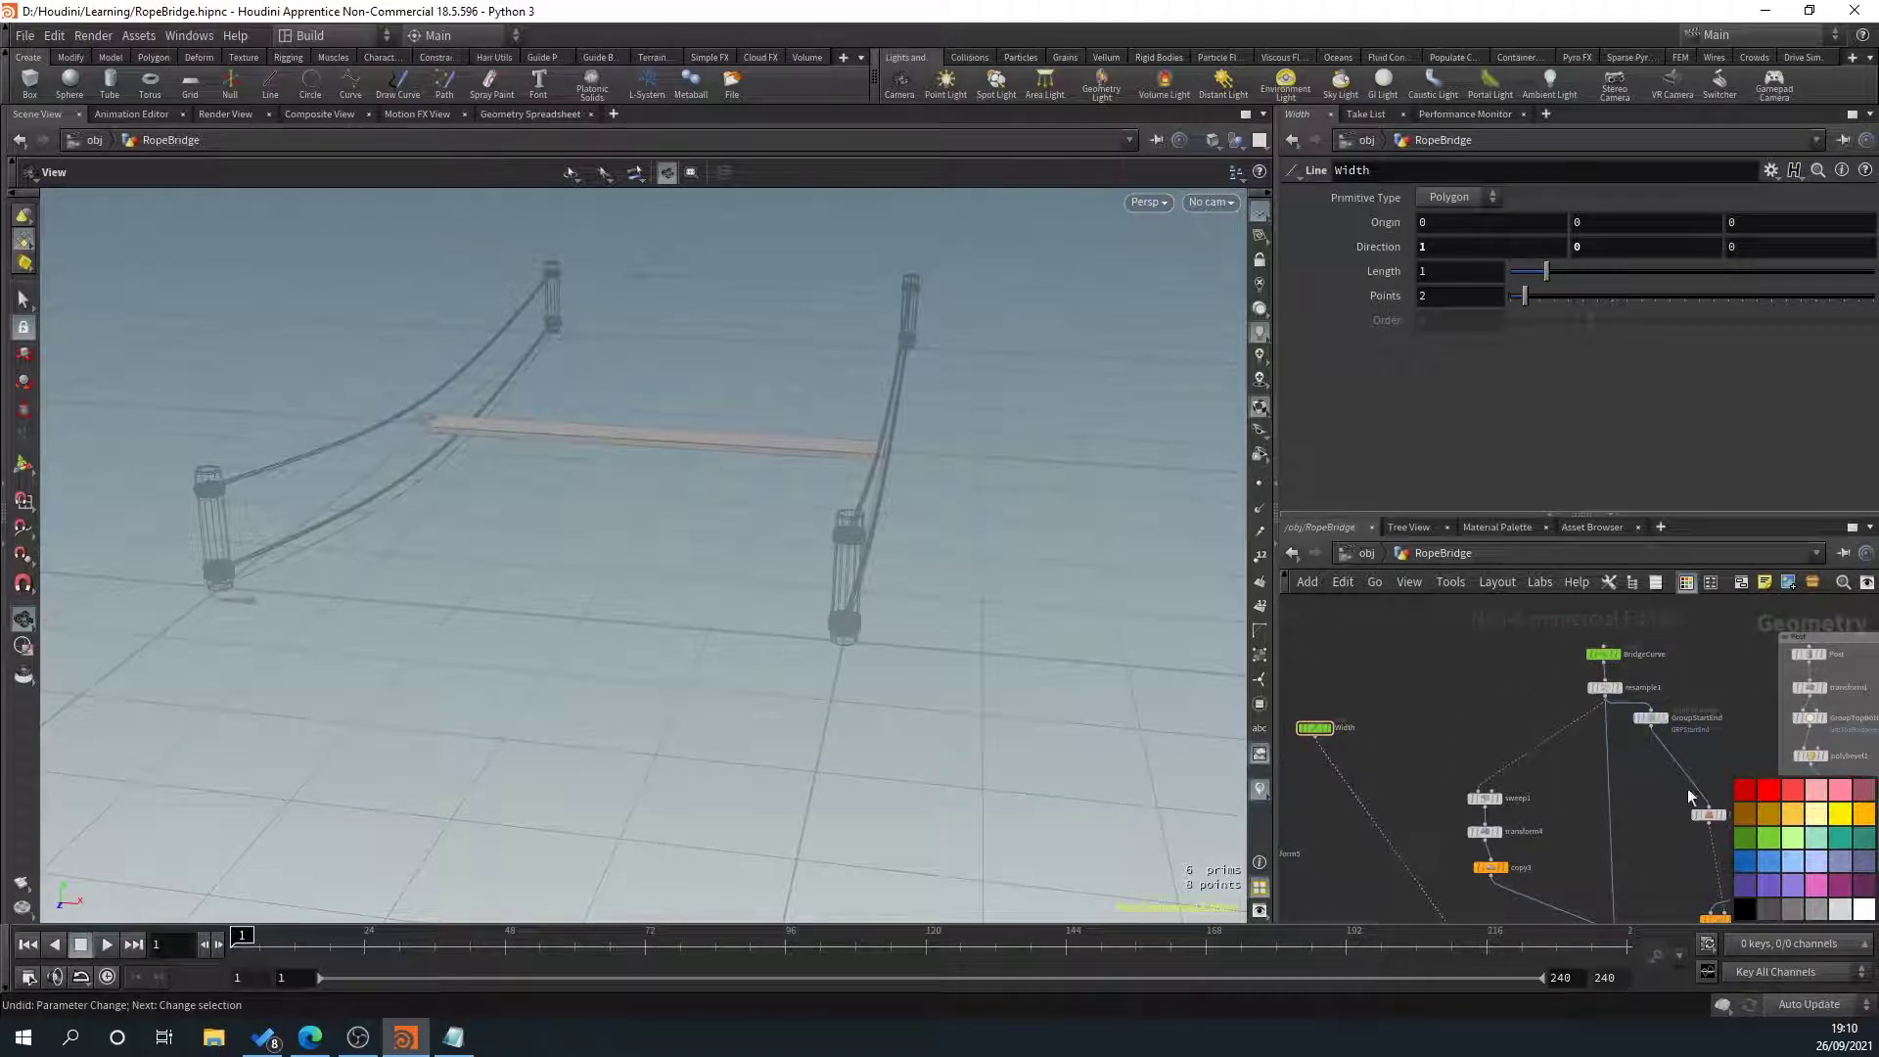
{"action": "left_click_drag", "start_coordinate": [1708, 814], "coordinate": [1652, 749]}
Duplicate GroupStartEnd and blast1 together and place the copies on the opposite side of resample1
{"action": "left_click", "coordinate": [1646, 714], "text": "shift"}
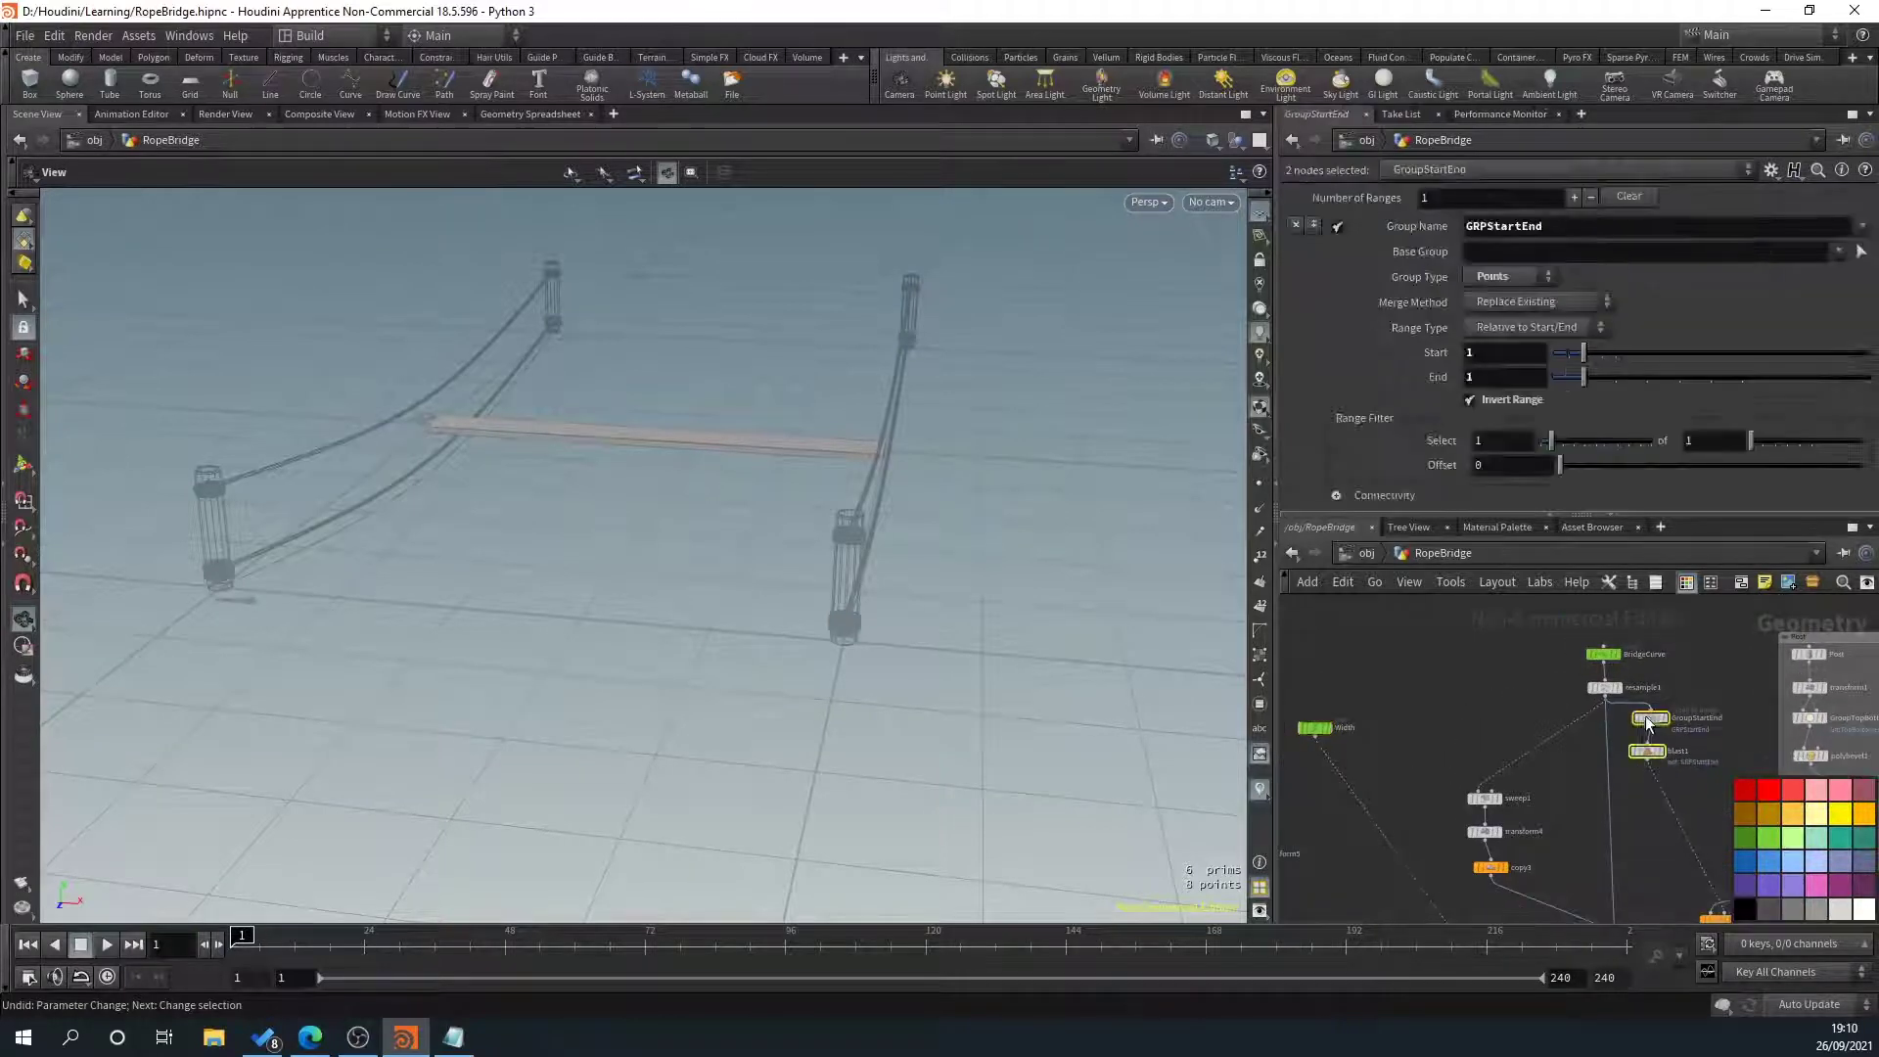
{"action": "key", "text": "ctrl+c"}
{"action": "middle_click_drag", "start_coordinate": [1428, 672], "coordinate": [1460, 672]}
{"action": "key", "text": "ctrl+v"}
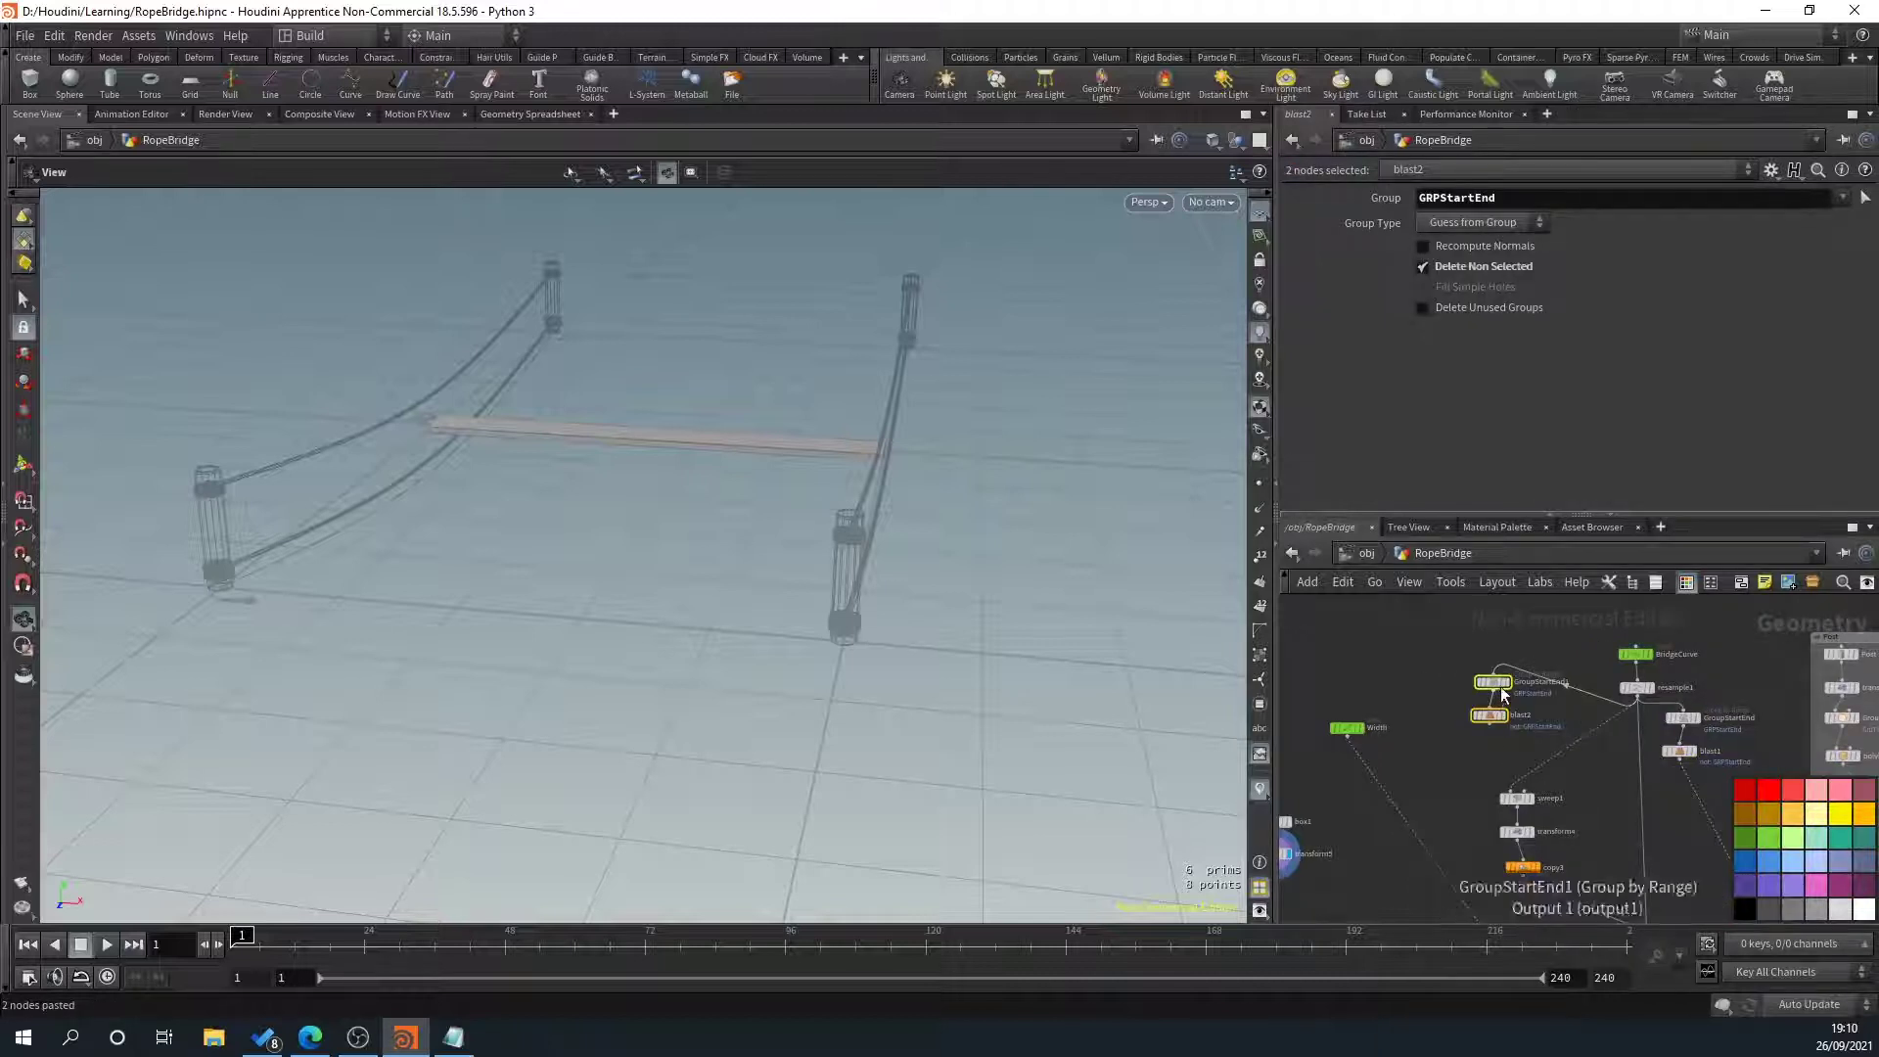
{"action": "left_click_drag", "start_coordinate": [1502, 693], "coordinate": [1460, 724]}
{"action": "scroll", "coordinate": [1382, 691], "scroll_direction": "down", "scroll_amount": 2}
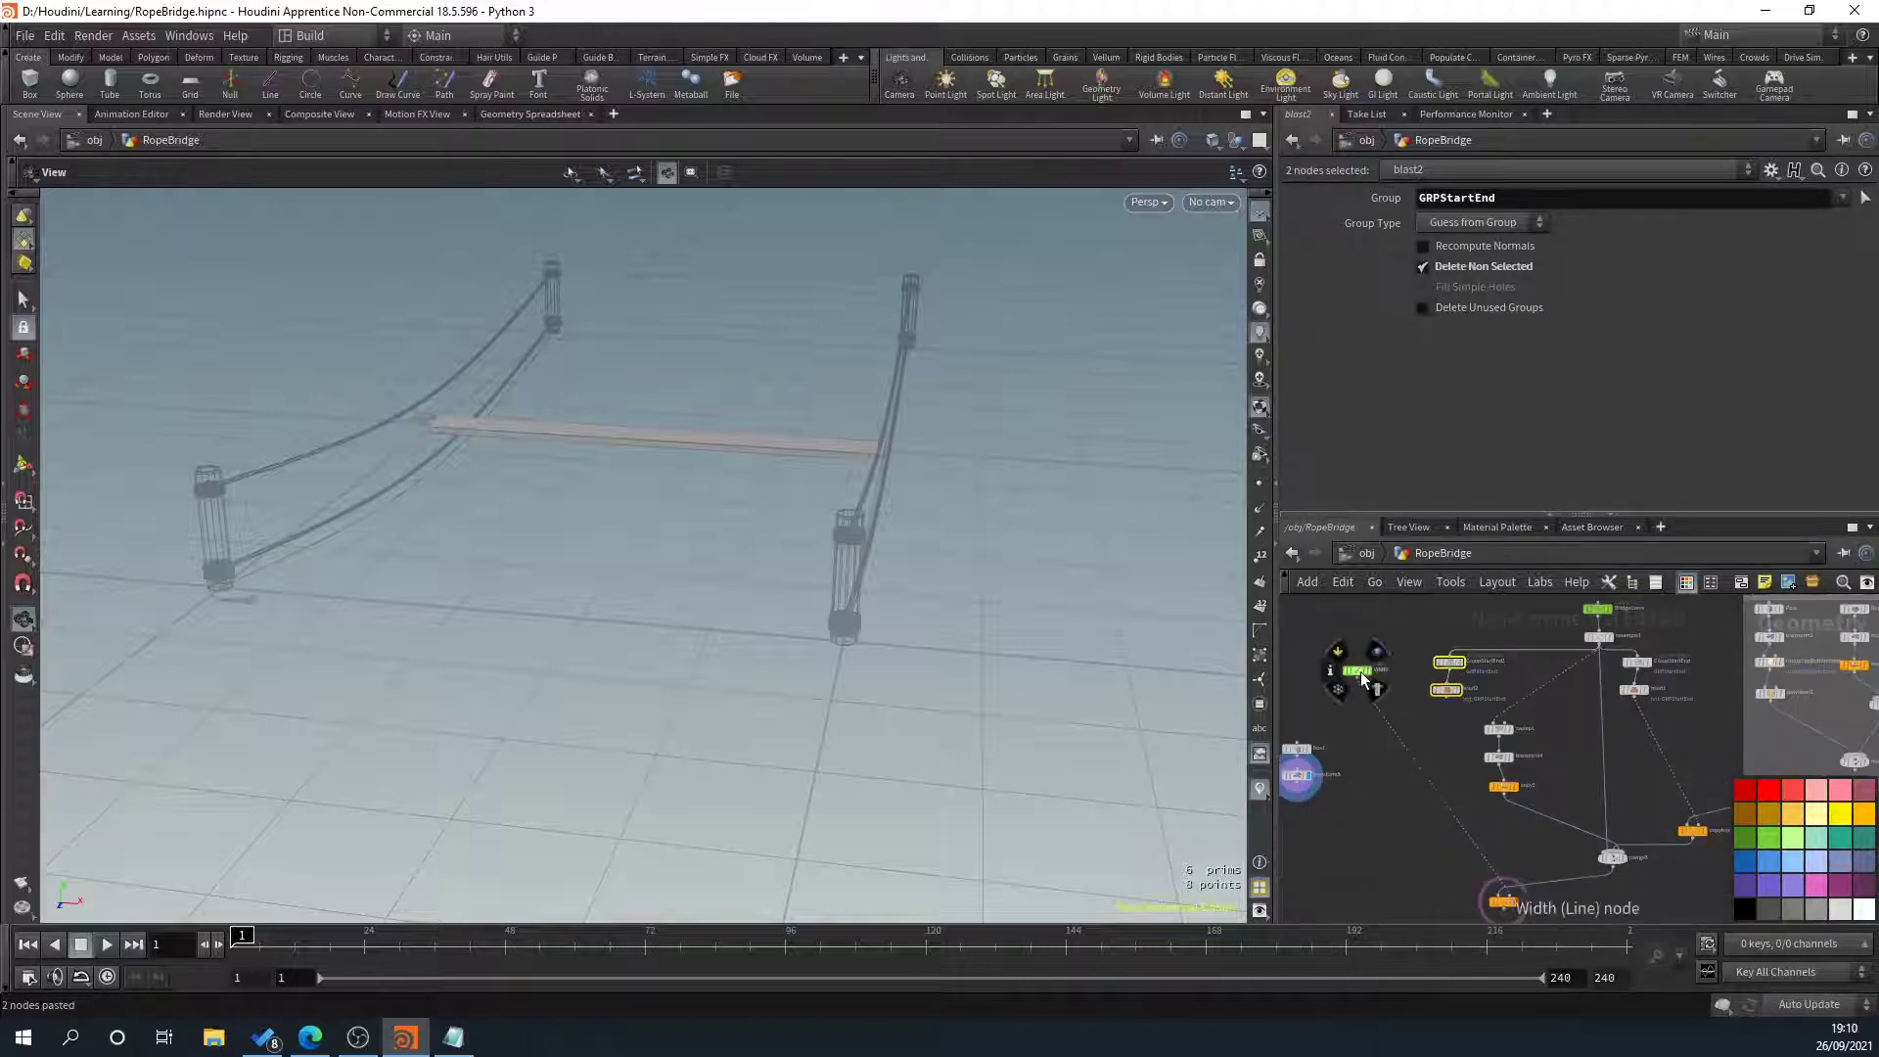
Move the Width node down next to the merge node and shift the duplicated group and blast nodes closer to box1
{"action": "left_click_drag", "start_coordinate": [1359, 671], "coordinate": [1538, 840]}
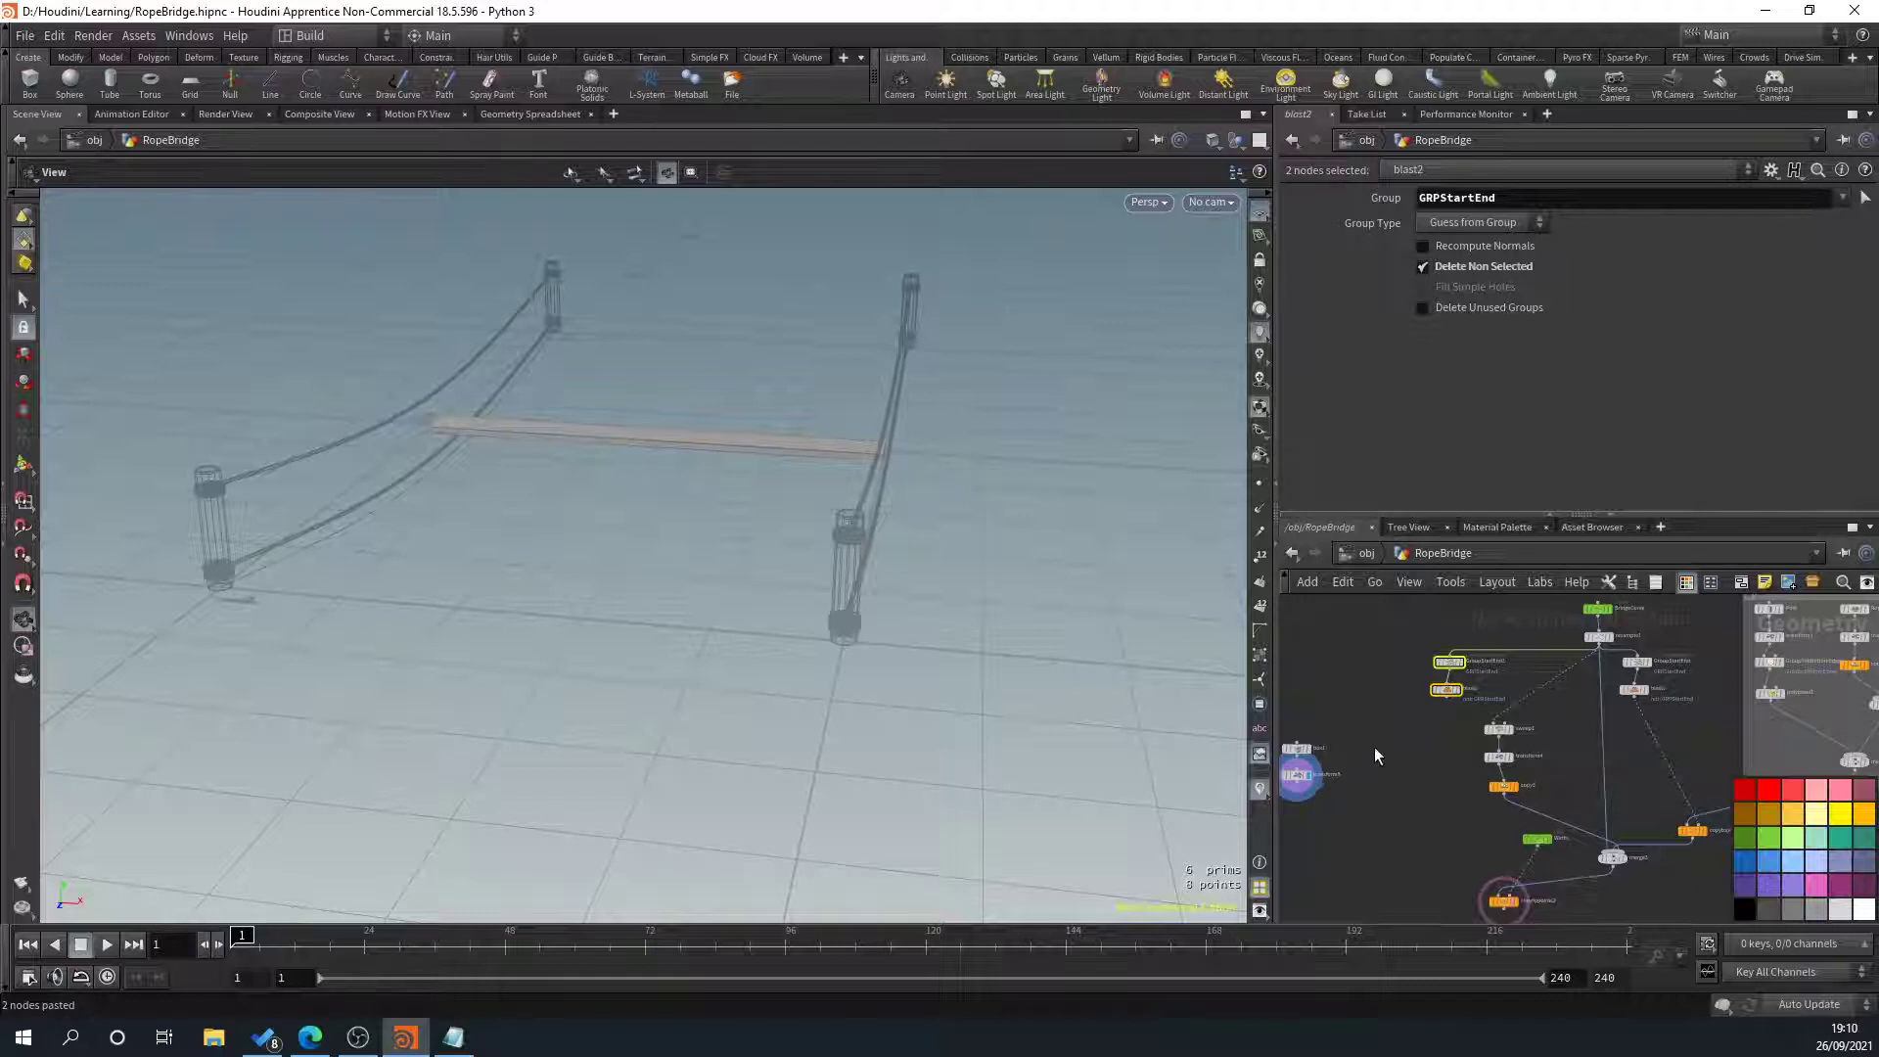
{"action": "scroll", "coordinate": [1409, 763], "scroll_direction": "up", "scroll_amount": 2}
{"action": "left_click_drag", "start_coordinate": [1482, 677], "coordinate": [1439, 677]}
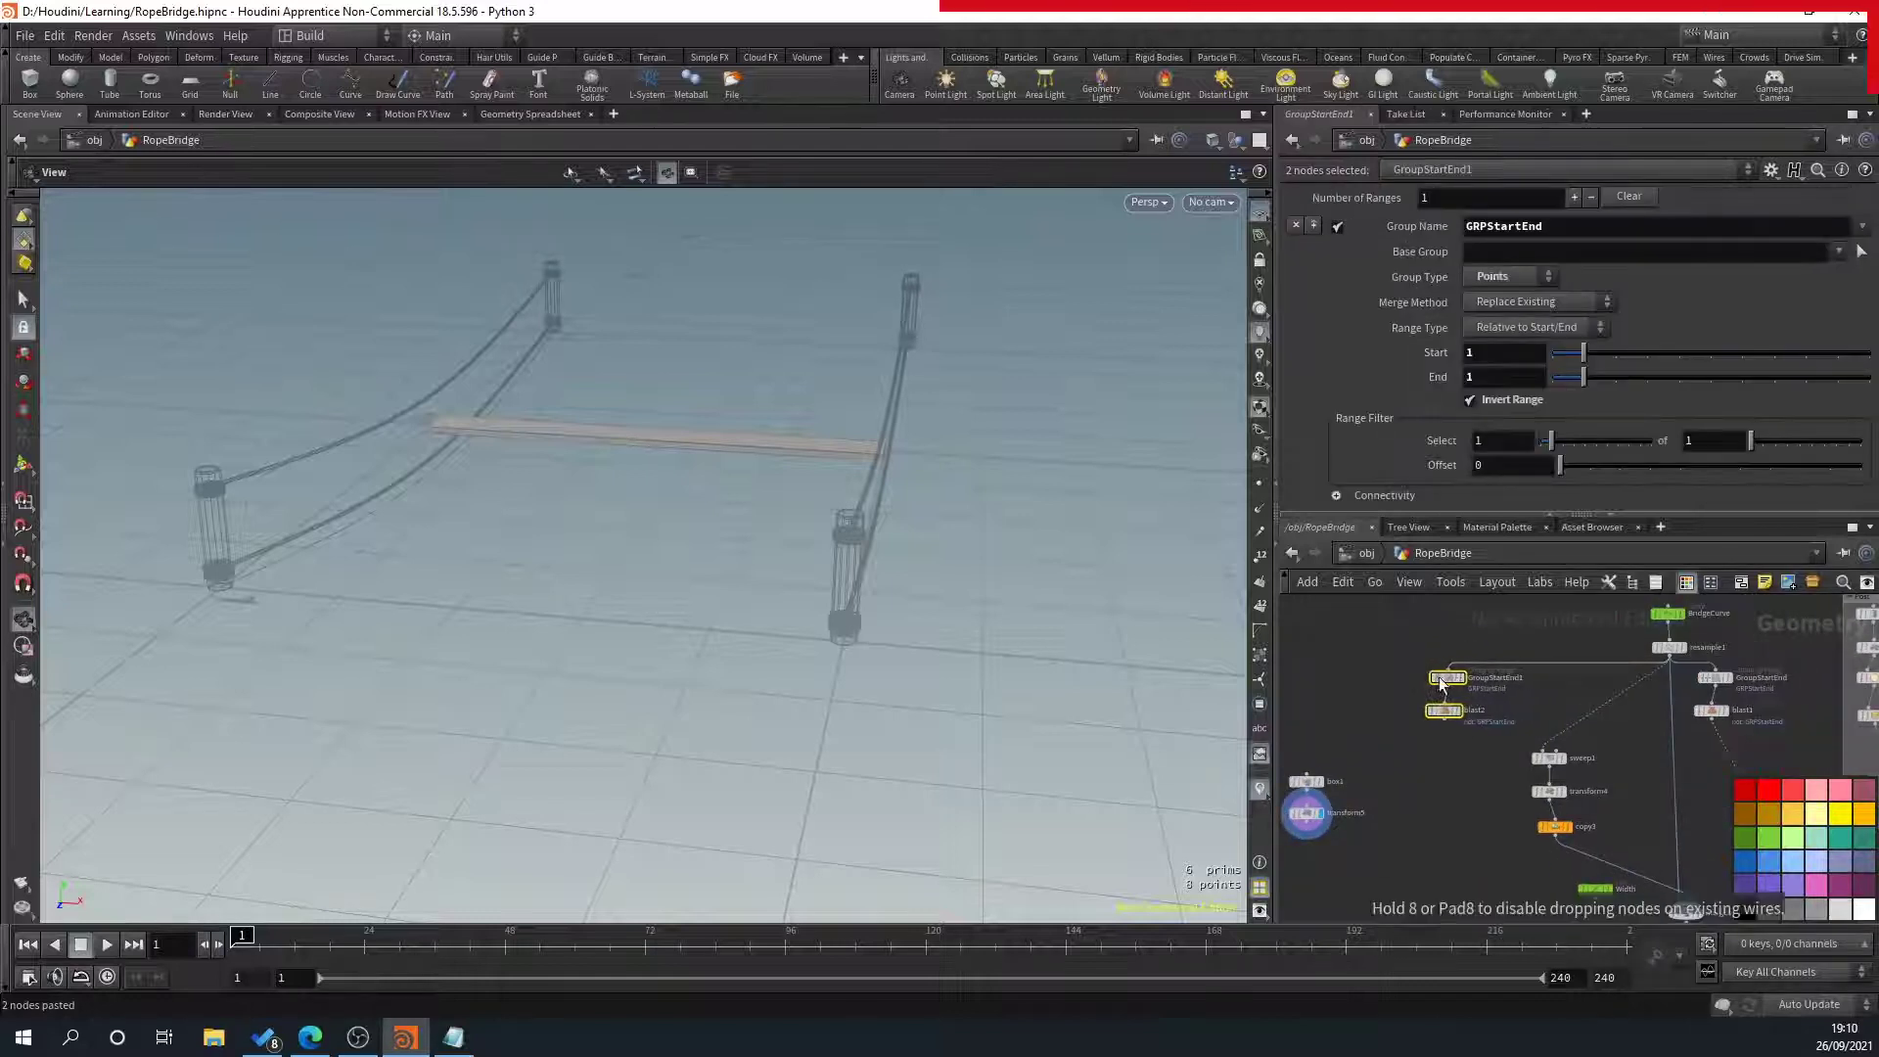
{"action": "left_click", "coordinate": [1394, 752]}
Add a Copy to Points node that copies transform5's plank onto blast2's points, and display its result
{"action": "scroll", "coordinate": [1389, 761], "scroll_direction": "up", "scroll_amount": 2}
{"action": "middle_click_drag", "start_coordinate": [1415, 757], "coordinate": [1512, 739]}
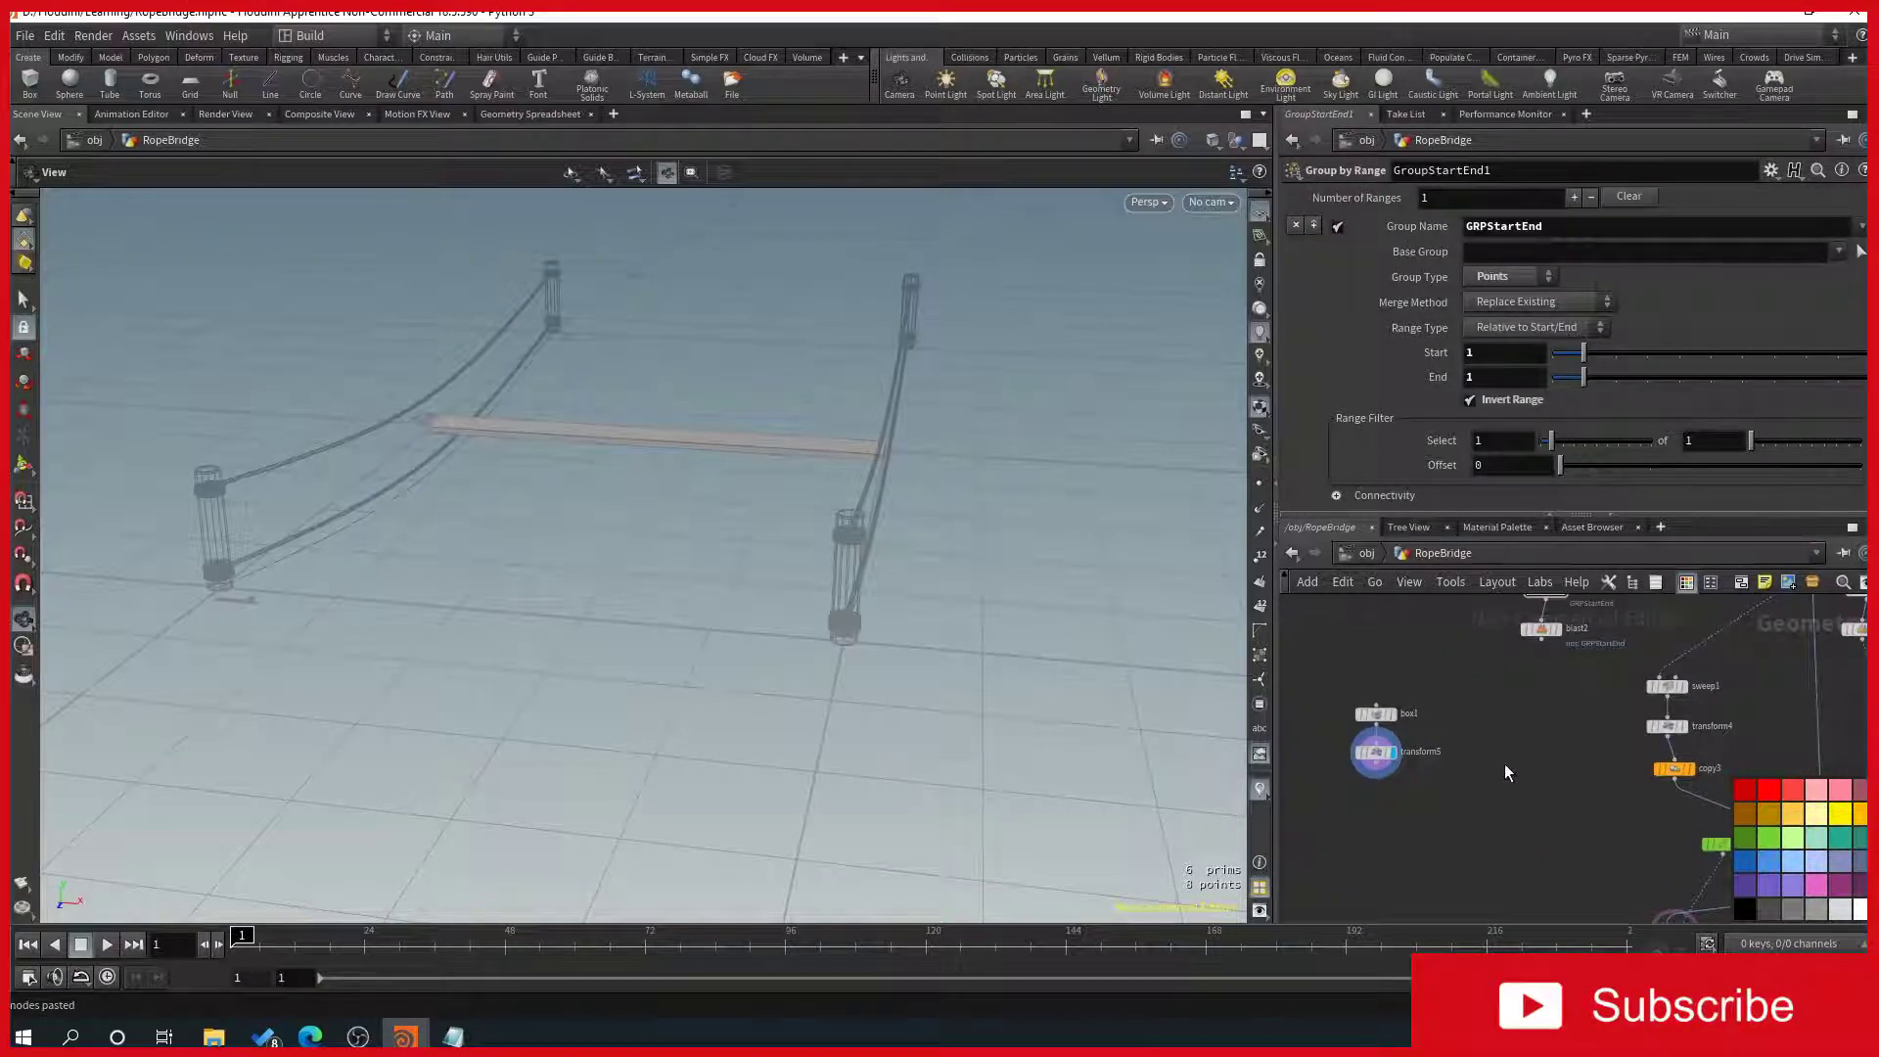
{"action": "key", "text": "Tab"}
{"action": "type", "text": "copy to"}
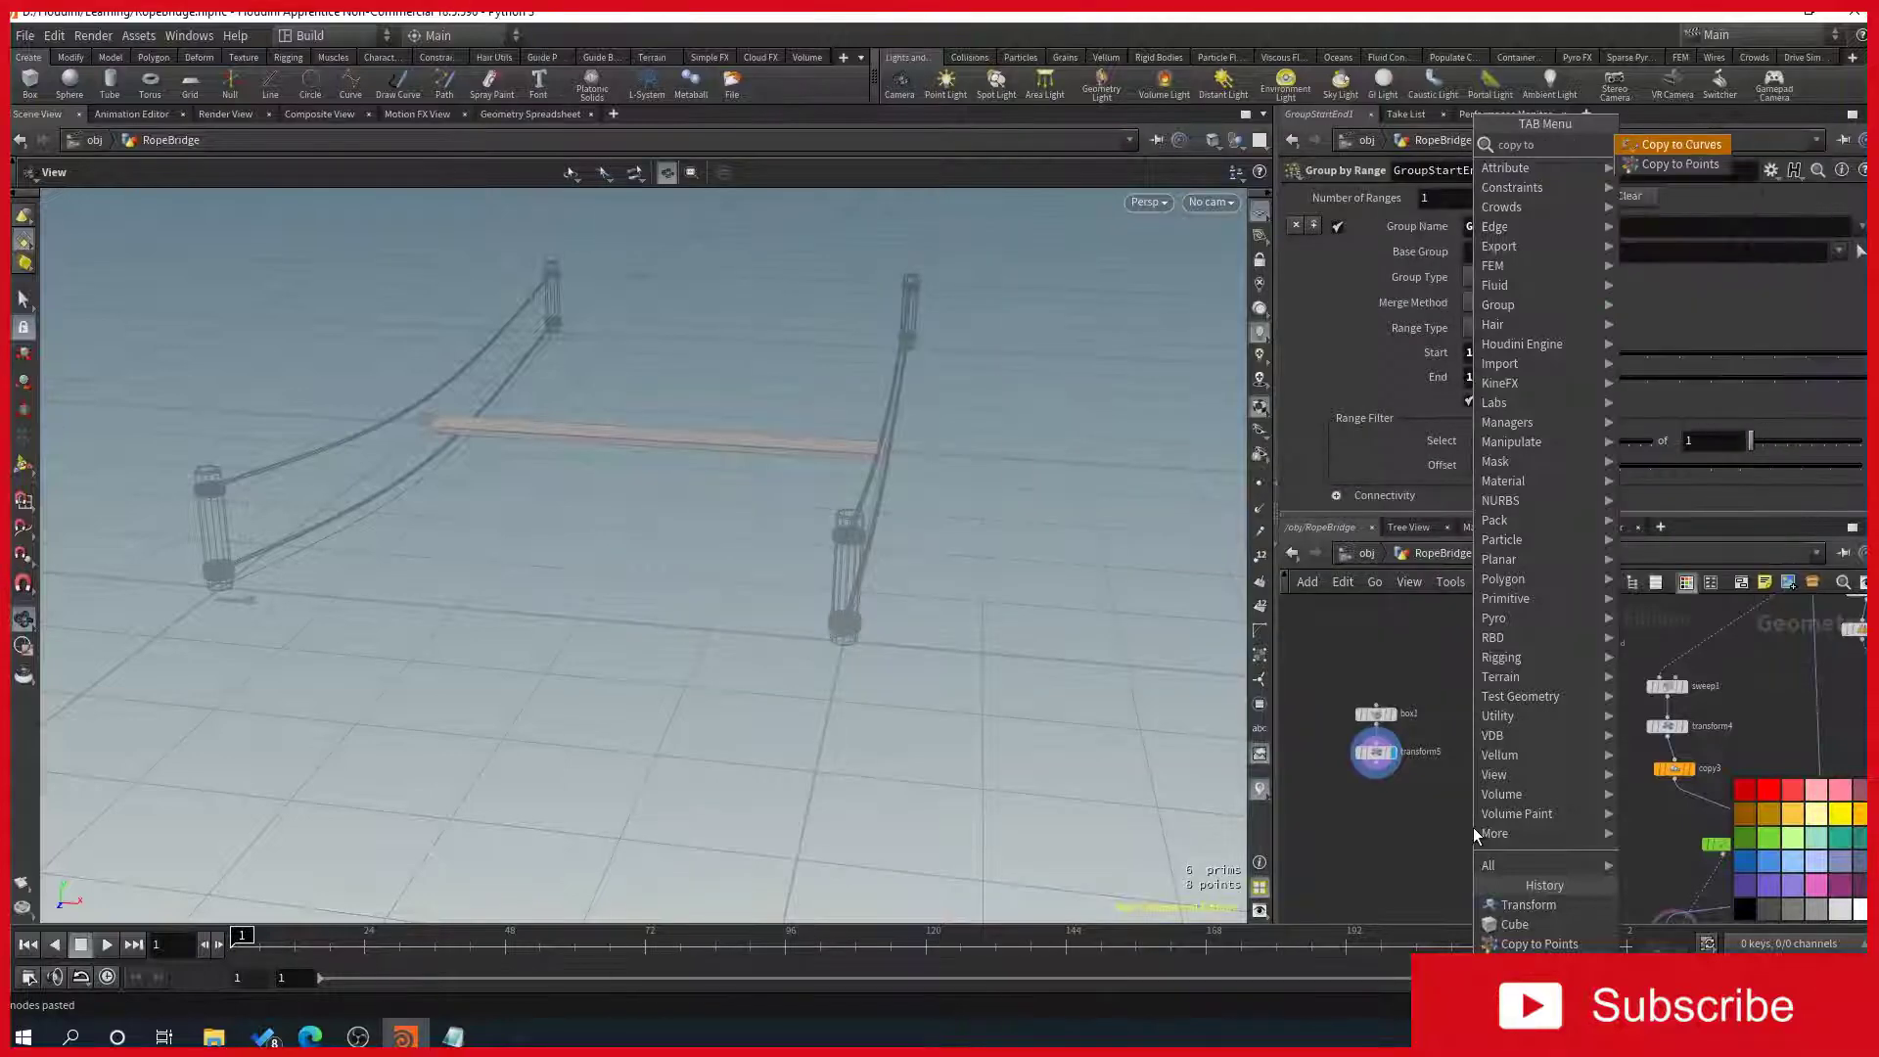
{"action": "key", "text": "Return"}
{"action": "left_click", "coordinate": [1471, 826]}
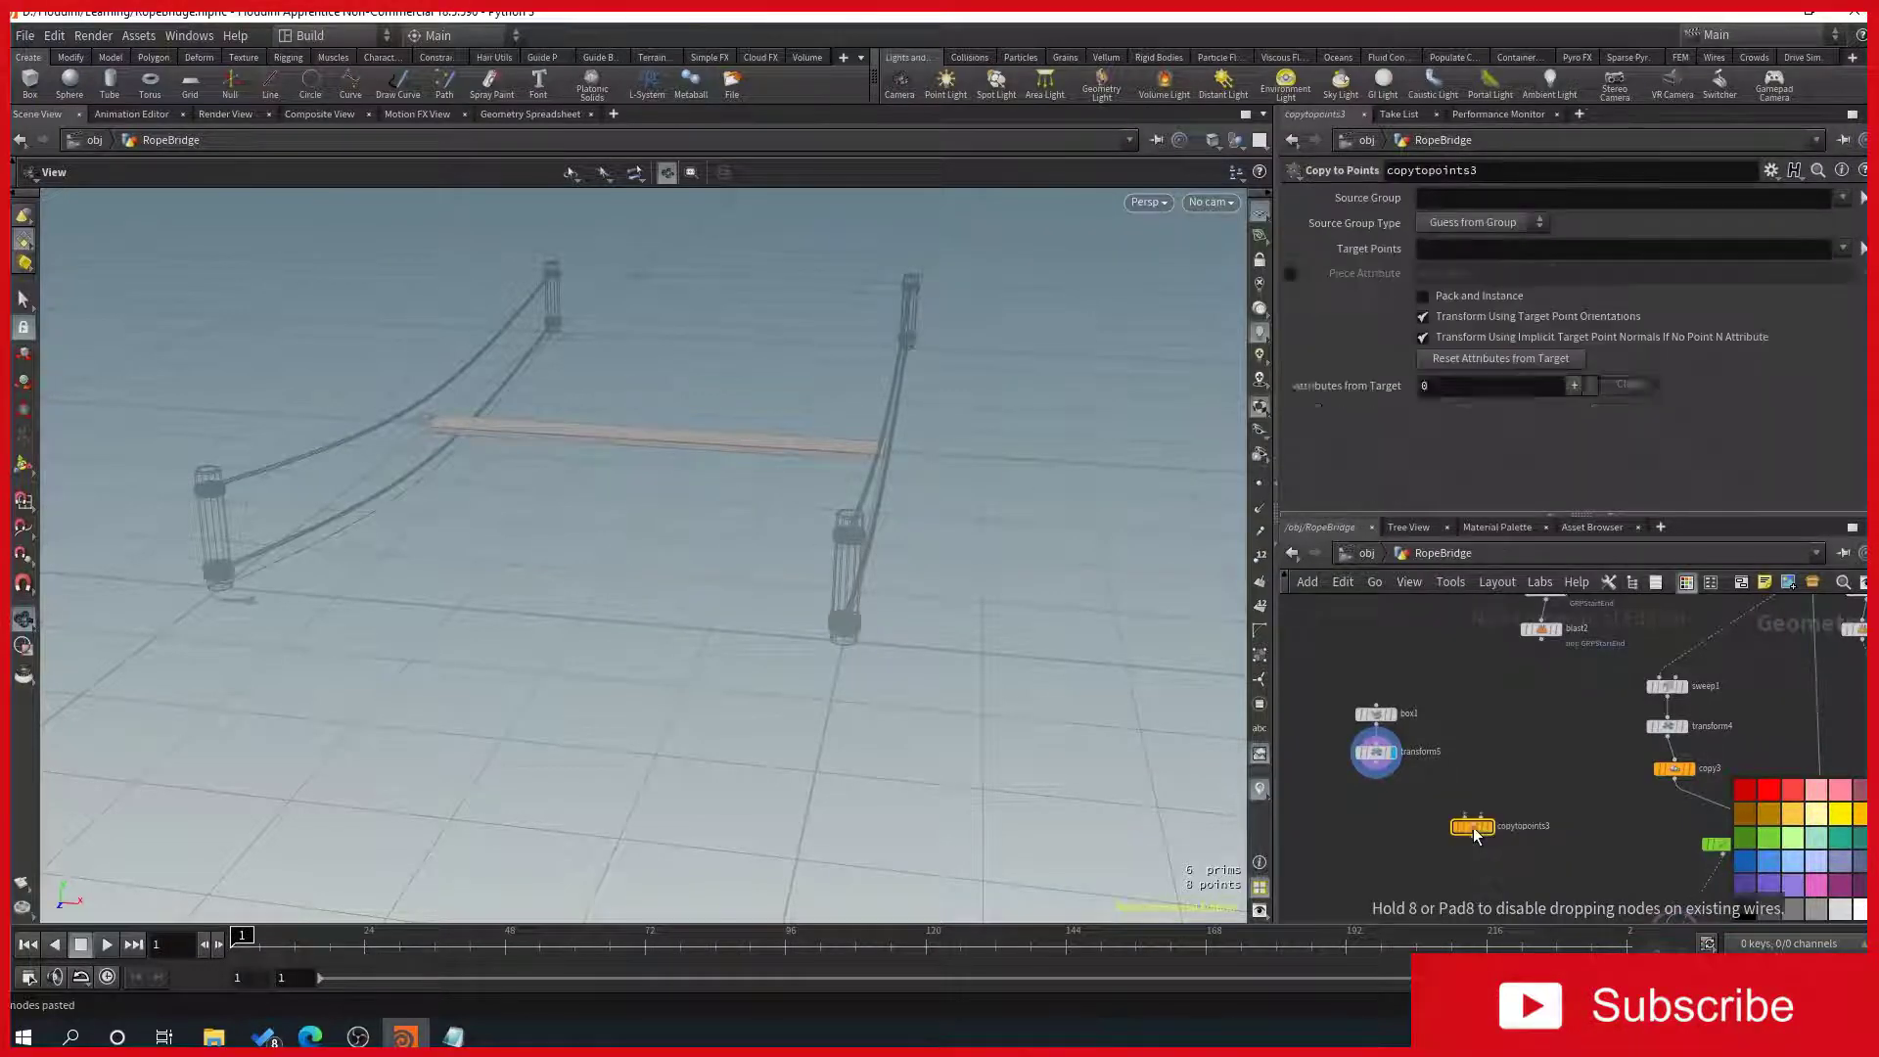
{"action": "left_click_drag", "start_coordinate": [1541, 638], "coordinate": [1484, 816]}
{"action": "left_click_drag", "start_coordinate": [1374, 765], "coordinate": [1454, 819]}
{"action": "left_click_drag", "start_coordinate": [930, 660], "coordinate": [617, 720]}
{"action": "scroll", "coordinate": [1510, 665], "scroll_direction": "up", "scroll_amount": 2}
{"action": "middle_click_drag", "start_coordinate": [1576, 672], "coordinate": [1573, 839]}
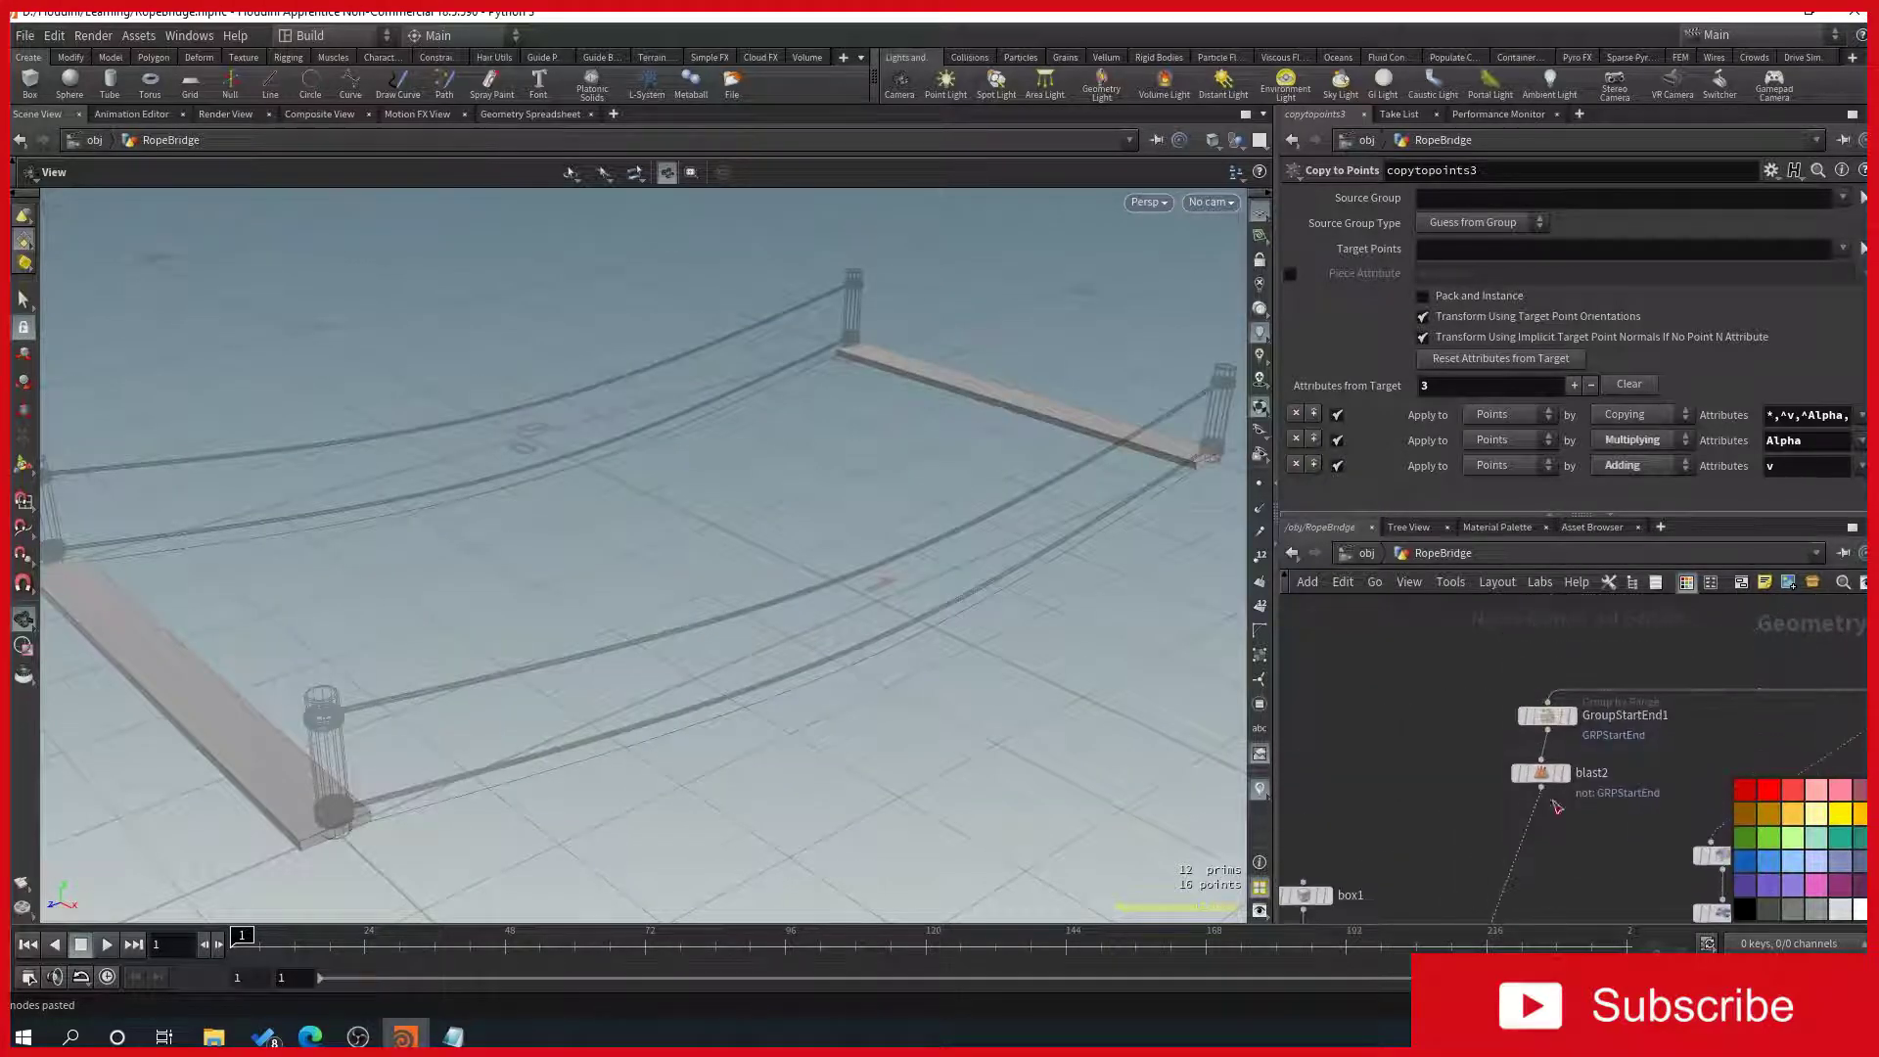
Turn off Delete Non Selected on blast2 so planks are copied to every curve point except the start and end
{"action": "left_click", "coordinate": [1543, 772]}
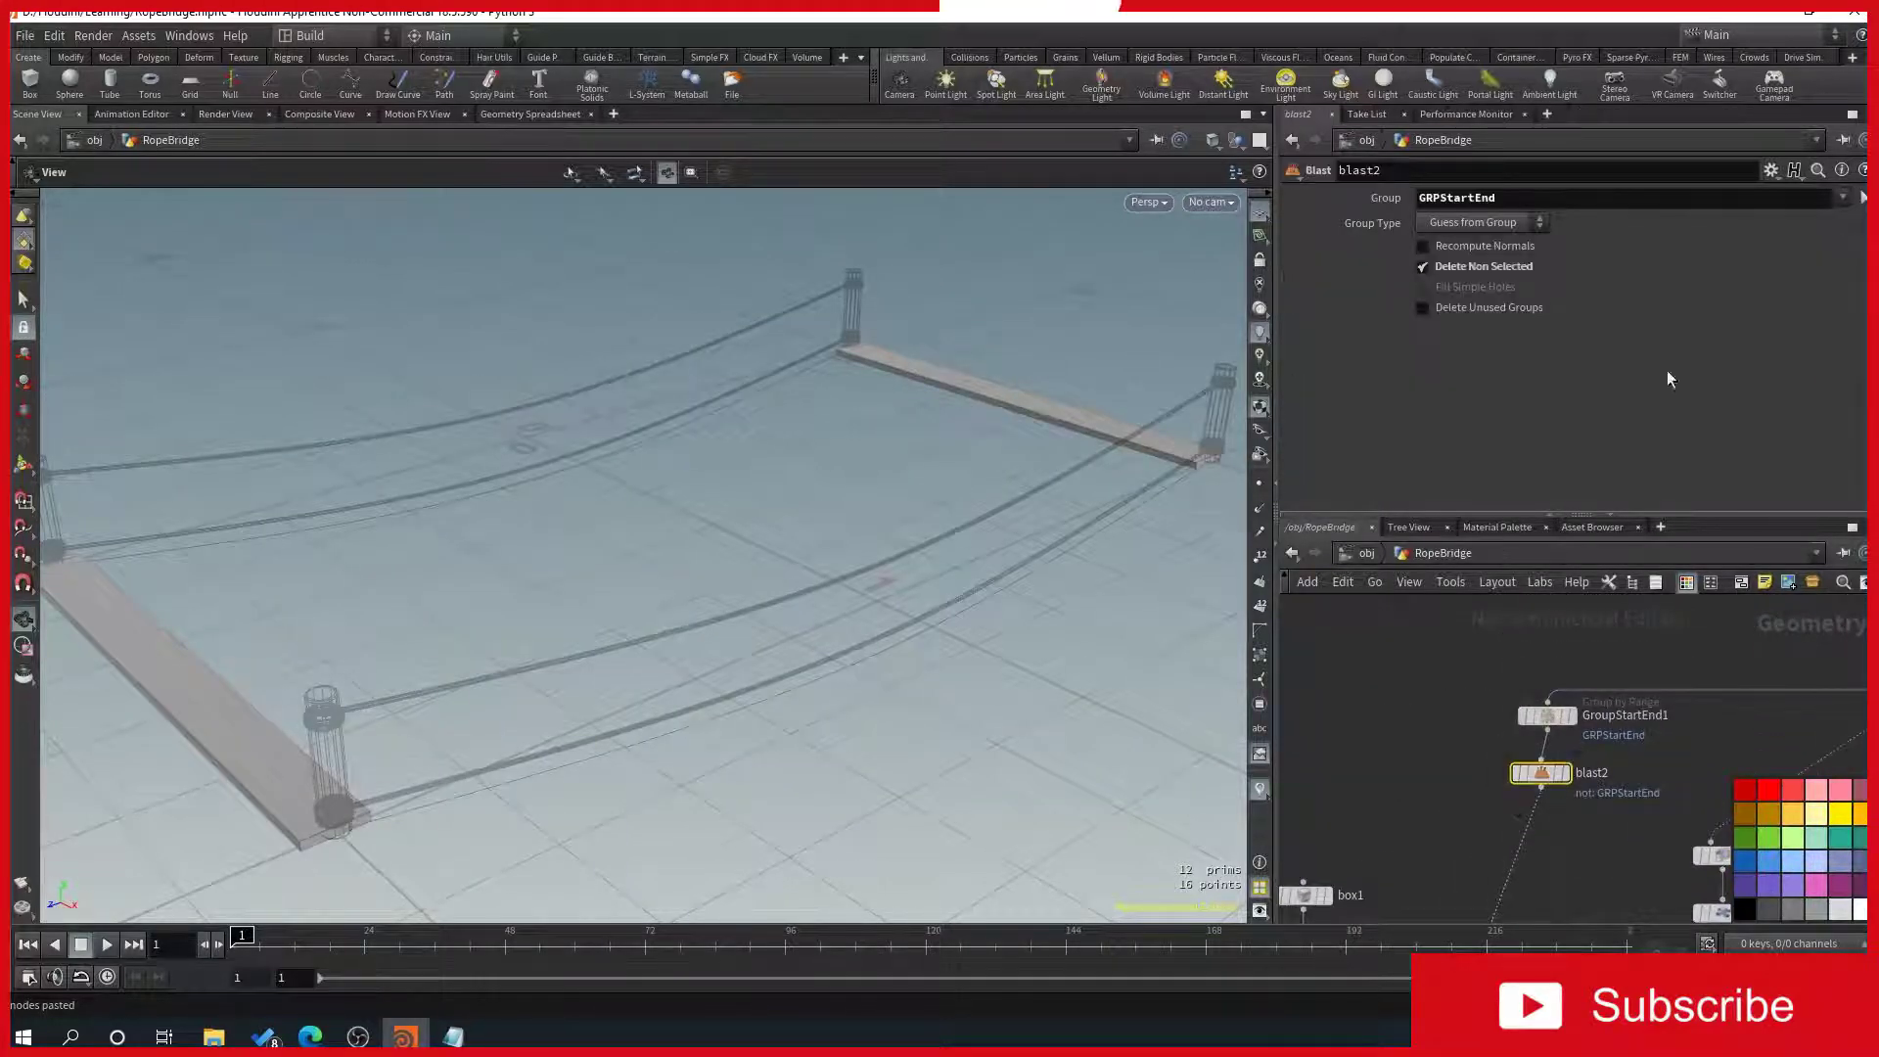
{"action": "left_click", "coordinate": [1424, 266]}
{"action": "left_click_drag", "start_coordinate": [915, 491], "coordinate": [288, 344]}
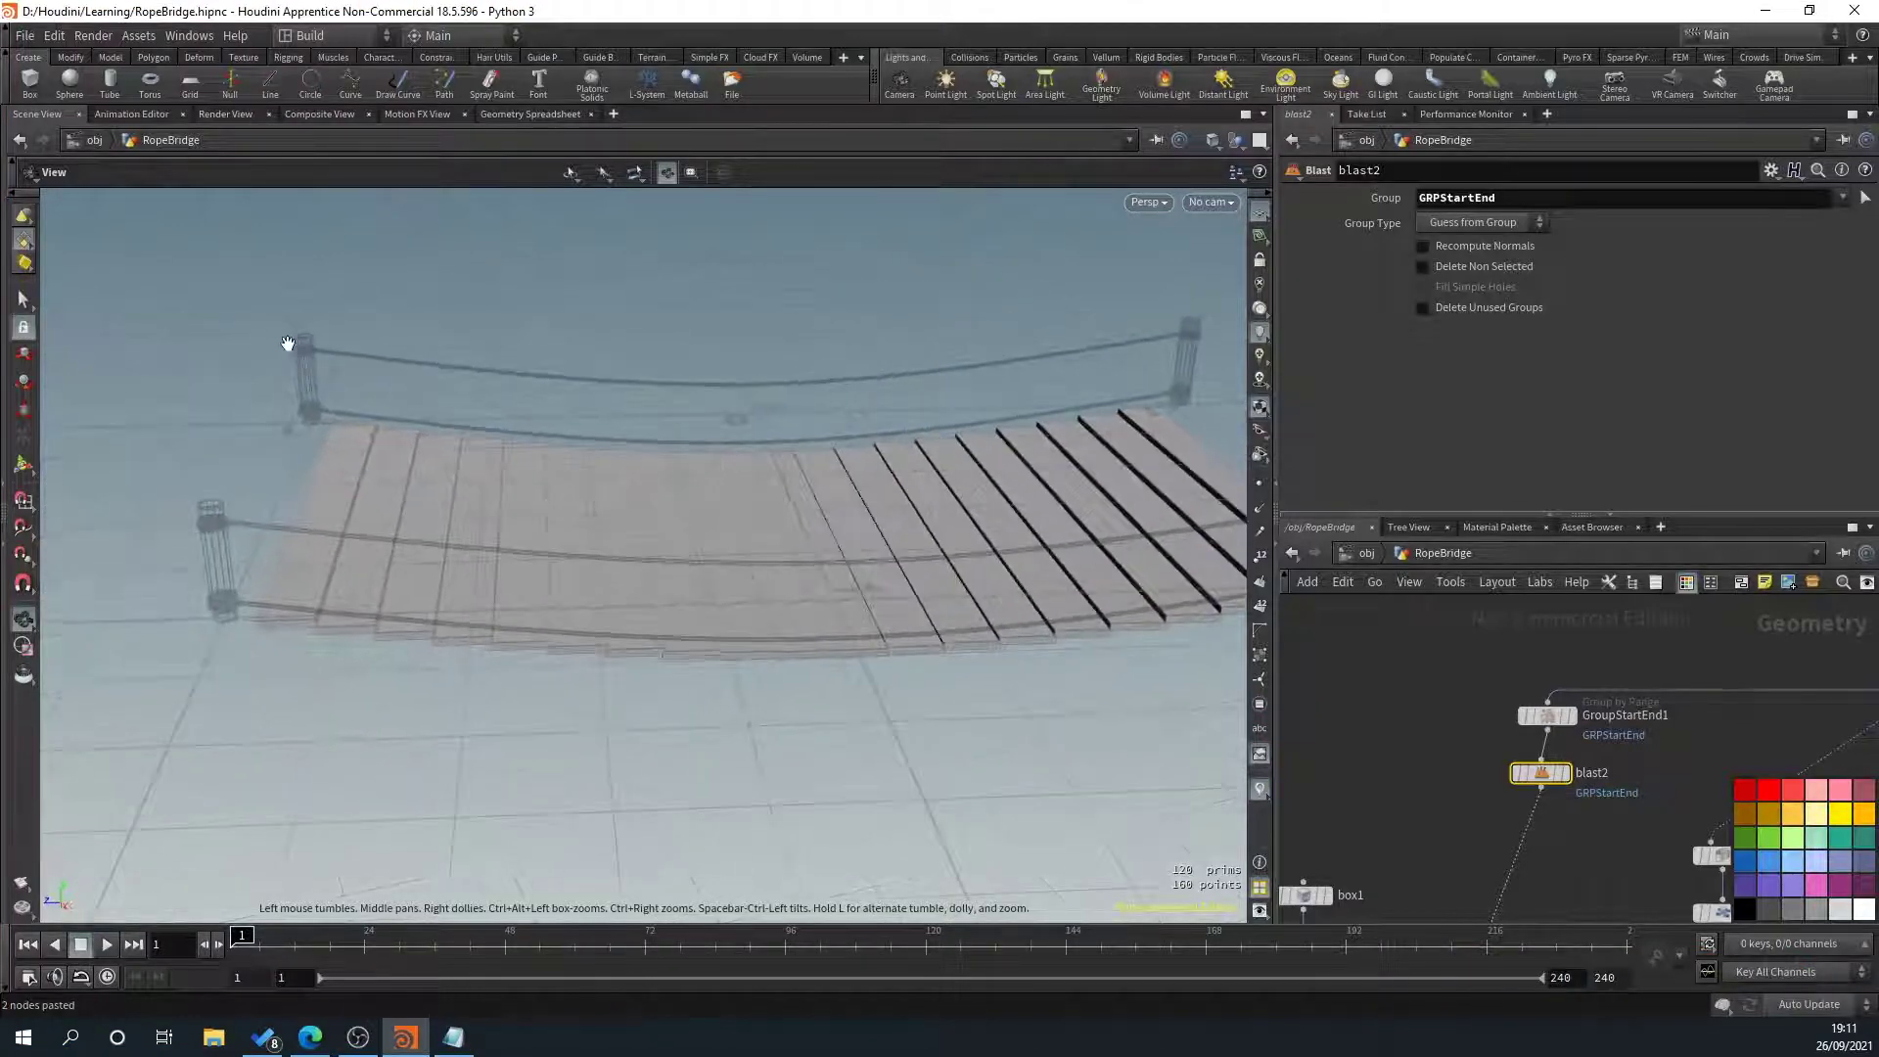
{"action": "left_click_drag", "start_coordinate": [288, 482], "coordinate": [262, 420]}
{"action": "left_click_drag", "start_coordinate": [348, 652], "coordinate": [1015, 294]}
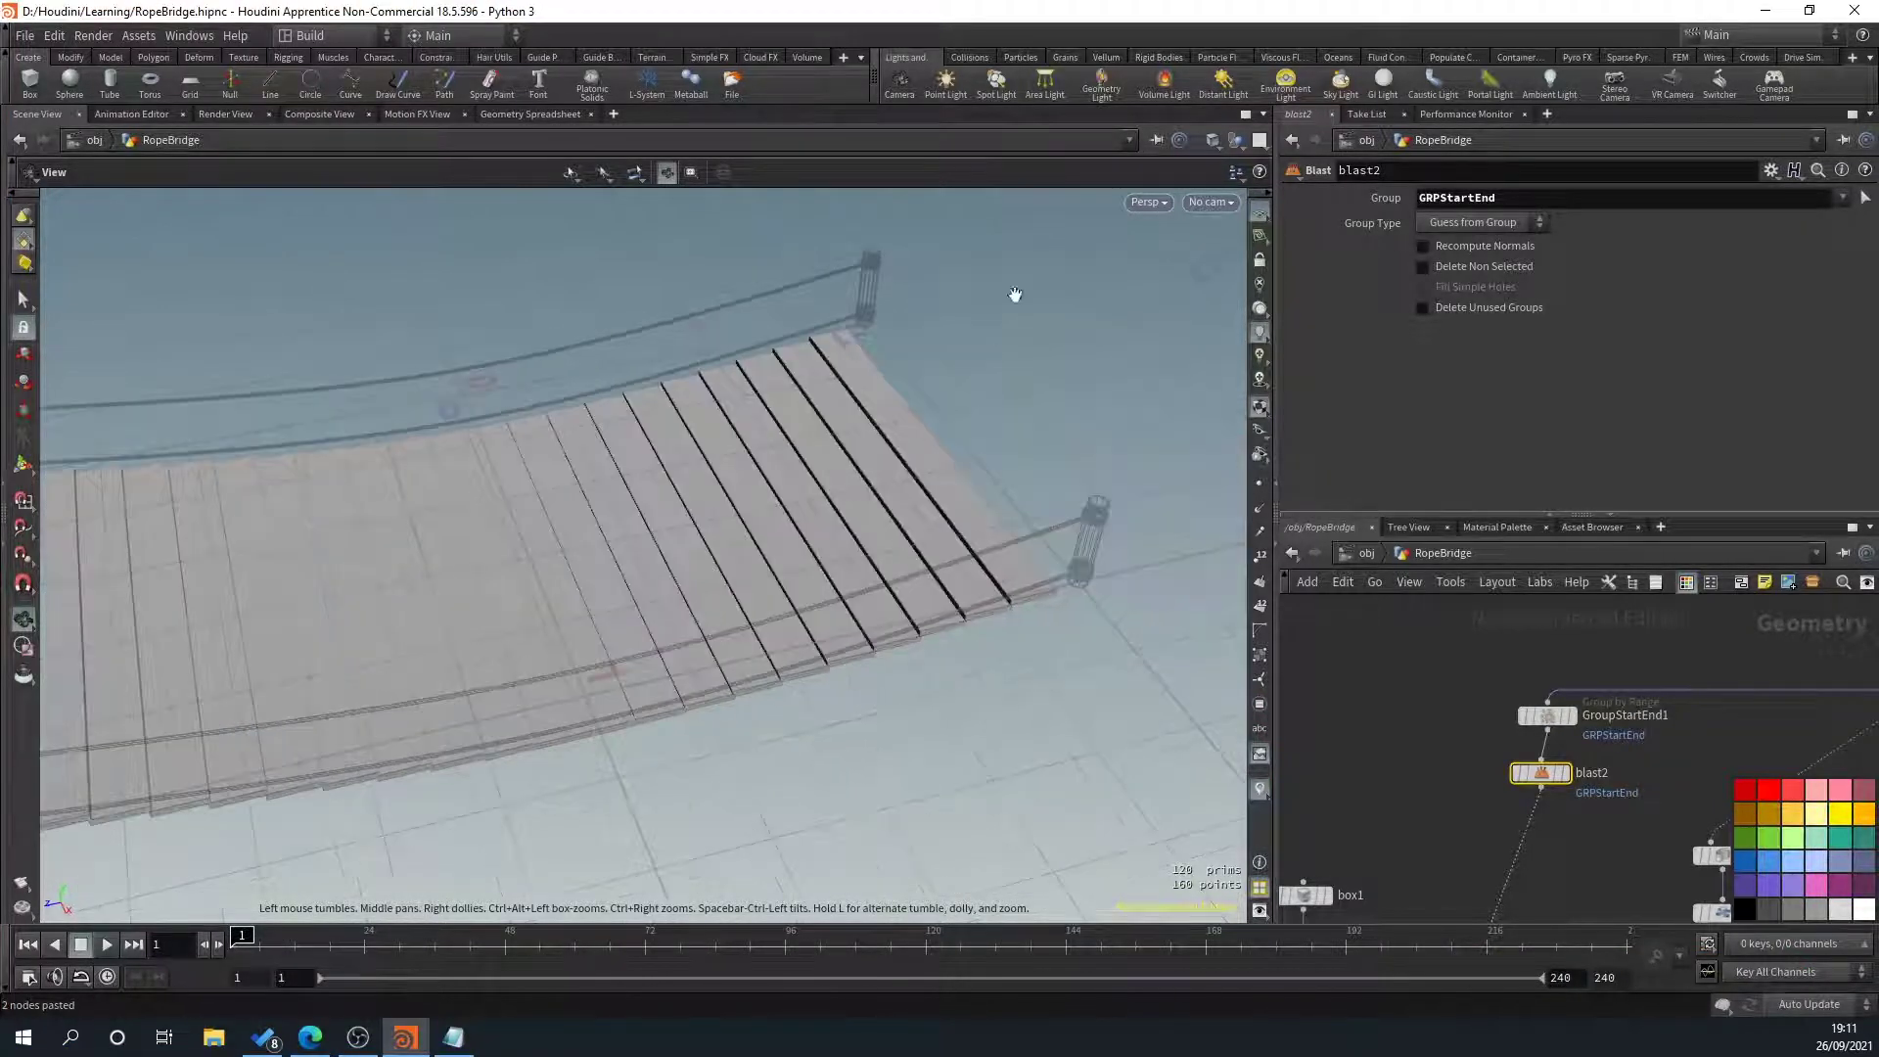
{"action": "left_click_drag", "start_coordinate": [854, 612], "coordinate": [149, 559]}
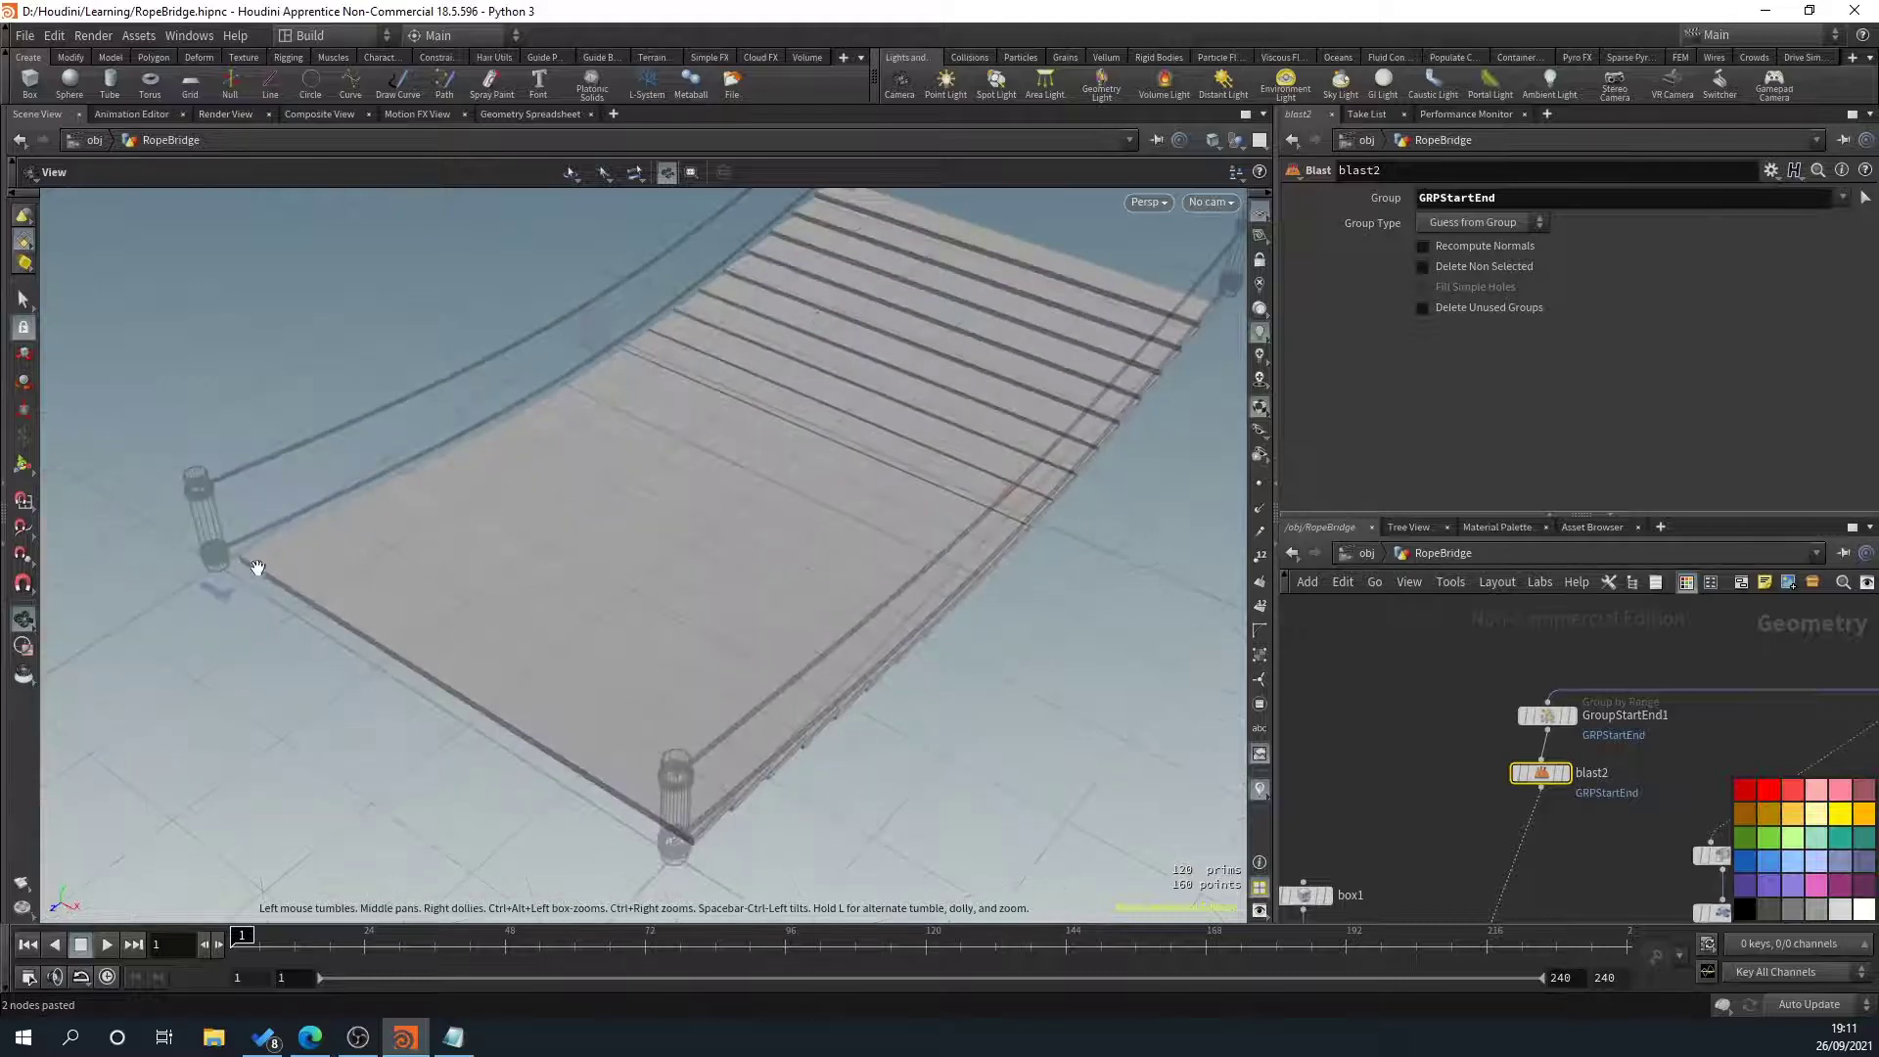
{"action": "left_click_drag", "start_coordinate": [653, 383], "coordinate": [627, 646]}
Set the maximum segment length on resample1 to 0.13 to space the planks further apart
{"action": "middle_click_drag", "start_coordinate": [1592, 826], "coordinate": [1296, 810]}
{"action": "middle_click_drag", "start_coordinate": [1451, 770], "coordinate": [1284, 812]}
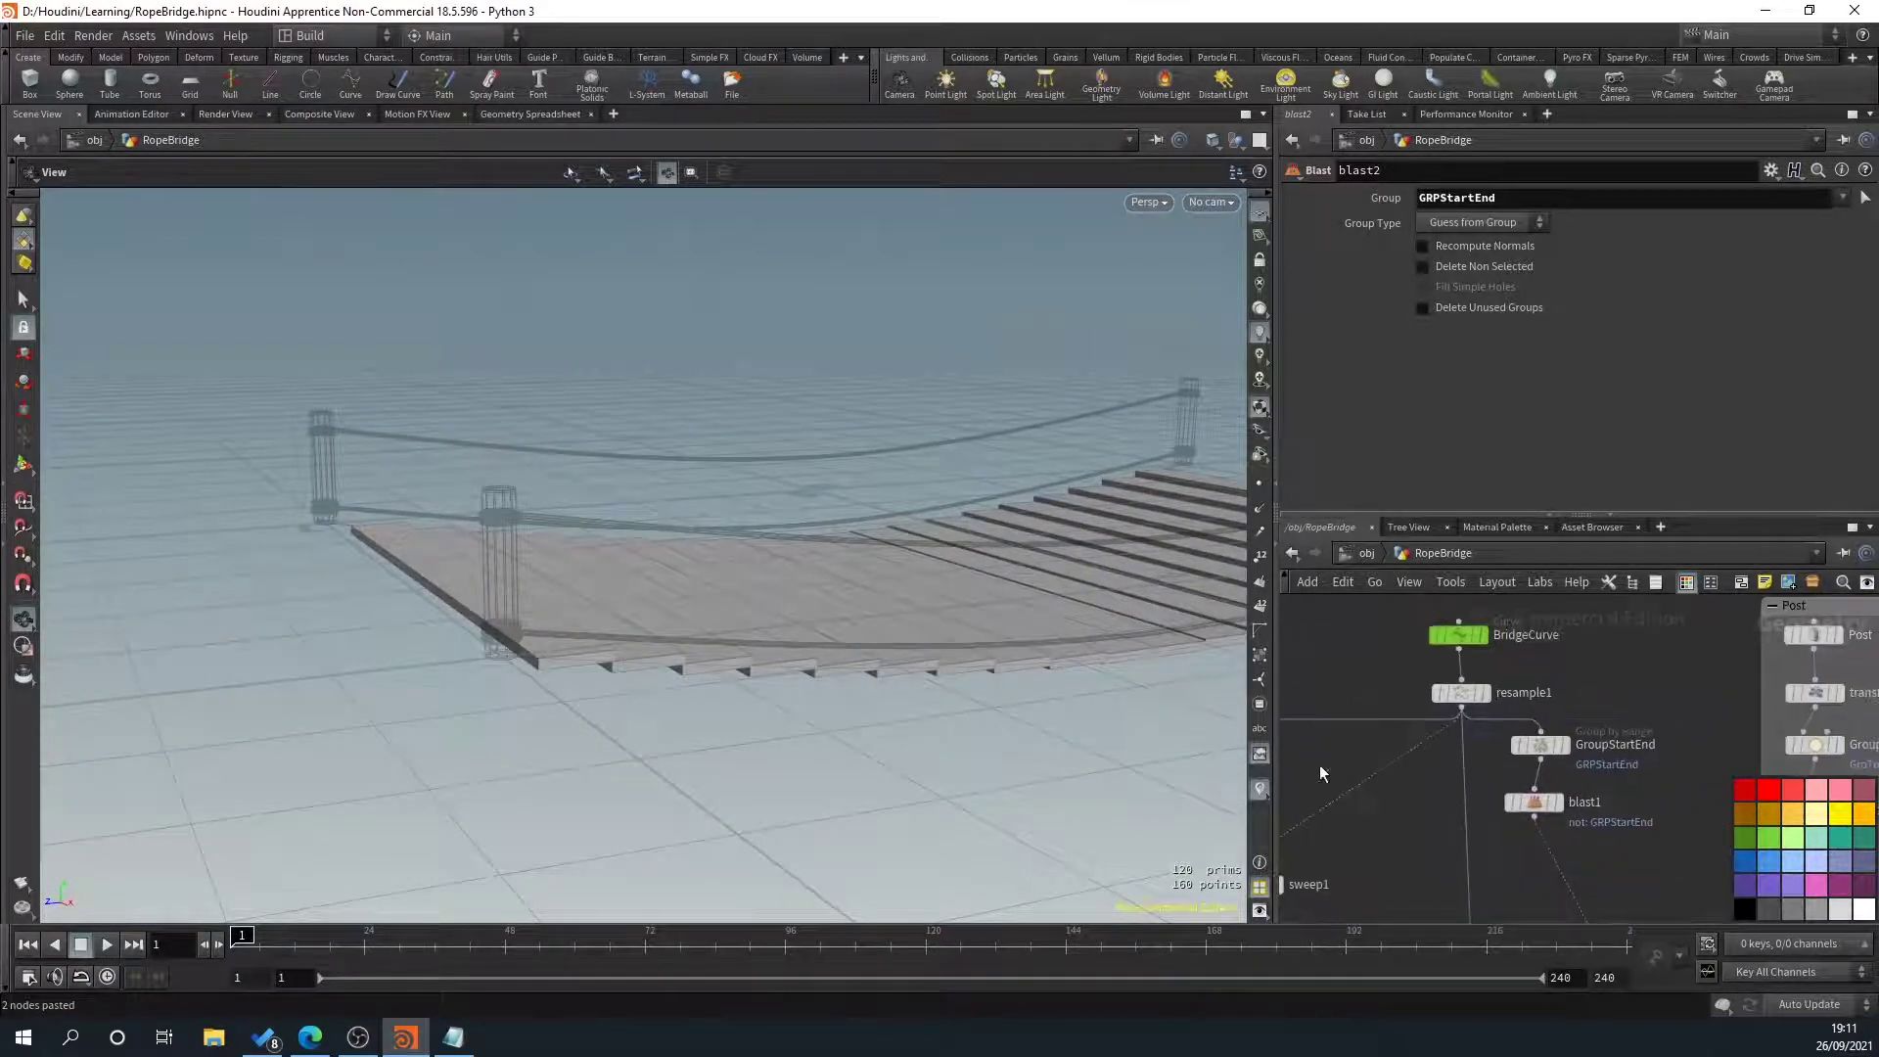
{"action": "left_click_drag", "start_coordinate": [1057, 734], "coordinate": [855, 734]}
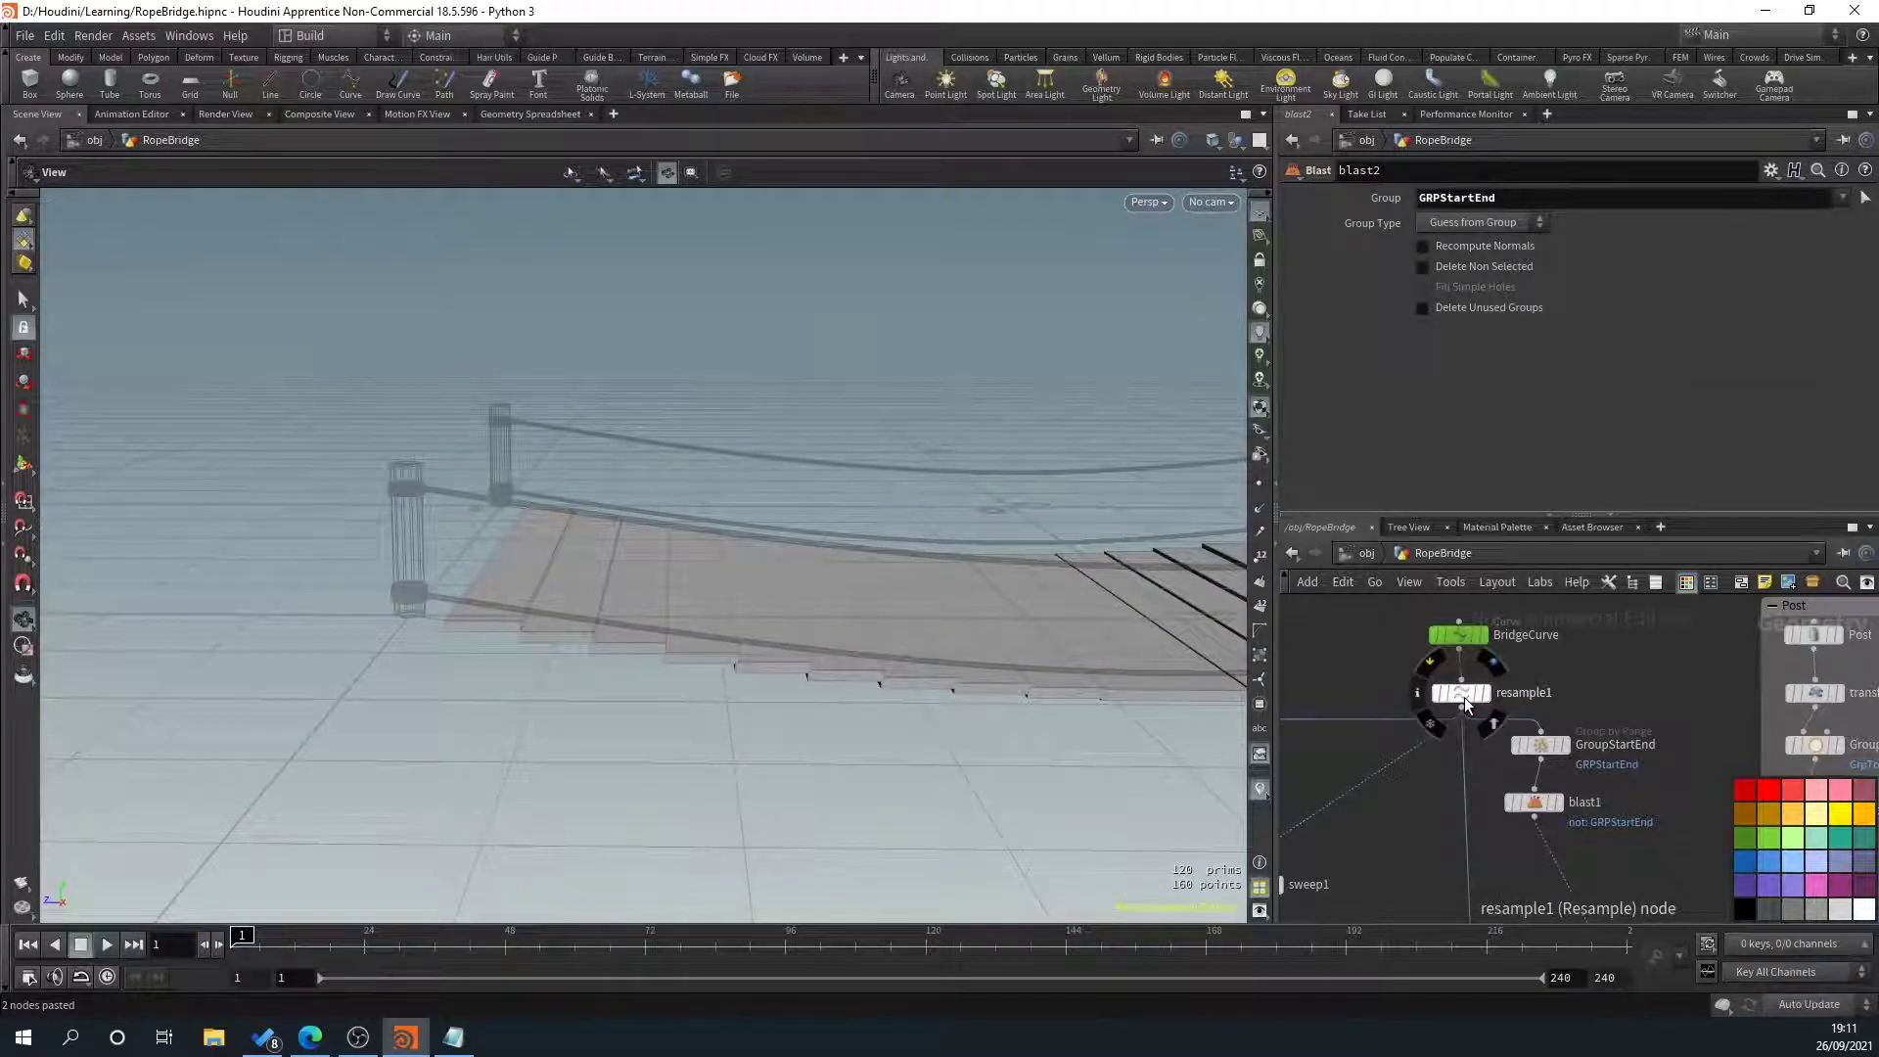
{"action": "left_click", "coordinate": [1461, 694]}
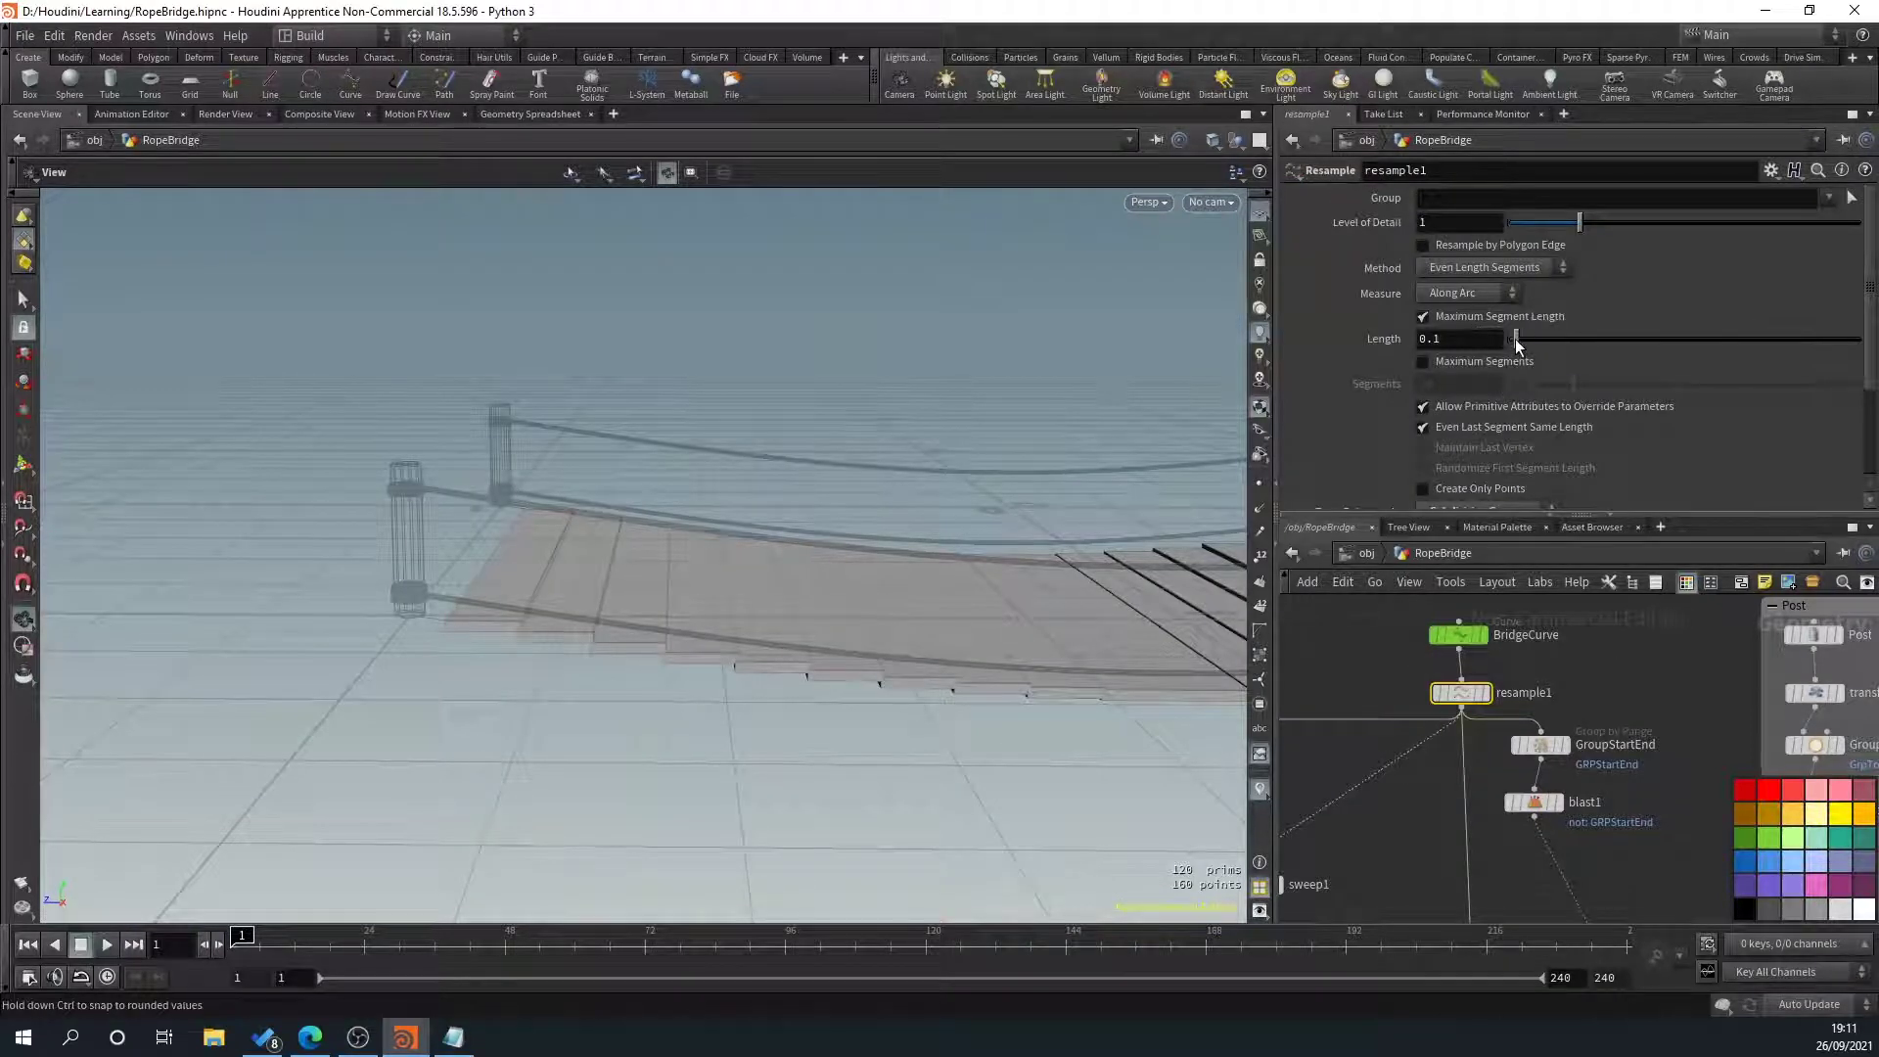
{"action": "left_click_drag", "start_coordinate": [1515, 340], "coordinate": [1520, 339]}
{"action": "left_click_drag", "start_coordinate": [1520, 345], "coordinate": [1520, 345]}
{"action": "left_click_drag", "start_coordinate": [666, 587], "coordinate": [823, 627]}
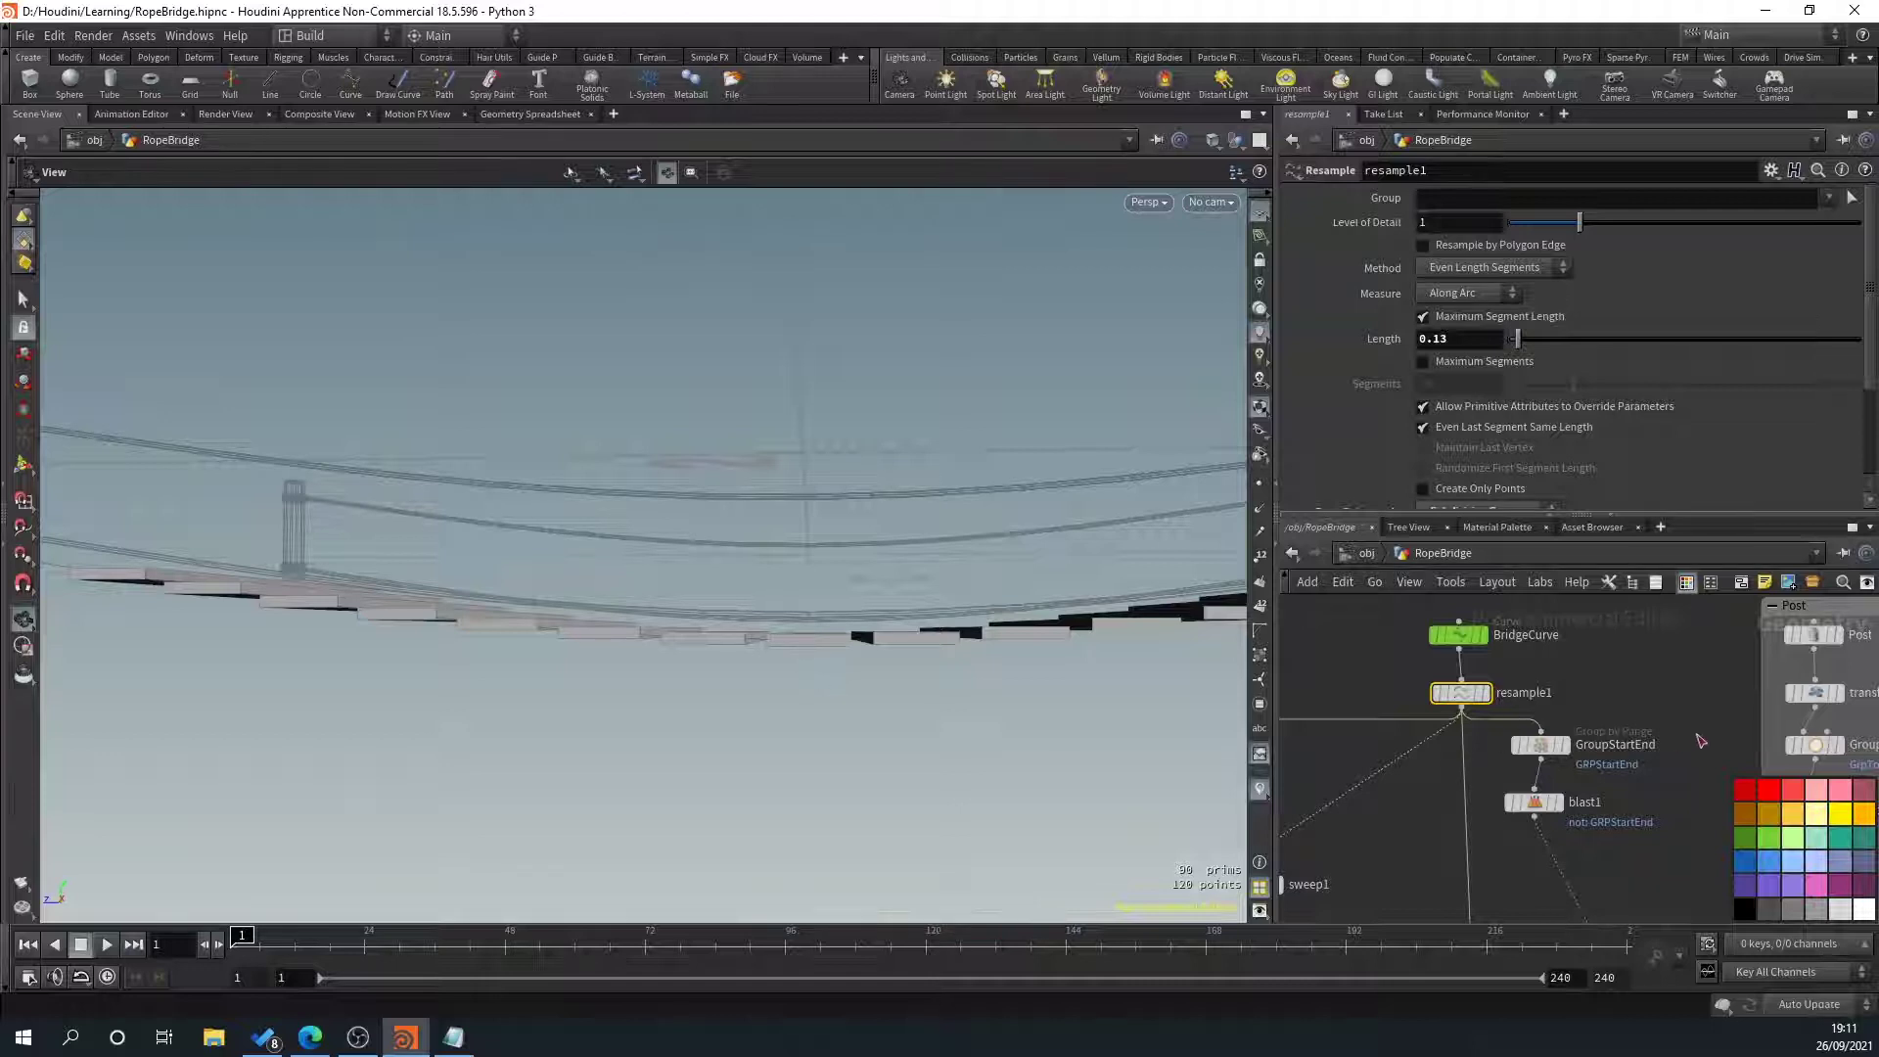
Raise the planks by setting transform5's Y translation to 0.03
{"action": "scroll", "coordinate": [1455, 760], "scroll_direction": "down", "scroll_amount": 3}
{"action": "middle_click_drag", "start_coordinate": [1313, 788], "coordinate": [1514, 776]}
{"action": "mouse_move", "coordinate": [1325, 860]}
{"action": "middle_mouse_down"}
{"action": "mouse_move", "coordinate": [1514, 809]}
{"action": "mouse_move", "coordinate": [1558, 775]}
{"action": "middle_mouse_up"}
{"action": "scroll", "coordinate": [1503, 836], "scroll_direction": "up", "scroll_amount": 3}
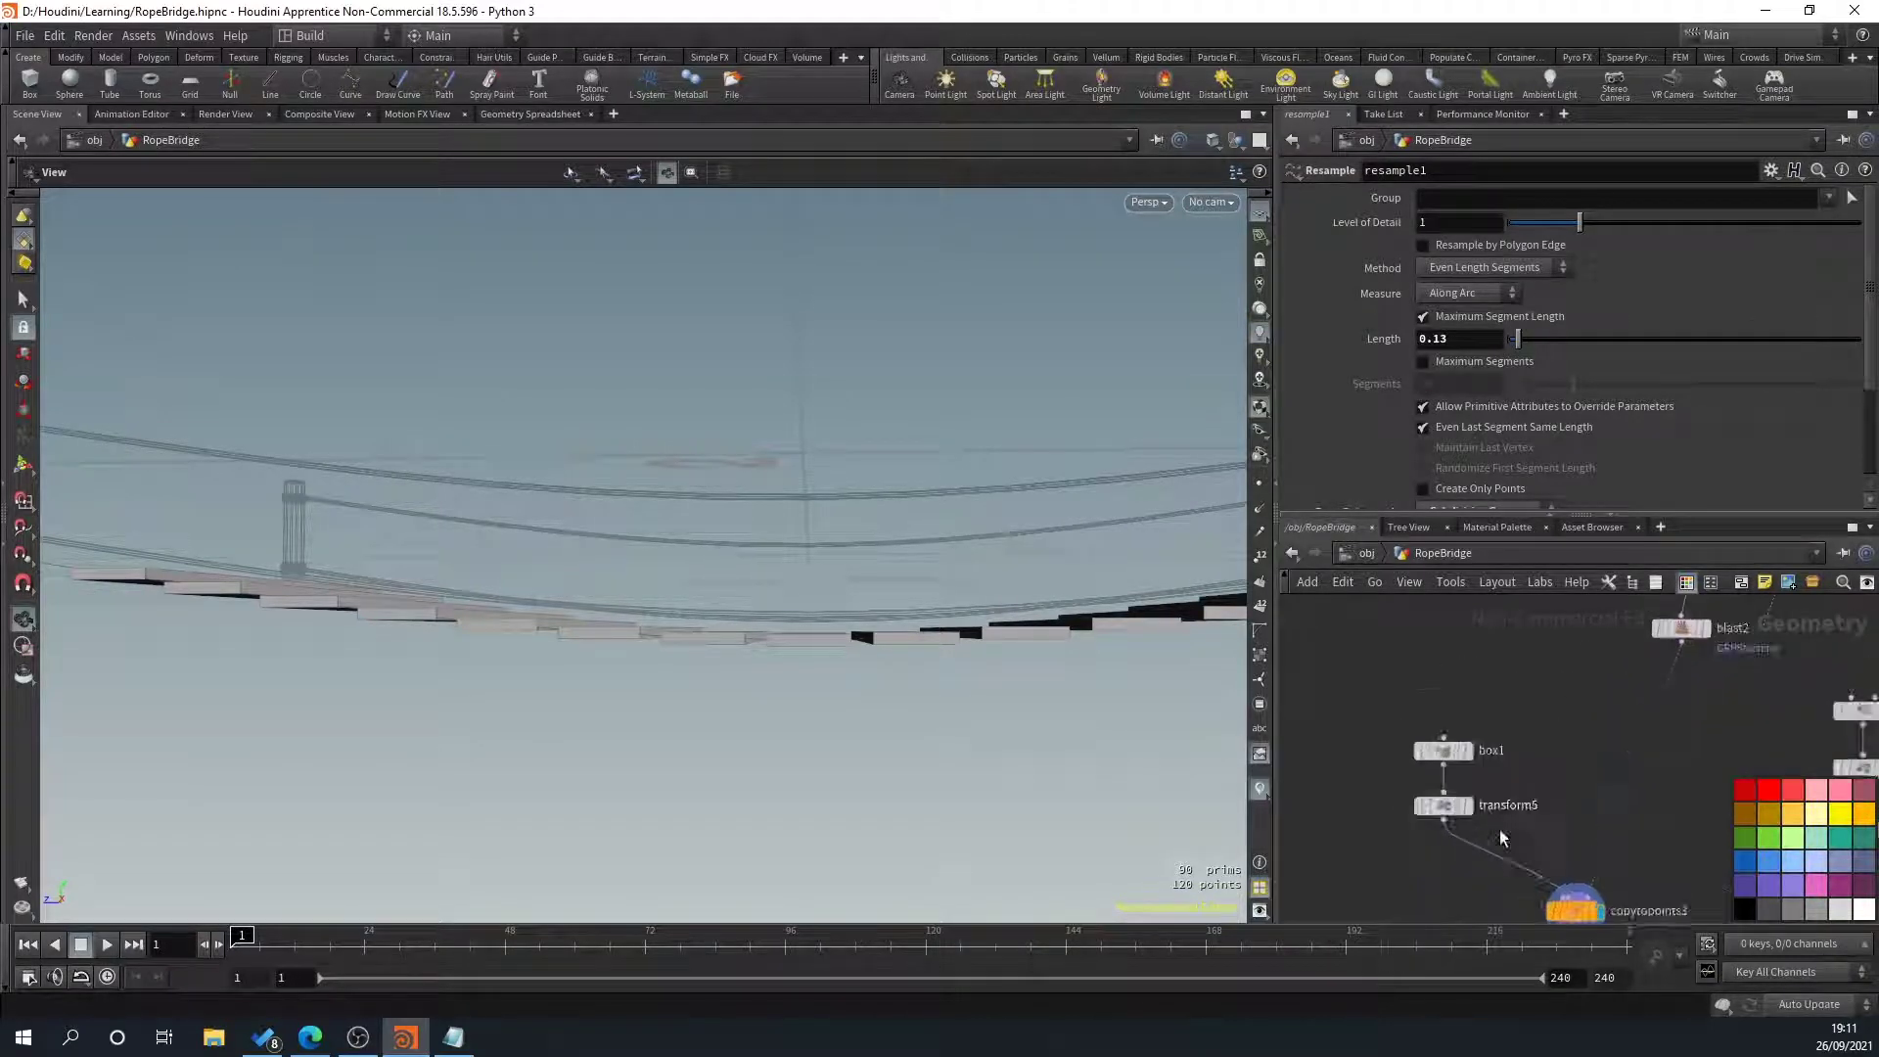
{"action": "scroll", "coordinate": [1504, 839], "scroll_direction": "up", "scroll_amount": 2}
{"action": "left_click", "coordinate": [1448, 781]}
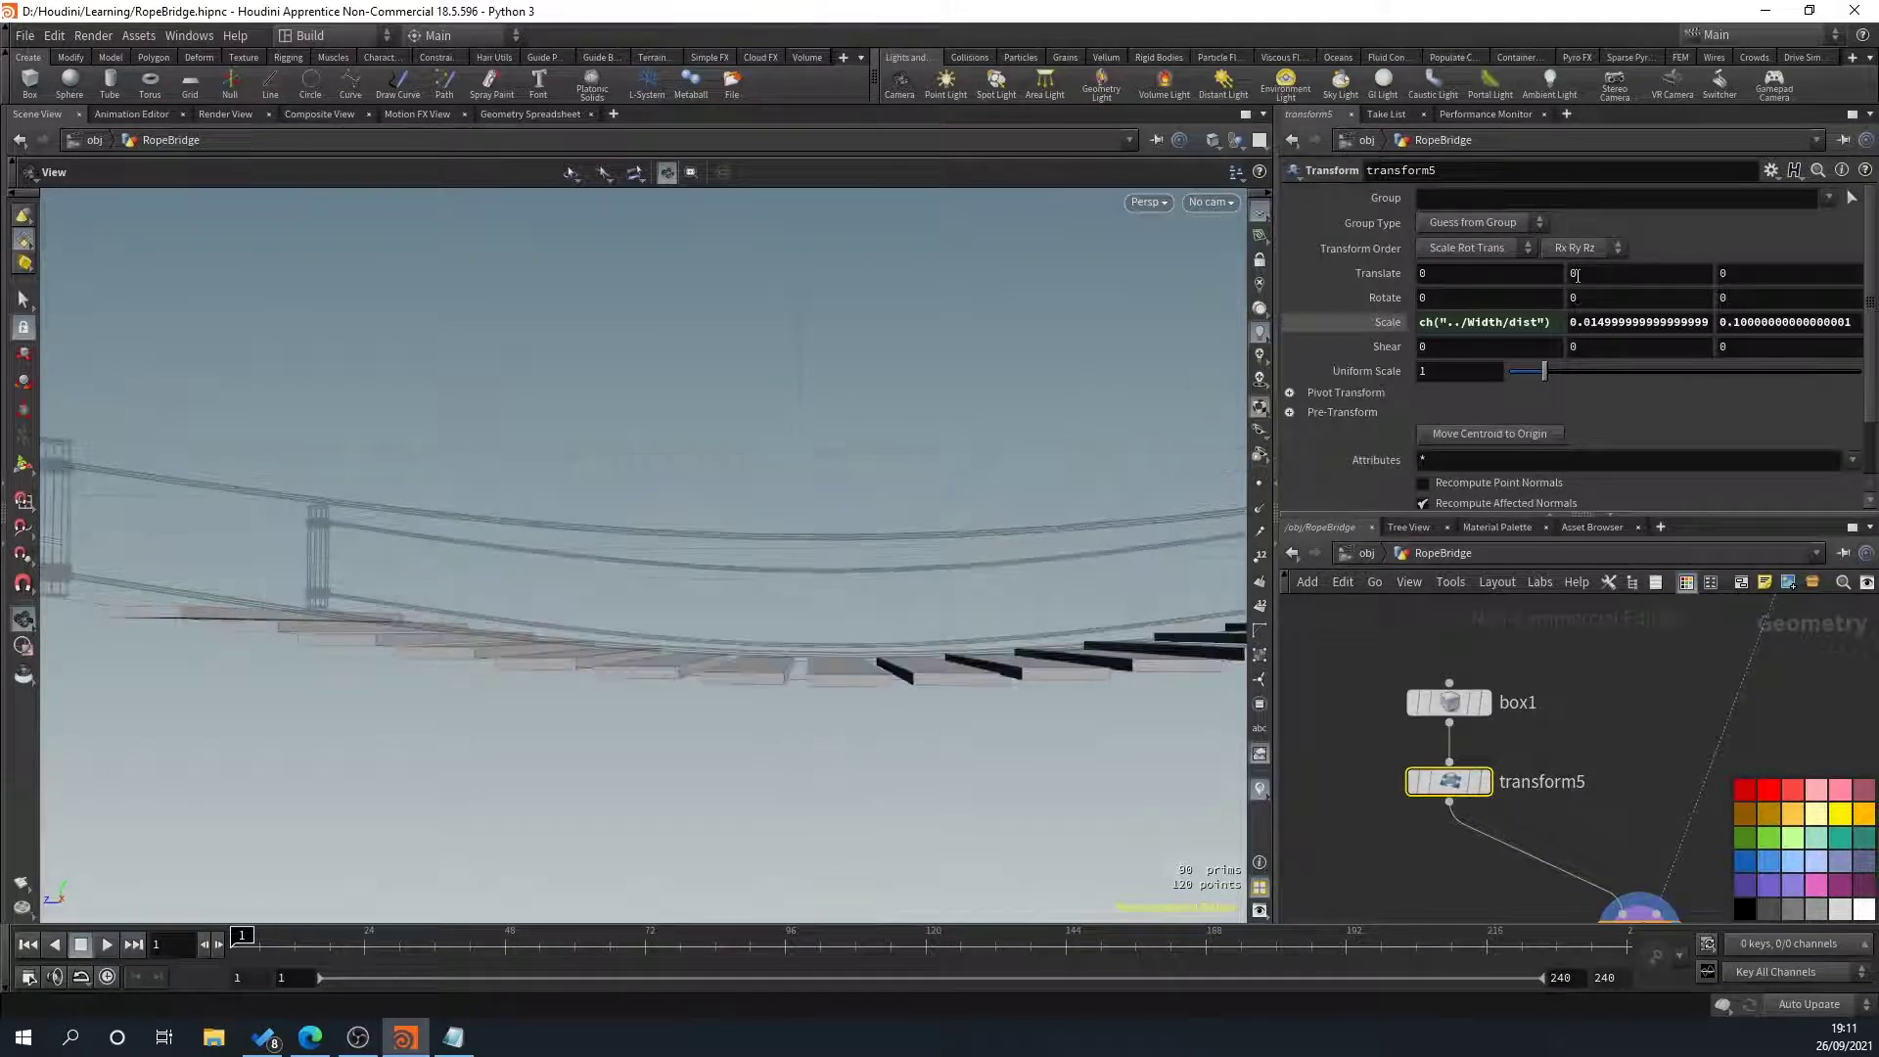
{"action": "middle_click_drag", "start_coordinate": [1593, 323], "coordinate": [1633, 330]}
{"action": "left_click_drag", "start_coordinate": [749, 475], "coordinate": [729, 605]}
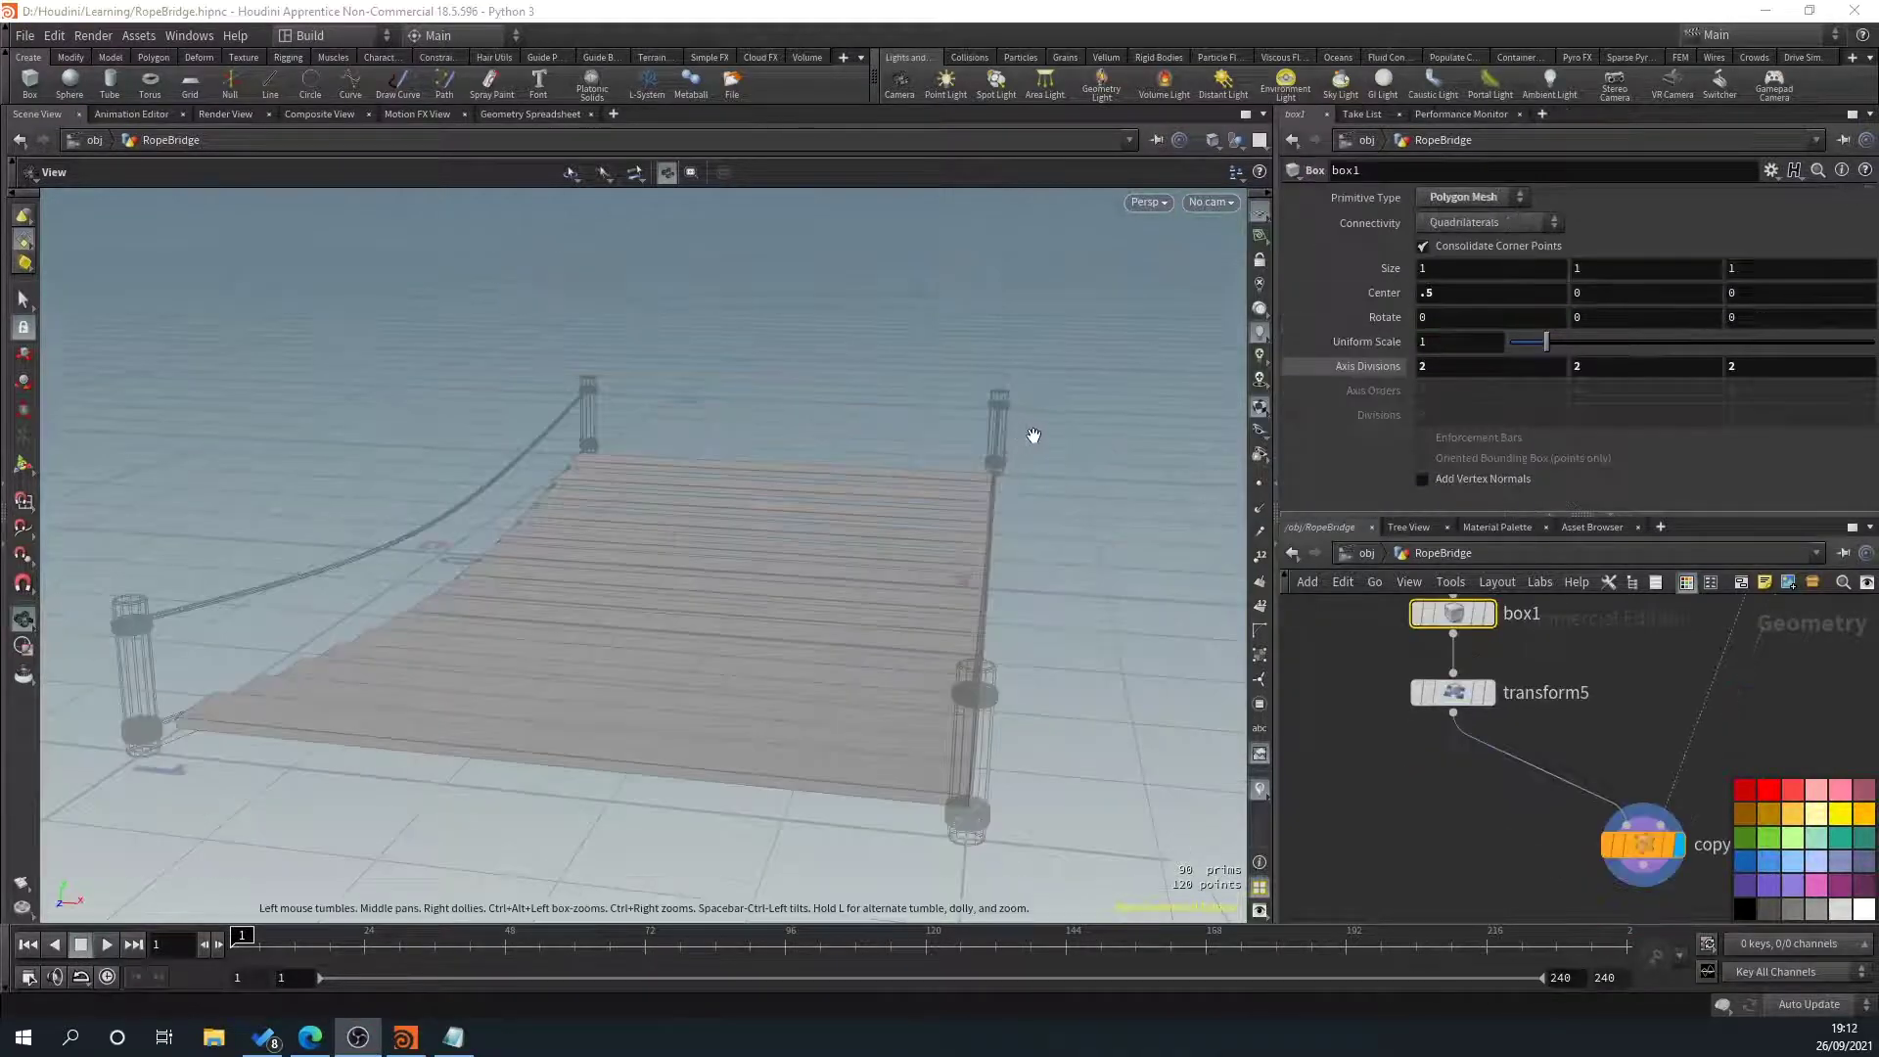
{"action": "left_click_drag", "start_coordinate": [1034, 435], "coordinate": [861, 587]}
Lengthen the planks past the side ropes by setting box1's X size to 1.06
{"action": "left_click", "coordinate": [1447, 701]}
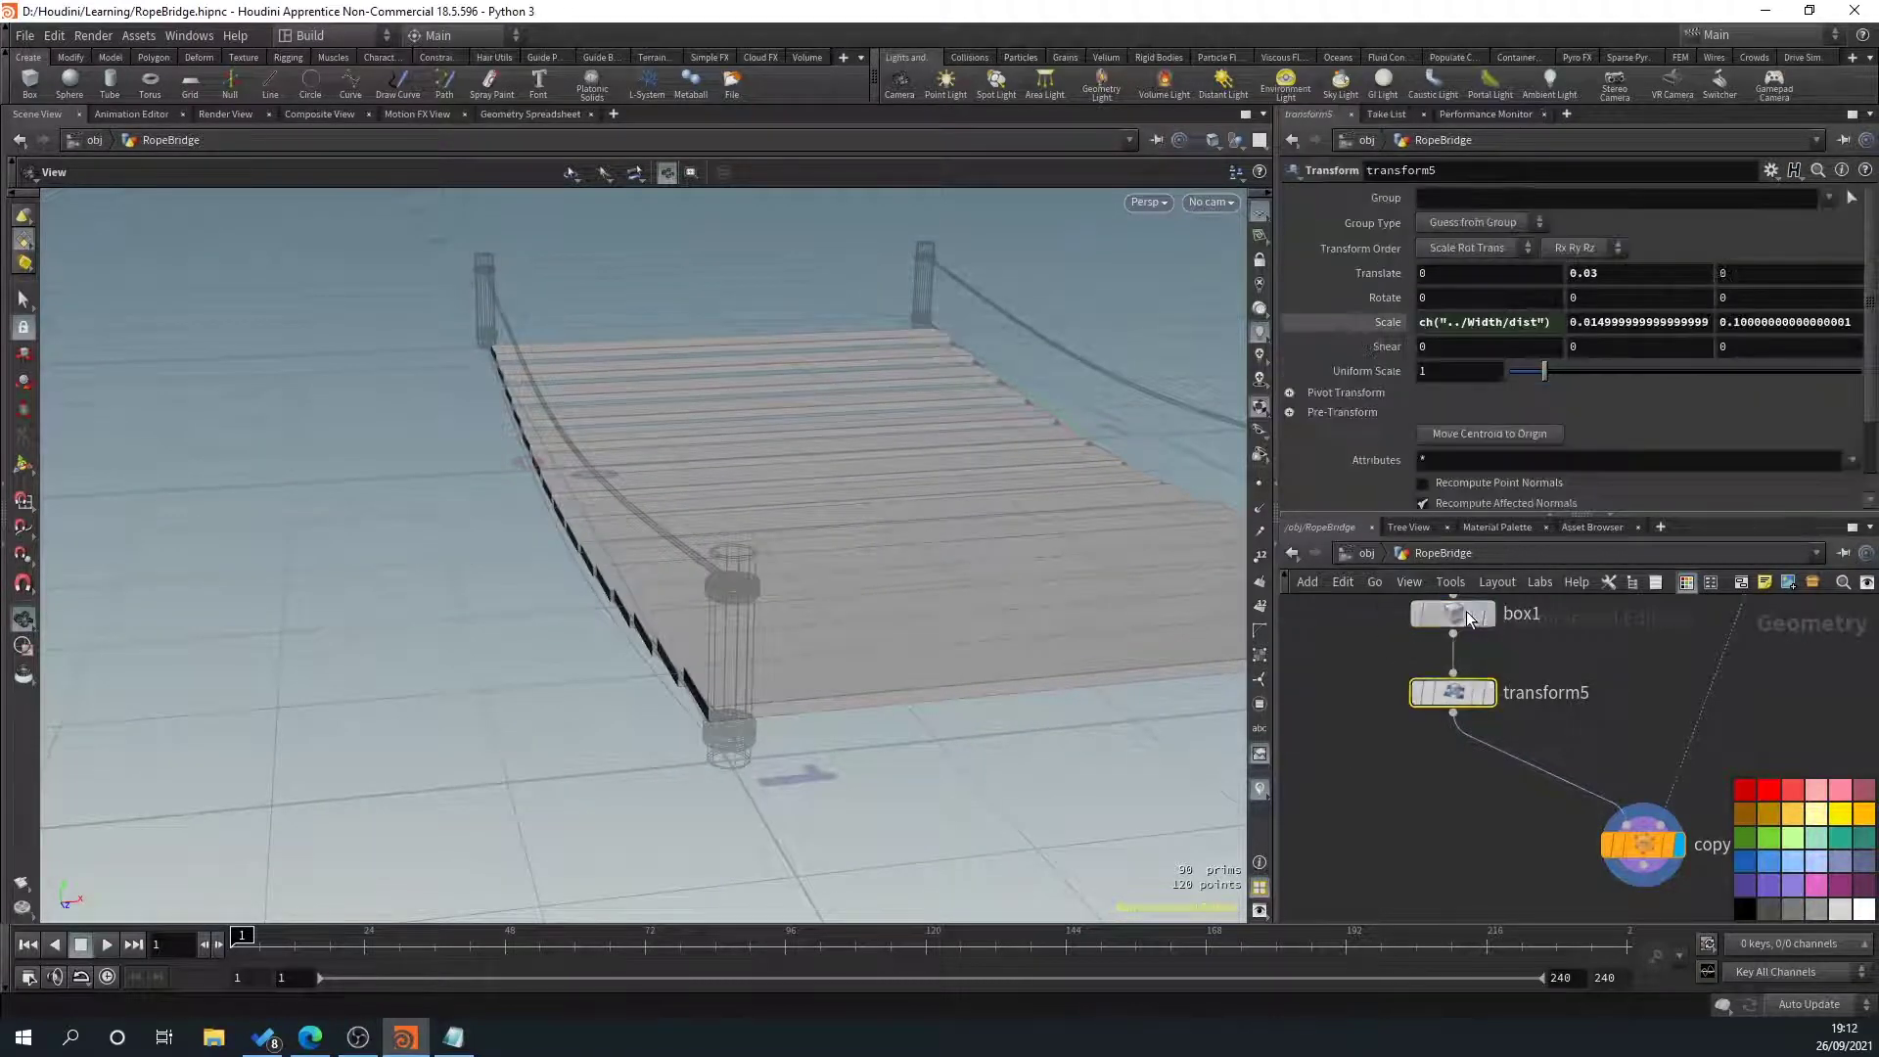
{"action": "left_click", "coordinate": [1454, 616]}
{"action": "left_click", "coordinate": [1444, 267]}
{"action": "type", "text": "."}
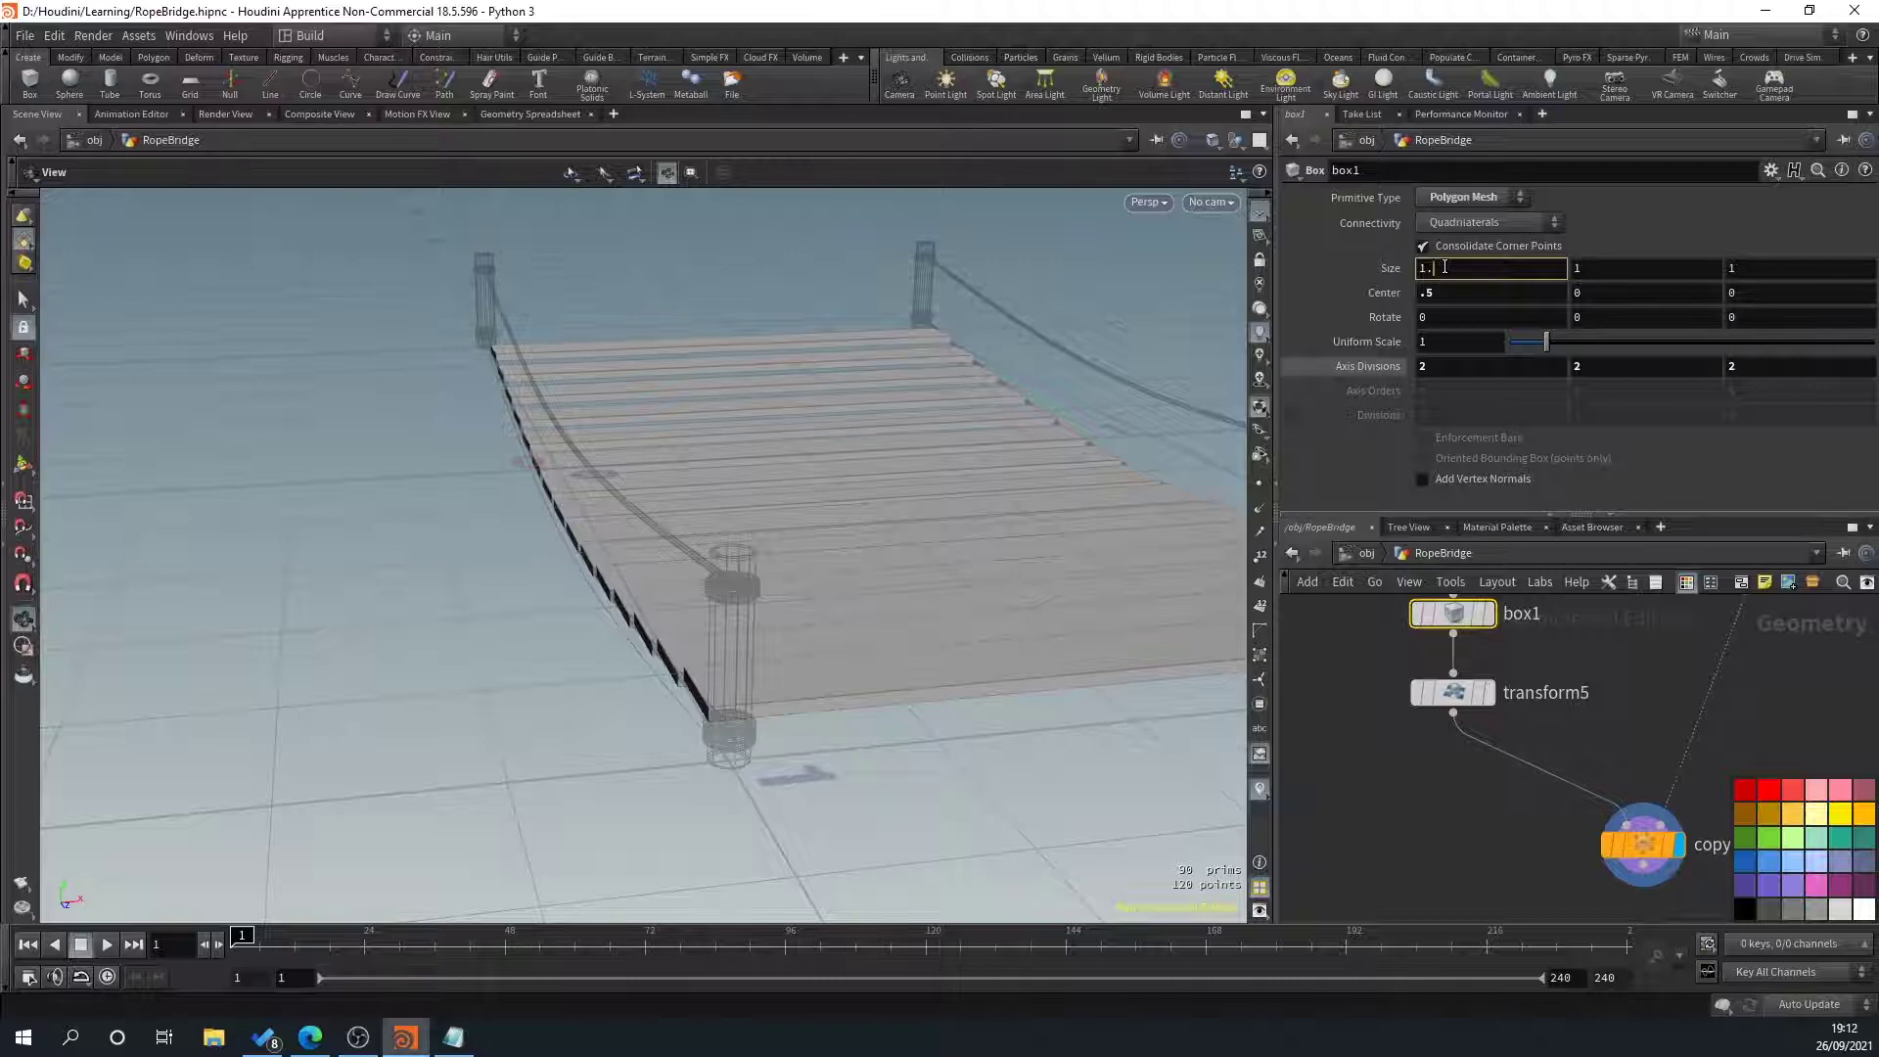
{"action": "type", "text": "1"}
{"action": "key", "text": "Return"}
{"action": "left_click_drag", "start_coordinate": [909, 768], "coordinate": [940, 642]}
{"action": "left_click", "coordinate": [1459, 269]}
{"action": "type", "text": "1.05"}
{"action": "key", "text": "Return"}
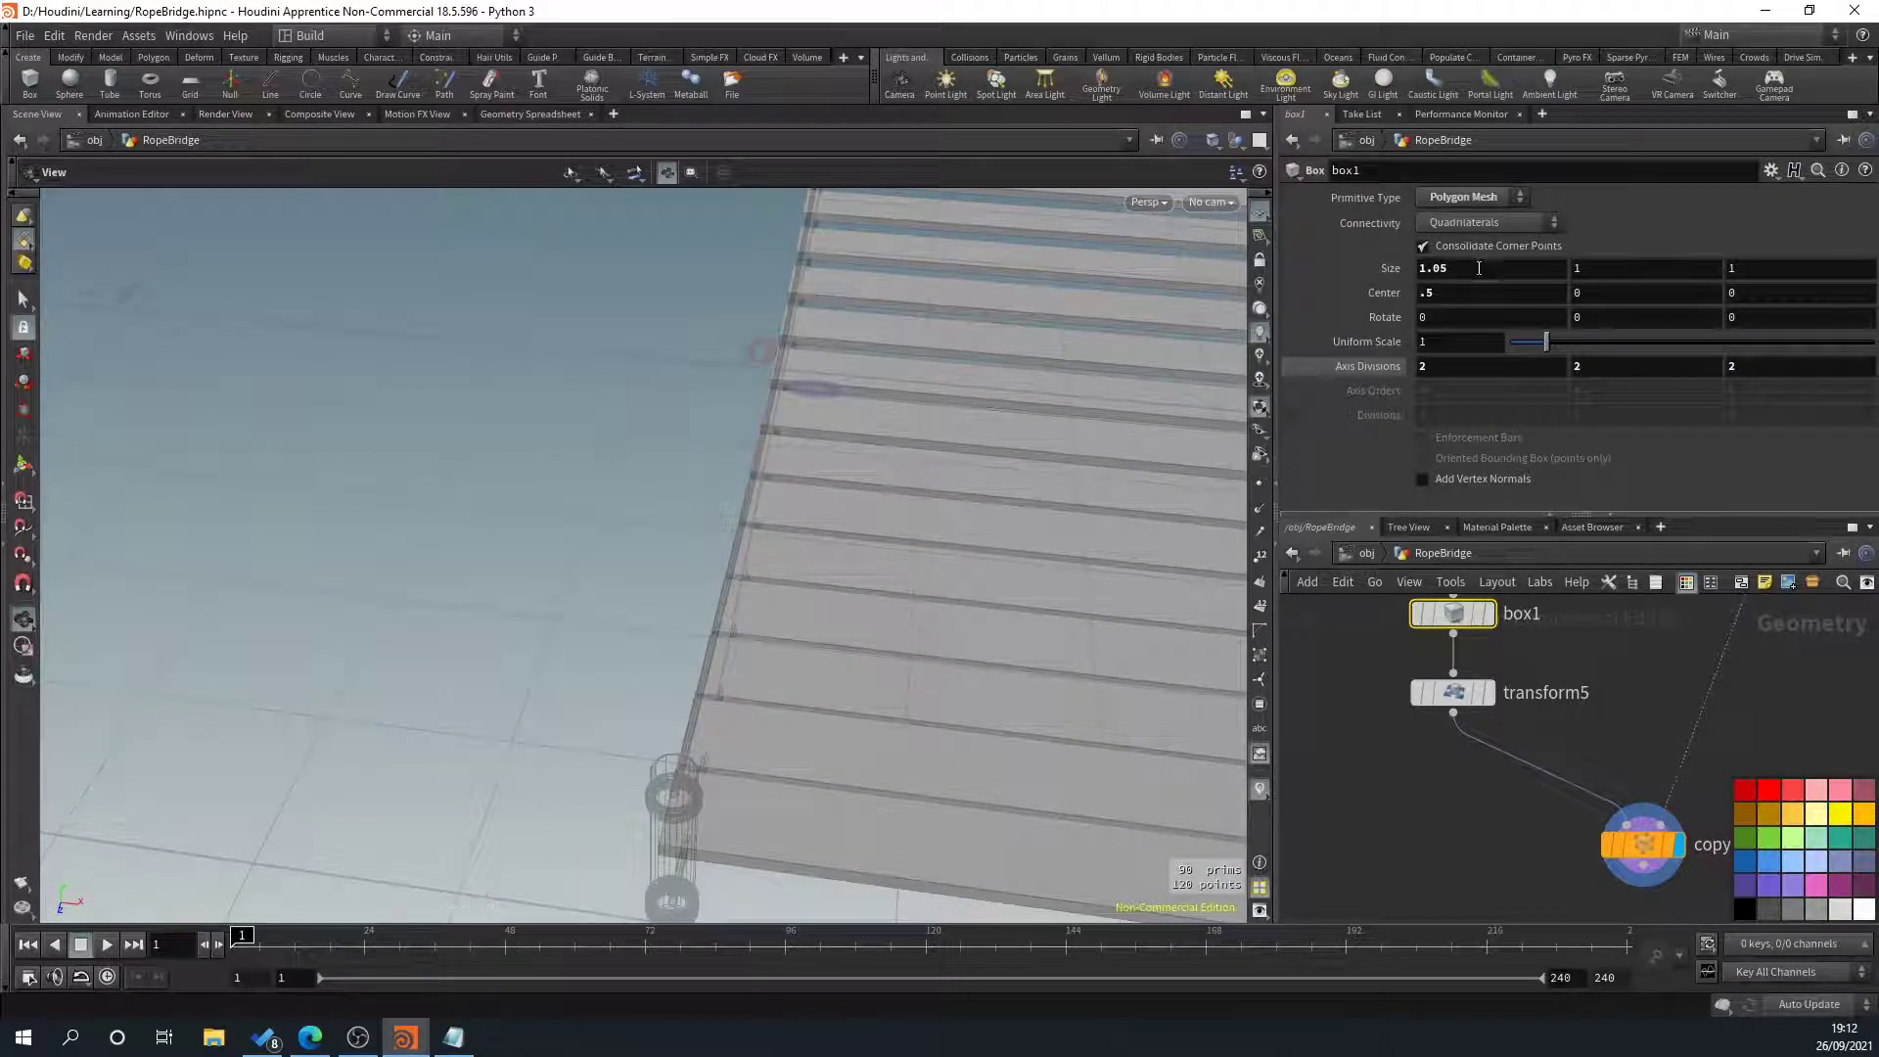
{"action": "left_click_drag", "start_coordinate": [797, 579], "coordinate": [1007, 738]}
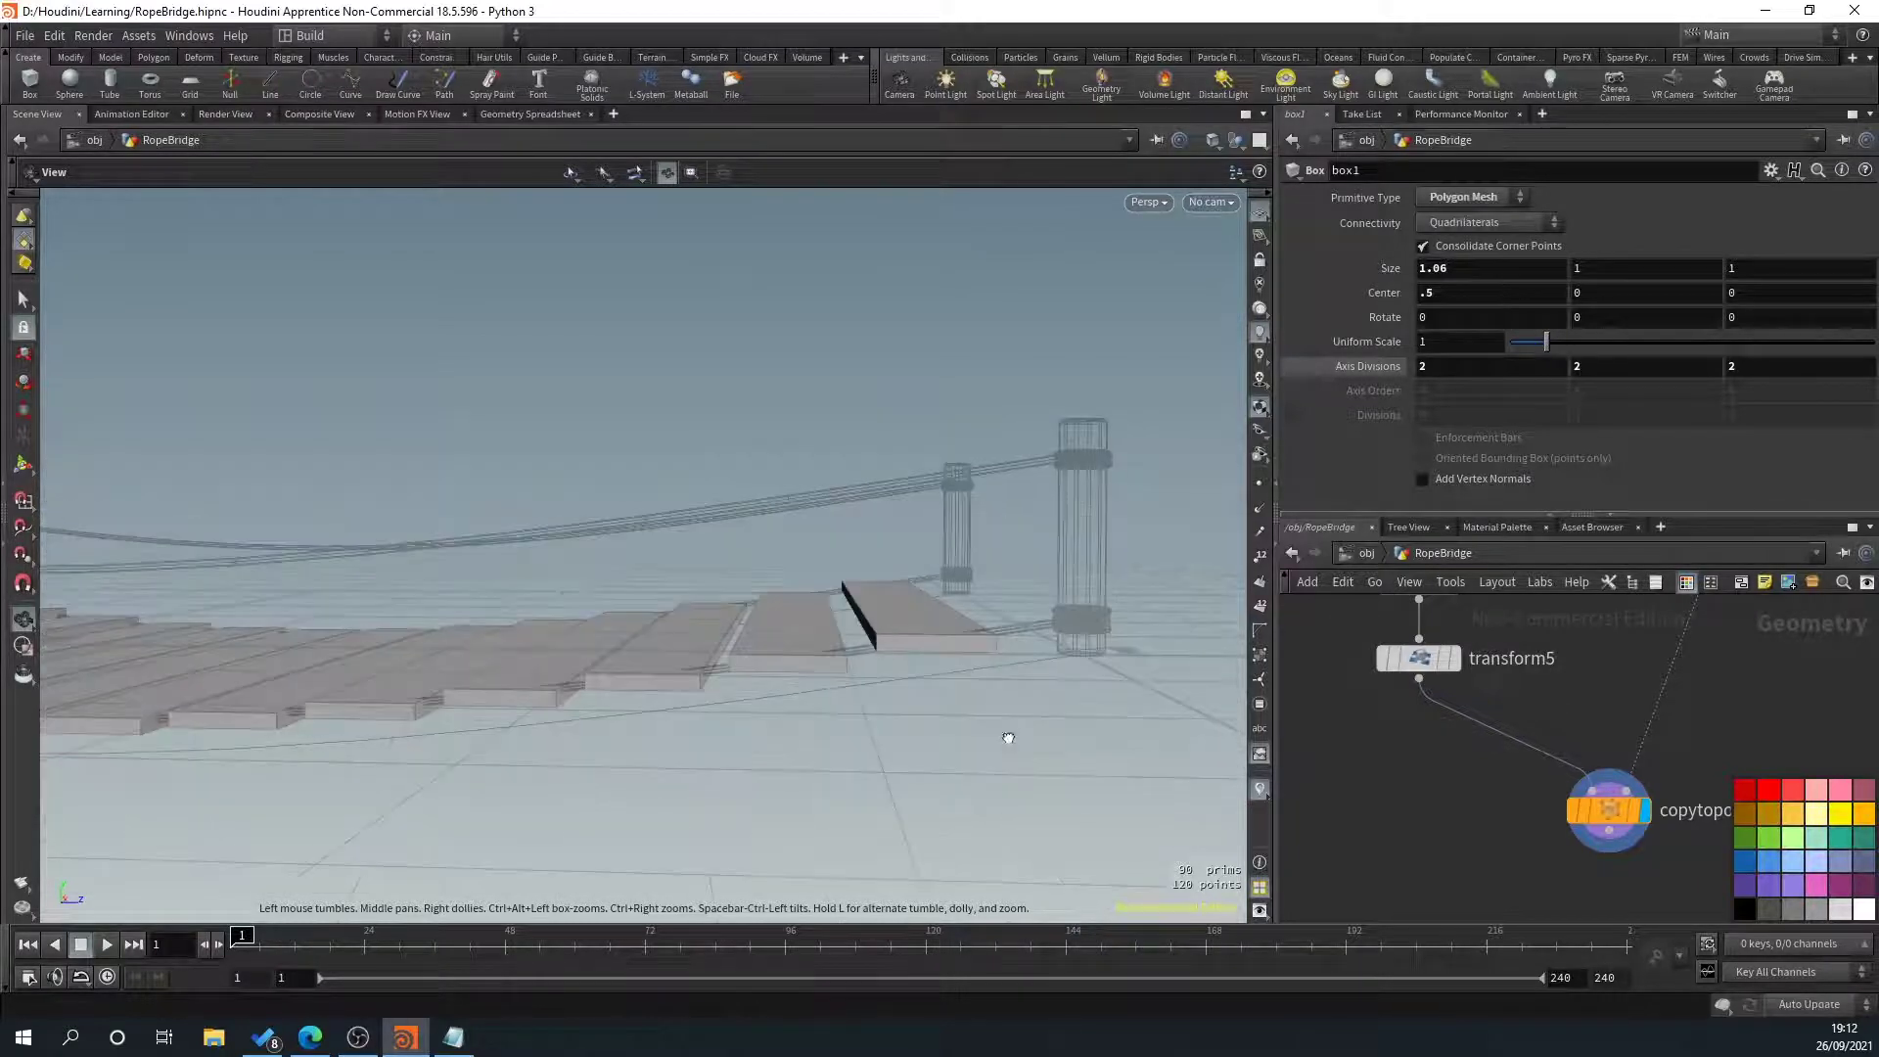
Try thicker planks with transform5 Y scale values of 0.017 and 0.02
{"action": "left_click", "coordinate": [1412, 671]}
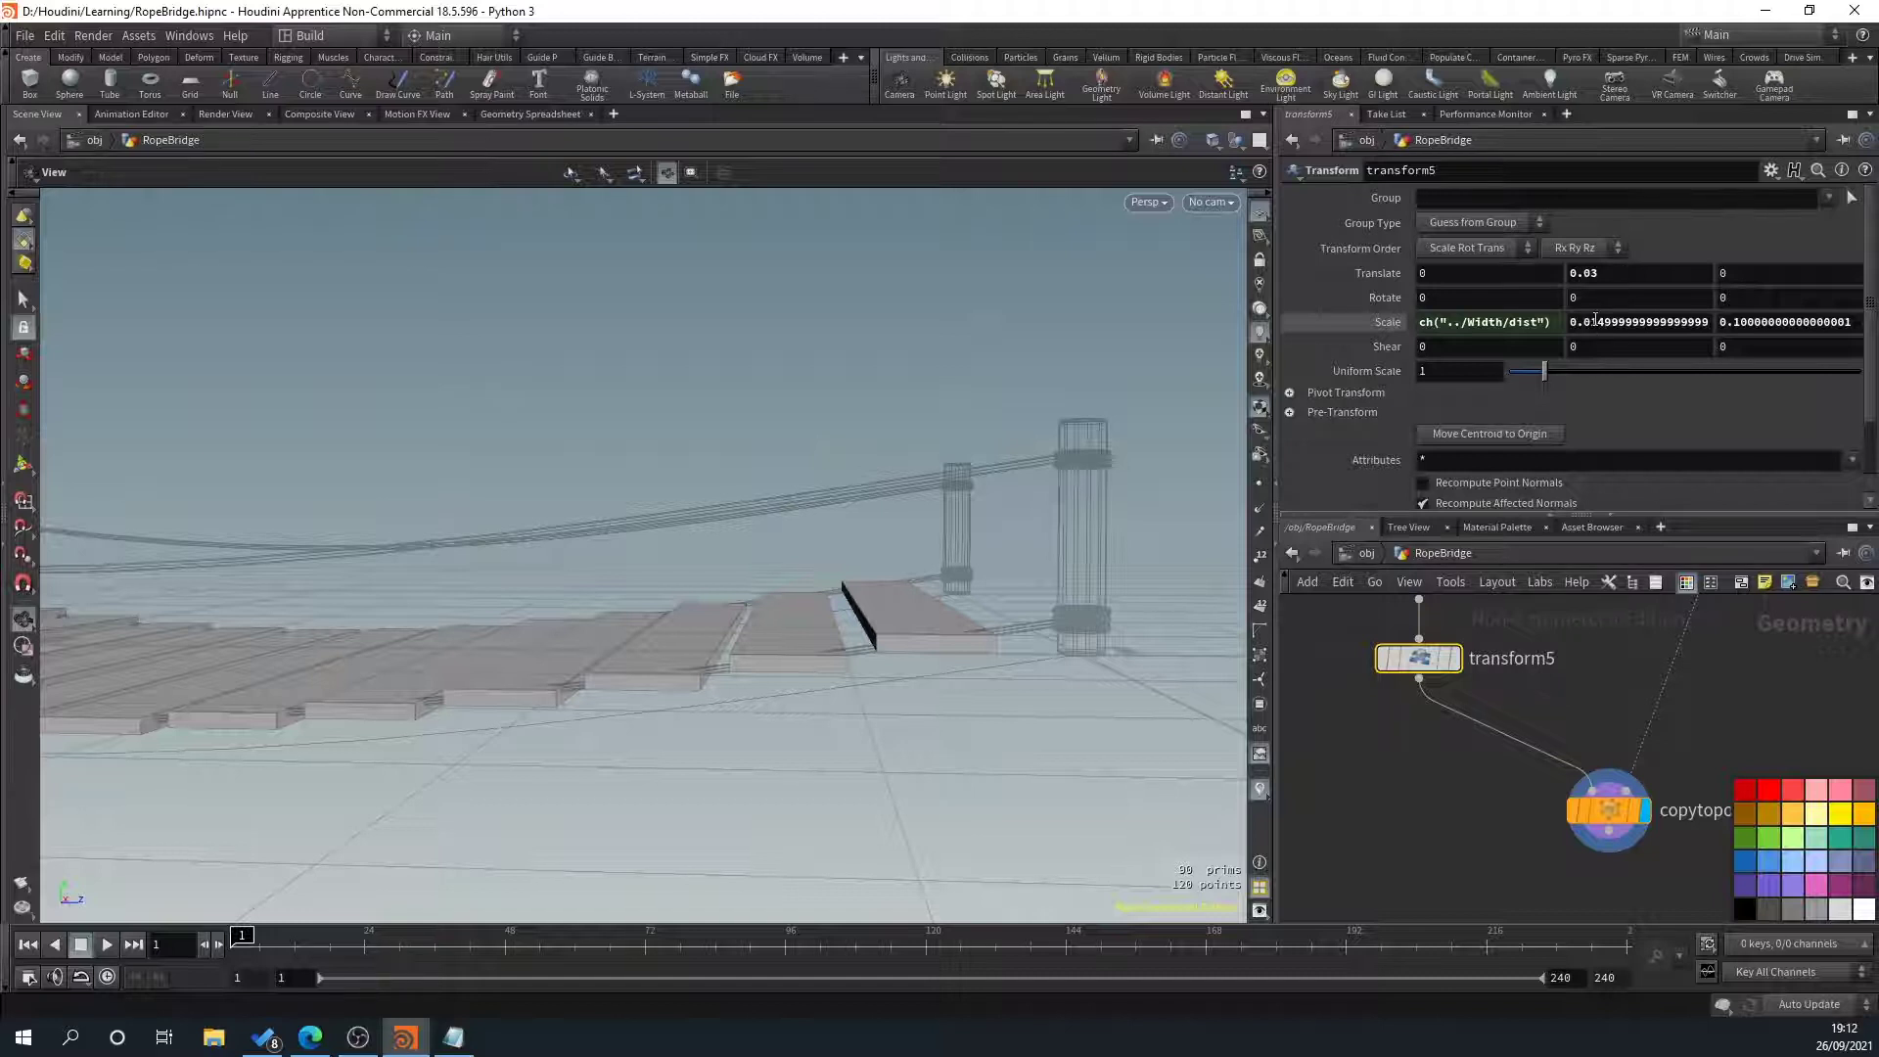
{"action": "left_click_drag", "start_coordinate": [1693, 317], "coordinate": [1846, 321]}
{"action": "key", "text": "BackSpace"}
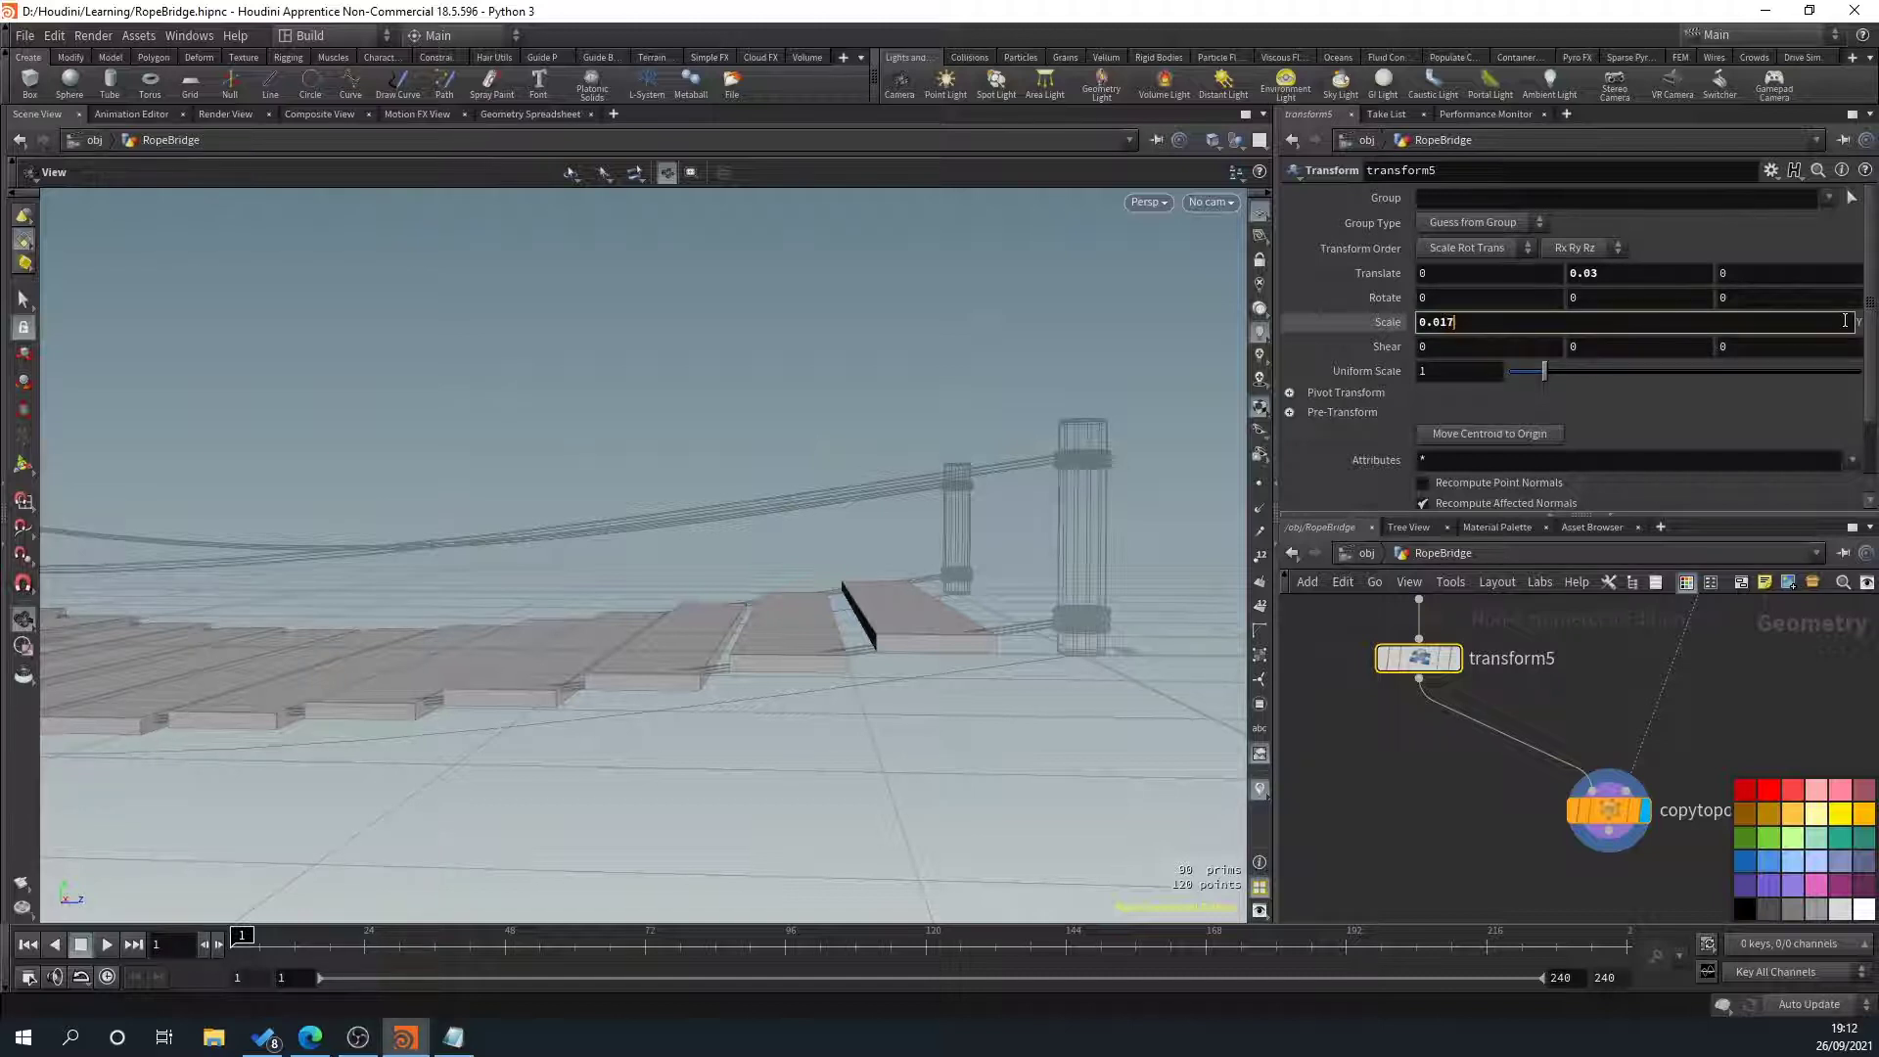
{"action": "key", "text": "Return"}
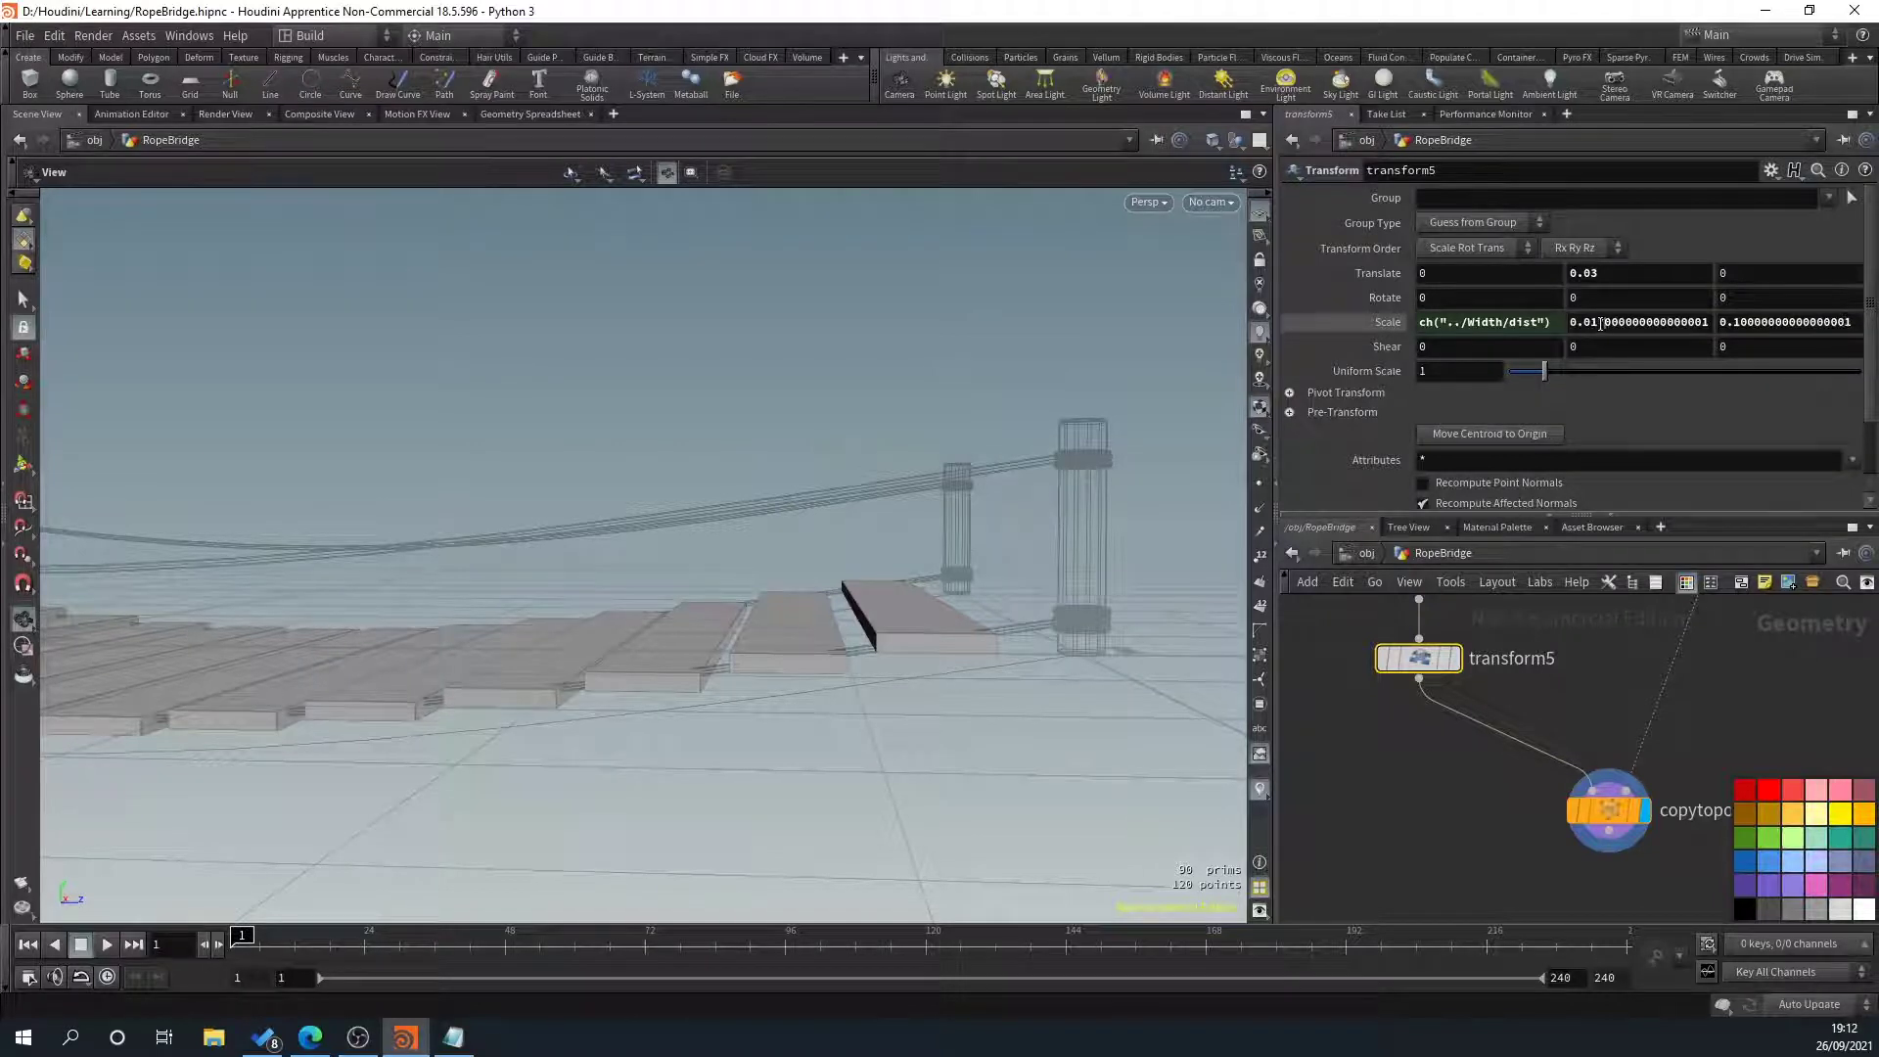
{"action": "left_click_drag", "start_coordinate": [1601, 324], "coordinate": [1735, 334]}
{"action": "key", "text": "BackSpace"}
{"action": "key", "text": "Return"}
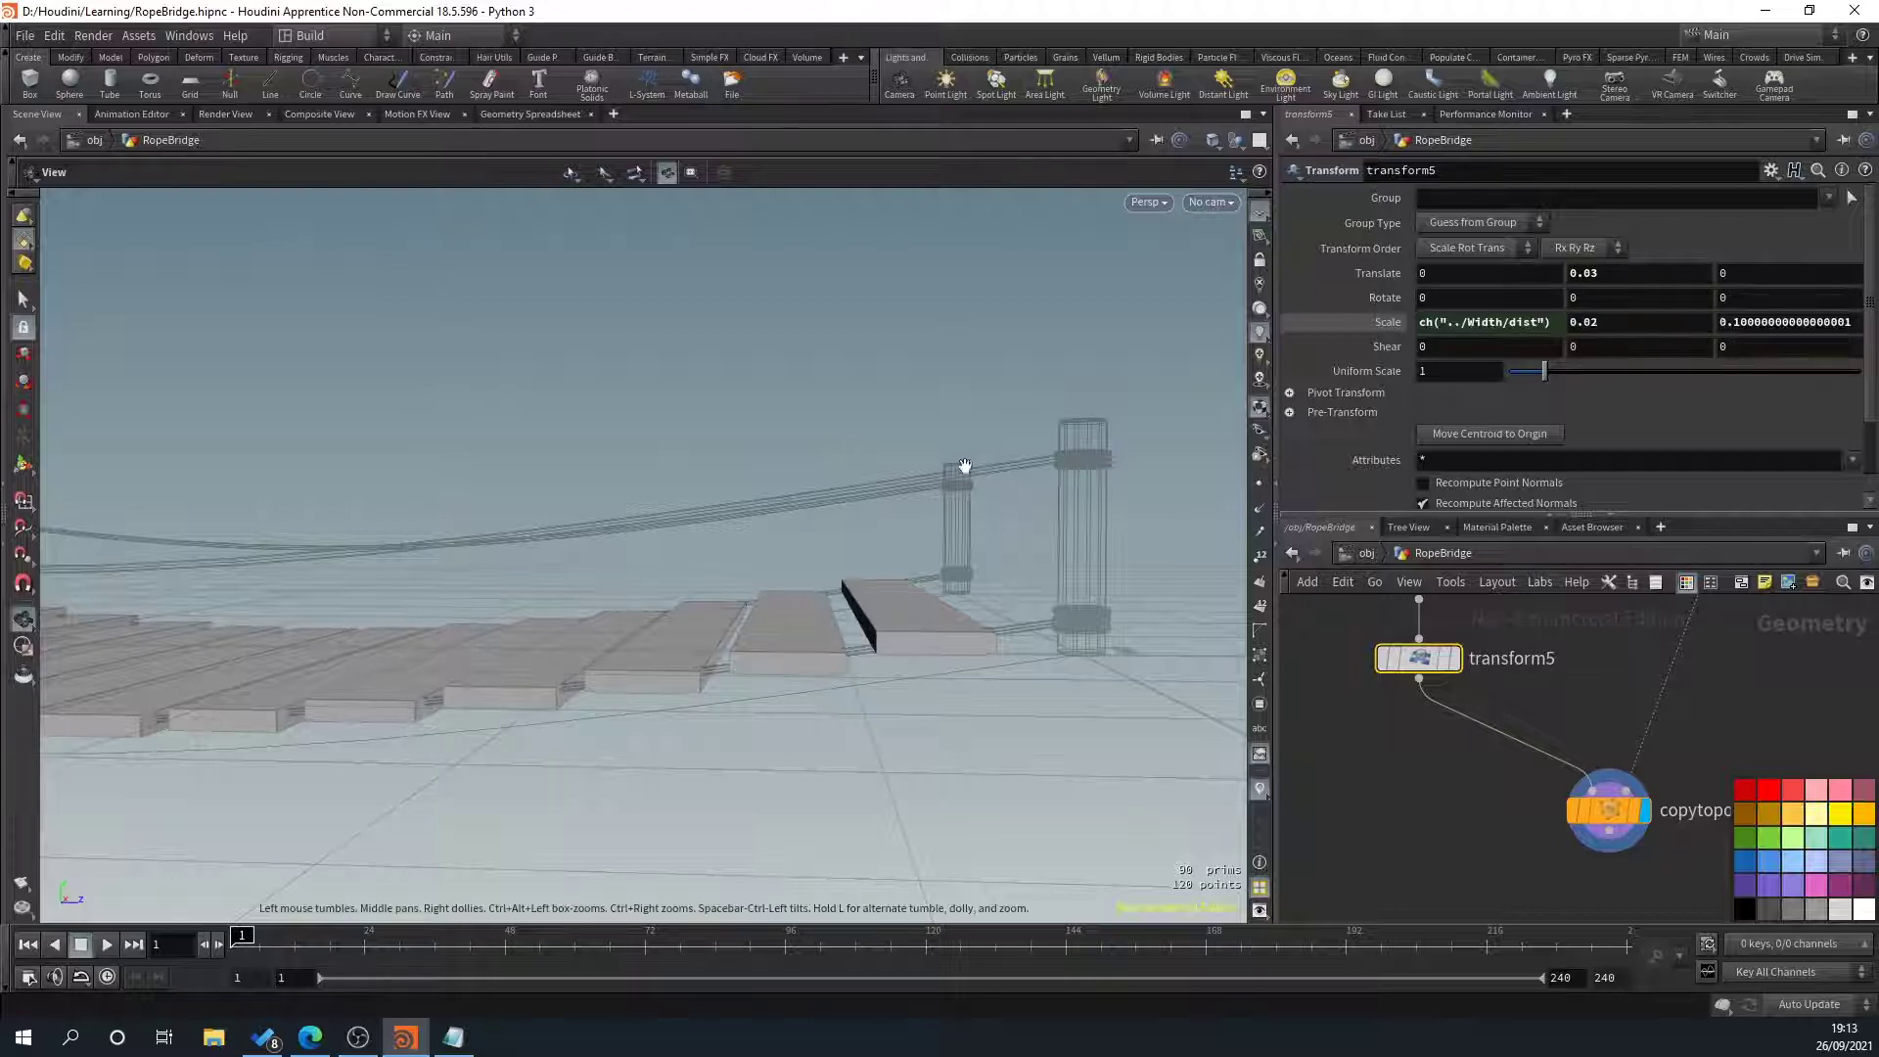
{"action": "left_click_drag", "start_coordinate": [960, 470], "coordinate": [561, 774]}
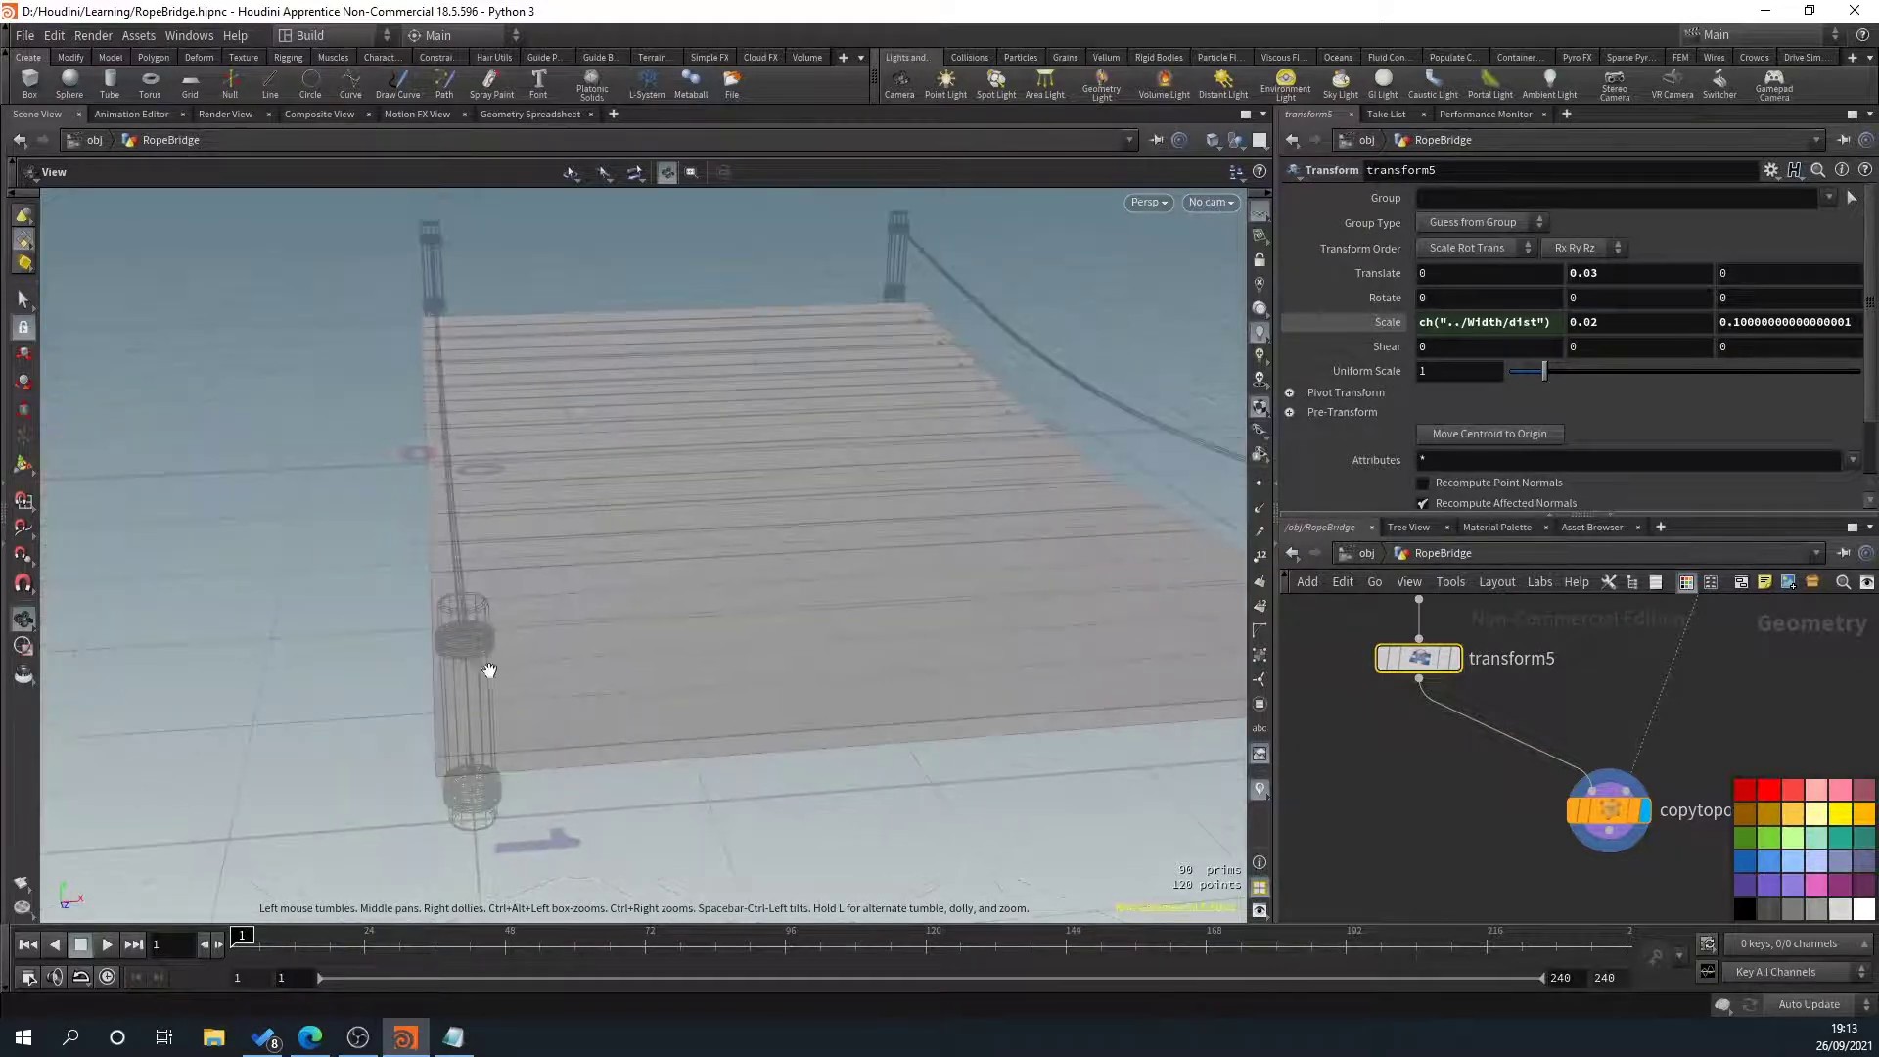
{"action": "left_click_drag", "start_coordinate": [490, 670], "coordinate": [742, 629]}
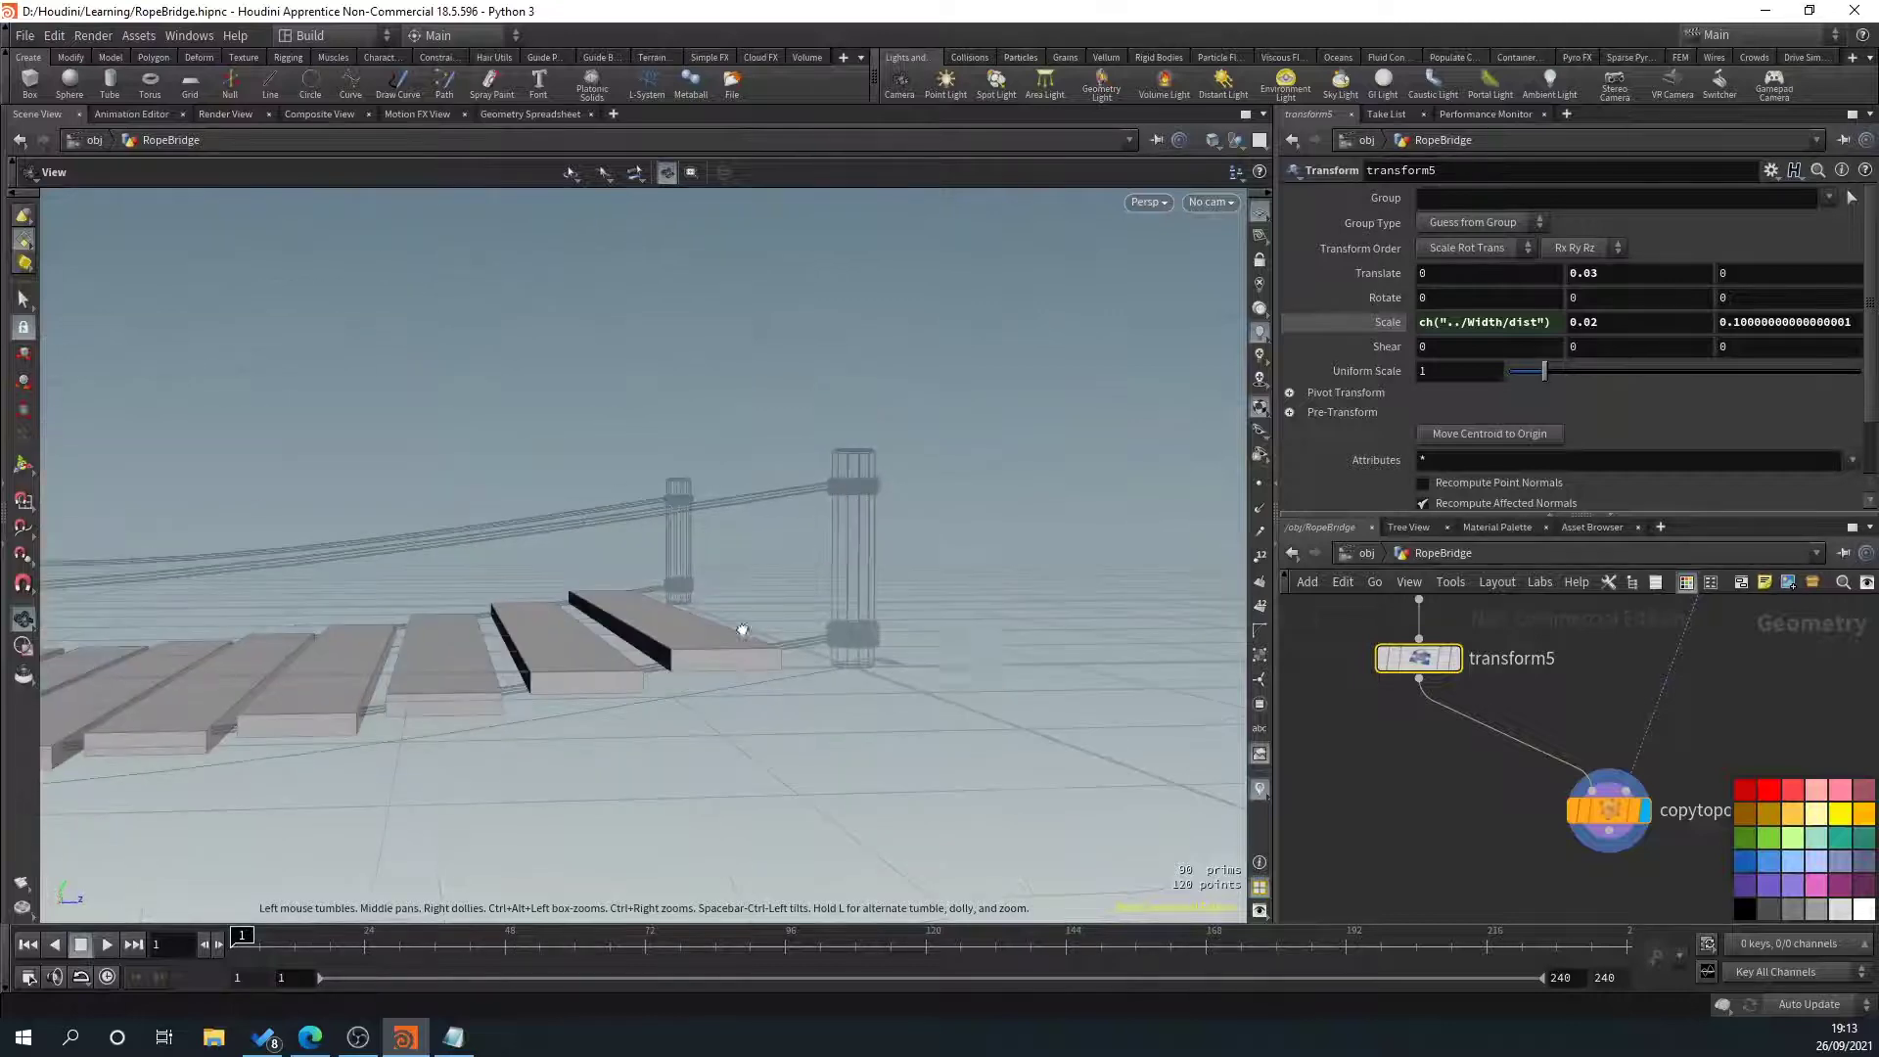
Set transform5's Y scale to 0.016 for the plank thickness
{"action": "left_click", "coordinate": [1614, 322]}
{"action": "type", "text": "0.0"}
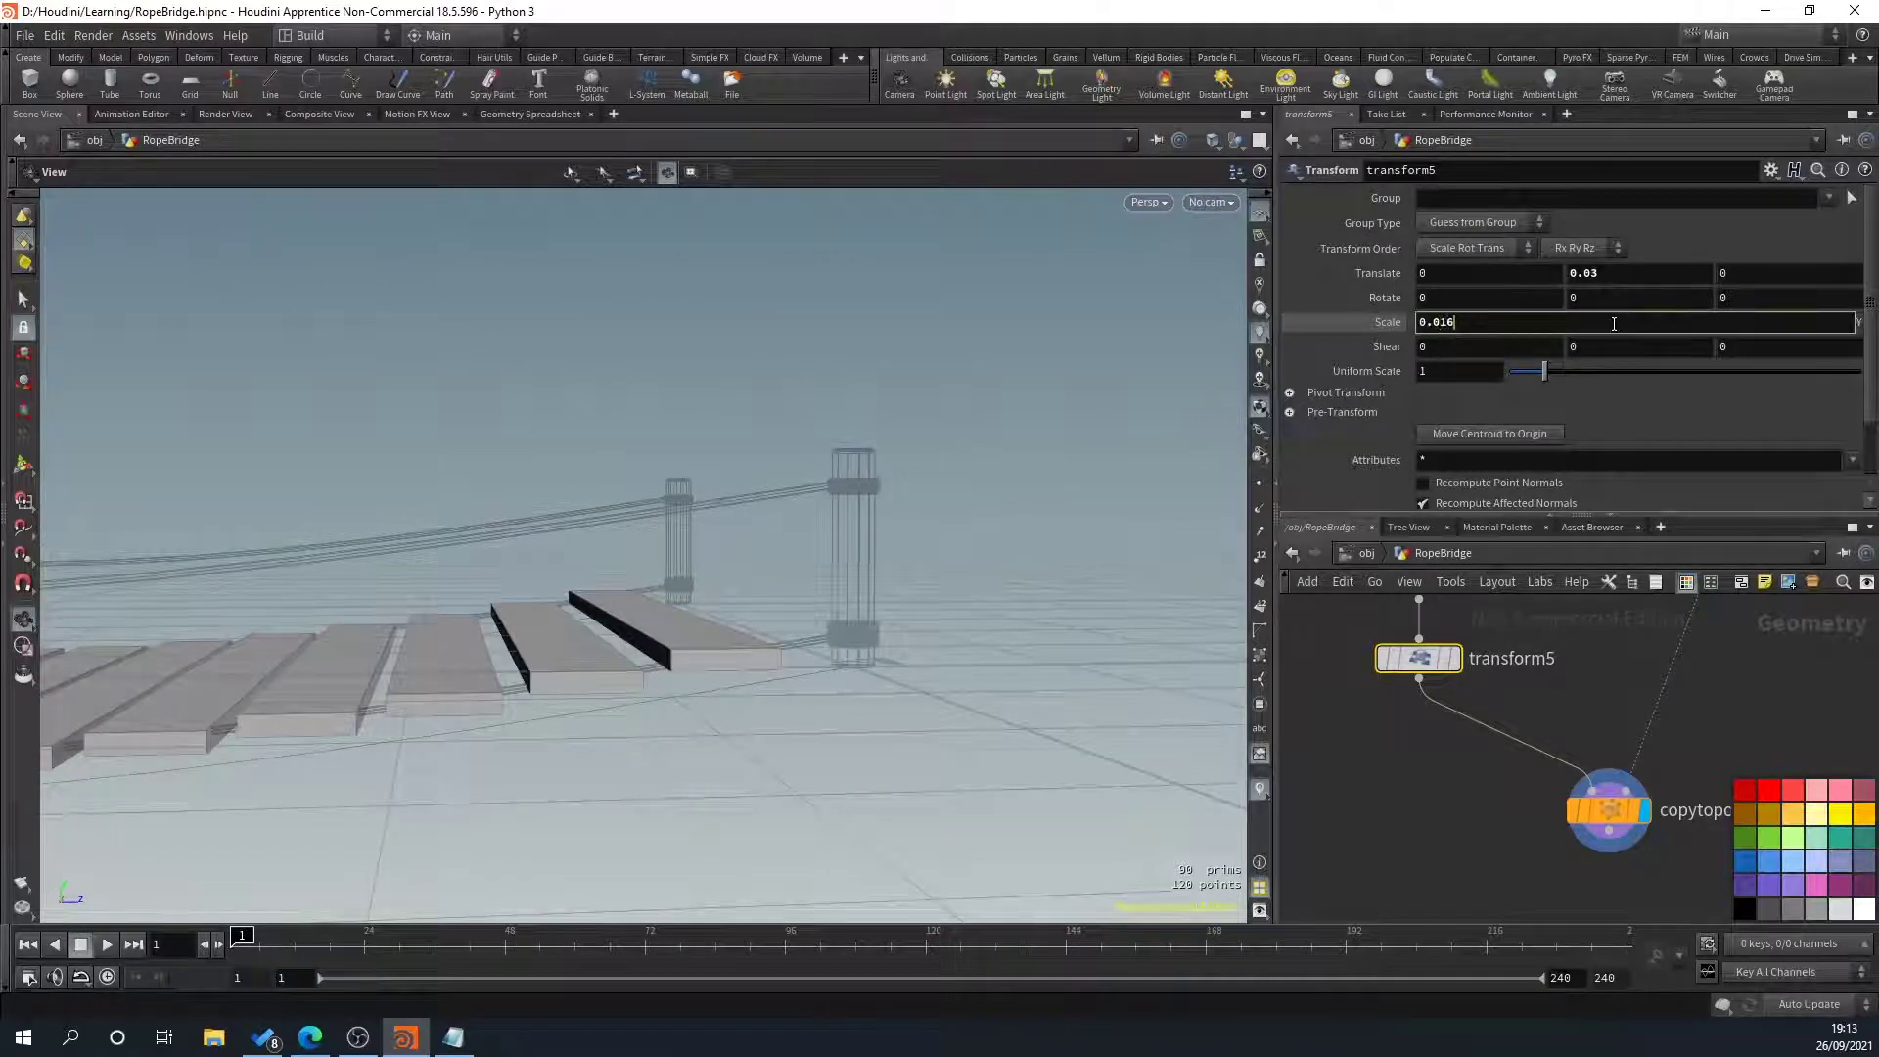
{"action": "key", "text": "Return"}
{"action": "left_click_drag", "start_coordinate": [880, 567], "coordinate": [979, 528]}
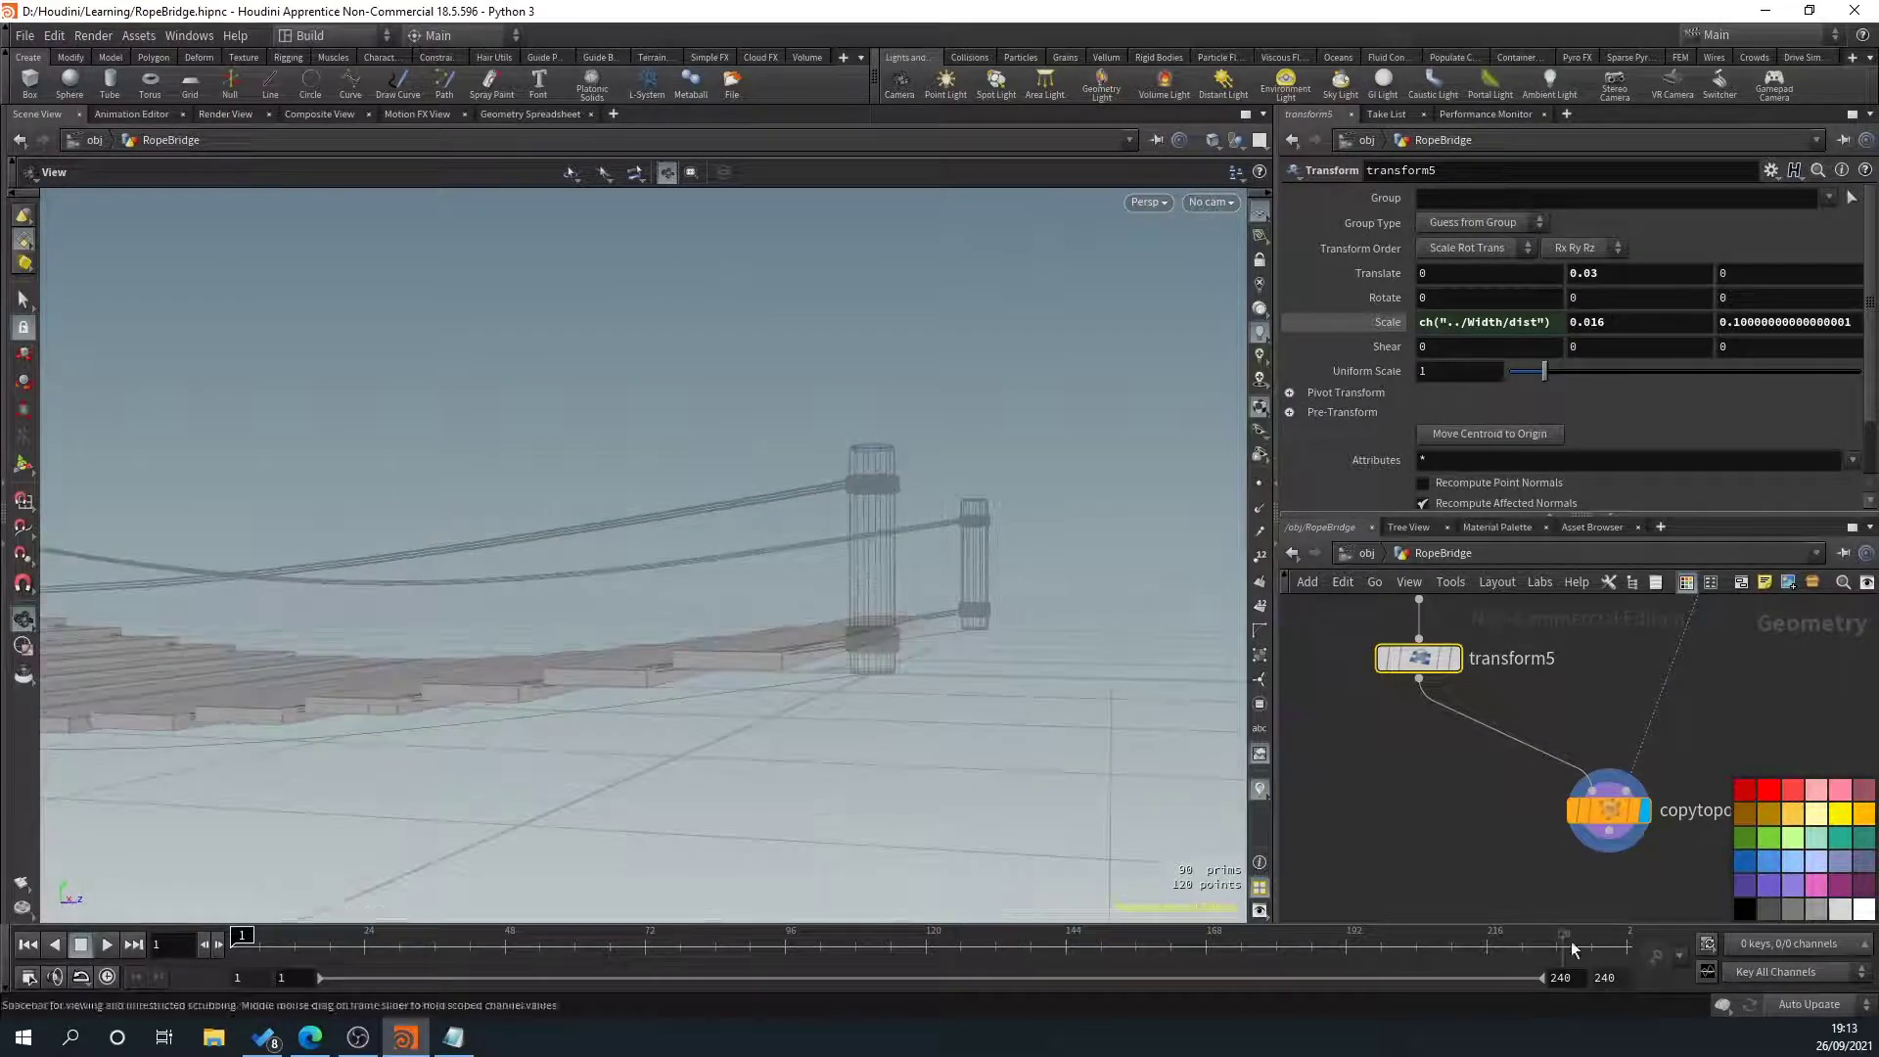
{"action": "left_click_drag", "start_coordinate": [803, 714], "coordinate": [784, 671]}
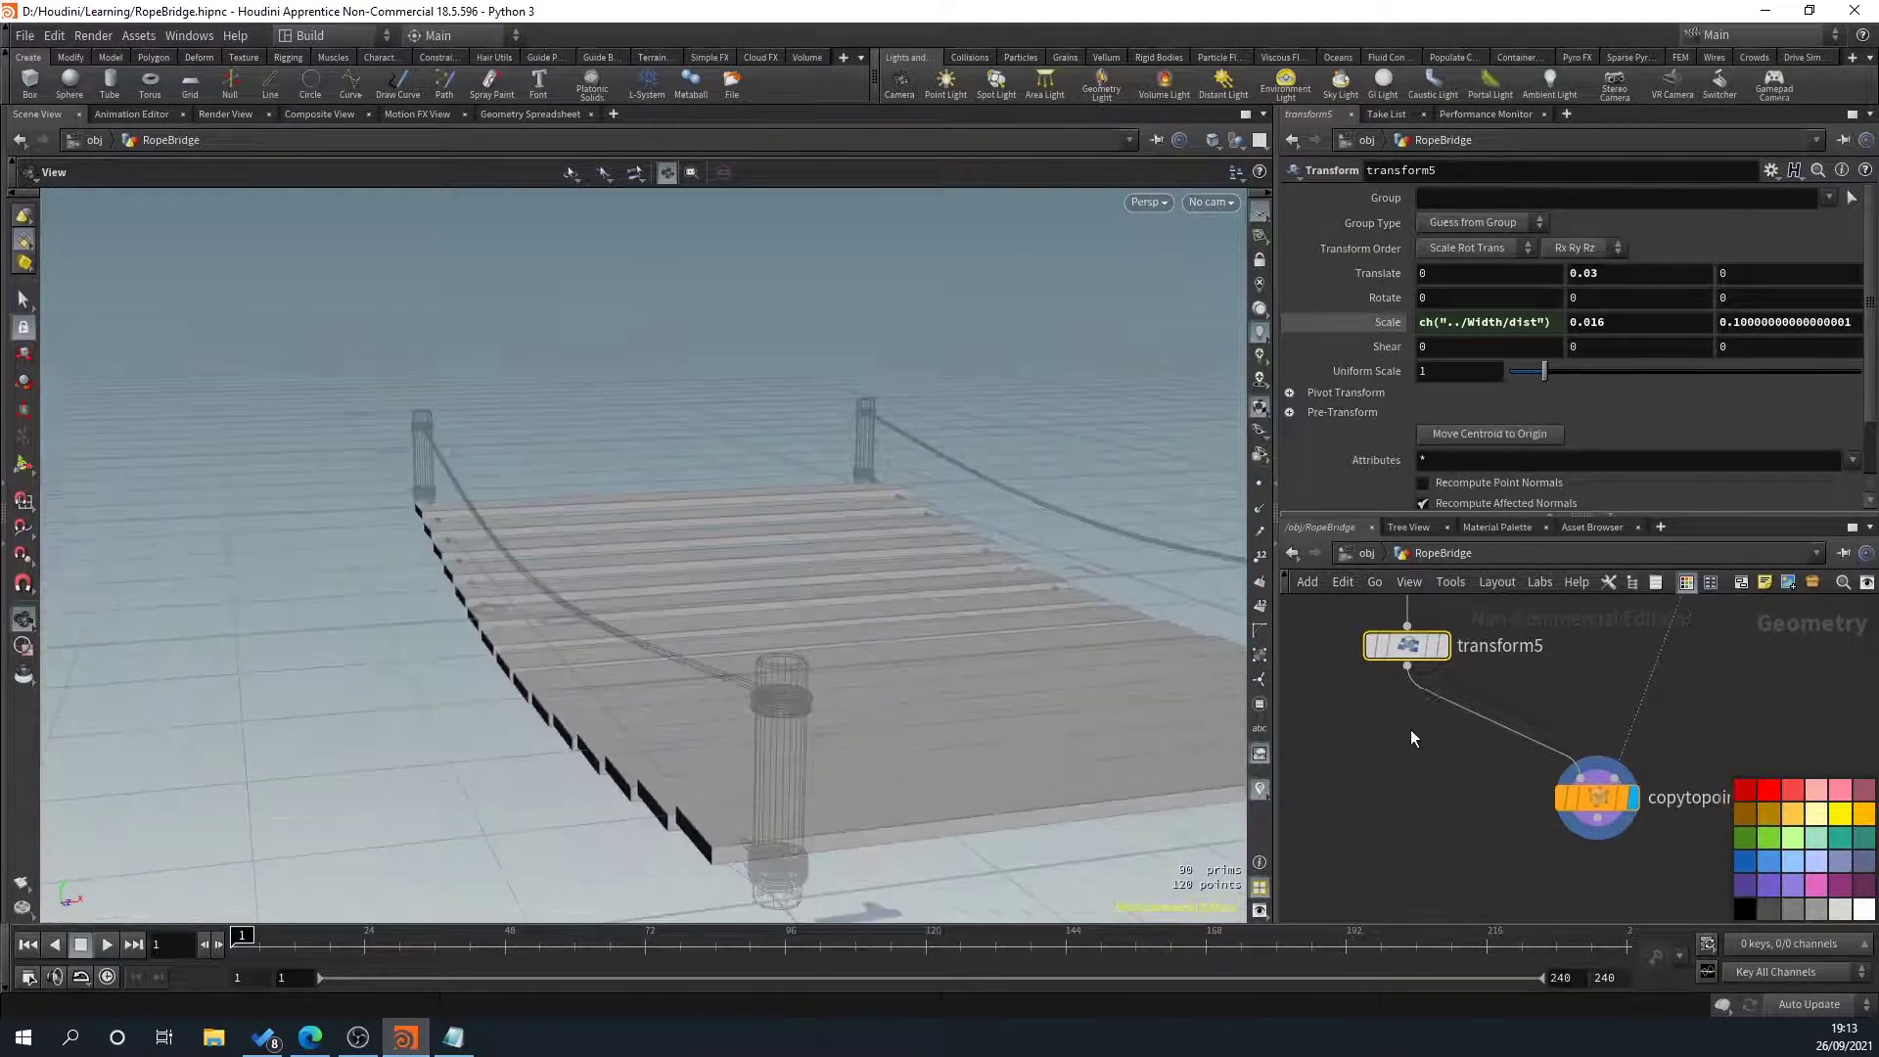
Insert a PolyBevel node between transform5 and copytopoints3, positioned just below transform5
{"action": "middle_click_drag", "start_coordinate": [1411, 731], "coordinate": [1439, 815]}
{"action": "left_click_drag", "start_coordinate": [1435, 751], "coordinate": [1441, 783]}
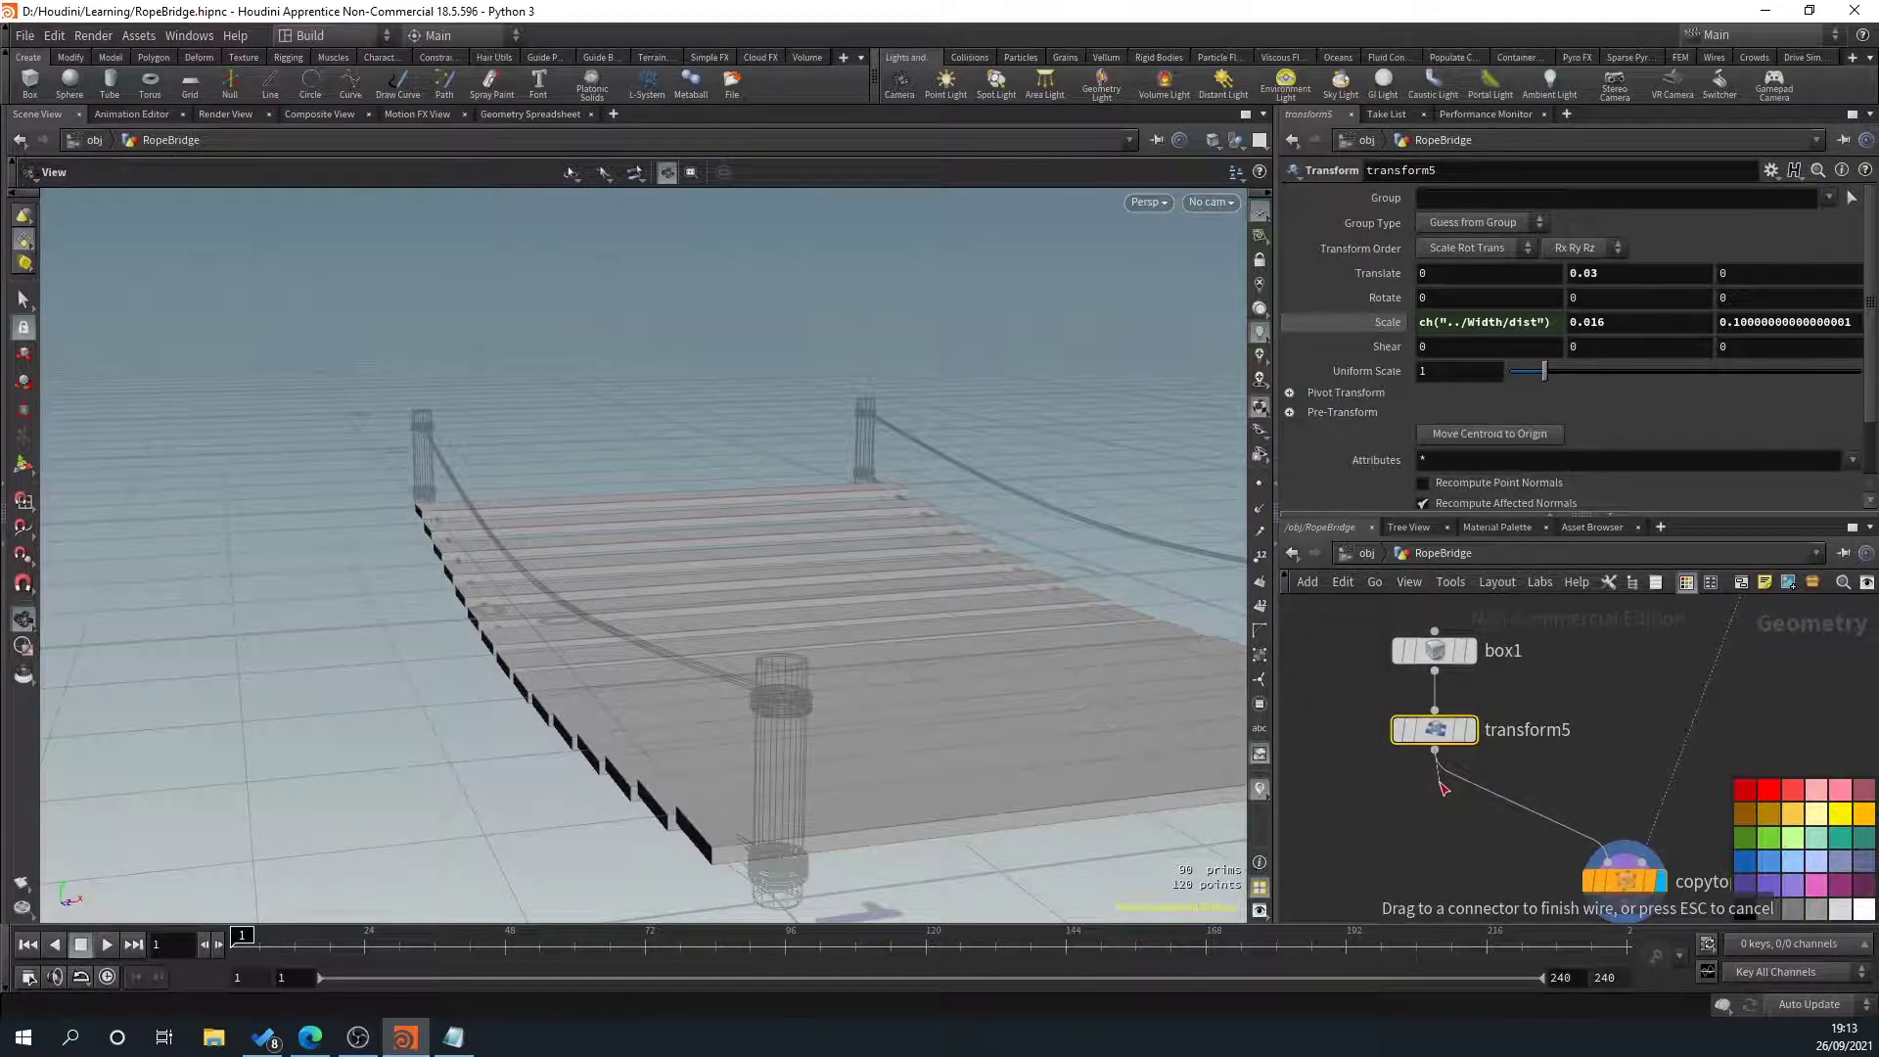
{"action": "left_click", "coordinate": [1442, 786]}
{"action": "type", "text": "po"}
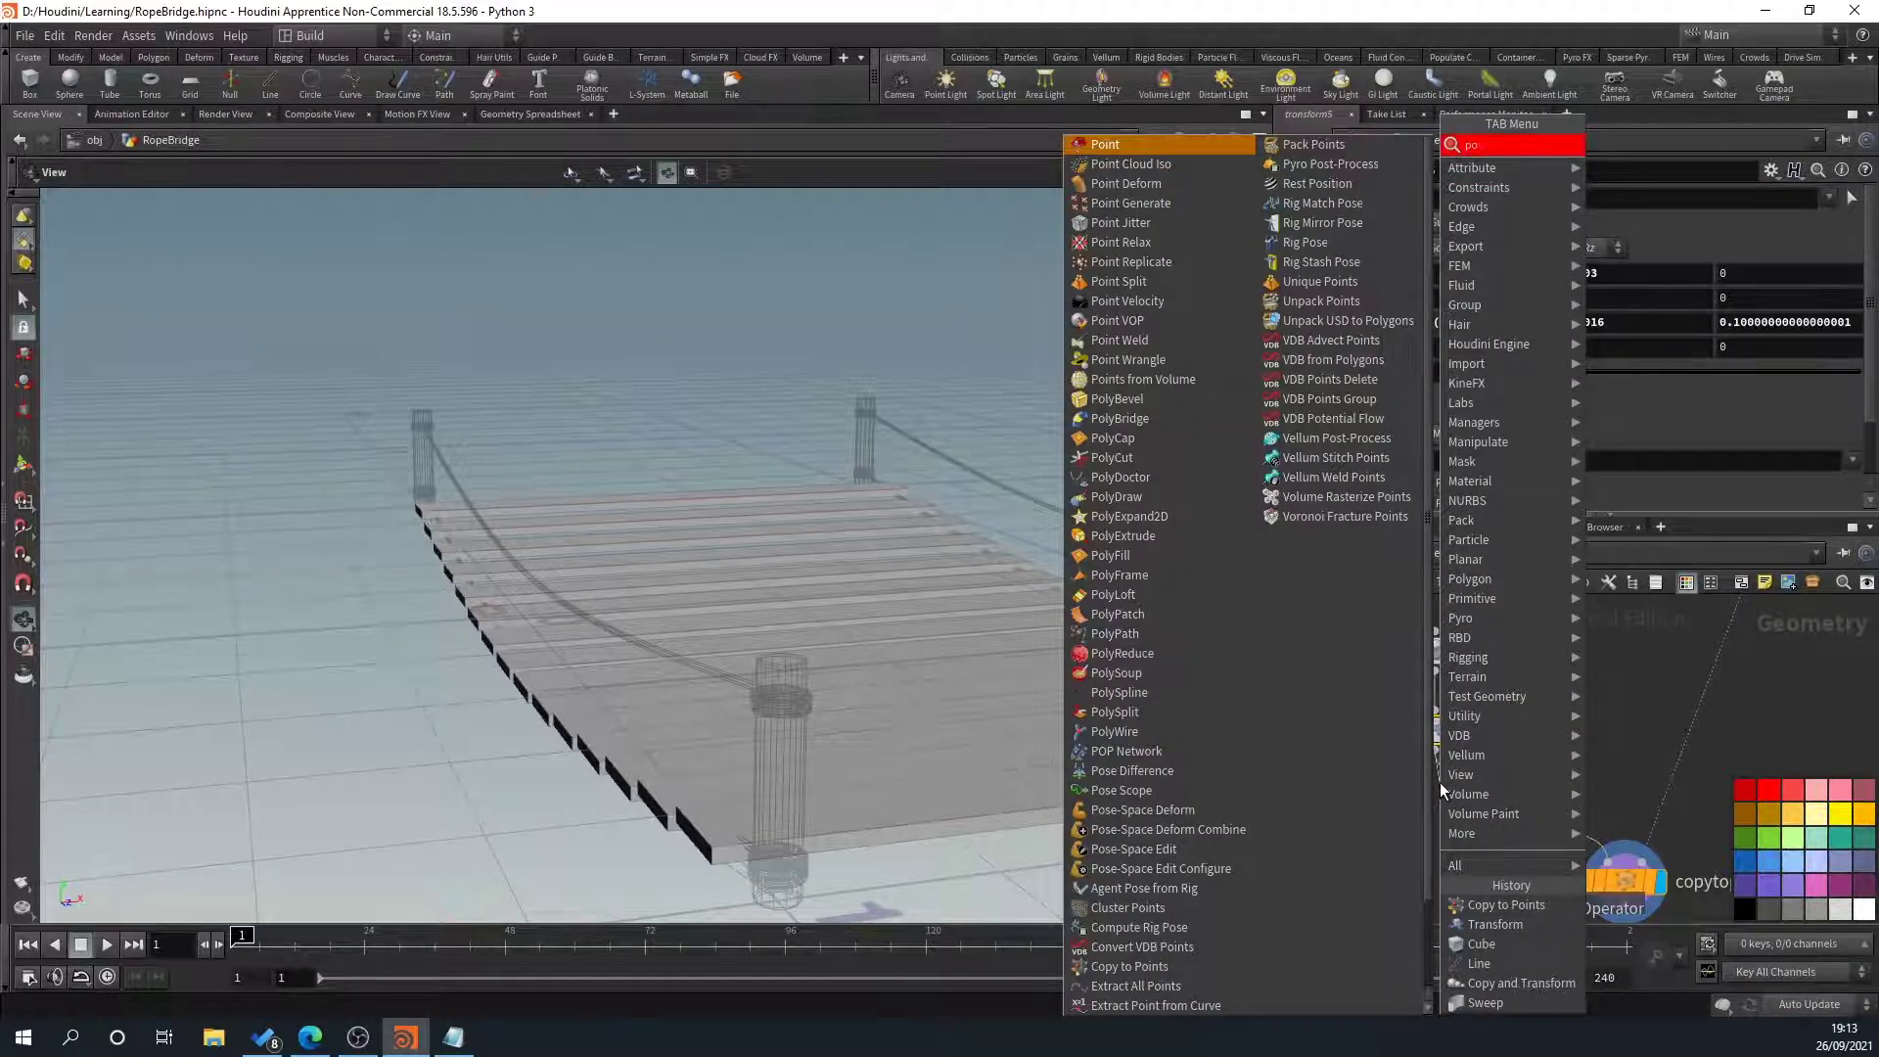
{"action": "type", "text": "lybev"}
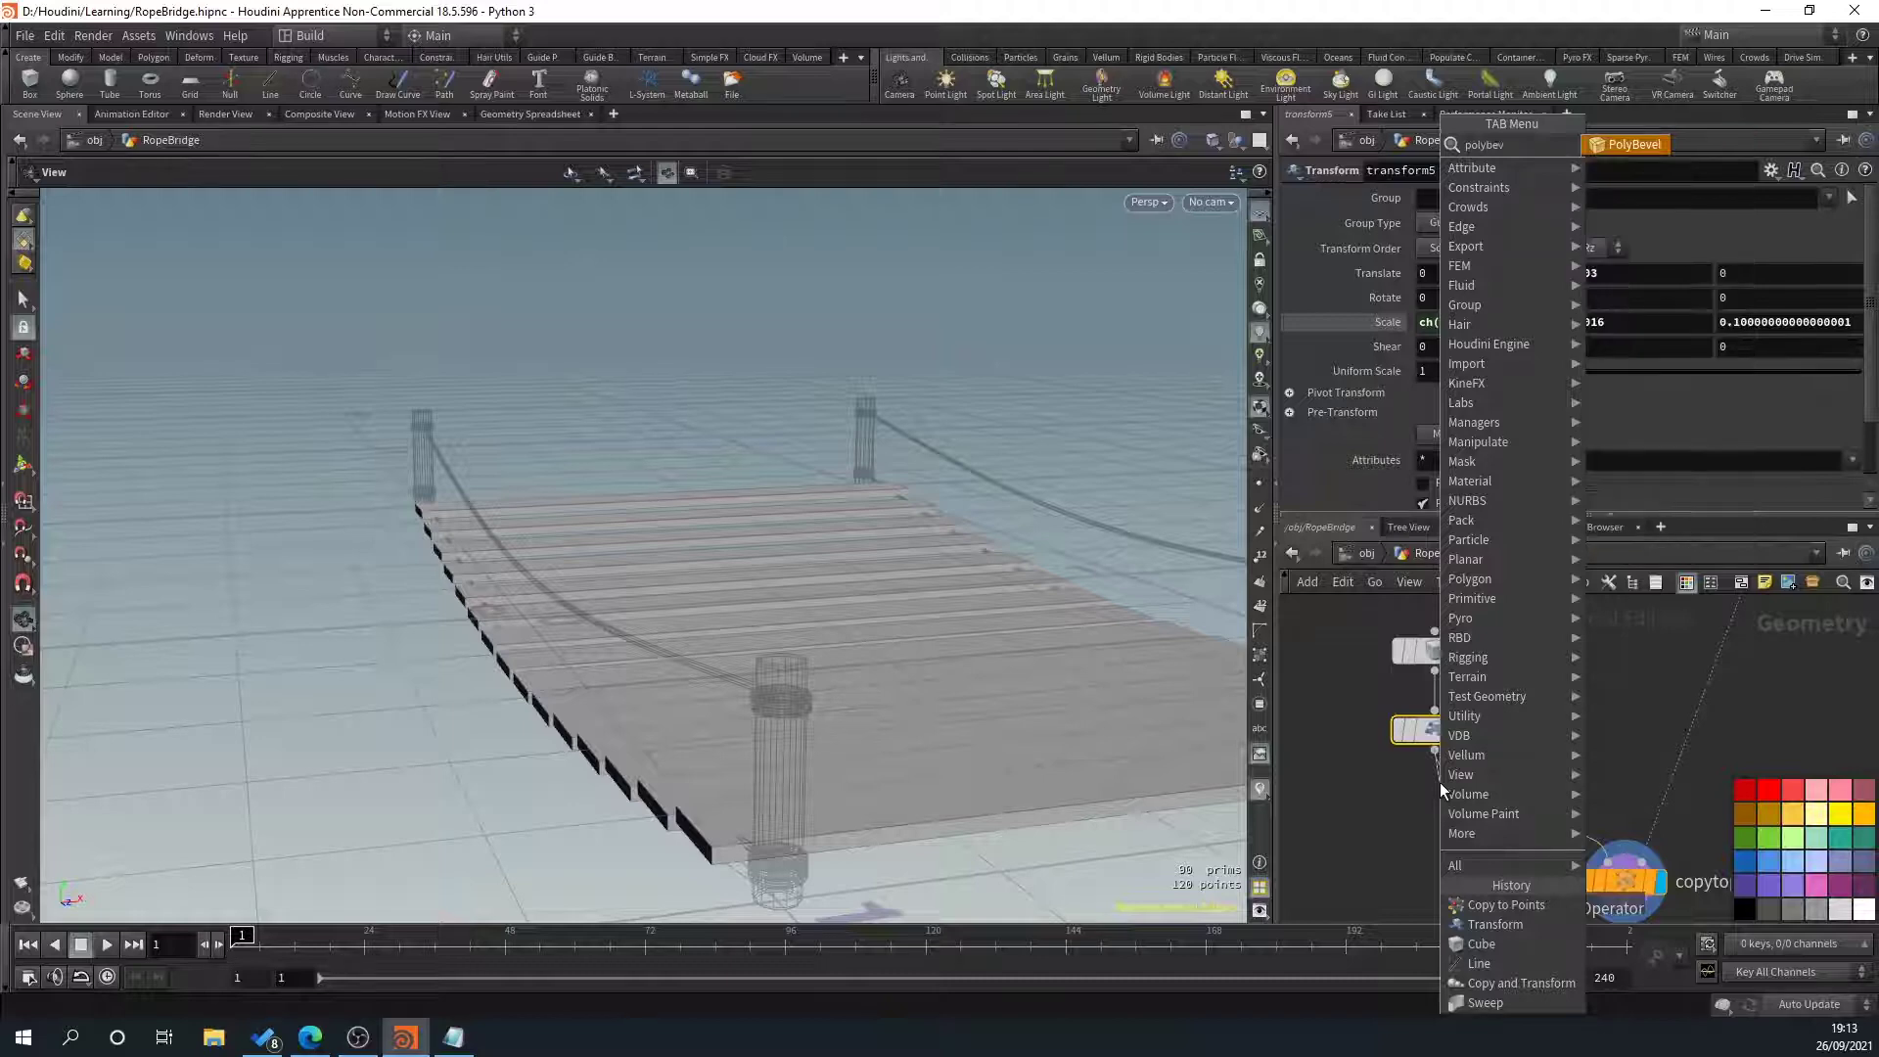
{"action": "key", "text": "Return"}
{"action": "mouse_move", "coordinate": [1461, 814]}
{"action": "left_mouse_down"}
{"action": "mouse_move", "coordinate": [1492, 806]}
{"action": "mouse_move", "coordinate": [1451, 802]}
{"action": "left_mouse_up"}
Try PolyBevel distances of 0.009, 0.001, 0.002 and 0.003 on the plank edges
{"action": "left_click_drag", "start_coordinate": [947, 683], "coordinate": [959, 773], "text": "alt"}
{"action": "left_click_drag", "start_coordinate": [1505, 280], "coordinate": [1505, 279]}
{"action": "left_click_drag", "start_coordinate": [994, 813], "coordinate": [872, 822]}
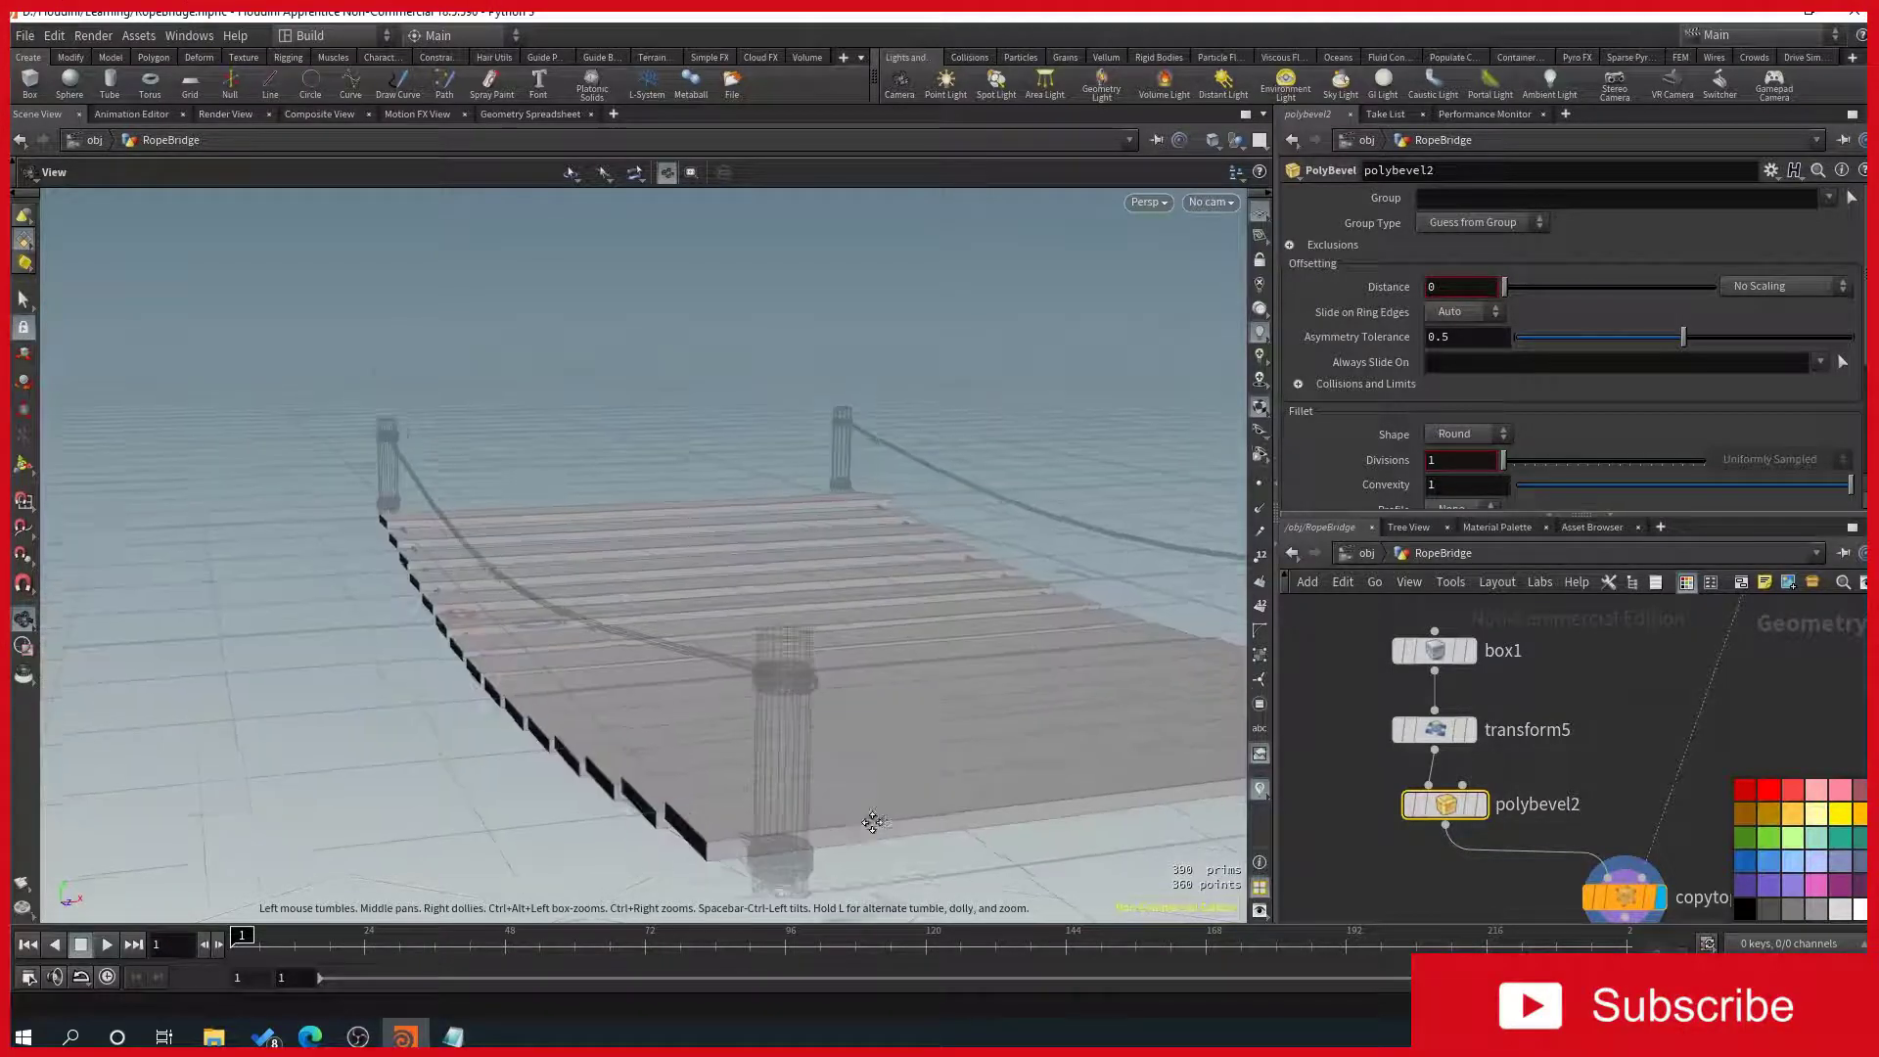
{"action": "middle_click_drag", "start_coordinate": [872, 822], "coordinate": [868, 705]}
{"action": "scroll", "coordinate": [868, 705], "scroll_direction": "up", "scroll_amount": 2}
{"action": "left_click_drag", "start_coordinate": [529, 697], "coordinate": [671, 701]}
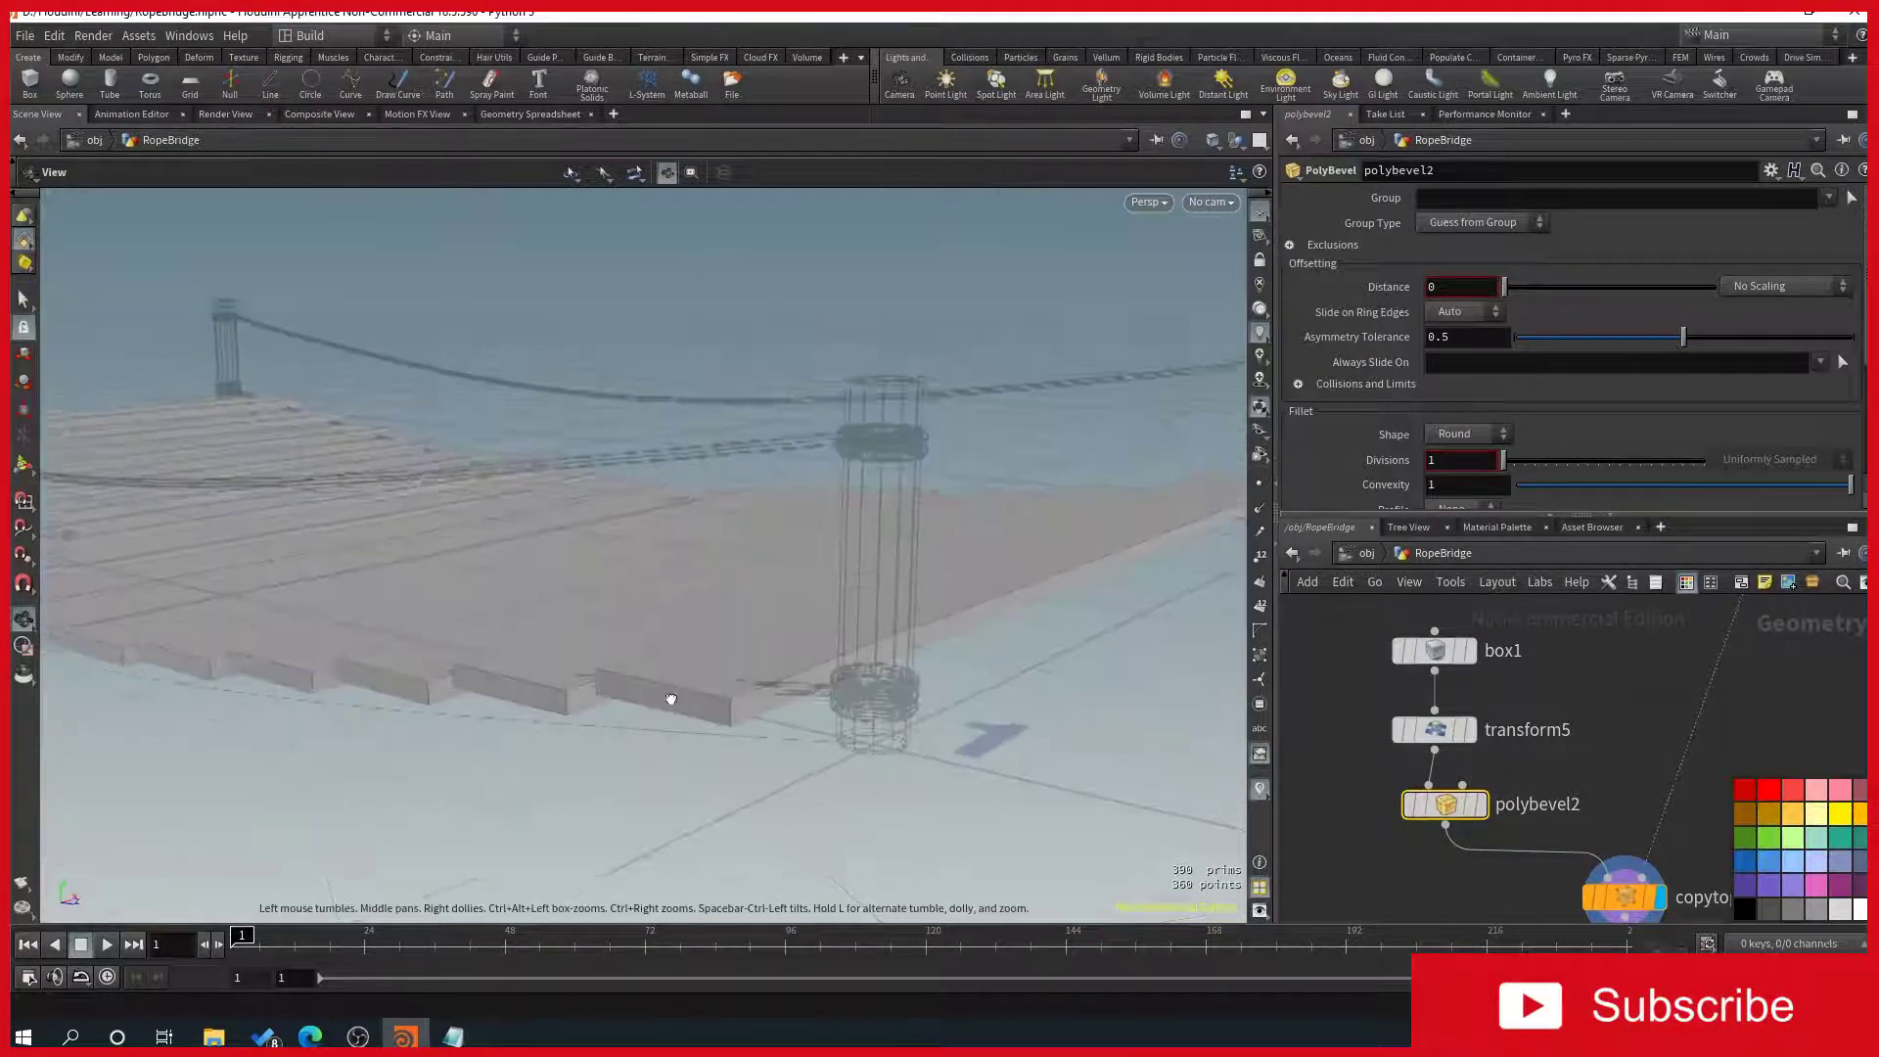
{"action": "scroll", "coordinate": [676, 700], "scroll_direction": "up", "scroll_amount": 3}
{"action": "left_click_drag", "start_coordinate": [1505, 287], "coordinate": [1507, 287]}
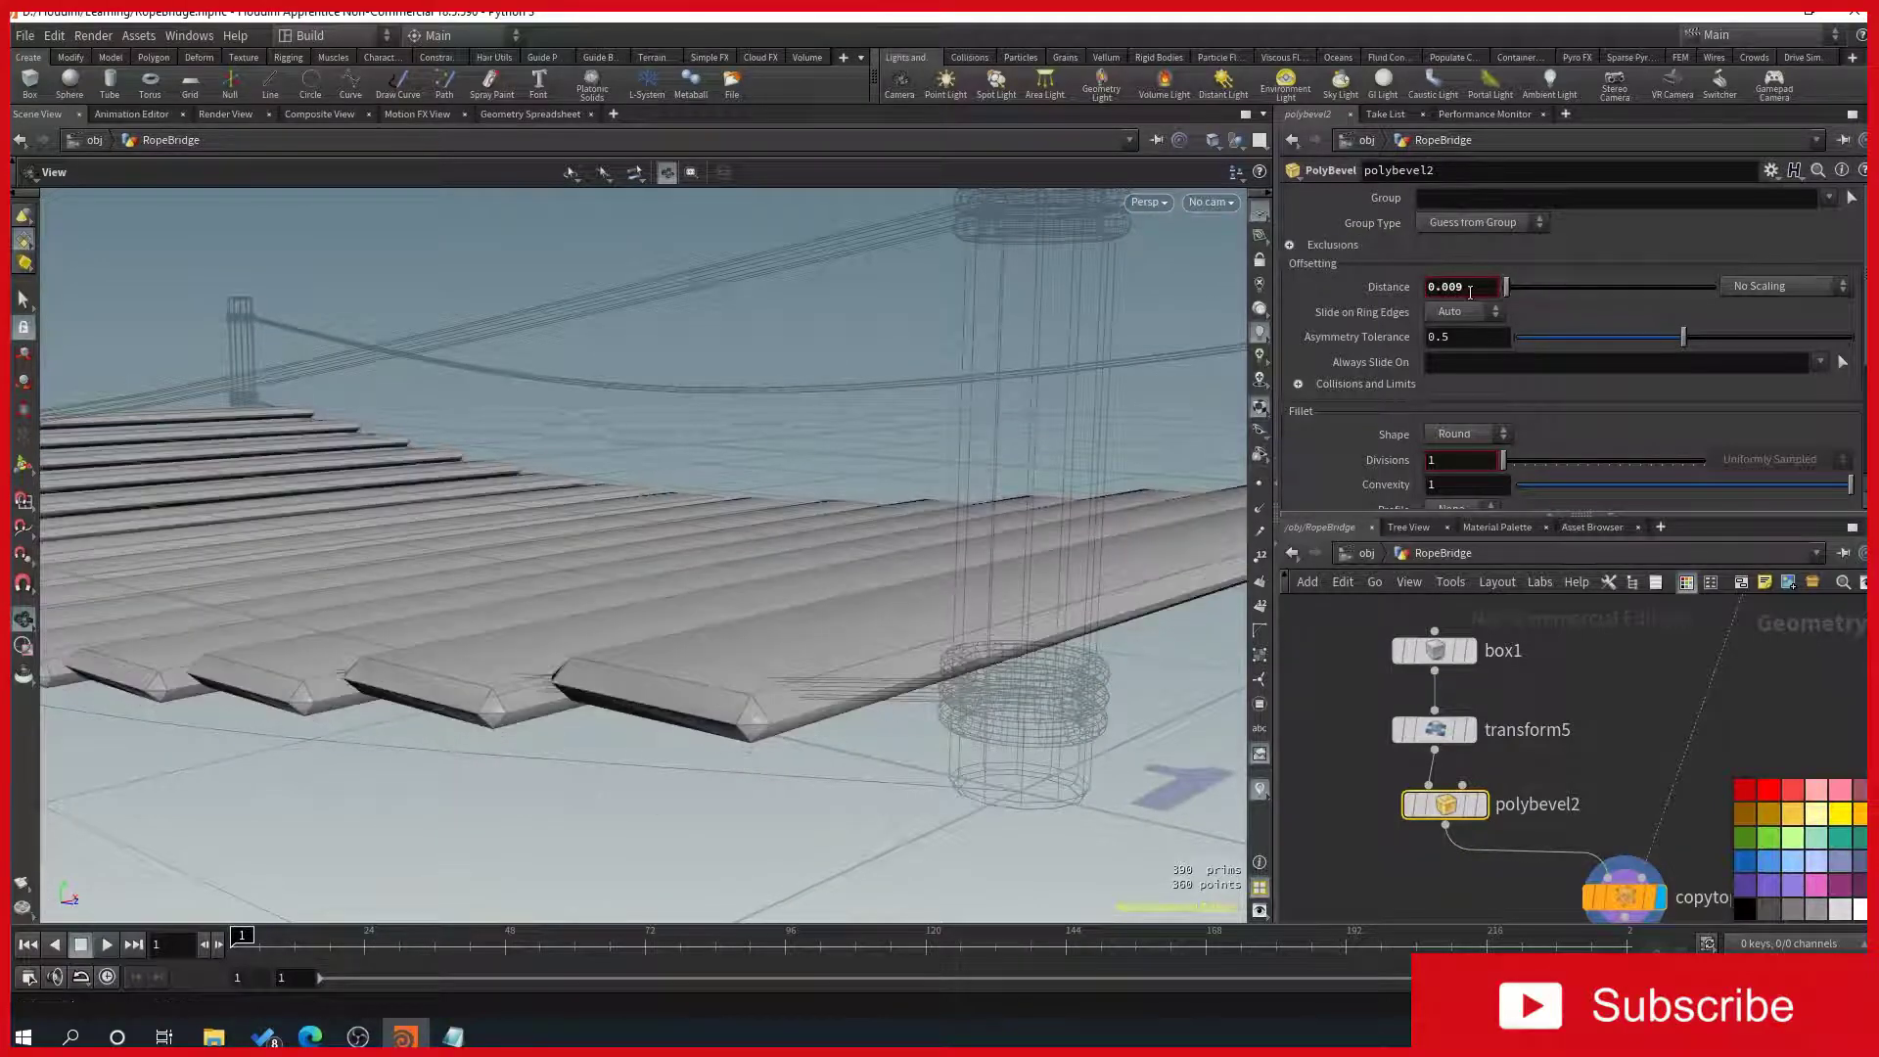
{"action": "key", "text": "BackSpace"}
{"action": "type", "text": "1"}
{"action": "key", "text": "Return"}
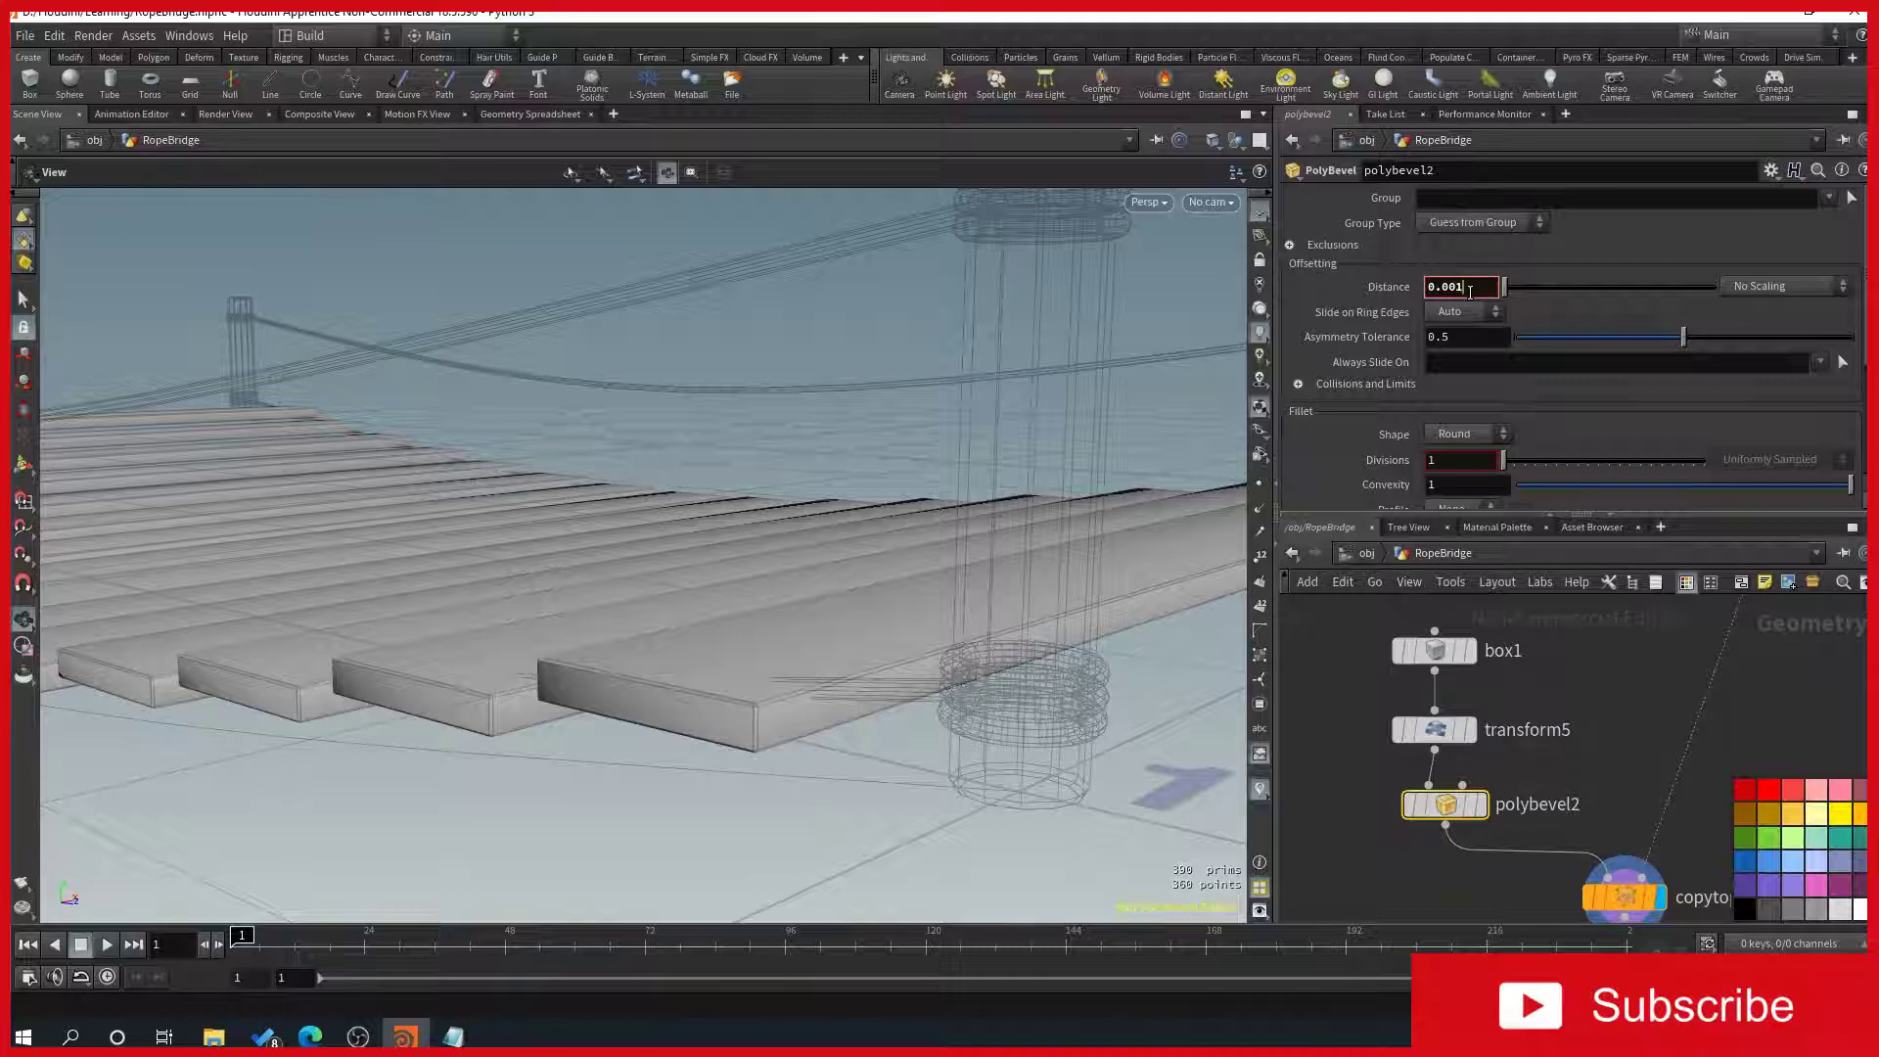
{"action": "key", "text": "BackSpace"}
{"action": "type", "text": "2"}
{"action": "key", "text": "Return"}
{"action": "type", "text": "3"}
{"action": "key", "text": "Return"}
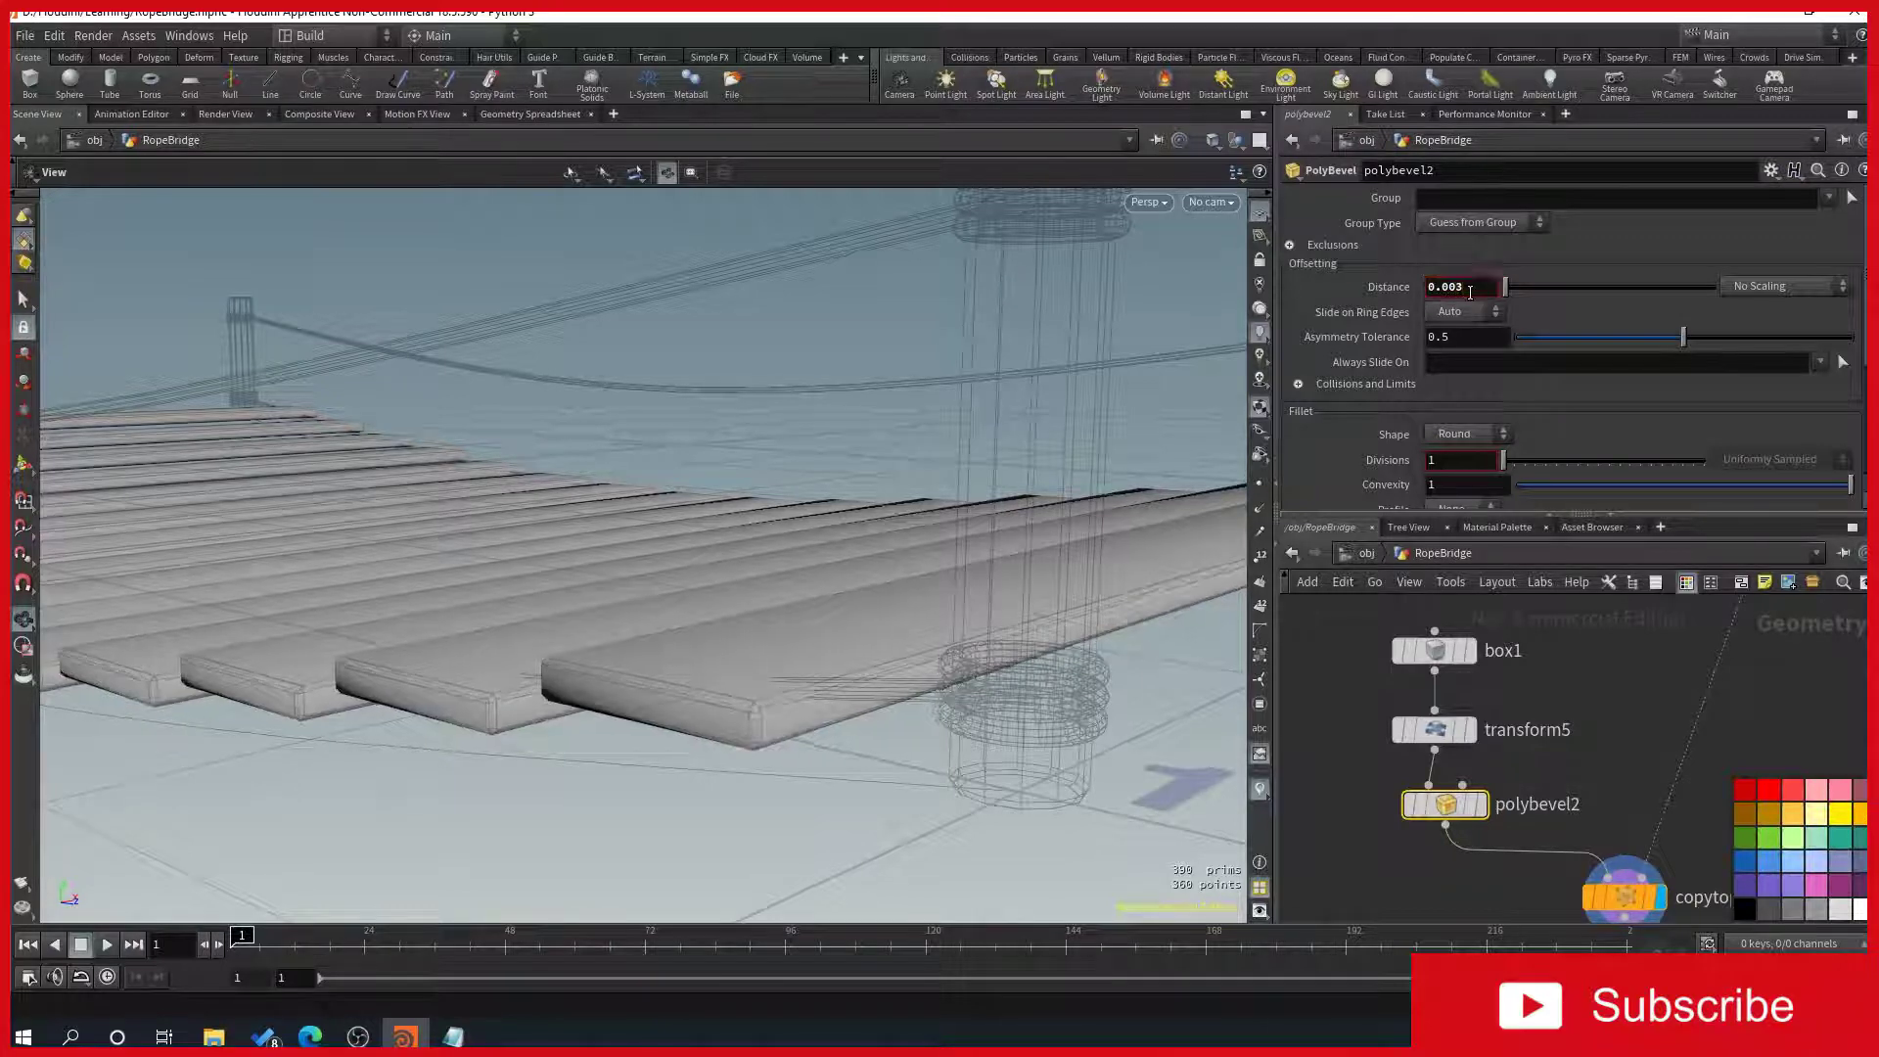
Set the planks' PolyBevel distance to 0.004
{"action": "key", "text": "BackSpace"}
{"action": "type", "text": "4"}
{"action": "key", "text": "Return"}
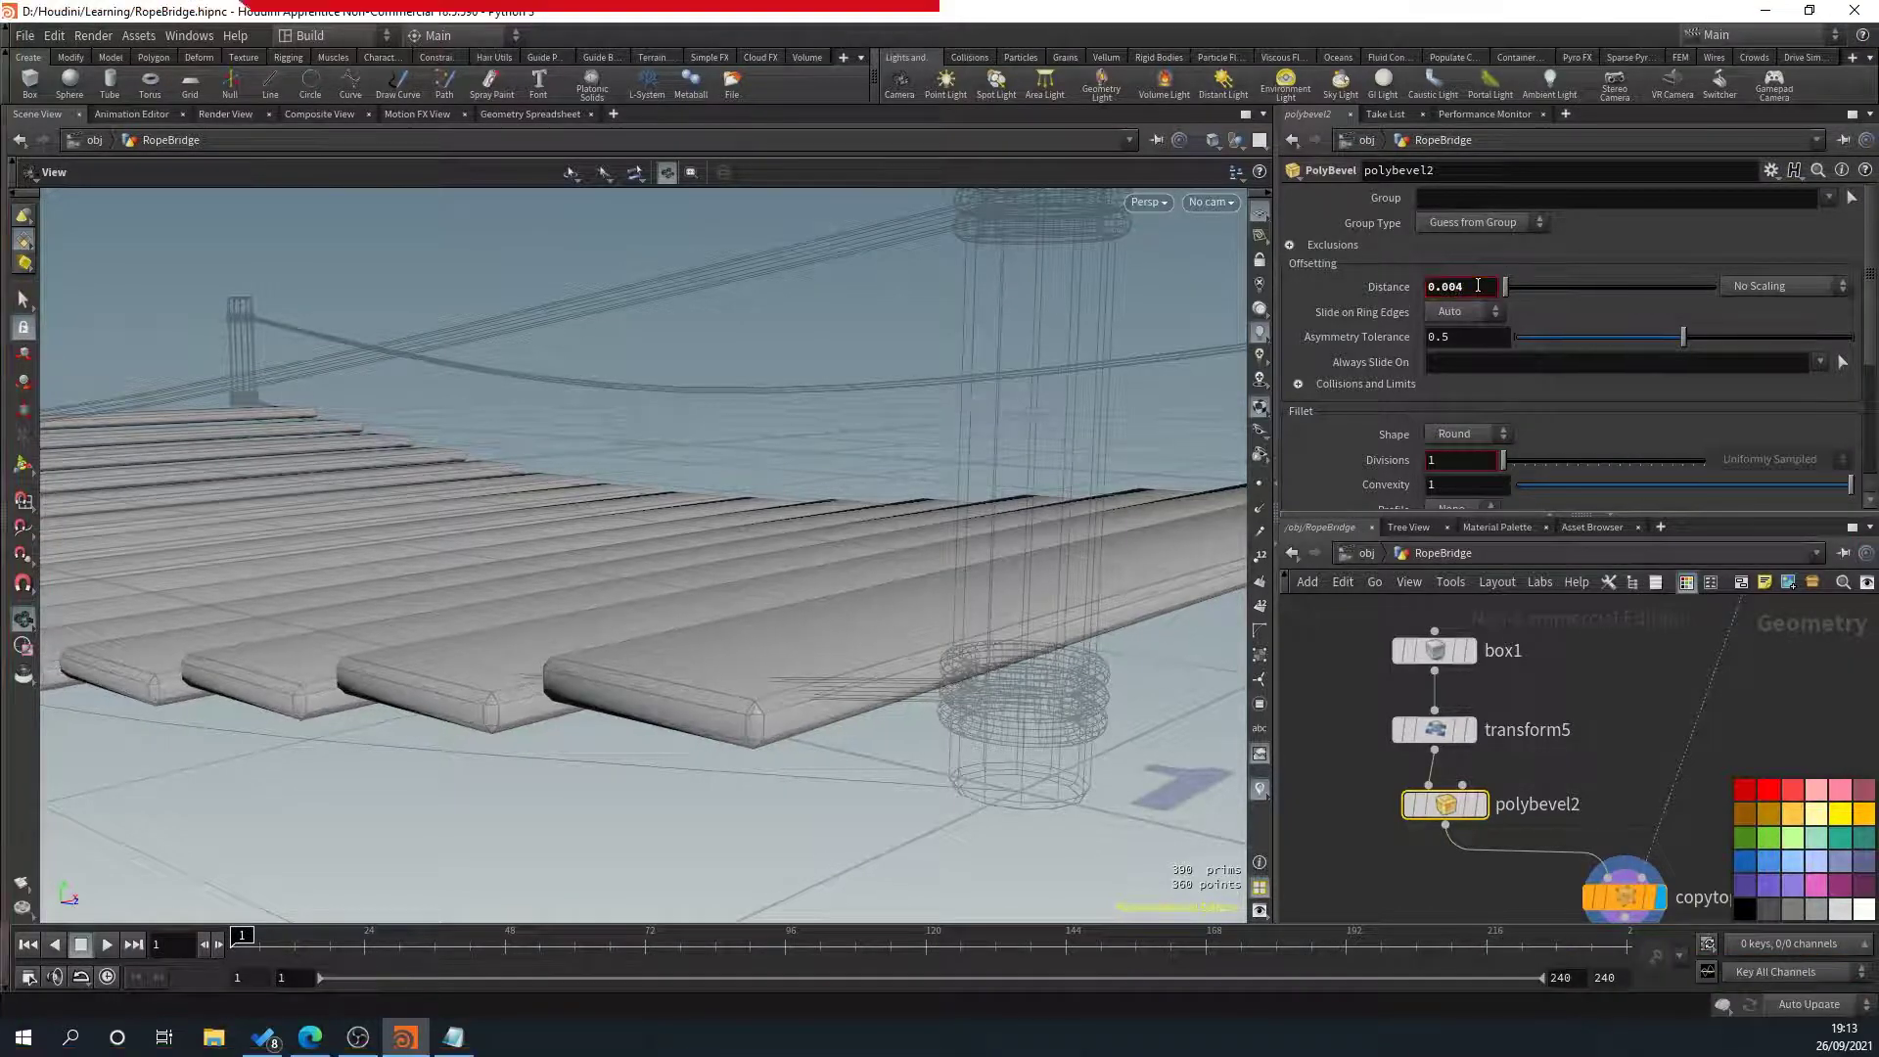
{"action": "left_click_drag", "start_coordinate": [520, 528], "coordinate": [329, 752]}
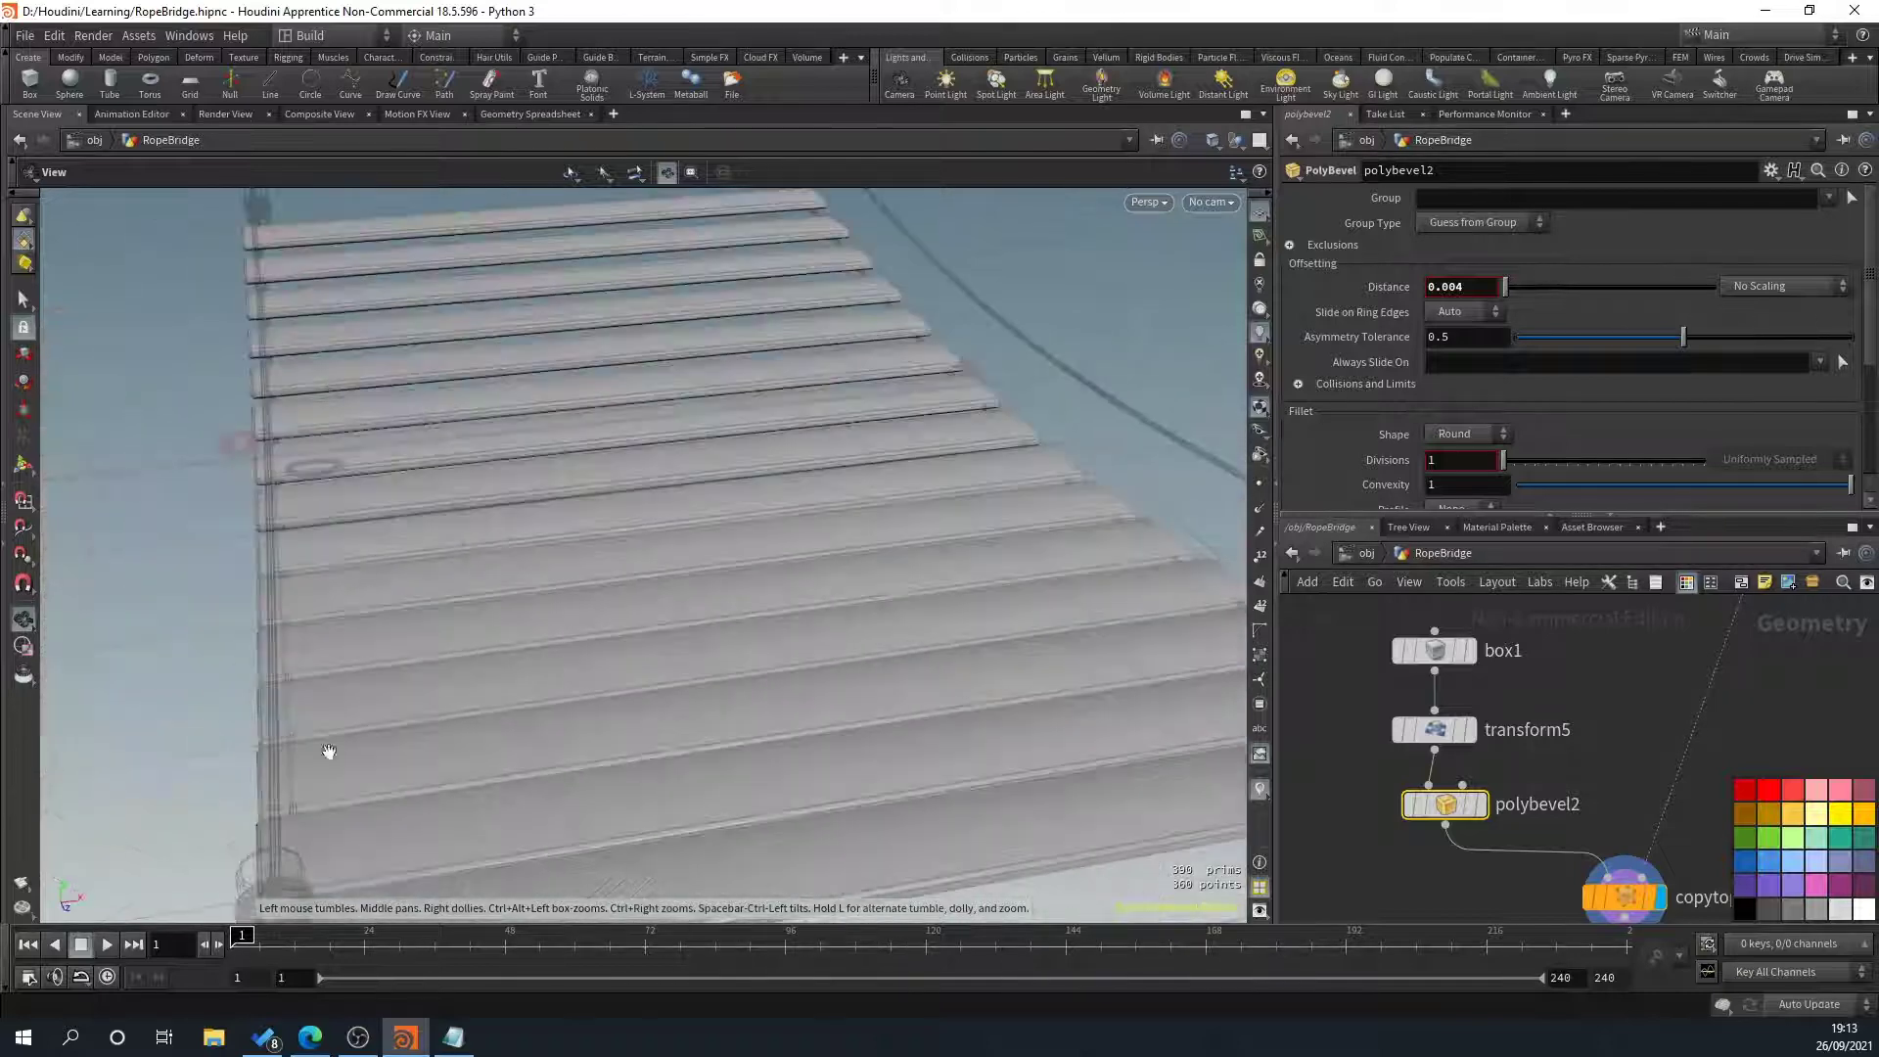
{"action": "scroll", "coordinate": [1486, 794], "scroll_direction": "down", "scroll_amount": 5}
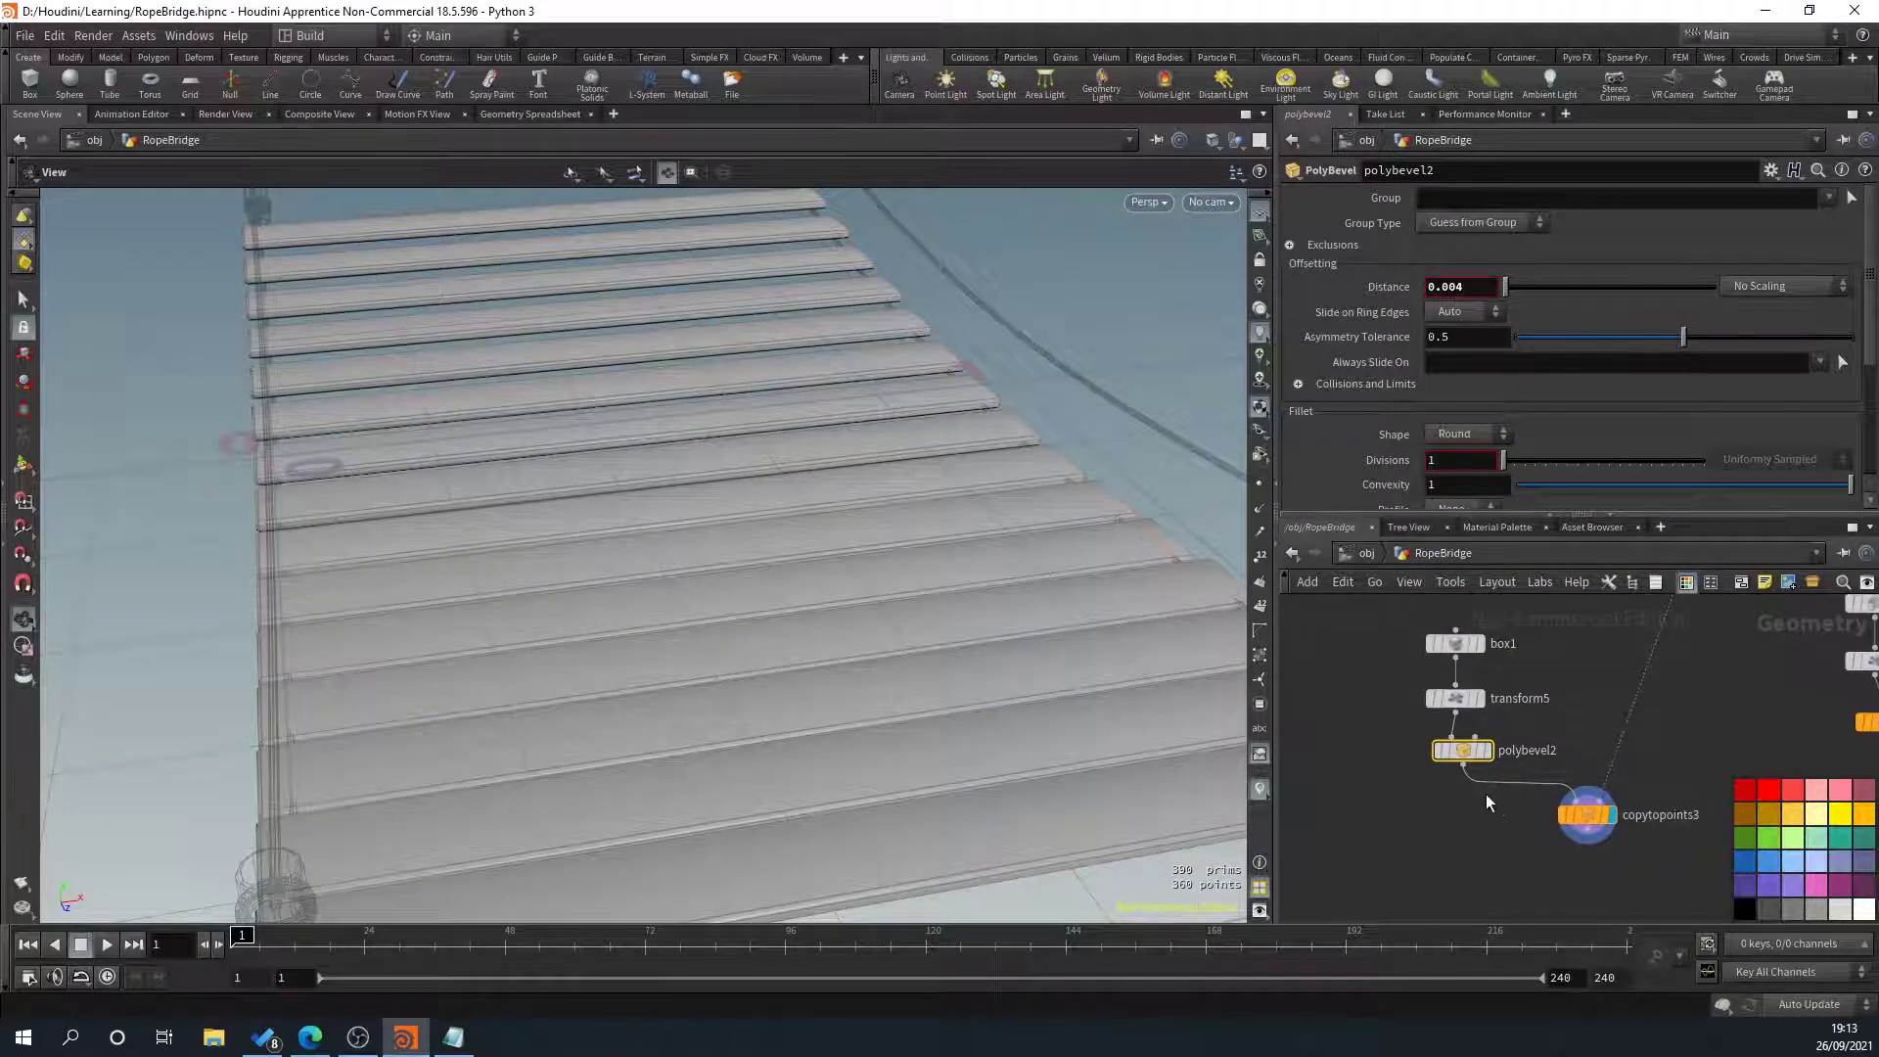
Move the box1, transform5 and polybevel2 nodes up and insert a Merge node between polybevel2 and copytopoints3
{"action": "scroll", "coordinate": [1533, 885], "scroll_direction": "down", "scroll_amount": 3}
{"action": "left_click_drag", "start_coordinate": [1428, 708], "coordinate": [1376, 649]}
{"action": "key", "text": "Tab"}
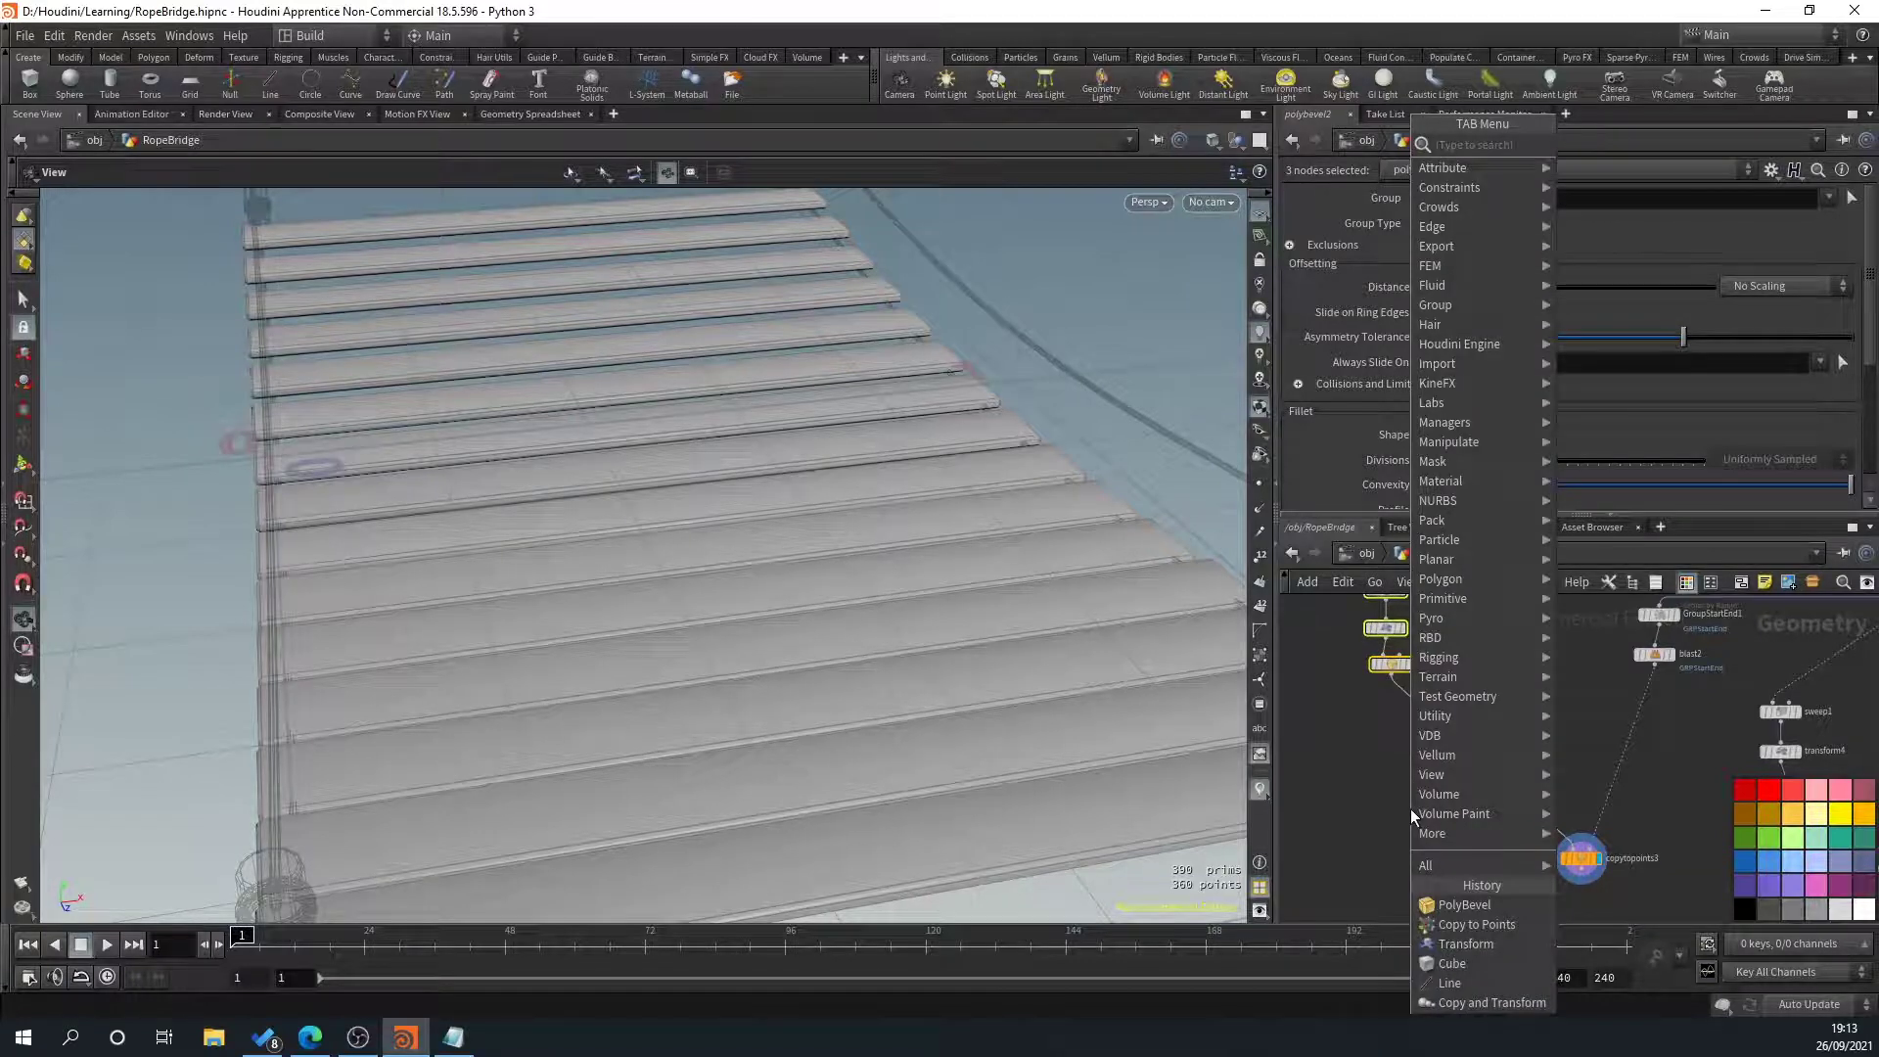
{"action": "type", "text": "merge"}
{"action": "key", "text": "Return"}
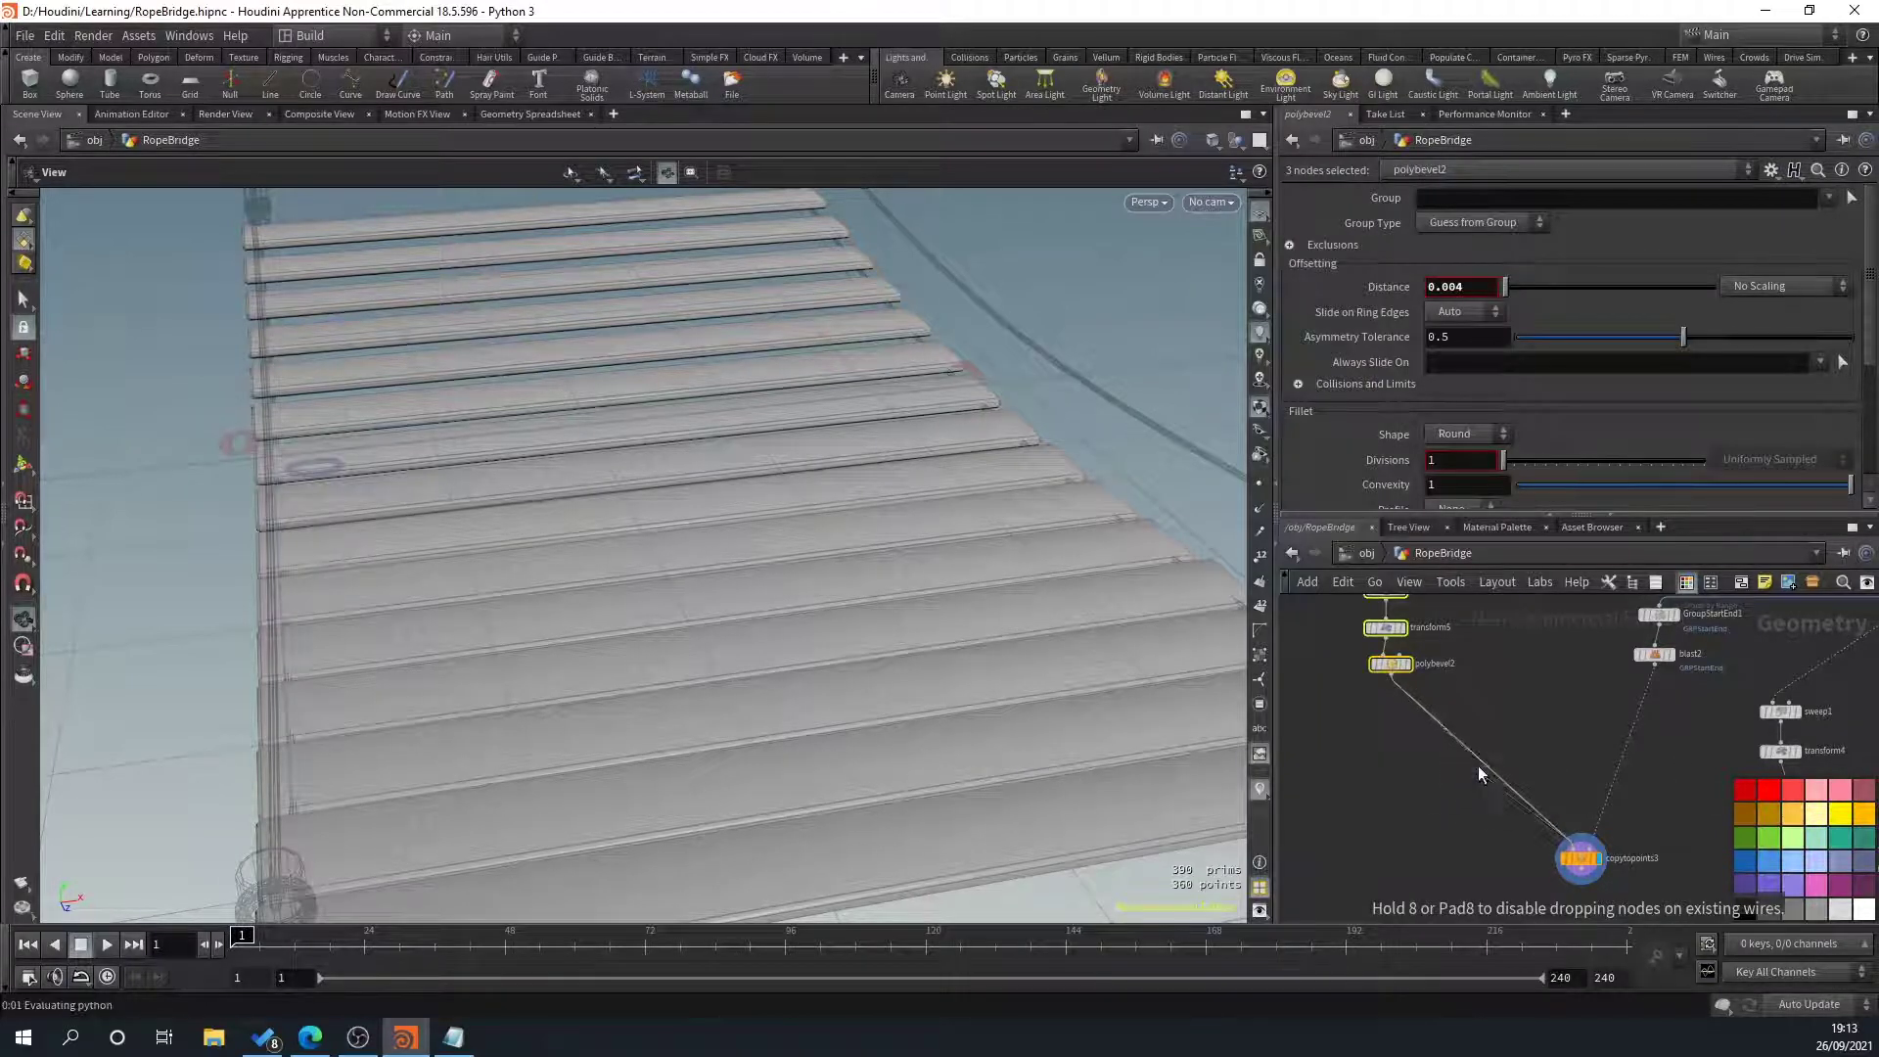
{"action": "left_click", "coordinate": [1480, 775]}
{"action": "middle_click_drag", "start_coordinate": [1458, 685], "coordinate": [1522, 785]}
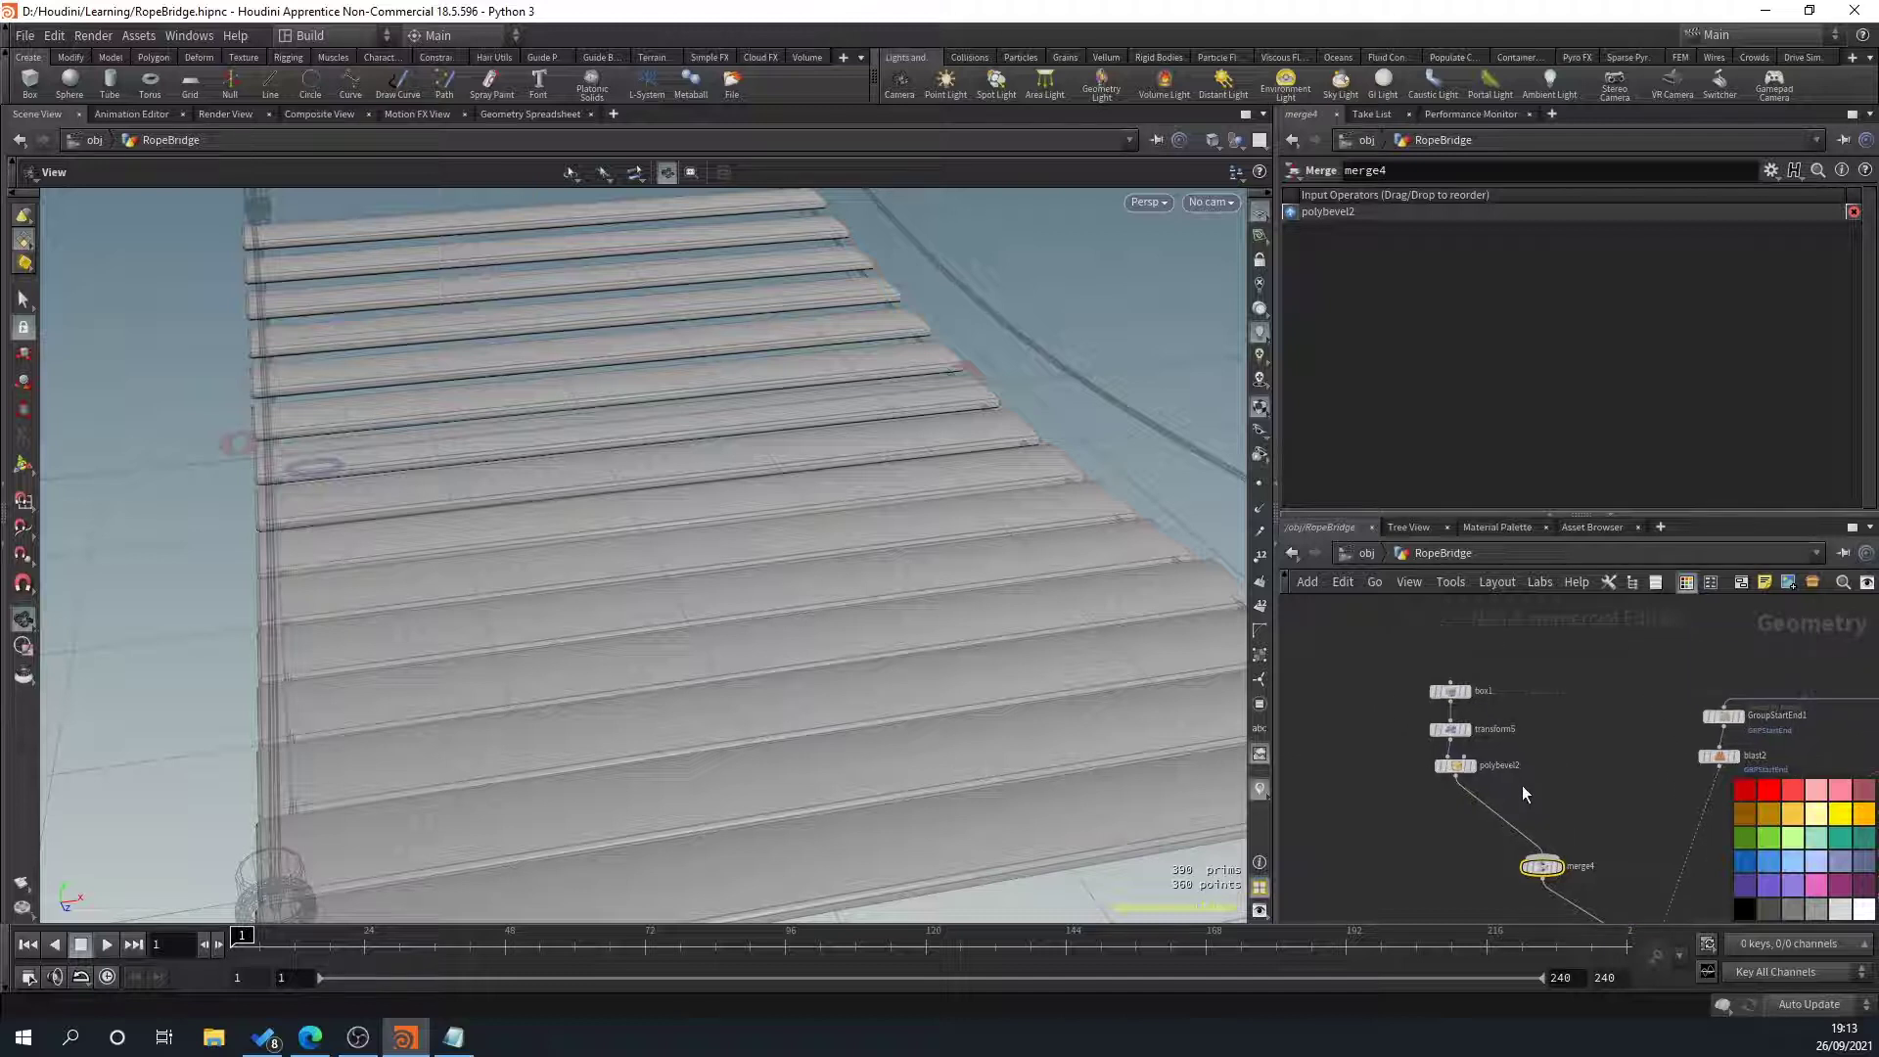
Duplicate the box1 and transform5 nodes and place the copies beside the originals
{"action": "left_click_drag", "start_coordinate": [1523, 785], "coordinate": [1370, 726]}
{"action": "left_click", "coordinate": [1464, 726]}
{"action": "scroll", "coordinate": [1464, 726], "scroll_direction": "up", "scroll_amount": 2}
{"action": "middle_click_drag", "start_coordinate": [1464, 726], "coordinate": [1547, 734]}
{"action": "scroll", "coordinate": [1504, 706], "scroll_direction": "up", "scroll_amount": 2}
{"action": "left_click_drag", "start_coordinate": [1331, 642], "coordinate": [1422, 749]}
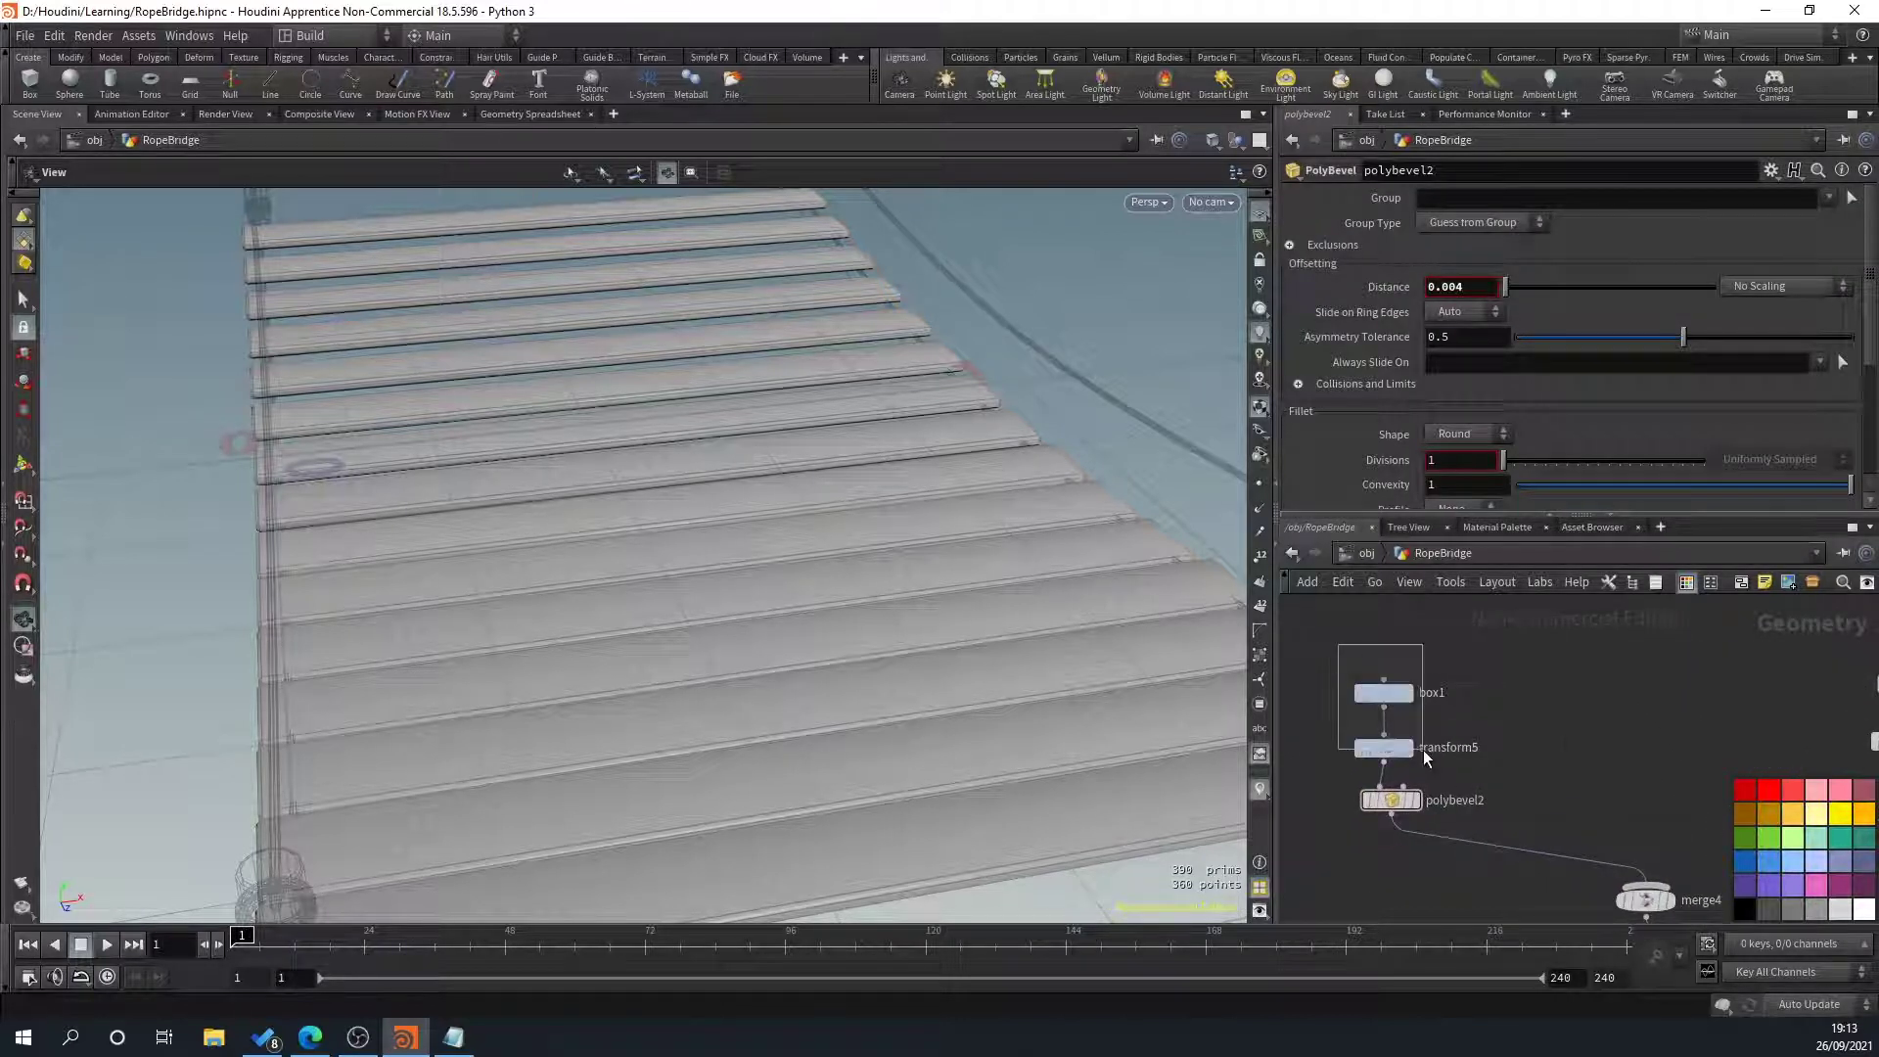
{"action": "key", "text": "ctrl+c"}
{"action": "key", "text": "ctrl+v"}
{"action": "left_click_drag", "start_coordinate": [1581, 733], "coordinate": [1570, 765]}
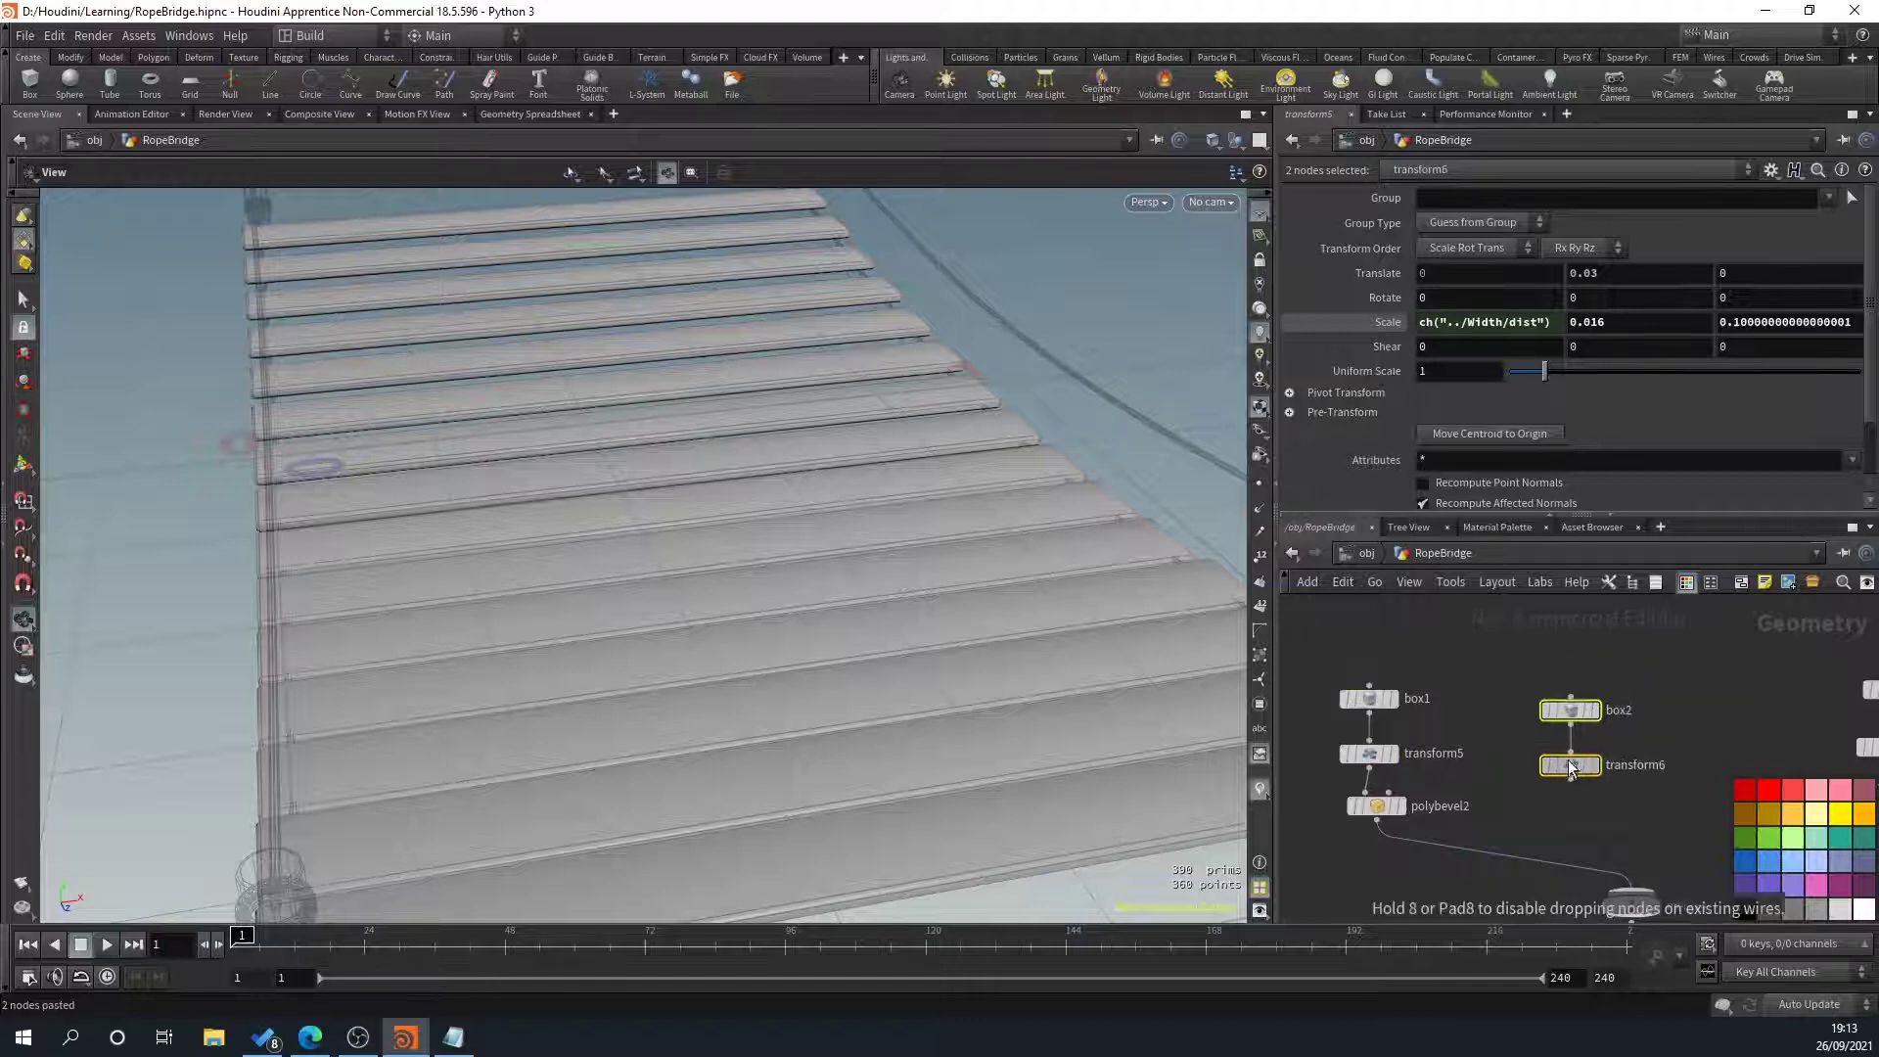
Connect only transform6's output to merge4, undoing the mistaken connection first
{"action": "middle_click_drag", "start_coordinate": [1599, 842], "coordinate": [1587, 788]}
{"action": "left_click_drag", "start_coordinate": [1560, 724], "coordinate": [1619, 834]}
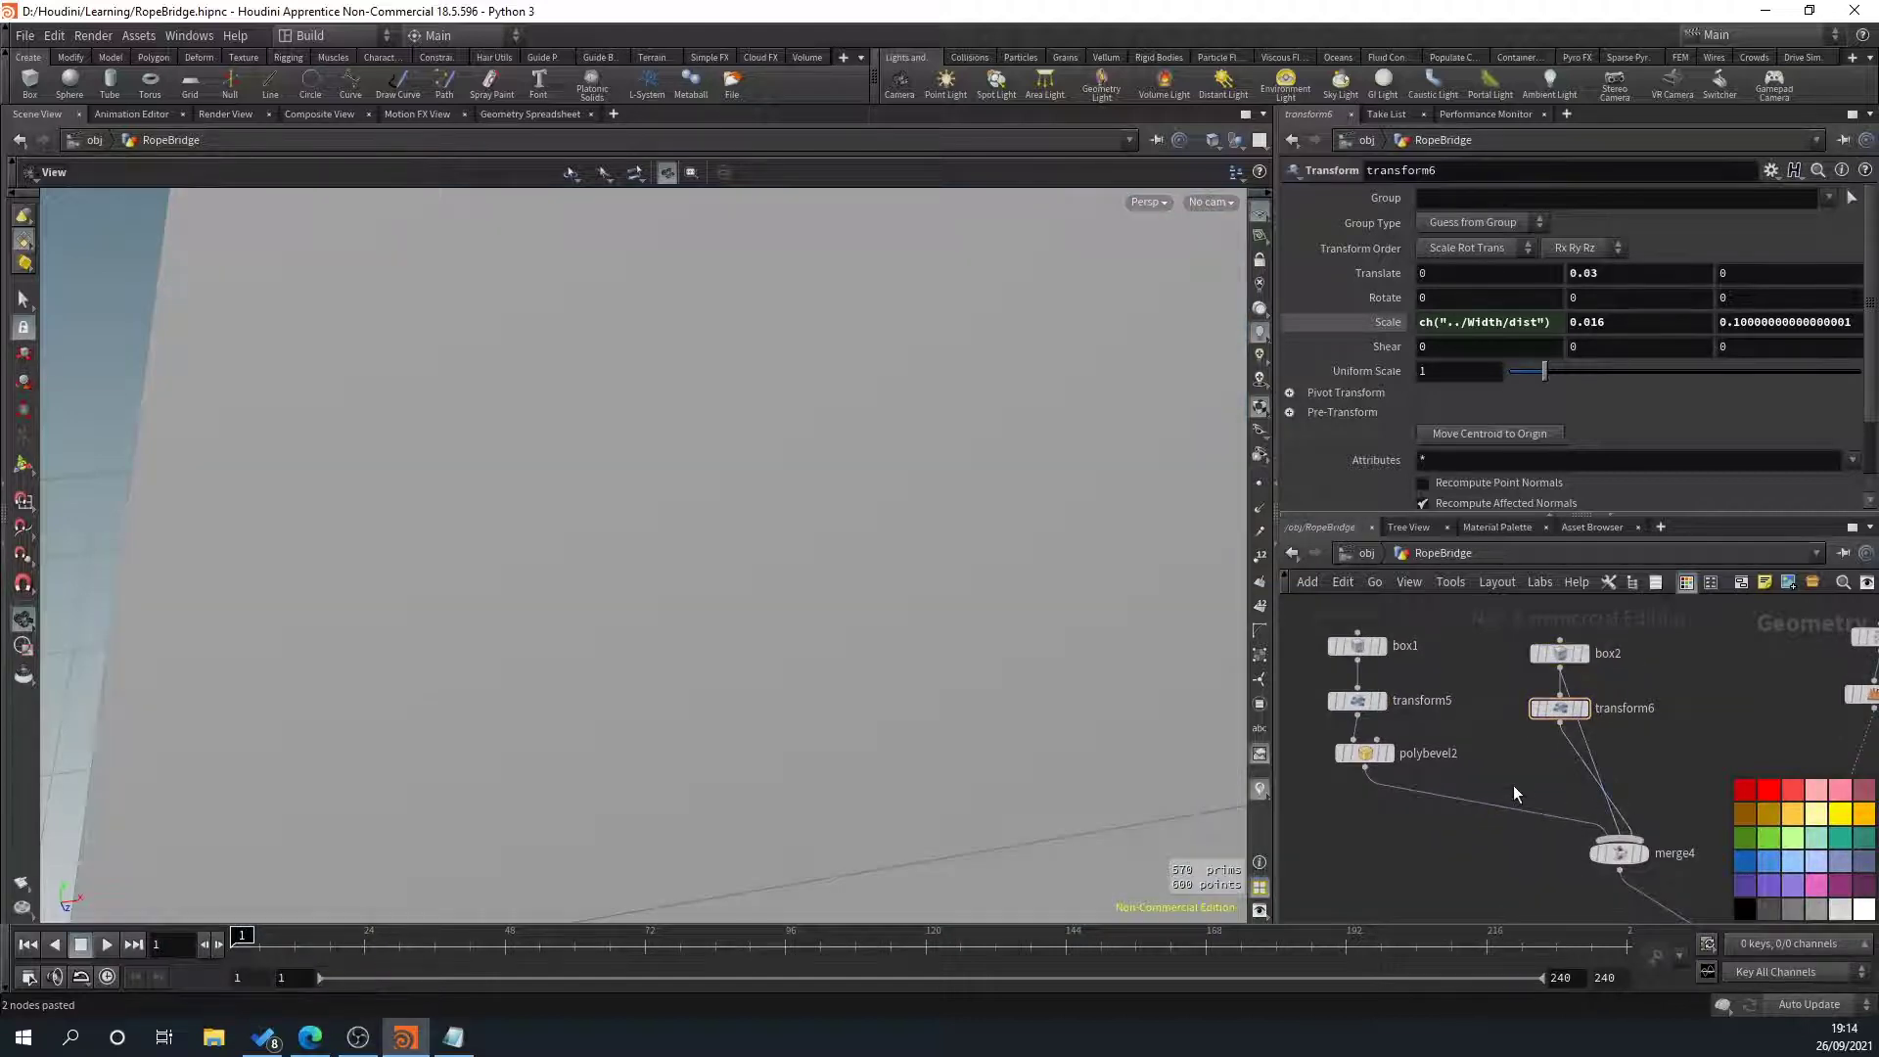
{"action": "key", "text": "ctrl+z"}
{"action": "left_click", "coordinate": [1534, 771]}
{"action": "left_click_drag", "start_coordinate": [1560, 725], "coordinate": [1621, 835]}
{"action": "middle_click_drag", "start_coordinate": [1644, 814], "coordinate": [1567, 834]}
Delete the width expression channel from transform6's X scale
{"action": "left_click", "coordinate": [1591, 741]}
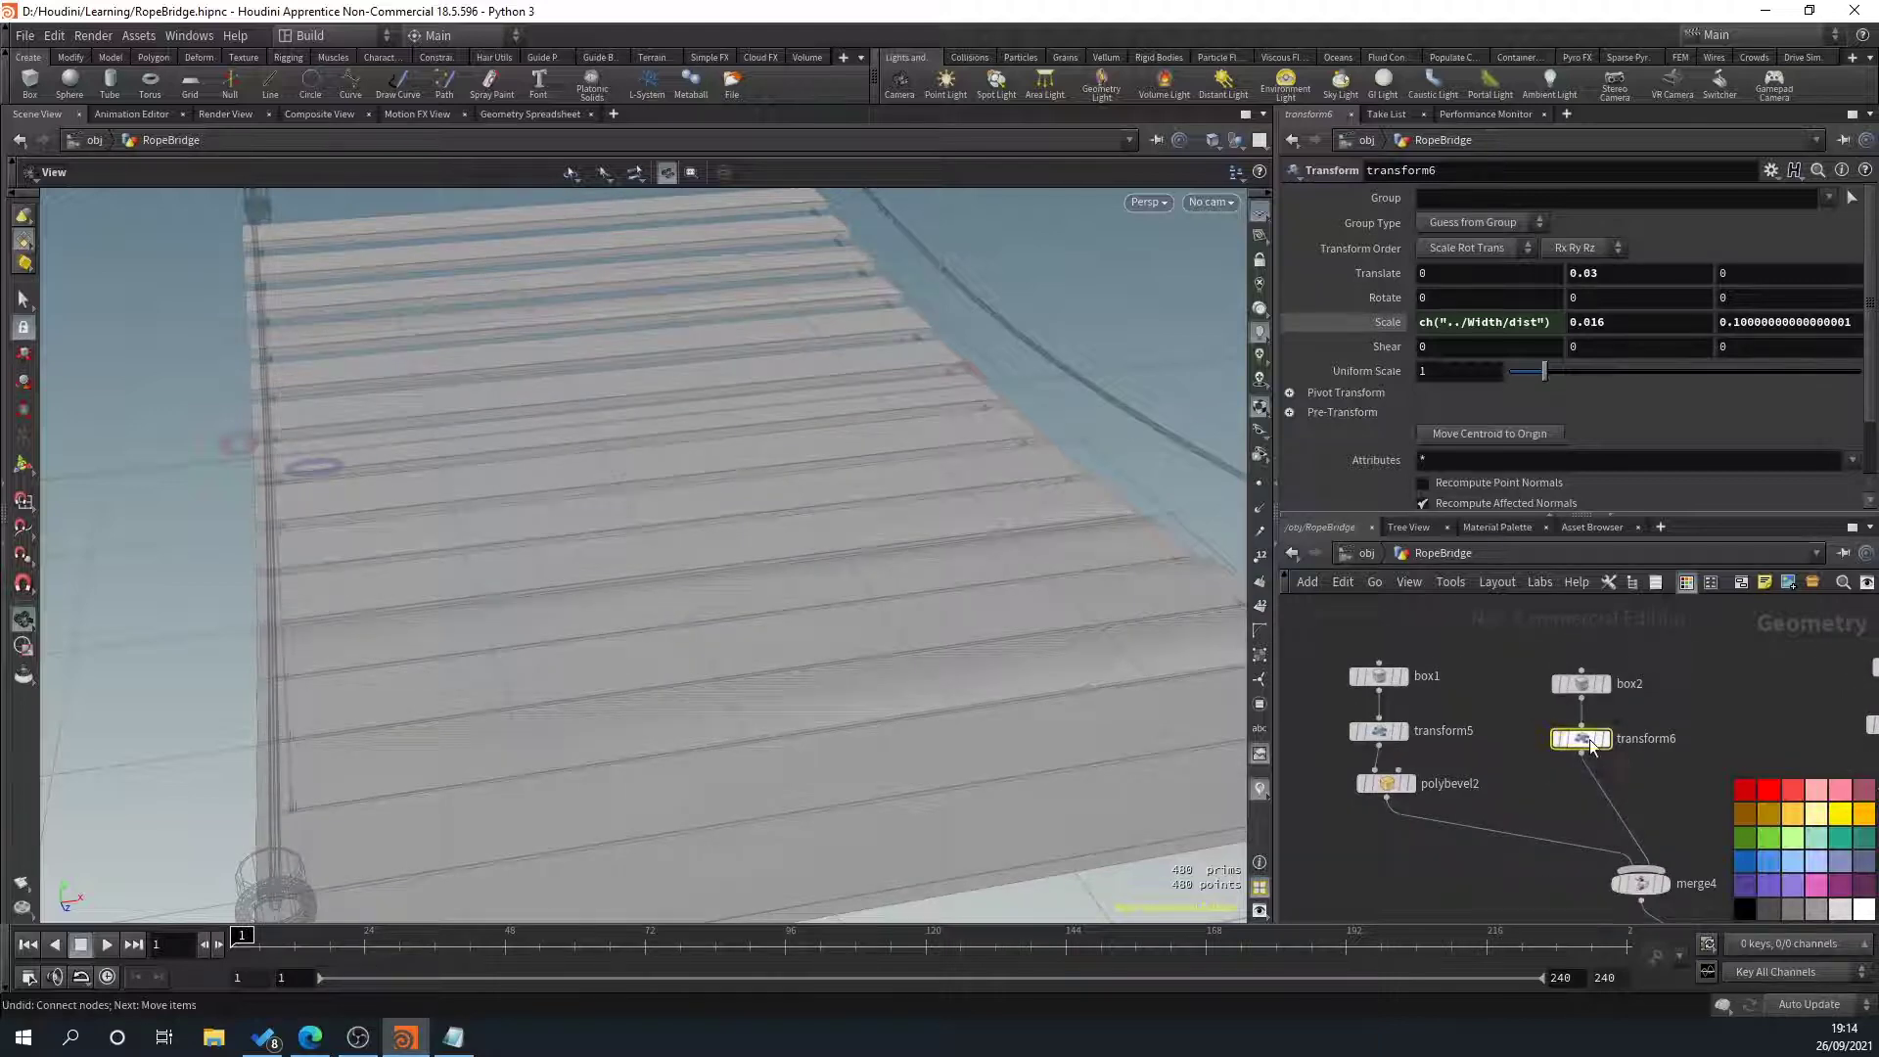
{"action": "left_click", "coordinate": [1580, 683]}
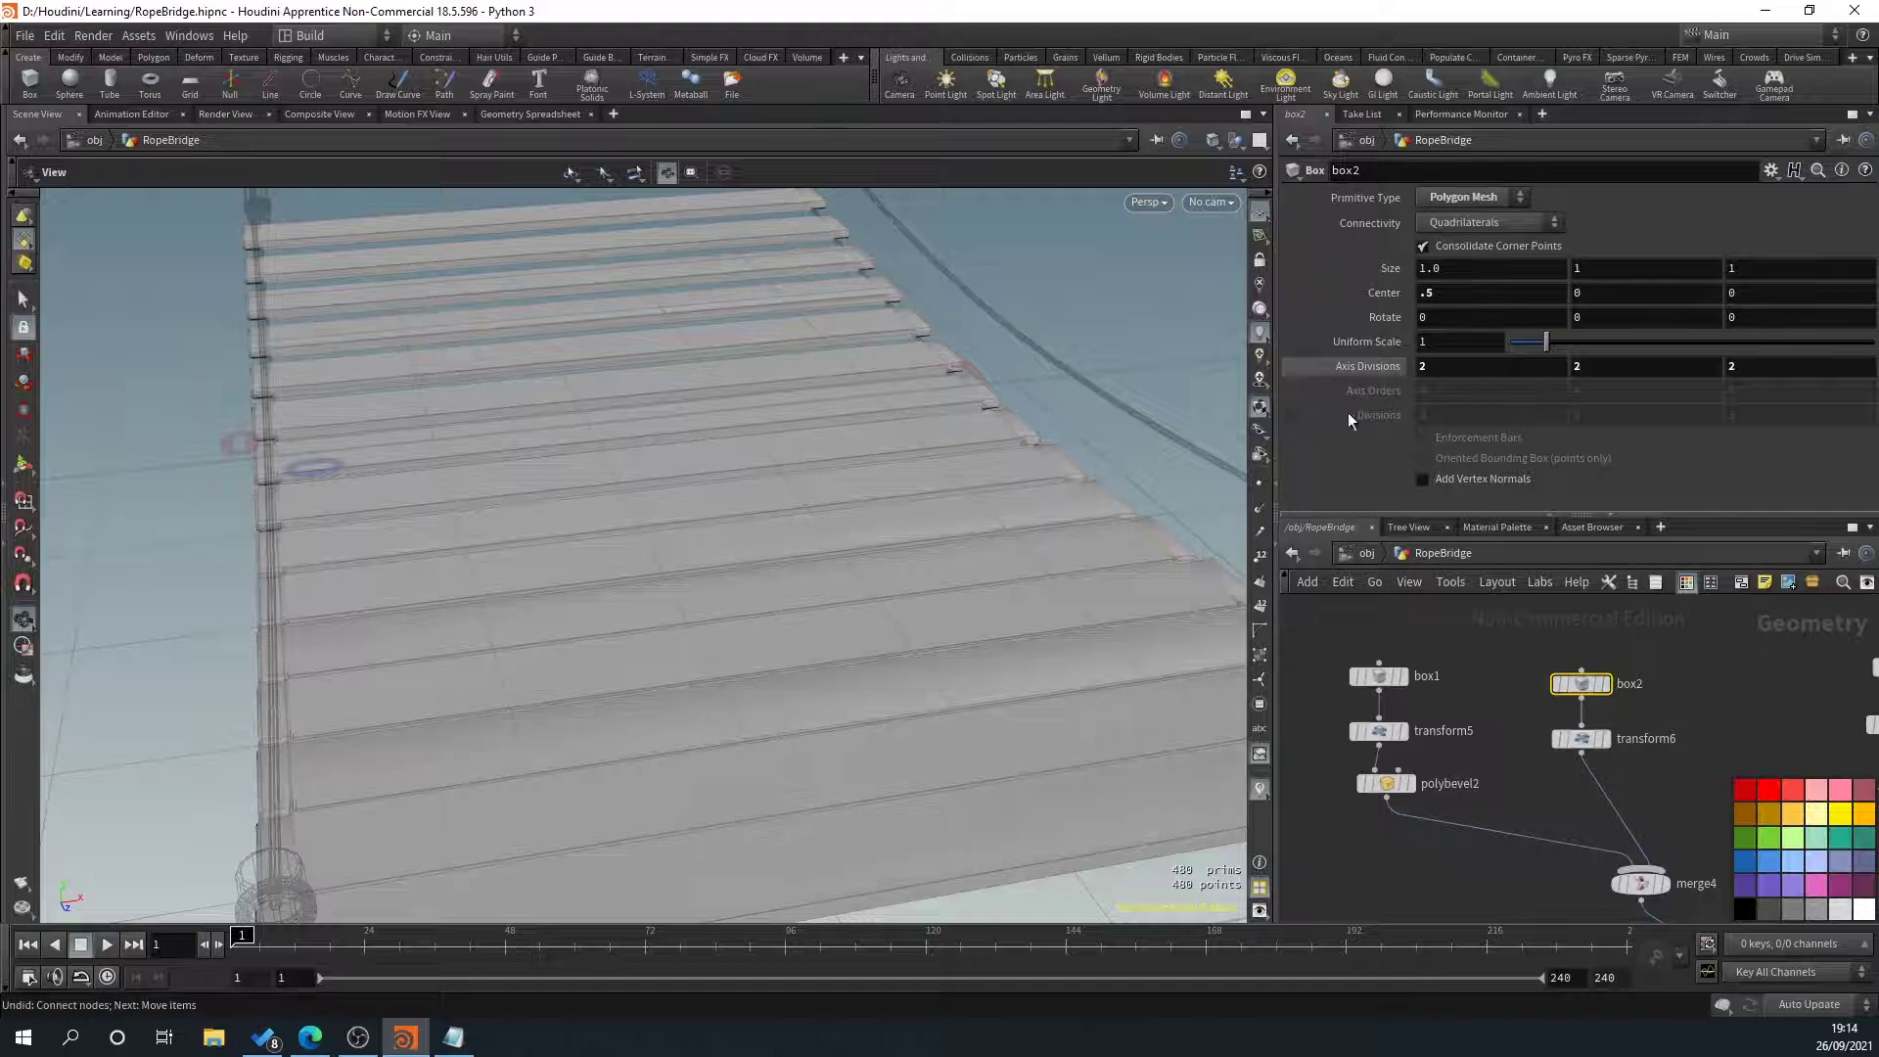
{"action": "left_click_drag", "start_coordinate": [743, 708], "coordinate": [671, 642]}
{"action": "middle_click_drag", "start_coordinate": [626, 634], "coordinate": [786, 573]}
{"action": "left_click_drag", "start_coordinate": [786, 572], "coordinate": [753, 534]}
{"action": "left_click", "coordinate": [1581, 738]}
{"action": "right_click", "coordinate": [1508, 322]}
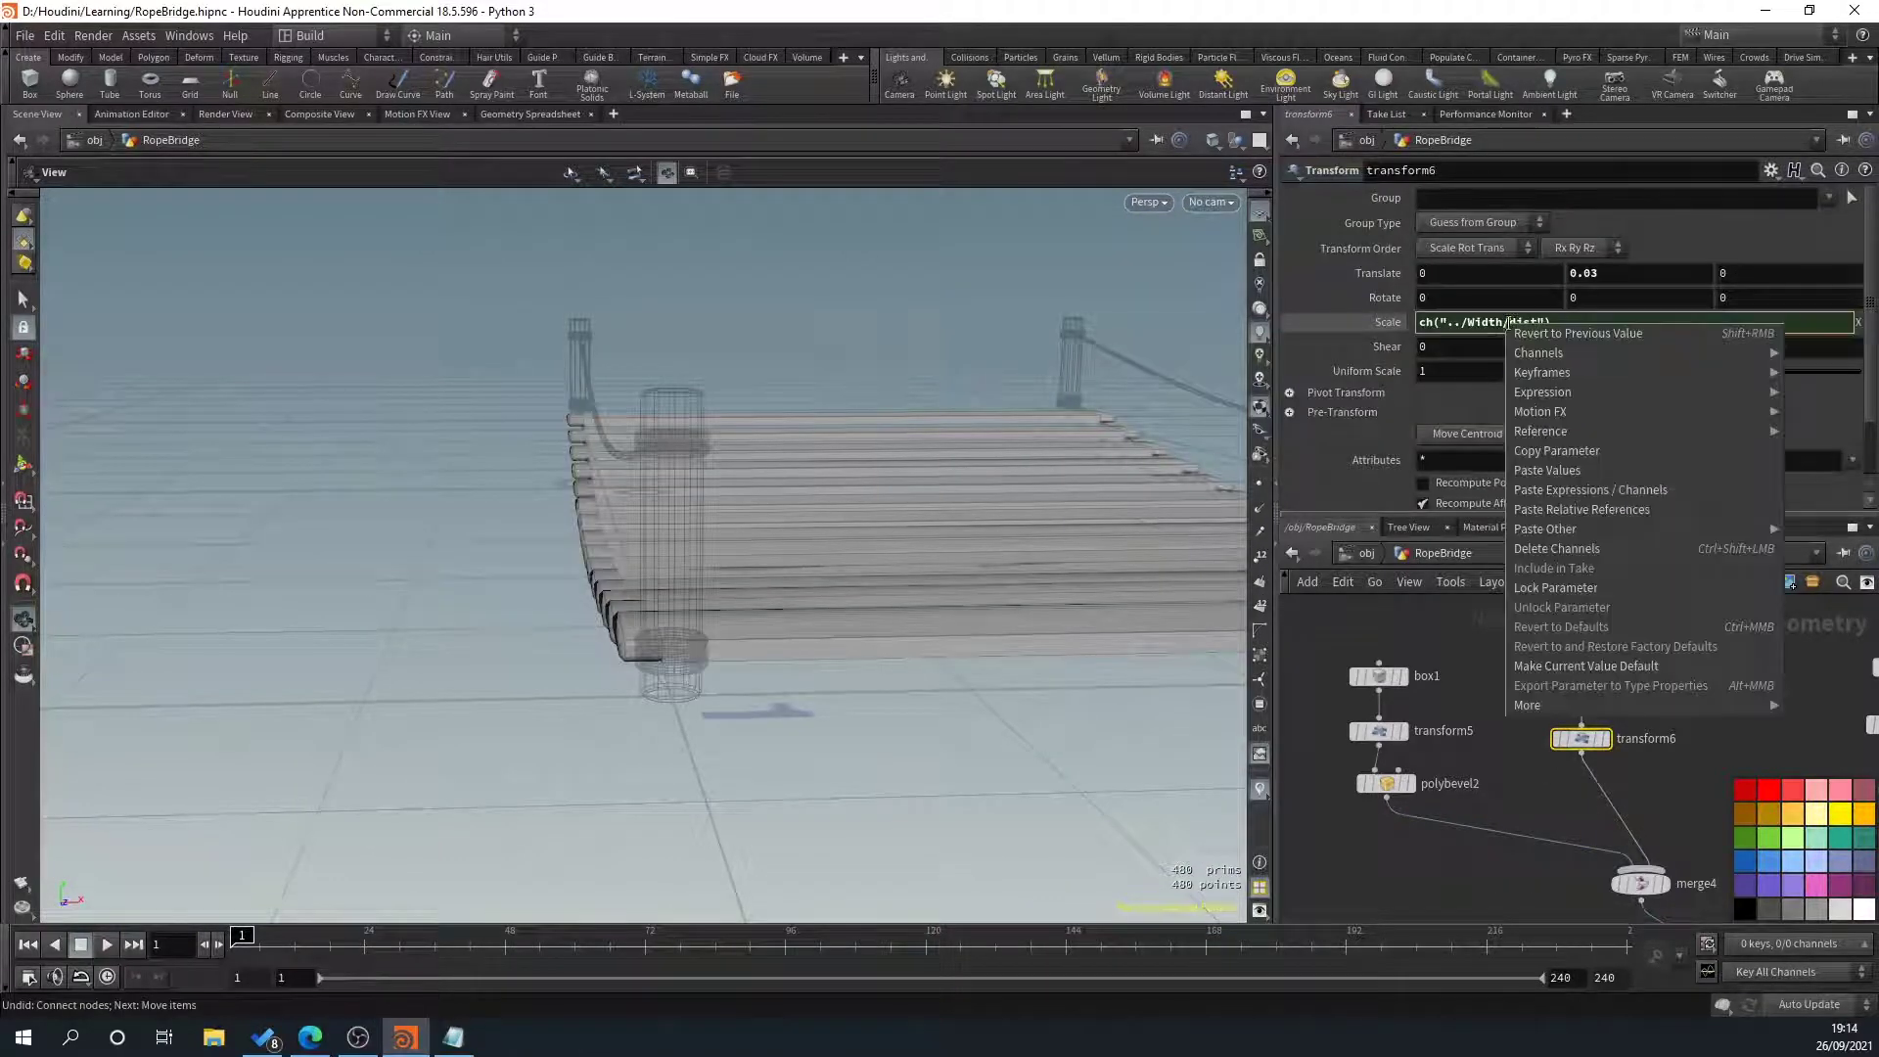
{"action": "left_click", "coordinate": [1566, 549]}
{"action": "left_click", "coordinate": [1342, 337]}
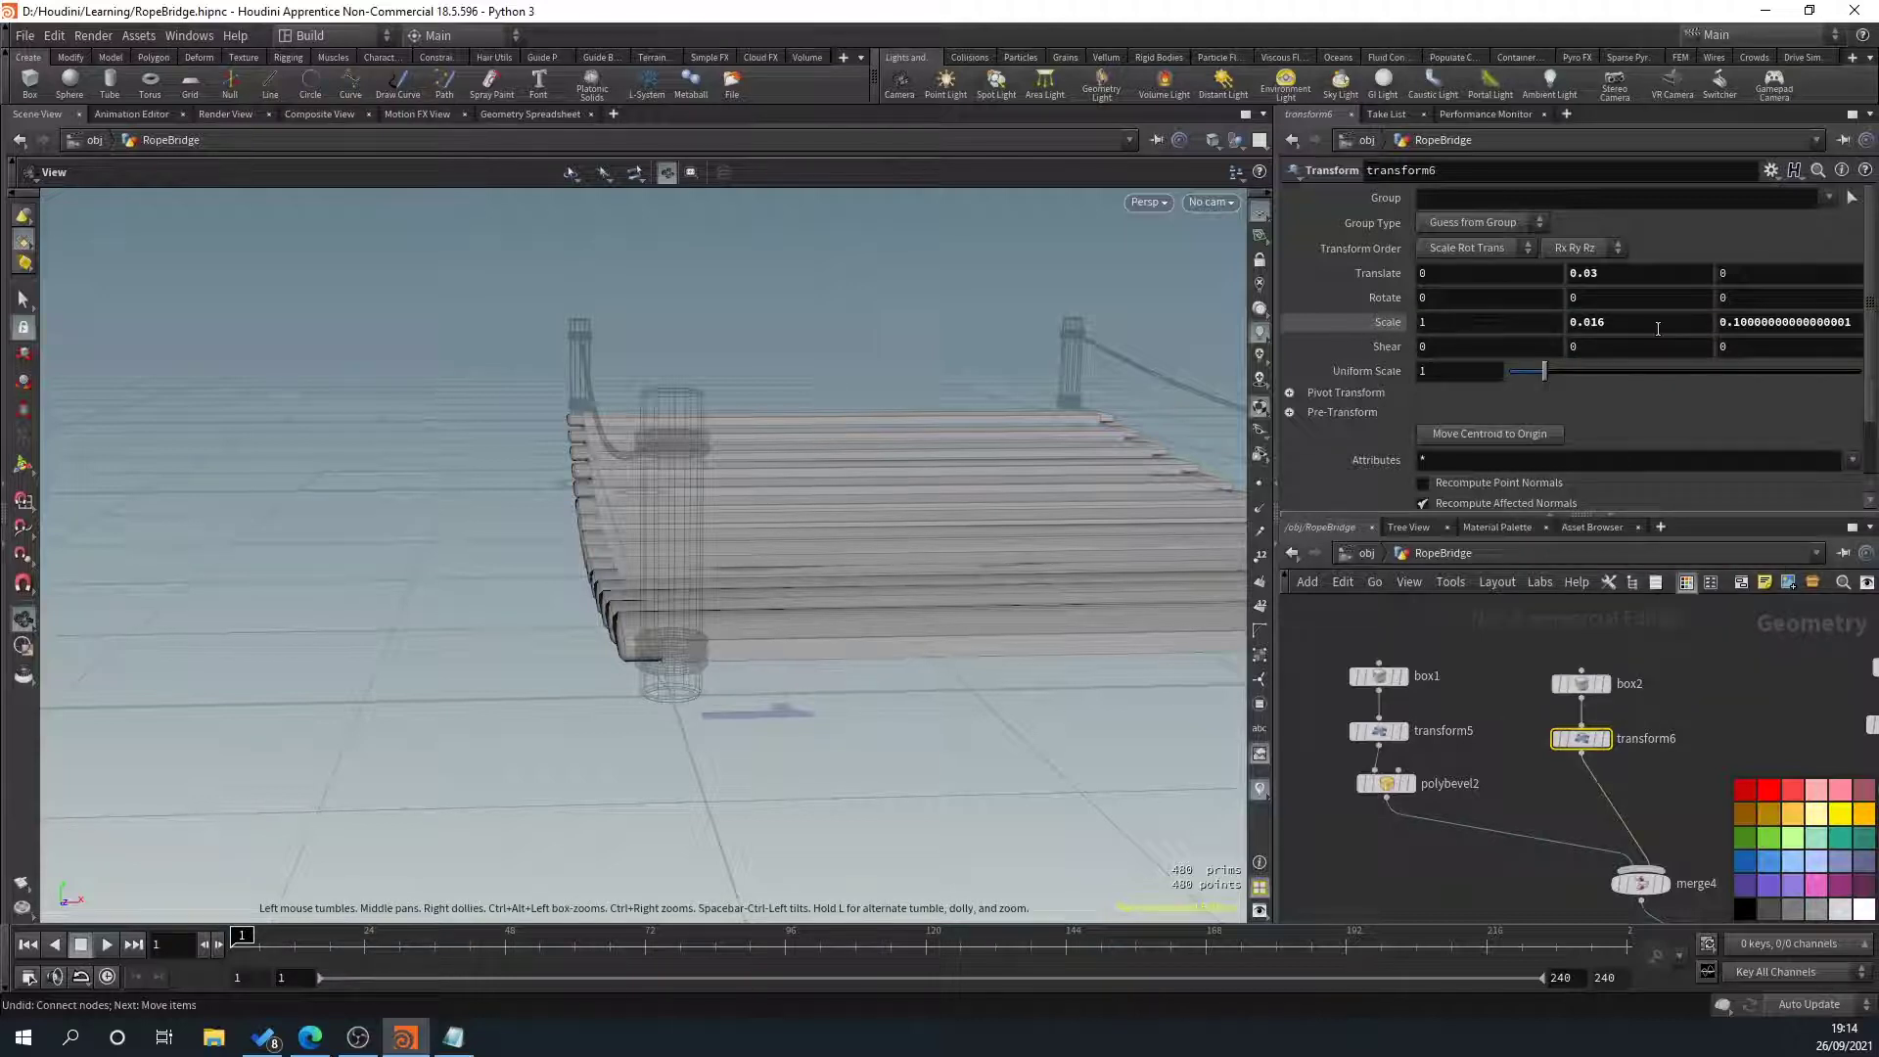
Try X scale values of 0.1, 0.01 and 0.03 on transform6 for the strap across the planks
{"action": "left_click_drag", "start_coordinate": [703, 623], "coordinate": [658, 749]}
{"action": "left_click_drag", "start_coordinate": [1460, 321], "coordinate": [1300, 323]}
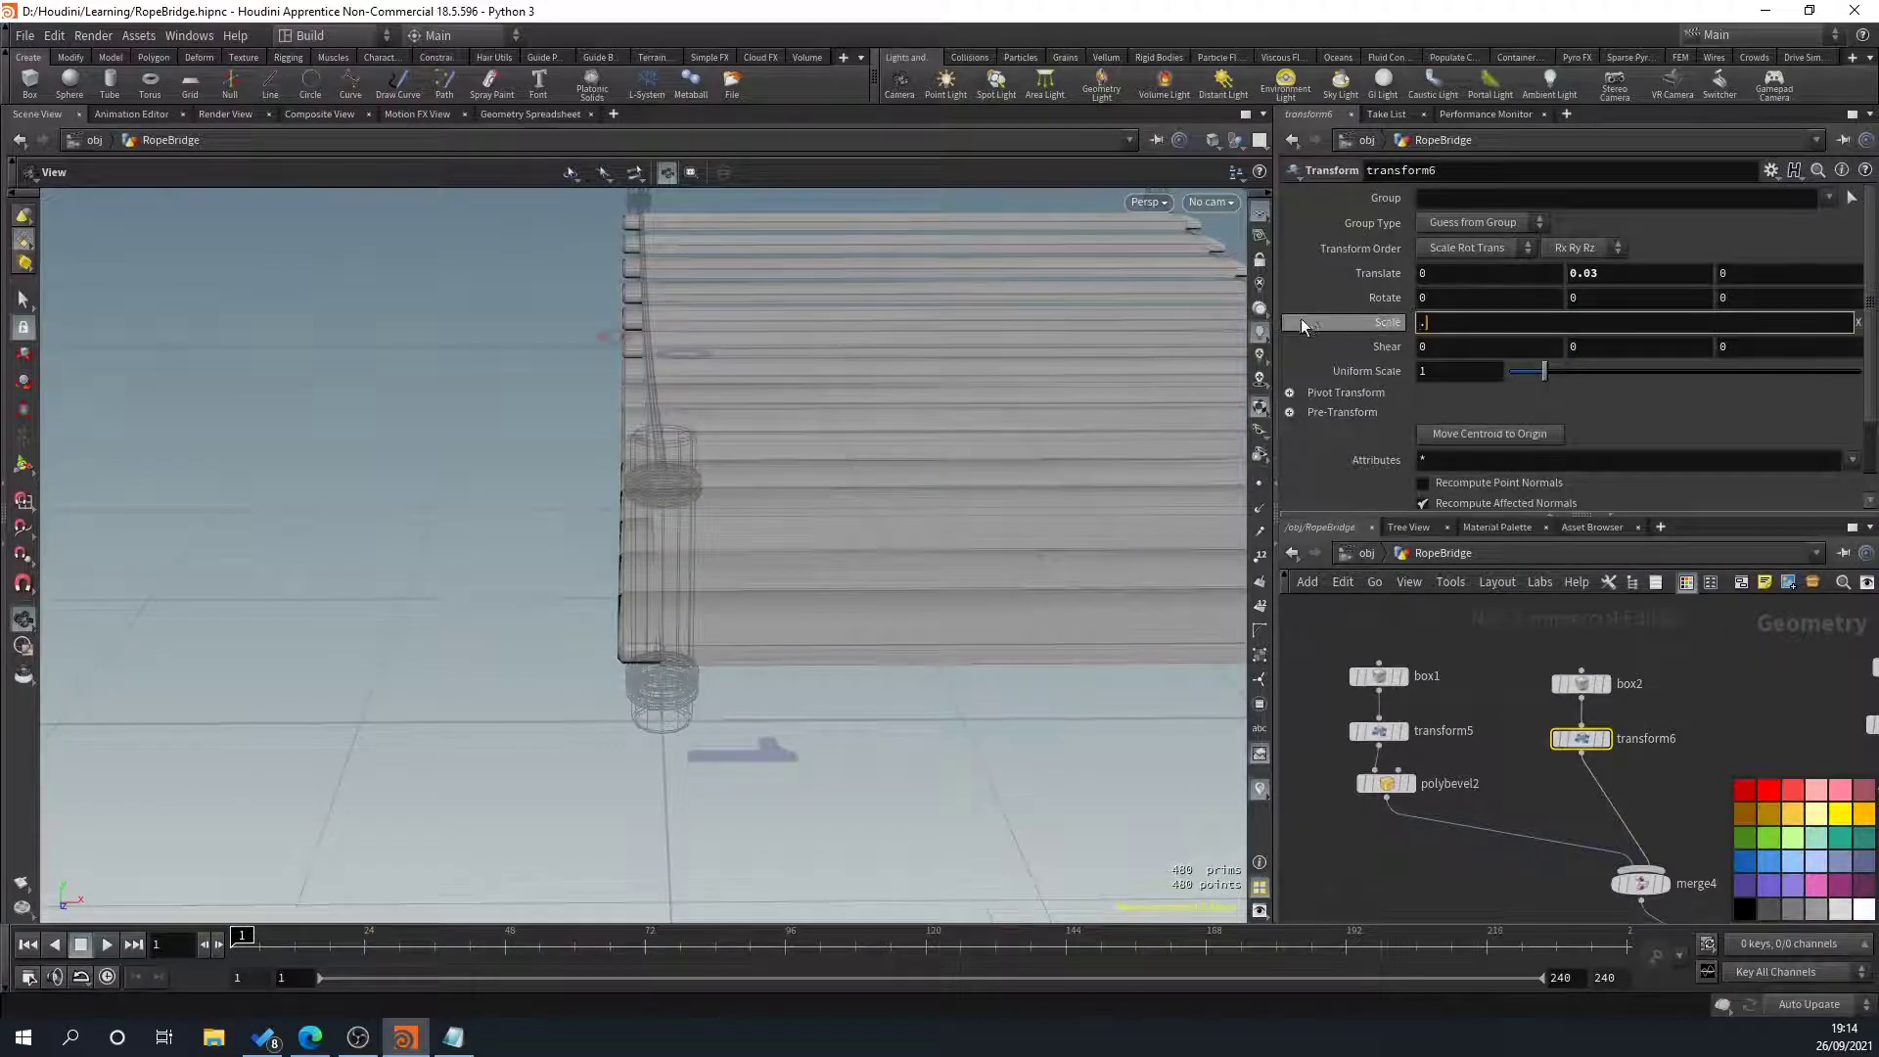
{"action": "type", "text": "0.1"}
{"action": "key", "text": "Return"}
{"action": "left_click_drag", "start_coordinate": [923, 553], "coordinate": [755, 538]}
{"action": "scroll", "coordinate": [754, 538], "scroll_direction": "up", "scroll_amount": 3}
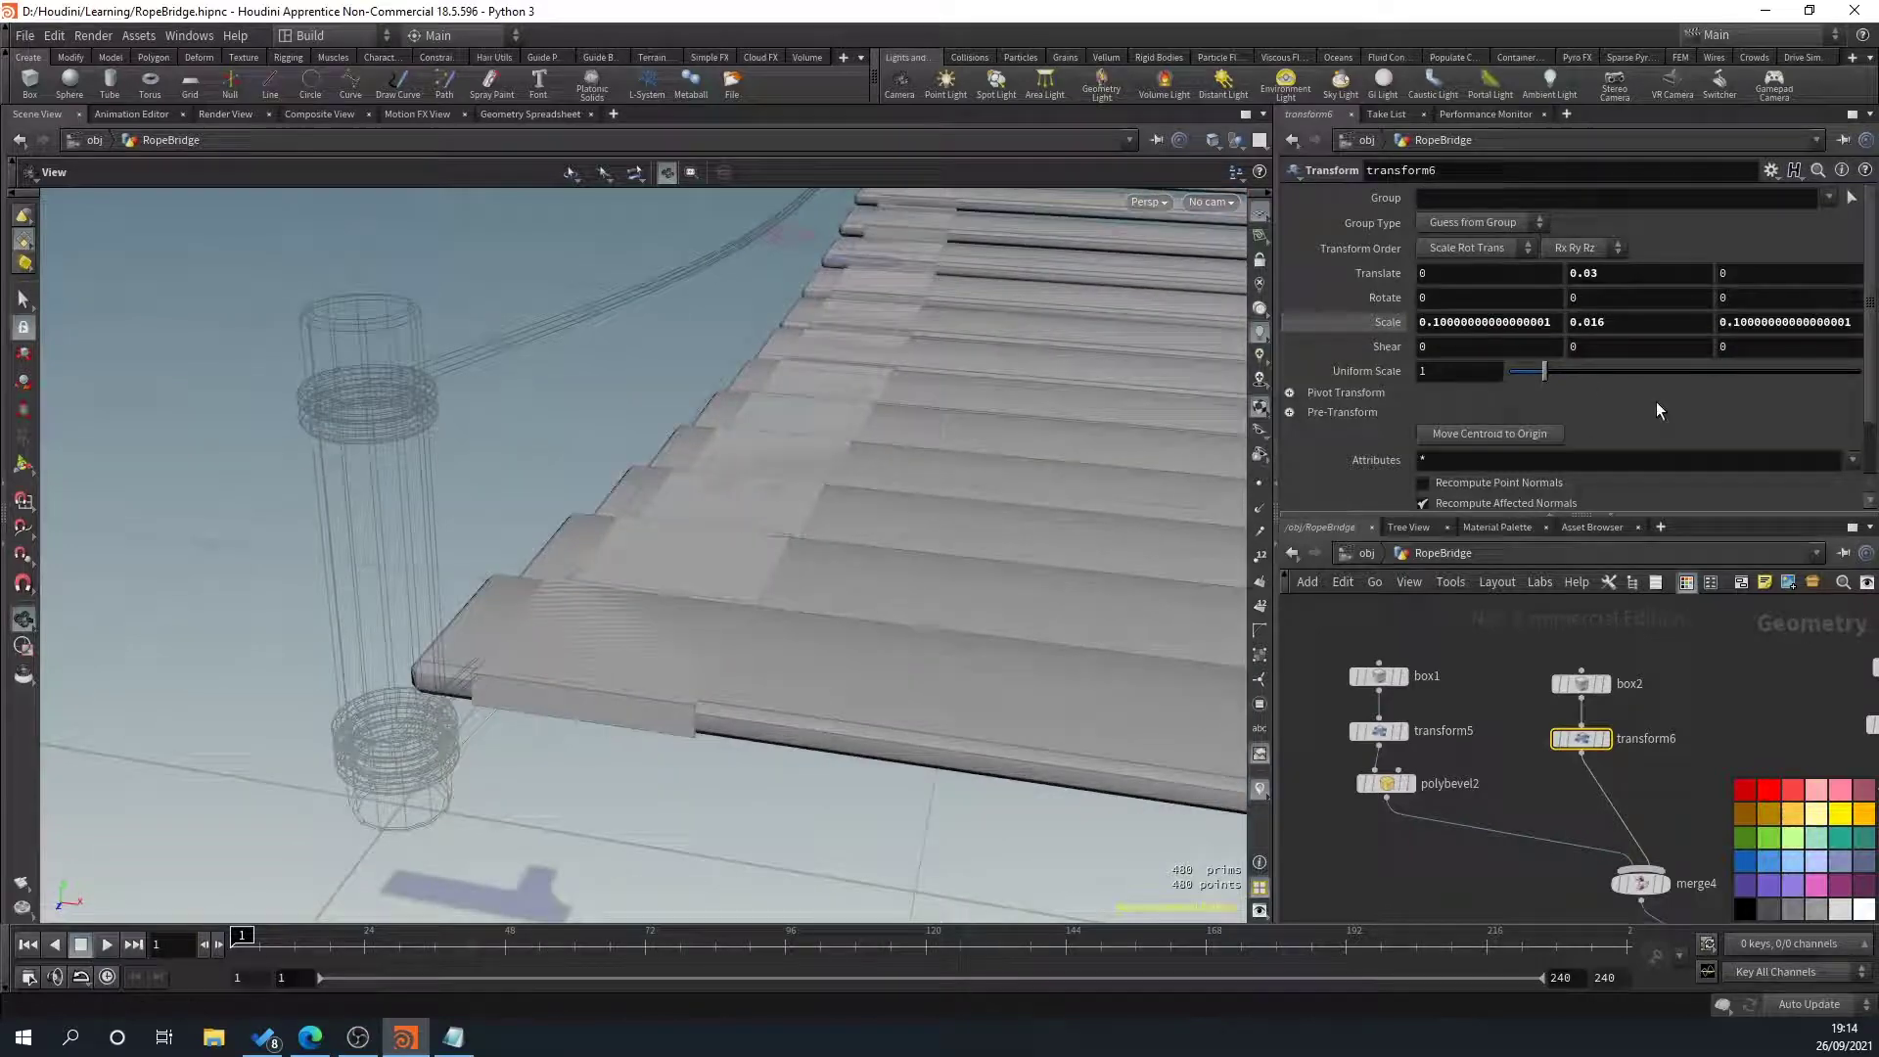
{"action": "left_click", "coordinate": [1489, 323]}
{"action": "key", "text": "ctrl+a"}
{"action": "type", "text": "0.01"}
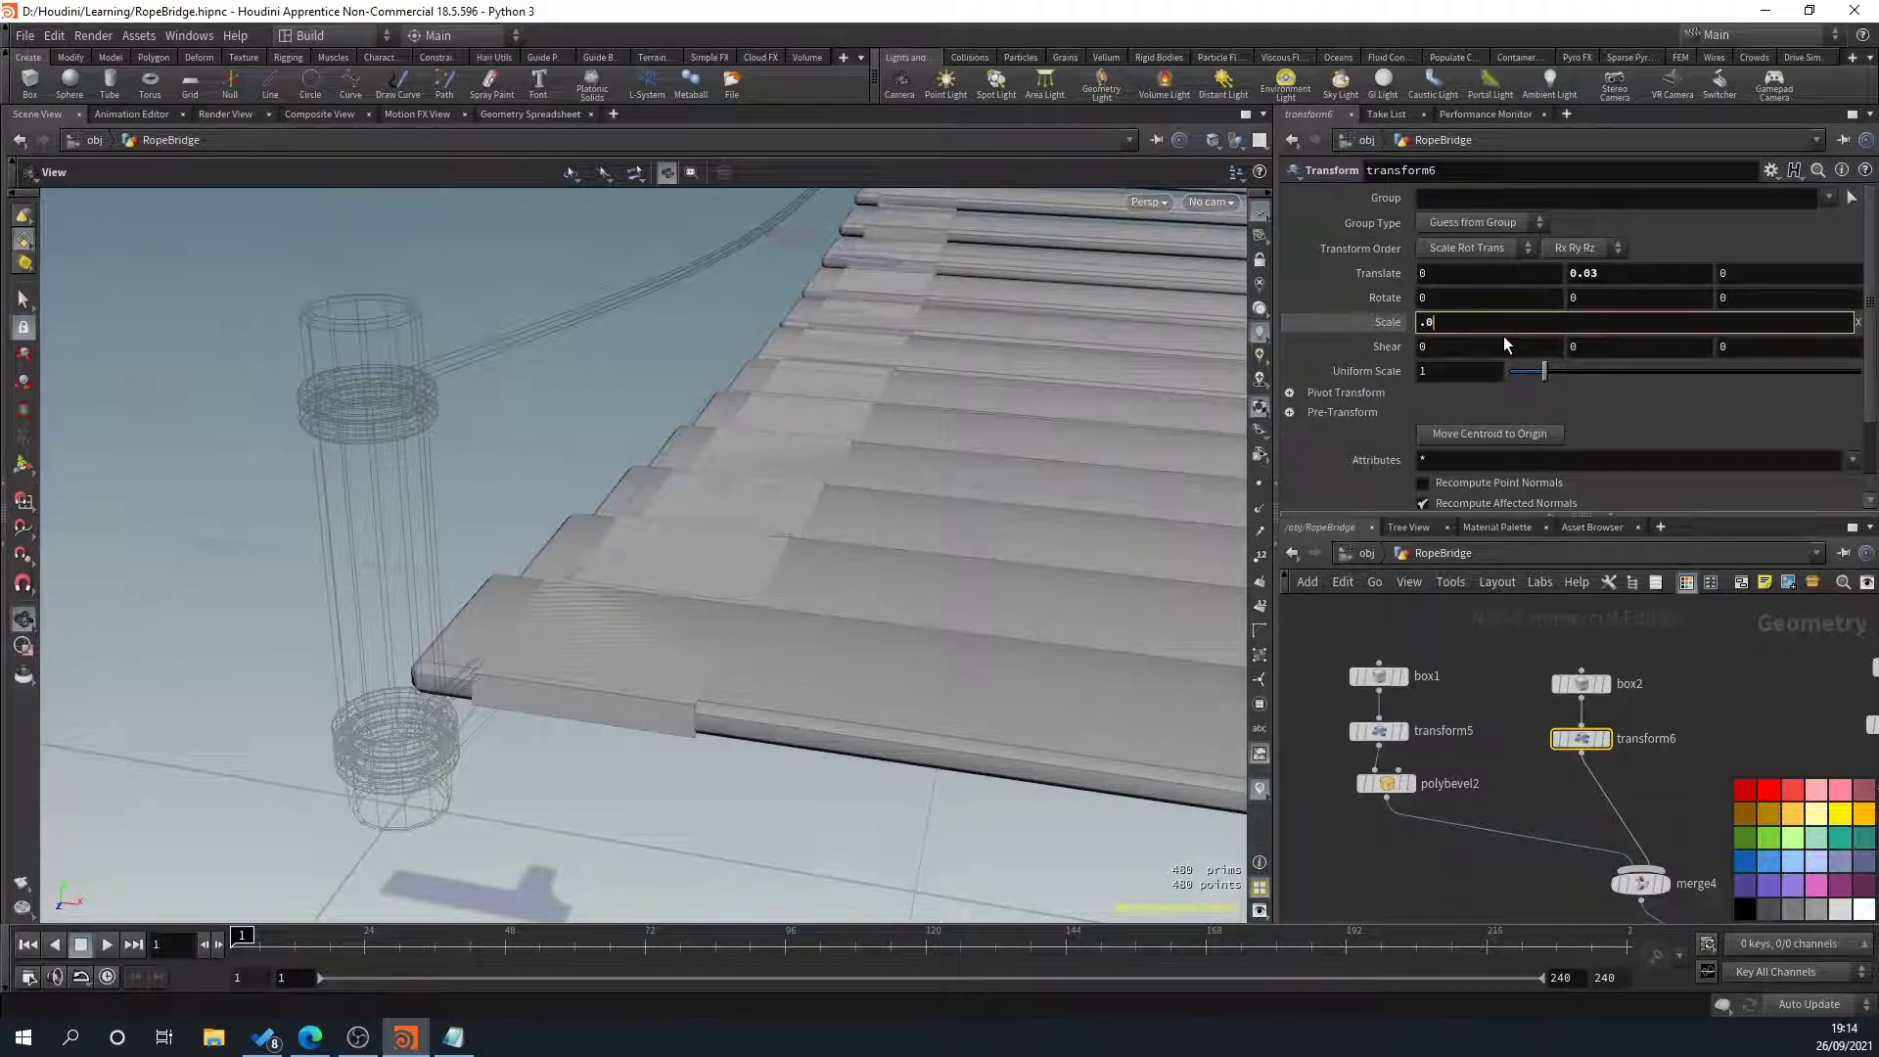
{"action": "key", "text": "Return"}
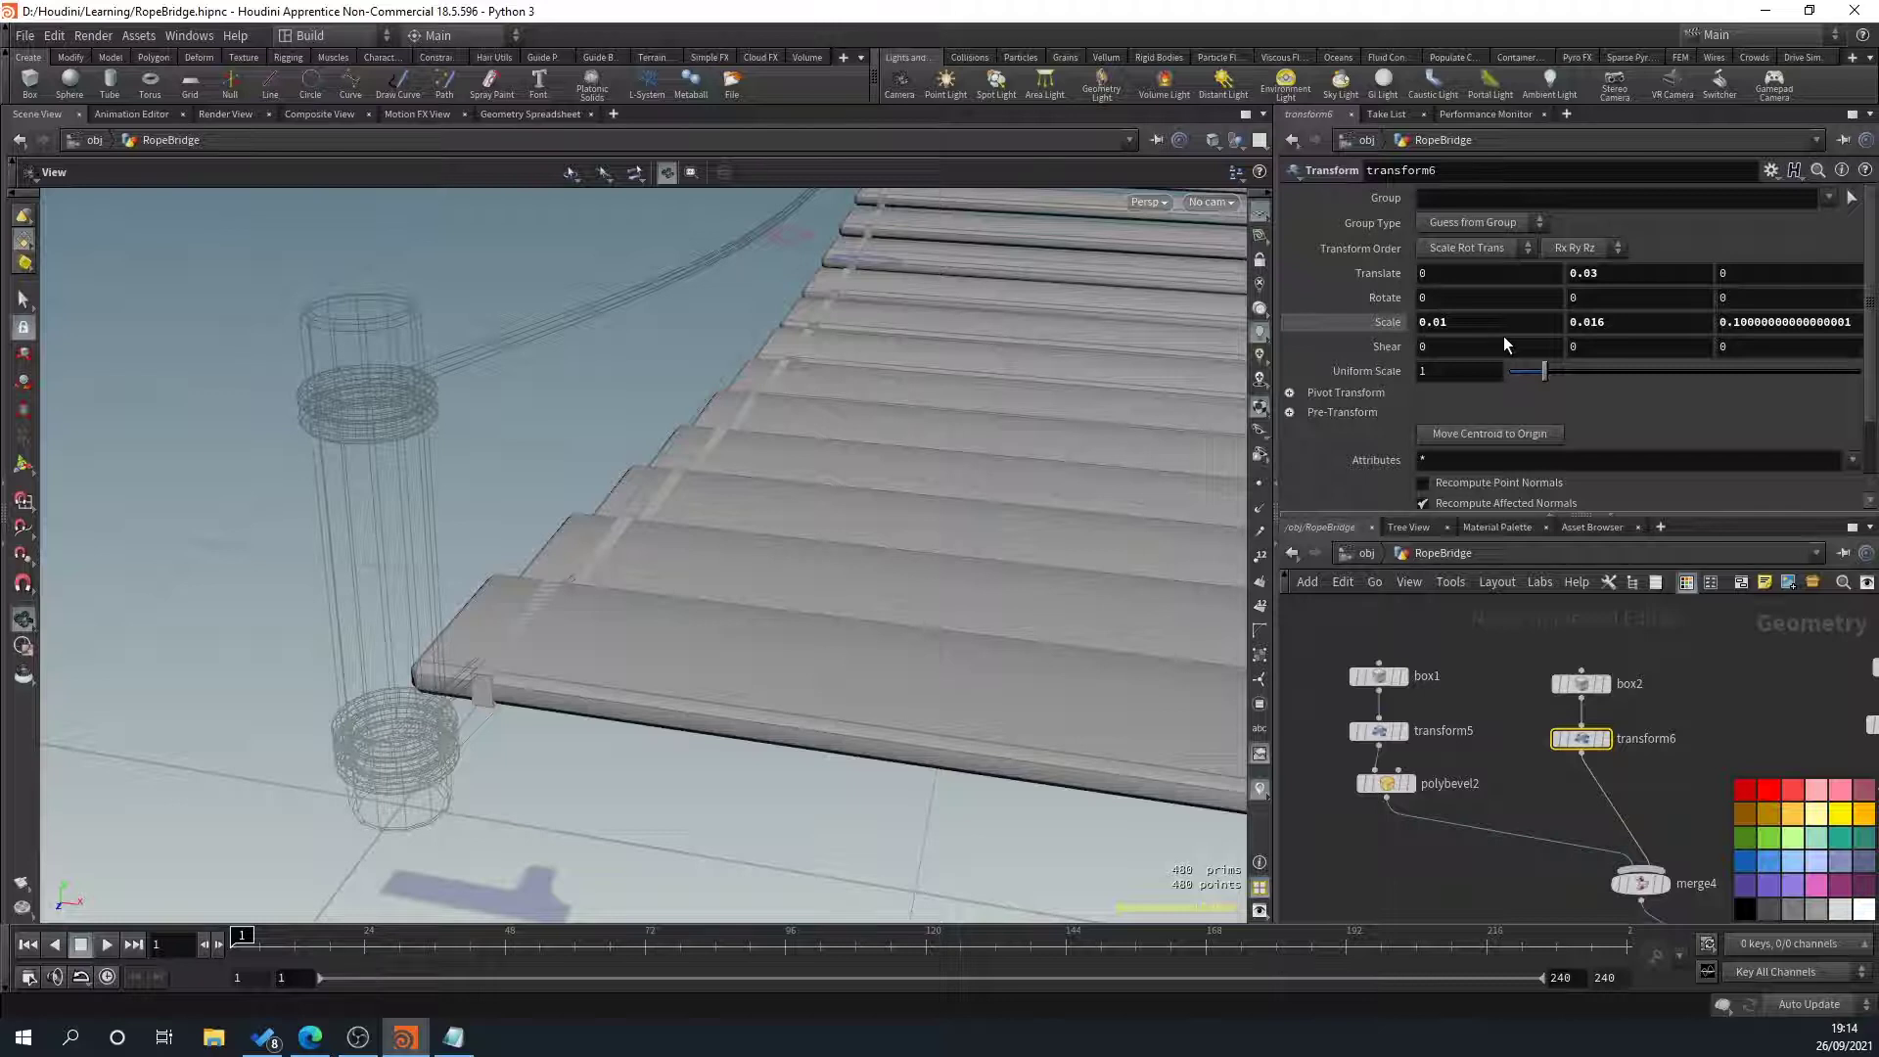
{"action": "left_click", "coordinate": [1503, 329]}
{"action": "key", "text": "BackSpace"}
{"action": "type", "text": "3"}
{"action": "key", "text": "Return"}
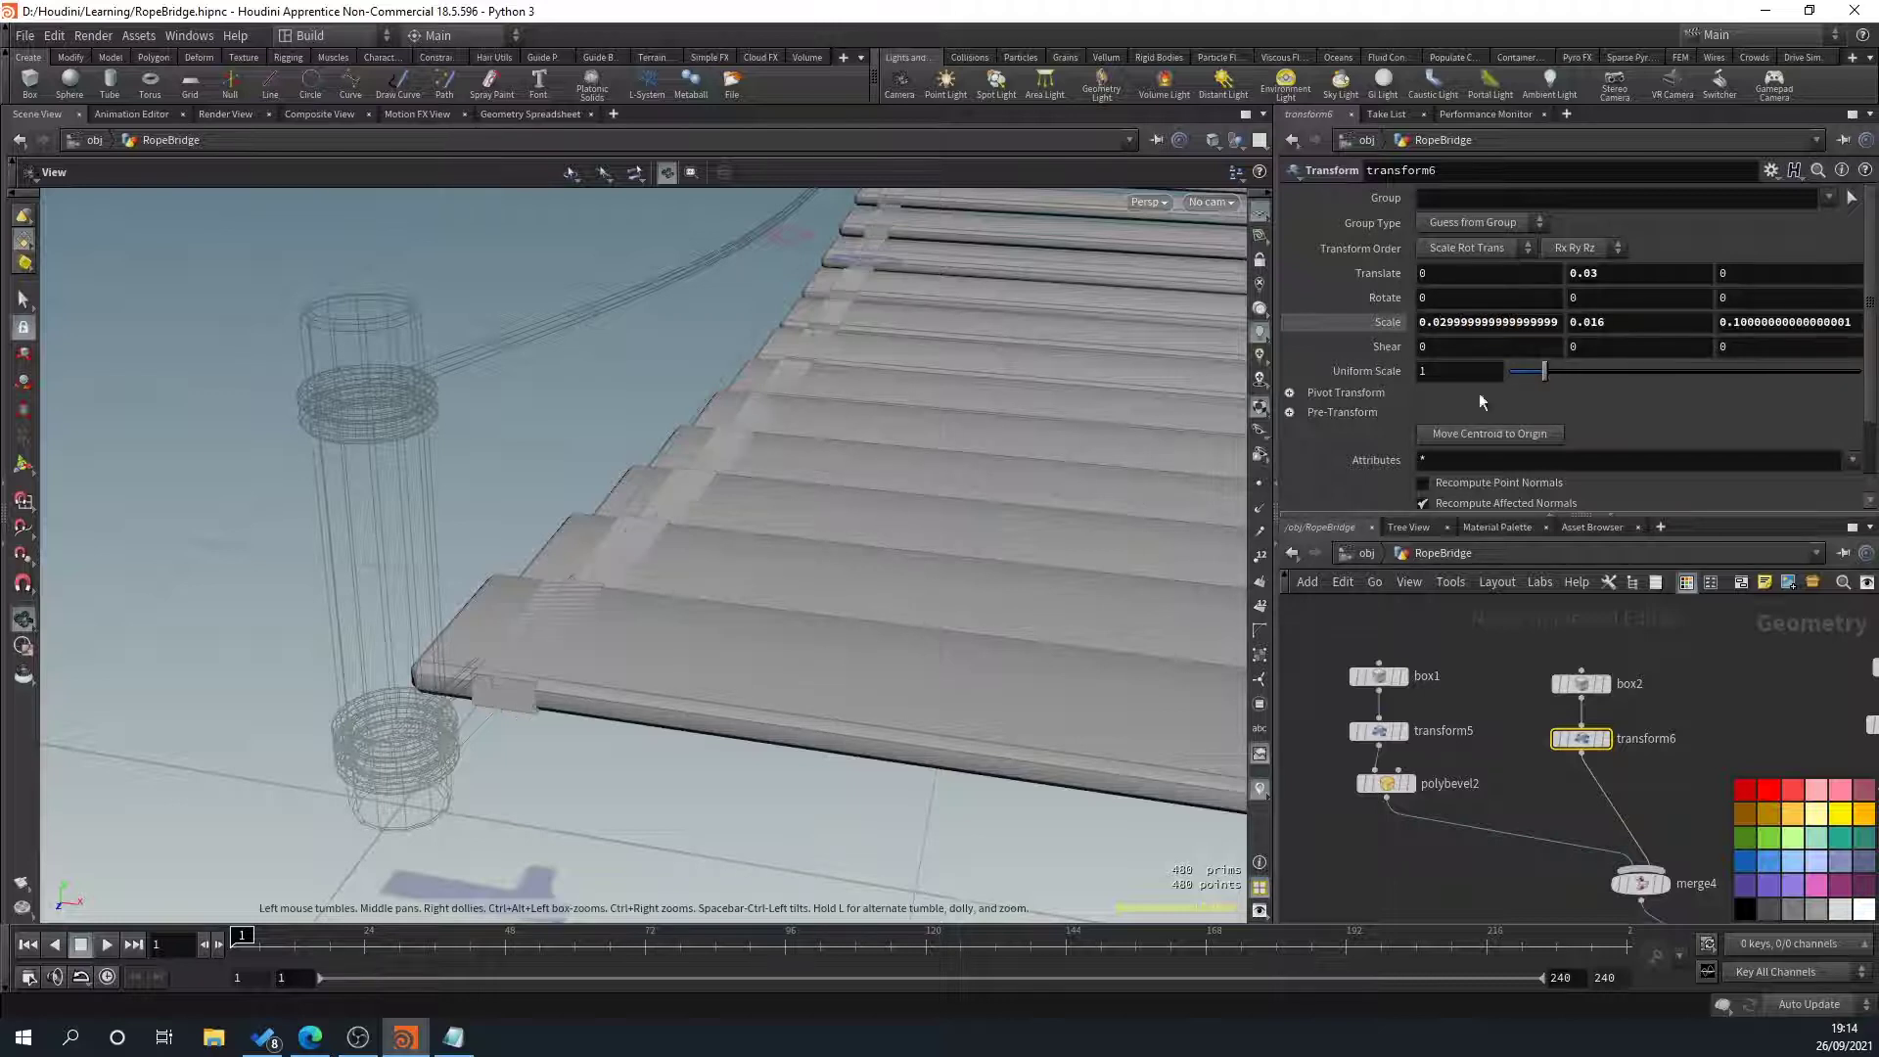
Set transform6's X scale to 0.02
{"action": "left_click", "coordinate": [1513, 320]}
{"action": "key", "text": "ctrl+a"}
{"action": "type", "text": ".0"}
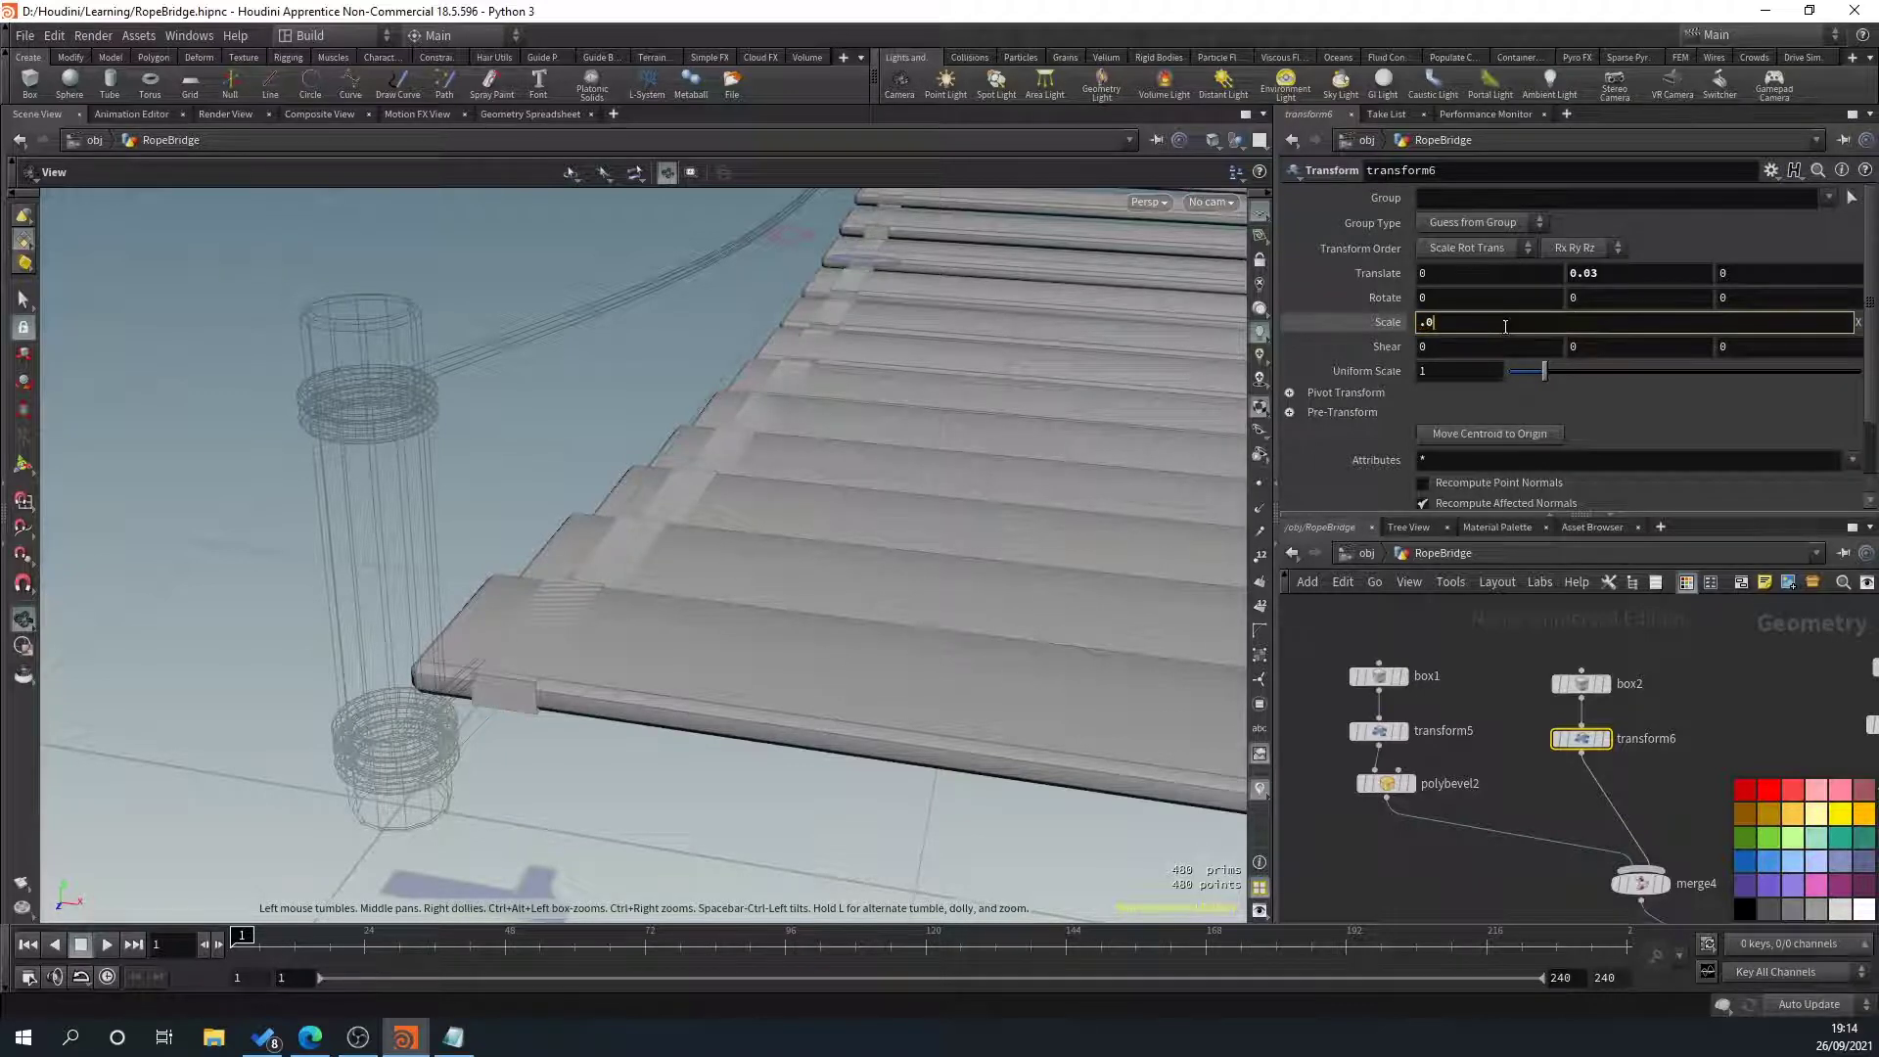
{"action": "type", "text": "2"}
{"action": "key", "text": "Return"}
Try a Y scale of 0.02 on transform6, then set it to 0.03 so the strap is thicker than the plank
{"action": "scroll", "coordinate": [813, 503], "scroll_direction": "up", "scroll_amount": 3}
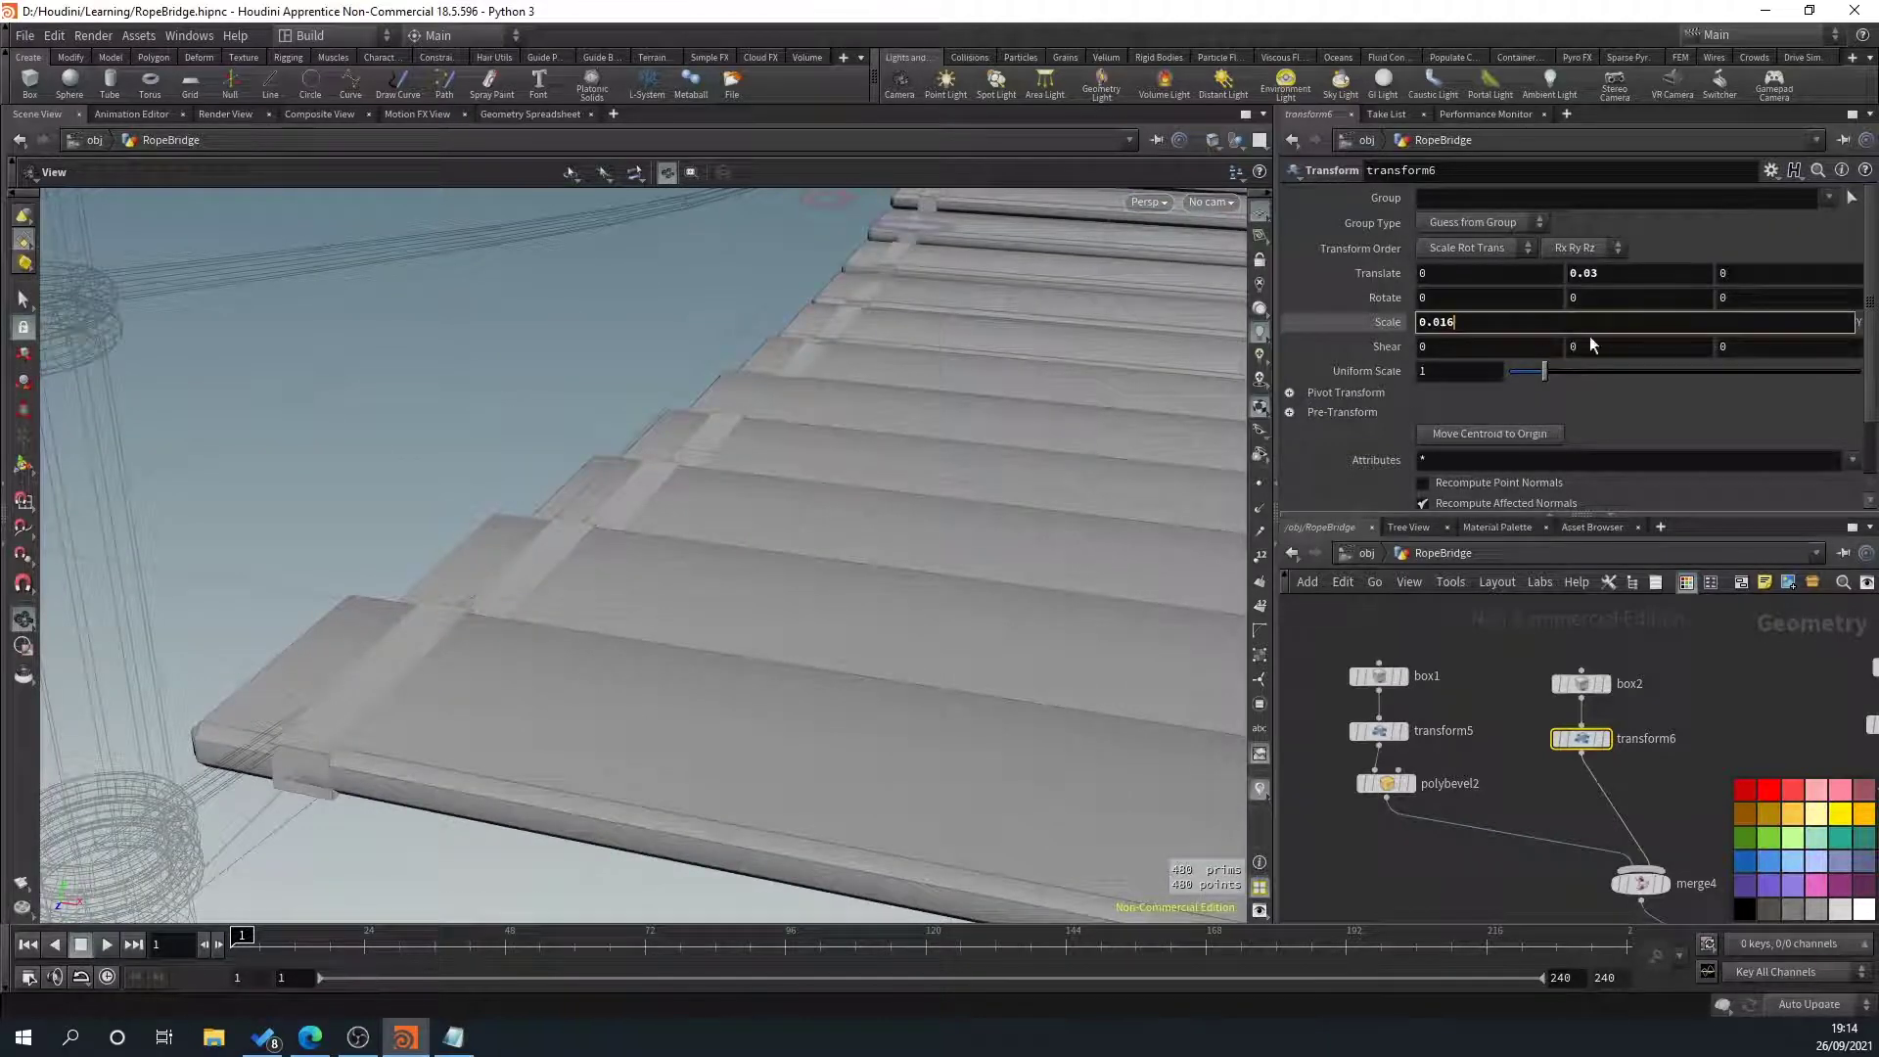
{"action": "key", "text": "BackSpace"}
{"action": "type", "text": "2"}
{"action": "key", "text": "Return"}
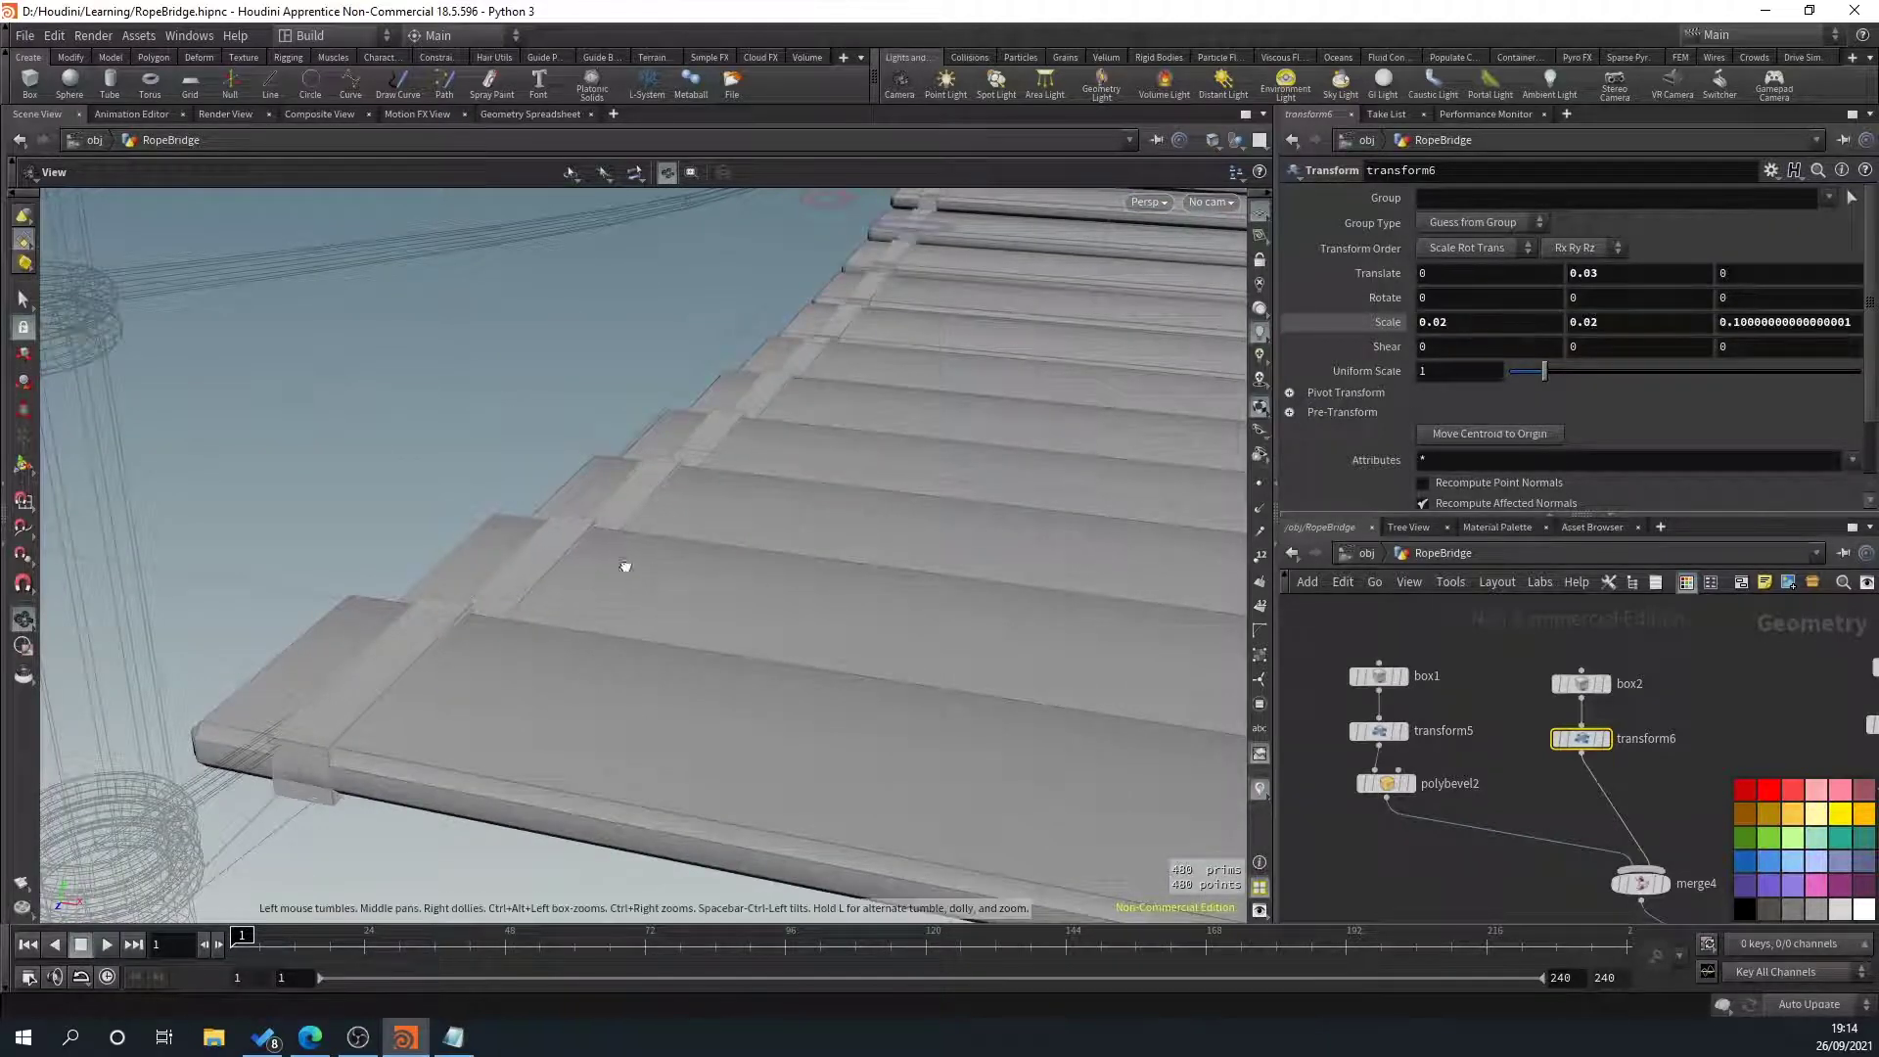
{"action": "left_click_drag", "start_coordinate": [625, 562], "coordinate": [344, 587]}
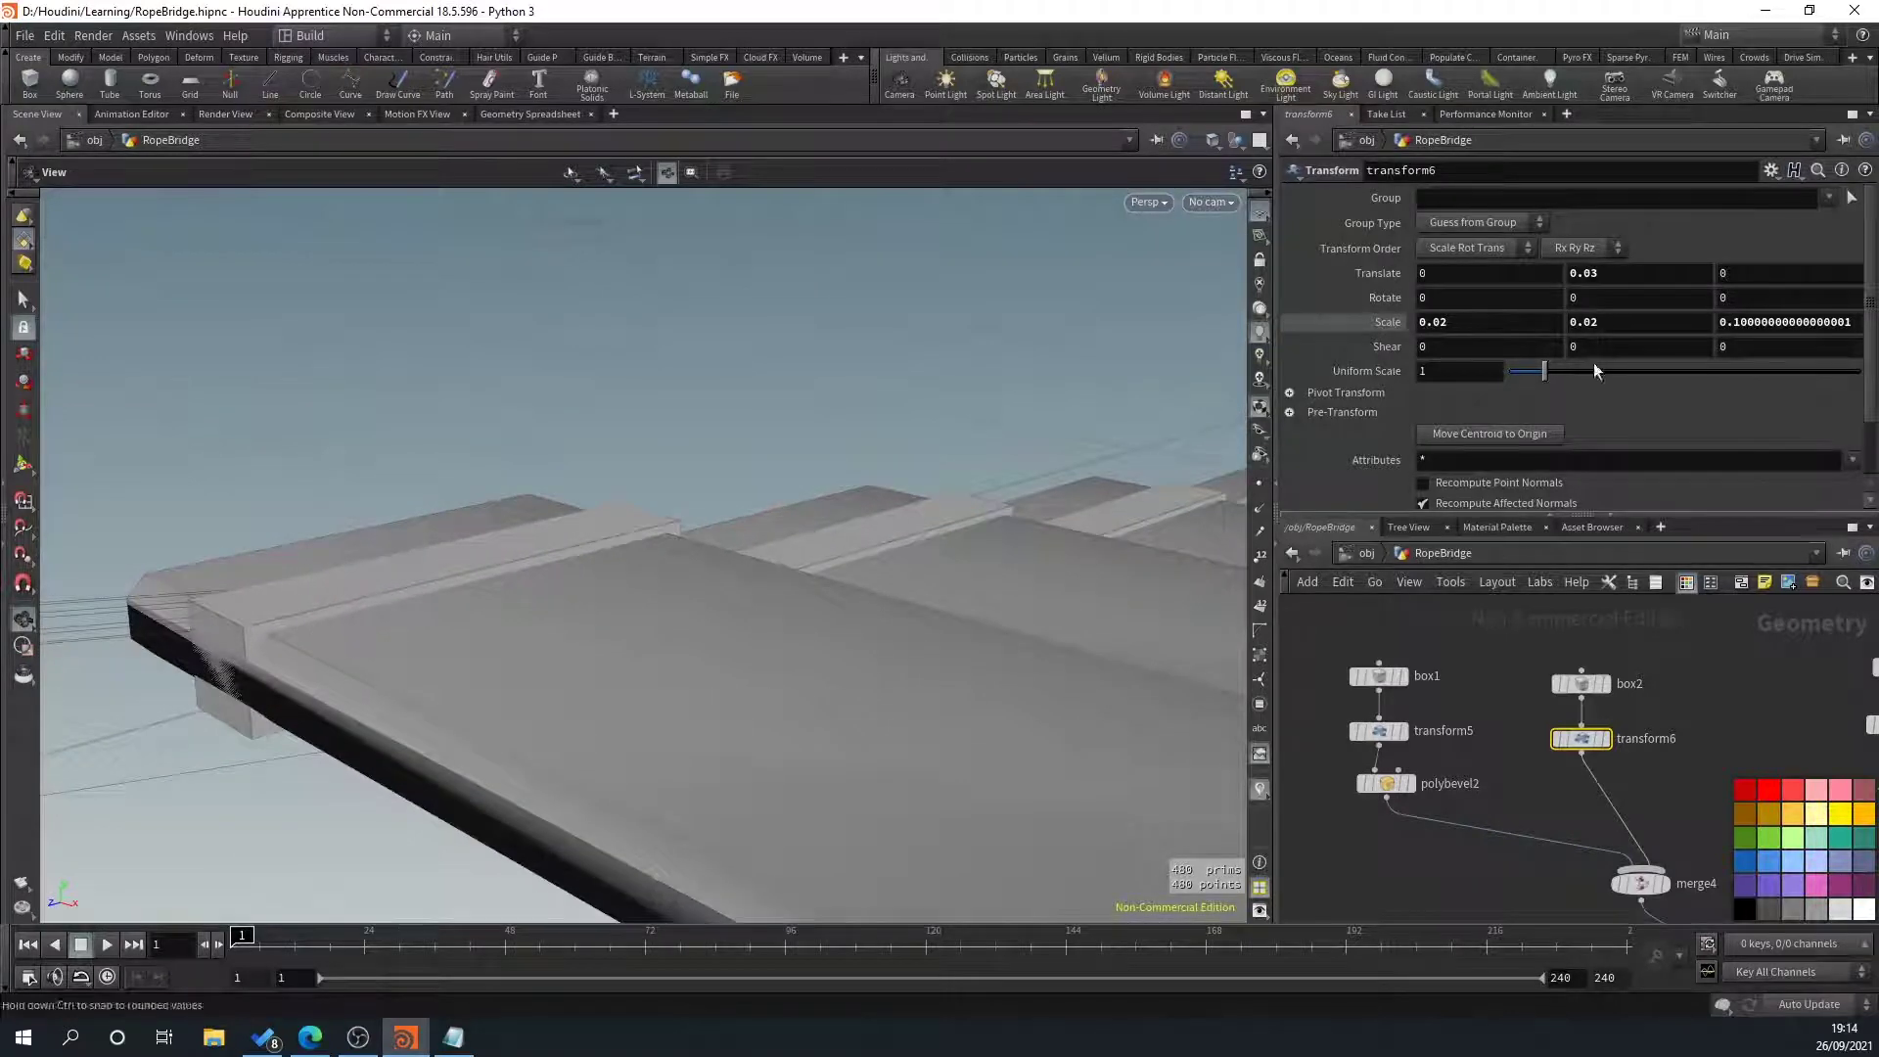
{"action": "left_click", "coordinate": [1617, 329]}
{"action": "key", "text": "Return"}
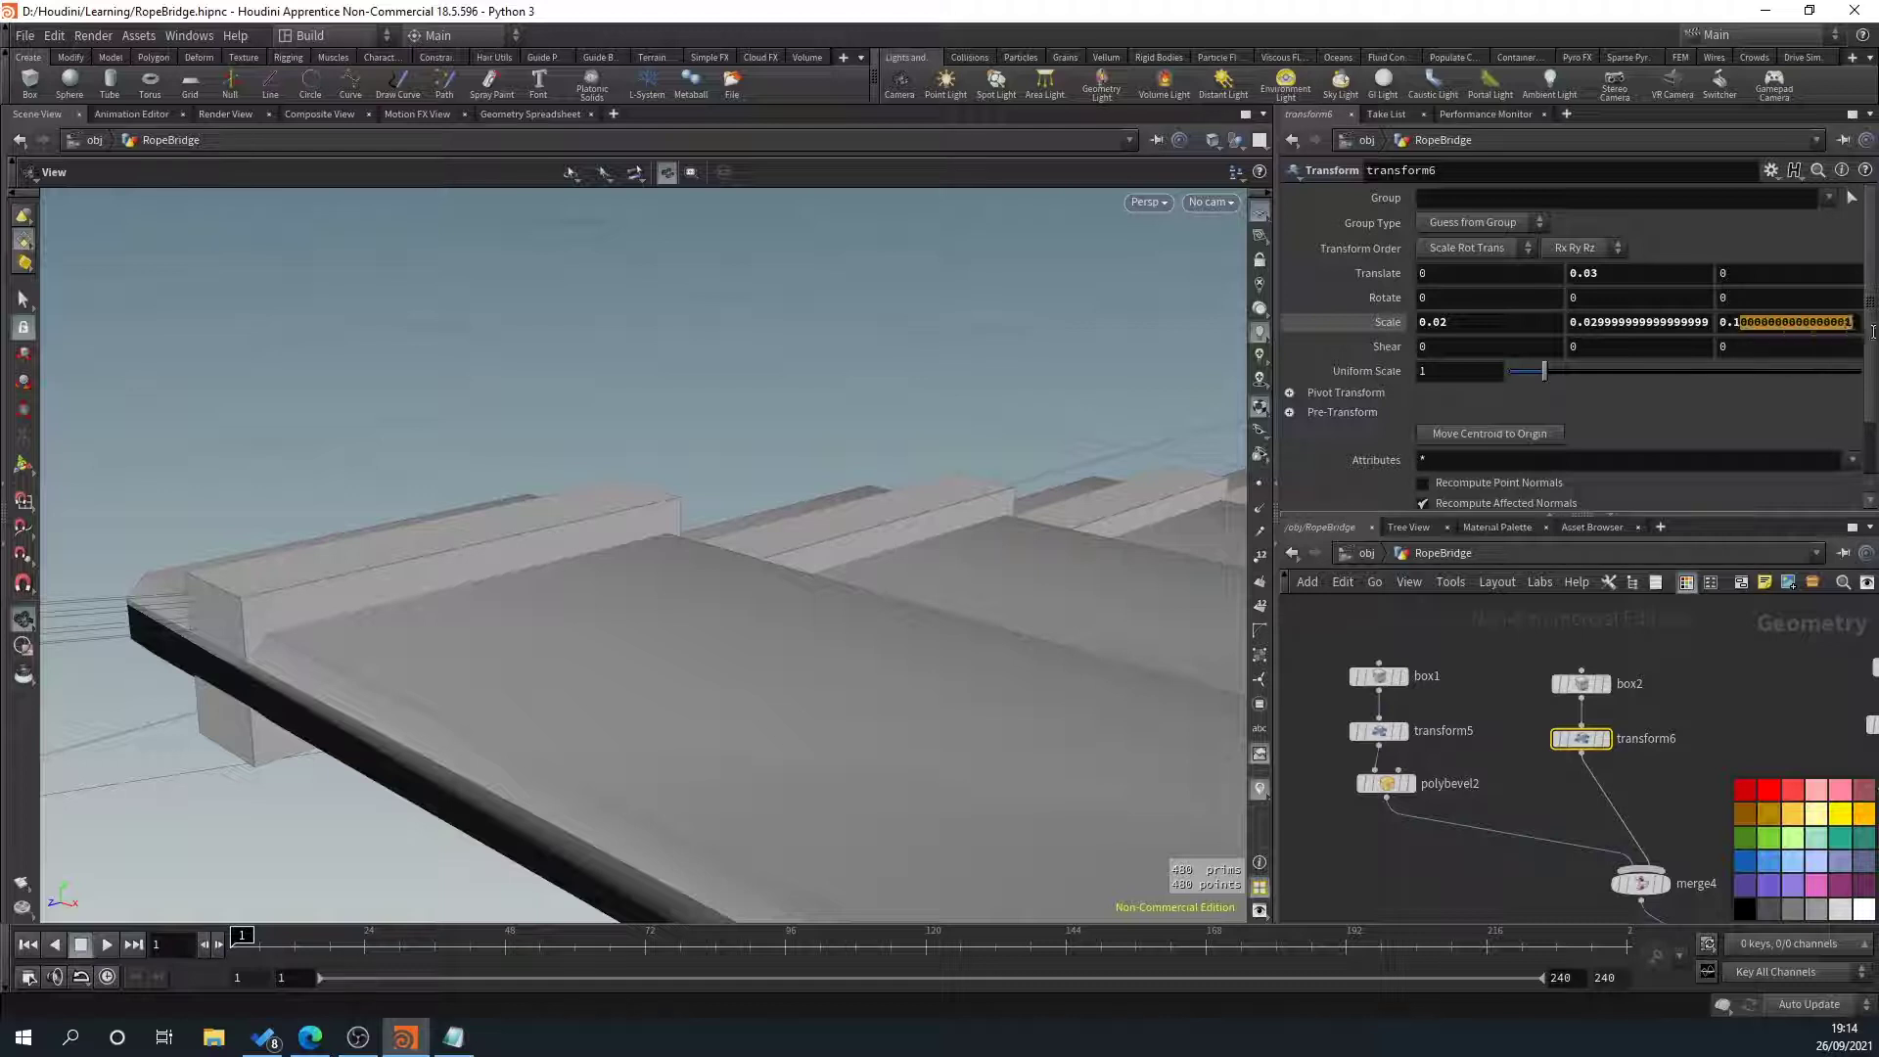
Try a Z scale of 0.15 on transform6, then set it to 0.11 so the strap slightly overhangs the plank
{"action": "type", "text": "5"}
{"action": "key", "text": "Return"}
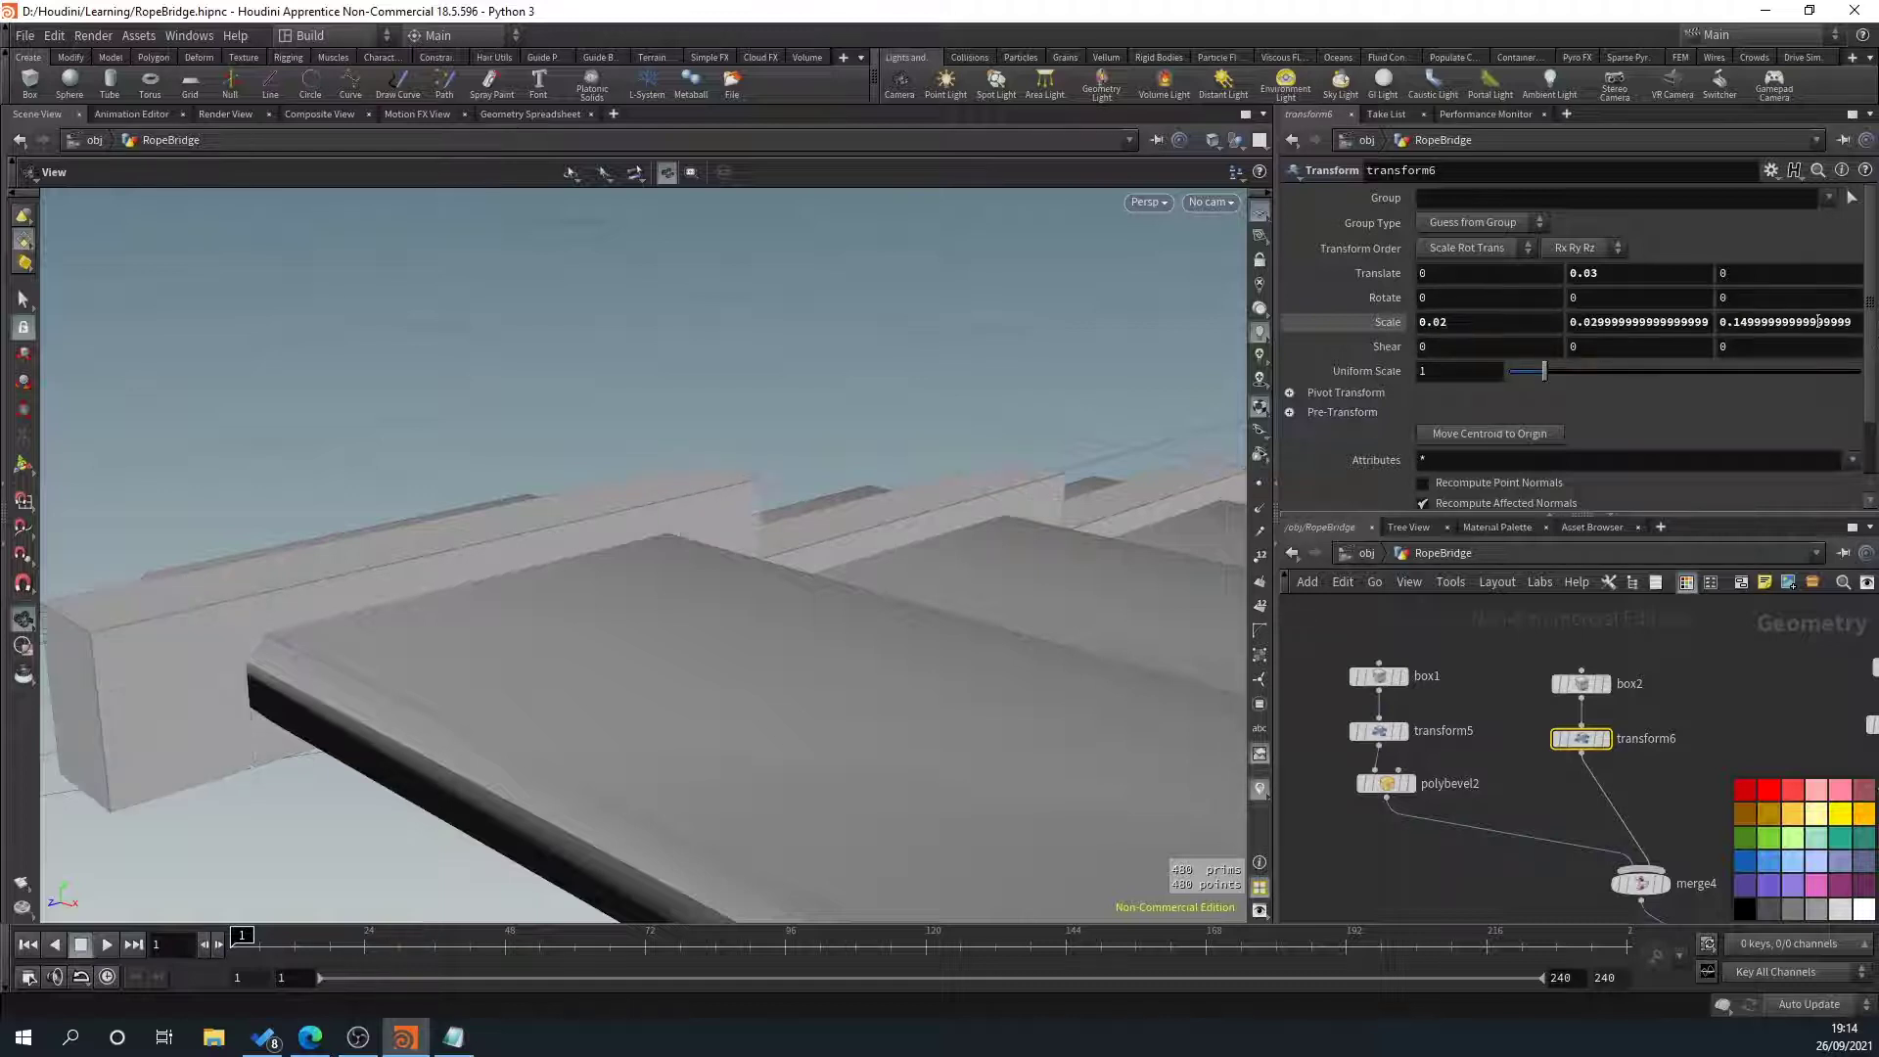
{"action": "left_click_drag", "start_coordinate": [1740, 324], "coordinate": [1861, 321]}
{"action": "type", "text": "11"}
{"action": "key", "text": "Return"}
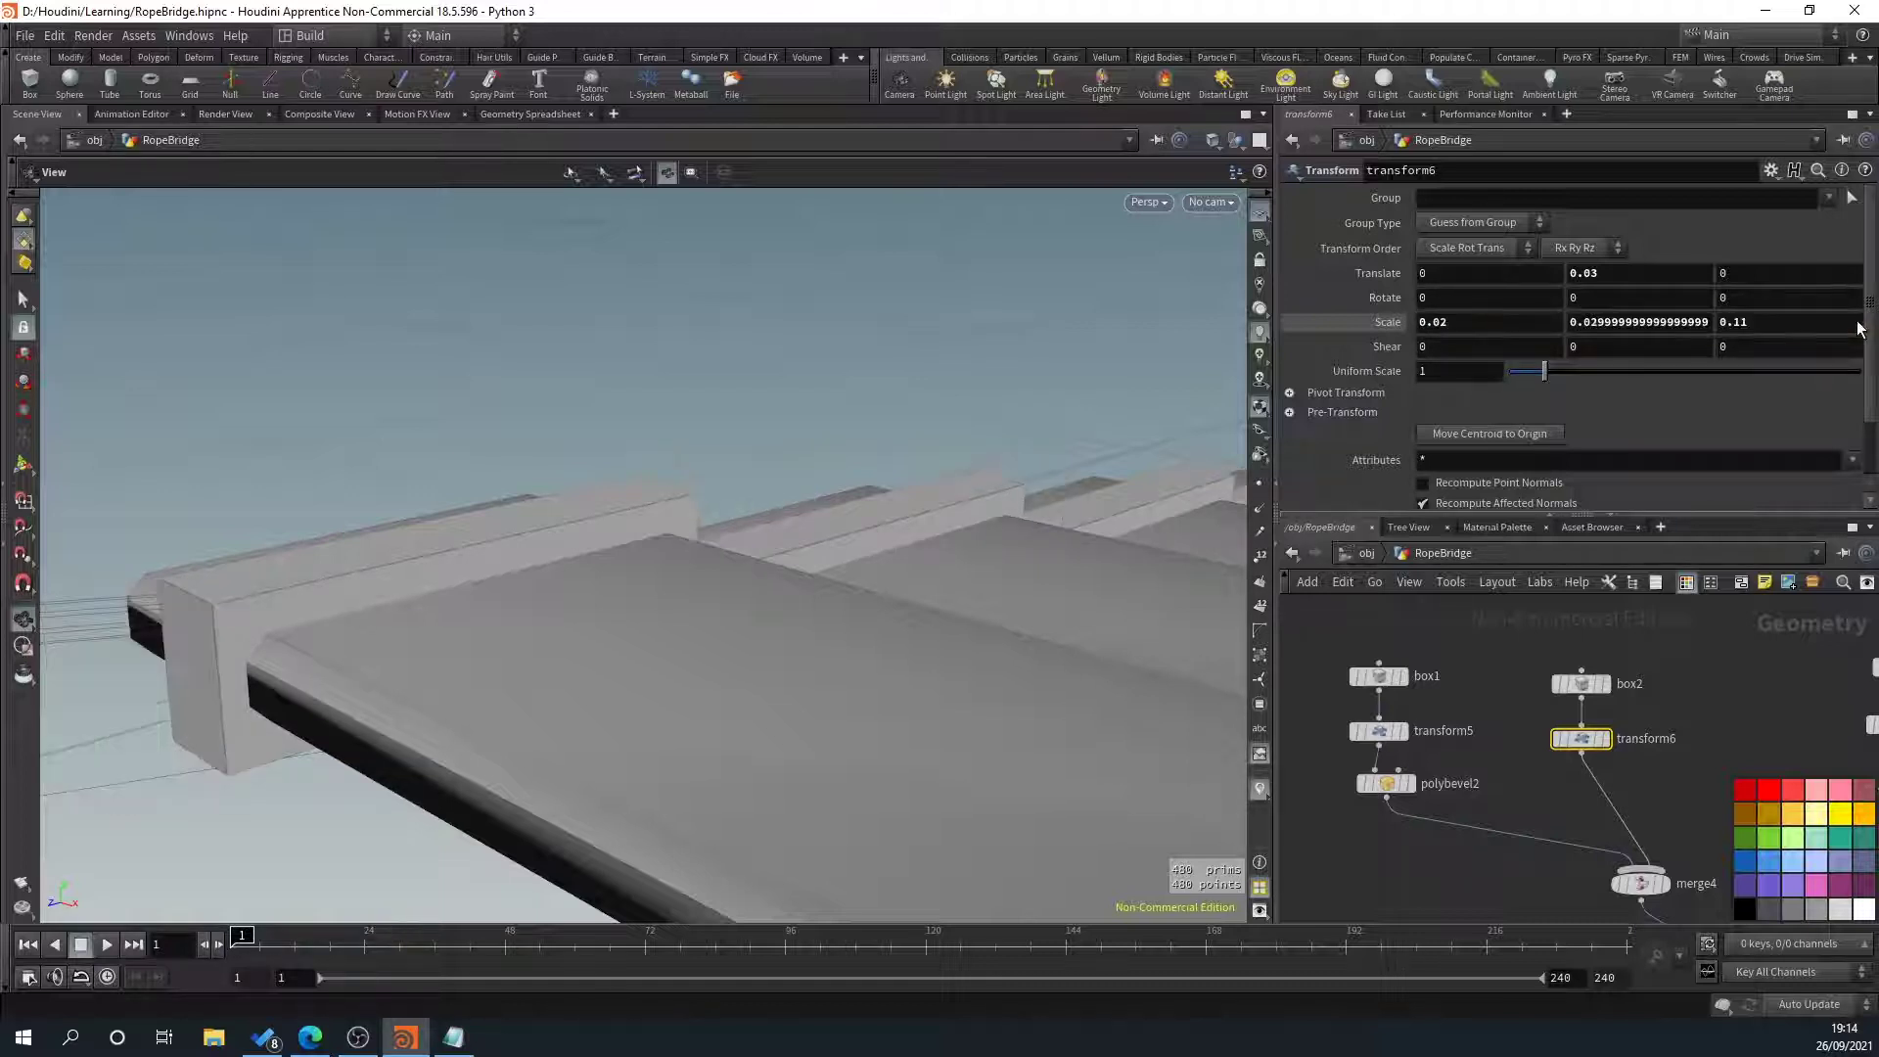
{"action": "left_click_drag", "start_coordinate": [780, 574], "coordinate": [648, 563]}
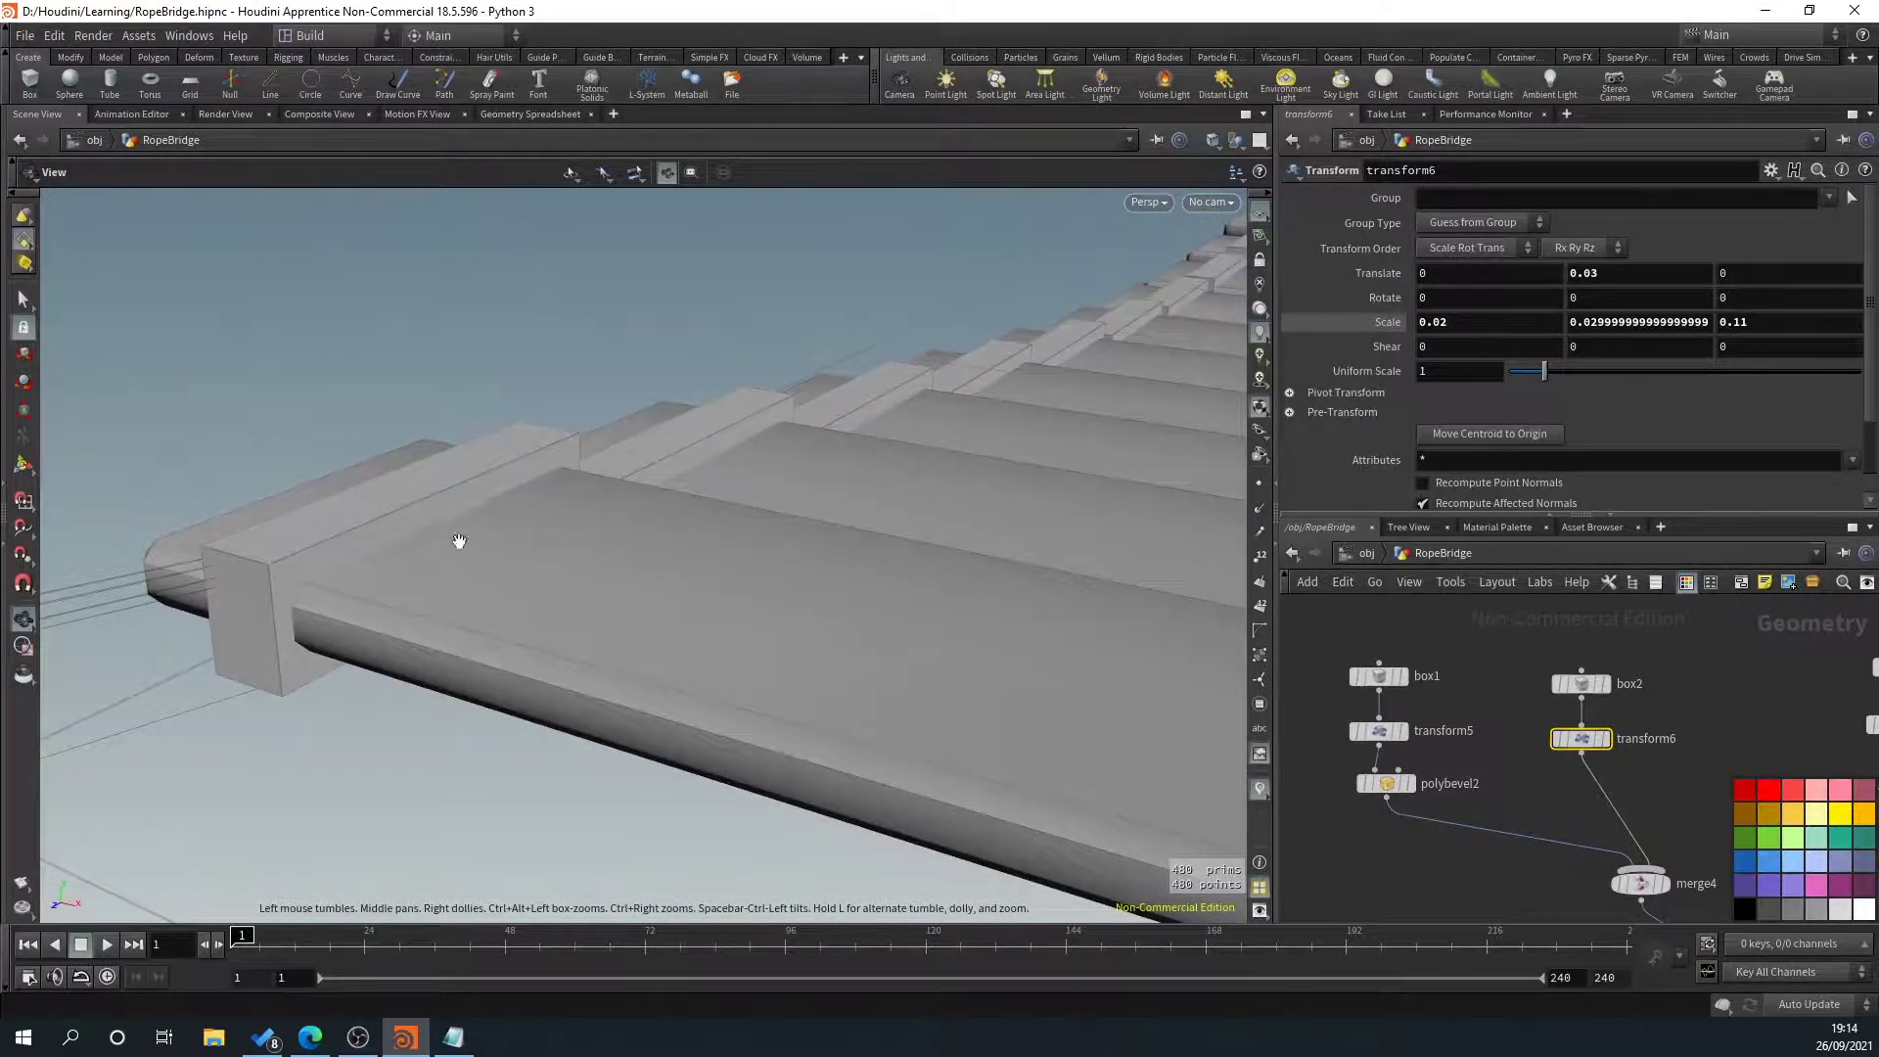
{"action": "left_click_drag", "start_coordinate": [459, 540], "coordinate": [697, 744]}
Insert a PolyBevel node between transform6 and merge4
{"action": "middle_click_drag", "start_coordinate": [1488, 762], "coordinate": [1514, 739]}
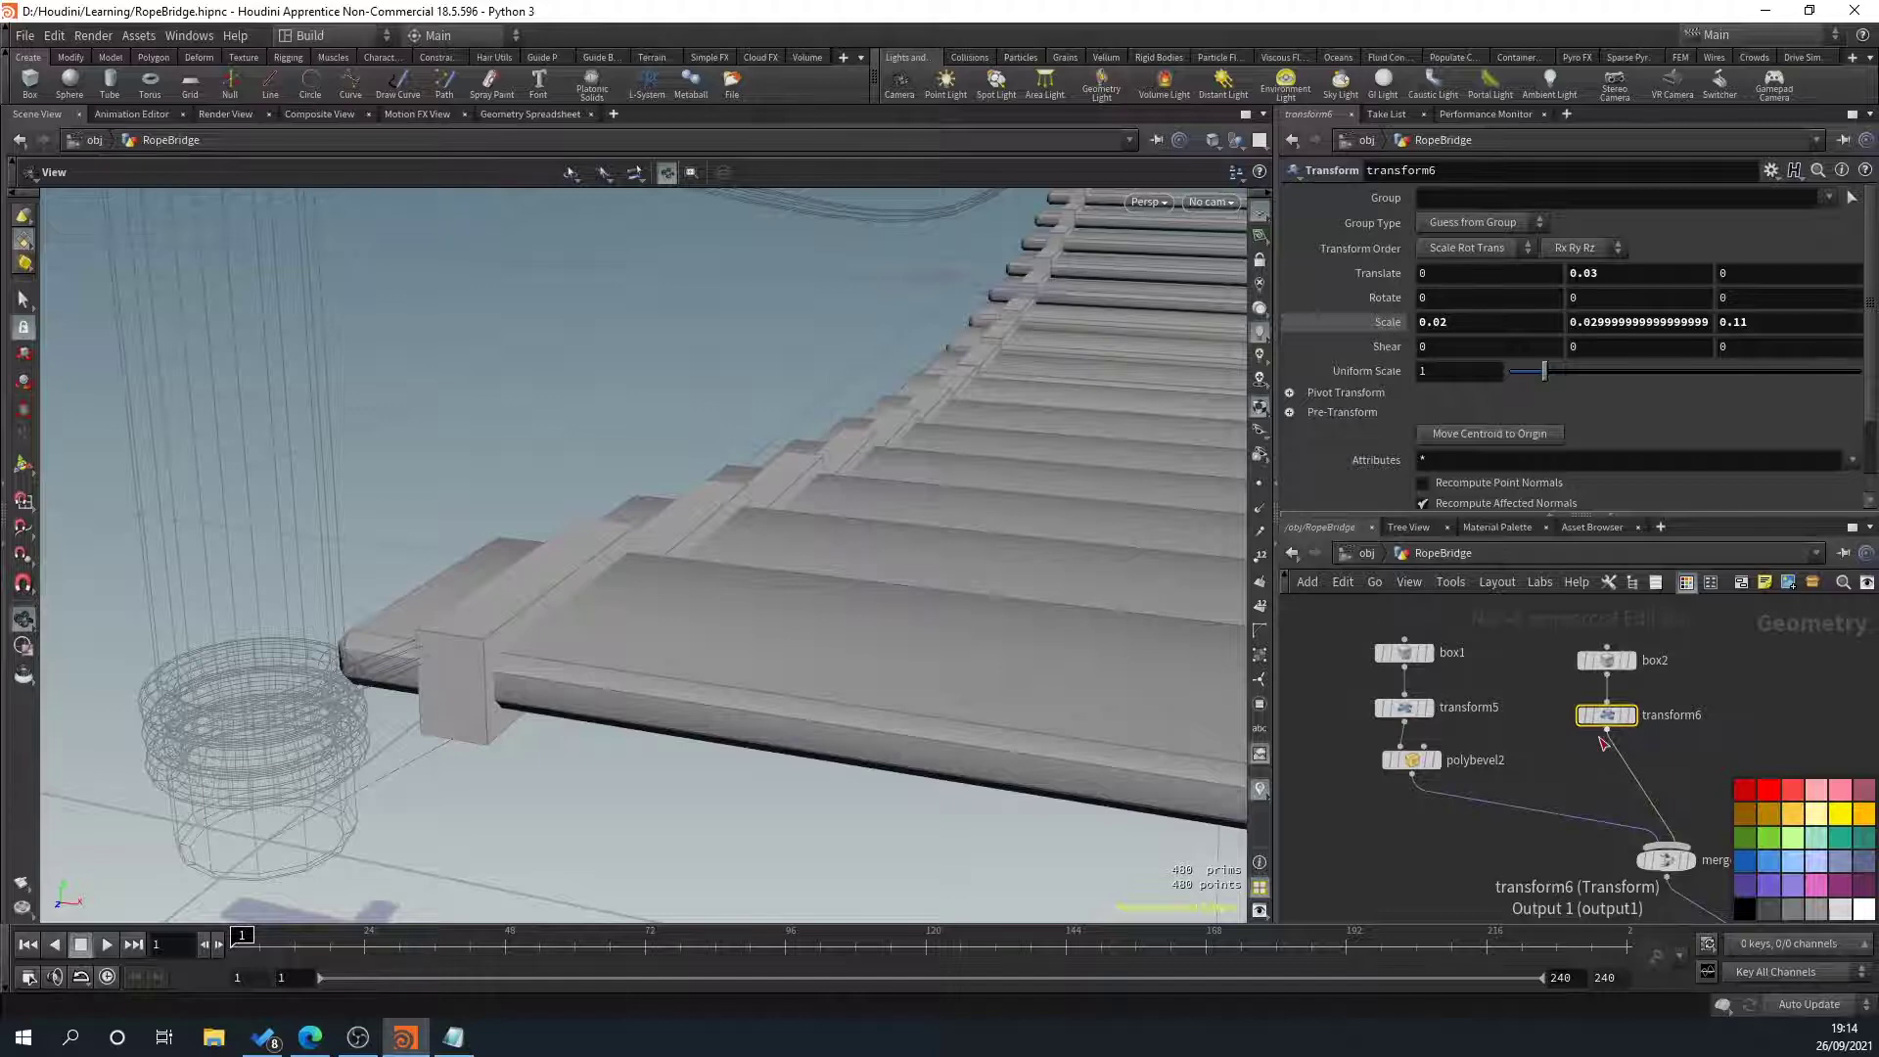
{"action": "mouse_move", "coordinate": [1611, 738]}
{"action": "left_mouse_down"}
{"action": "mouse_move", "coordinate": [1629, 763]}
{"action": "mouse_move", "coordinate": [1614, 744]}
{"action": "left_mouse_up"}
{"action": "key", "text": "Tab"}
{"action": "type", "text": "poly"}
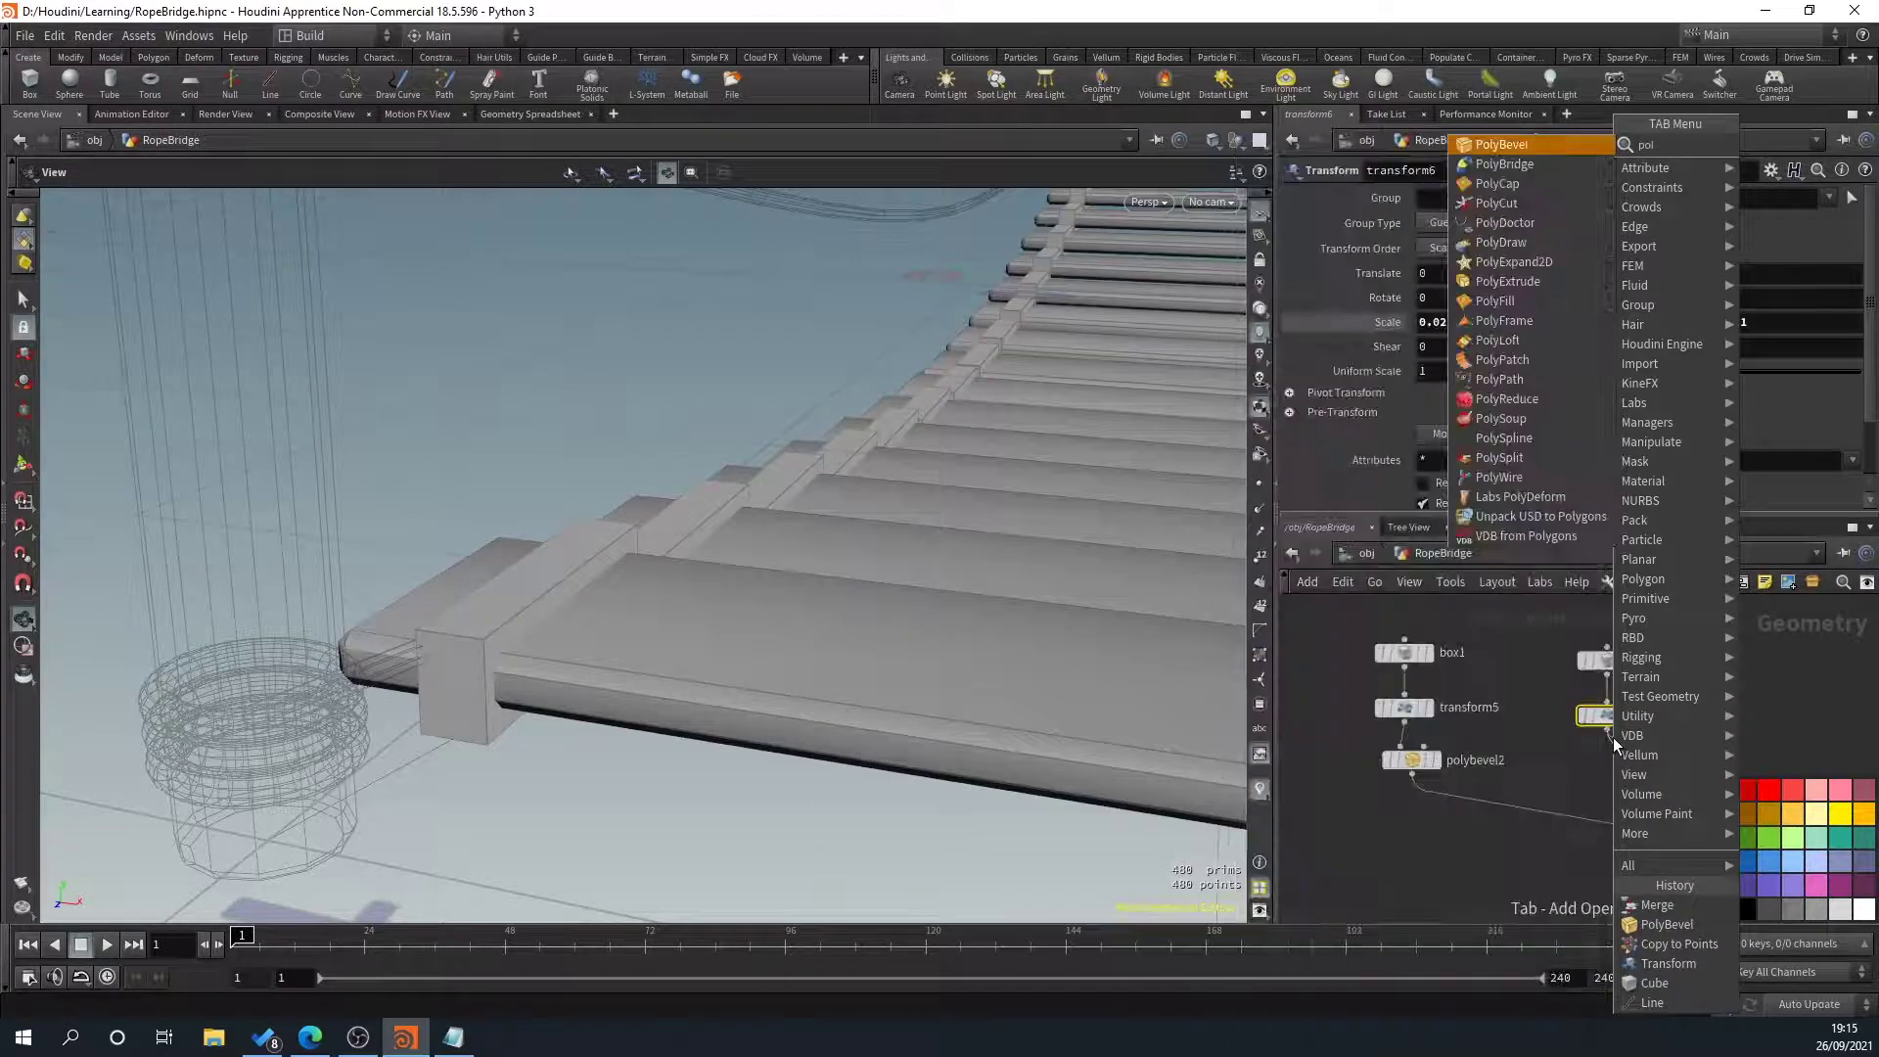
{"action": "key", "text": "Return"}
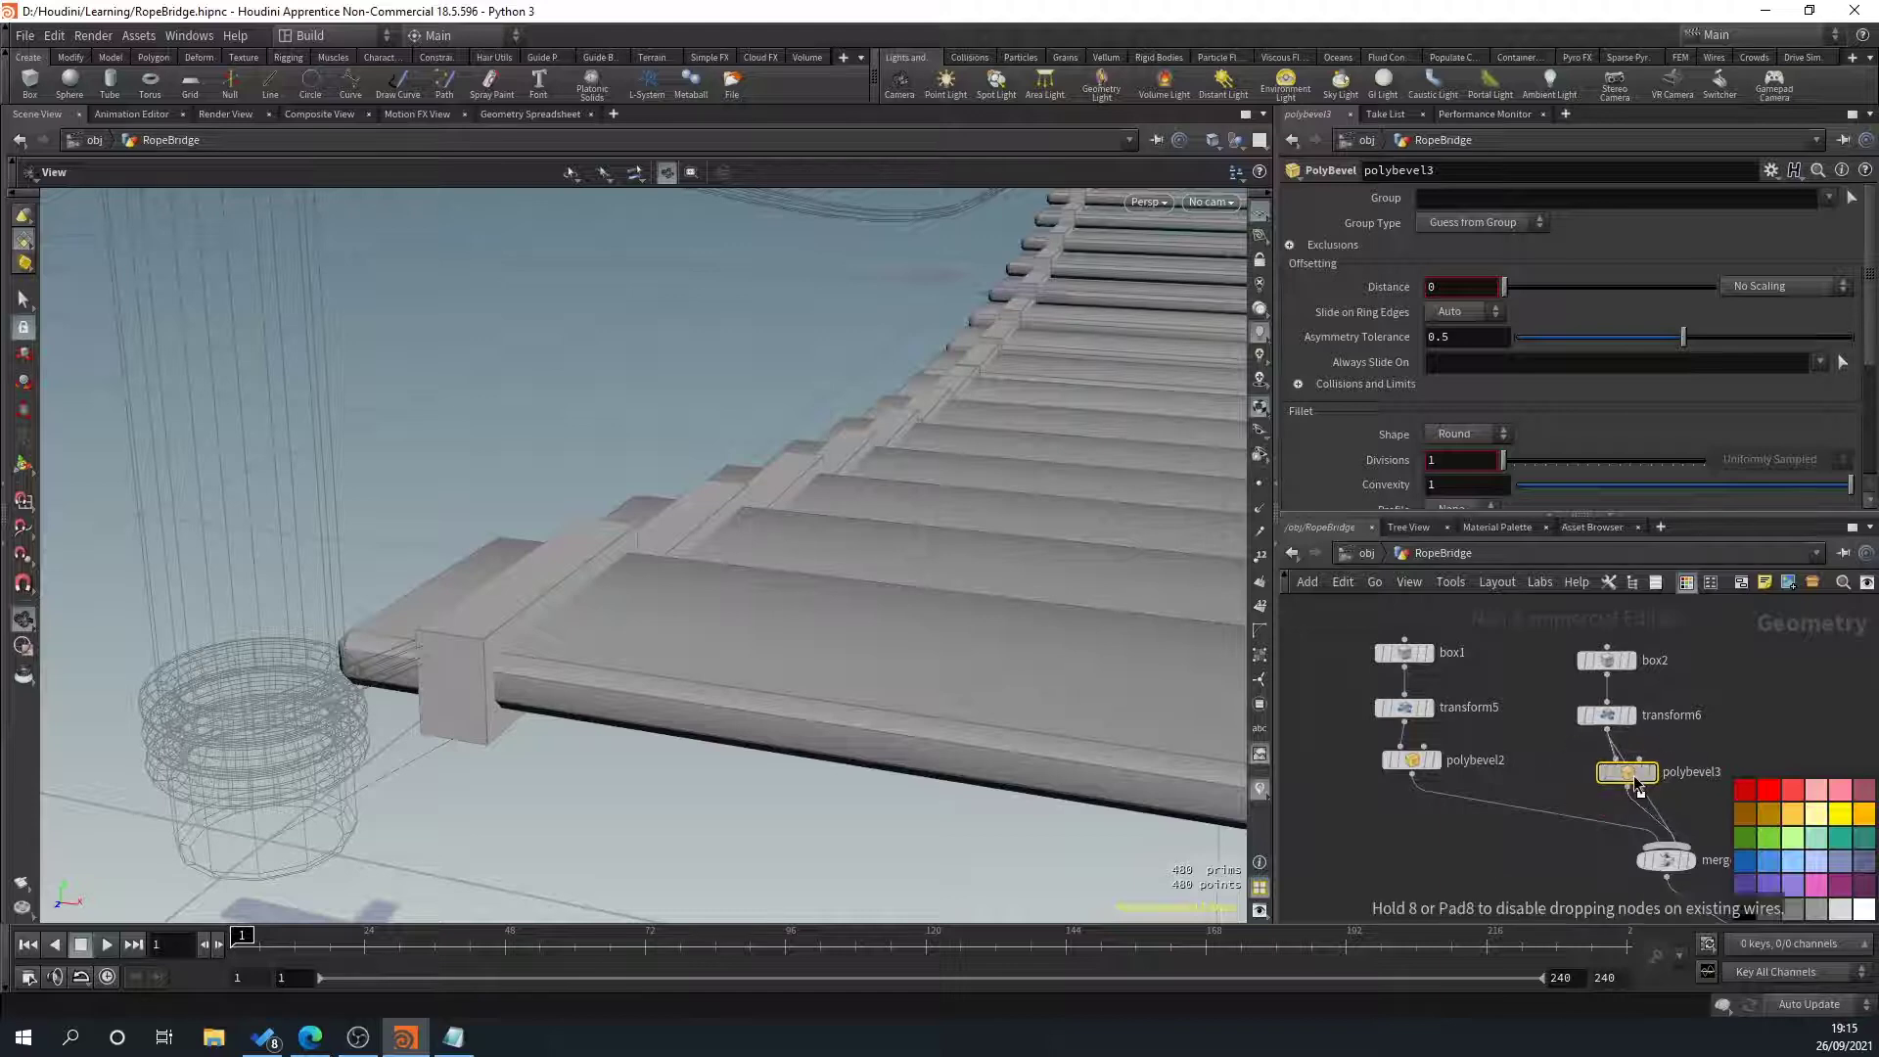
{"action": "left_click", "coordinate": [1614, 768]}
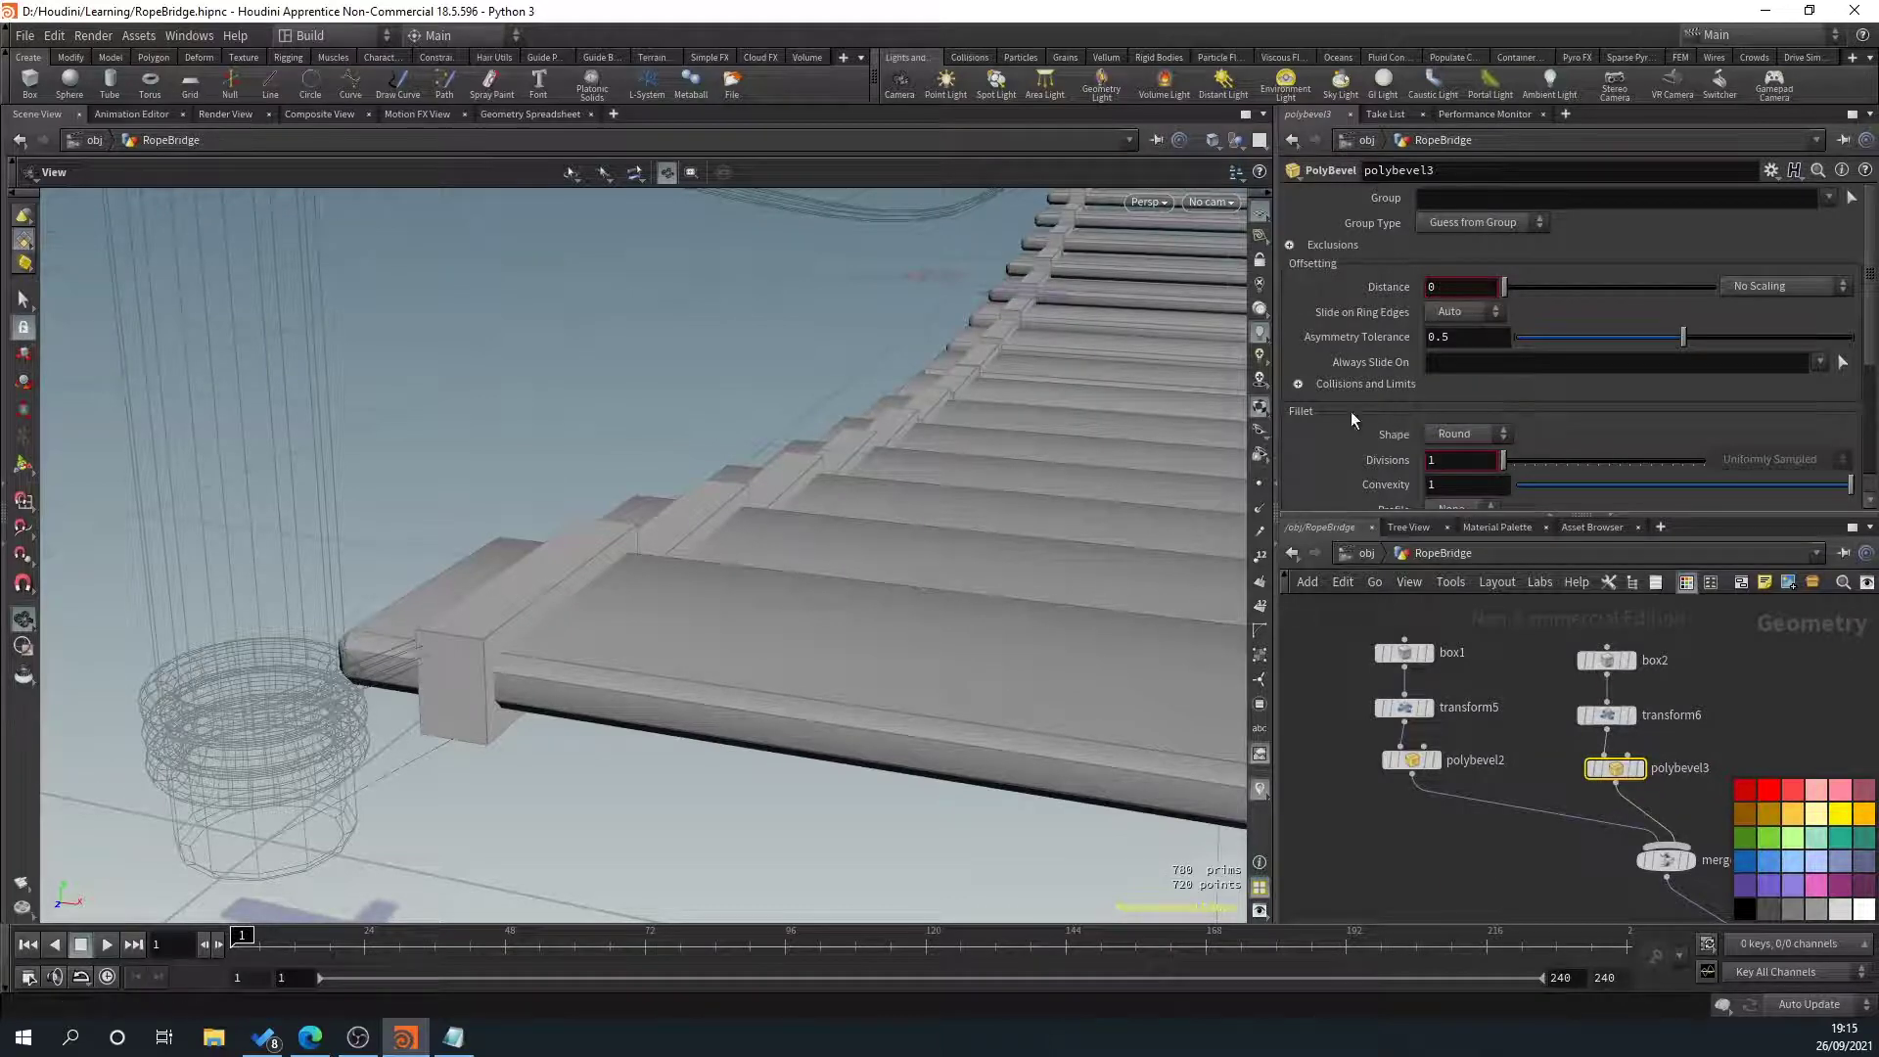
Bevel the strap box with 2 fillet divisions, trying a distance of 0.005 before setting it to 0.01
{"action": "scroll", "coordinate": [688, 537], "scroll_direction": "up", "scroll_amount": 3}
{"action": "left_click_drag", "start_coordinate": [688, 538], "coordinate": [587, 490]}
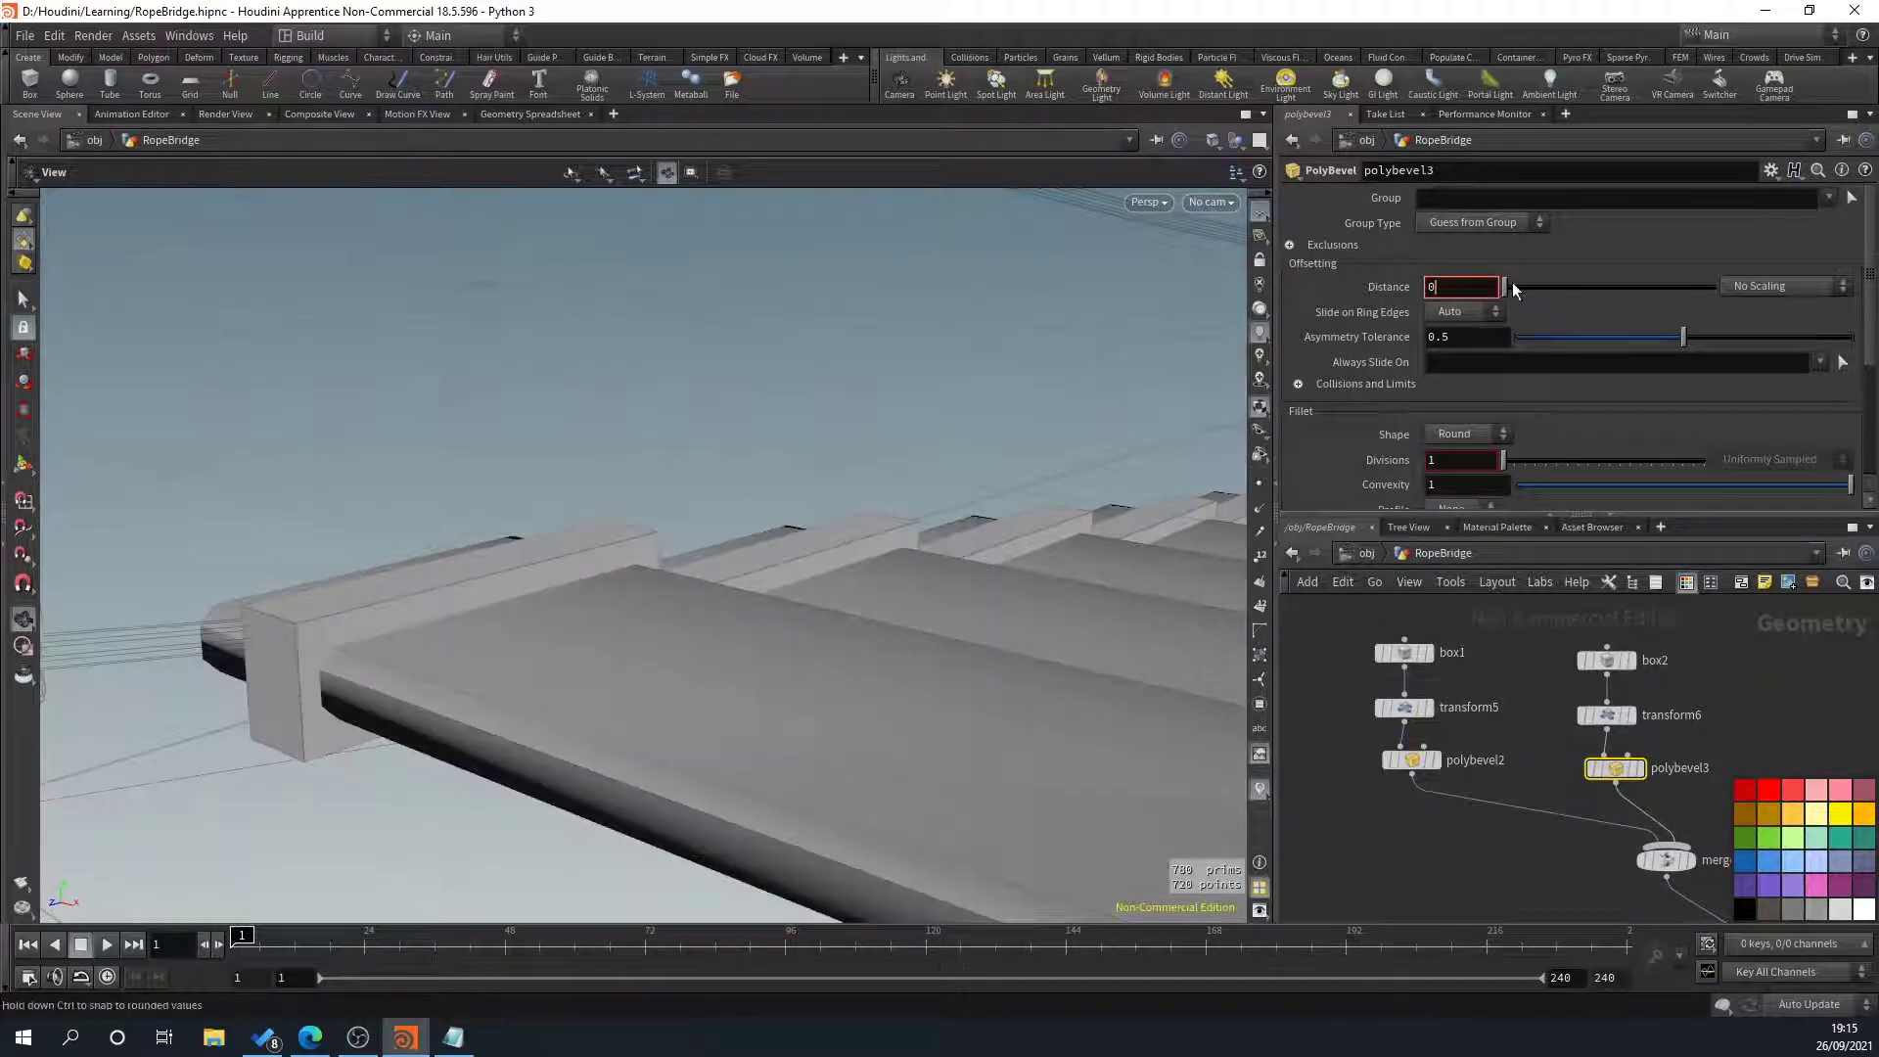
{"action": "left_click_drag", "start_coordinate": [1507, 288], "coordinate": [1507, 289]}
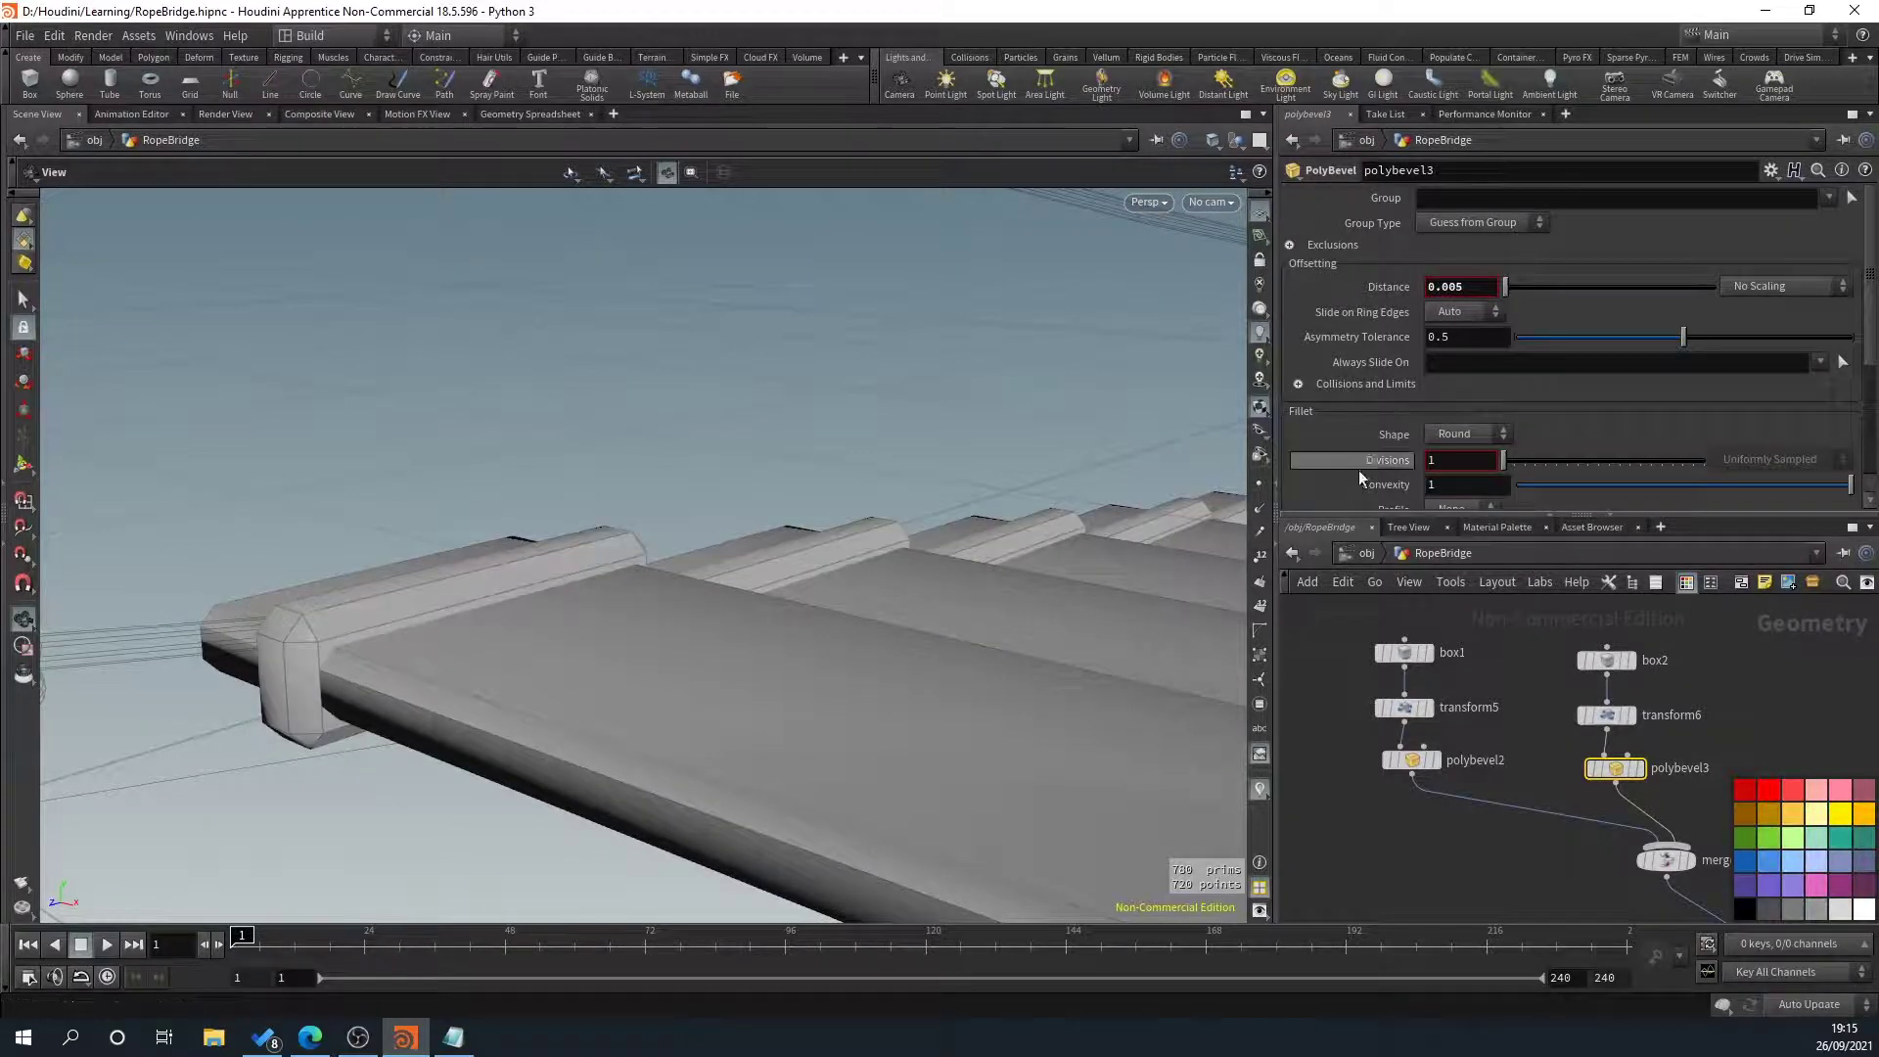
{"action": "left_click", "coordinate": [1465, 467]}
{"action": "key", "text": "Return"}
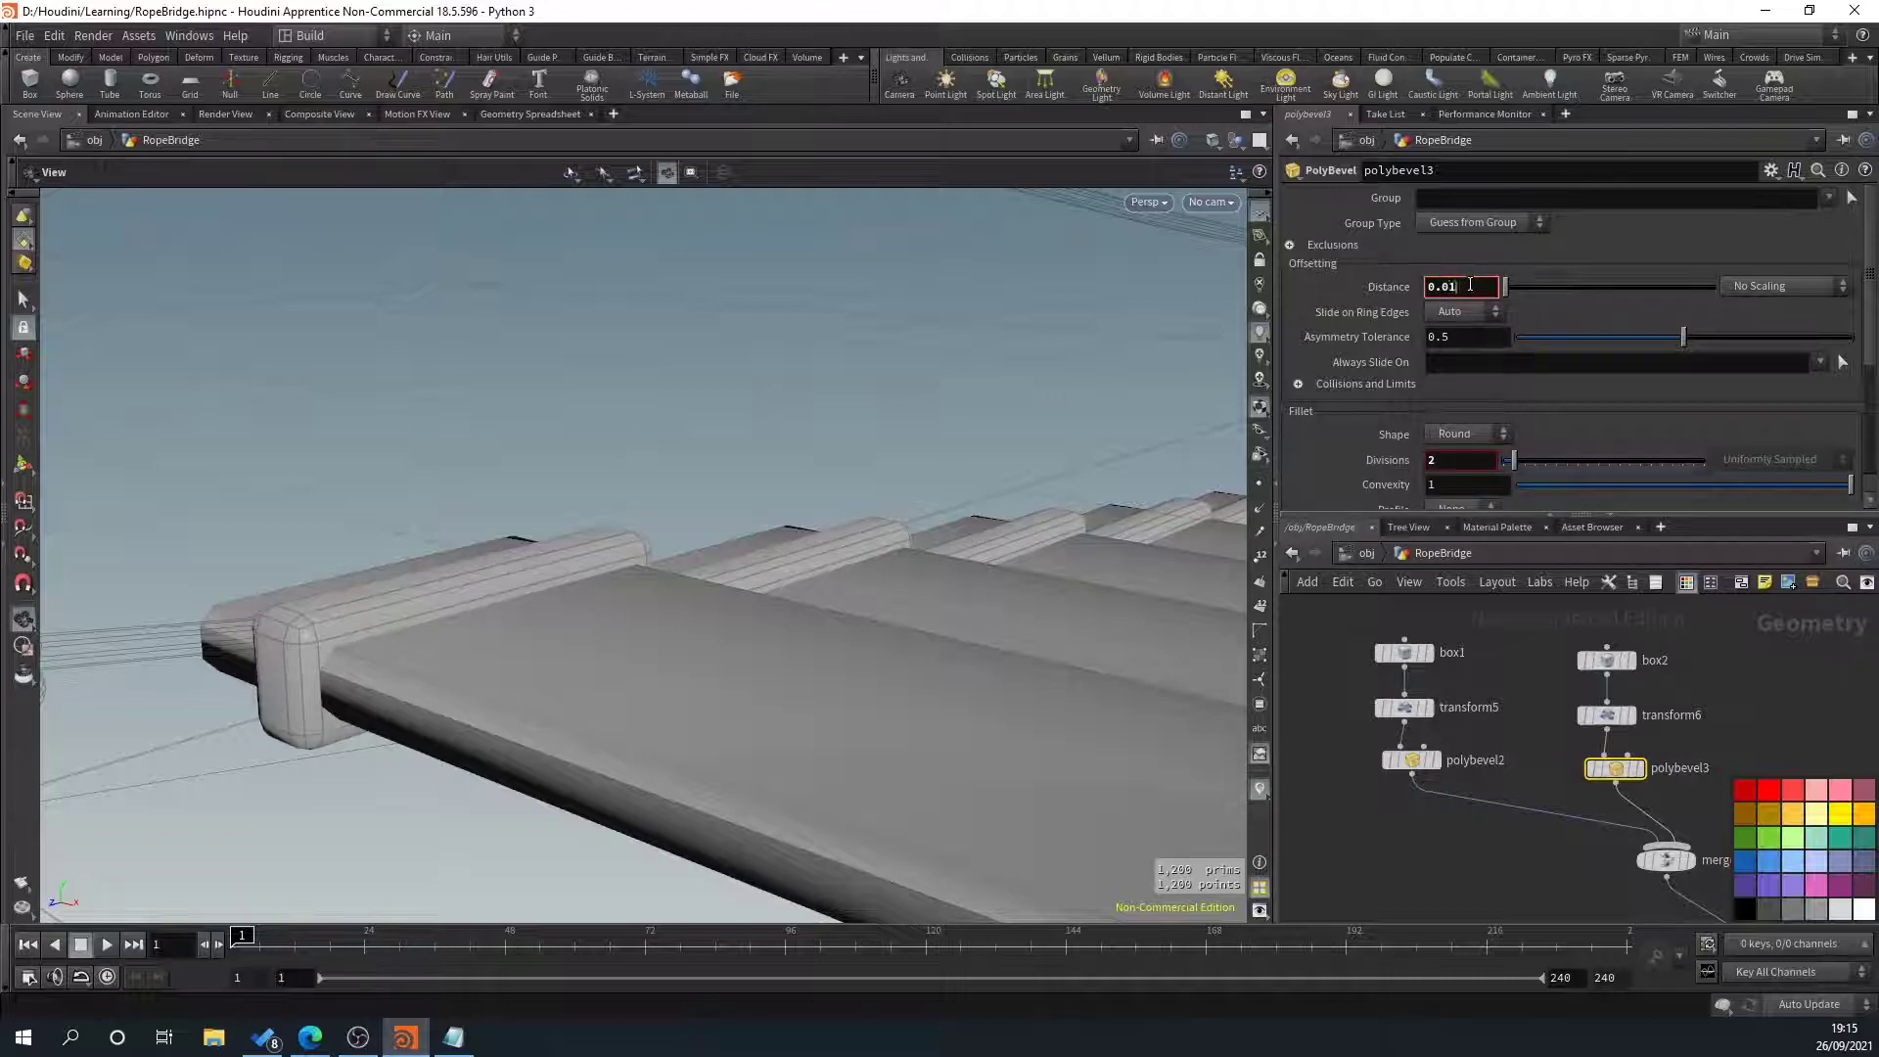
{"action": "key", "text": "Return"}
{"action": "left_click_drag", "start_coordinate": [320, 589], "coordinate": [427, 593]}
{"action": "scroll", "coordinate": [460, 584], "scroll_direction": "up", "scroll_amount": 1}
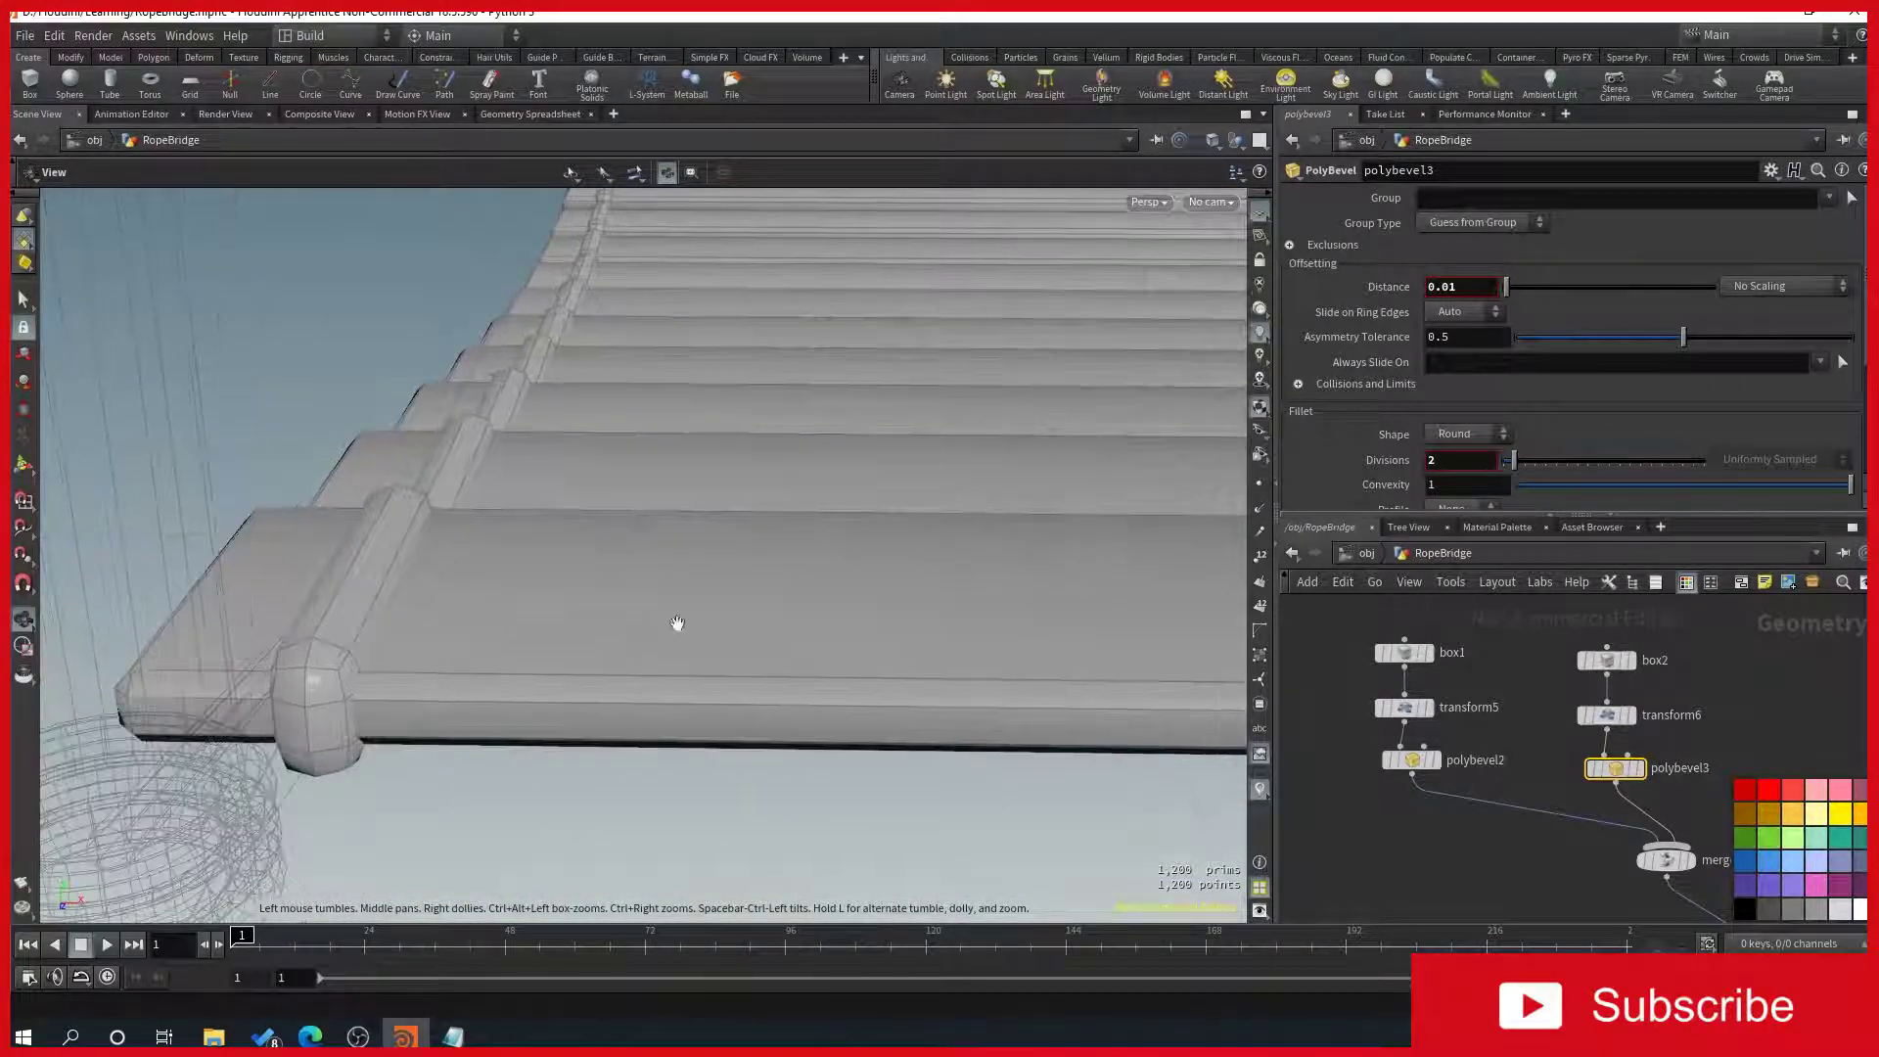
Move the box2, transform6 and polybevel3 nodes up to make room above merge4
{"action": "middle_click_drag", "start_coordinate": [1562, 807], "coordinate": [1531, 854]}
{"action": "middle_click_drag", "start_coordinate": [1666, 734], "coordinate": [1644, 814]}
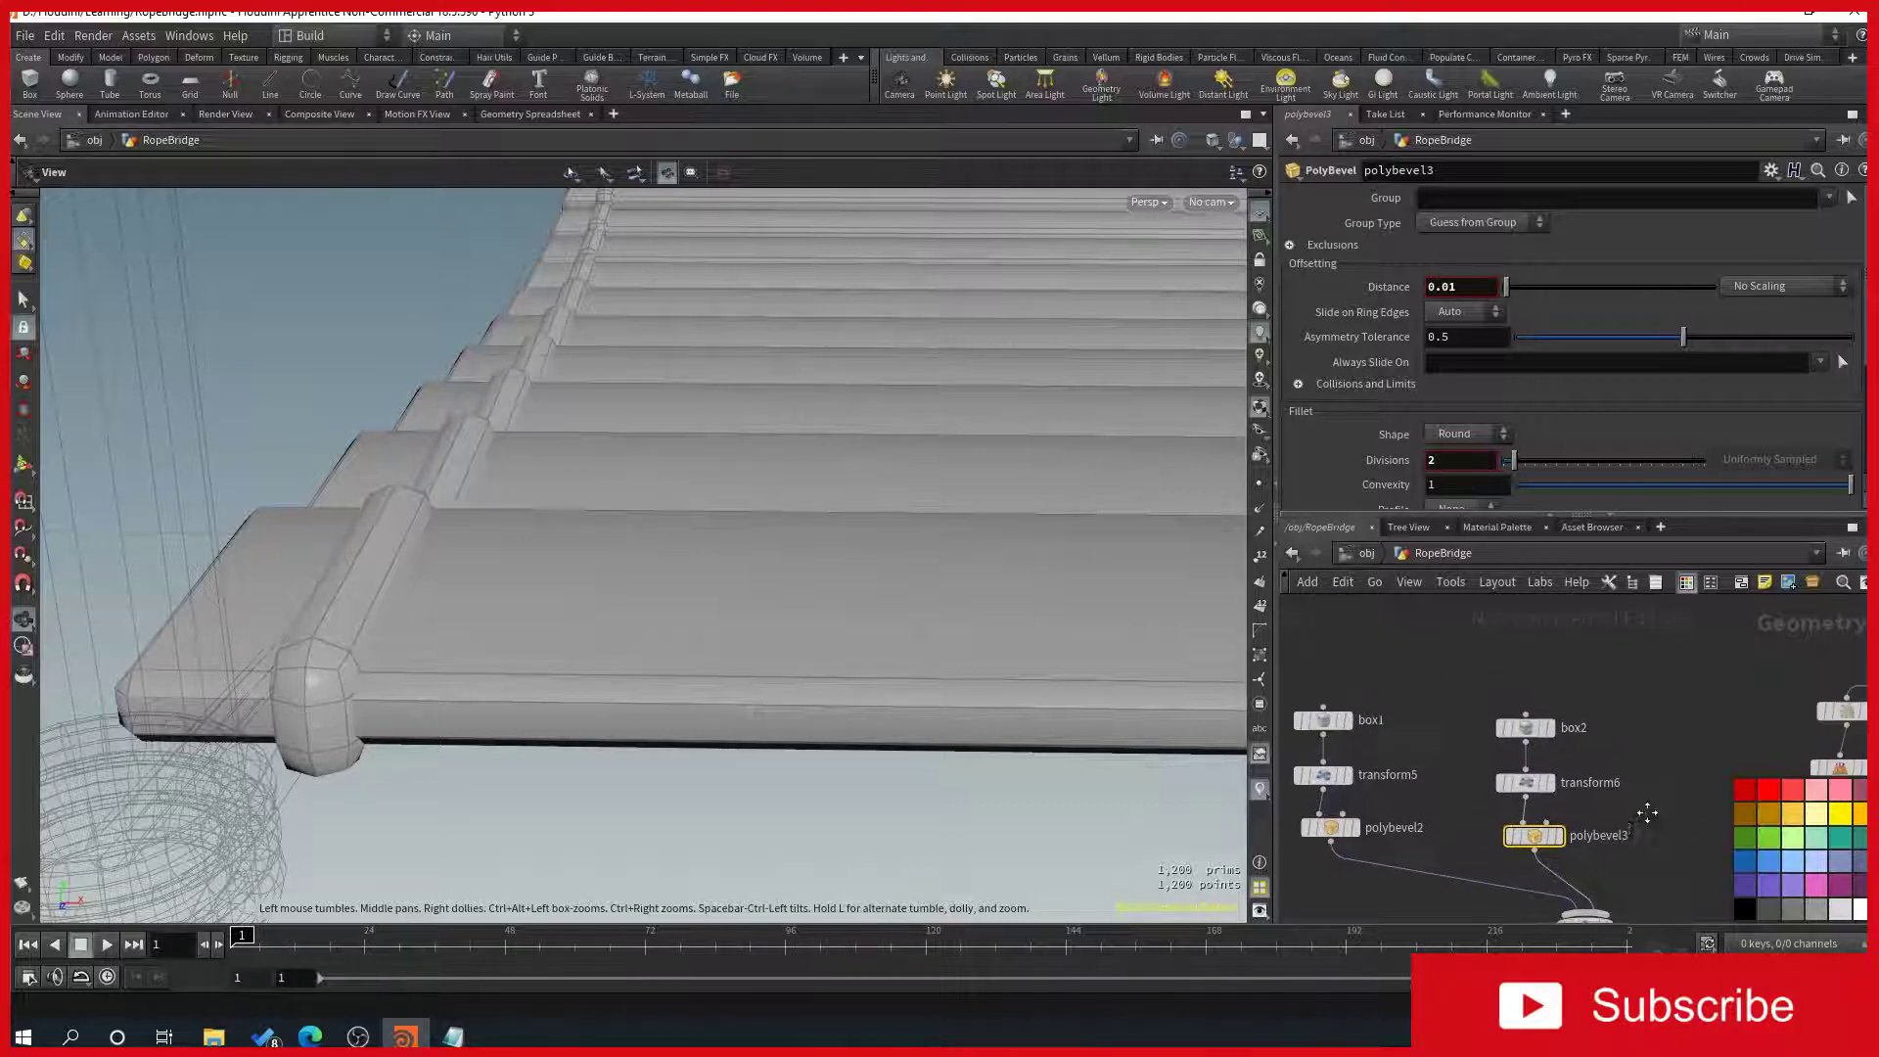
{"action": "left_click_drag", "start_coordinate": [1648, 859], "coordinate": [1551, 623]}
{"action": "left_click", "coordinate": [1673, 855]}
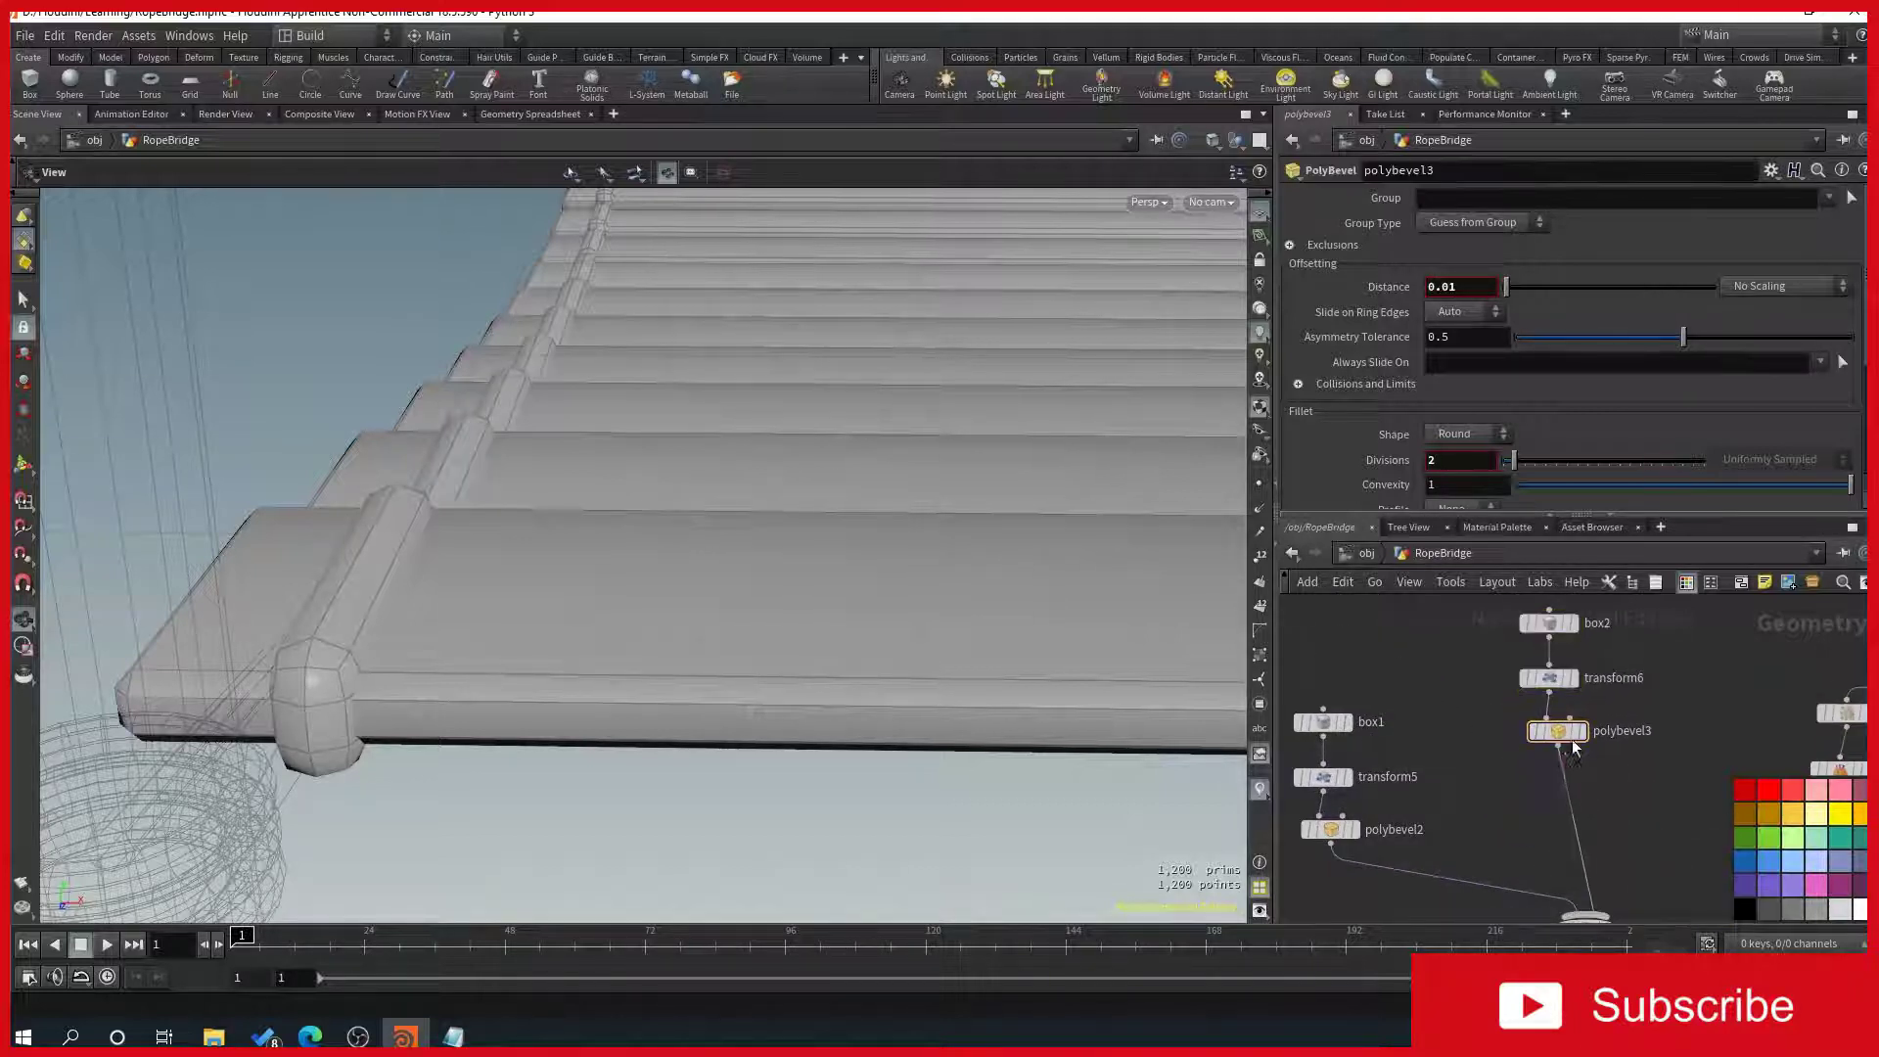
Insert a Copy and Transform node between polybevel3 and merge4
{"action": "key", "text": "Tab"}
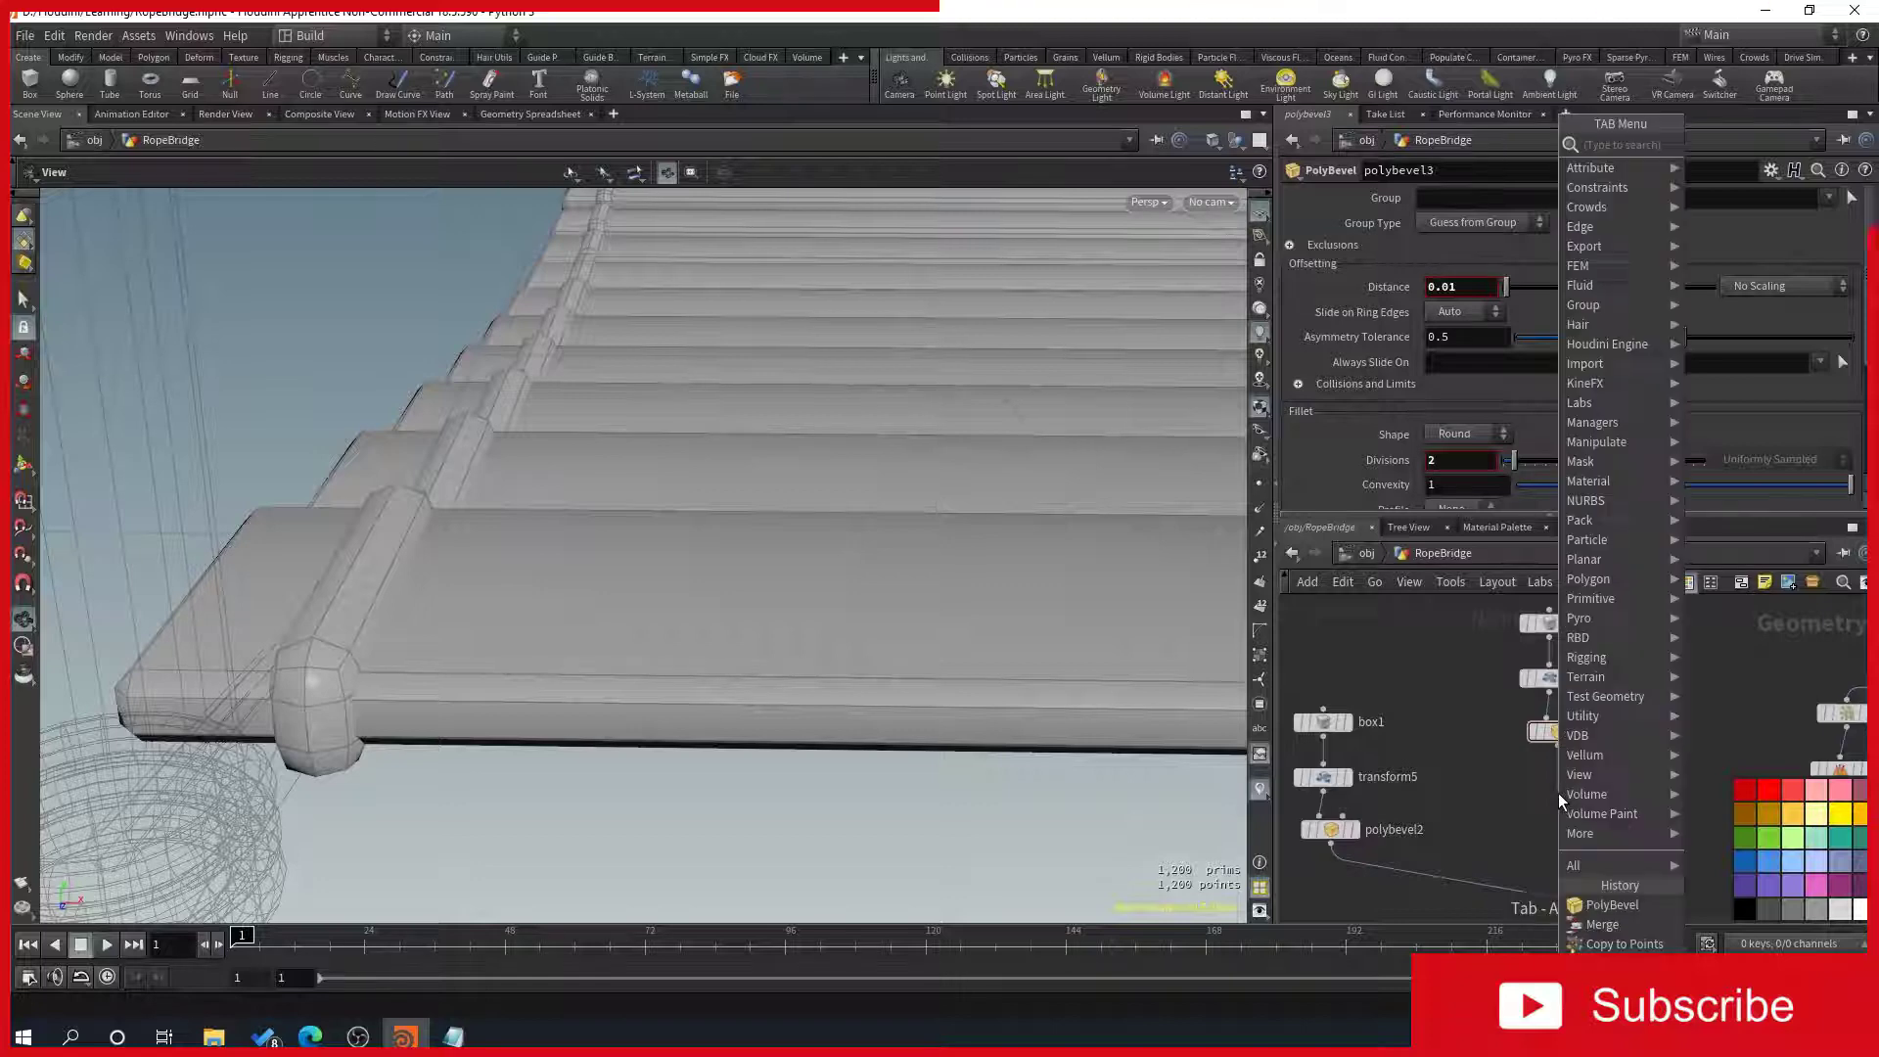
{"action": "type", "text": "op"}
{"action": "key", "text": "BackSpace"}
{"action": "key", "text": "BackSpace"}
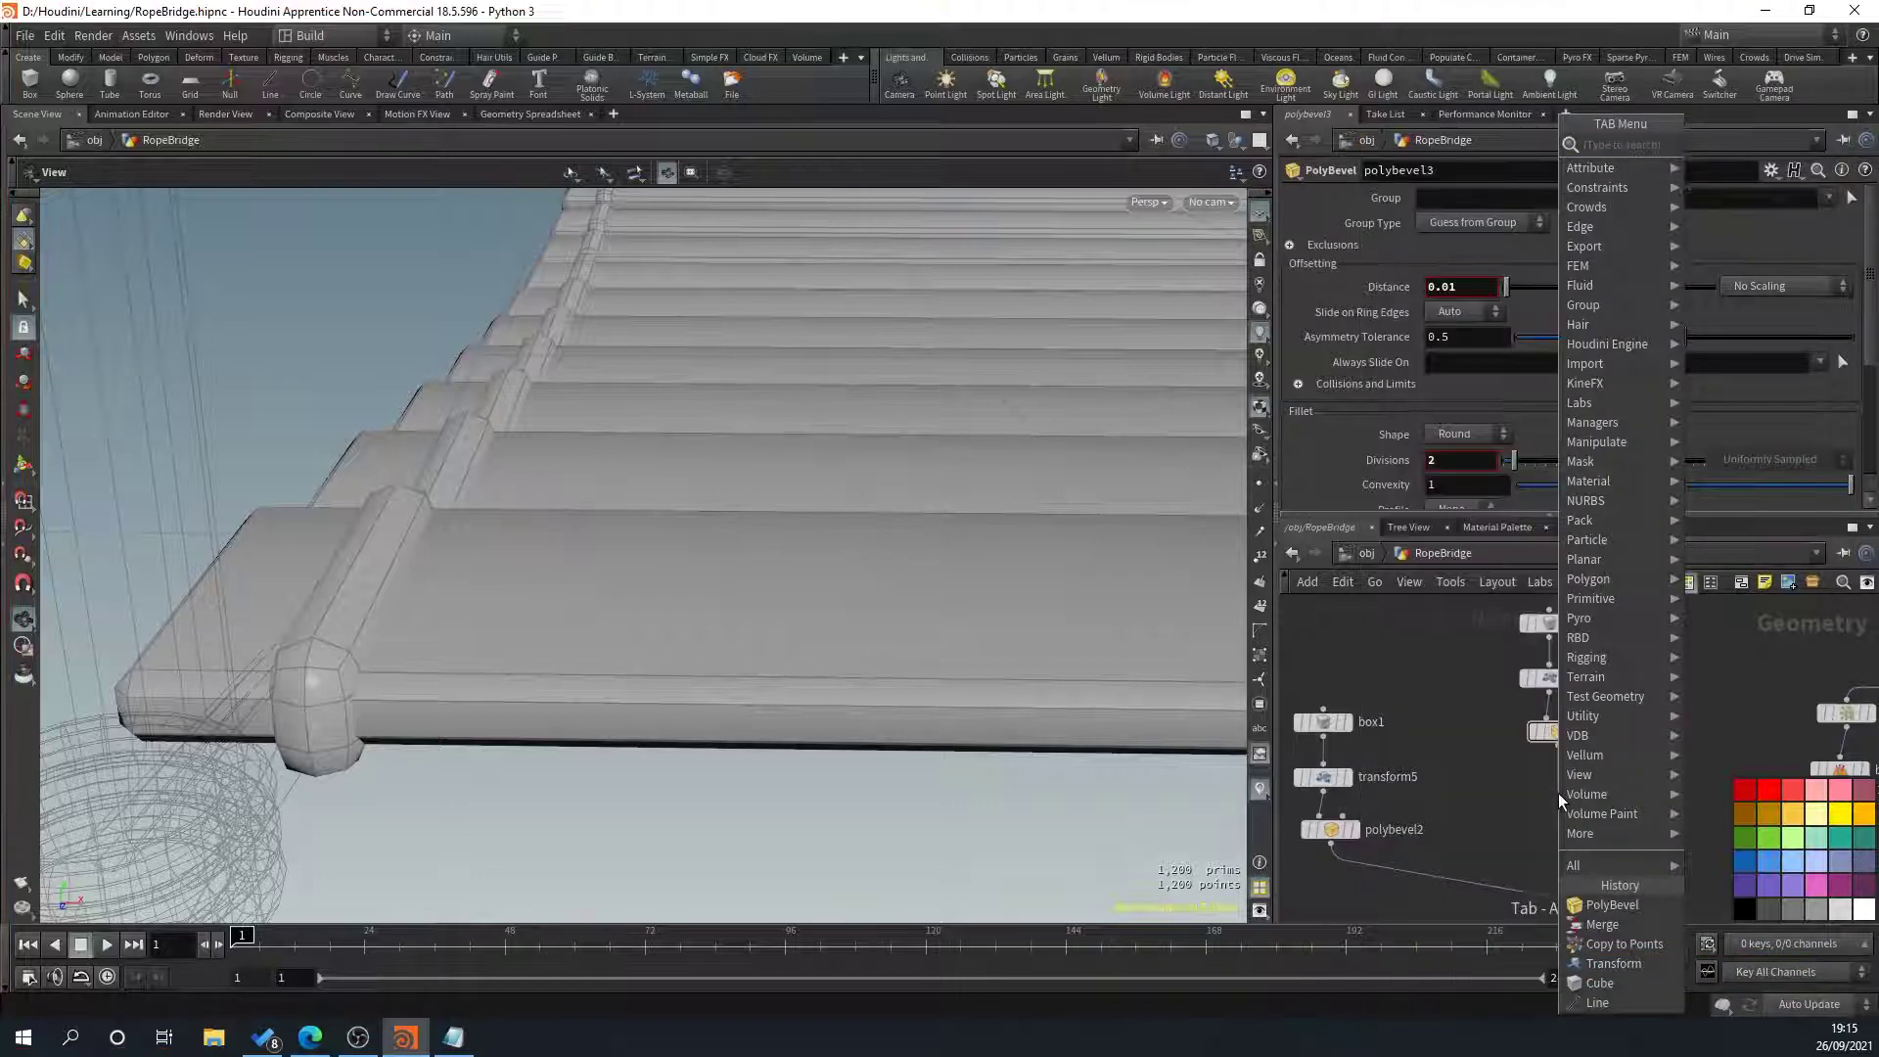
{"action": "type", "text": "copy tra"}
{"action": "key", "text": "Return"}
{"action": "left_click", "coordinate": [1558, 793]}
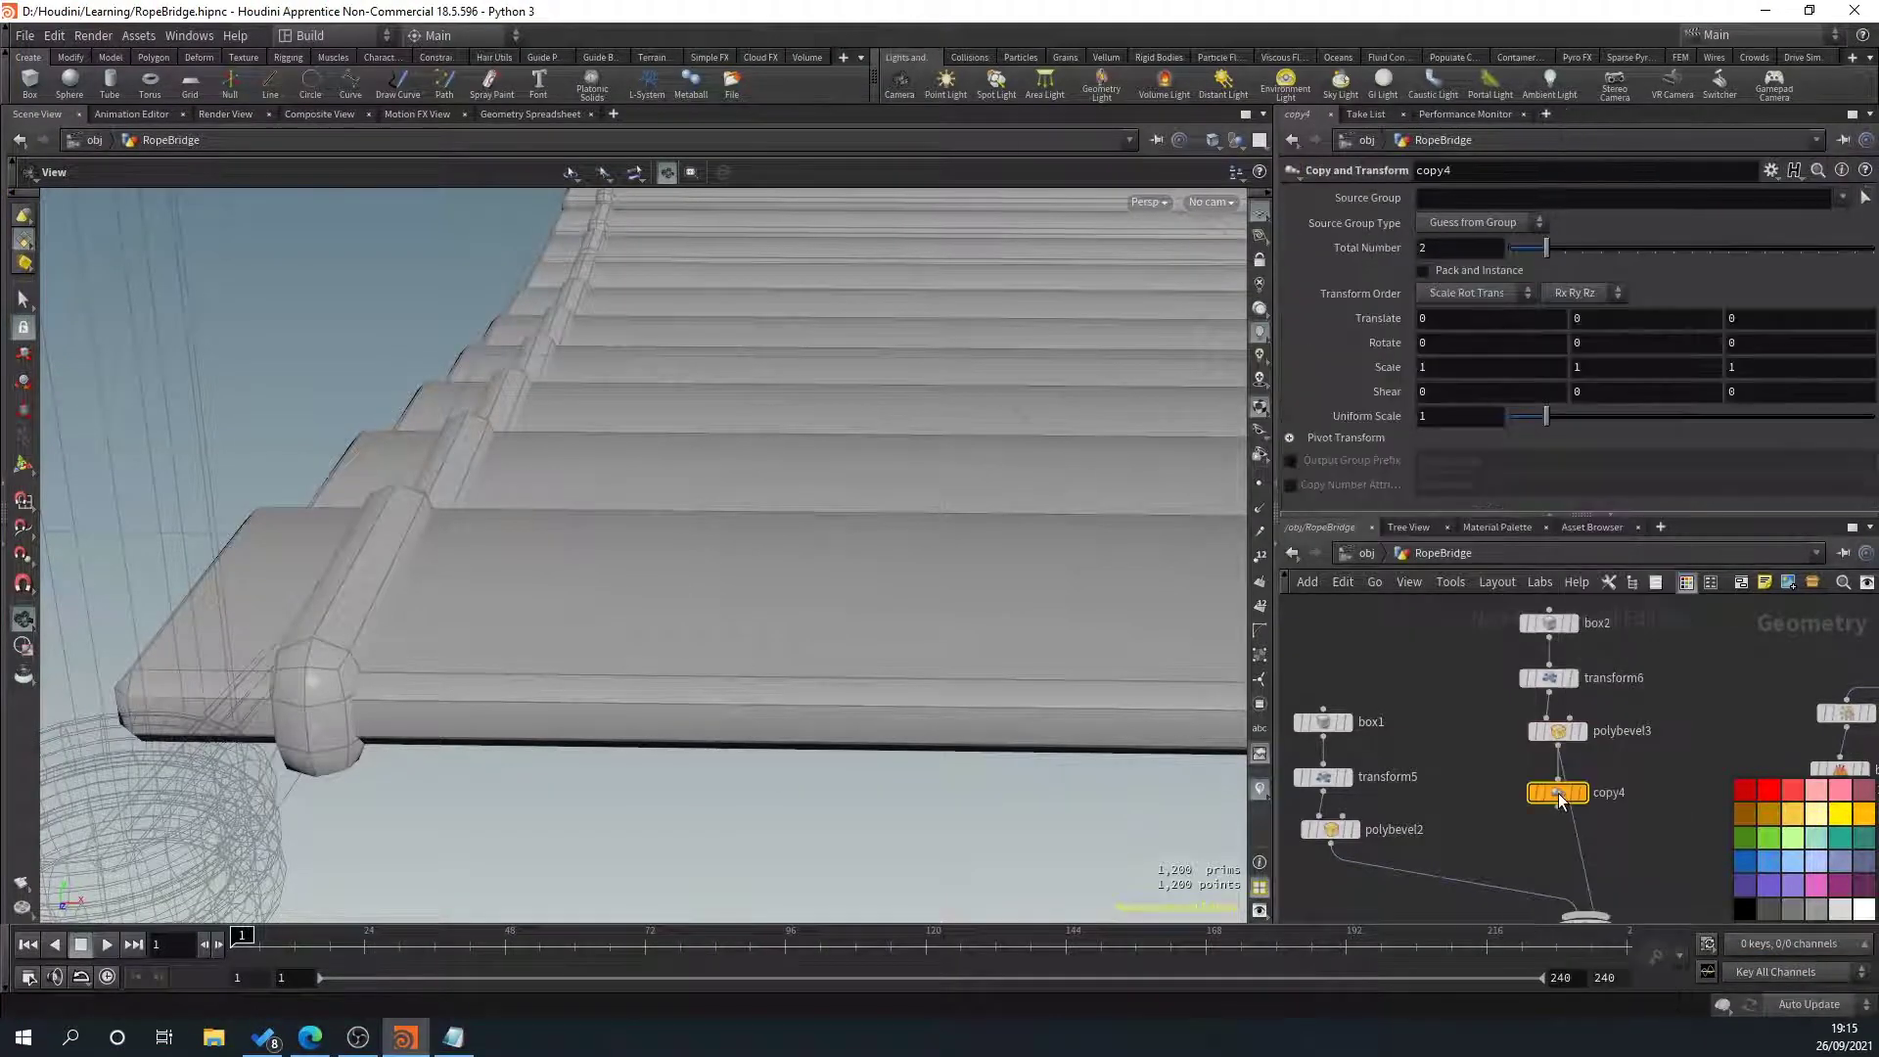
{"action": "left_click", "coordinate": [1562, 802]}
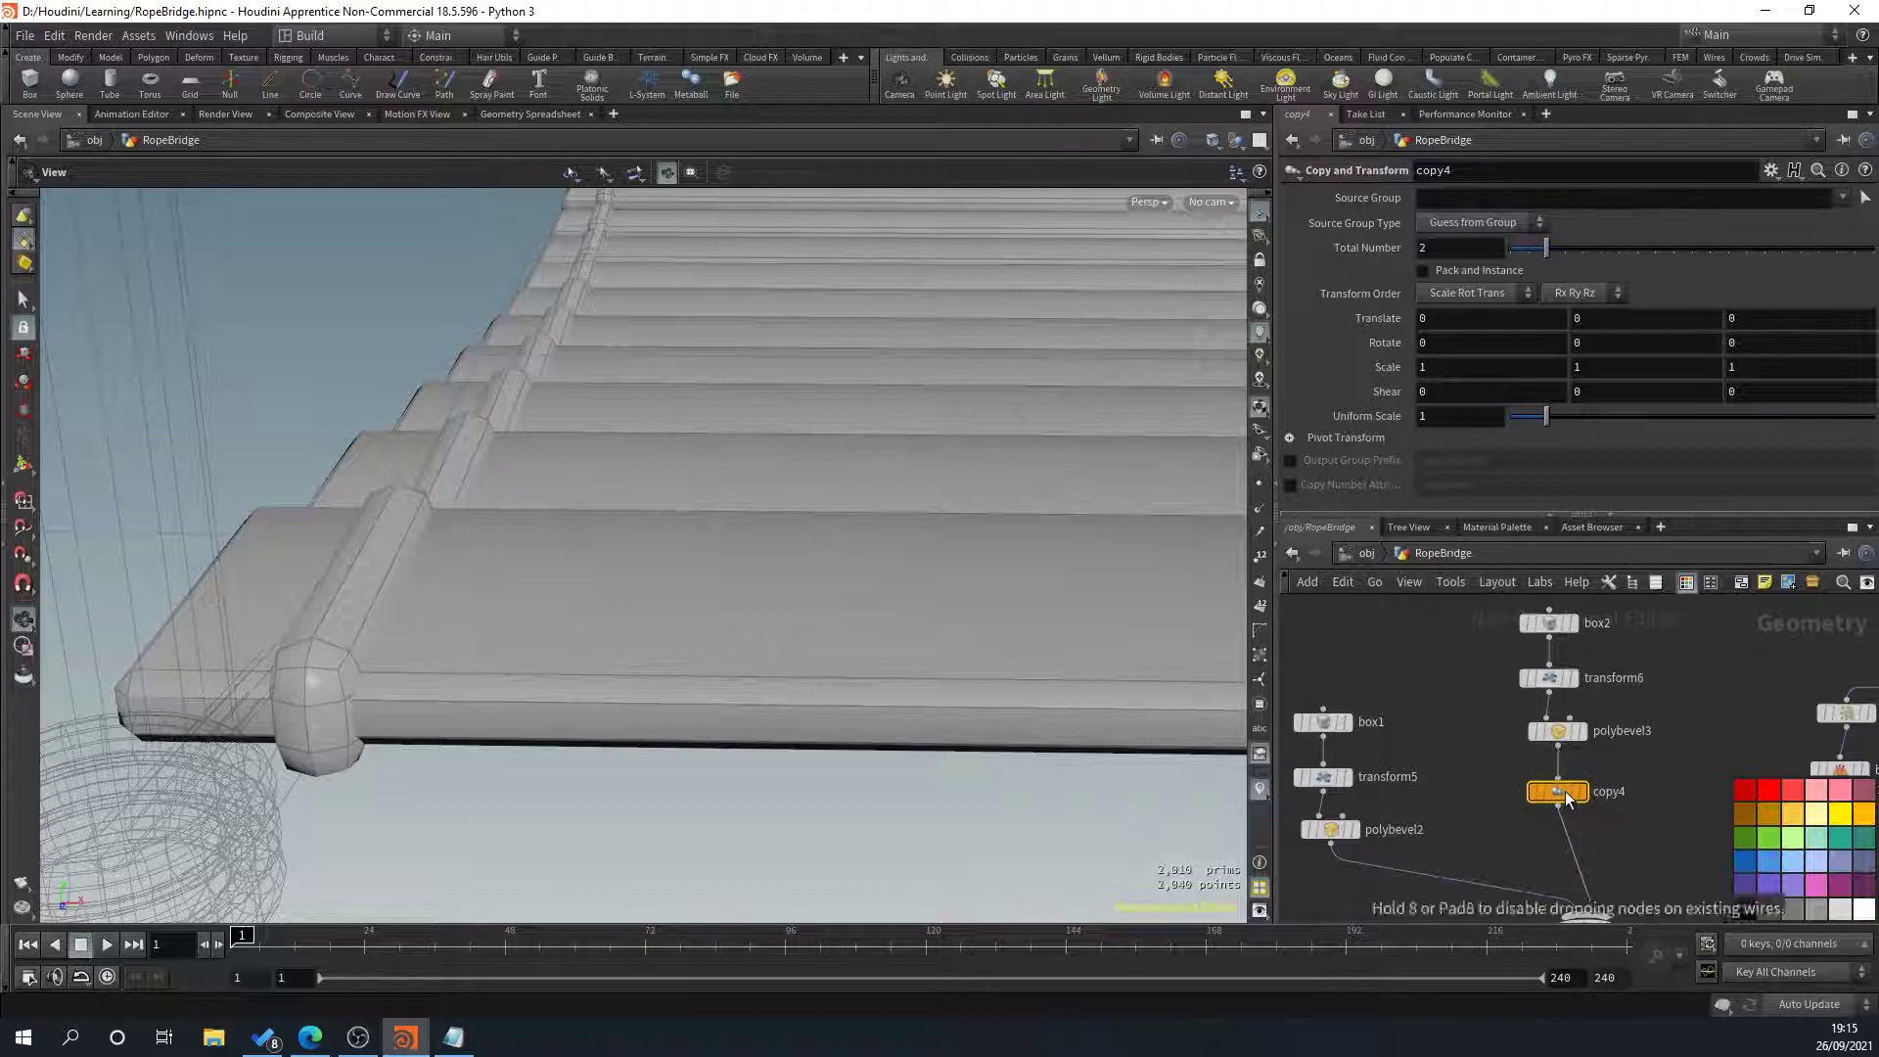
Set the X translation of copy4 to 0.017 so a second strap sits beside the first on each plank
{"action": "middle_click_drag", "start_coordinate": [1535, 318], "coordinate": [1692, 372]}
{"action": "left_click_drag", "start_coordinate": [669, 751], "coordinate": [600, 621]}
{"action": "middle_click_drag", "start_coordinate": [600, 621], "coordinate": [278, 707]}
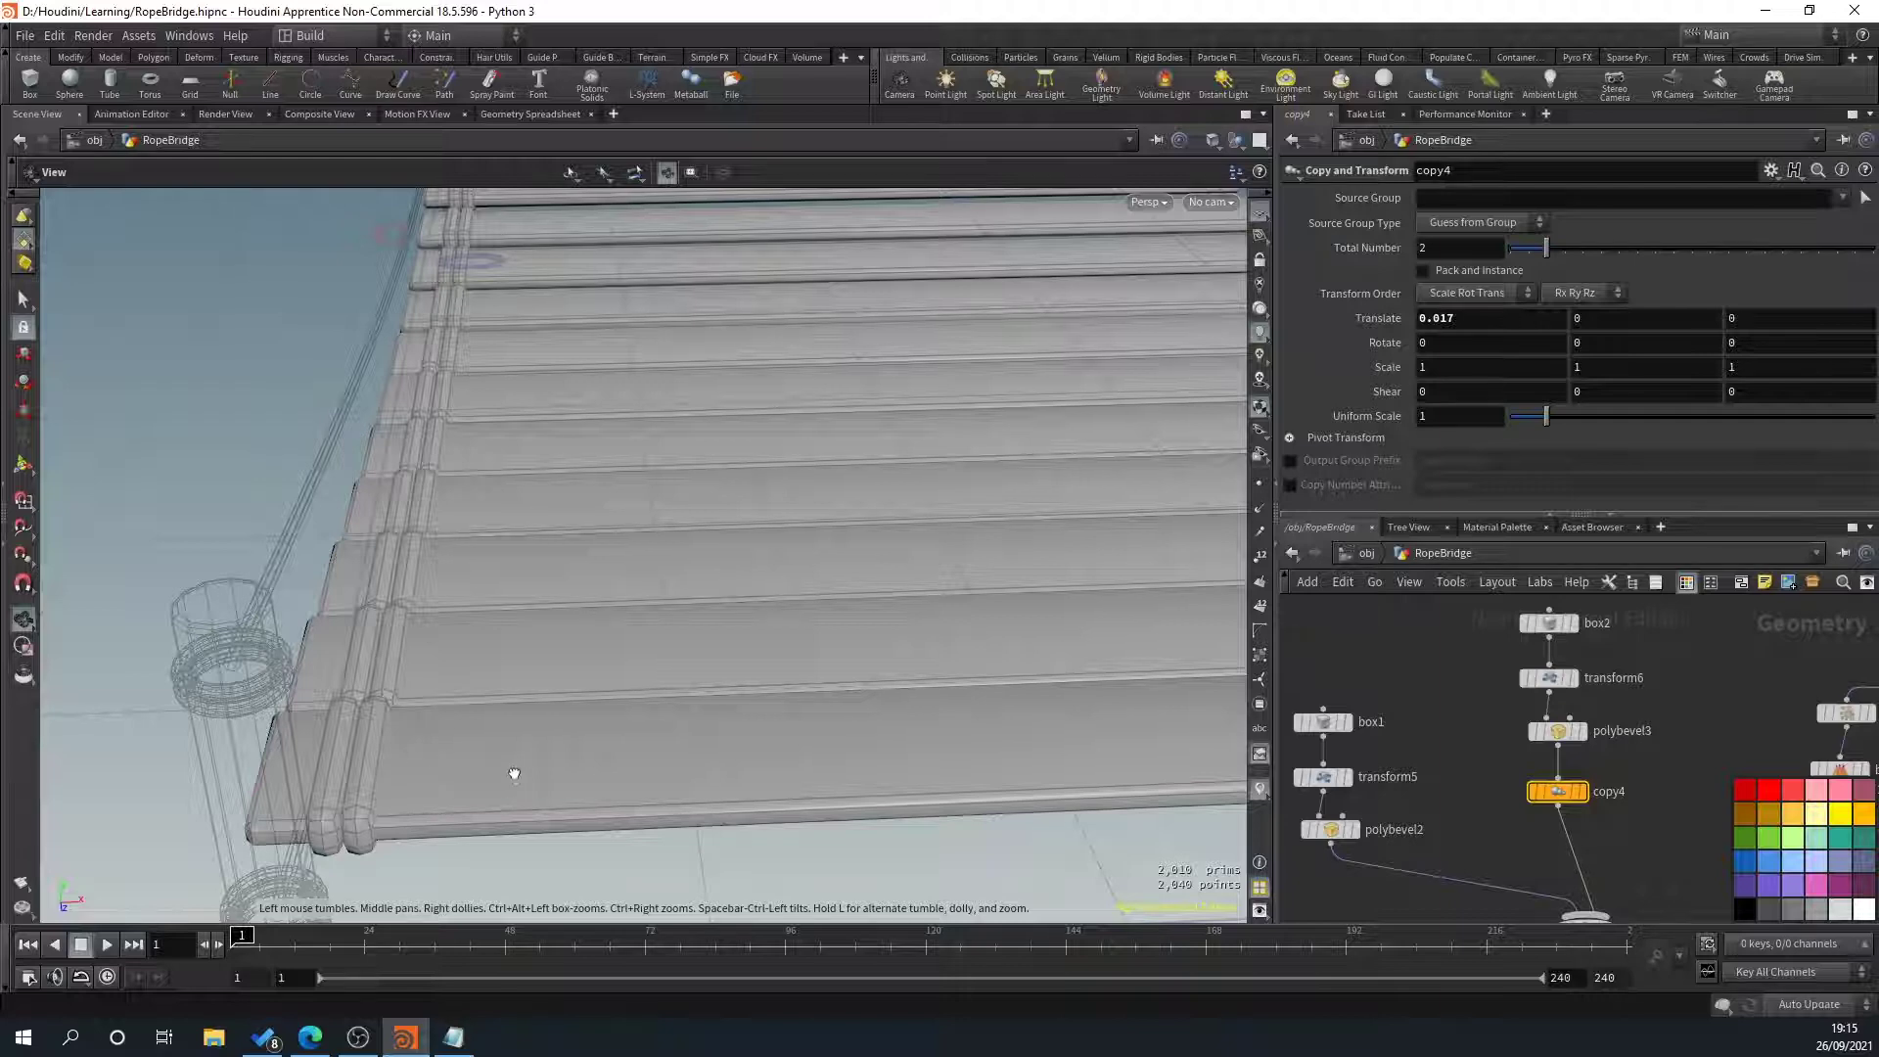
{"action": "left_click_drag", "start_coordinate": [514, 774], "coordinate": [320, 646]}
{"action": "left_click_drag", "start_coordinate": [537, 722], "coordinate": [632, 664]}
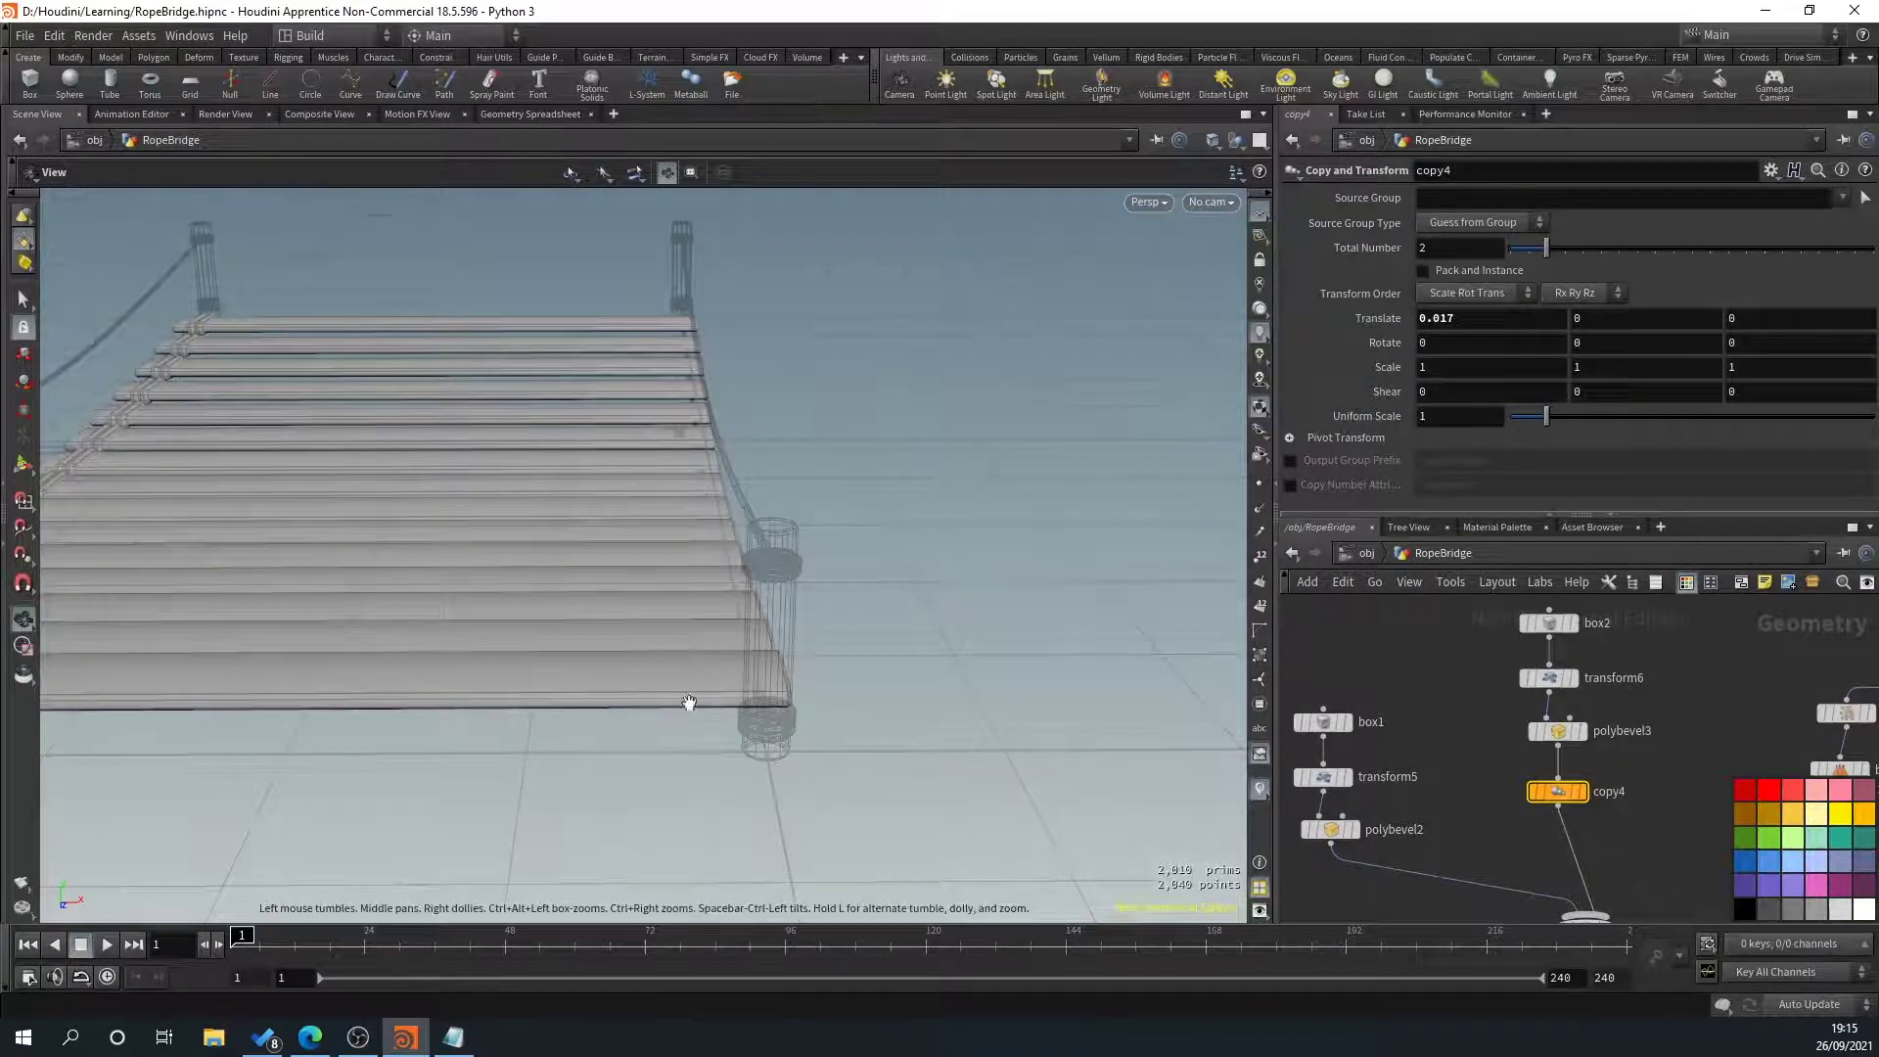
{"action": "middle_click_drag", "start_coordinate": [1482, 823], "coordinate": [1465, 762]}
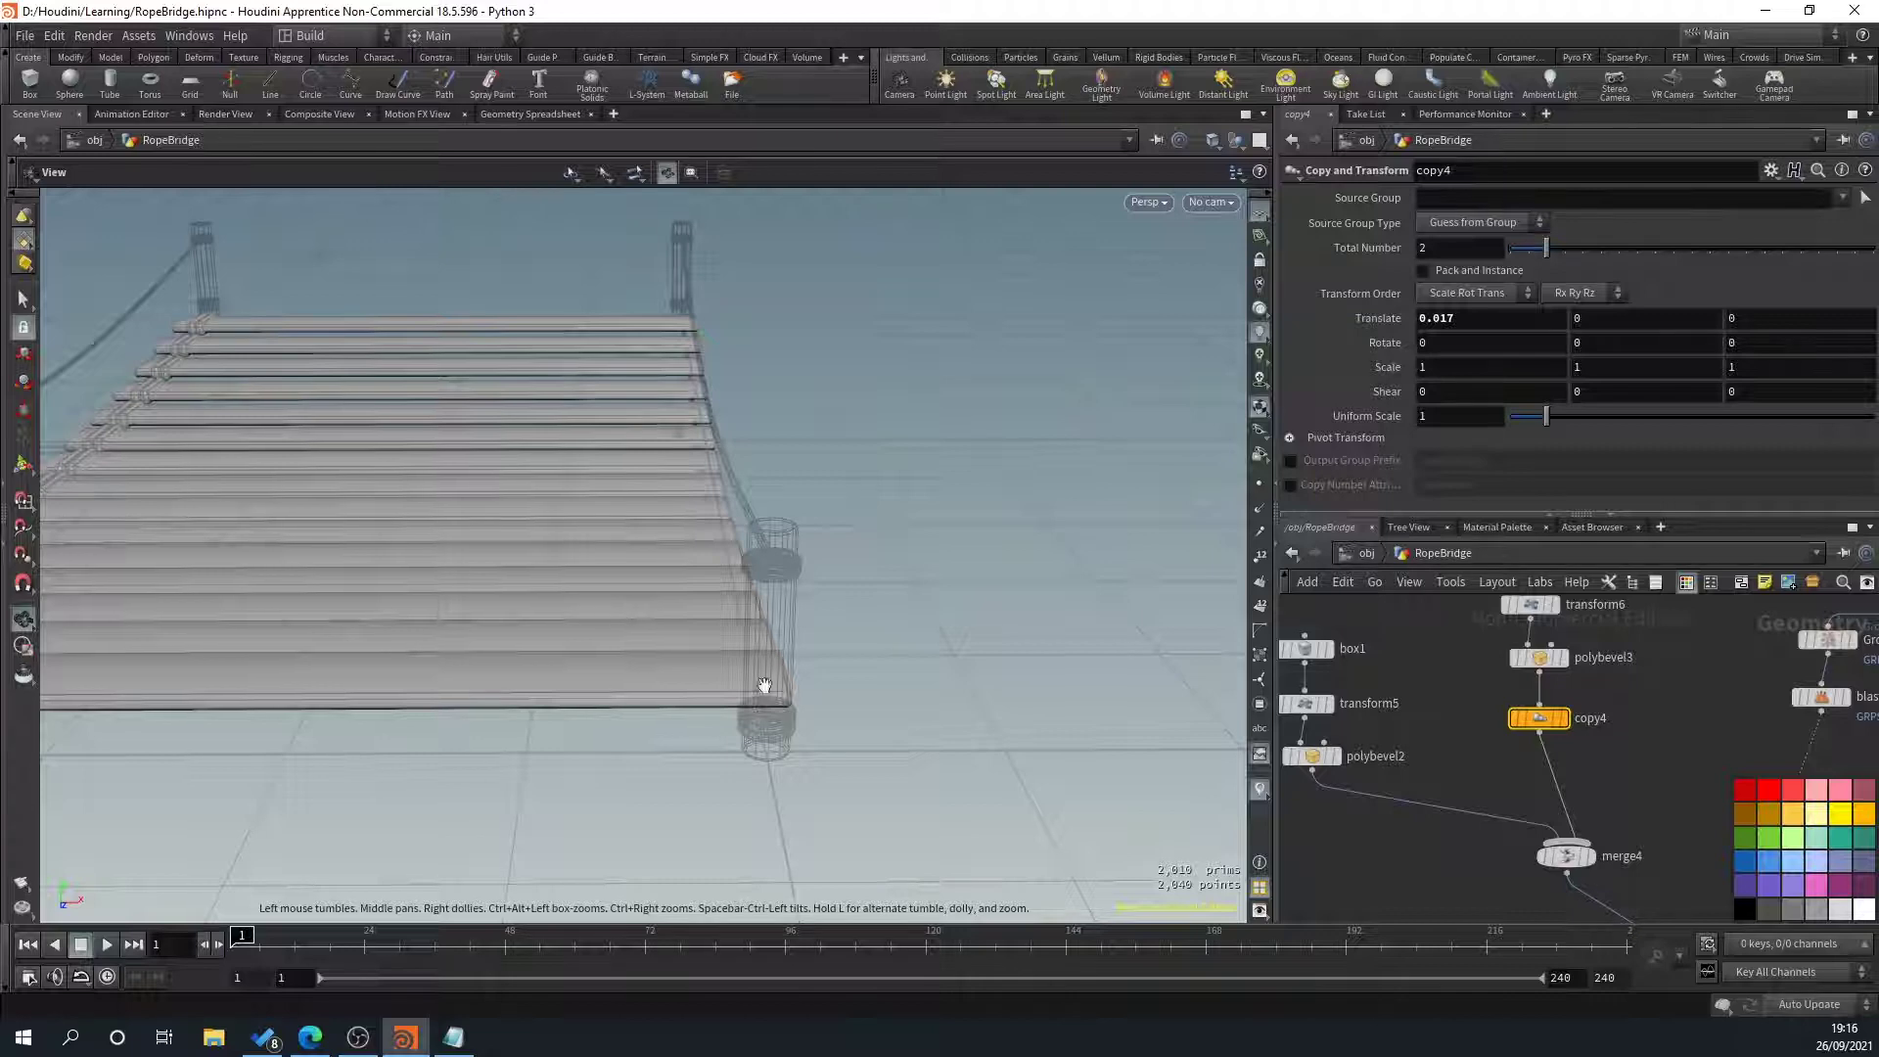
{"action": "left_click_drag", "start_coordinate": [612, 656], "coordinate": [1213, 850]}
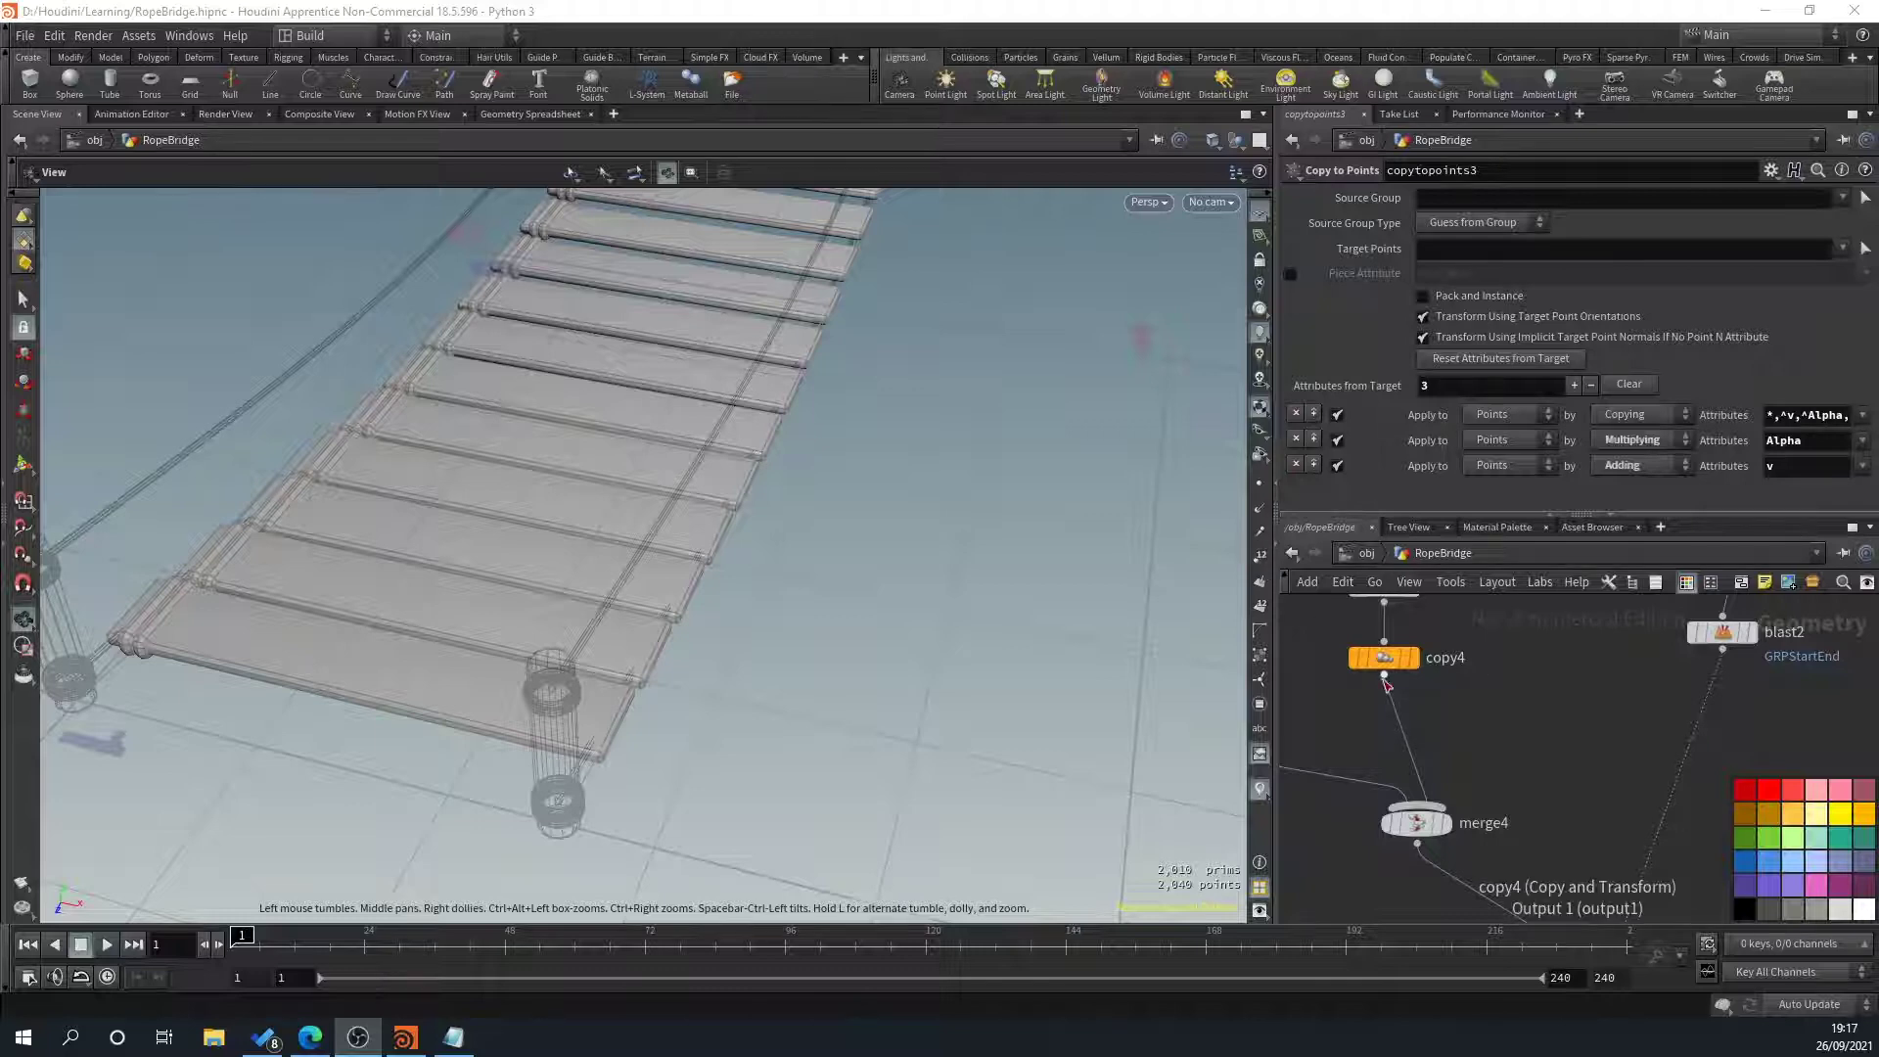
Insert a second Copy and Transform node between copy4 and merge4
{"action": "left_click", "coordinate": [1384, 675]}
{"action": "key", "text": "Tab"}
{"action": "type", "text": "copy"}
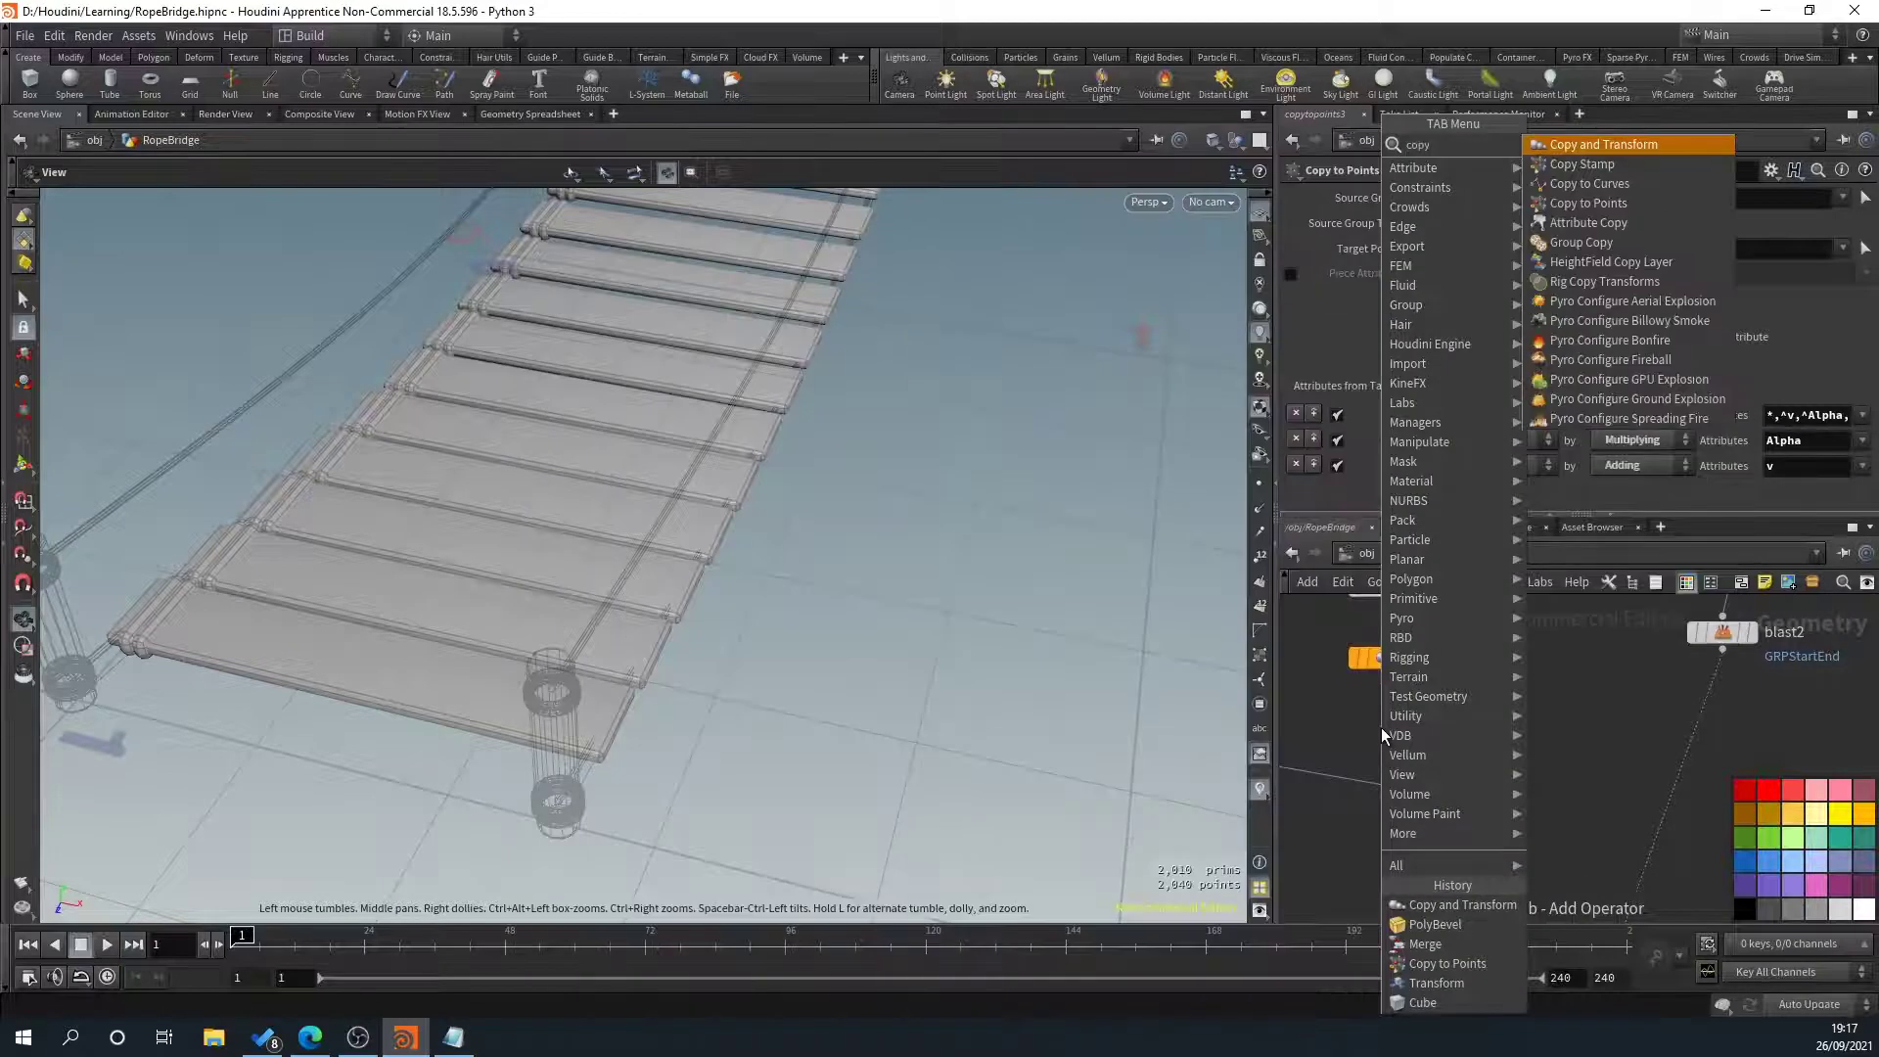
{"action": "key", "text": "Return"}
{"action": "left_click", "coordinate": [1382, 726]}
{"action": "left_click_drag", "start_coordinate": [1382, 734], "coordinate": [1393, 729]}
{"action": "middle_click_drag", "start_coordinate": [1509, 713], "coordinate": [1589, 719]}
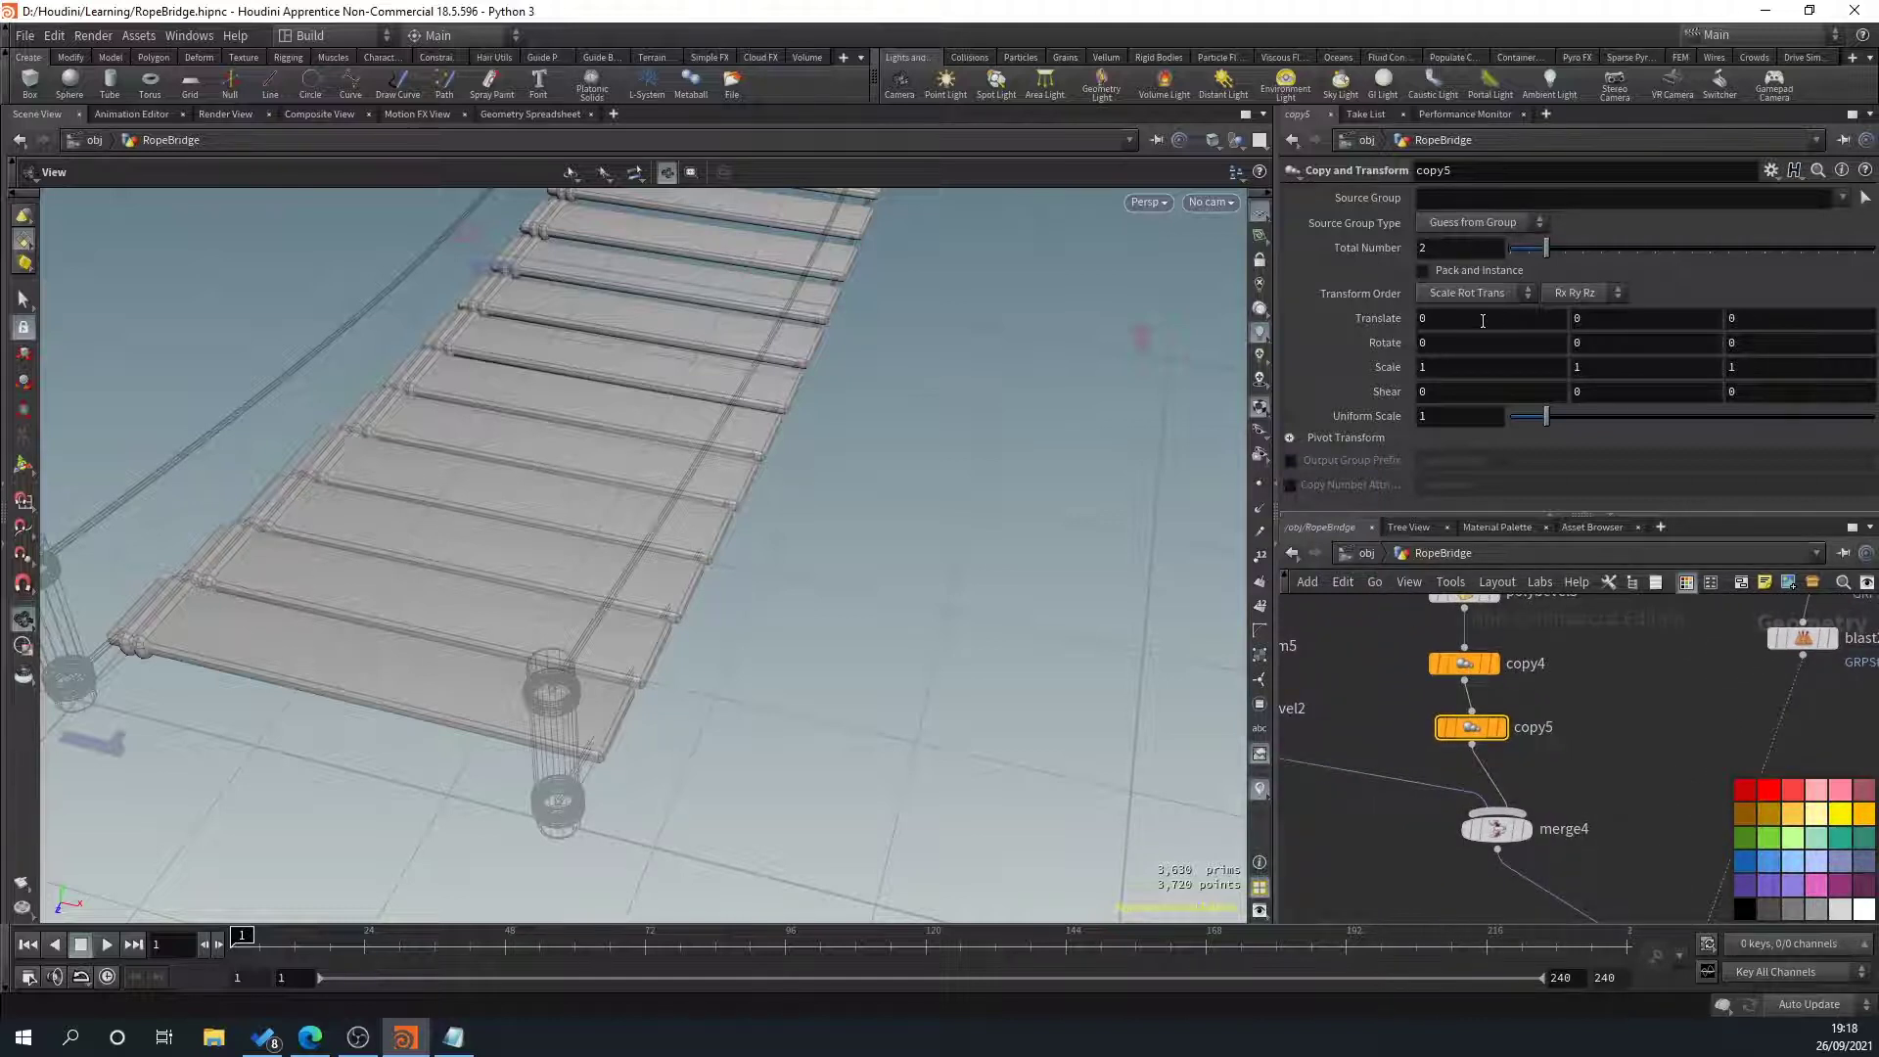
Set the Width line's length to 1 and copy its Length parameter
{"action": "left_click_drag", "start_coordinate": [1483, 321], "coordinate": [1235, 297]}
{"action": "scroll", "coordinate": [1664, 752], "scroll_direction": "down", "scroll_amount": 2}
{"action": "middle_click_drag", "start_coordinate": [1856, 837], "coordinate": [1442, 712]}
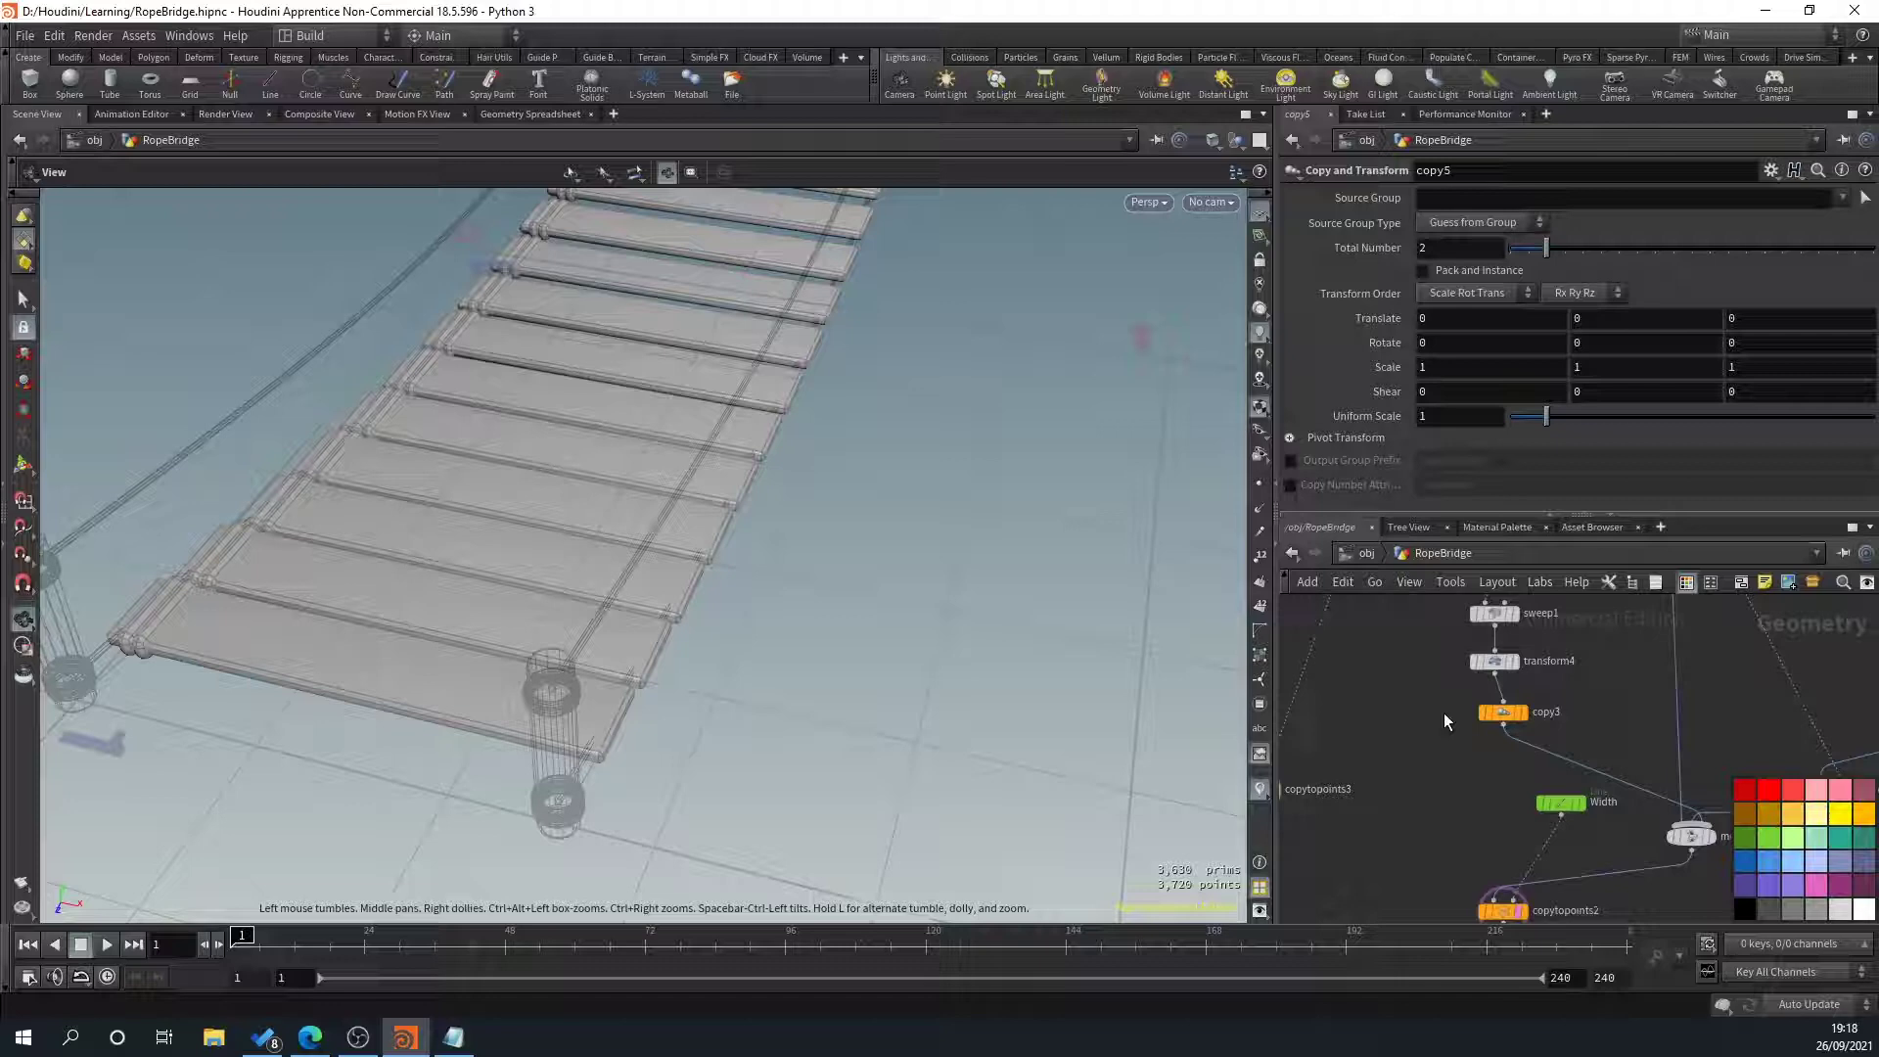
{"action": "left_click", "coordinate": [1564, 804]}
{"action": "right_click", "coordinate": [1391, 278]}
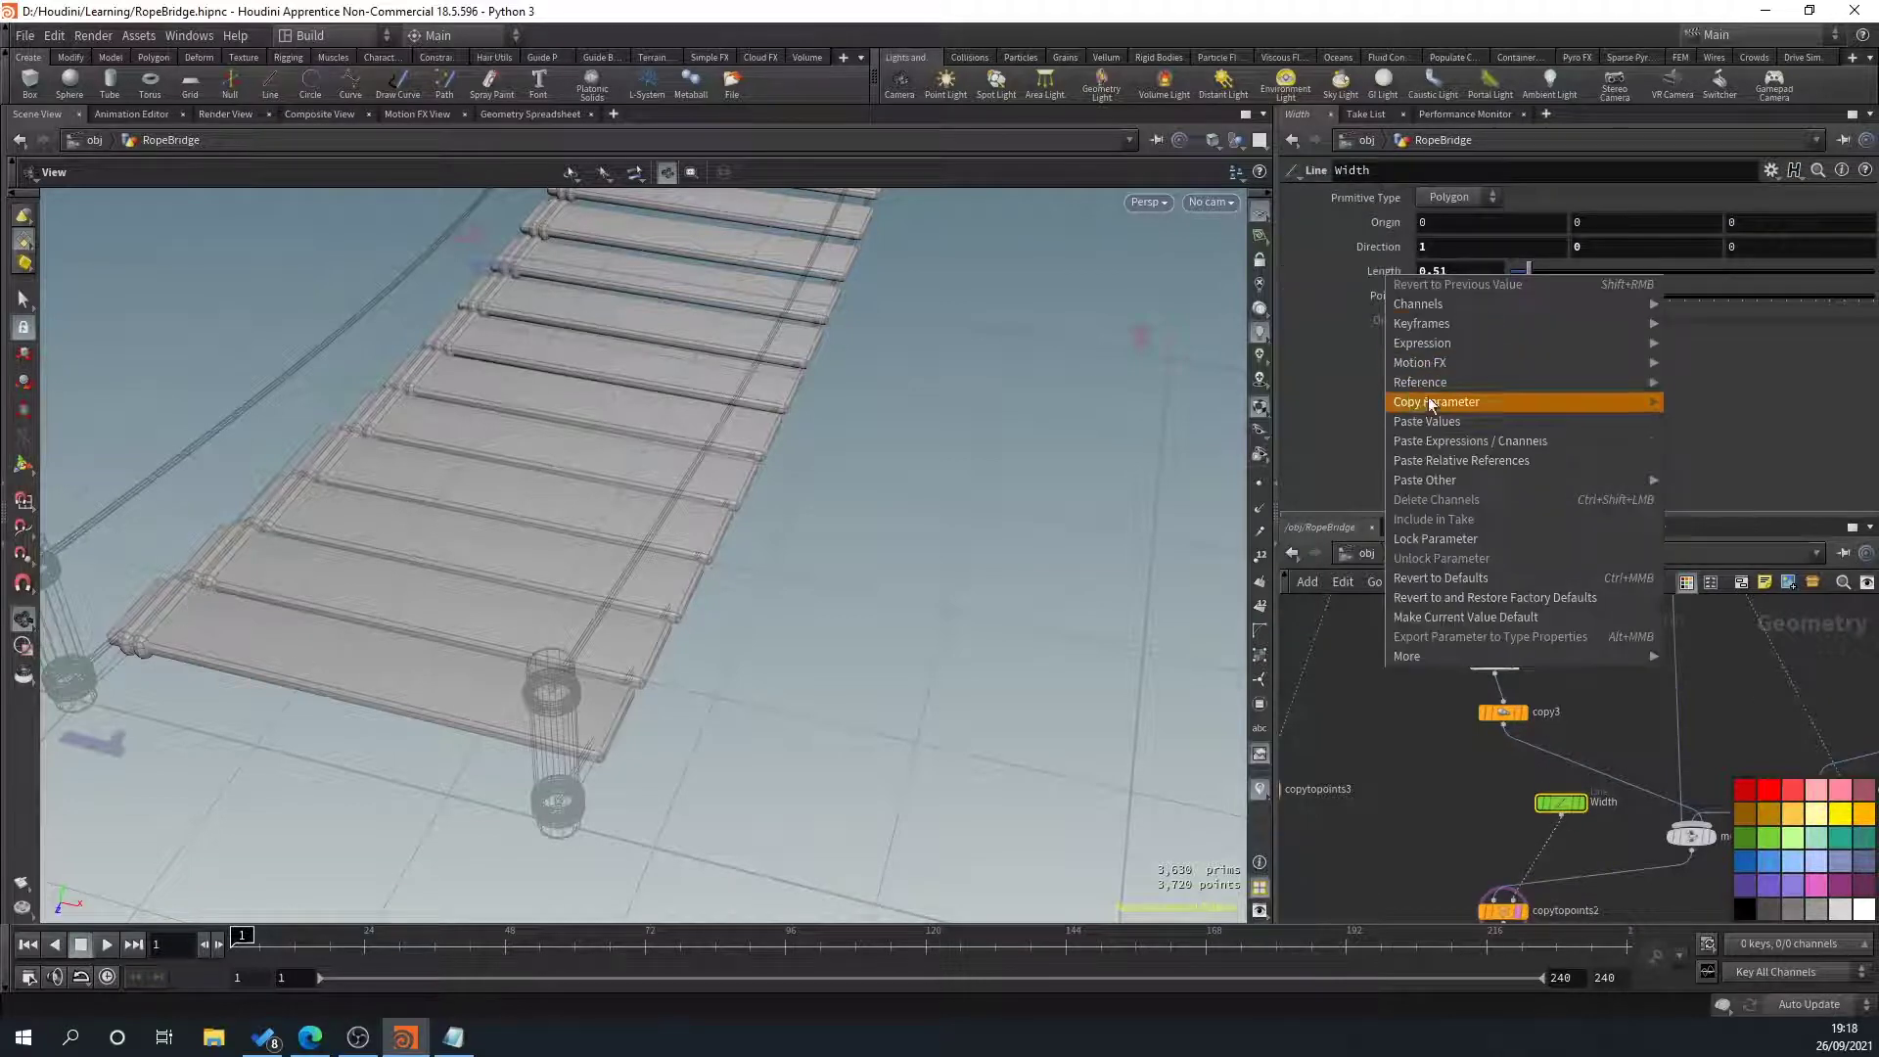
{"action": "left_click", "coordinate": [1477, 269]}
{"action": "type", "text": "1"}
{"action": "key", "text": "Return"}
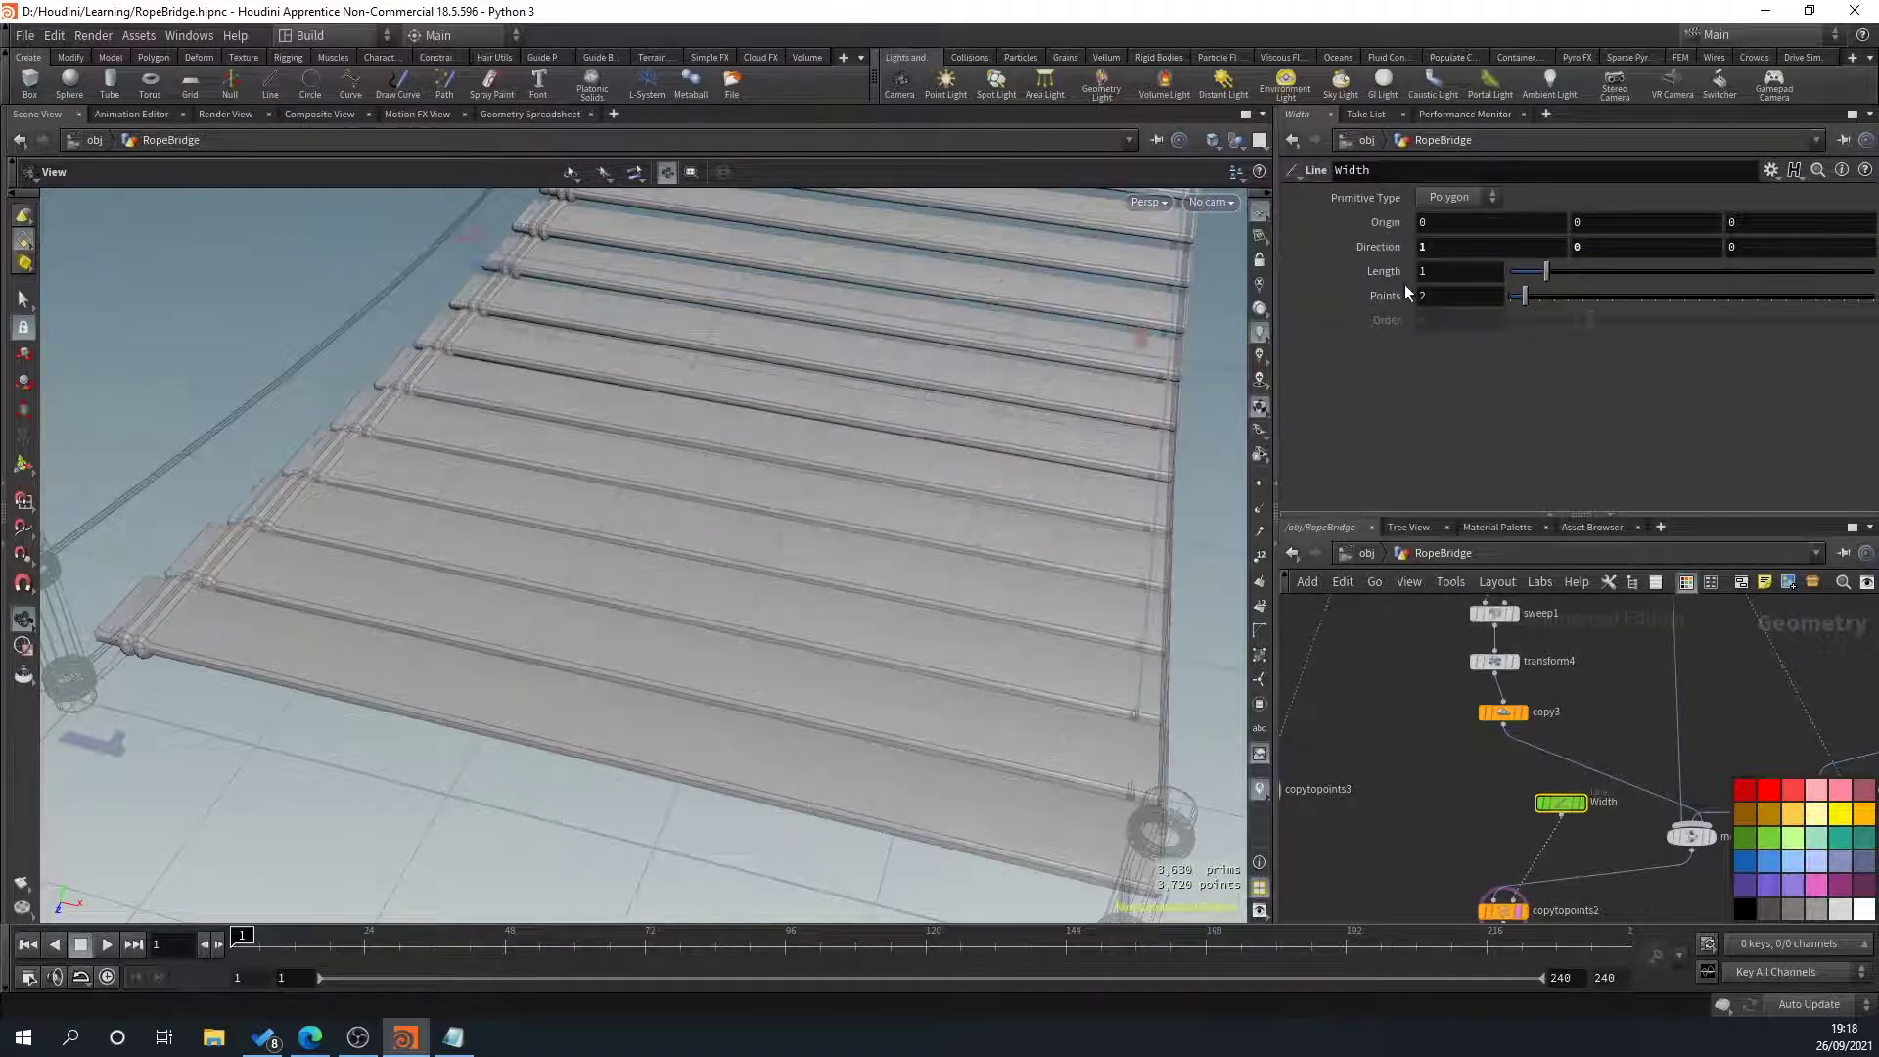
{"action": "right_click", "coordinate": [1397, 274]}
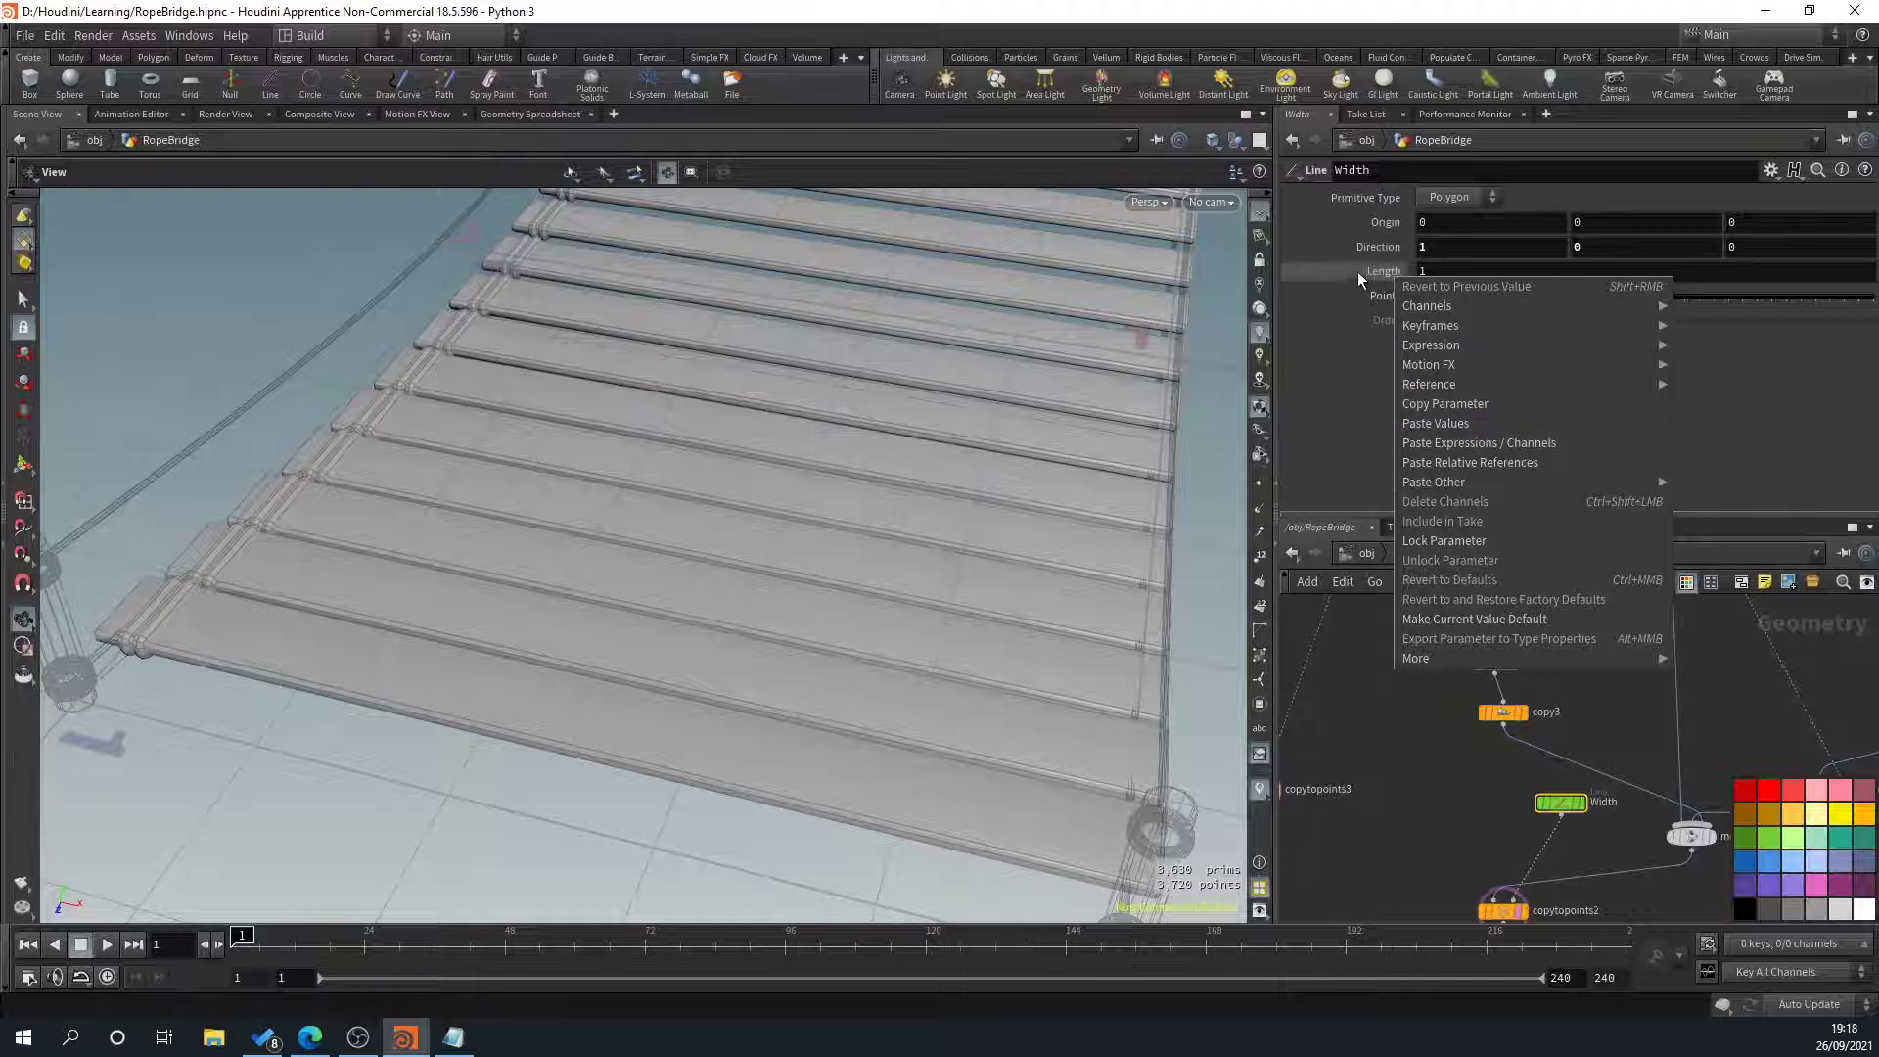
{"action": "left_click", "coordinate": [1495, 407]}
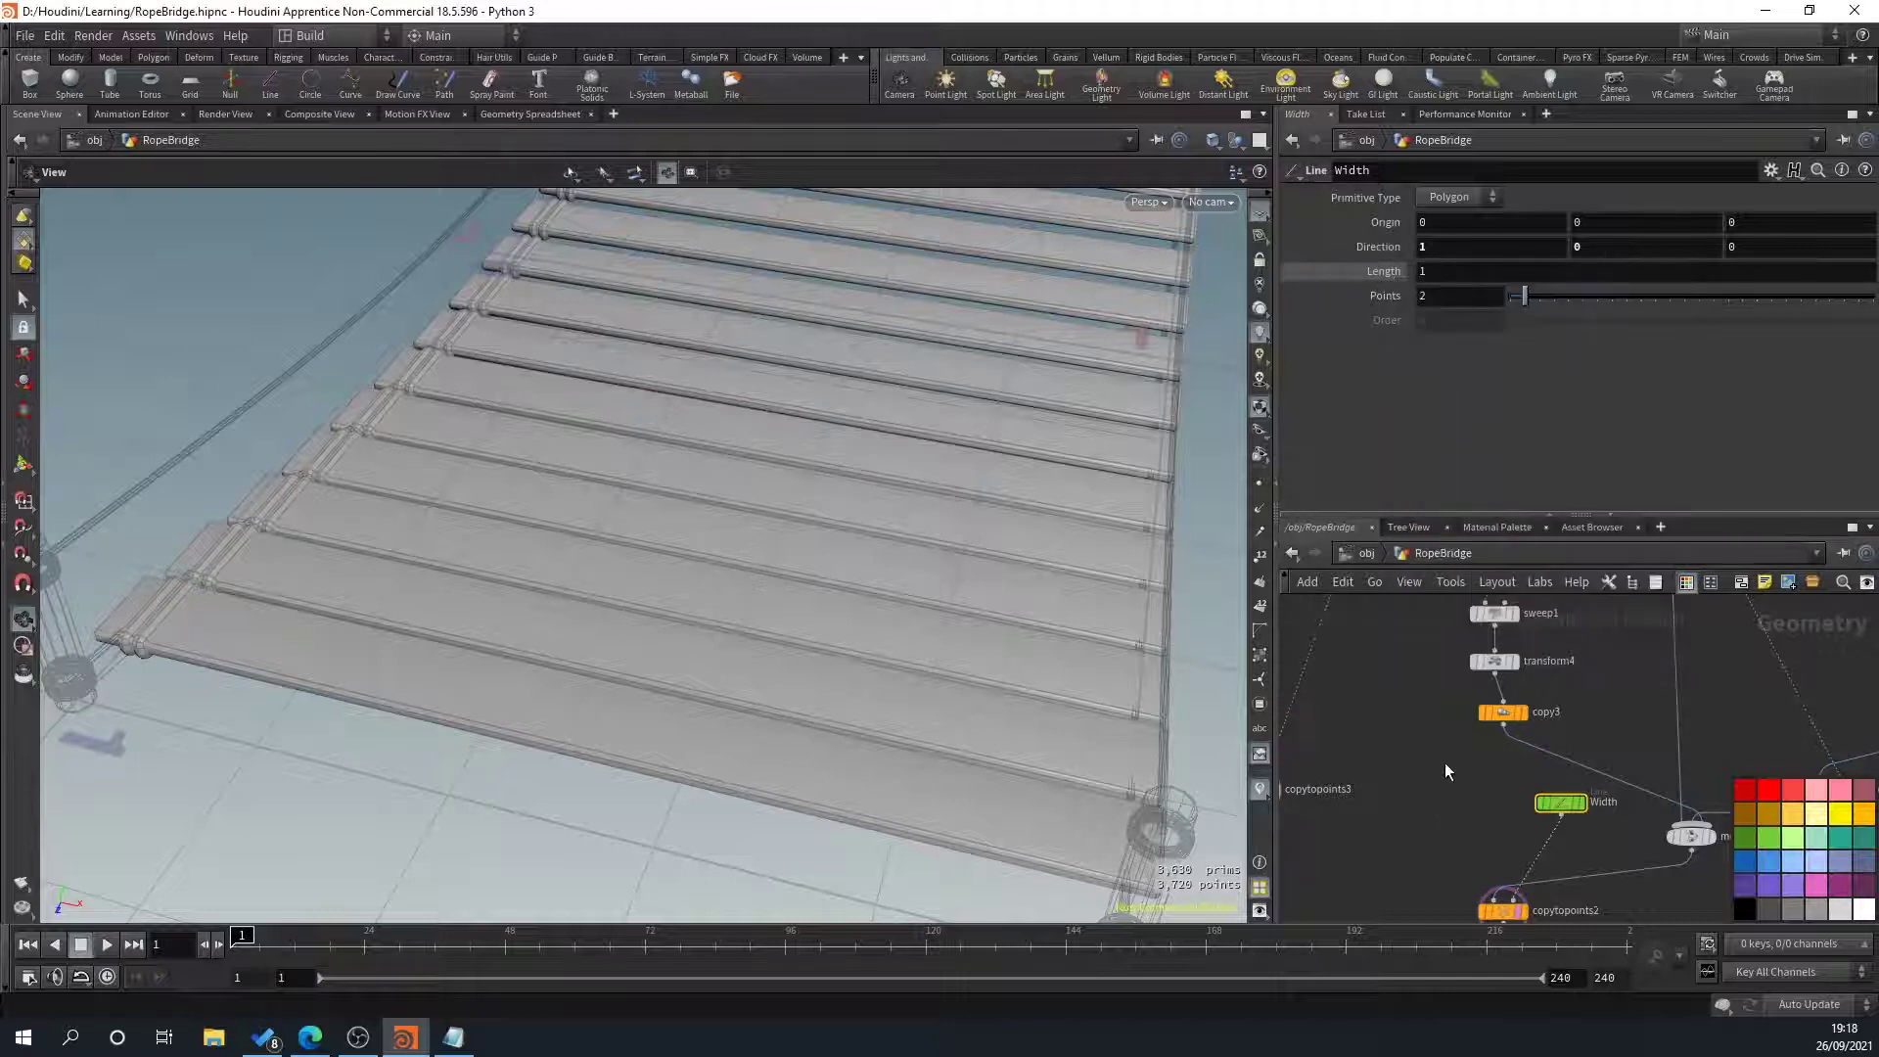
Paste the copied length as a relative reference into copy5's X translation, placing straps at the planks' opposite ends
{"action": "scroll", "coordinate": [1447, 783], "scroll_direction": "down", "scroll_amount": 4}
{"action": "middle_click_drag", "start_coordinate": [1370, 719], "coordinate": [1565, 803]}
{"action": "scroll", "coordinate": [1484, 794], "scroll_direction": "up", "scroll_amount": 2}
{"action": "scroll", "coordinate": [1484, 794], "scroll_direction": "up", "scroll_amount": 3}
{"action": "left_click", "coordinate": [1470, 762]}
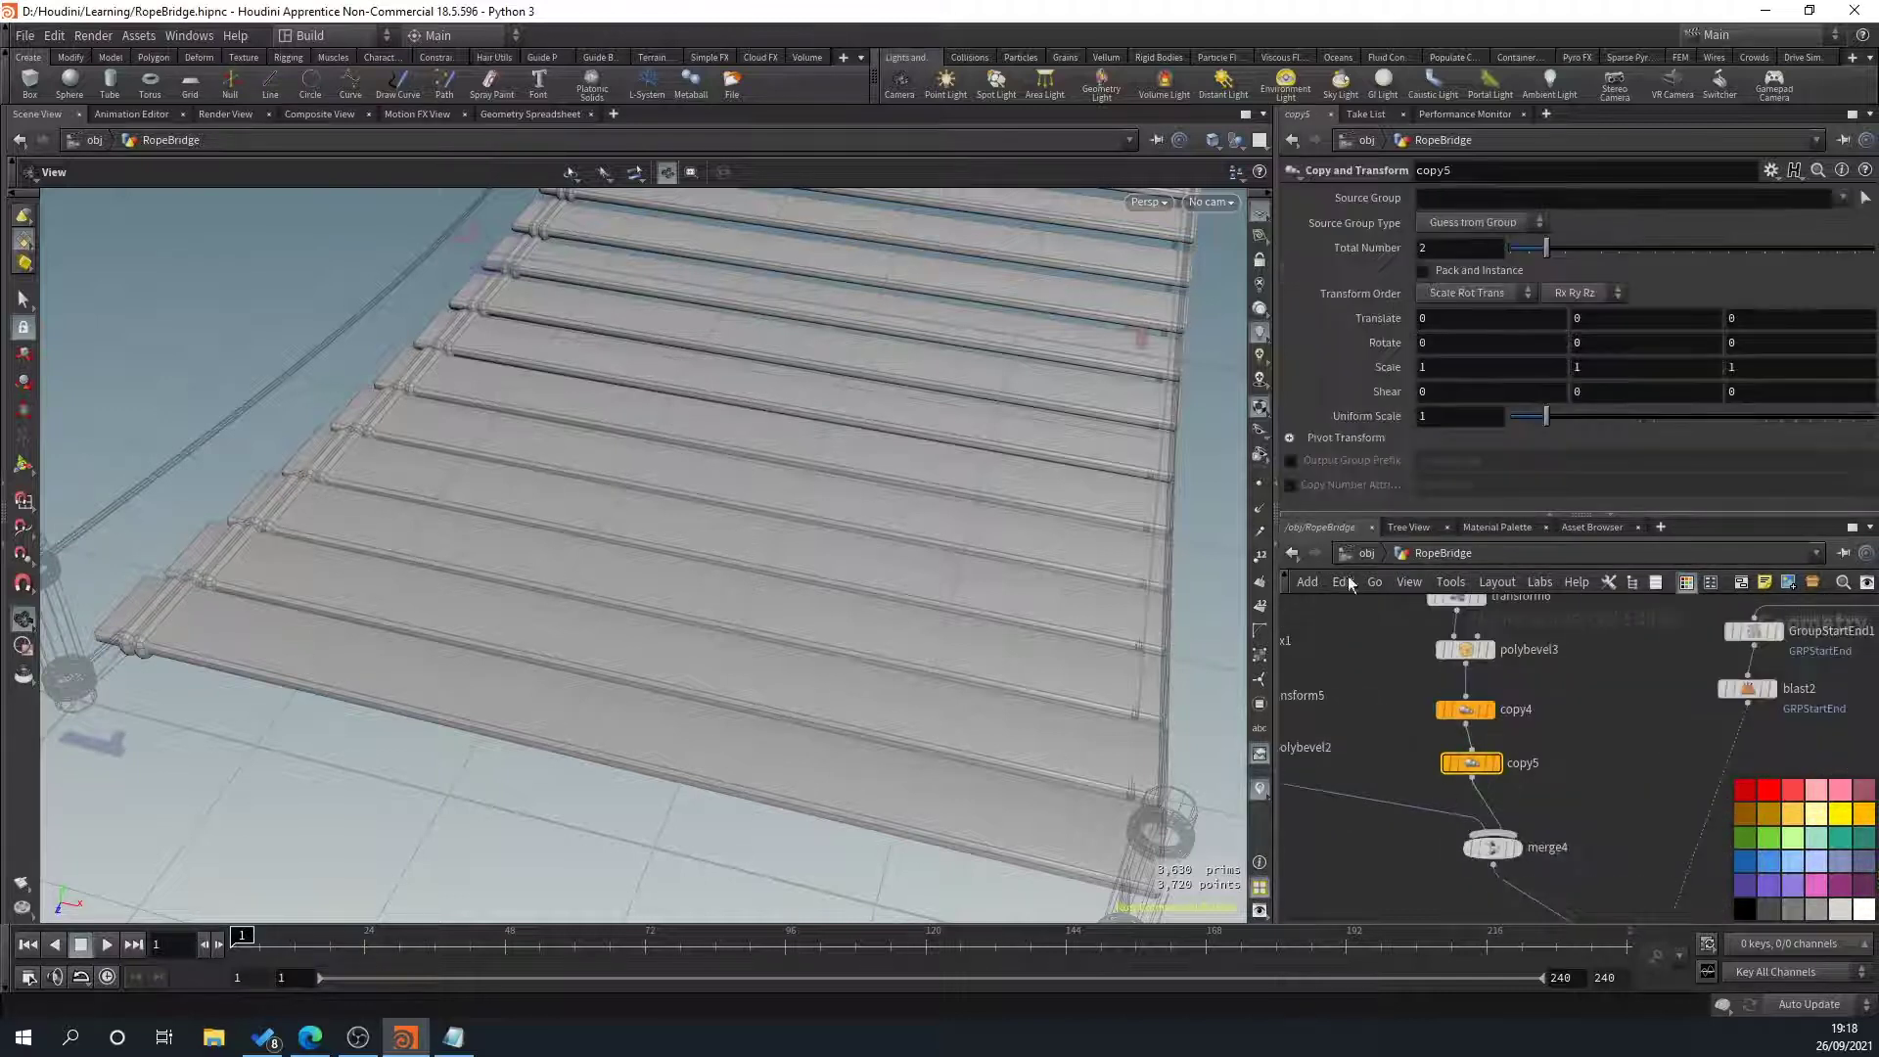
{"action": "right_click", "coordinate": [1465, 324]}
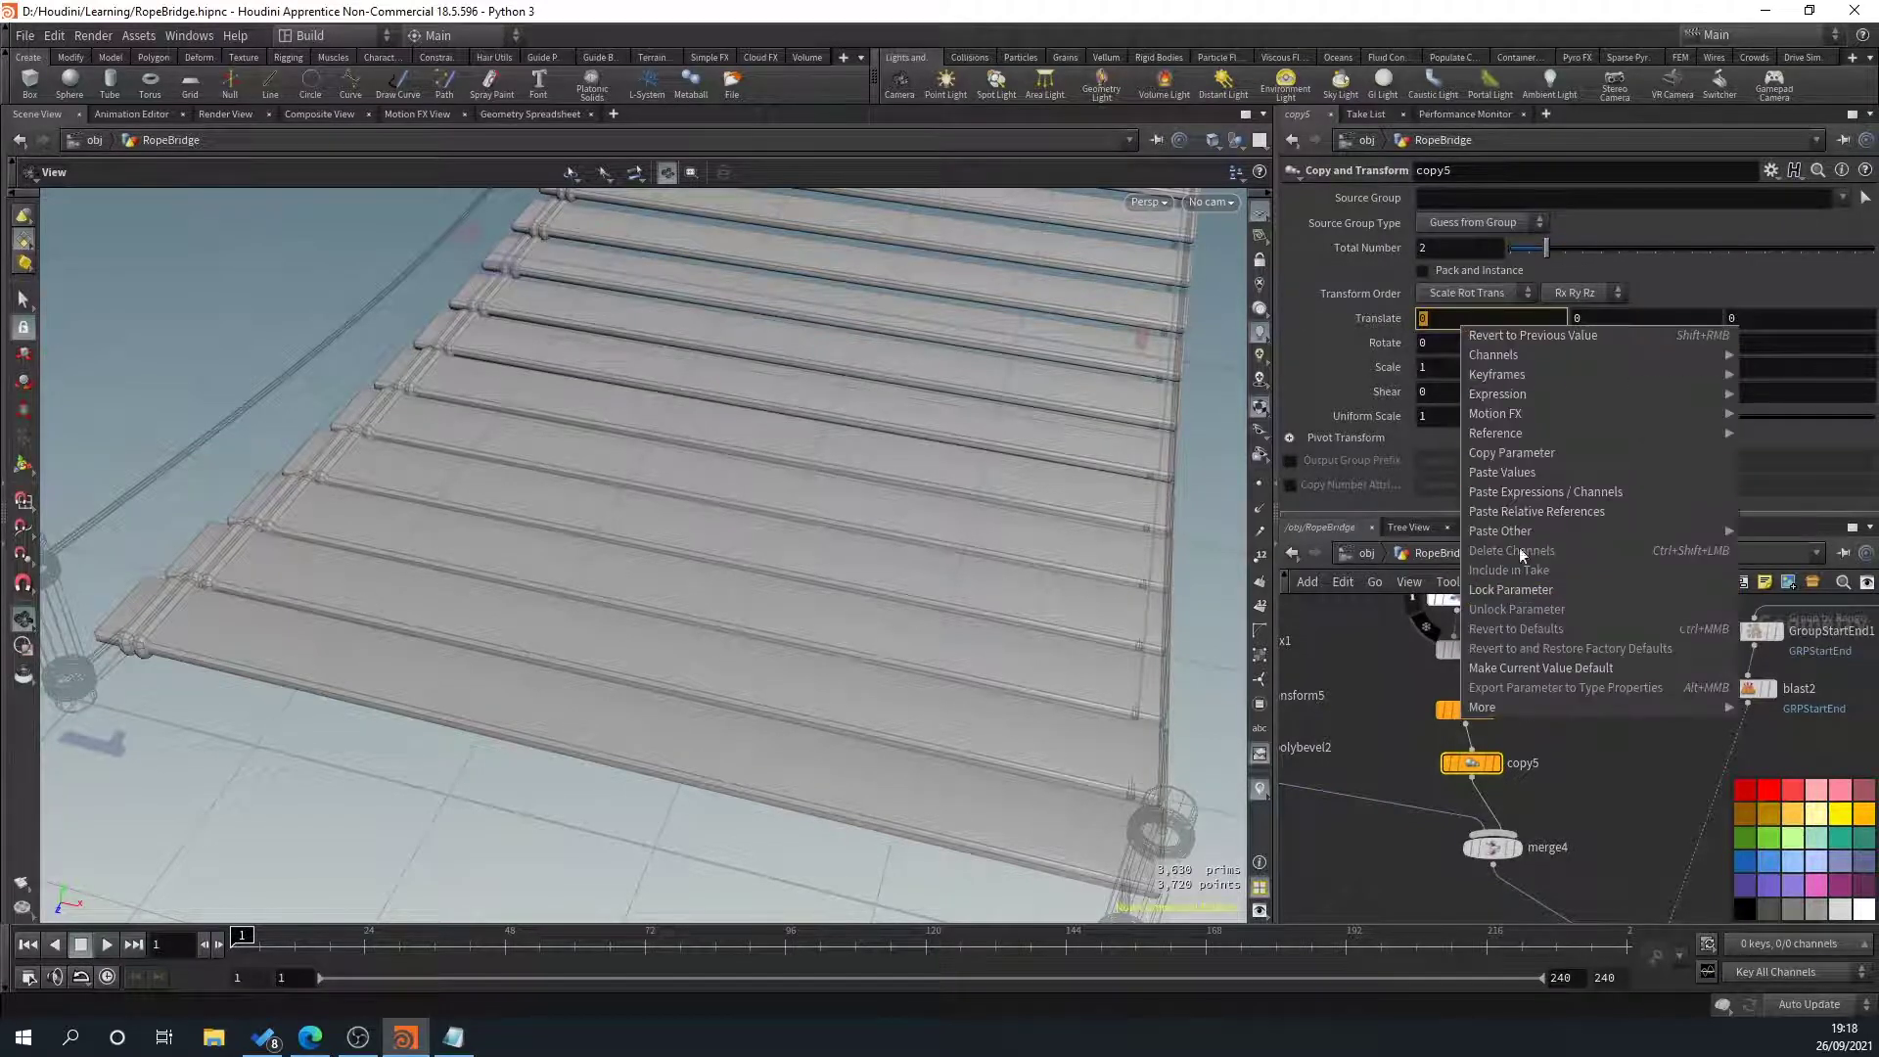
{"action": "left_click", "coordinate": [1590, 508]}
{"action": "left_click", "coordinate": [1372, 842]}
{"action": "scroll", "coordinate": [930, 725], "scroll_direction": "down", "scroll_amount": 2}
{"action": "left_click_drag", "start_coordinate": [1069, 754], "coordinate": [856, 639]}
{"action": "left_click", "coordinate": [1478, 322]}
{"action": "key", "text": "Page_Down"}
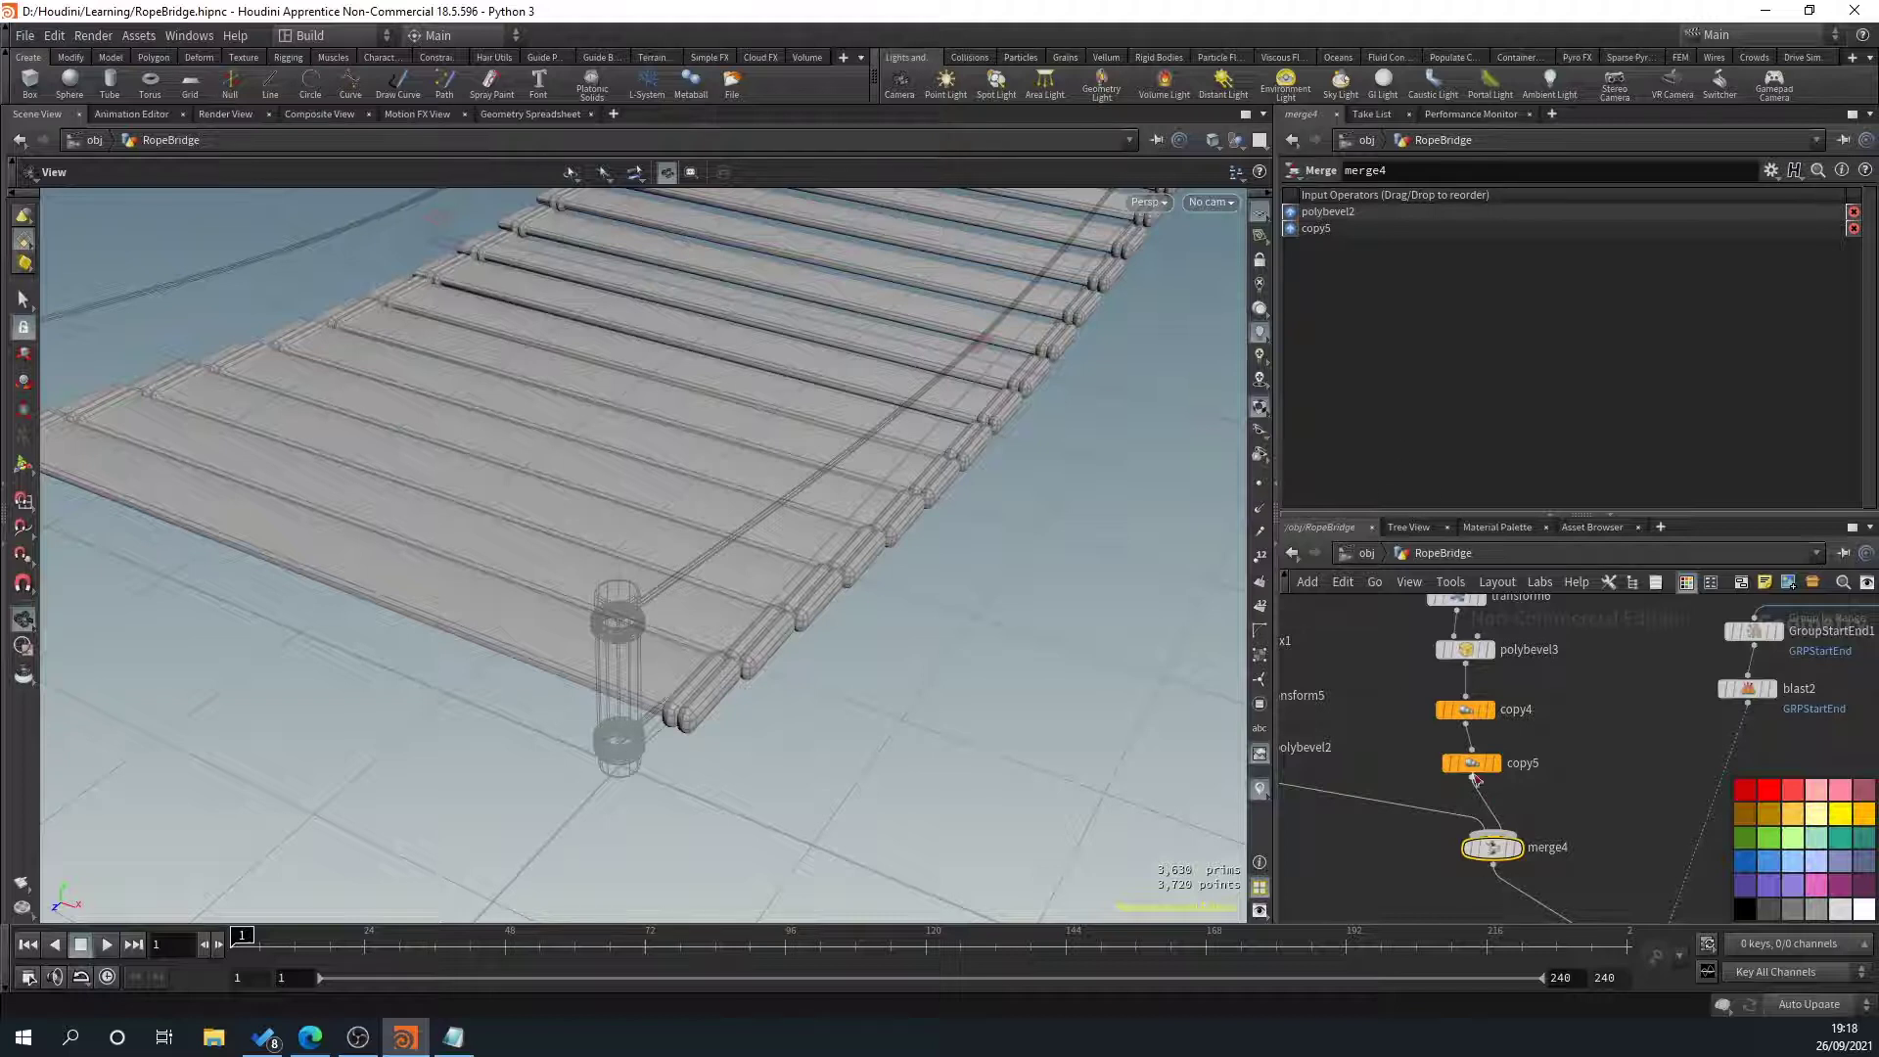
Change copy5's X translation expression to ch("../Width/dist")-.04 to move the far straps inward from the plank ends
{"action": "left_click", "coordinate": [1472, 768]}
{"action": "left_click", "coordinate": [1477, 296]}
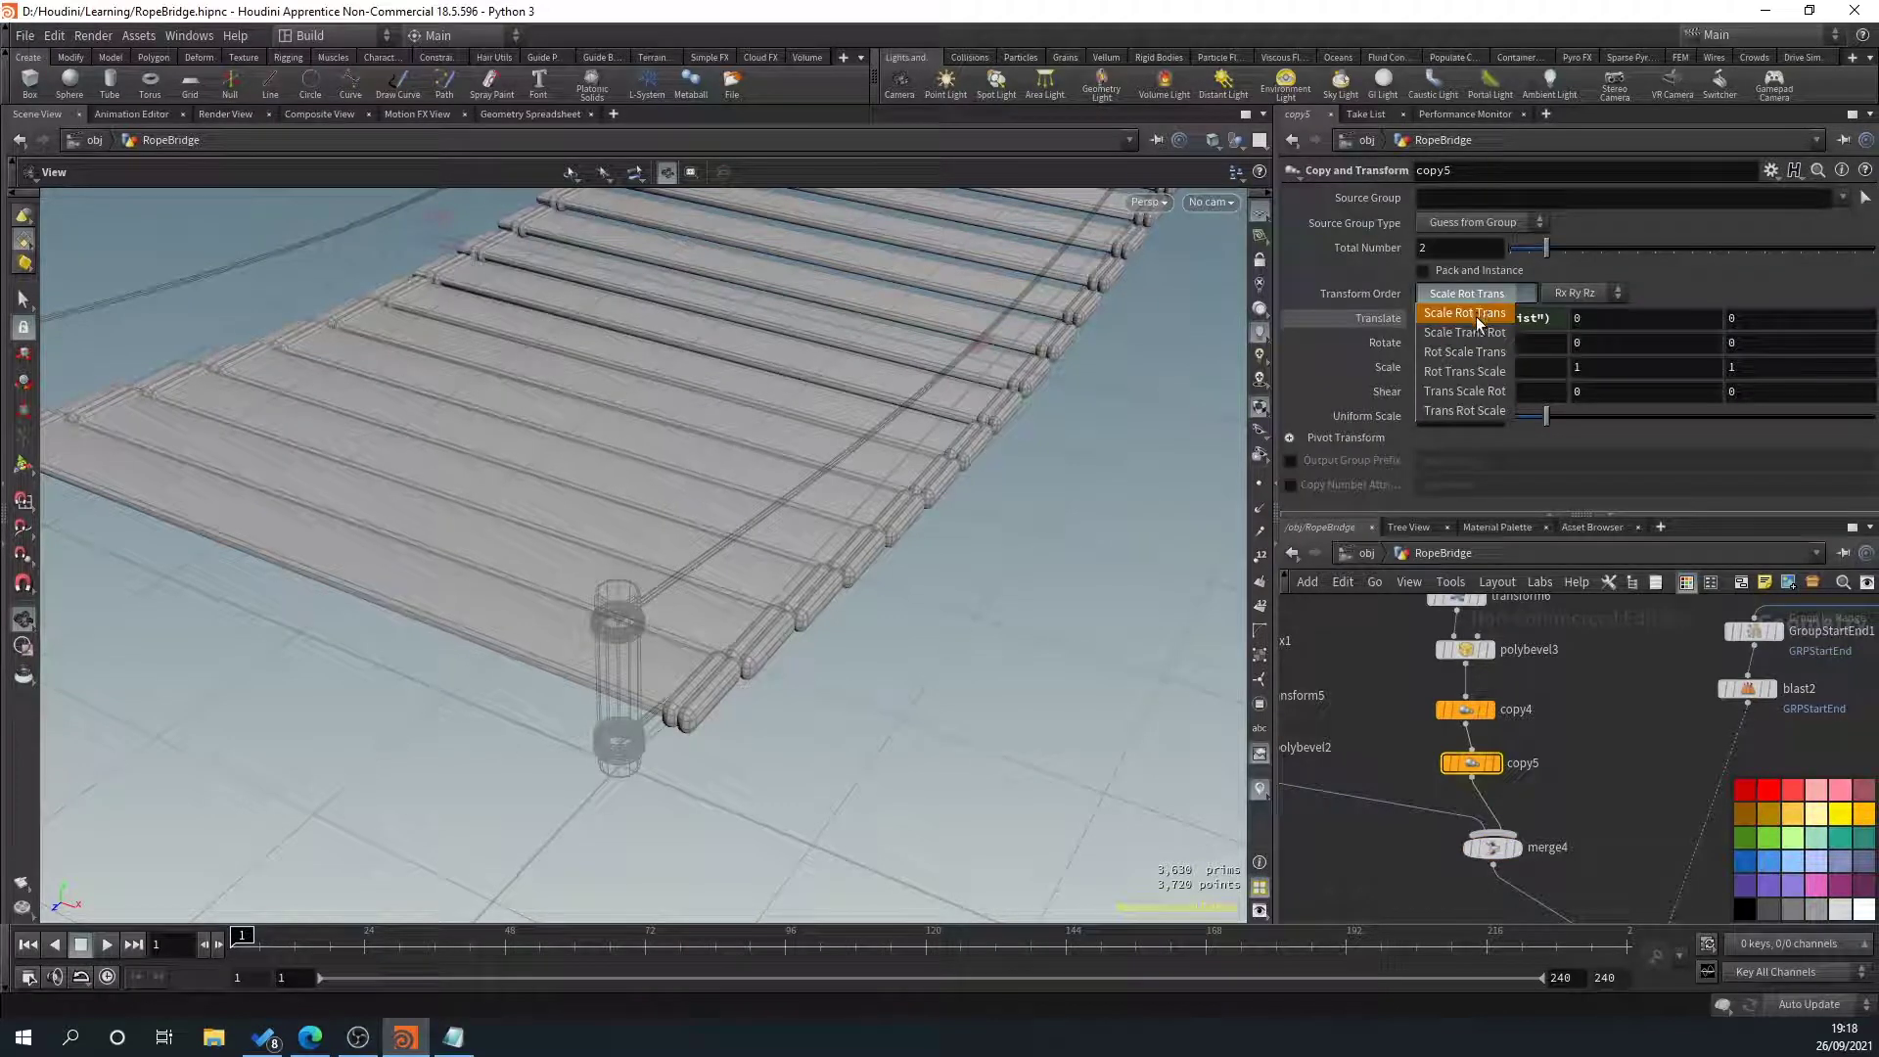
{"action": "left_click", "coordinate": [1541, 319]}
{"action": "left_click", "coordinate": [1544, 319]}
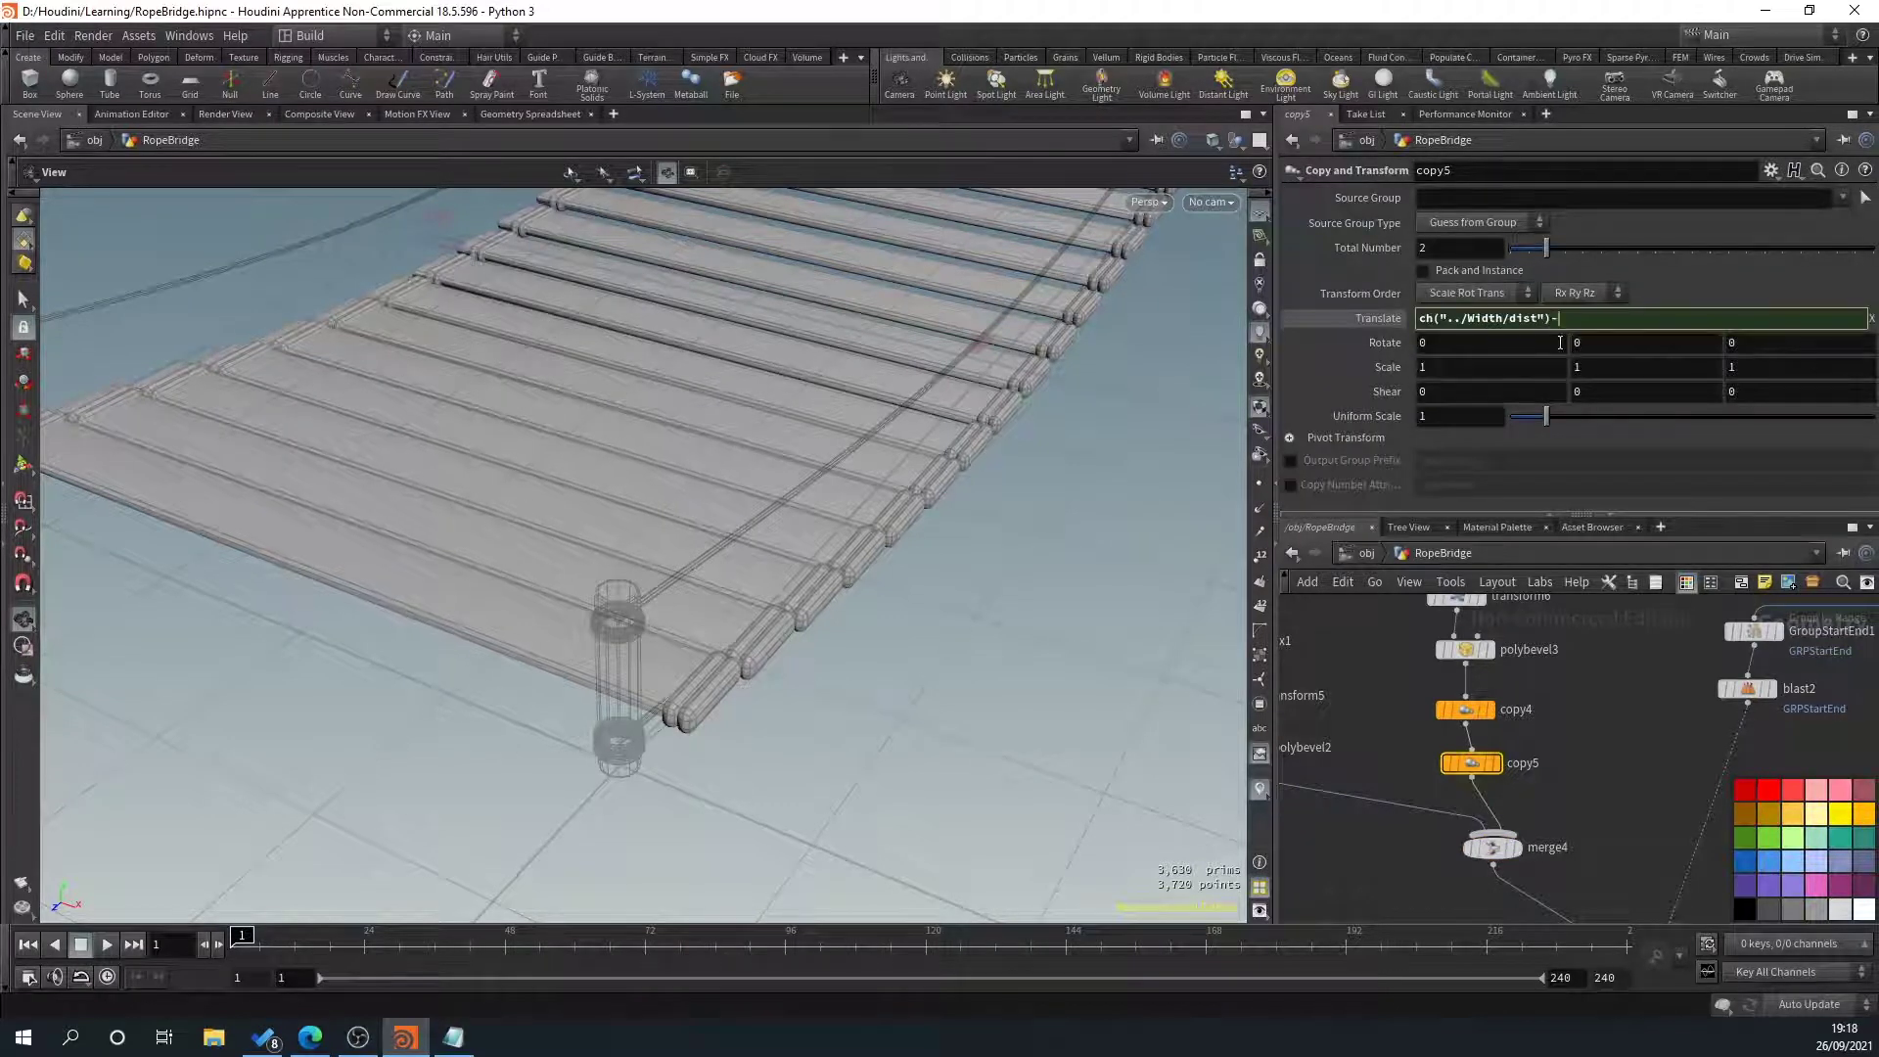
{"action": "key", "text": "Return"}
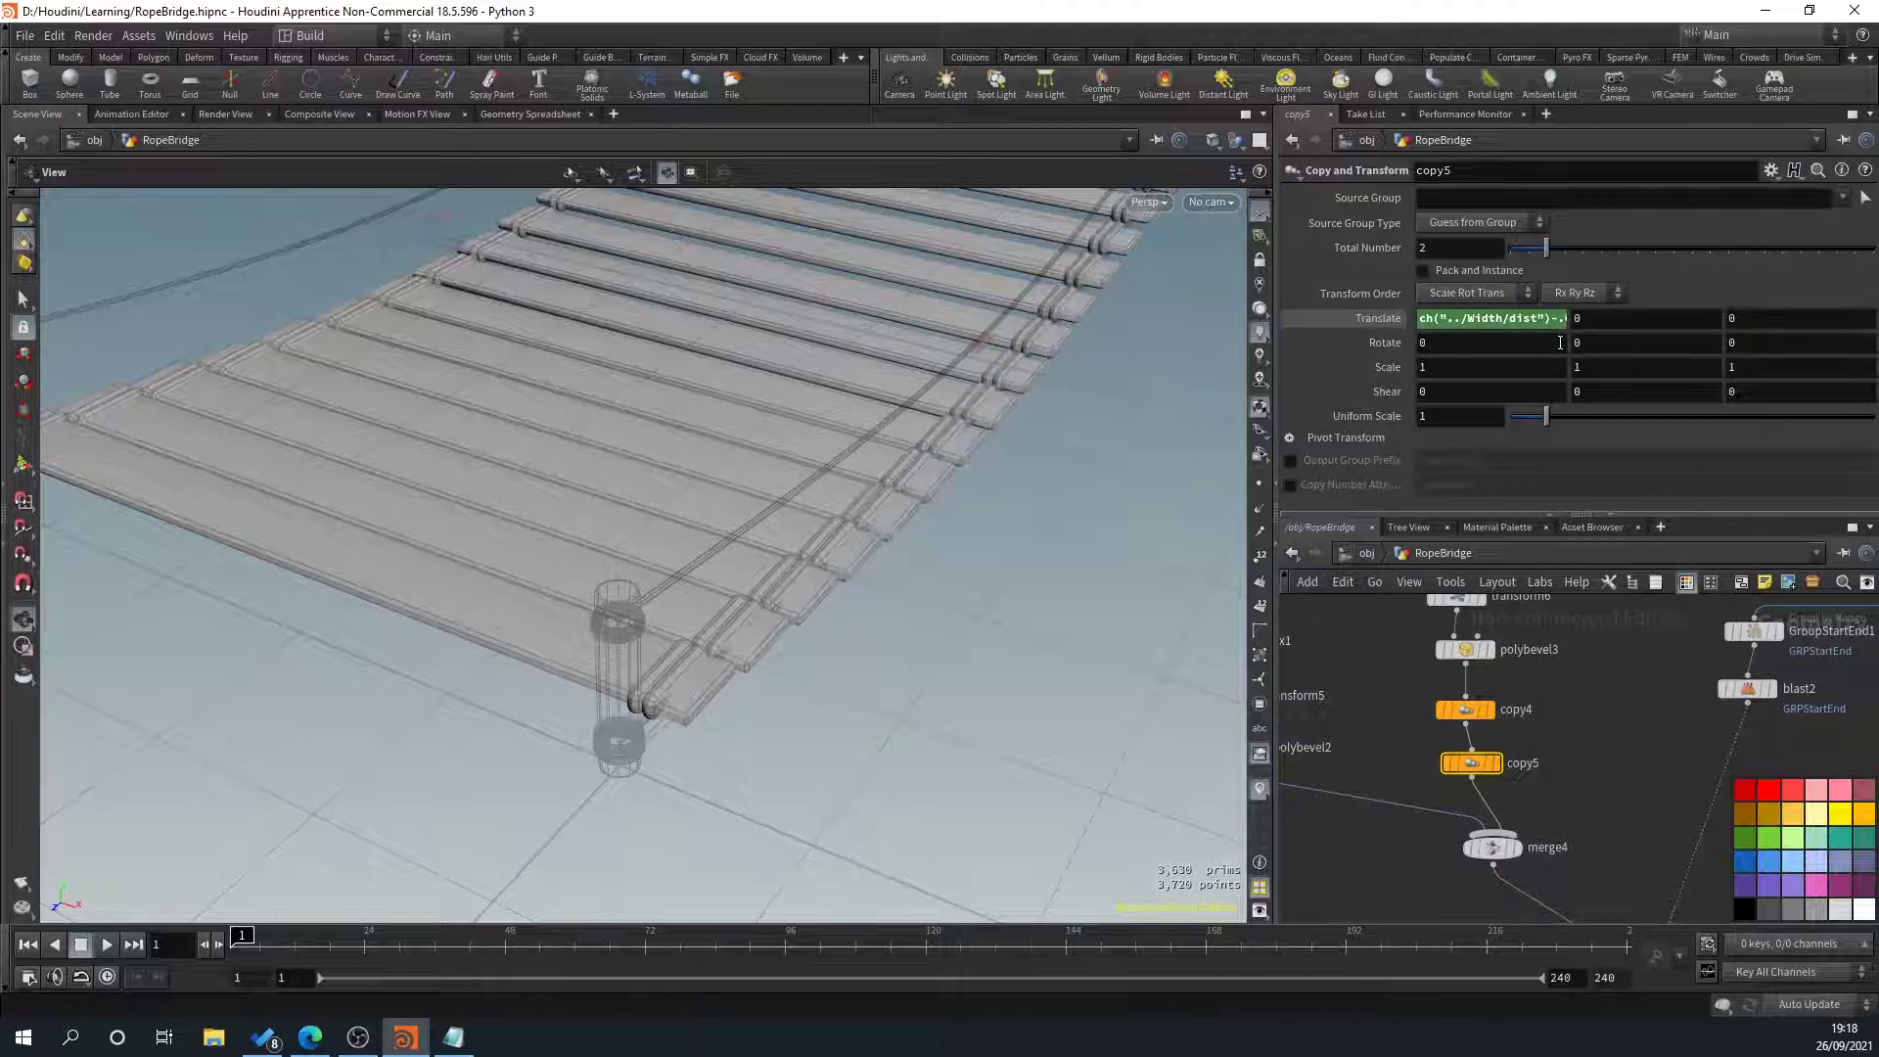
{"action": "left_click_drag", "start_coordinate": [759, 700], "coordinate": [1239, 437]}
{"action": "left_click", "coordinate": [1544, 319]}
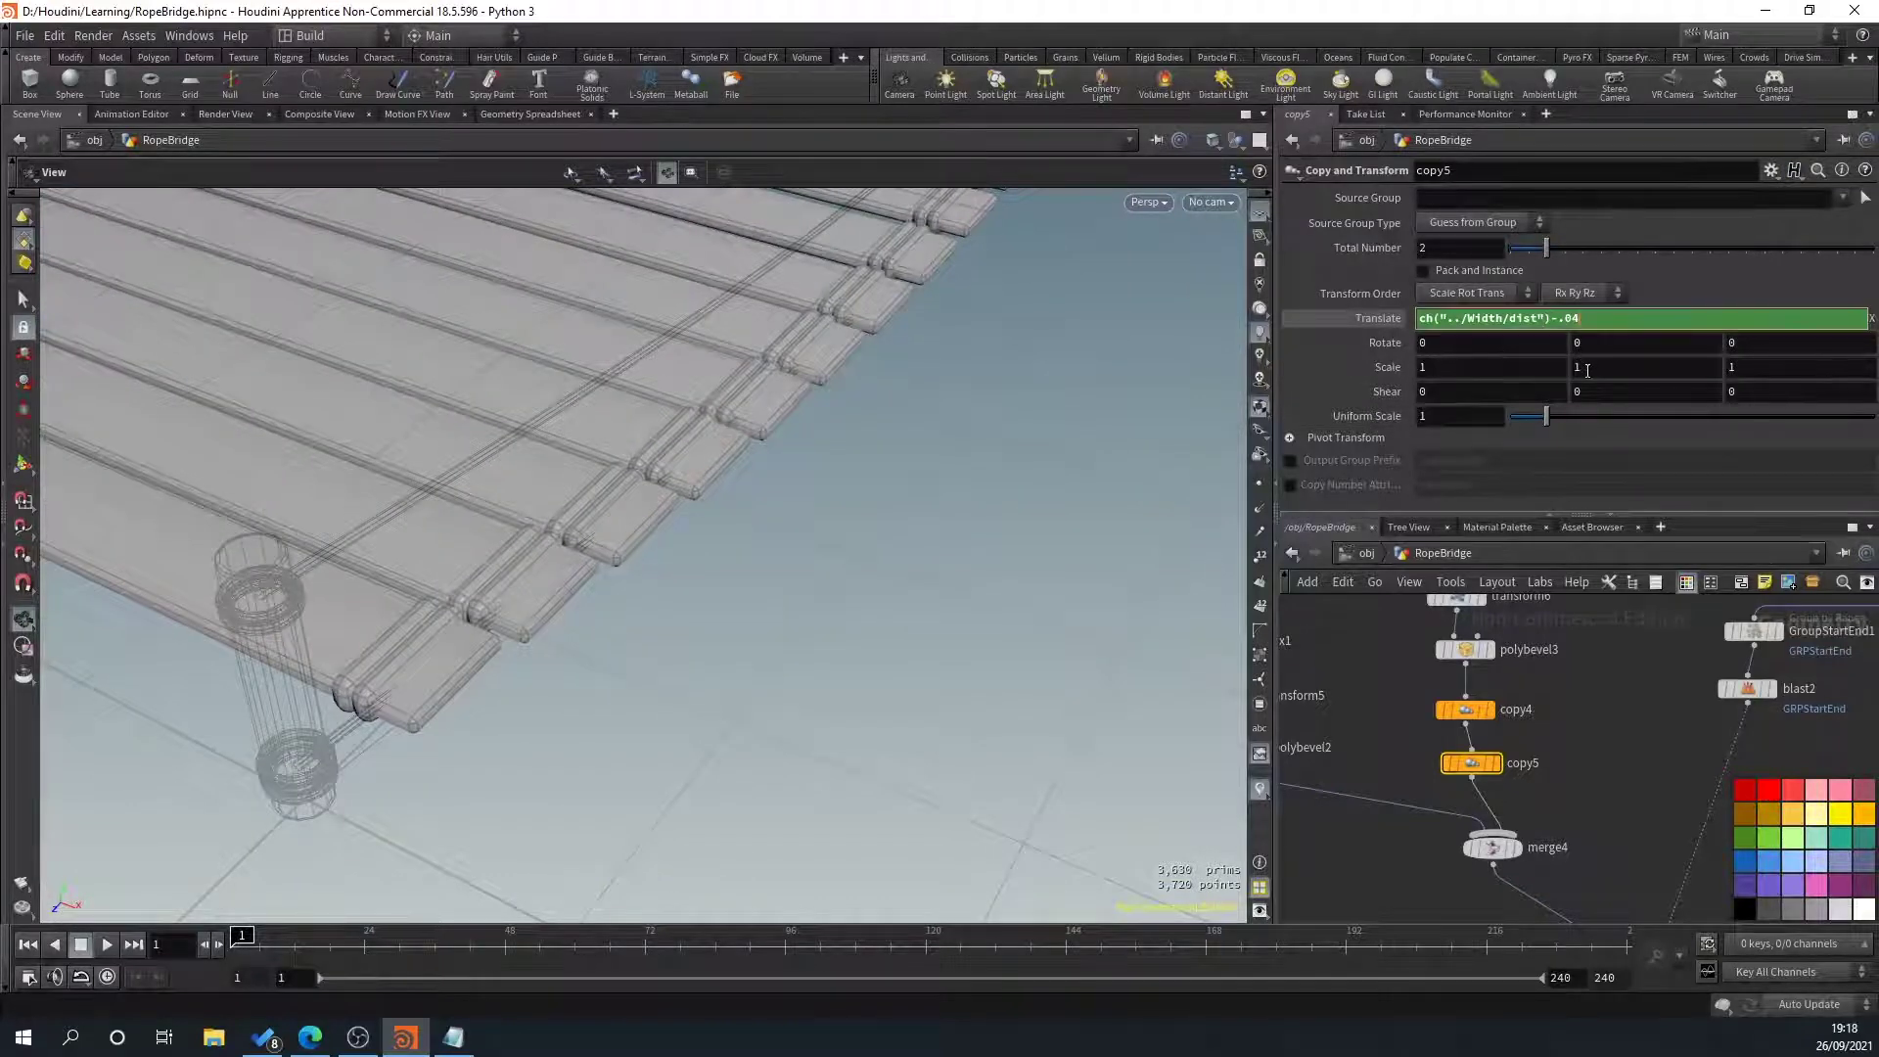
{"action": "key", "text": "Return"}
{"action": "left_click_drag", "start_coordinate": [637, 522], "coordinate": [532, 620]}
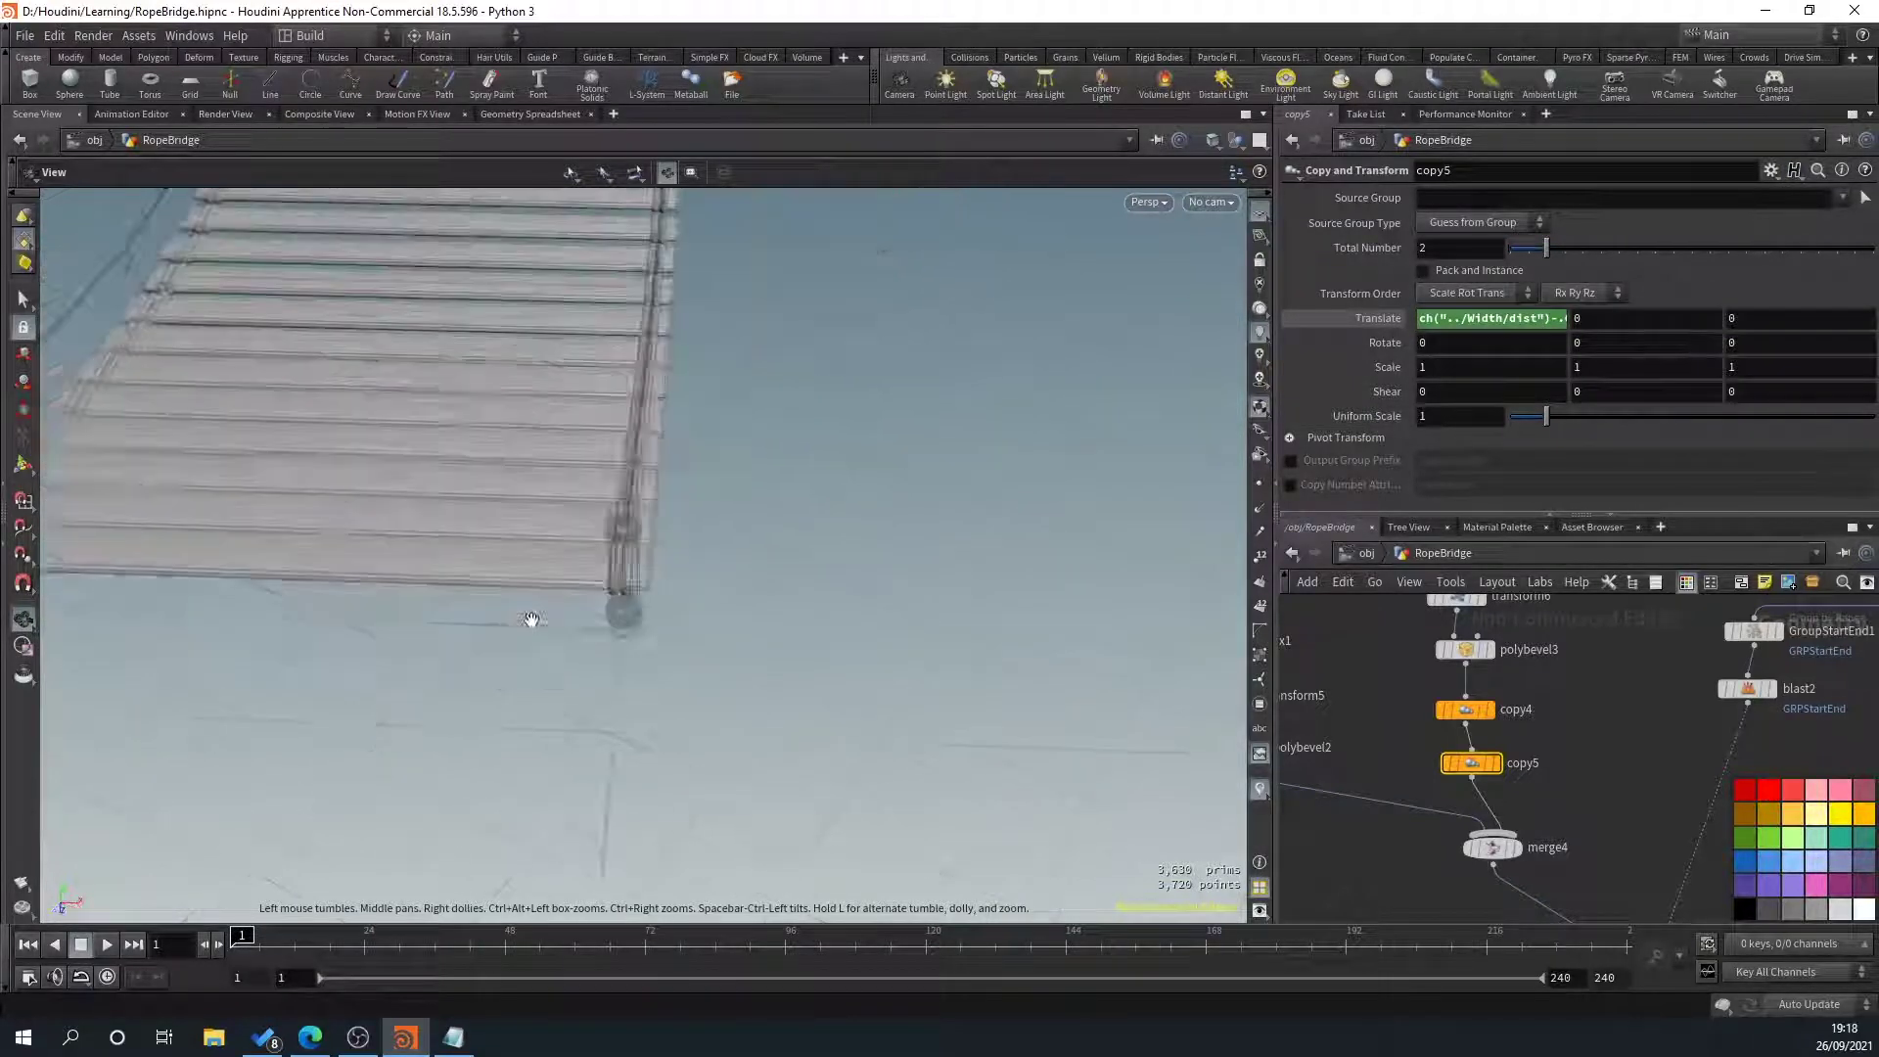
{"action": "middle_click_drag", "start_coordinate": [531, 620], "coordinate": [641, 723]}
Try different slider values on the Width line and undo the change
{"action": "middle_click_drag", "start_coordinate": [1657, 803], "coordinate": [1610, 688]}
{"action": "left_click", "coordinate": [1463, 793]}
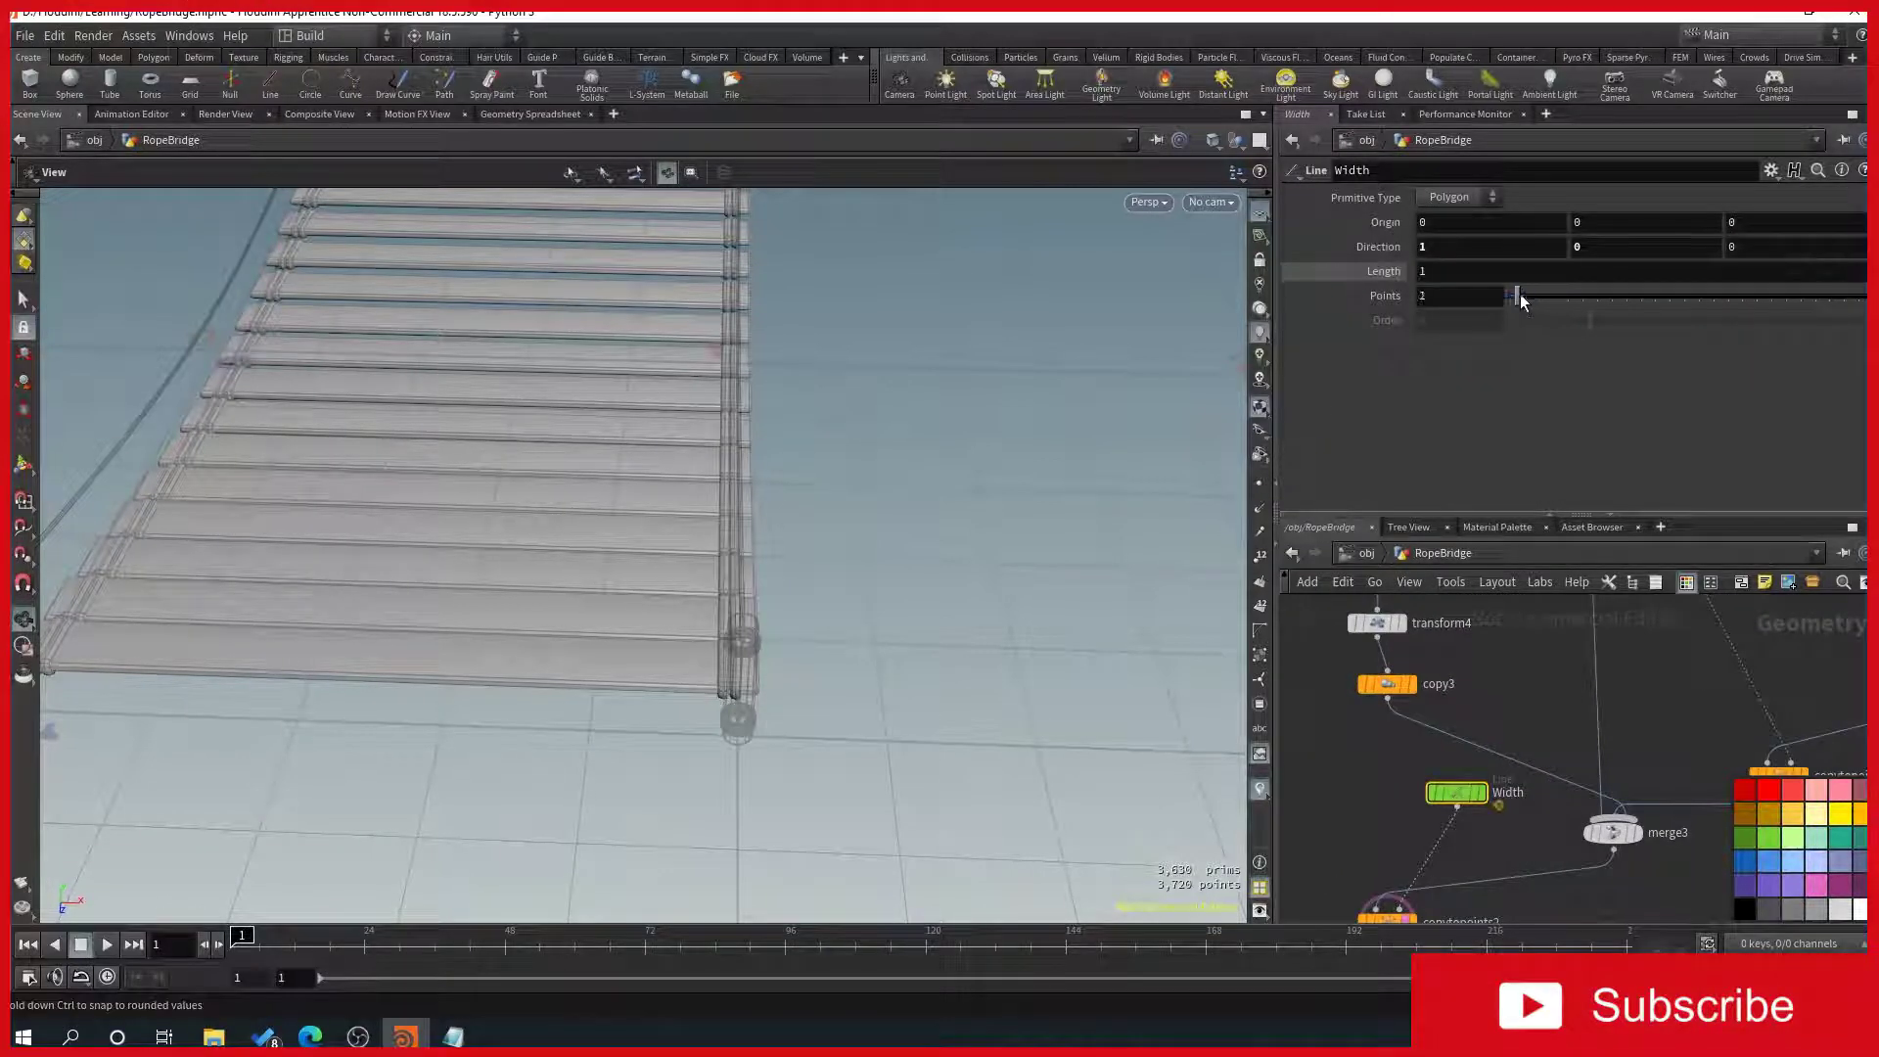
{"action": "mouse_move", "coordinate": [1519, 294]}
{"action": "left_mouse_down"}
{"action": "mouse_move", "coordinate": [1577, 274]}
{"action": "mouse_move", "coordinate": [1532, 271]}
{"action": "left_mouse_up"}
{"action": "key", "text": "ctrl+z"}
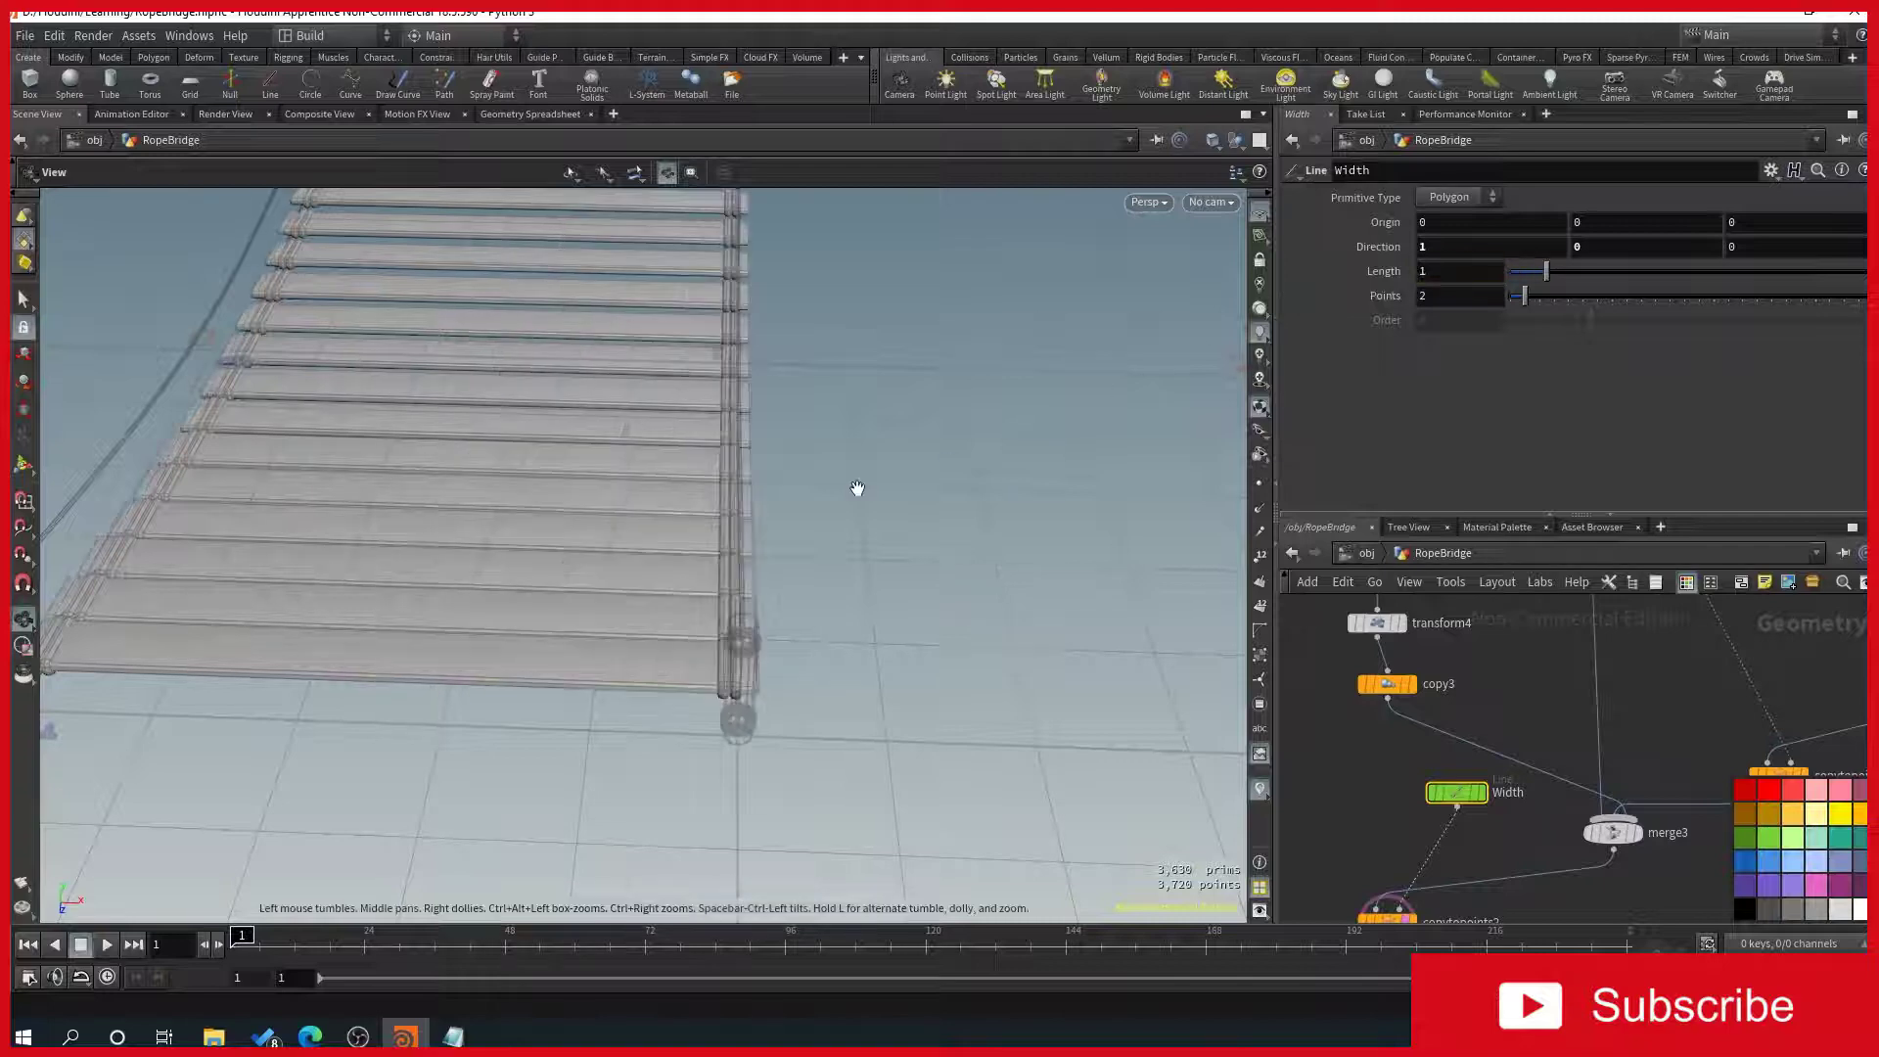
{"action": "scroll", "coordinate": [857, 488], "scroll_direction": "down", "scroll_amount": 2}
{"action": "left_click_drag", "start_coordinate": [887, 549], "coordinate": [526, 609]}
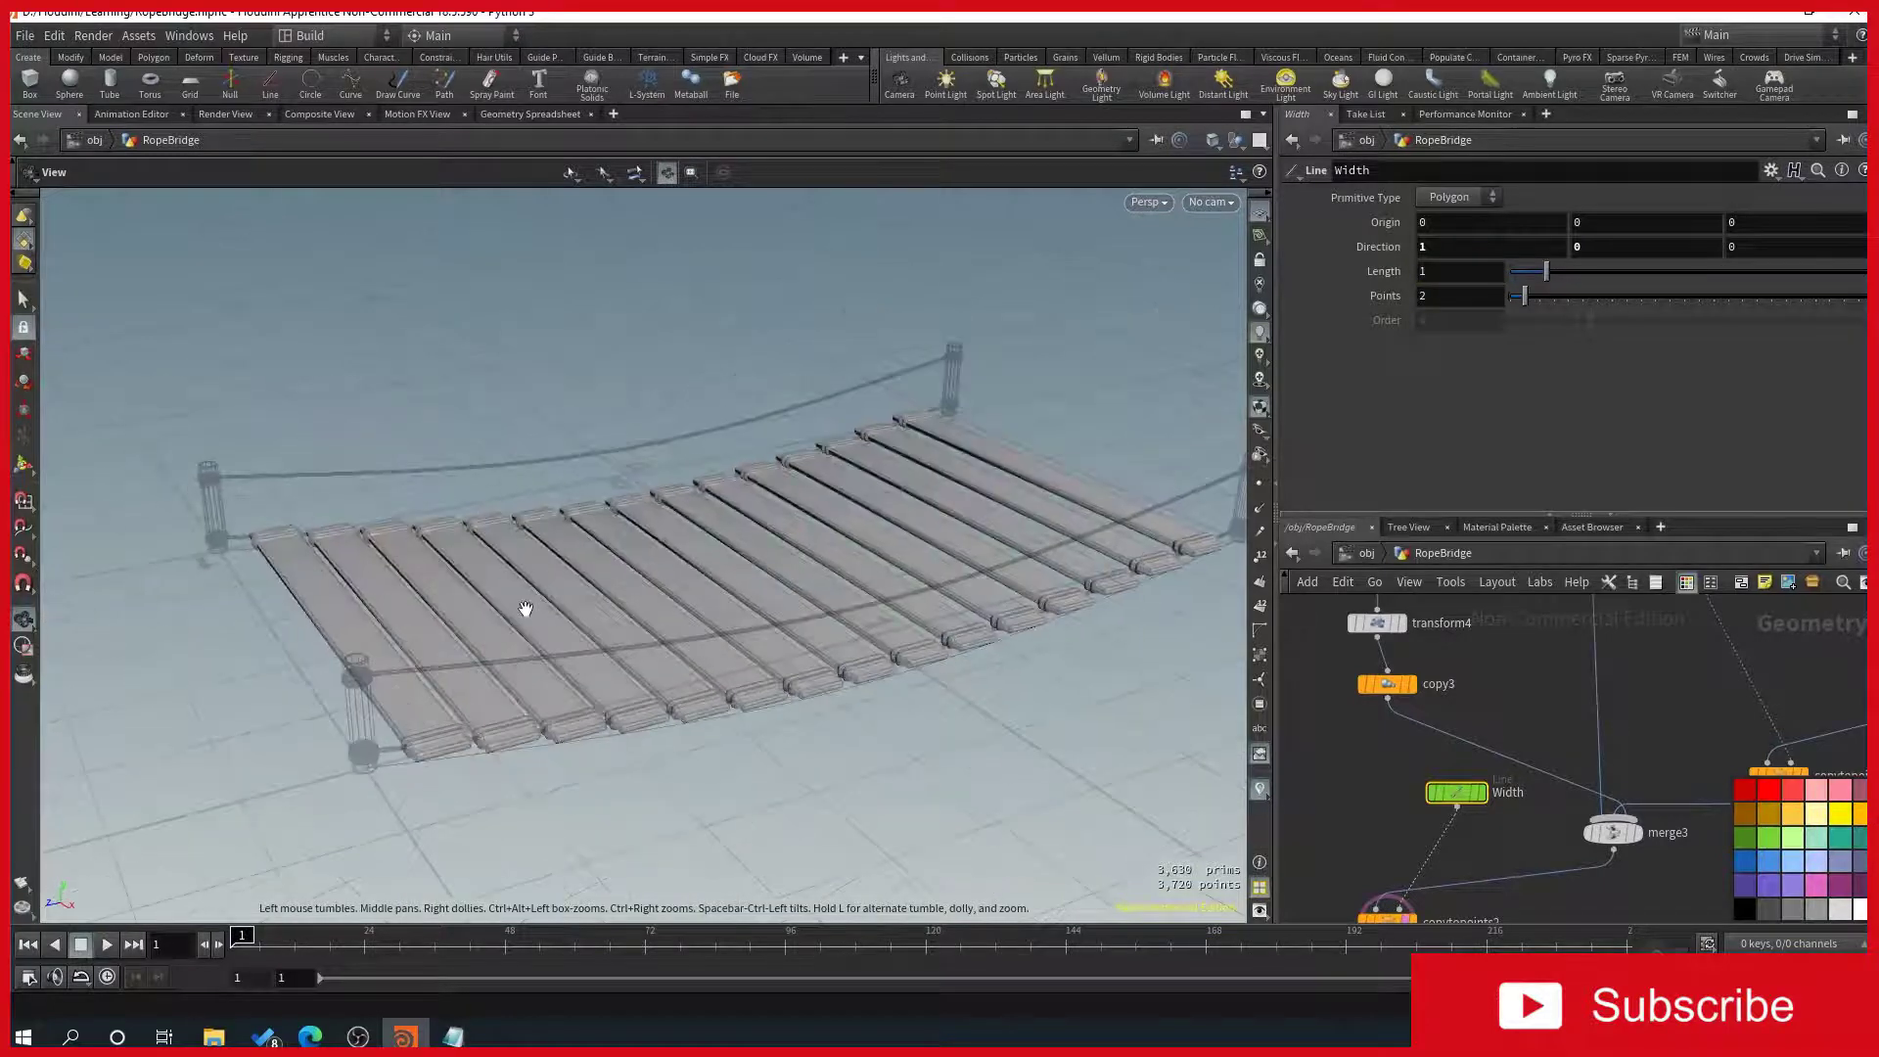
Add a Merge node combining copytopoints3 and copytopoints2, and display the merged bridge
{"action": "scroll", "coordinate": [1589, 857], "scroll_direction": "down", "scroll_amount": 2}
{"action": "middle_click_drag", "start_coordinate": [1589, 858], "coordinate": [1452, 690]}
{"action": "middle_click_drag", "start_coordinate": [1347, 826], "coordinate": [1598, 826]}
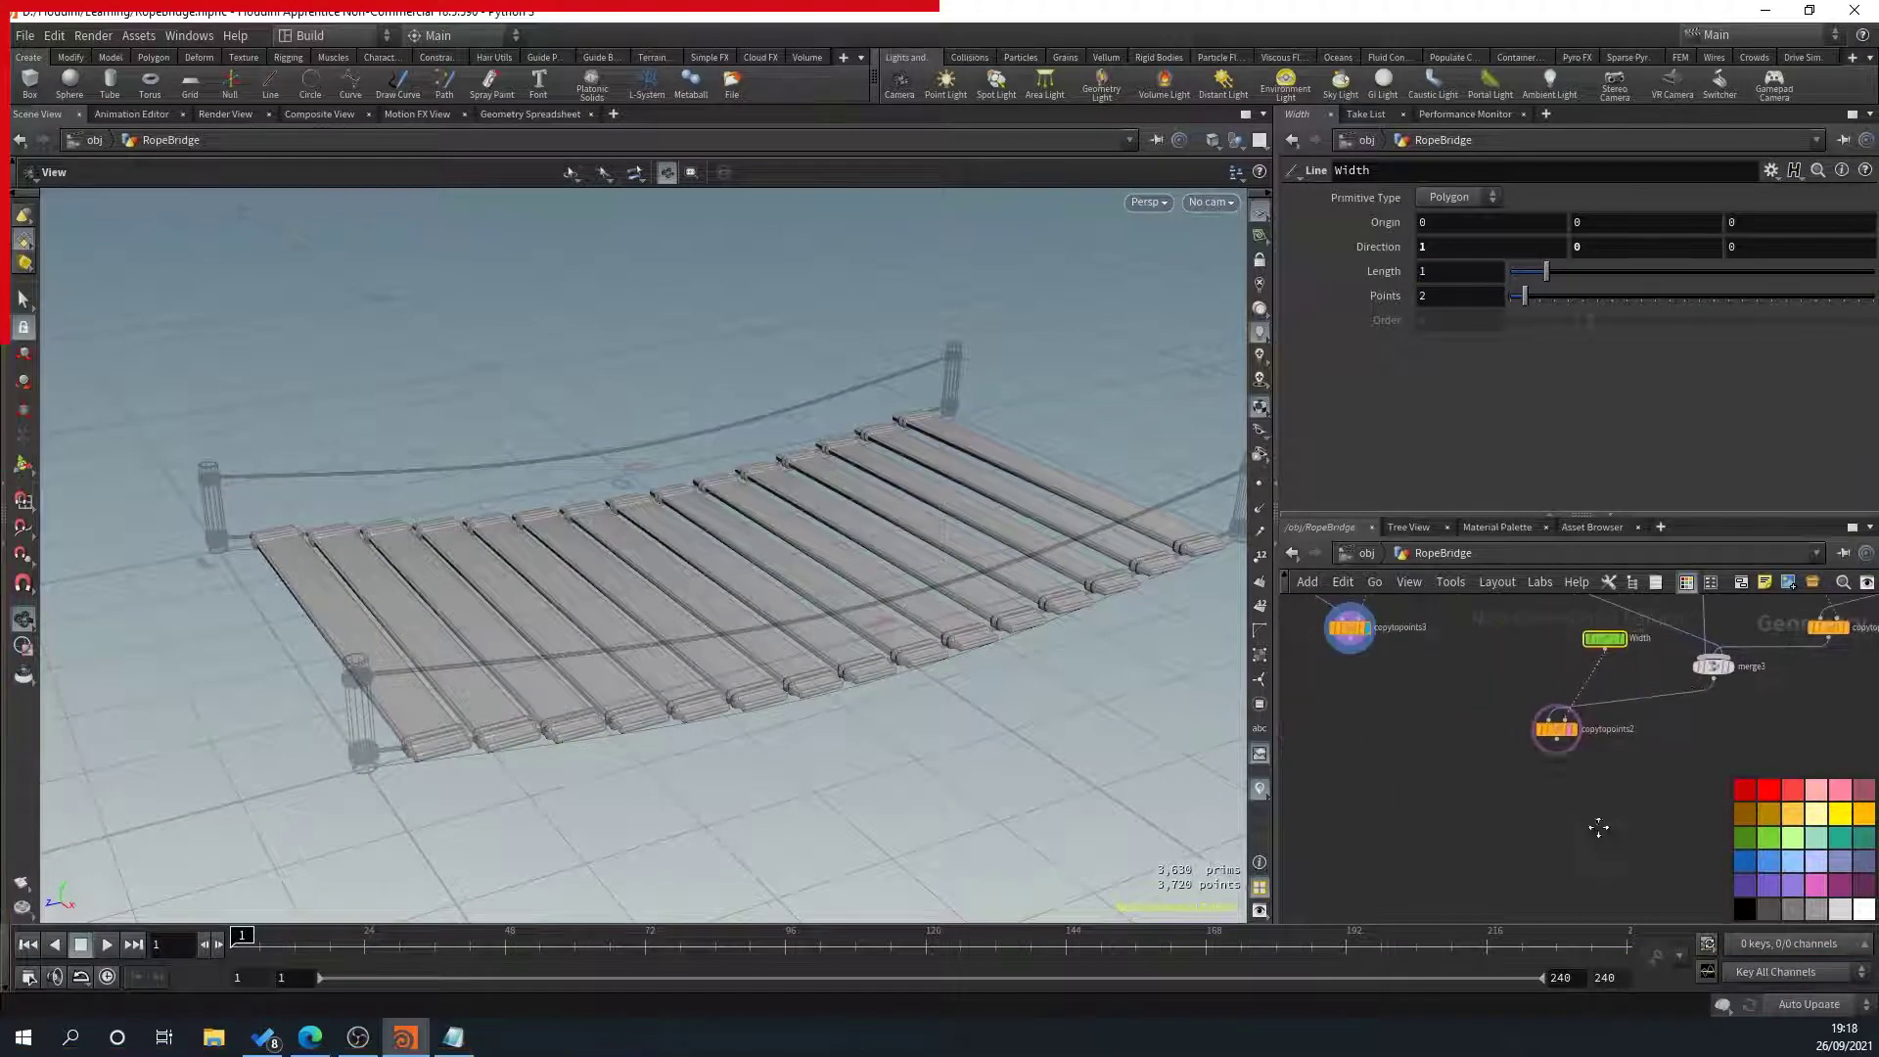
{"action": "key", "text": "Tab"}
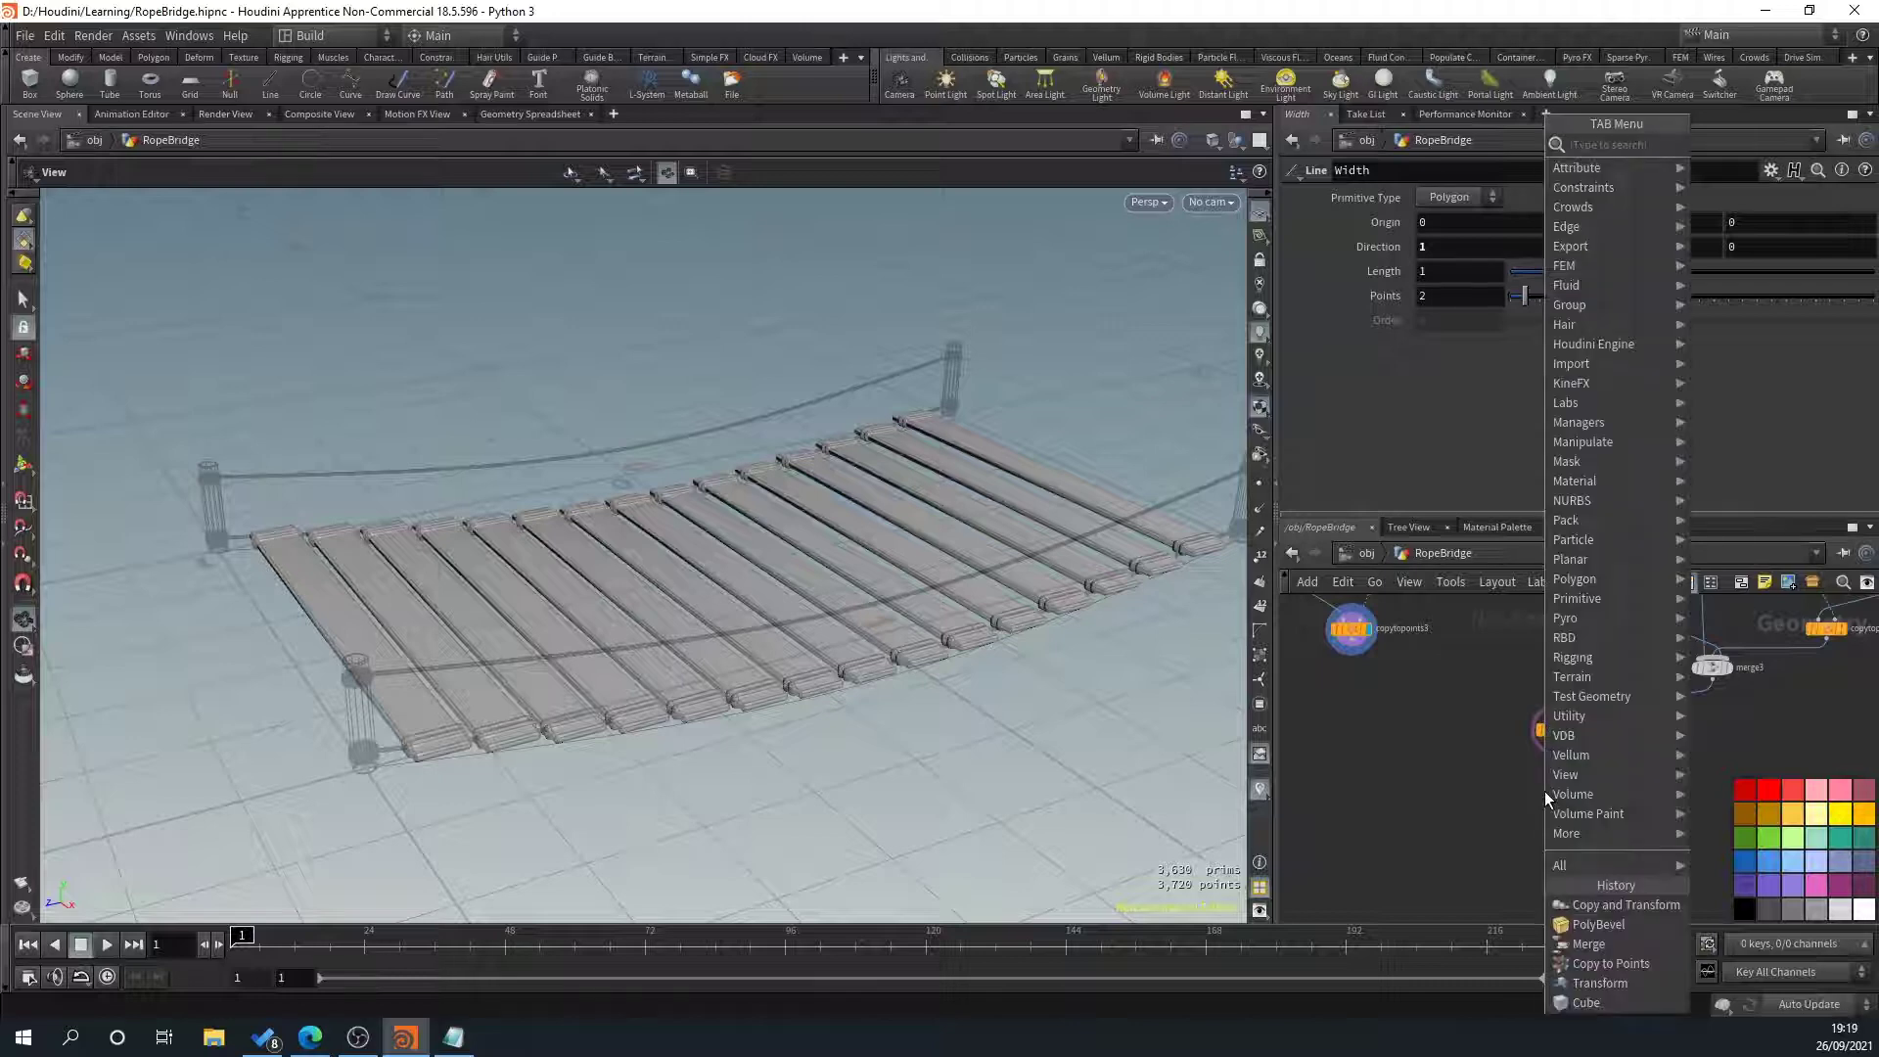
{"action": "type", "text": "mer"}
{"action": "key", "text": "Return"}
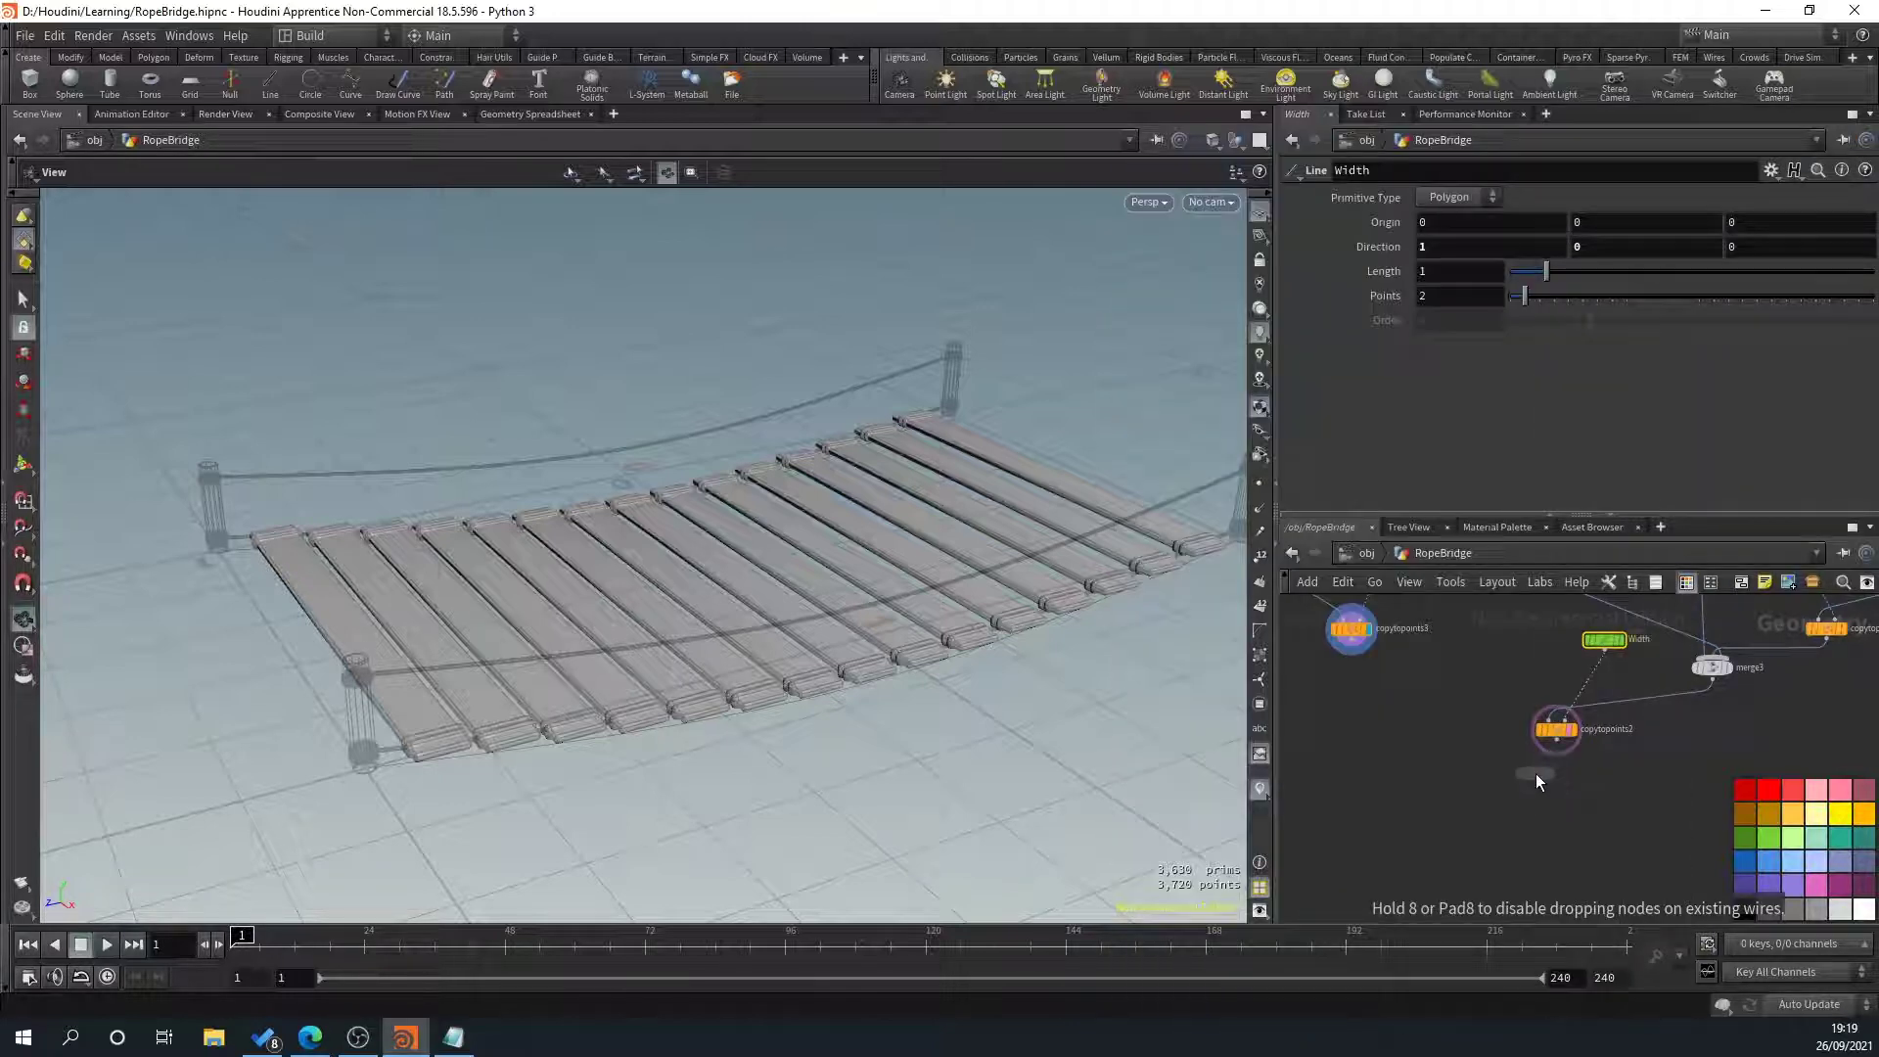
{"action": "left_click", "coordinate": [1479, 858]}
{"action": "left_click_drag", "start_coordinate": [1355, 651], "coordinate": [1478, 850]}
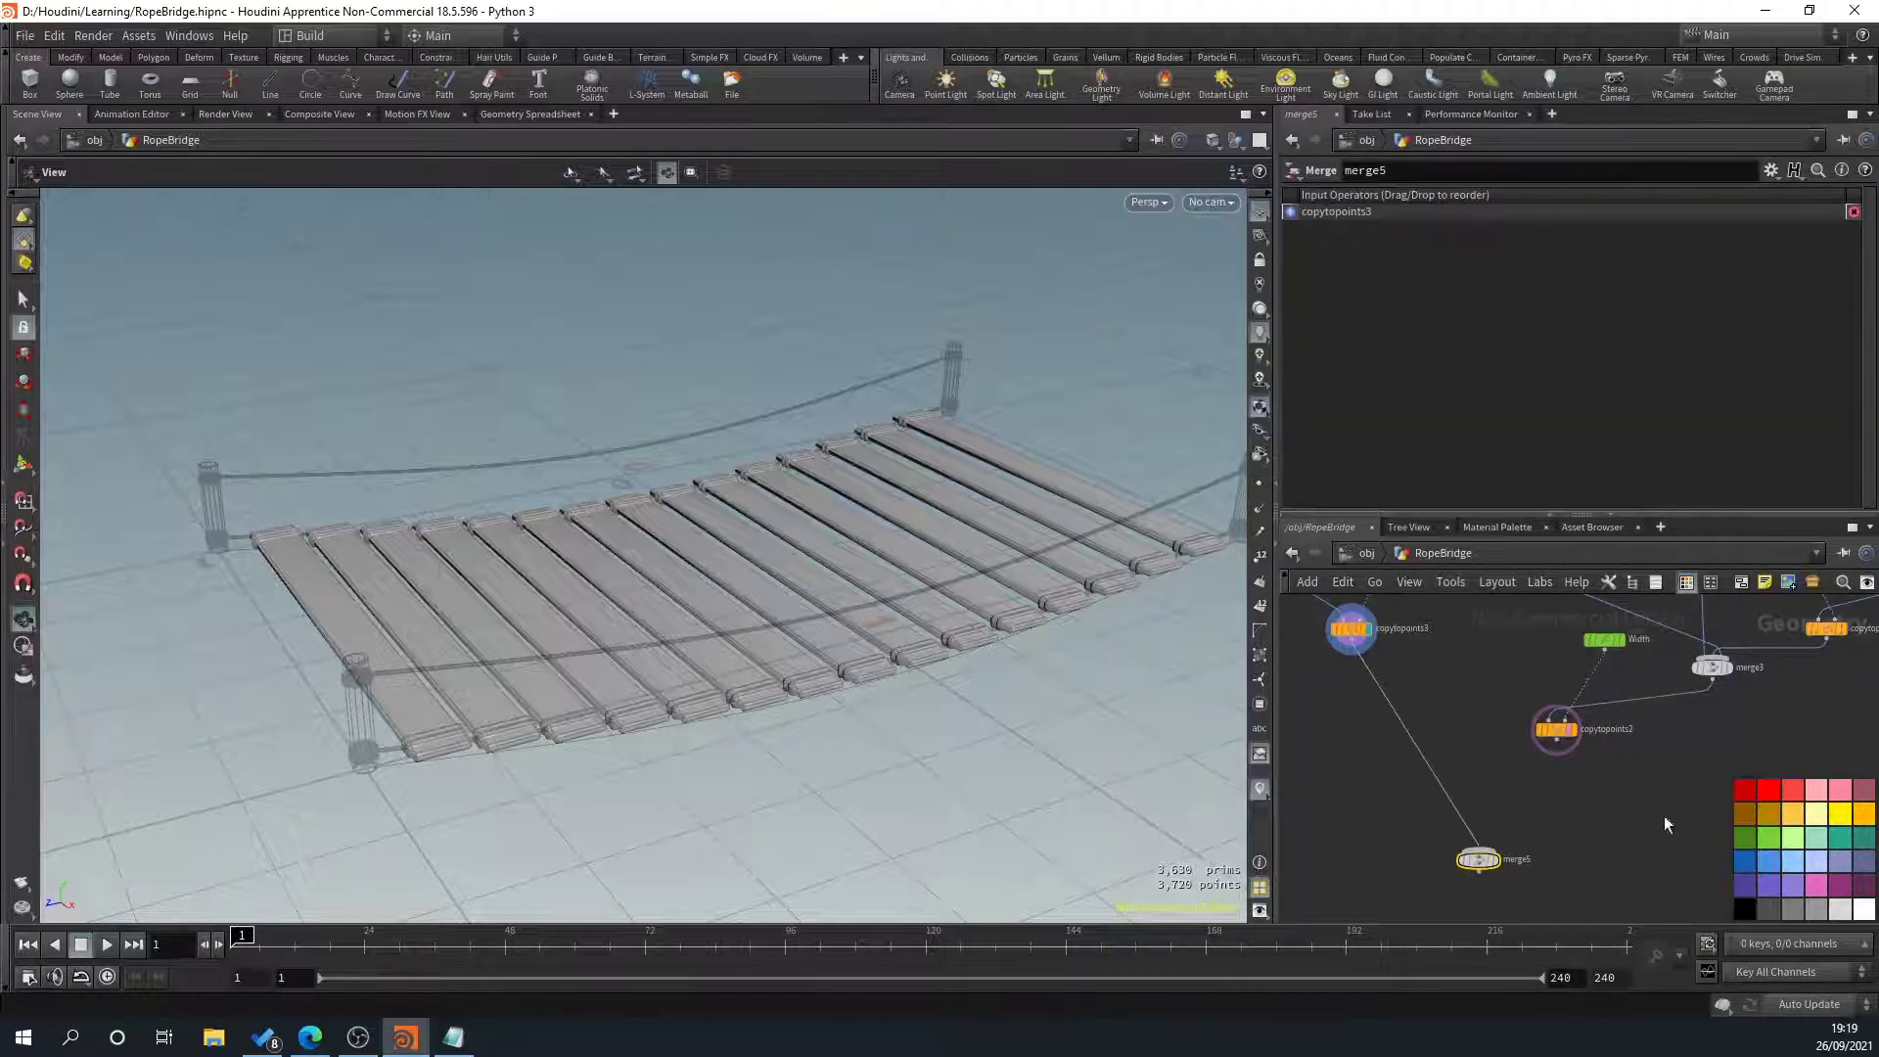
{"action": "left_click", "coordinate": [1571, 732]}
{"action": "left_click", "coordinate": [1497, 860]}
{"action": "left_click_drag", "start_coordinate": [767, 701], "coordinate": [547, 634]}
{"action": "scroll", "coordinate": [1612, 685], "scroll_direction": "down", "scroll_amount": 3}
Set the Width line's length to 0.4 to narrow the whole bridge
{"action": "middle_click_drag", "start_coordinate": [1611, 685], "coordinate": [1573, 771]}
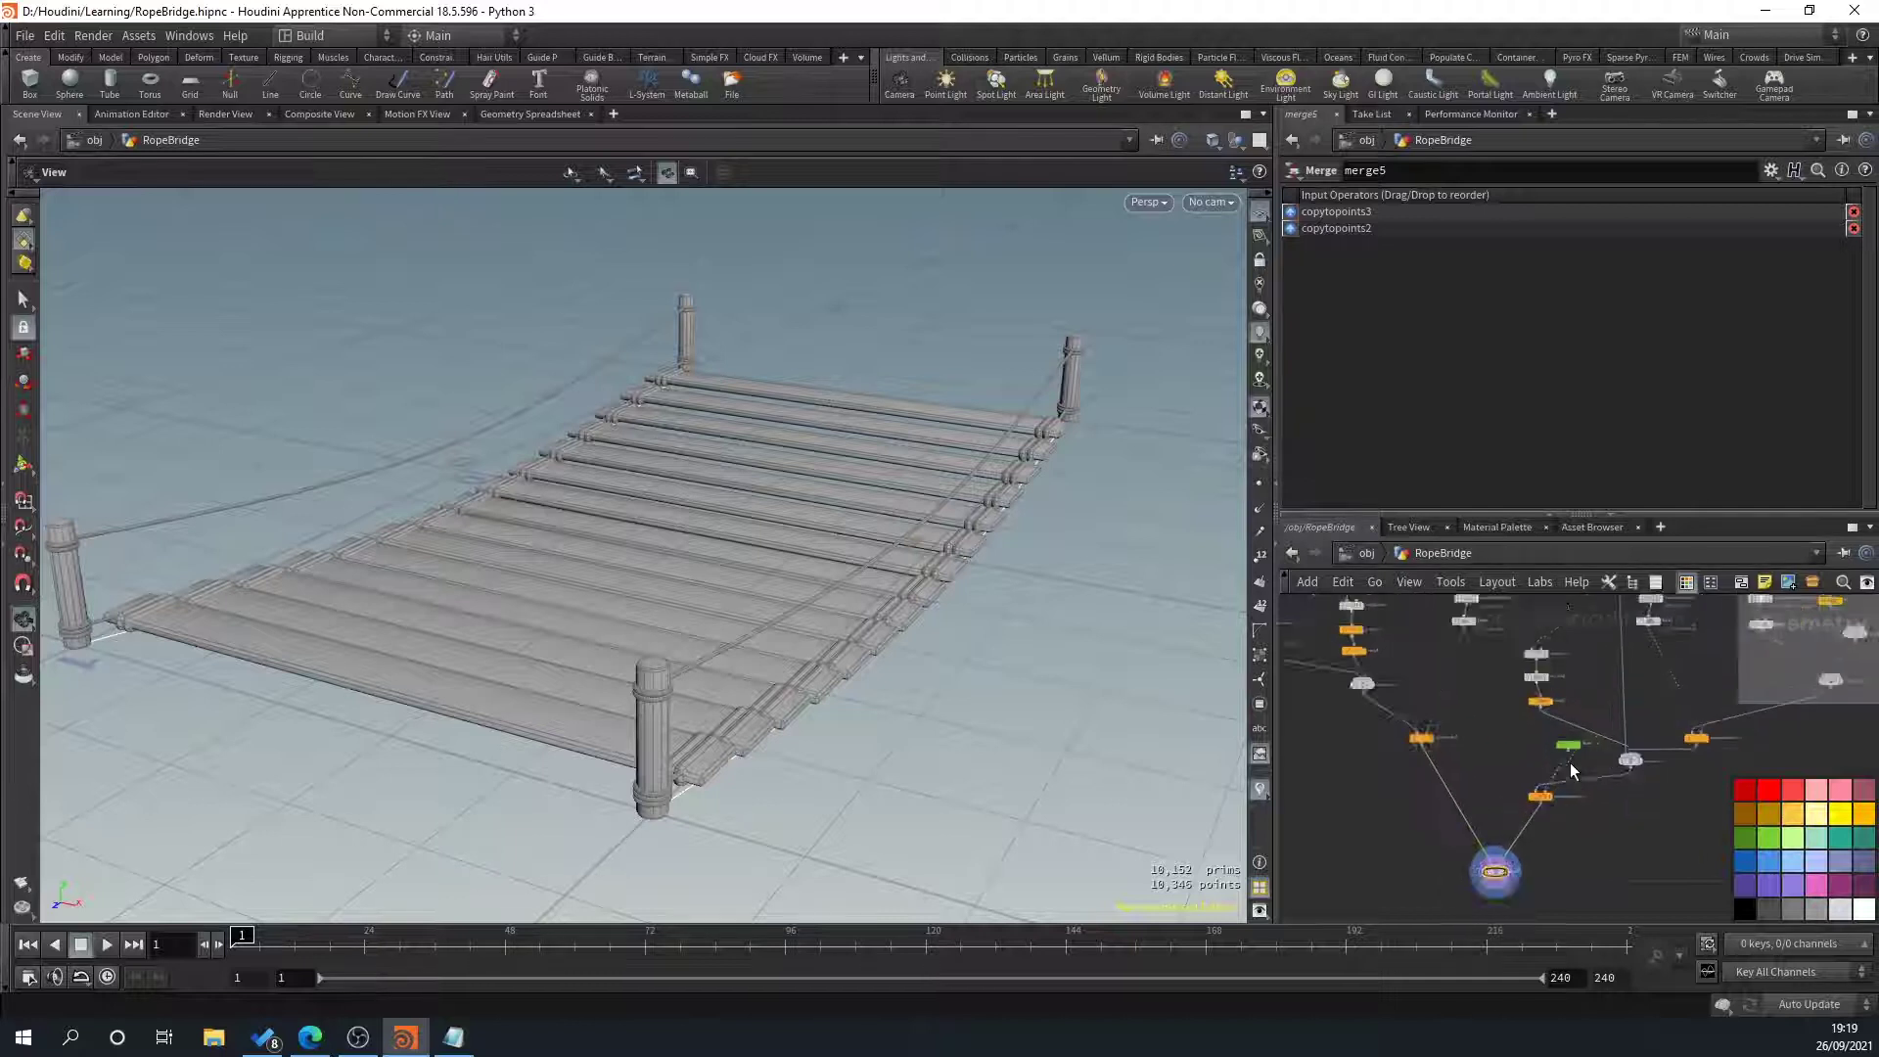
{"action": "scroll", "coordinate": [1572, 770], "scroll_direction": "up", "scroll_amount": 2}
{"action": "left_click", "coordinate": [1572, 740]}
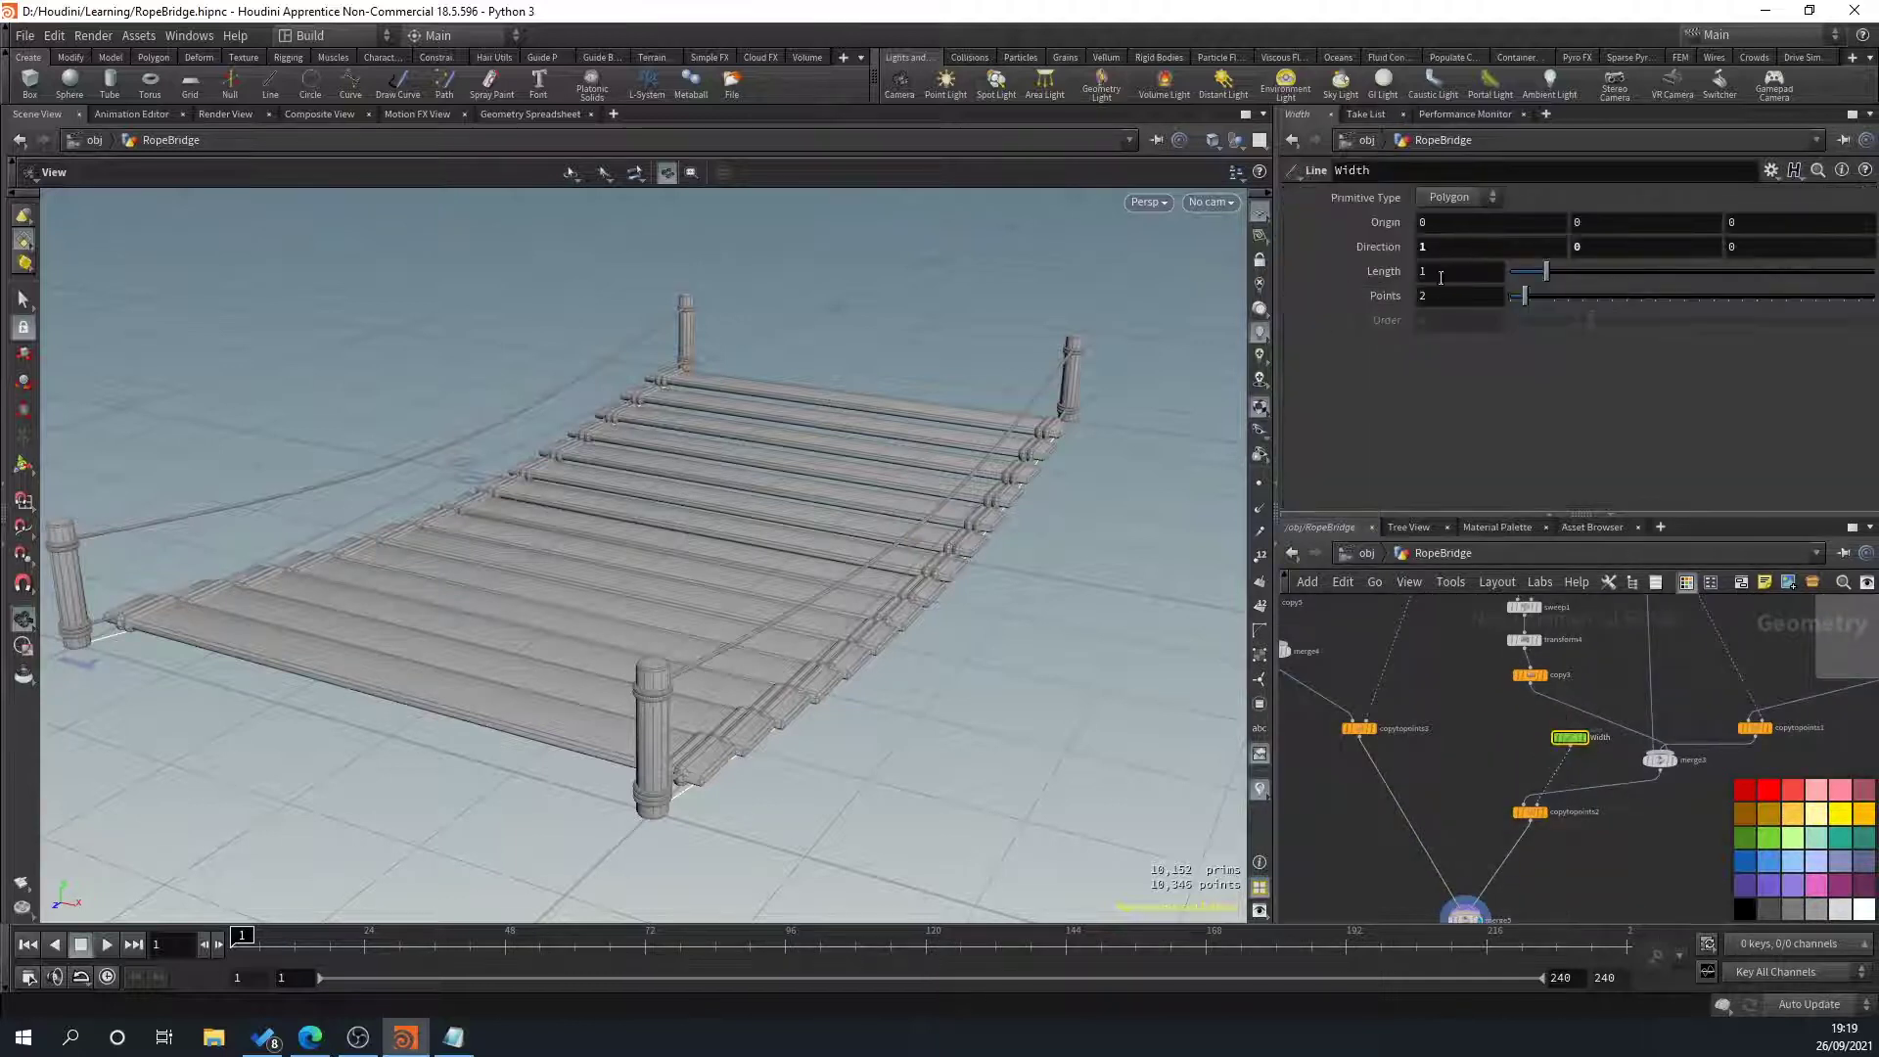
{"action": "type", "text": ".4"}
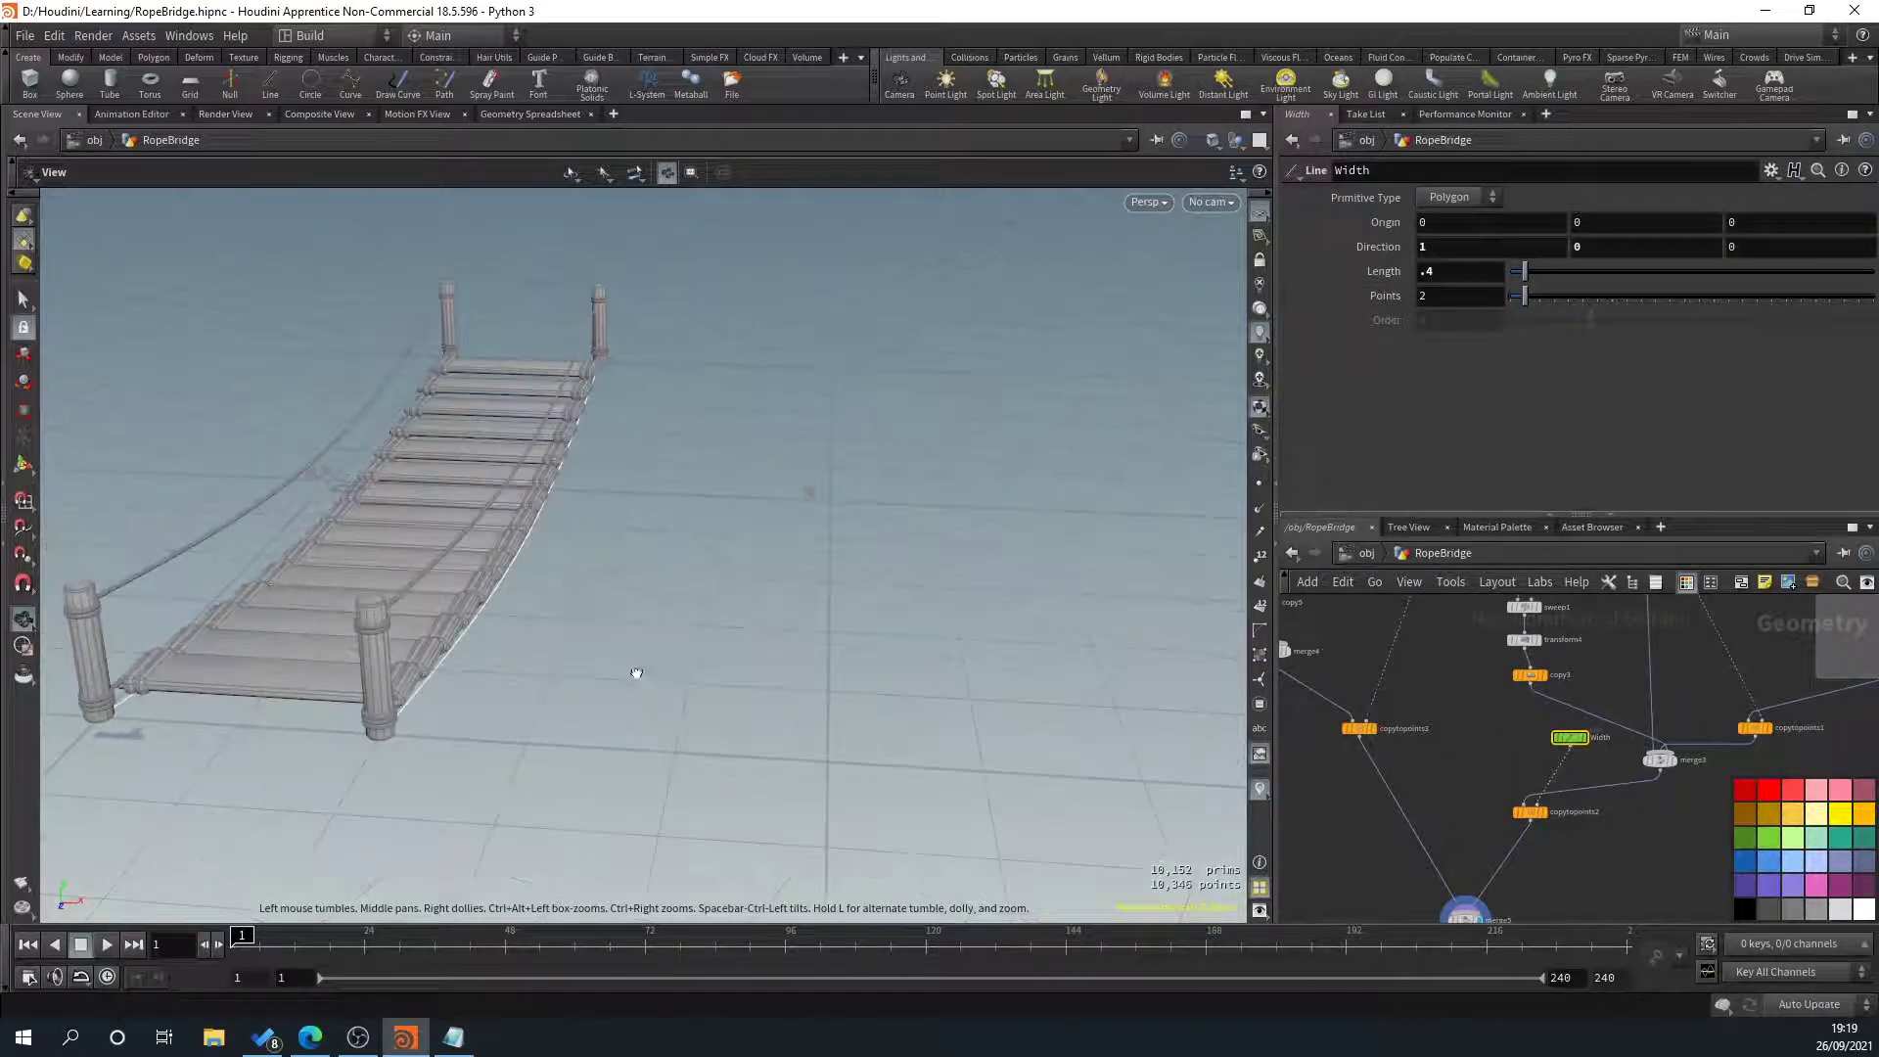
{"action": "left_click_drag", "start_coordinate": [609, 615], "coordinate": [1124, 747]}
{"action": "scroll", "coordinate": [1460, 753], "scroll_direction": "up", "scroll_amount": 3}
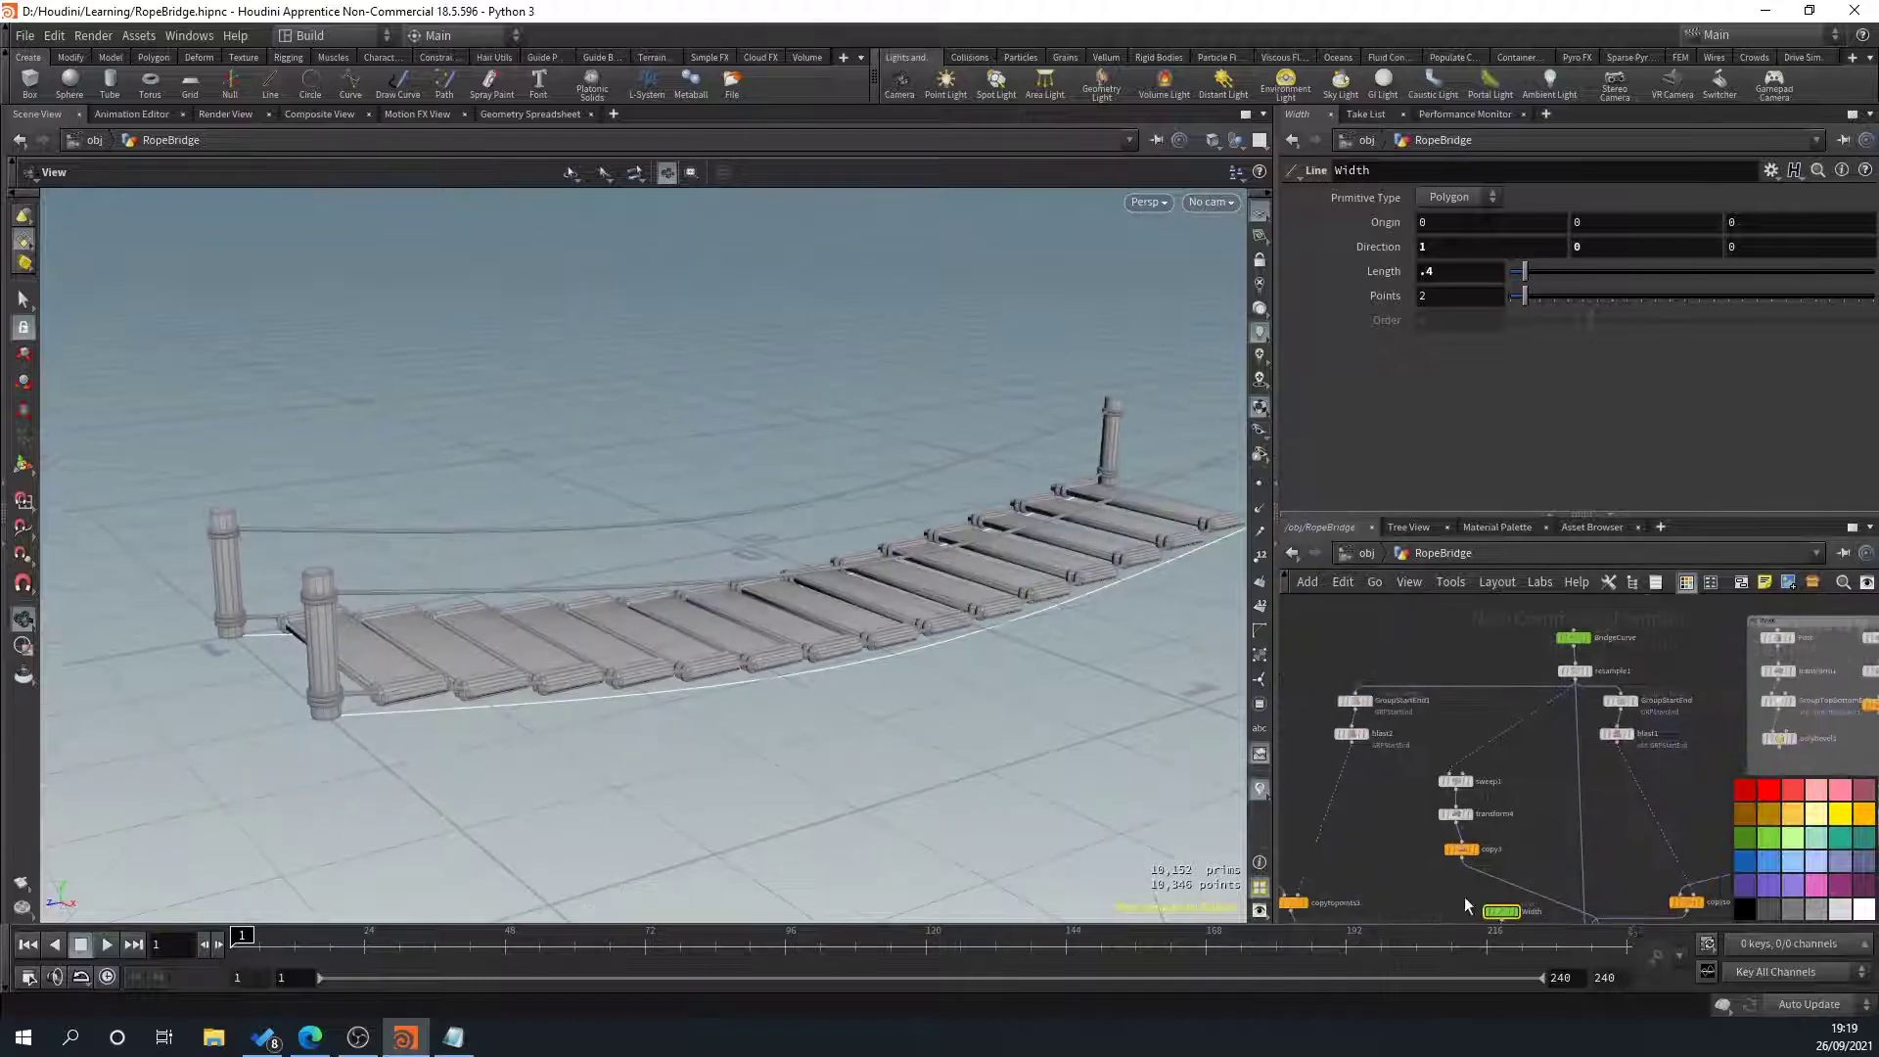
Select the BridgeCurve node and turn on point display in the viewport
{"action": "middle_click_drag", "start_coordinate": [1459, 751], "coordinate": [1319, 863]}
{"action": "left_click", "coordinate": [1488, 693]}
{"action": "left_click_drag", "start_coordinate": [954, 736], "coordinate": [768, 646]}
{"action": "left_click", "coordinate": [1259, 485]}
{"action": "left_click_drag", "start_coordinate": [971, 713], "coordinate": [772, 675]}
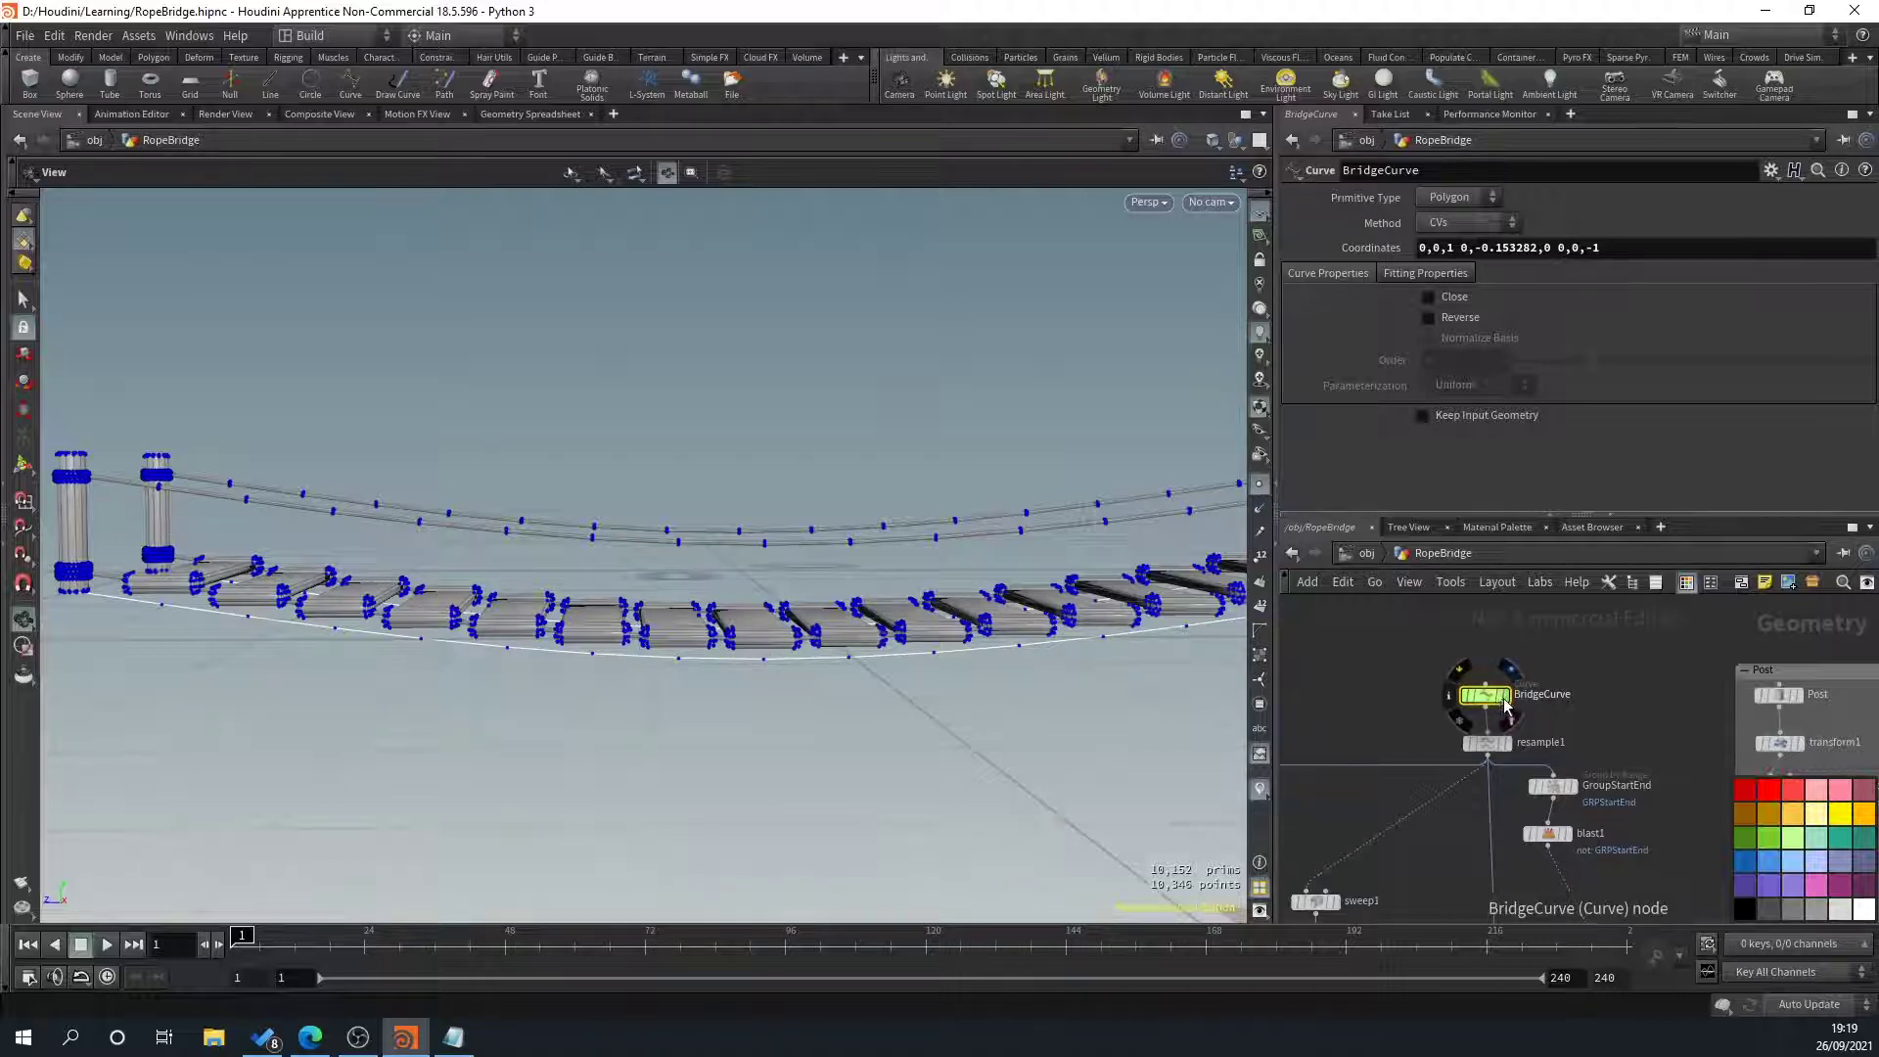
Lower the middle point of BridgeCurve to about -0.223 in Y to deepen the bridge's sag
{"action": "left_click_drag", "start_coordinate": [877, 733], "coordinate": [744, 693]}
{"action": "key", "text": "Return"}
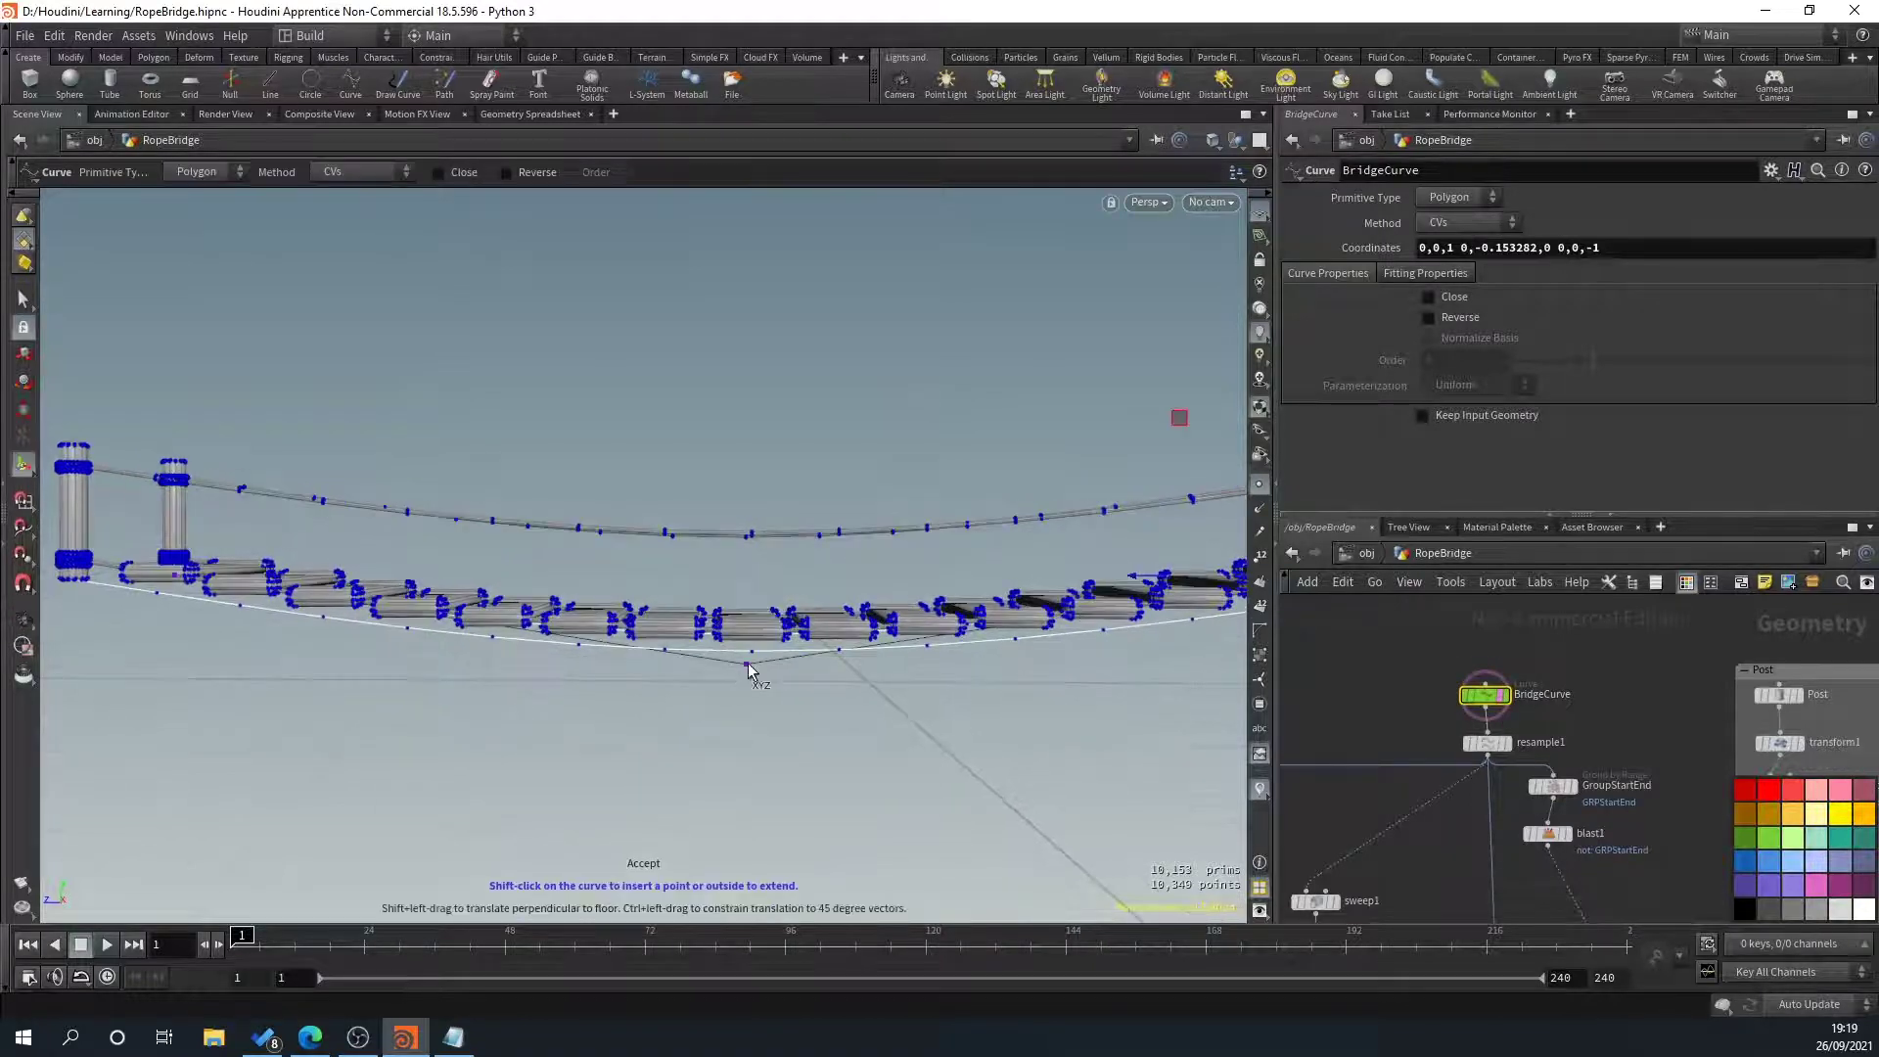
{"action": "left_click", "coordinate": [746, 665]}
{"action": "left_click_drag", "start_coordinate": [747, 461], "coordinate": [837, 513]}
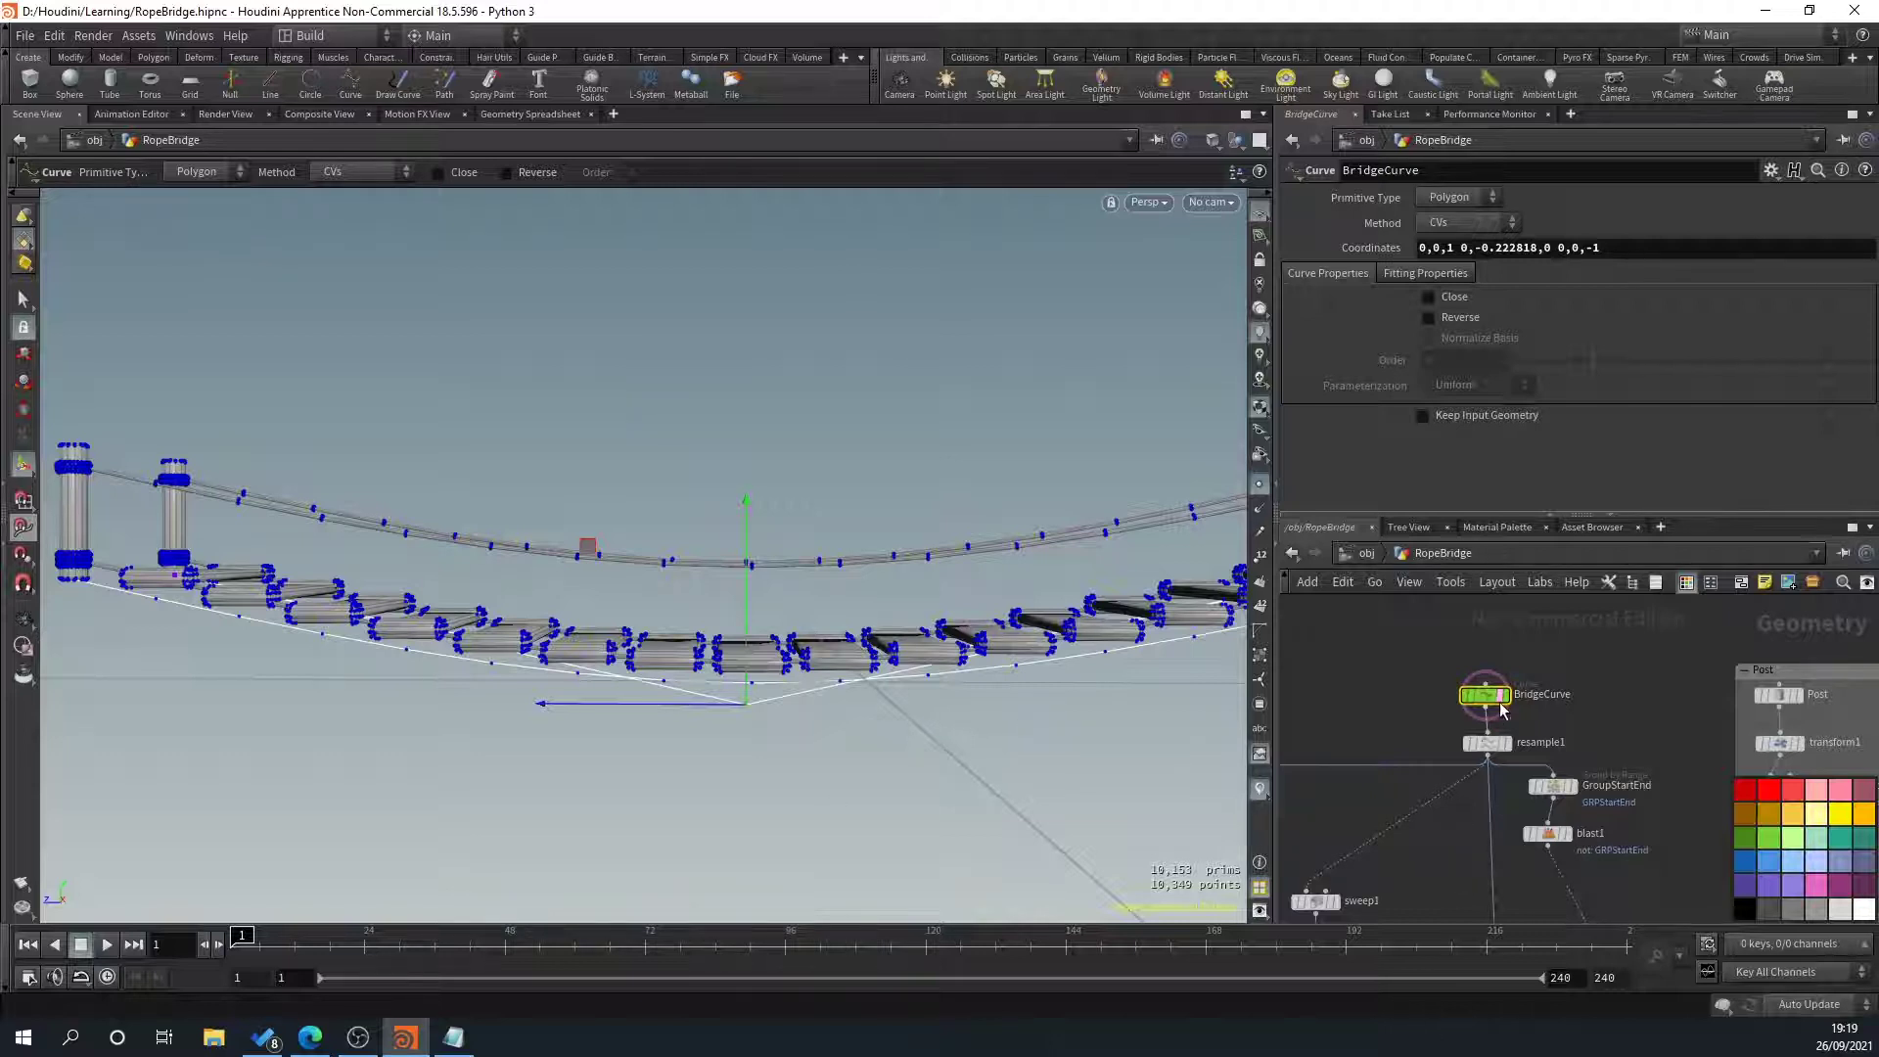
Turn off point display in the viewport and inspect the sagging bridge from several angles
{"action": "scroll", "coordinate": [1436, 855], "scroll_direction": "down", "scroll_amount": 6}
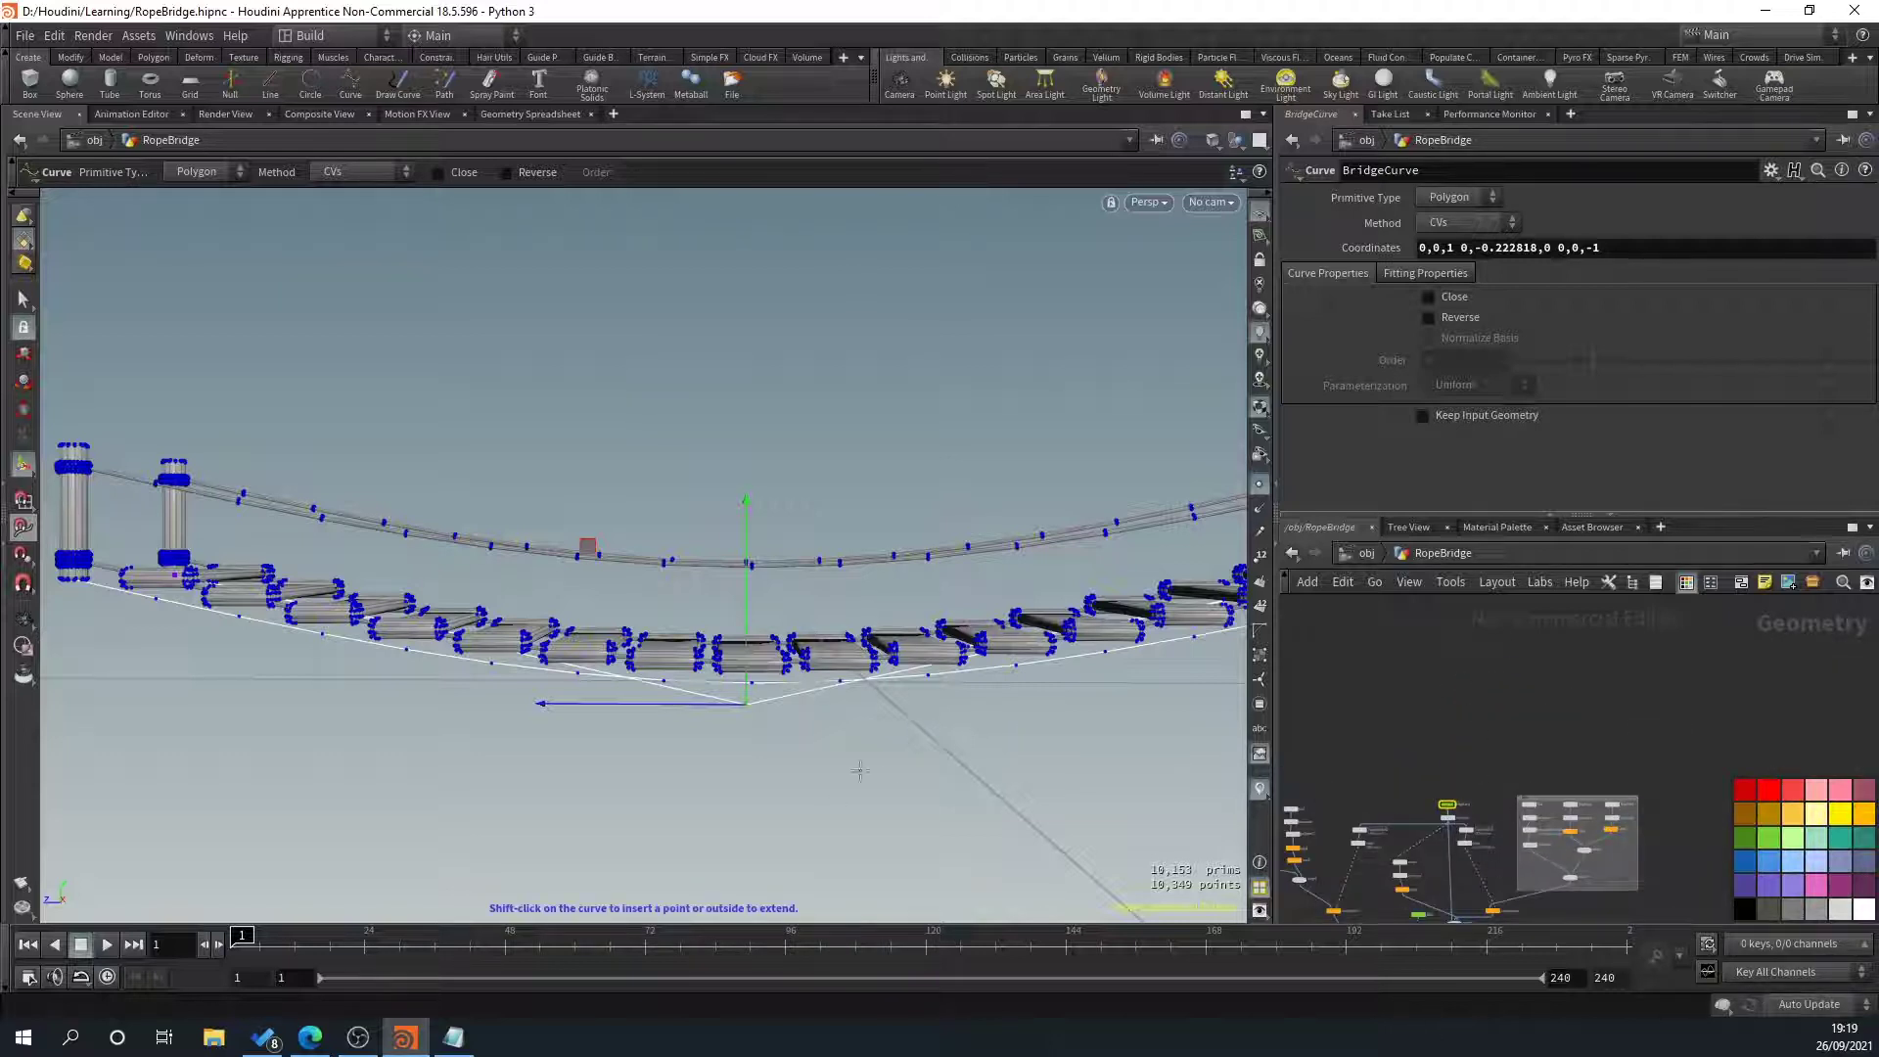
{"action": "left_click", "coordinate": [1260, 489]}
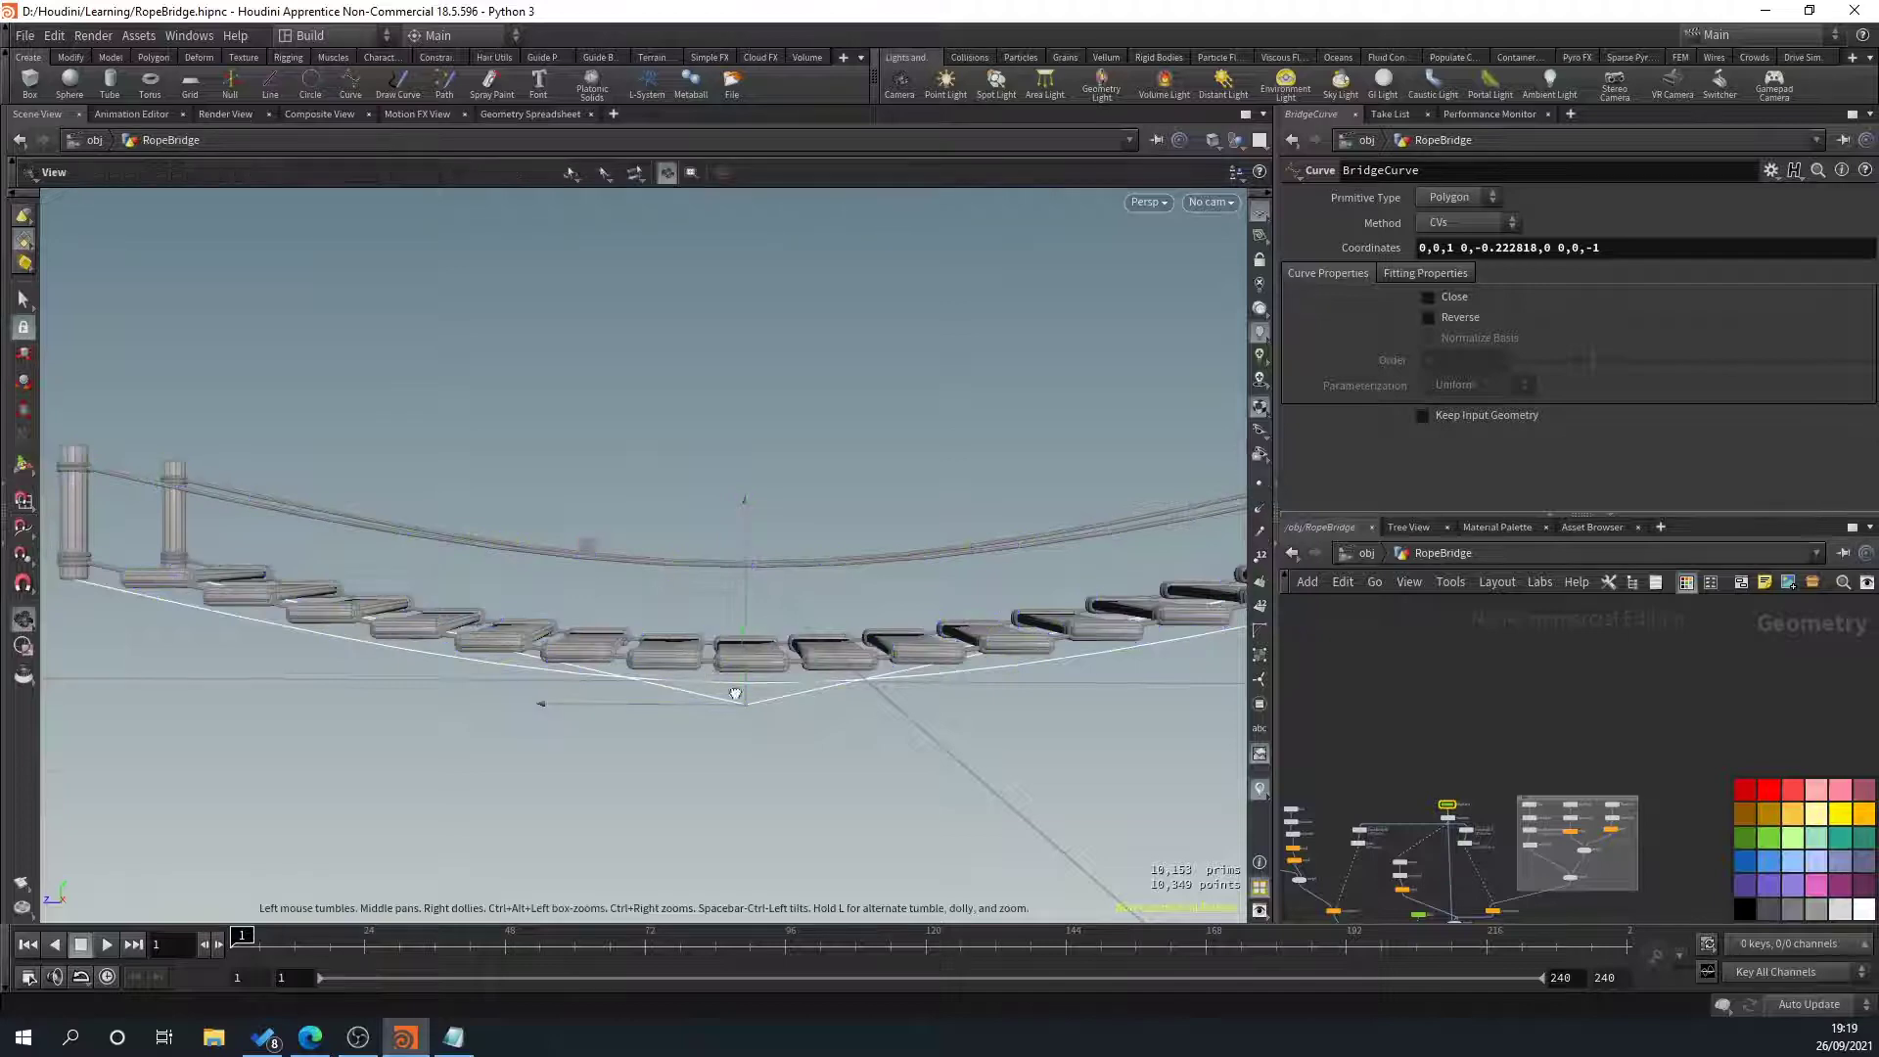
{"action": "left_click_drag", "start_coordinate": [577, 626], "coordinate": [709, 666], "text": "alt"}
{"action": "scroll", "coordinate": [709, 667], "scroll_direction": "down", "scroll_amount": 3}
{"action": "middle_click_drag", "start_coordinate": [685, 651], "coordinate": [786, 696], "text": "alt"}
{"action": "left_click_drag", "start_coordinate": [786, 696], "coordinate": [827, 641], "text": "alt"}
{"action": "middle_click_drag", "start_coordinate": [1453, 900], "coordinate": [1470, 685]}
{"action": "scroll", "coordinate": [1424, 753], "scroll_direction": "up", "scroll_amount": 5}
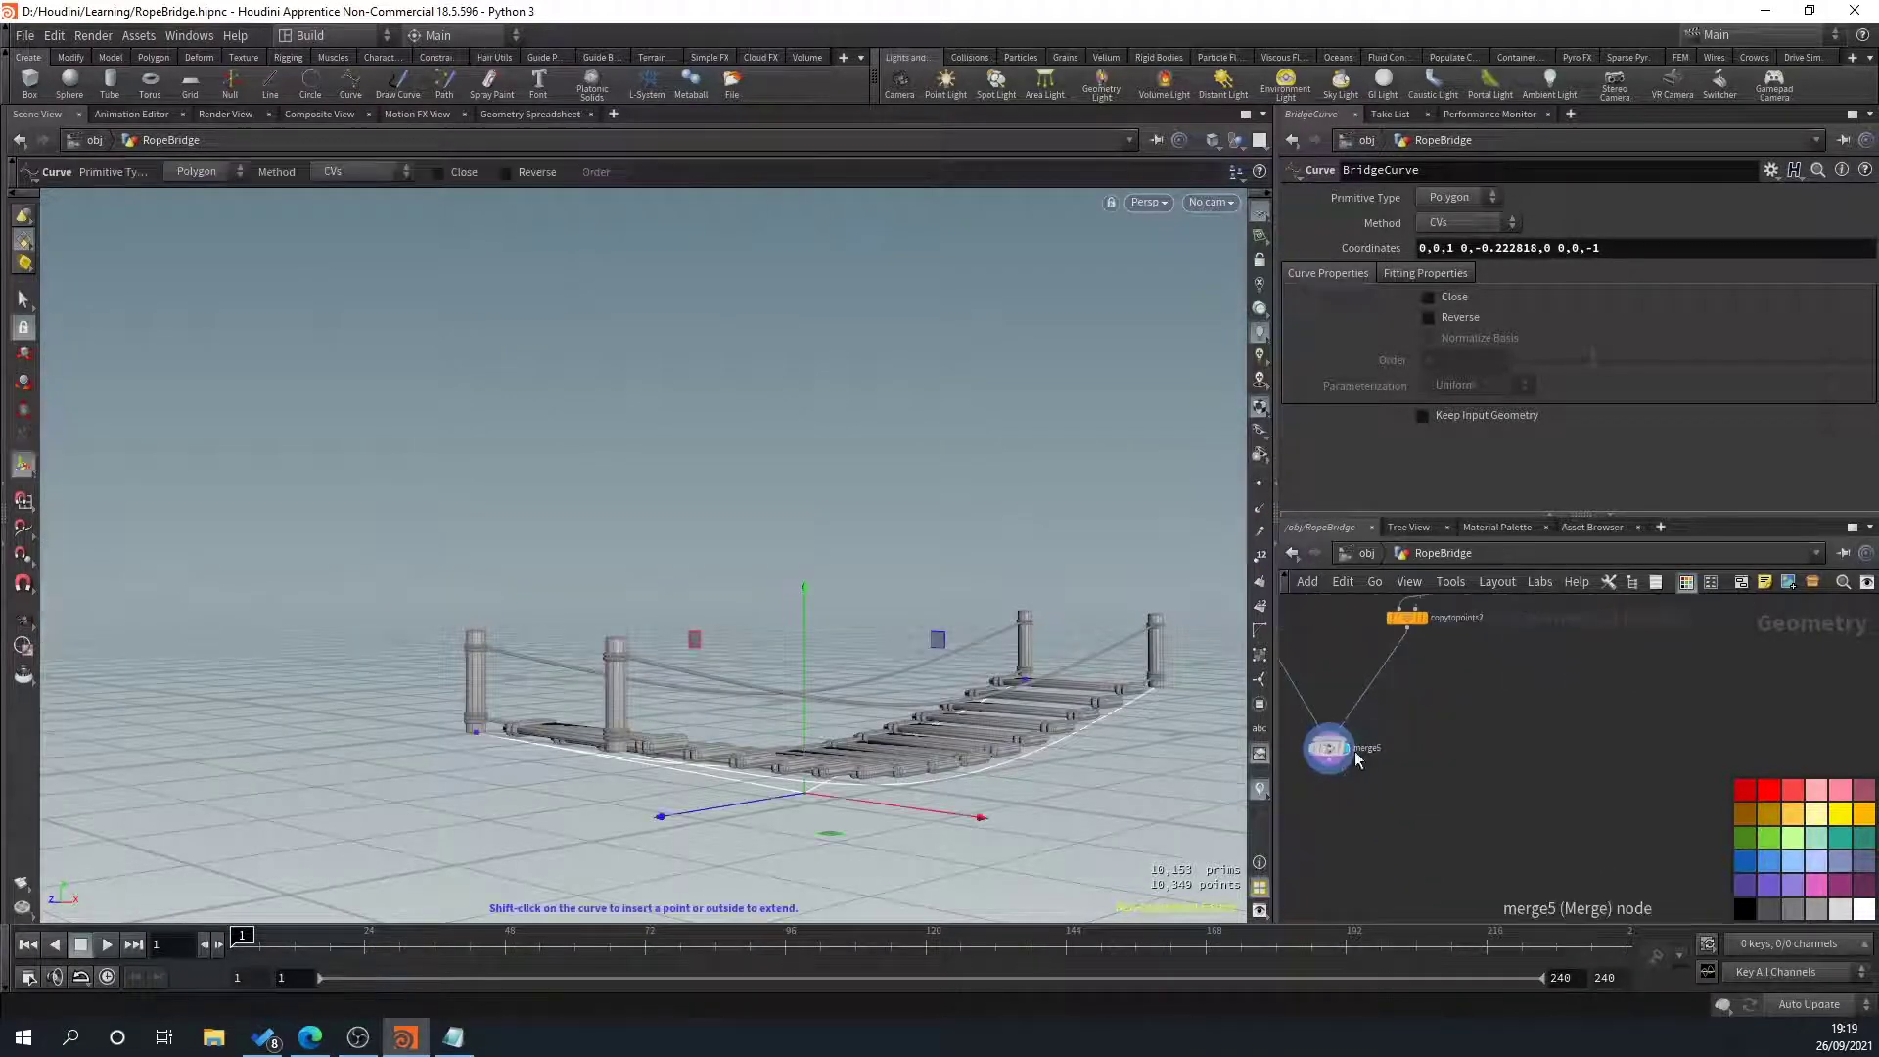
{"action": "middle_click_drag", "start_coordinate": [1357, 758], "coordinate": [1408, 919]}
{"action": "left_click_drag", "start_coordinate": [1050, 730], "coordinate": [895, 778], "text": "alt"}
{"action": "middle_click_drag", "start_coordinate": [896, 778], "coordinate": [661, 783], "text": "alt"}
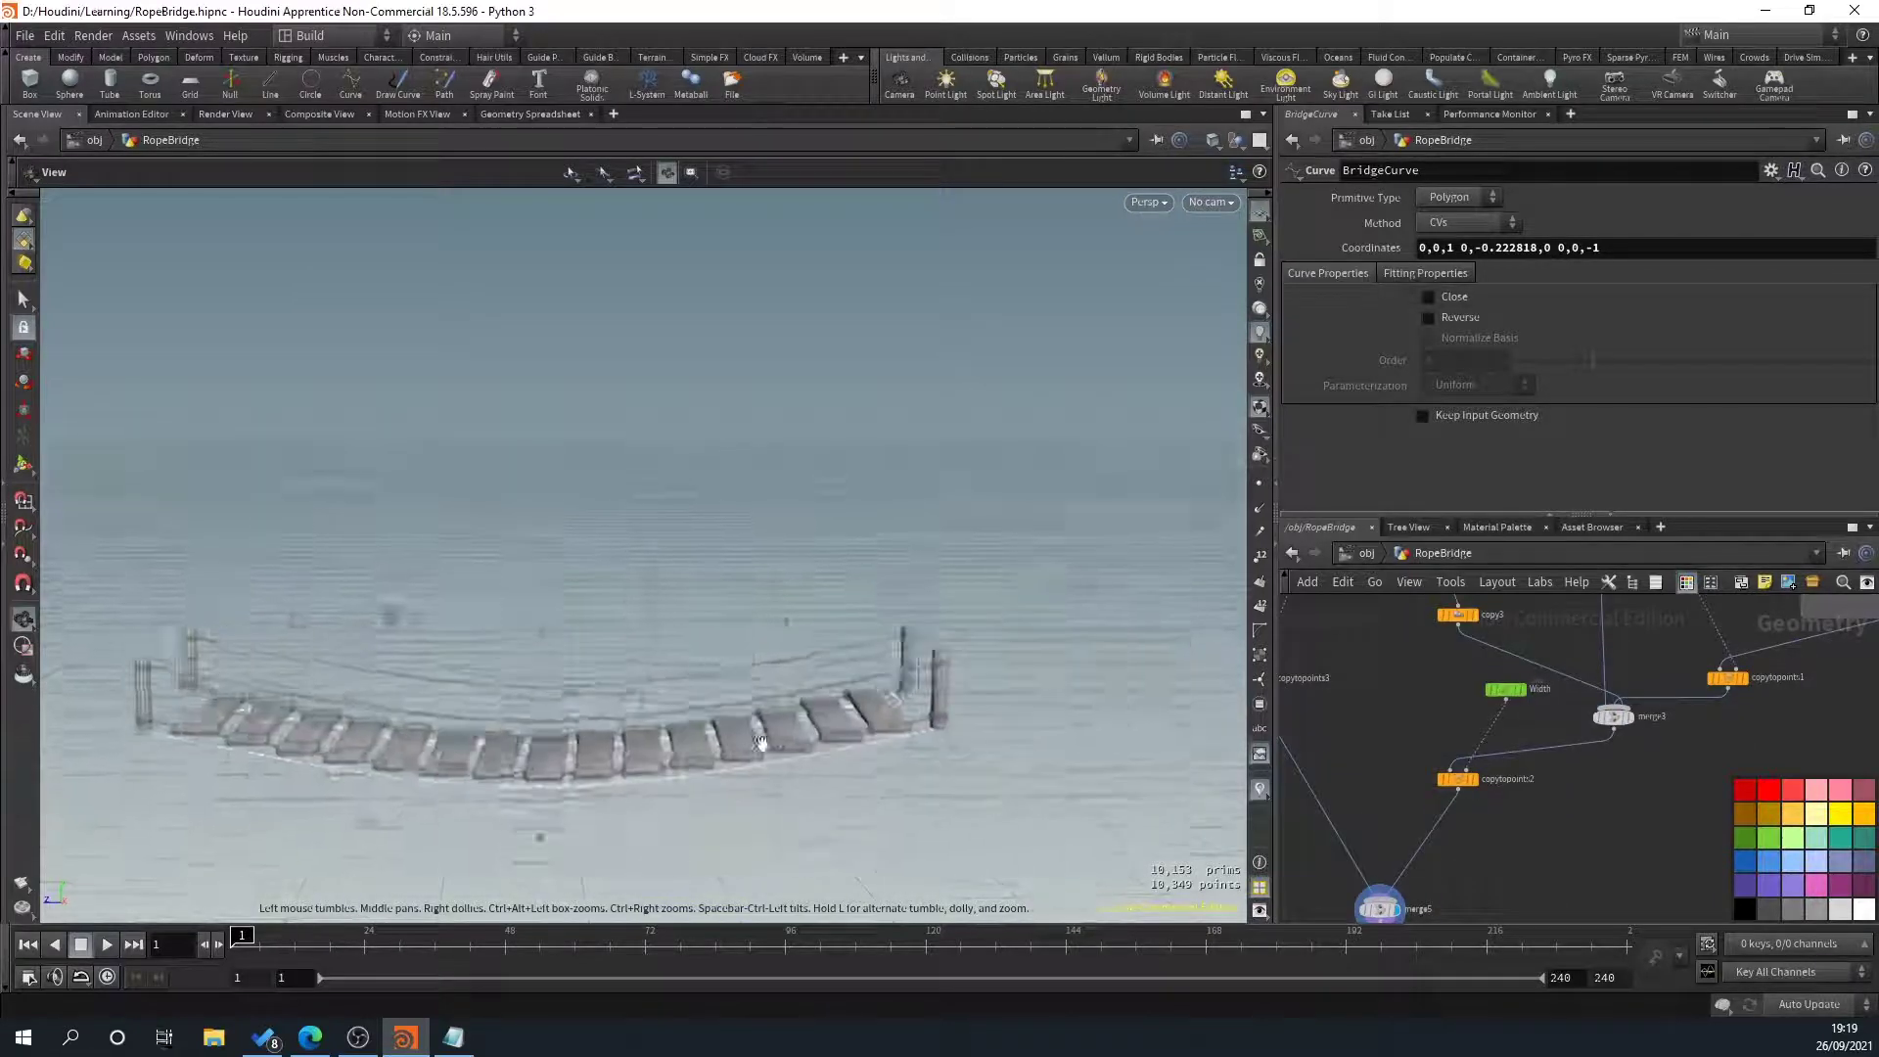
Lengthen the bridge by moving BridgeCurve's far end point along Z to about -1.057
{"action": "left_click_drag", "start_coordinate": [661, 783], "coordinate": [685, 685], "text": "alt"}
{"action": "middle_click_drag", "start_coordinate": [1519, 780], "coordinate": [1498, 1051]}
{"action": "scroll", "coordinate": [1567, 661], "scroll_direction": "up", "scroll_amount": 2}
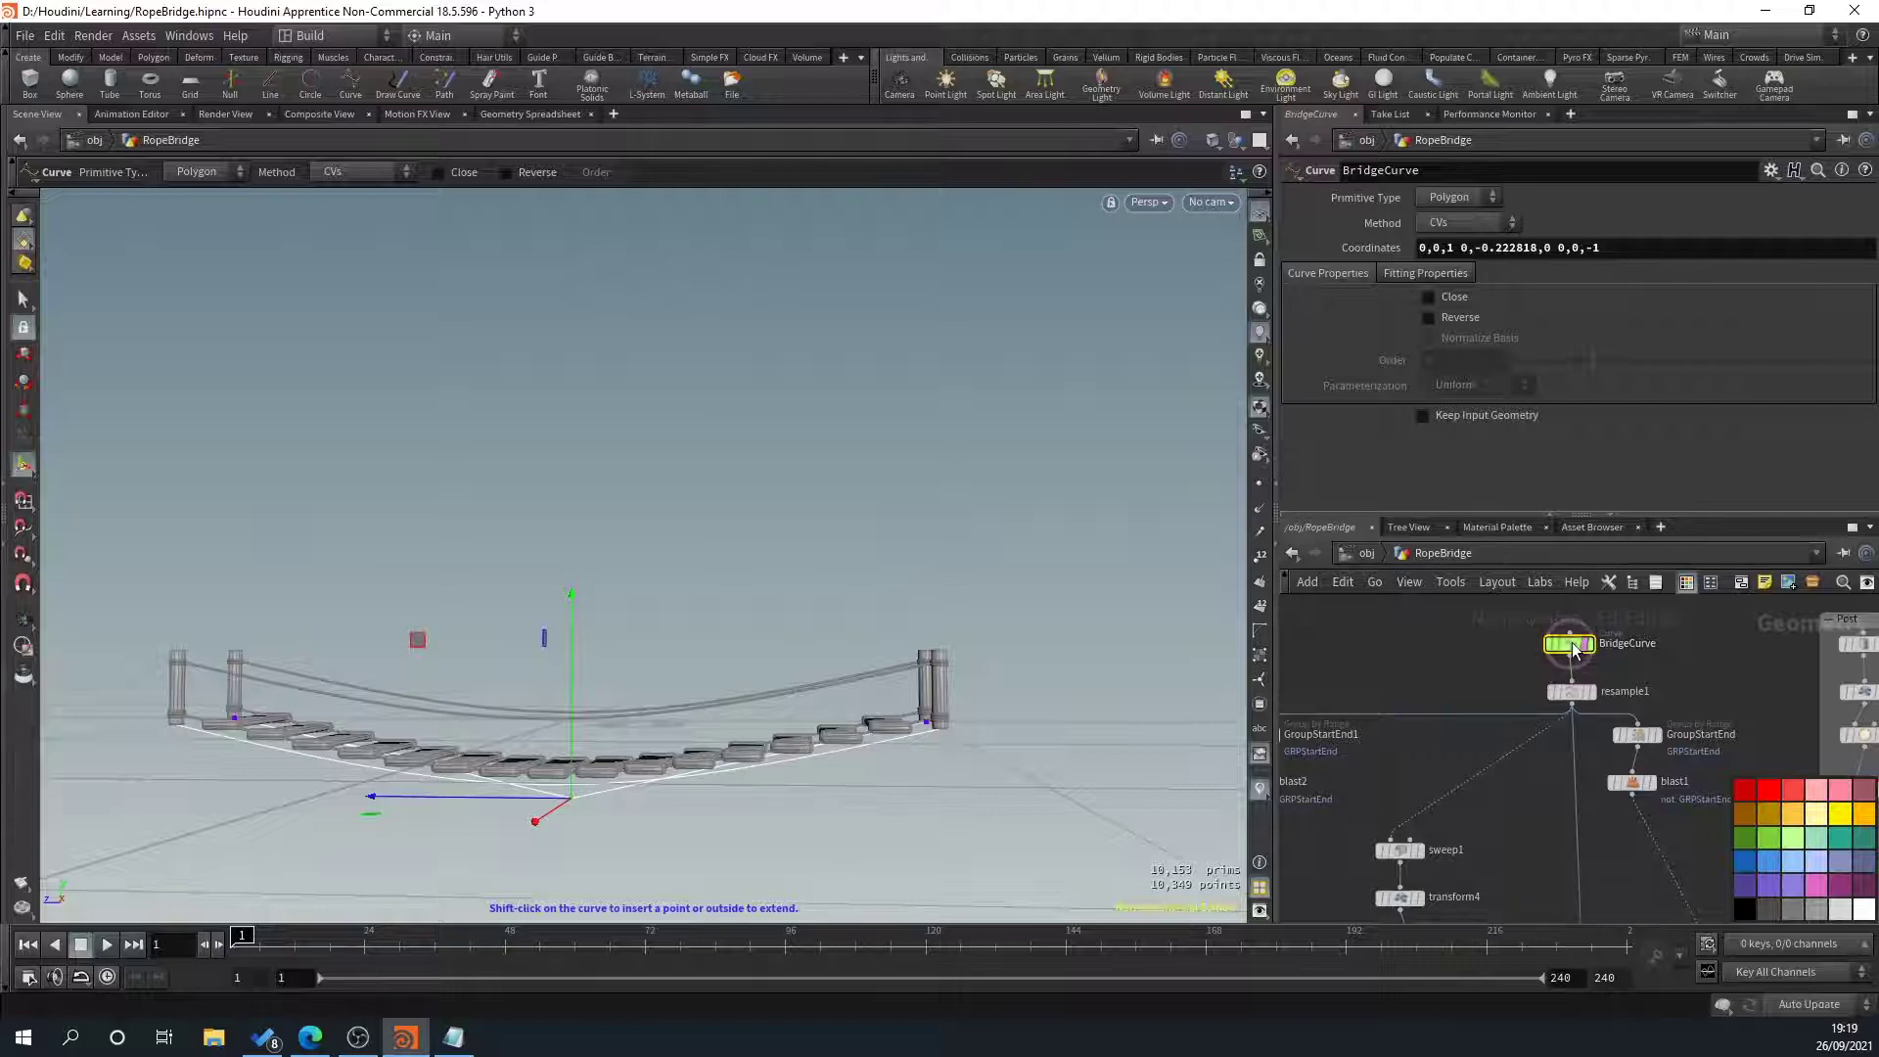
{"action": "left_click", "coordinate": [938, 729]}
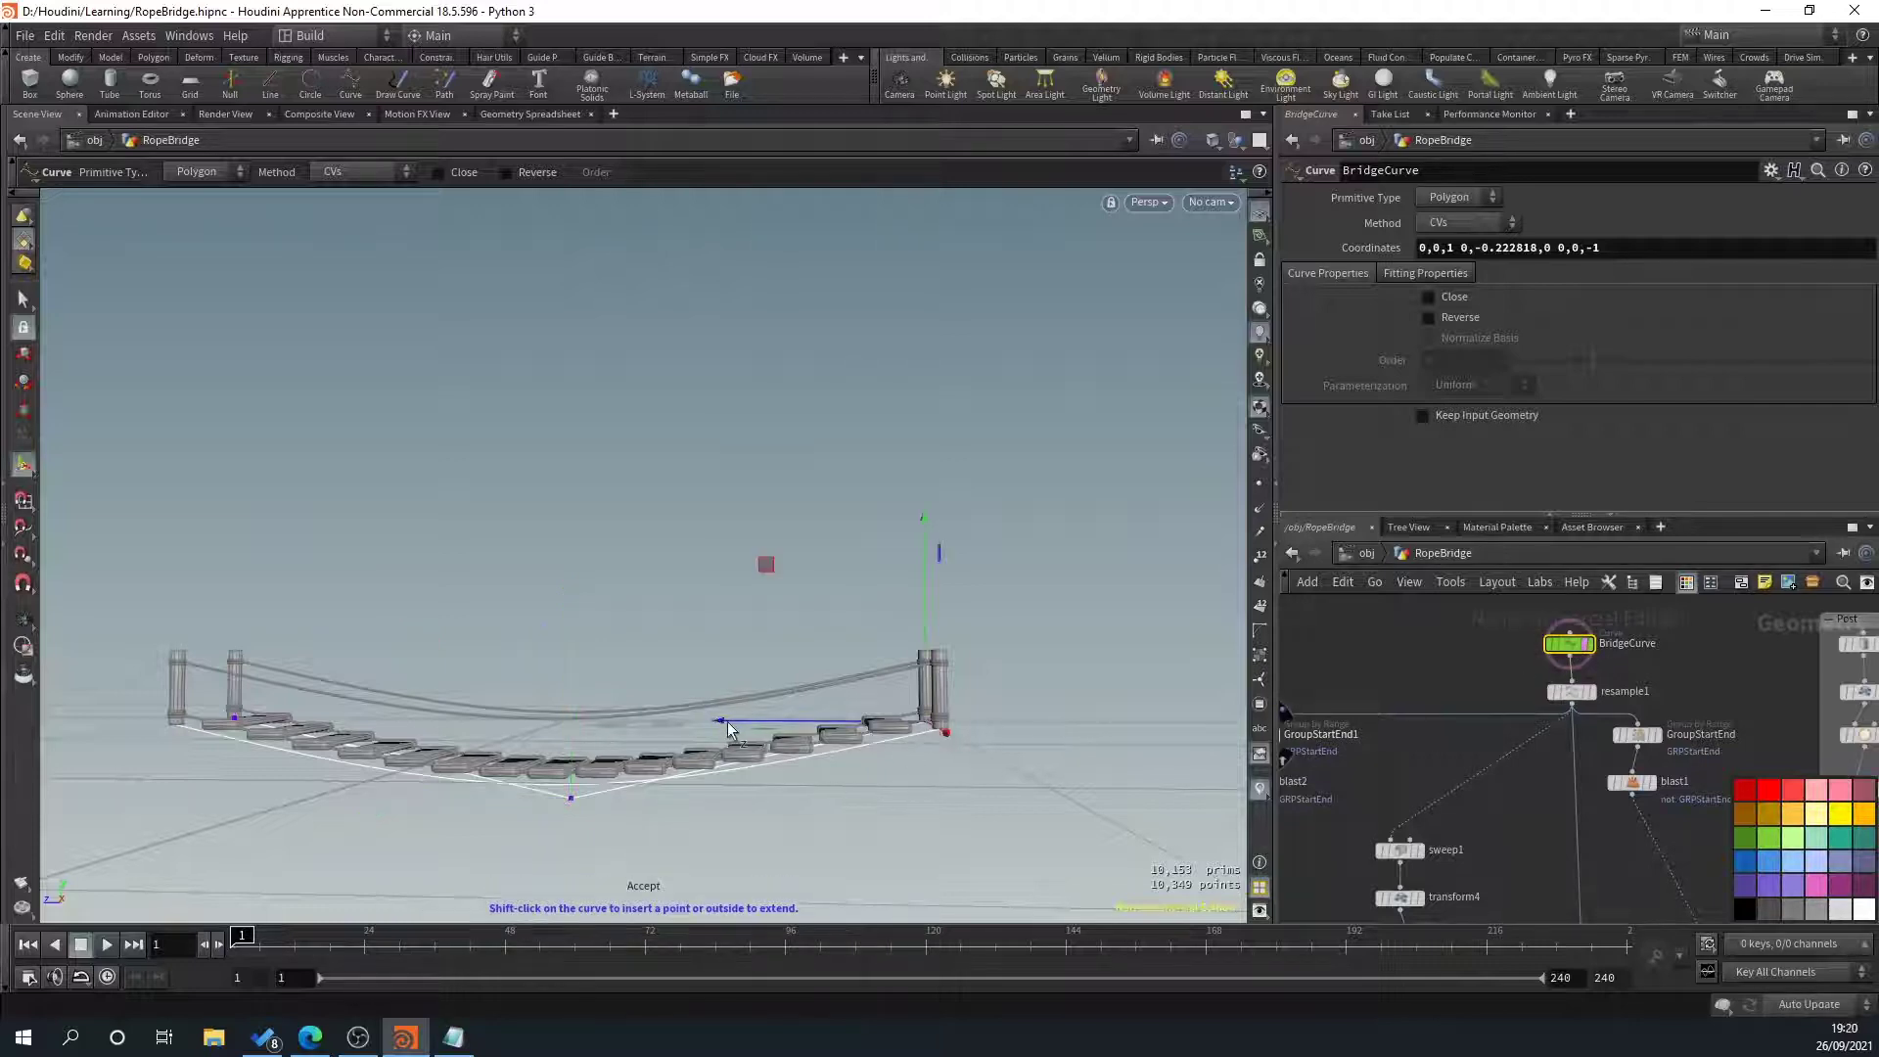
{"action": "mouse_move", "coordinate": [727, 730]}
{"action": "left_mouse_down"}
{"action": "mouse_move", "coordinate": [1047, 732]}
{"action": "mouse_move", "coordinate": [748, 729]}
{"action": "left_mouse_up"}
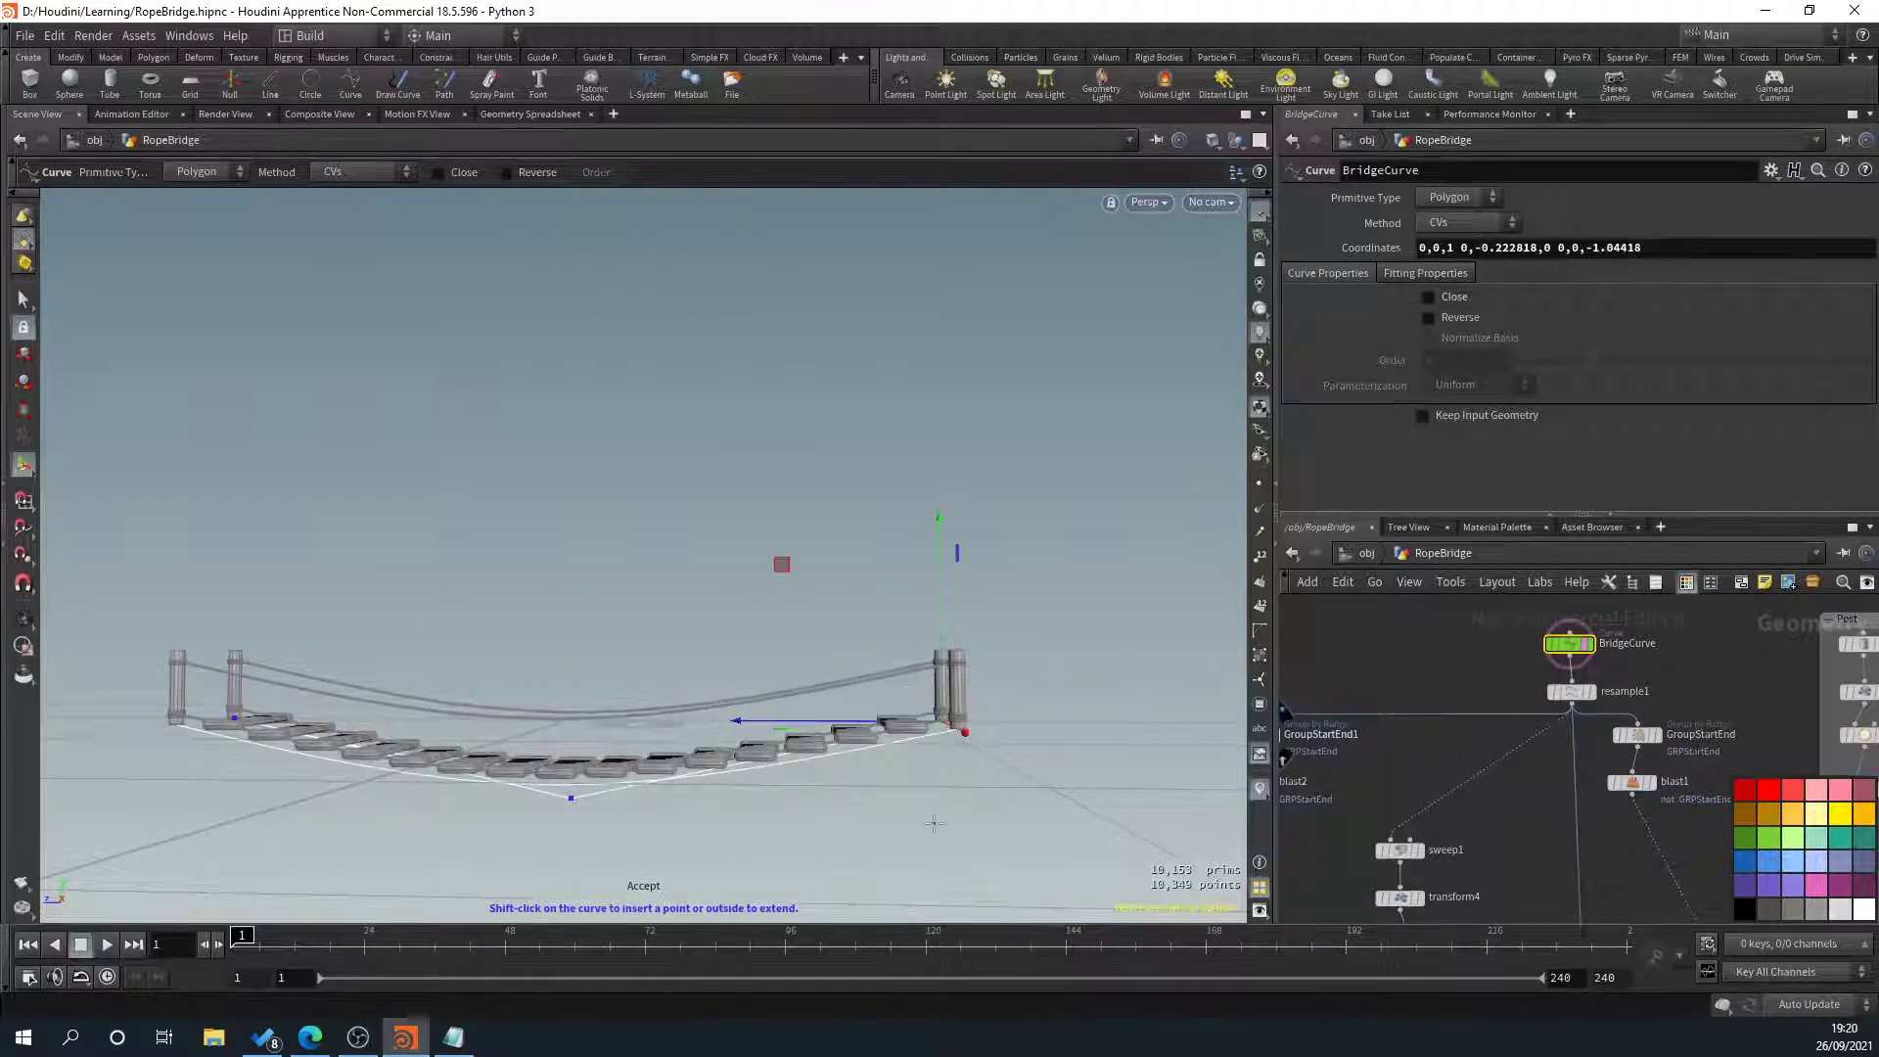
{"action": "left_click_drag", "start_coordinate": [934, 823], "coordinate": [751, 636], "text": "alt"}
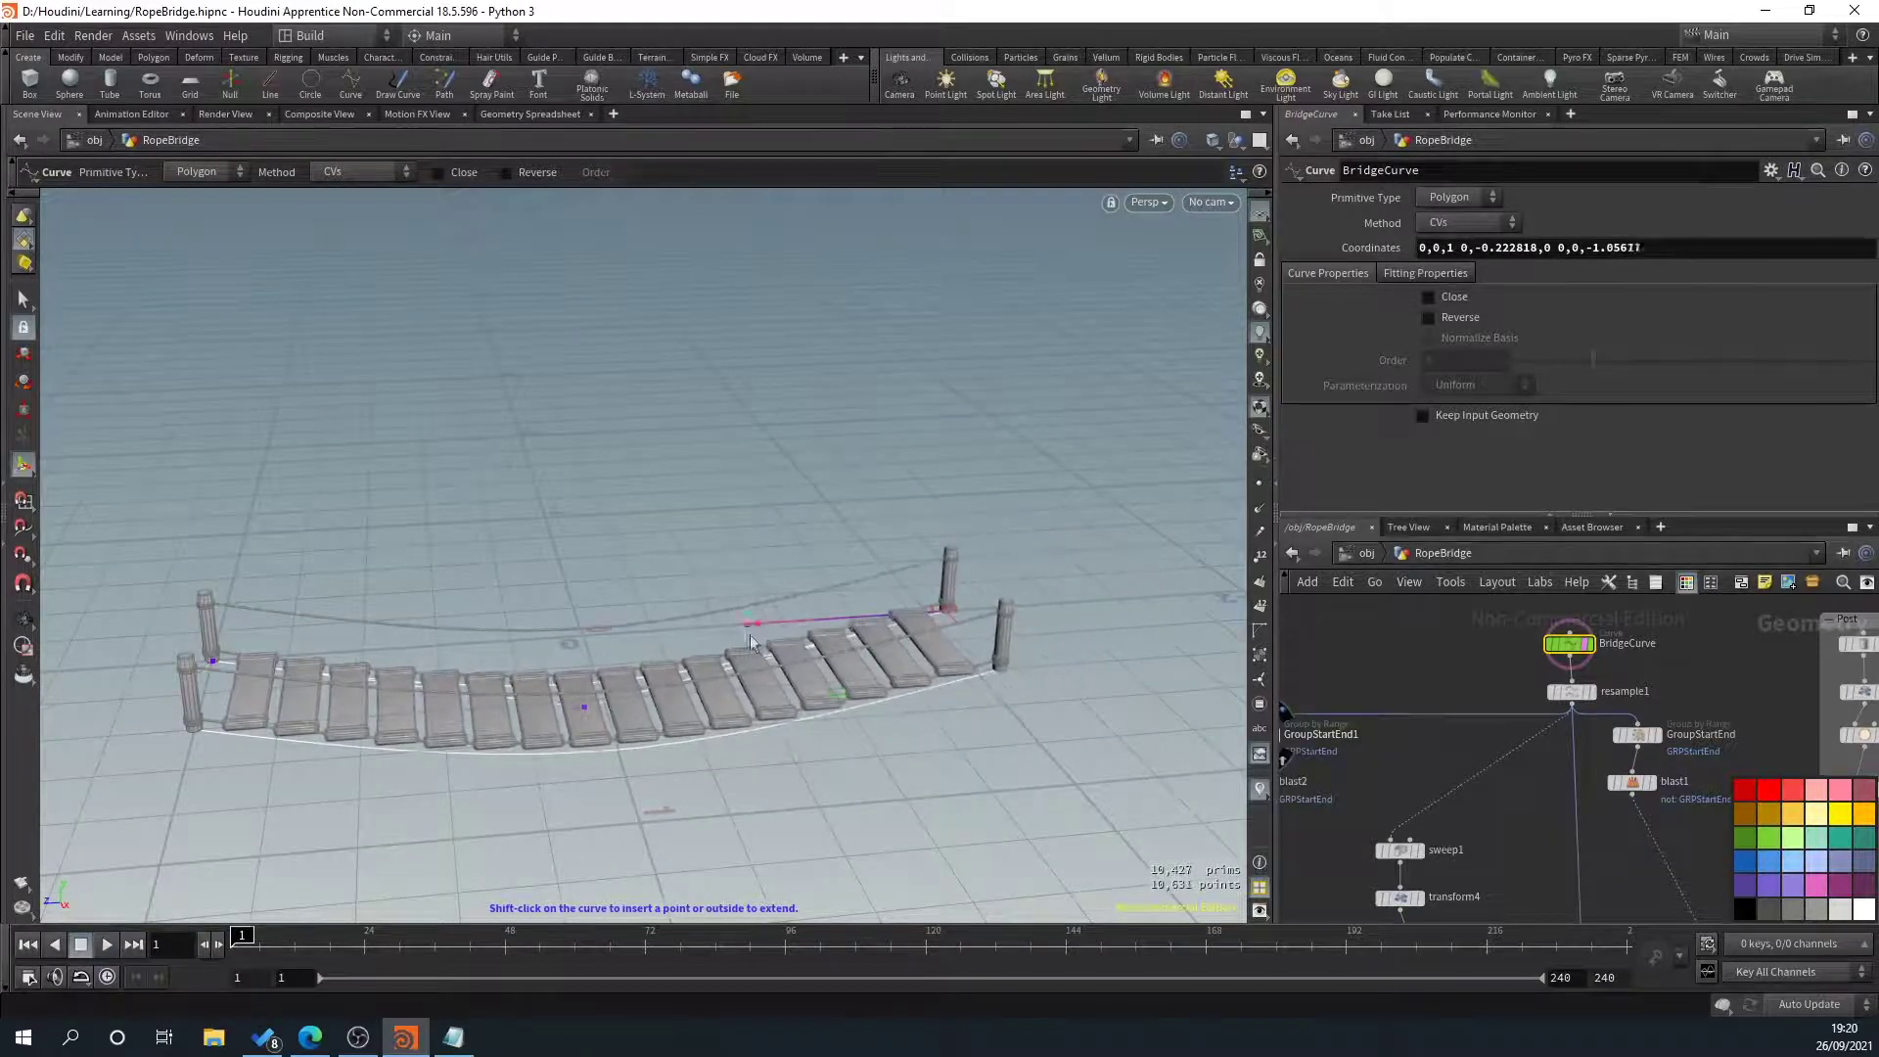
Try moving BridgeCurve's end point freely to about 0.19, 0.21, -1.21, and undo the move
{"action": "key", "text": "Escape"}
{"action": "left_click_drag", "start_coordinate": [716, 772], "coordinate": [600, 663]}
{"action": "key", "text": "Return"}
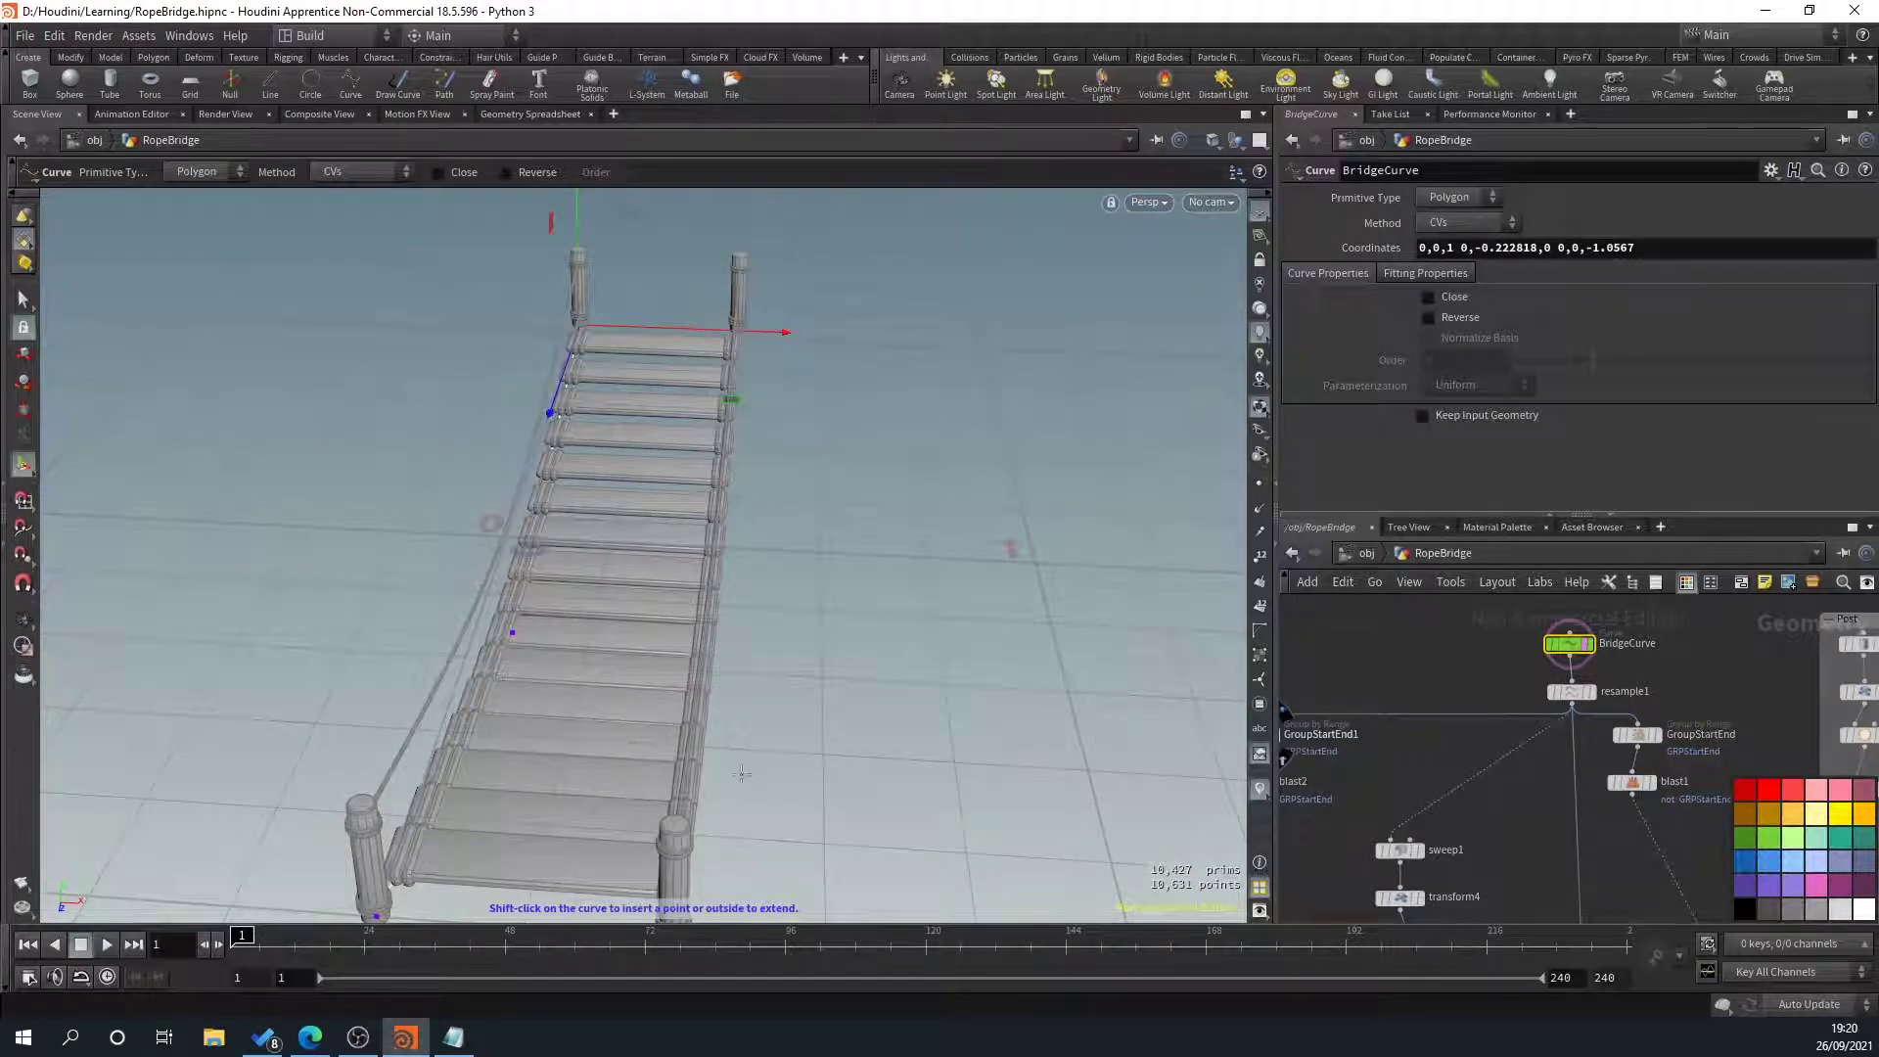
{"action": "middle_click_drag", "start_coordinate": [741, 773], "coordinate": [764, 689]}
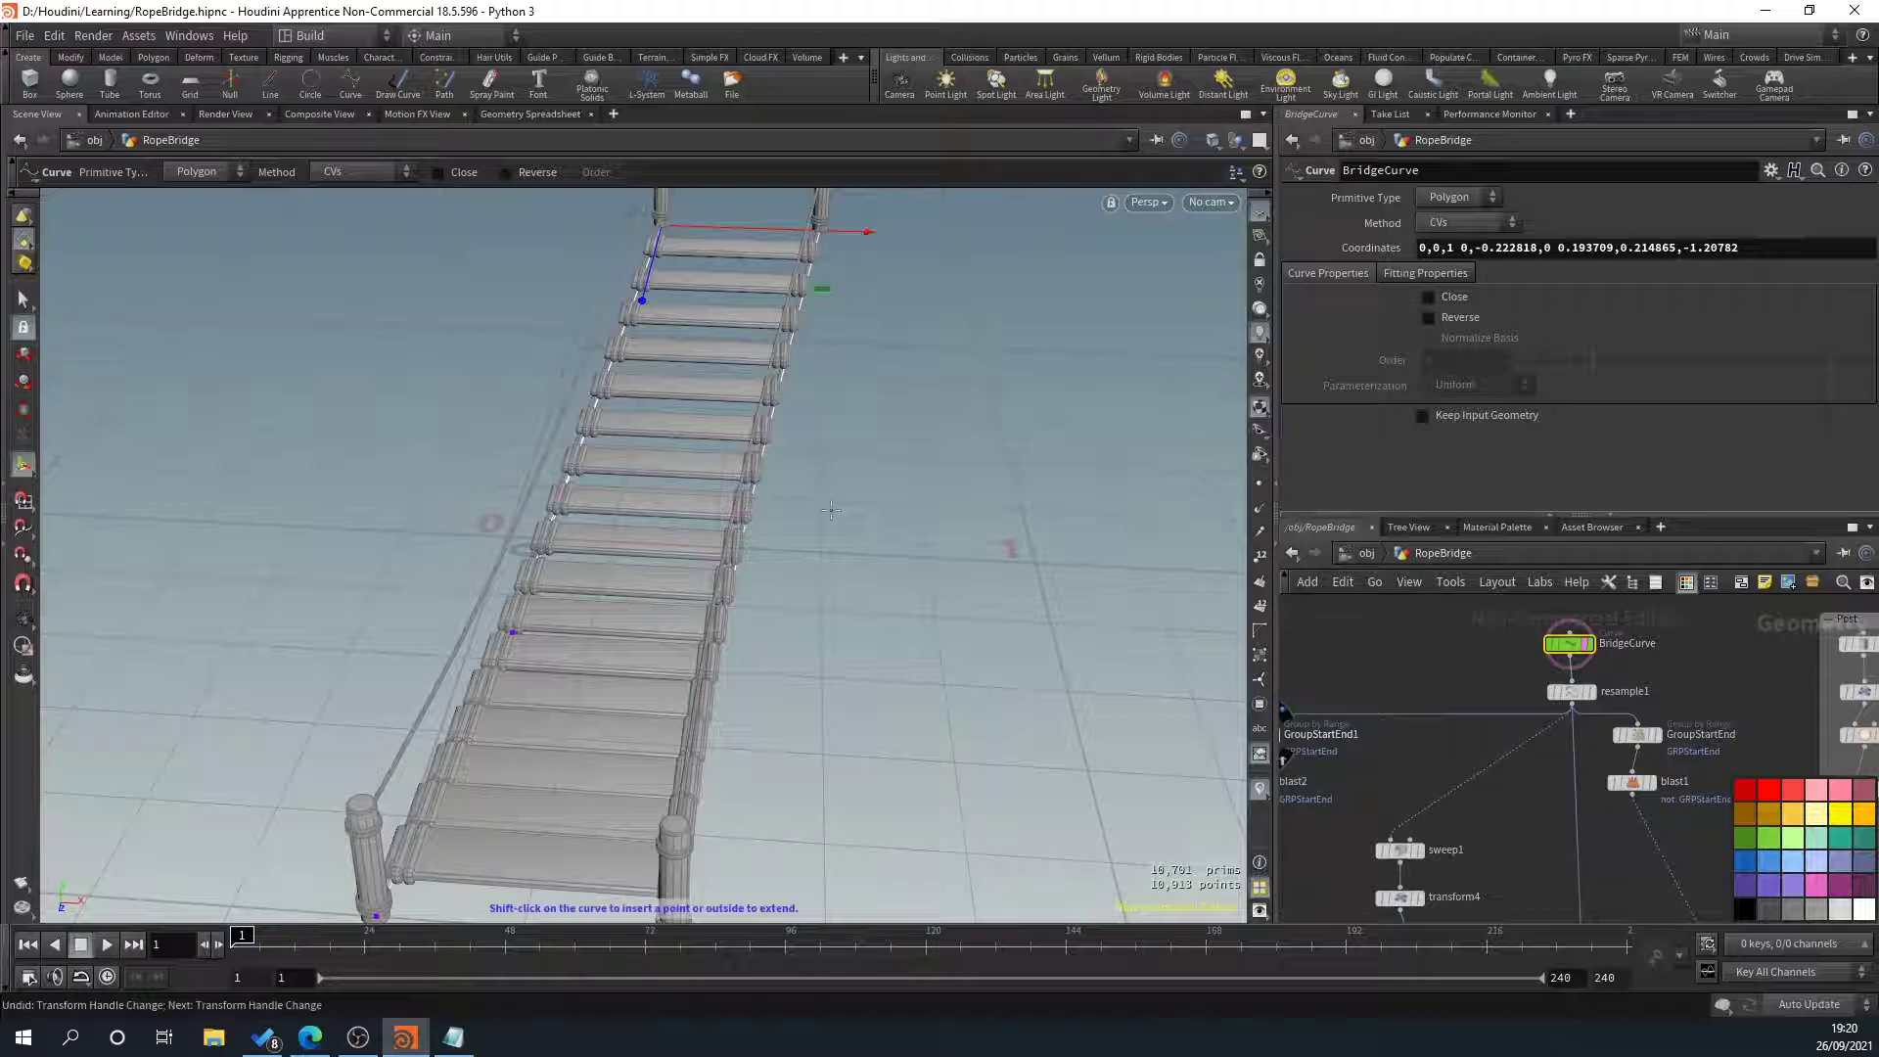
{"action": "key", "text": "ctrl+z"}
Try shifting BridgeCurve's end point sideways along X by about 0.3, and undo the shift
{"action": "left_click_drag", "start_coordinate": [783, 338], "coordinate": [920, 473]}
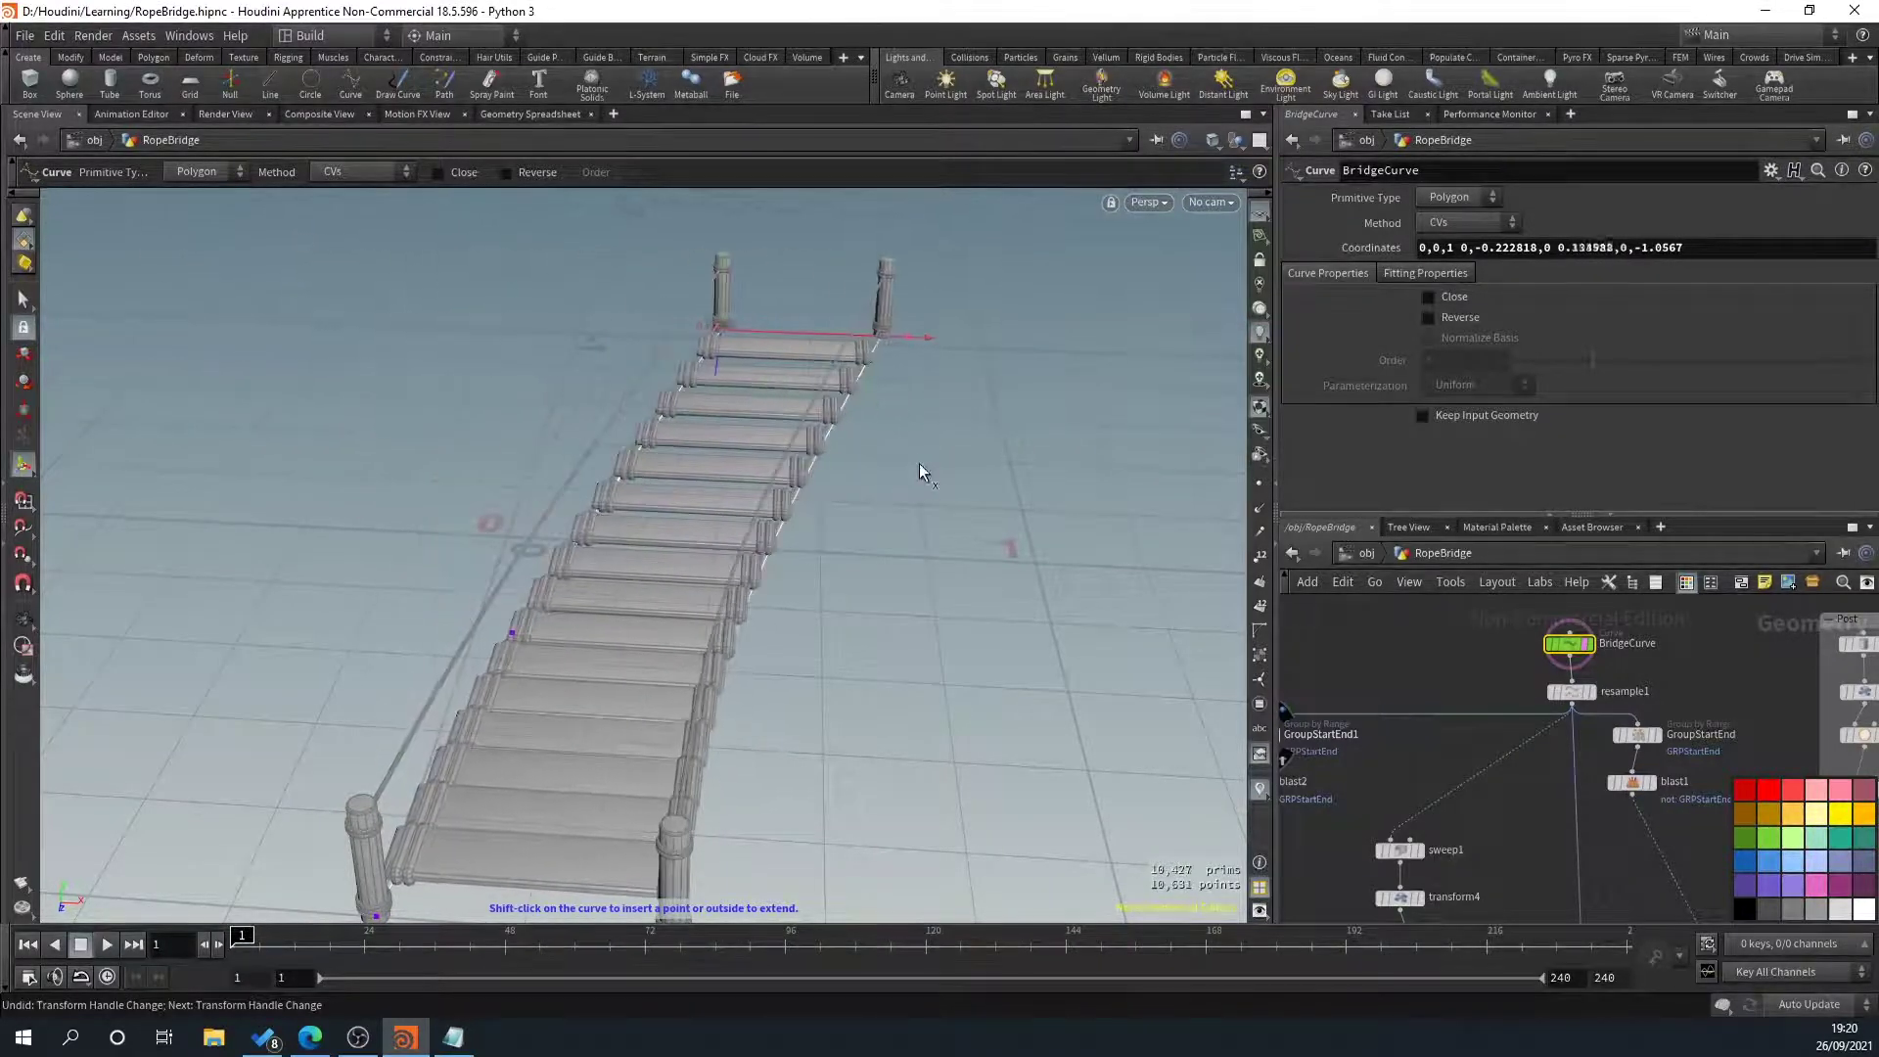
{"action": "left_click_drag", "start_coordinate": [1019, 695], "coordinate": [784, 608], "text": "alt"}
{"action": "key", "text": "ctrl+z"}
Try moving BridgeCurve's end point vertically along Y, undo it, and view the bridge up close
{"action": "middle_click_drag", "start_coordinate": [784, 608], "coordinate": [528, 550], "text": "alt"}
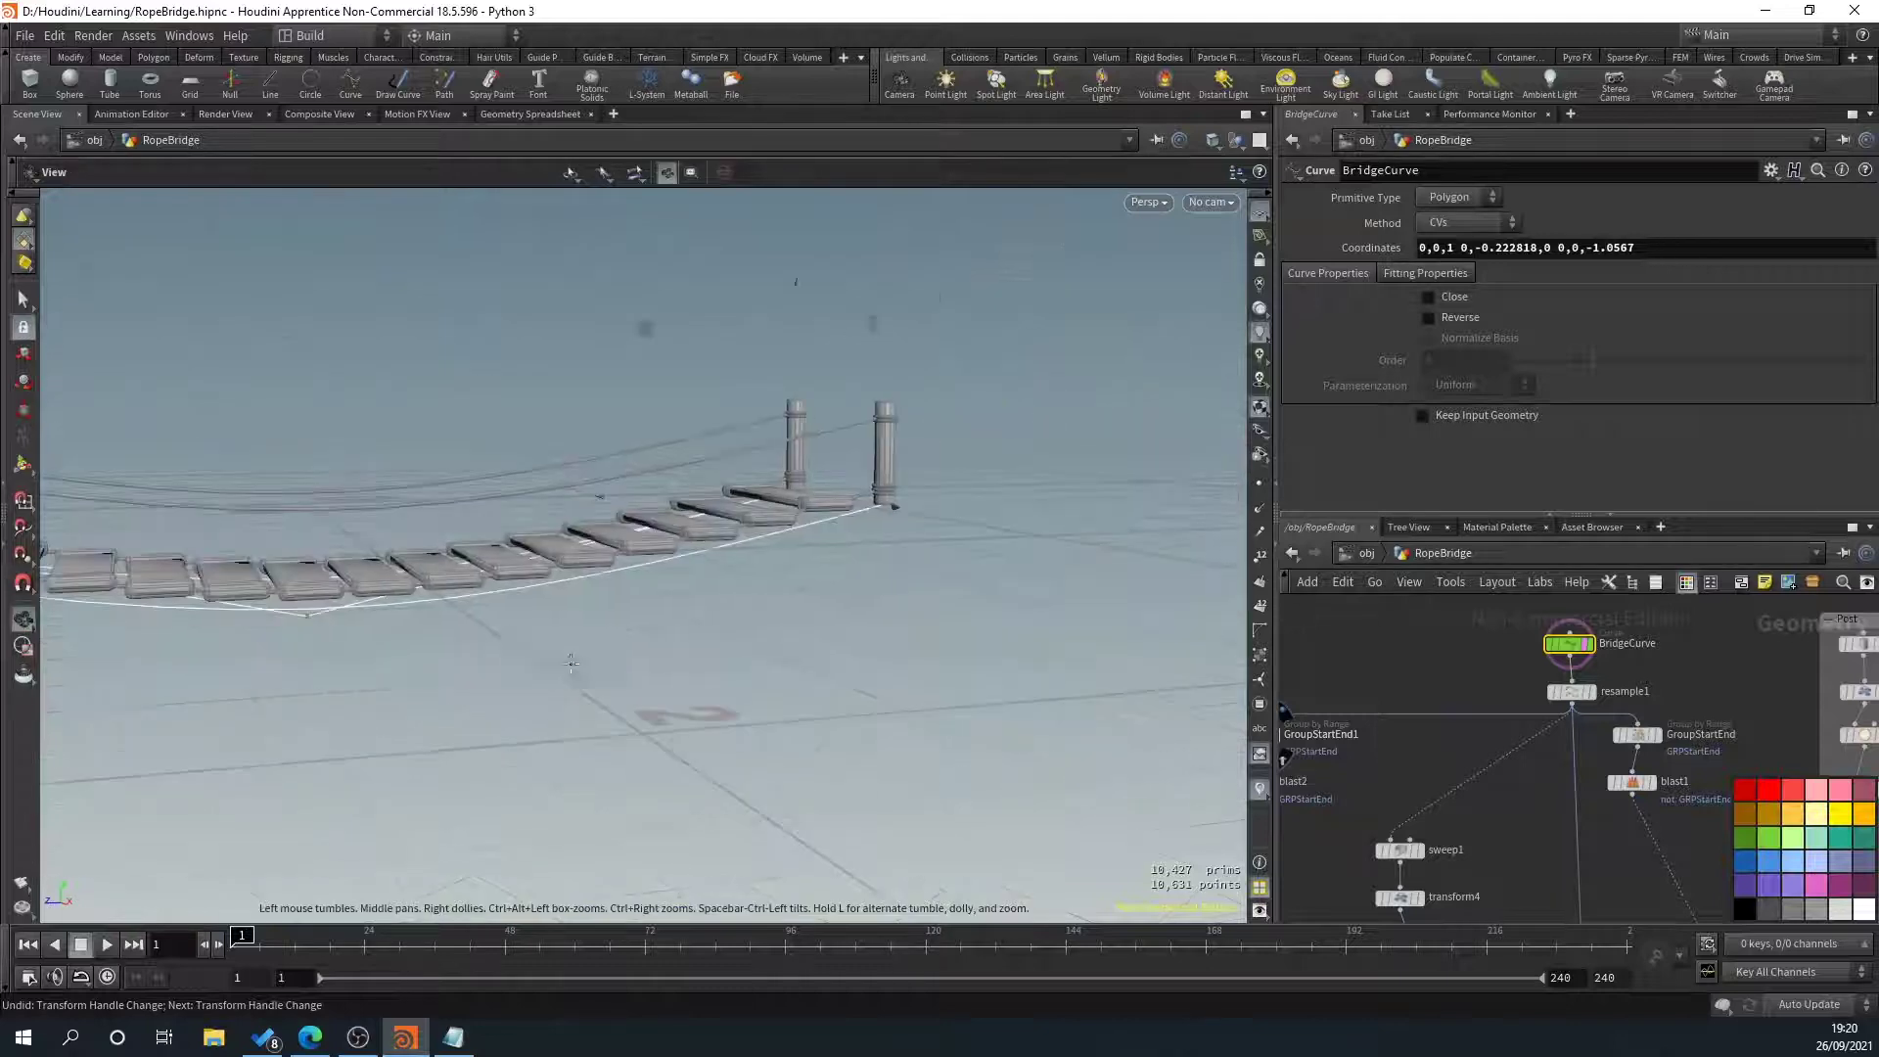
{"action": "right_click_drag", "start_coordinate": [528, 550], "coordinate": [669, 673], "text": "alt"}
{"action": "left_click_drag", "start_coordinate": [669, 674], "coordinate": [796, 714]}
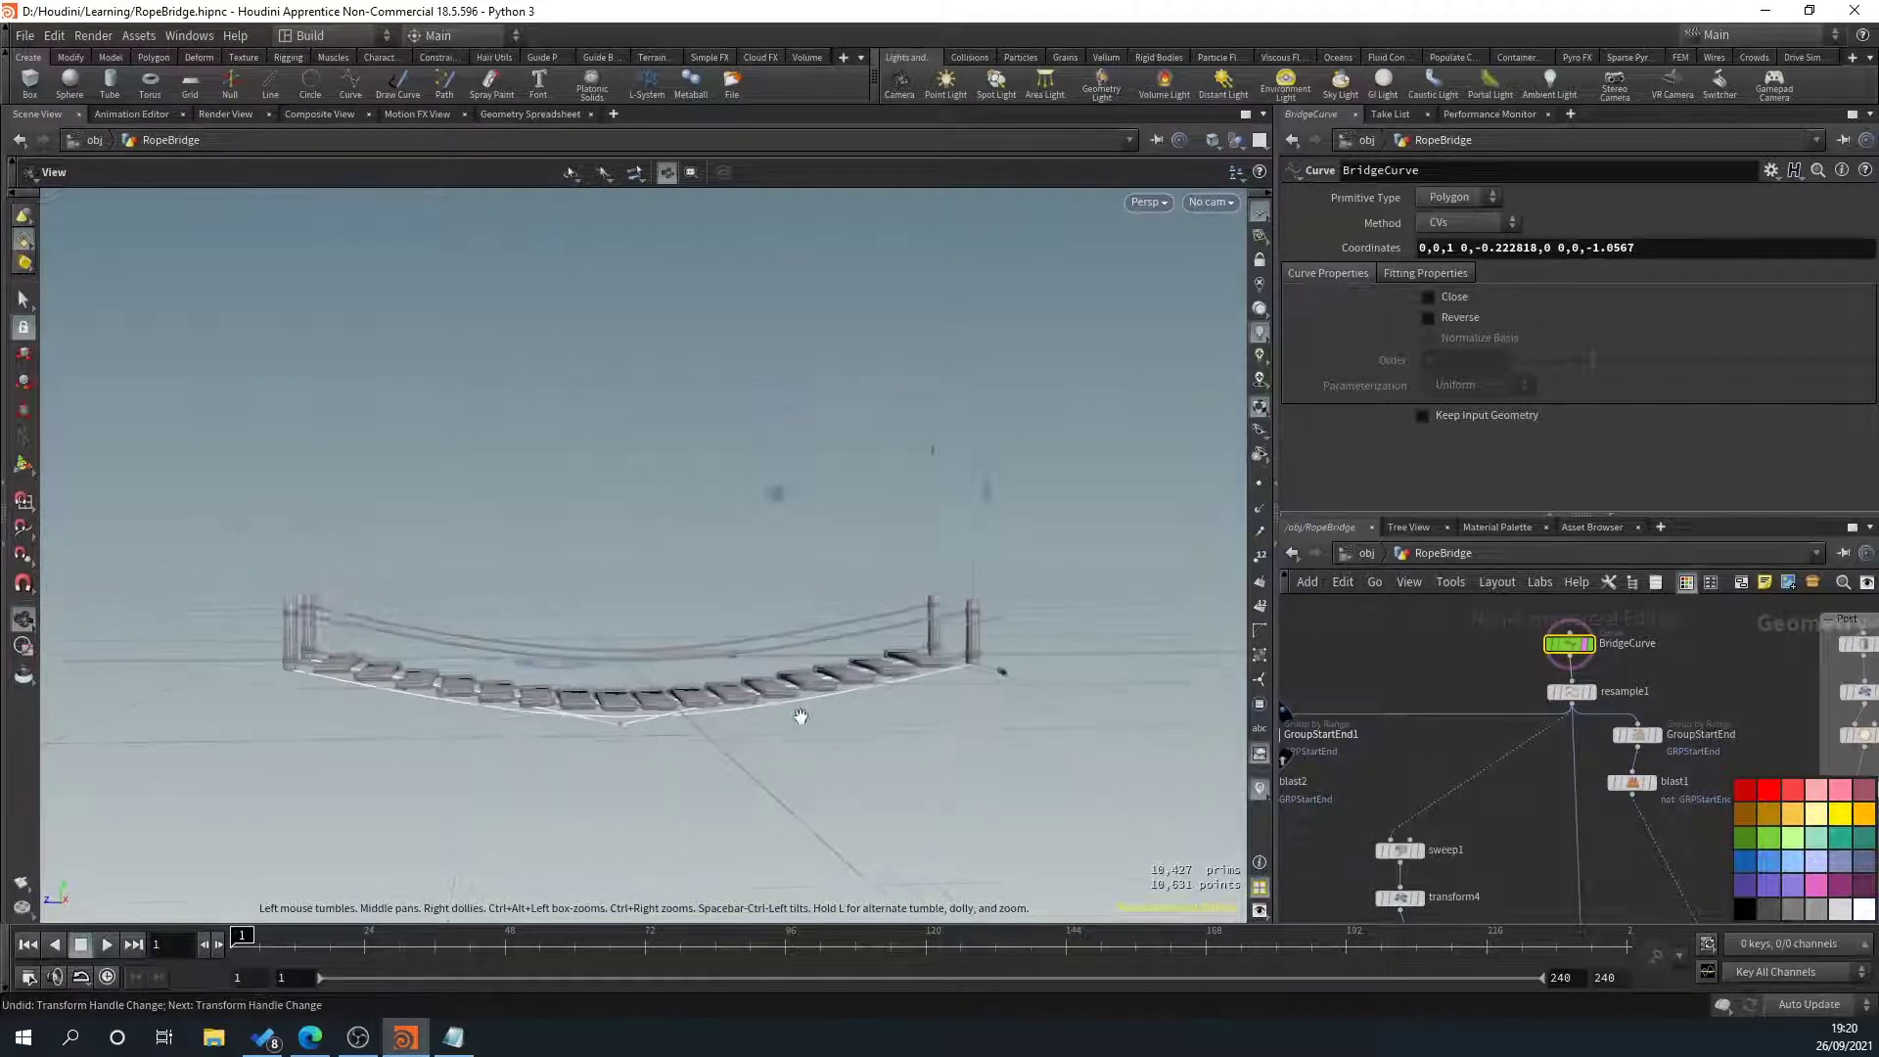
{"action": "key", "text": "Return"}
{"action": "middle_click_drag", "start_coordinate": [515, 771], "coordinate": [533, 887], "text": "alt"}
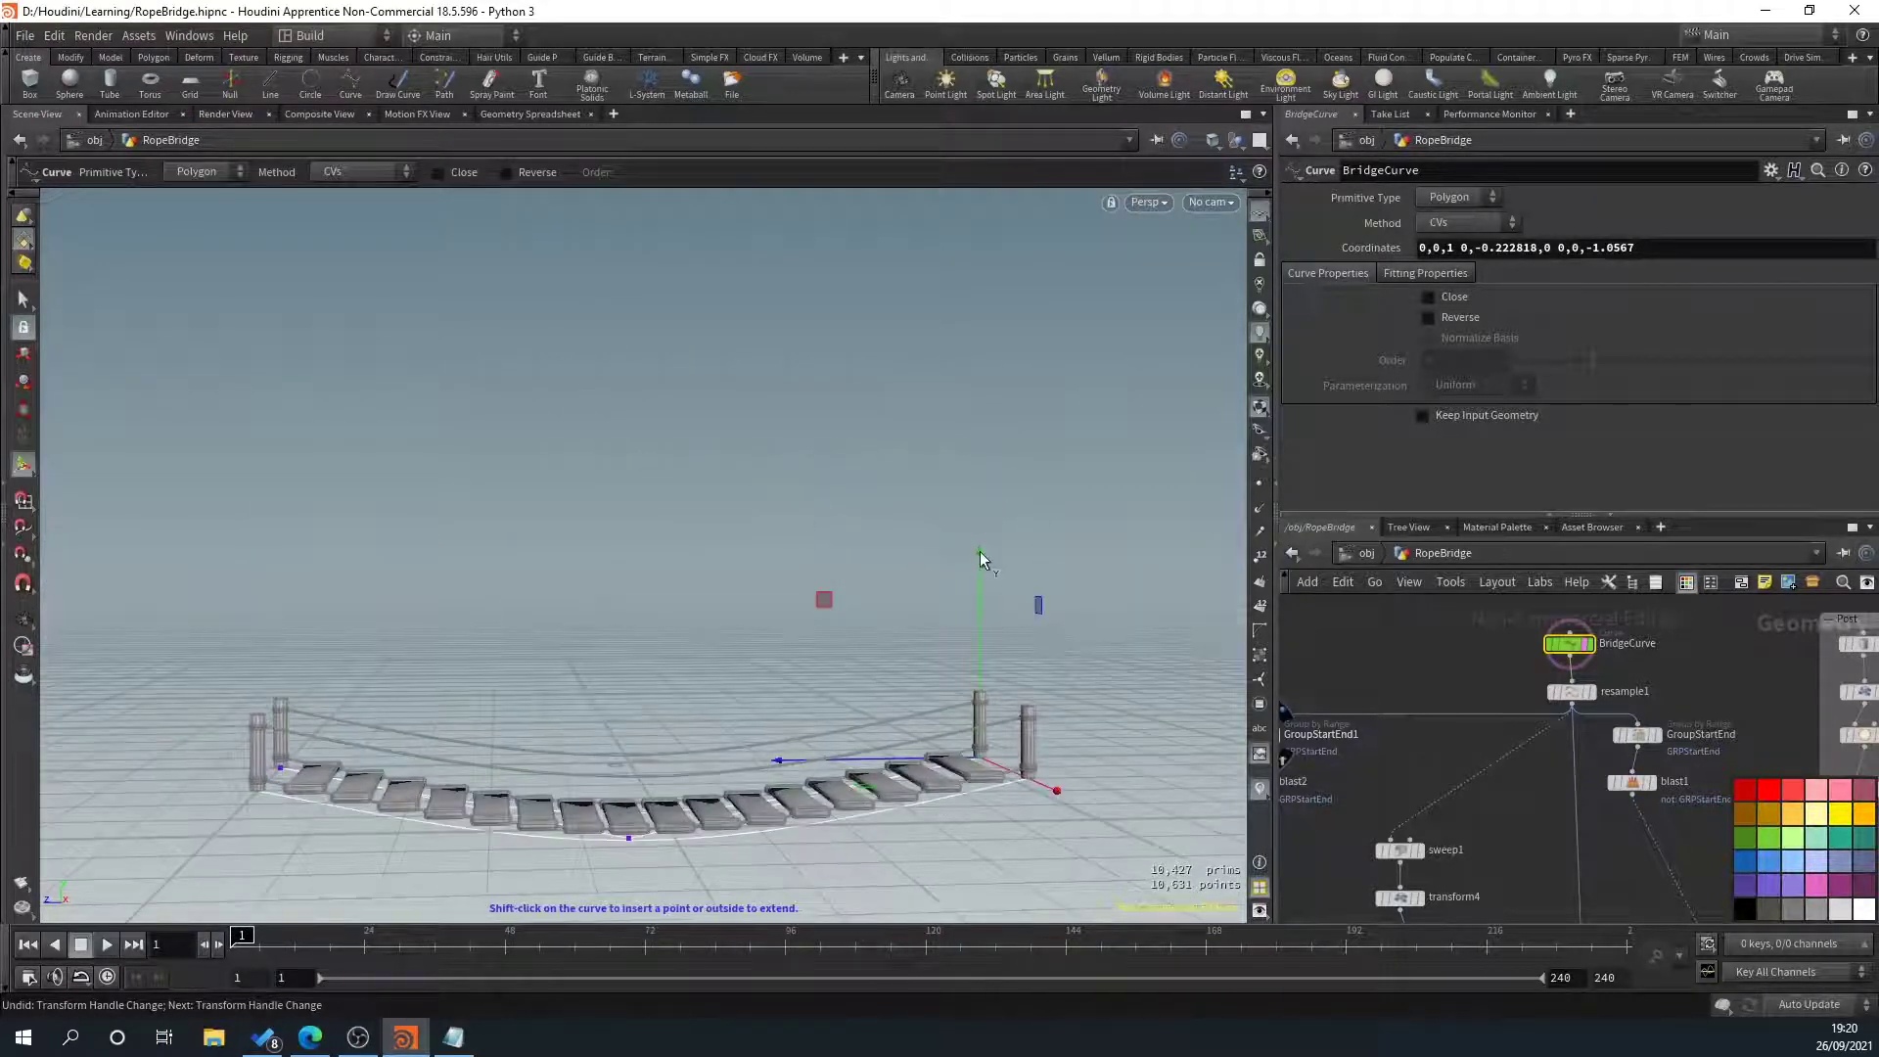
{"action": "left_click_drag", "start_coordinate": [979, 552], "coordinate": [877, 473]}
{"action": "left_click_drag", "start_coordinate": [885, 272], "coordinate": [853, 559]}
{"action": "key", "text": "ctrl+z"}
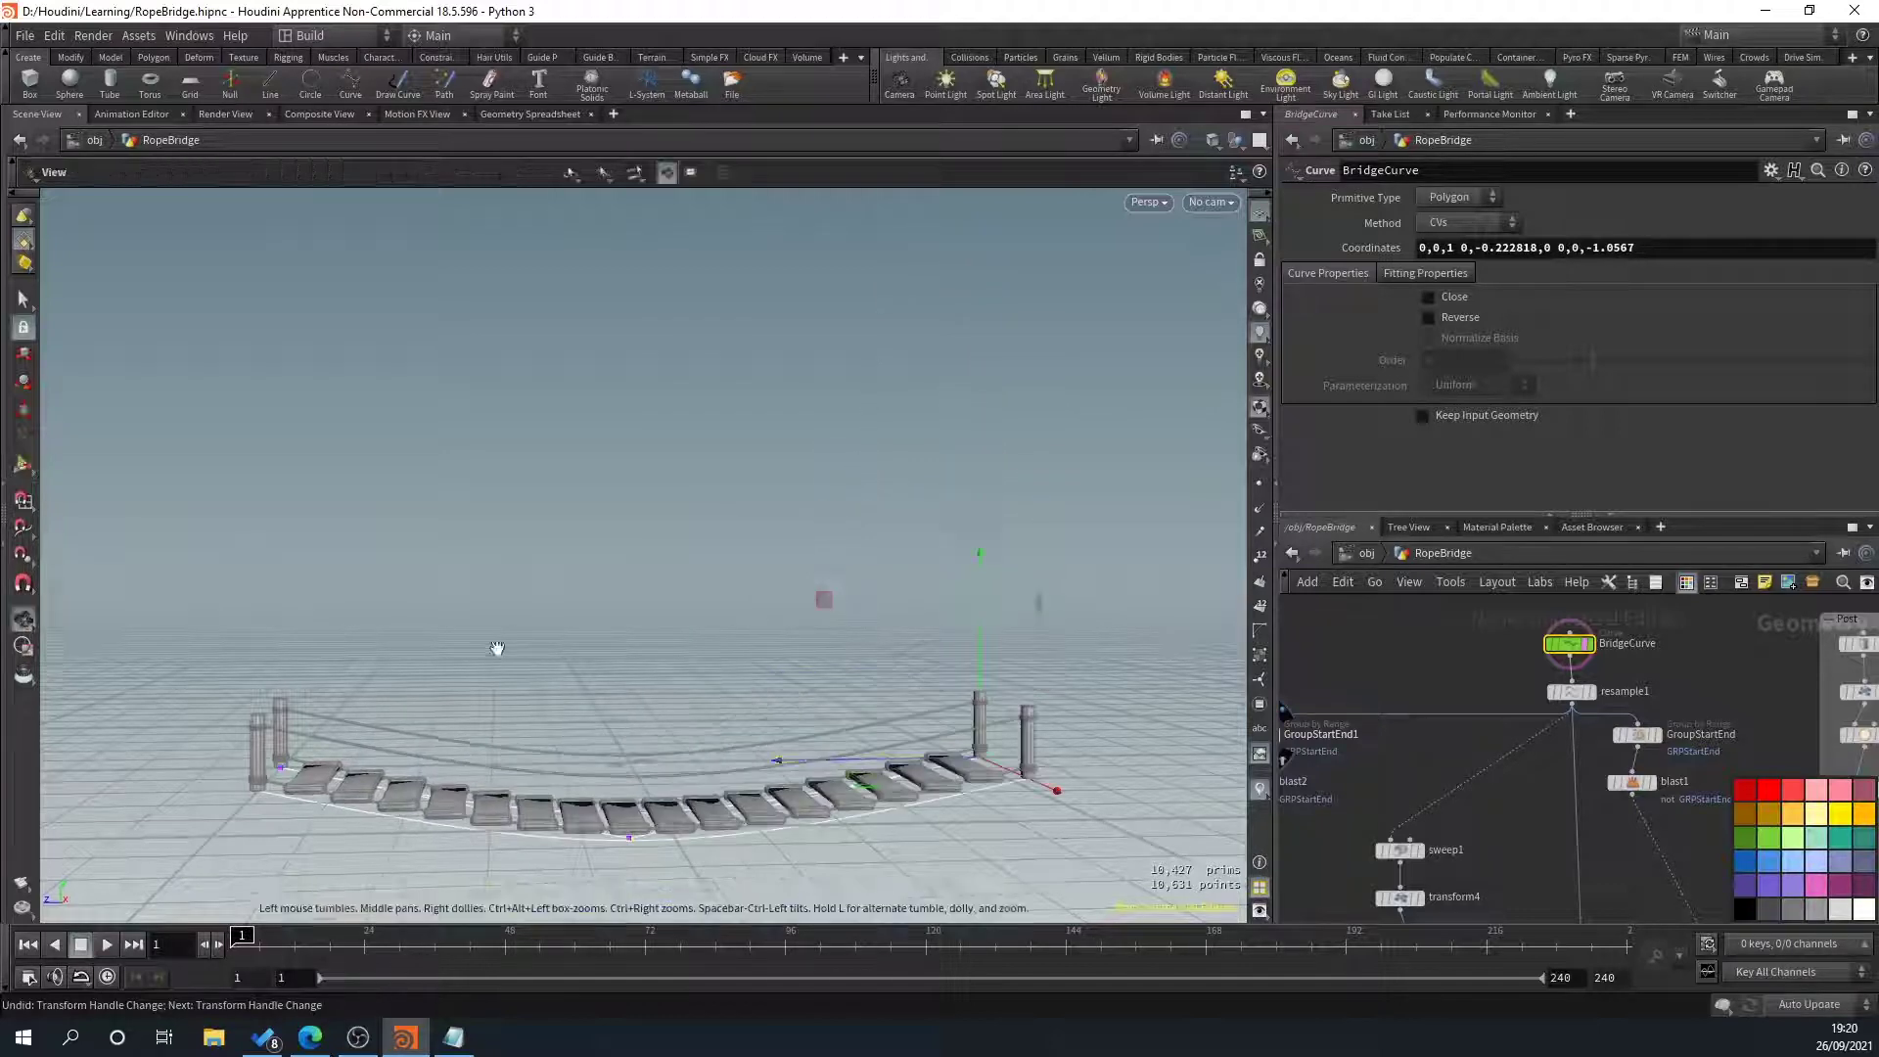
{"action": "left_click_drag", "start_coordinate": [495, 650], "coordinate": [705, 700], "text": "alt"}
{"action": "middle_click_drag", "start_coordinate": [705, 701], "coordinate": [692, 626], "text": "alt"}
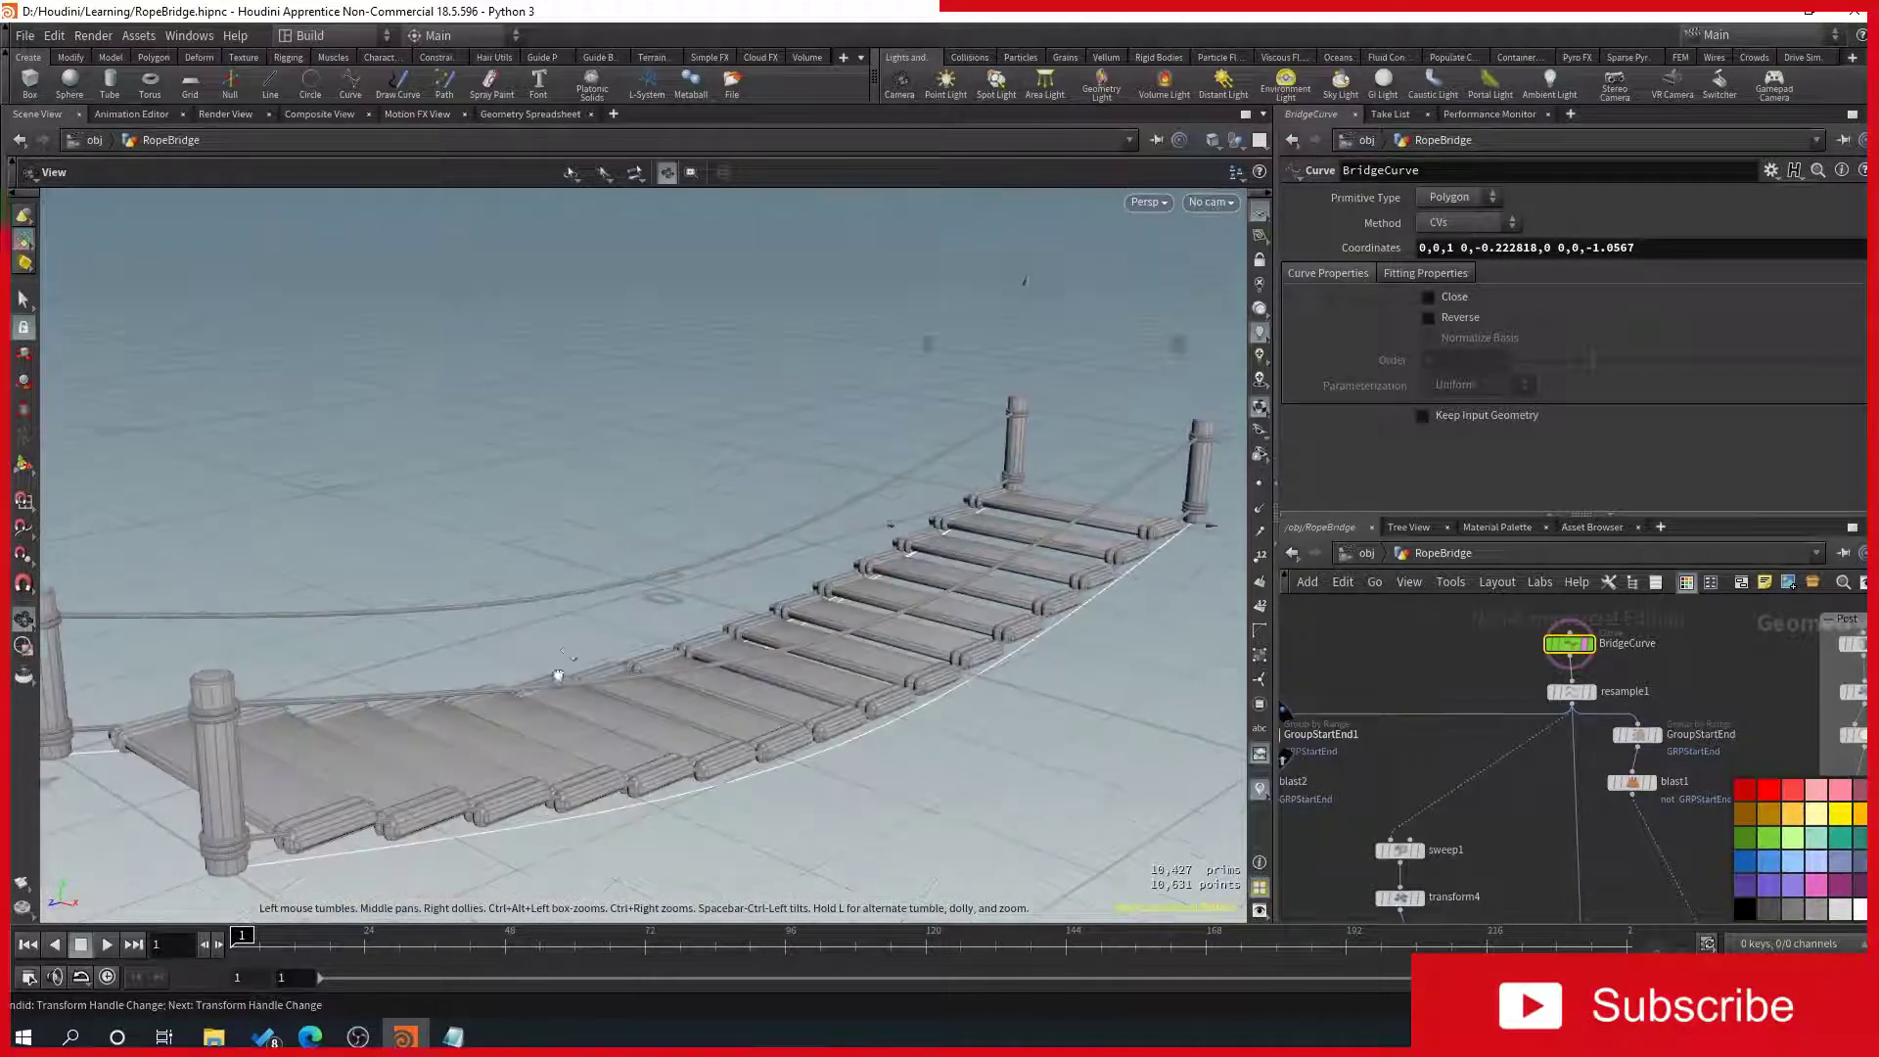